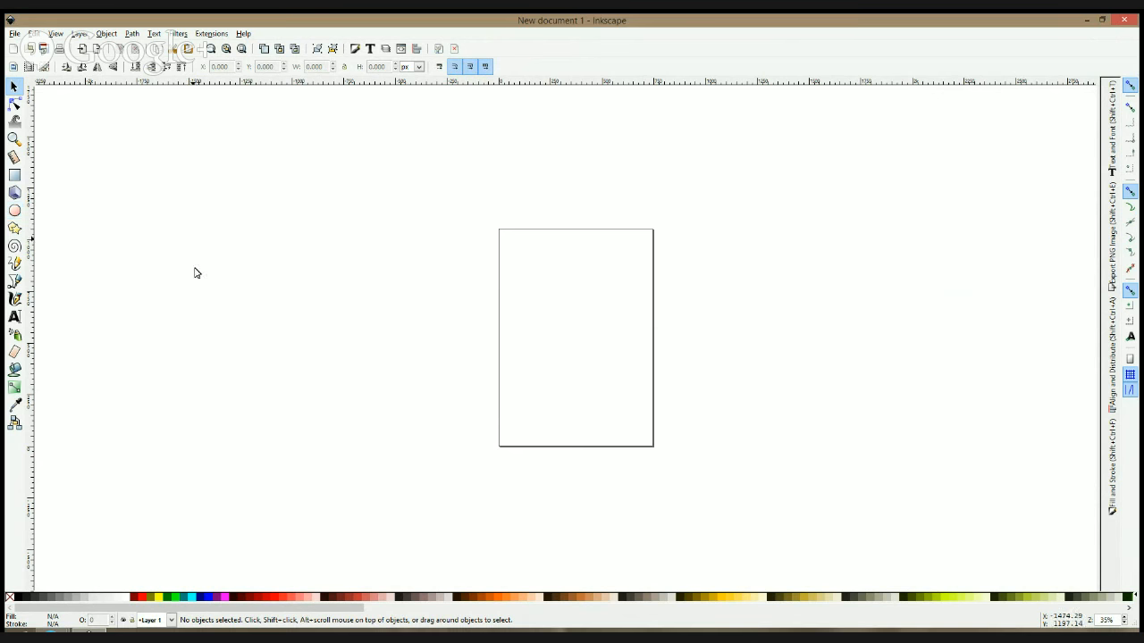
- Draw a rectangle about 189 by 306 px beside the page, filled light pink at 100% opacity
left_click(15, 318)
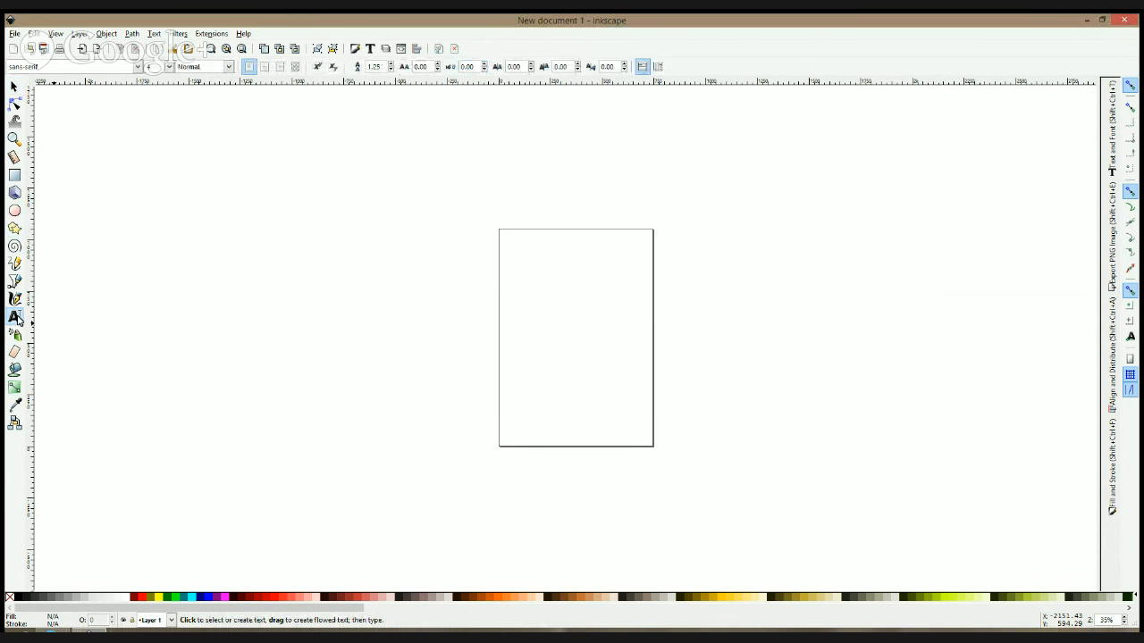
left_click(14, 210)
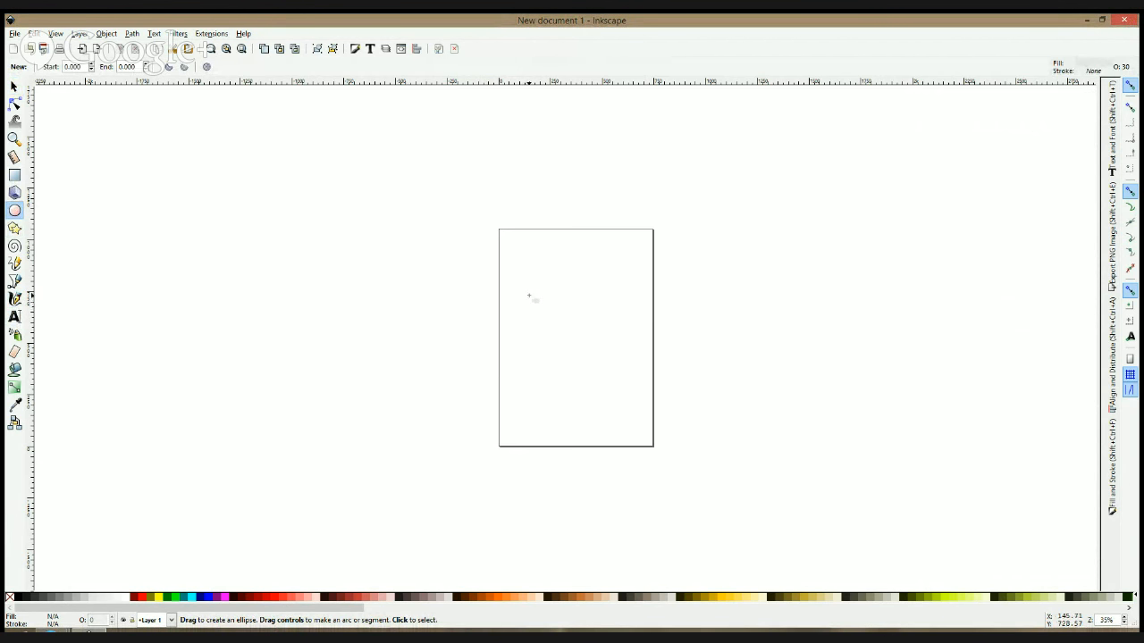
left_click(14, 176)
left_click_drag(737, 349, 357, 262)
left_click_drag(416, 215, 455, 276)
left_click(295, 597)
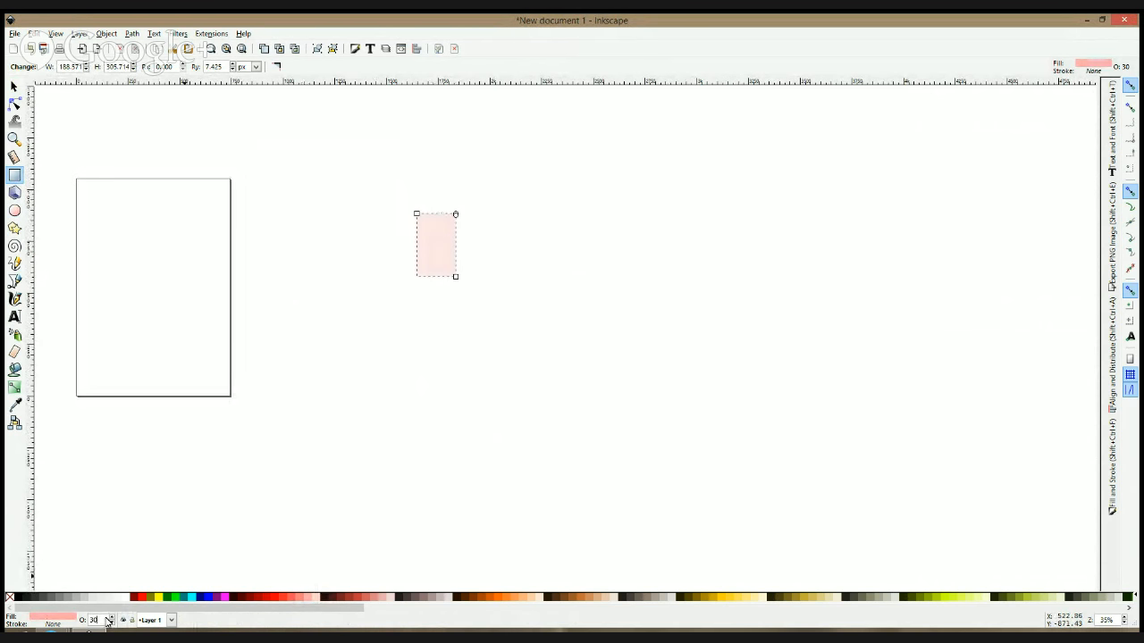
key("Return")
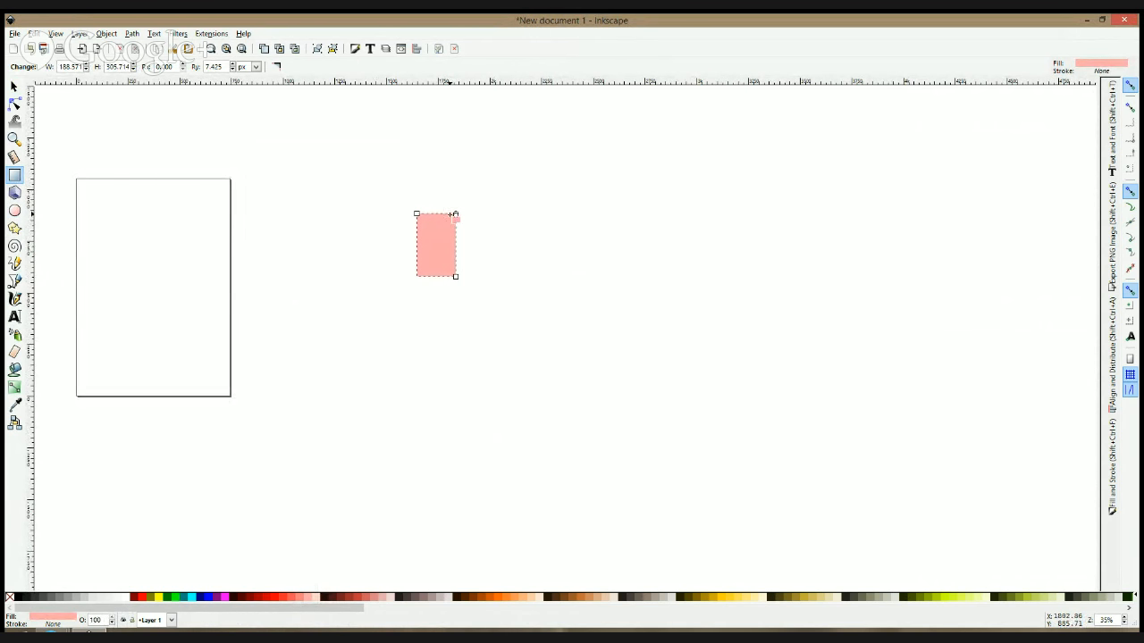
- Round the pink rectangle's corners with a vertical radius of about 50 px
left_click_drag(456, 215, 455, 227)
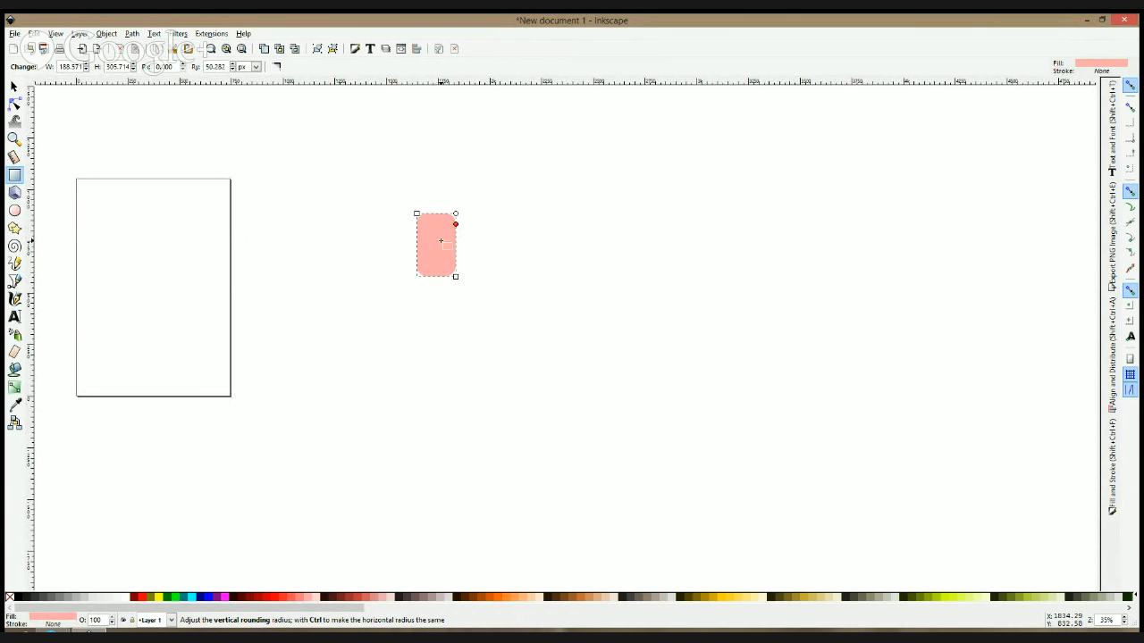
left_click(14, 87)
left_click(480, 209)
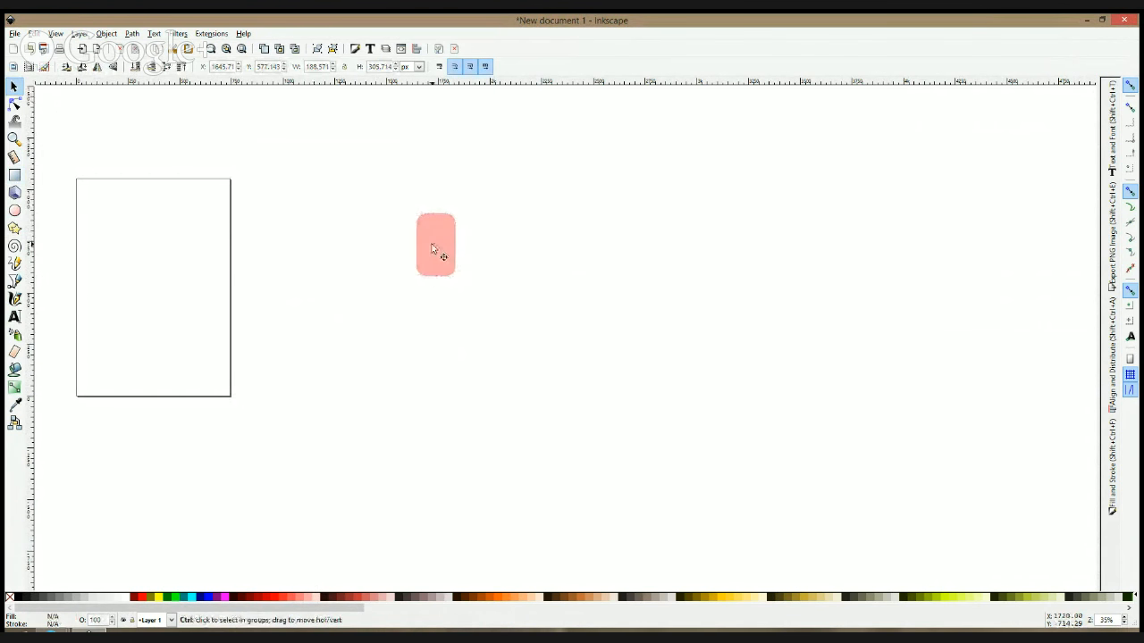
scroll(434, 231, "up", 3)
scroll(434, 231, "up", 2)
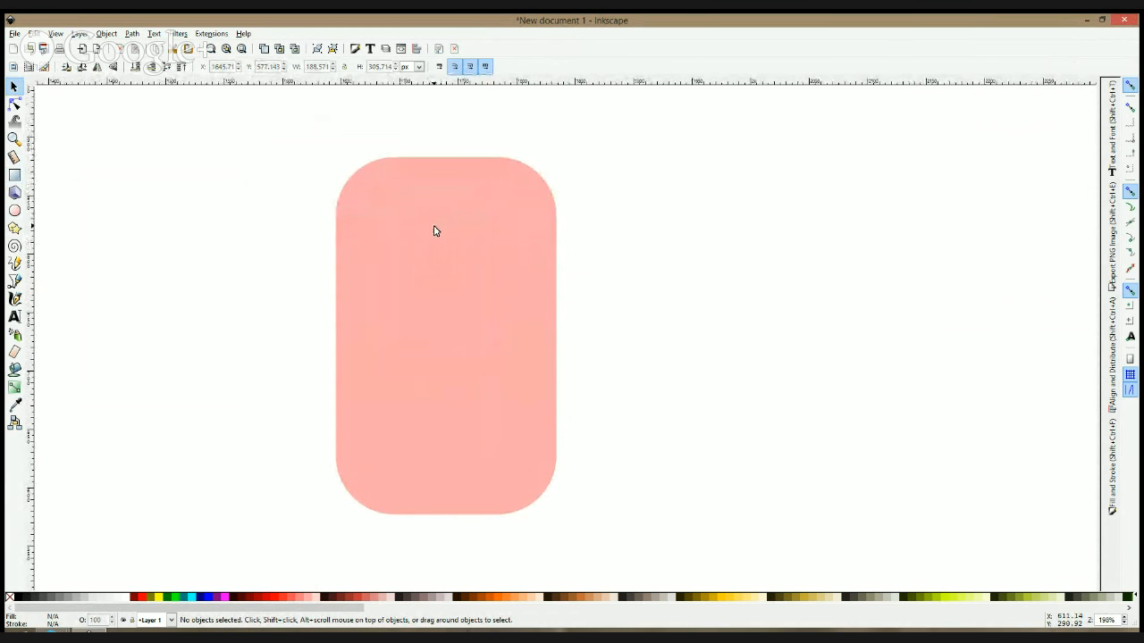
scroll(432, 234, "down", 3)
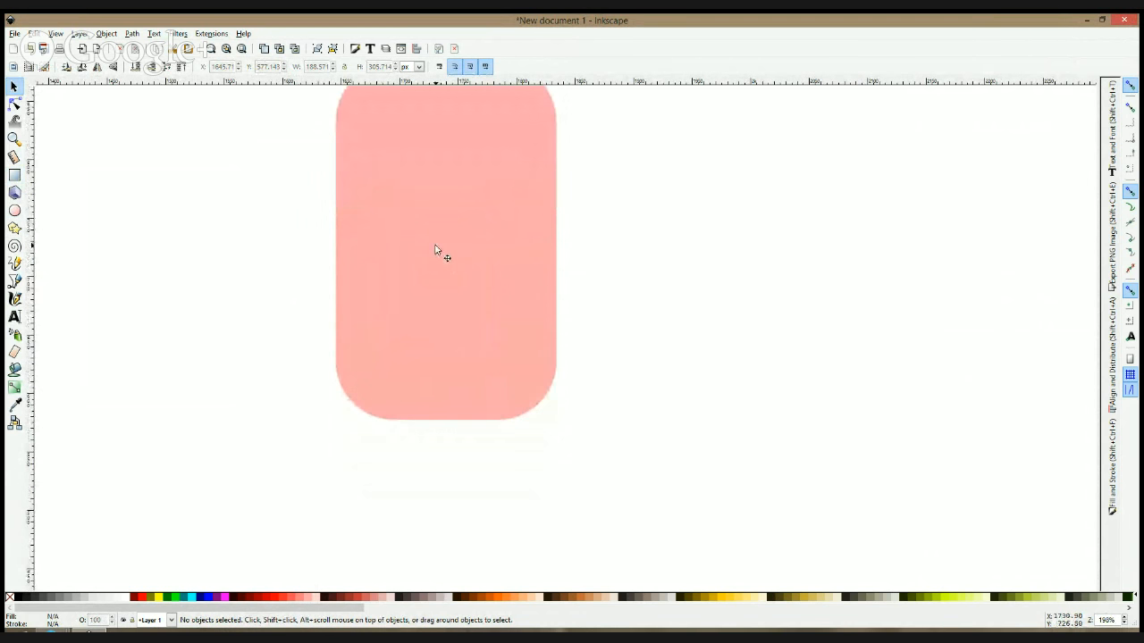
scroll(436, 251, "up", 3)
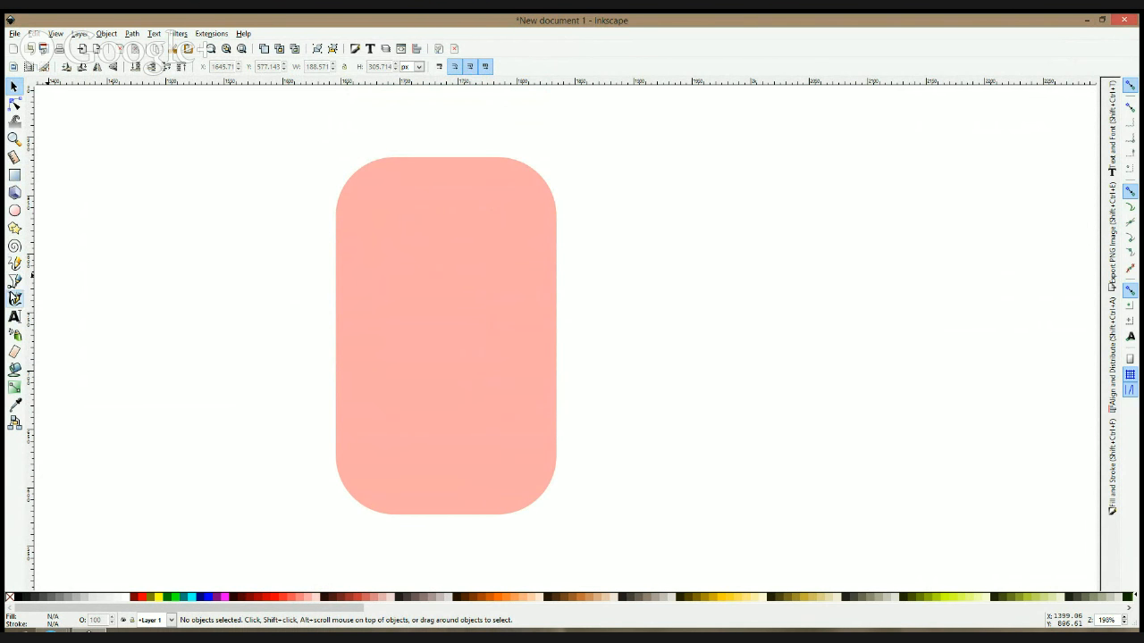
- Draw a pink circle about 52 px across to the right of the rounded rectangle
left_click(15, 210)
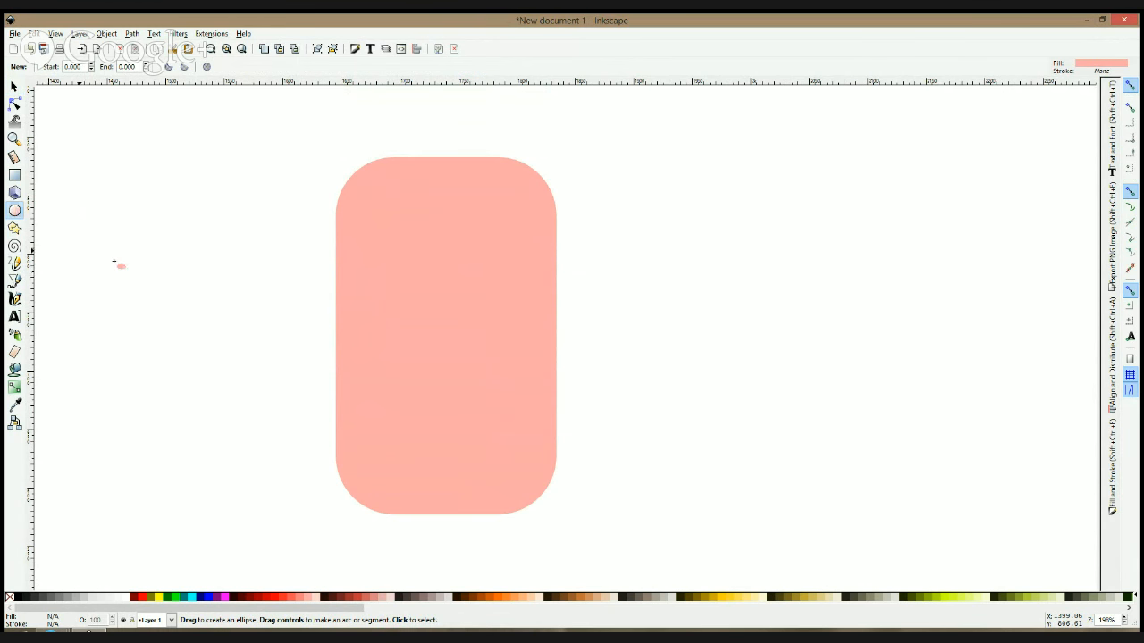
left_click_drag(802, 388, 616, 342)
left_click_drag(750, 320, 781, 348)
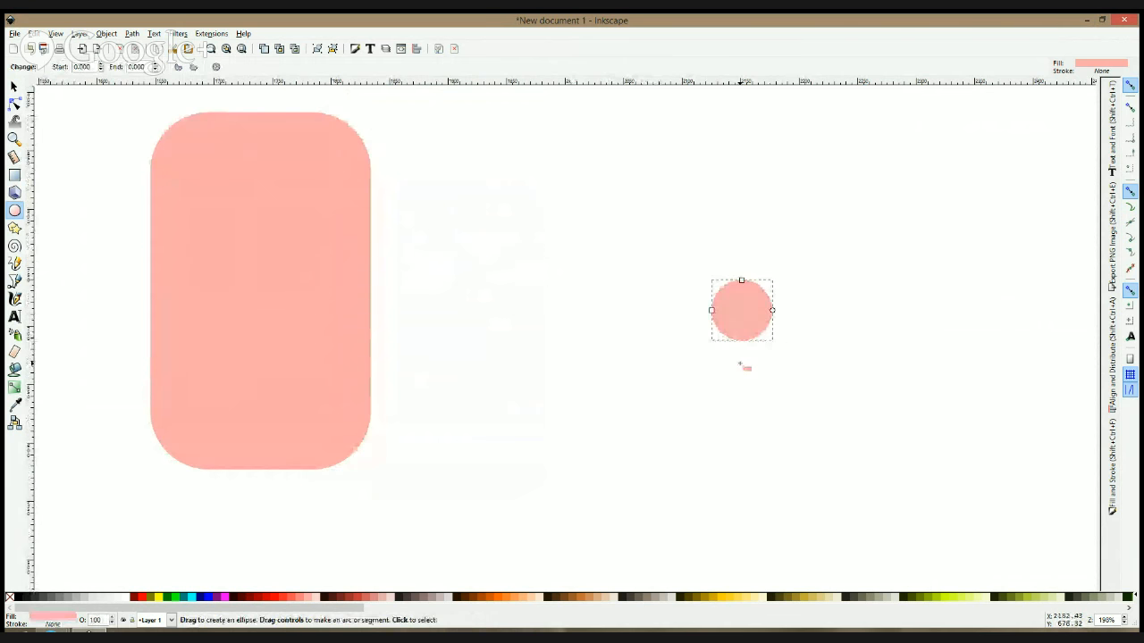
- Draw a sharp-cornered pink rectangle about 105 by 47 px over the circle and rotate it so it rises diagonally to the right
left_click(14, 175)
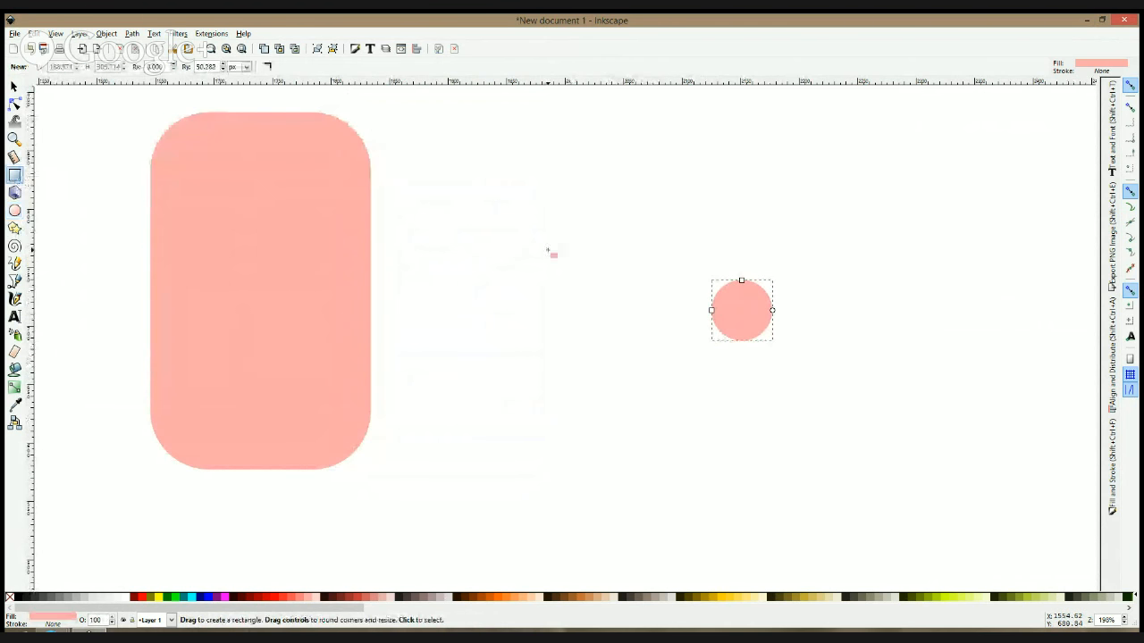
left_click_drag(695, 254, 810, 298)
left_click(276, 66)
key("s")
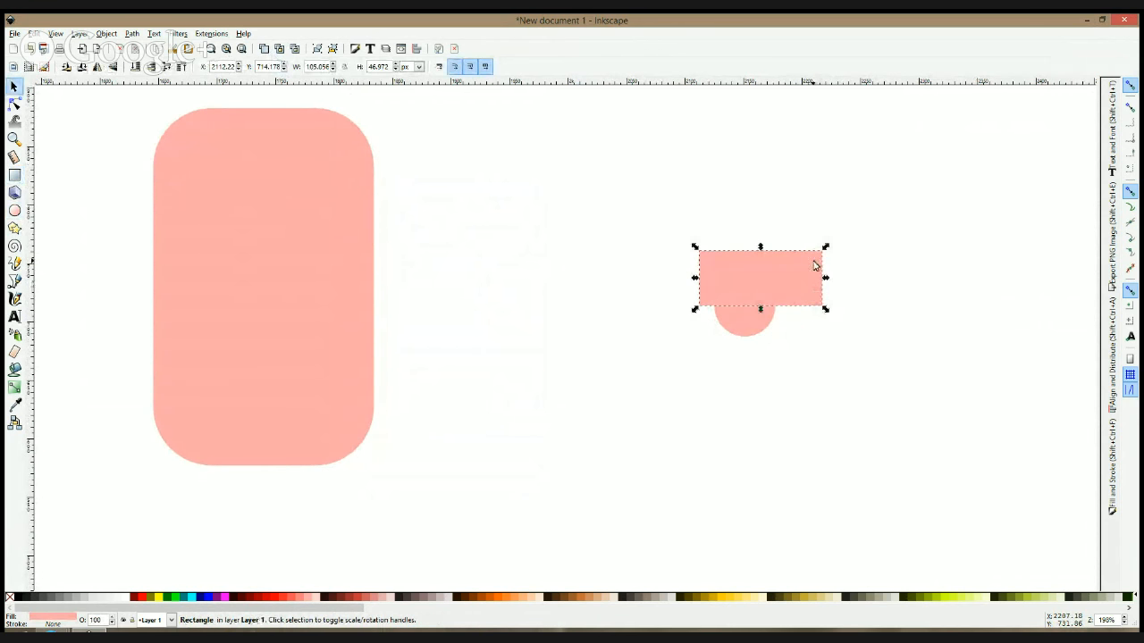
left_click(820, 259)
left_click_drag(826, 246, 804, 197)
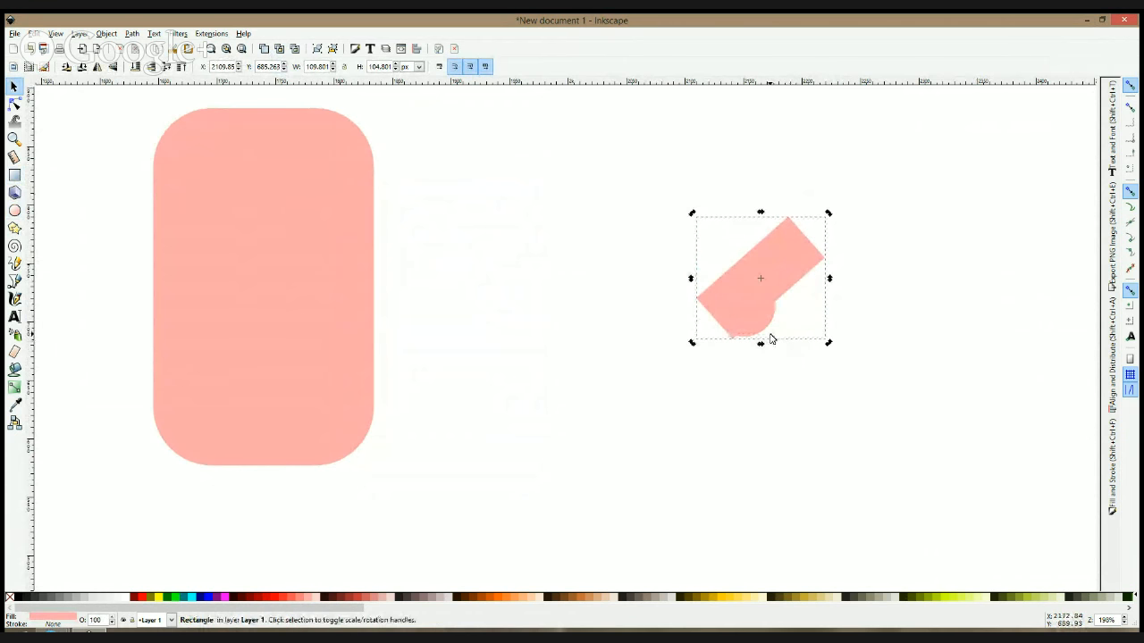
- Delete the circle beneath the rotated rectangle
left_click(767, 335)
key("Delete")
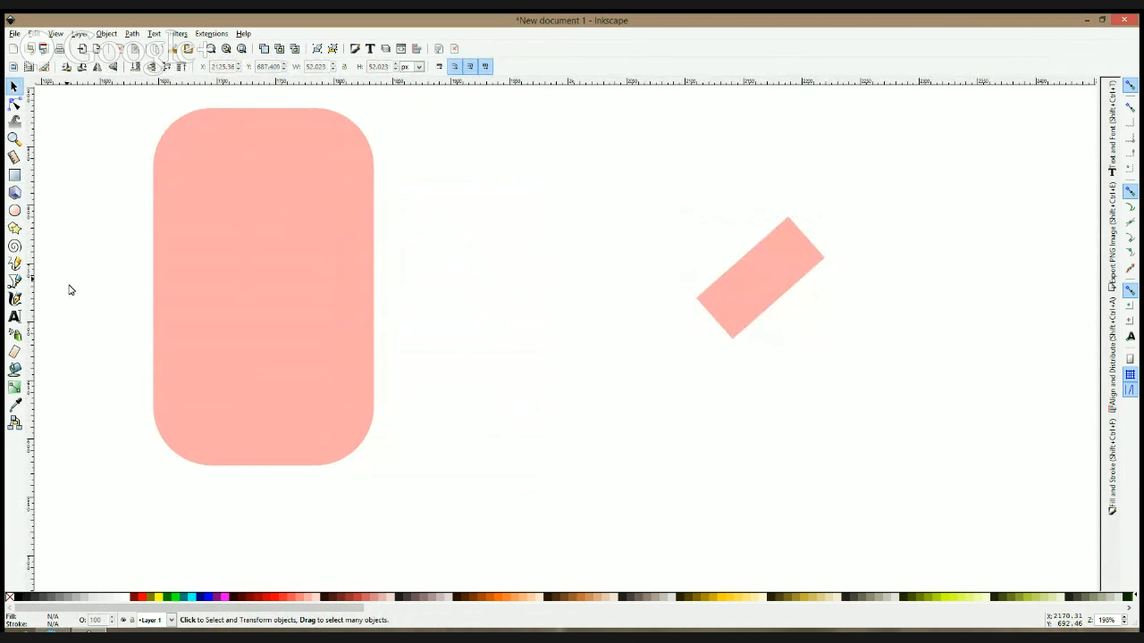
- Draw a body rectangle about 104 by 72 px below and left of the rotated rectangle and convert it to a path
left_click(15, 175)
left_click_drag(575, 329, 696, 412)
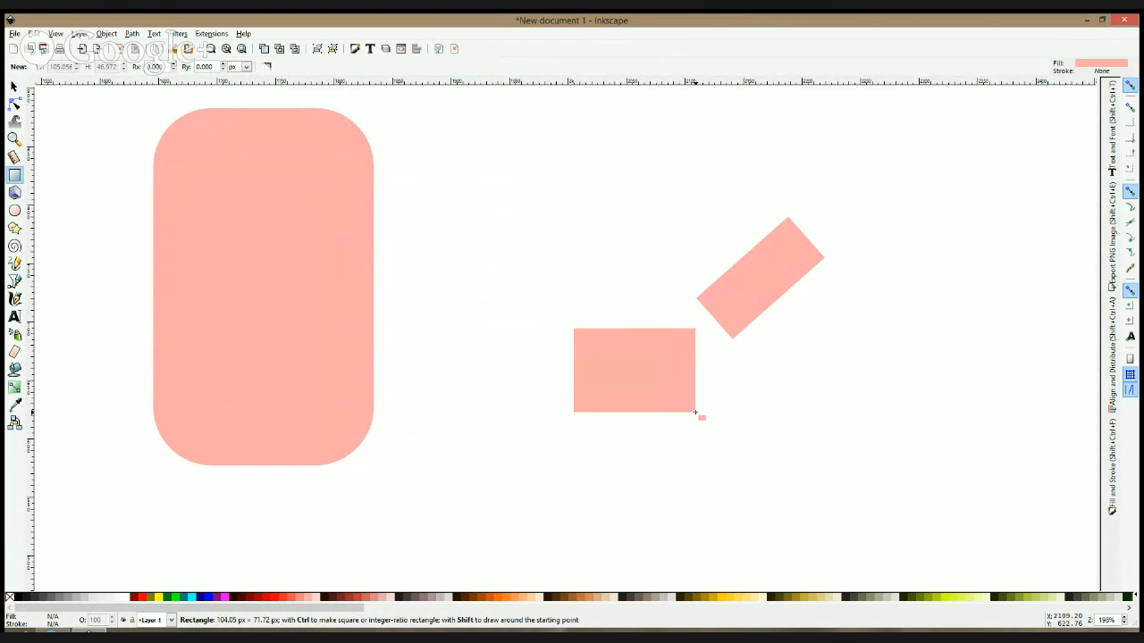
left_click(14, 281)
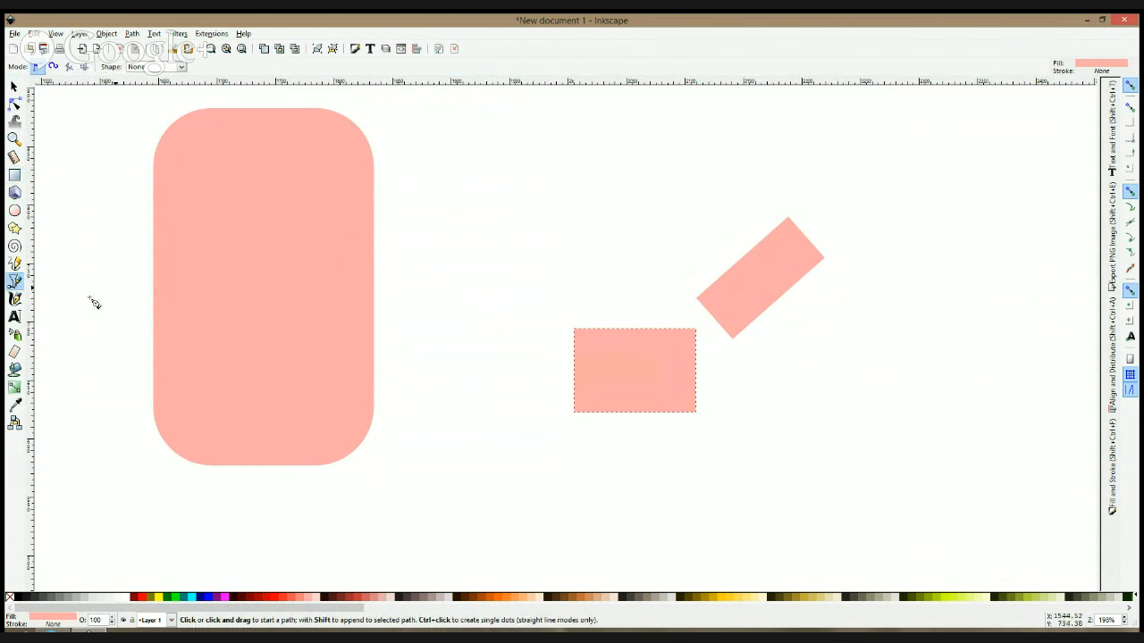
key("ctrl+shift+c")
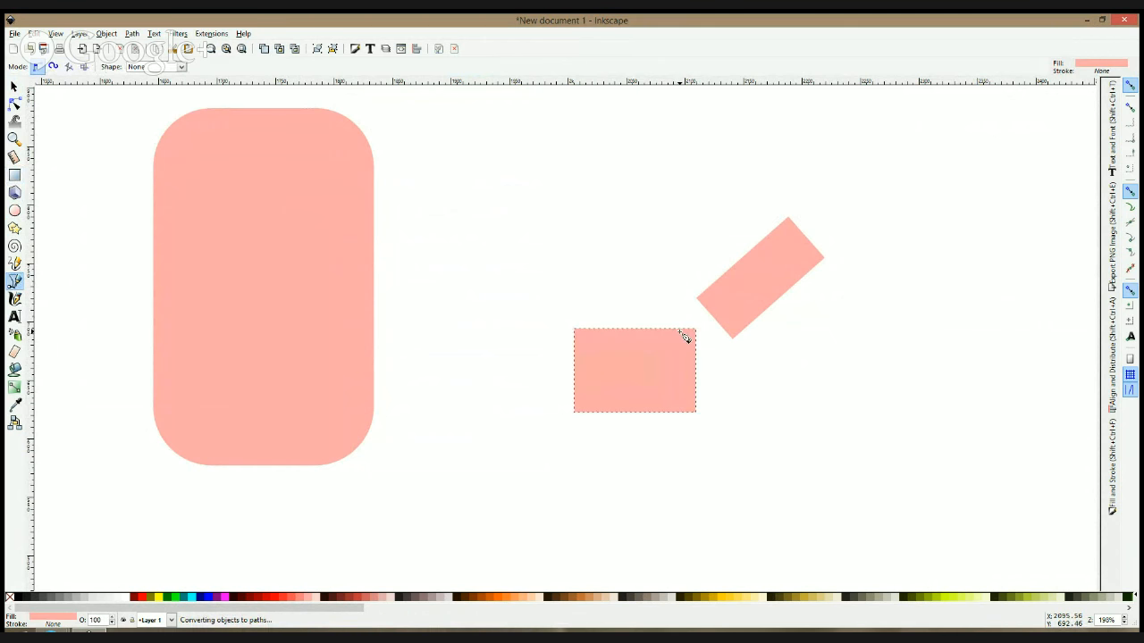
- Draw a closed, downward-tapering leg with the Bezier tool from the body's lower-left corner
left_click(573, 410)
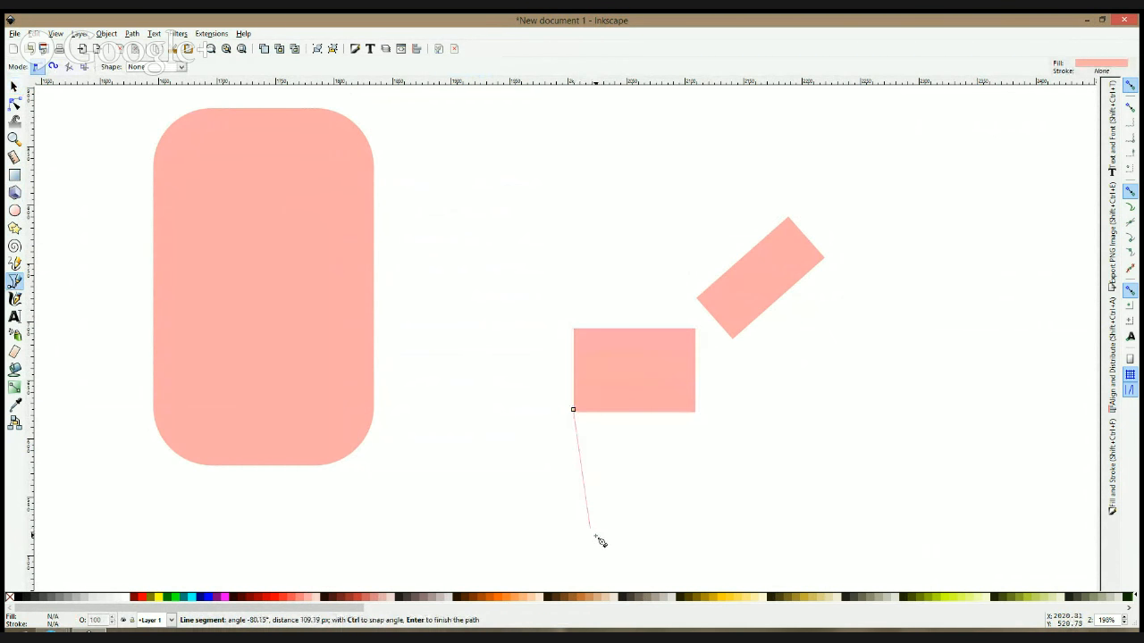
left_click(598, 534)
left_click(601, 409)
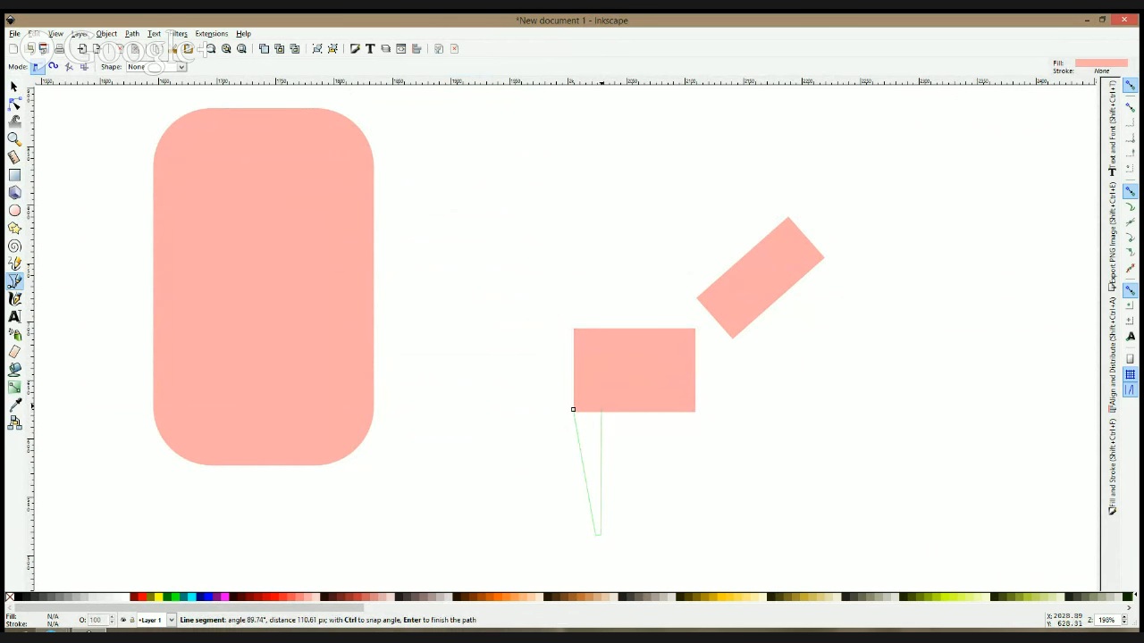
left_click(573, 409)
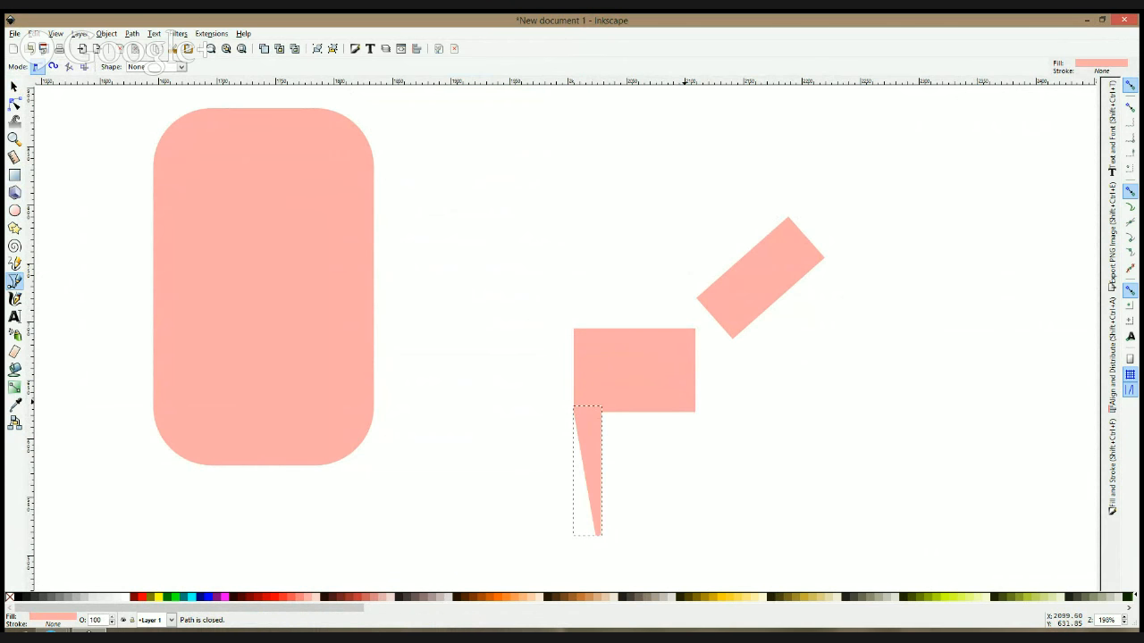
- Draw a second narrow, closed leg with the Bezier tool, slanting inward from the body's lower-right corner
left_click(683, 402)
left_click(650, 542)
left_click(660, 541)
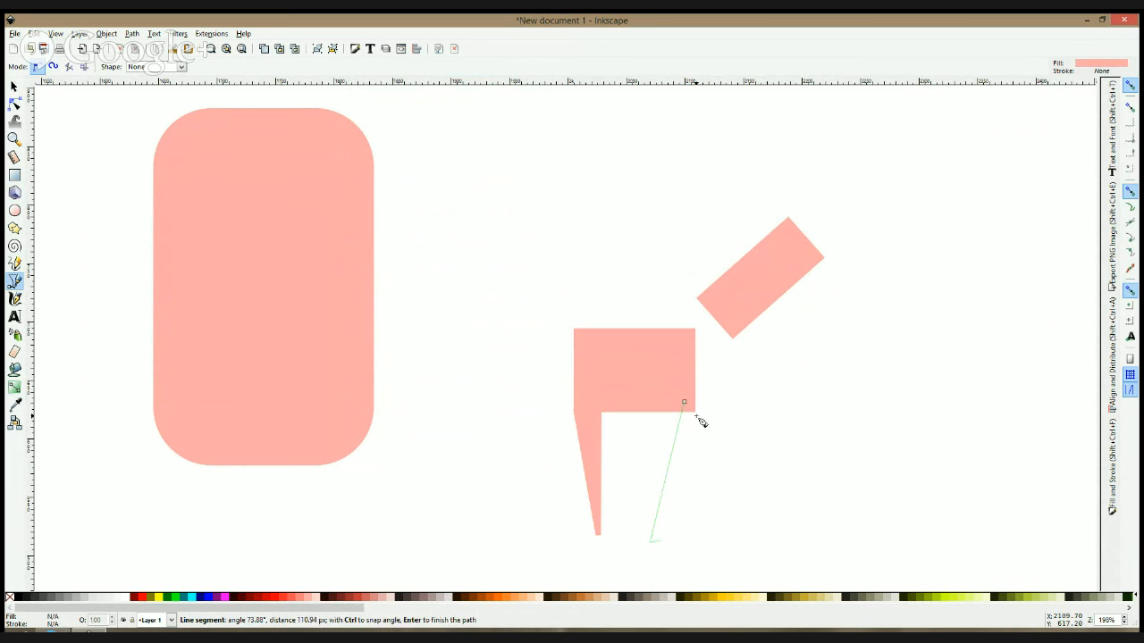
left_click(684, 404)
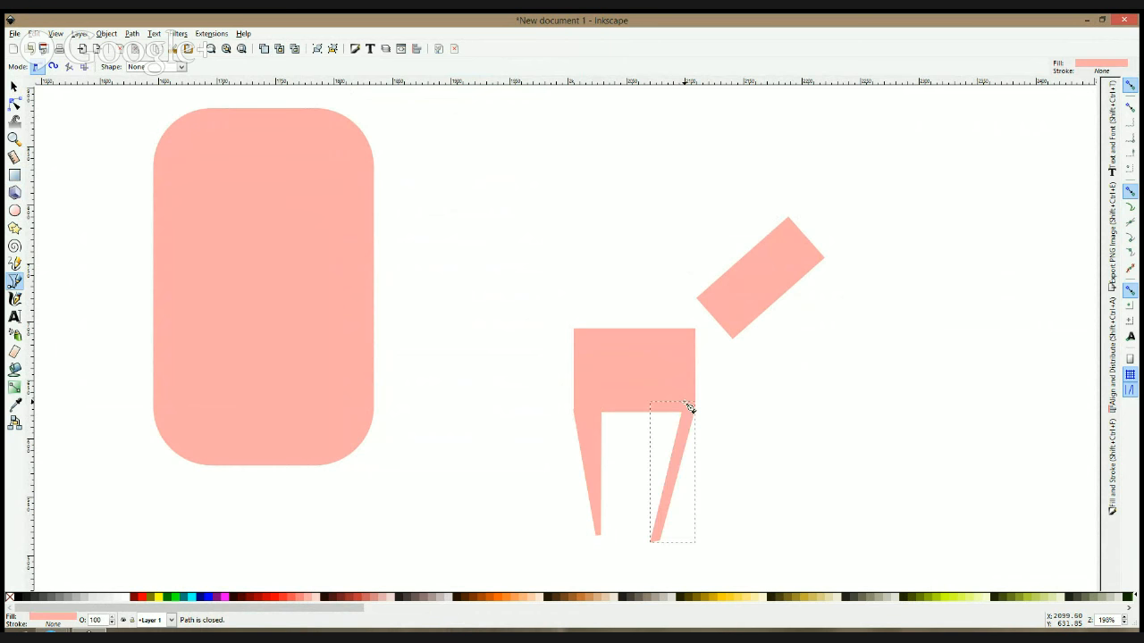
- Widen the right leg's top by moving its inner node left, and shift its two bottom nodes about 6 px right and 11 px up
left_click(14, 104)
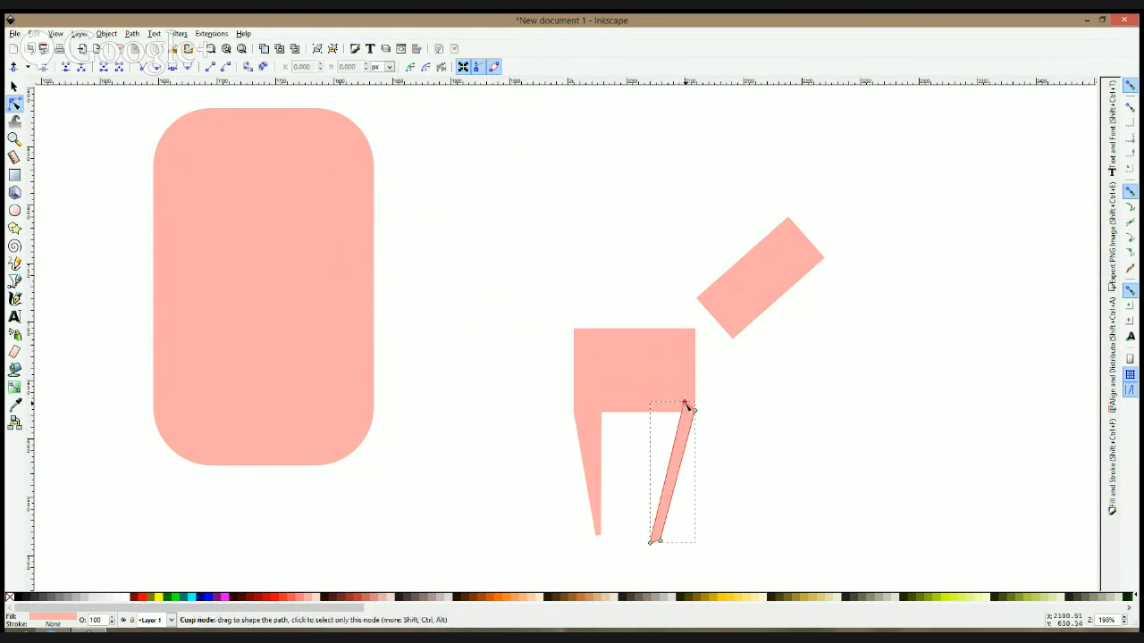
left_click_drag(684, 404, 672, 399)
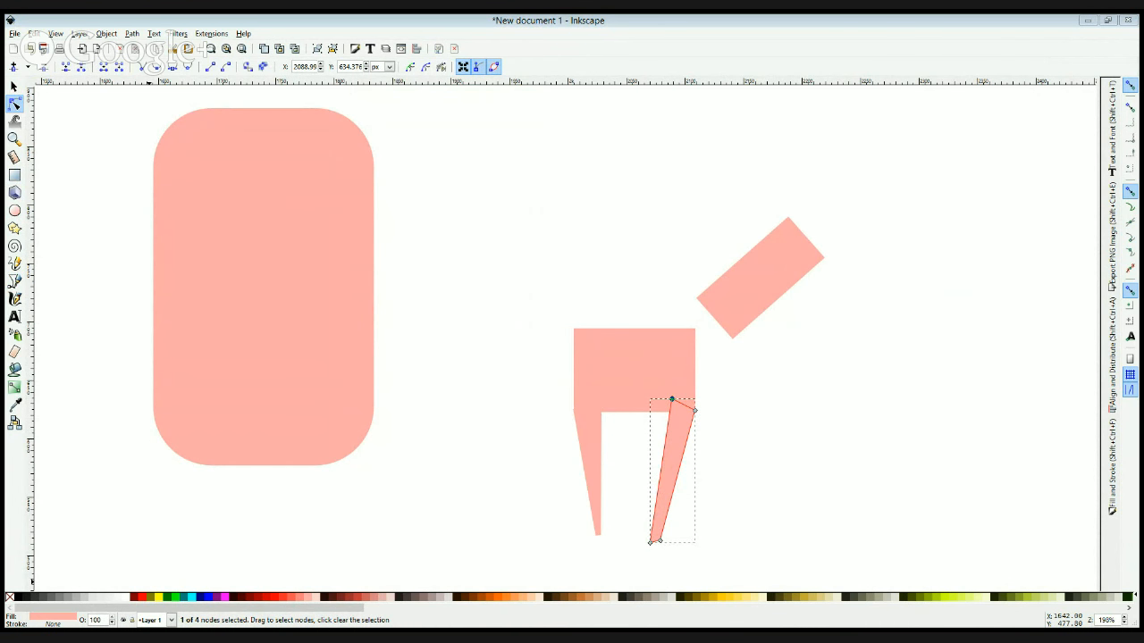
left_click(87, 305)
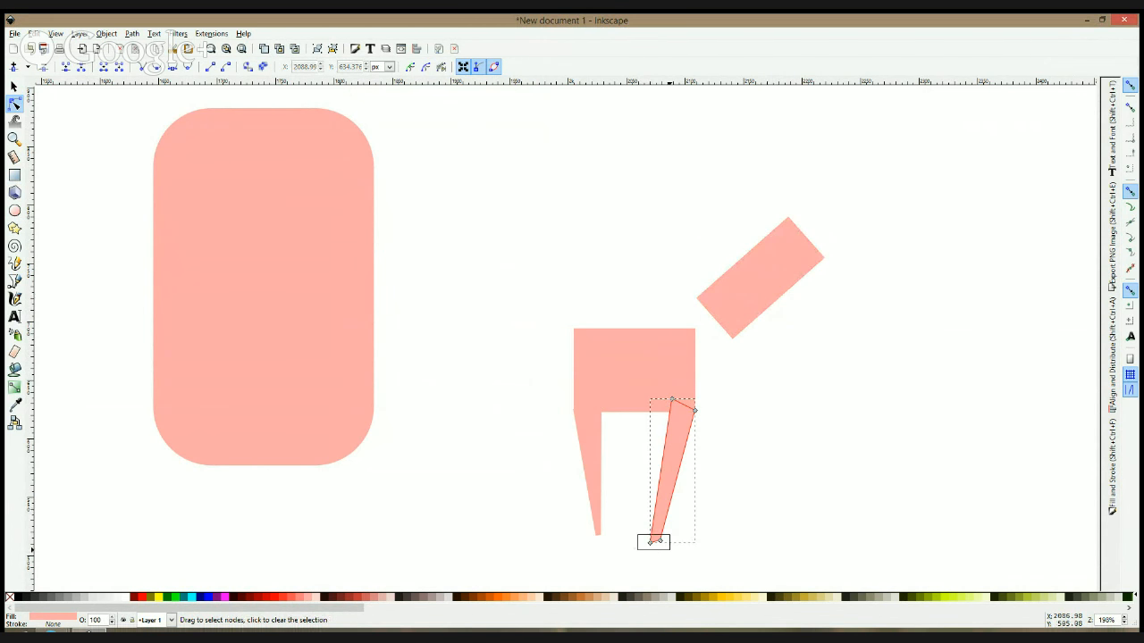
mouse_move(670, 551)
left_mouse_down()
mouse_move(661, 537)
mouse_move(671, 532)
left_mouse_up()
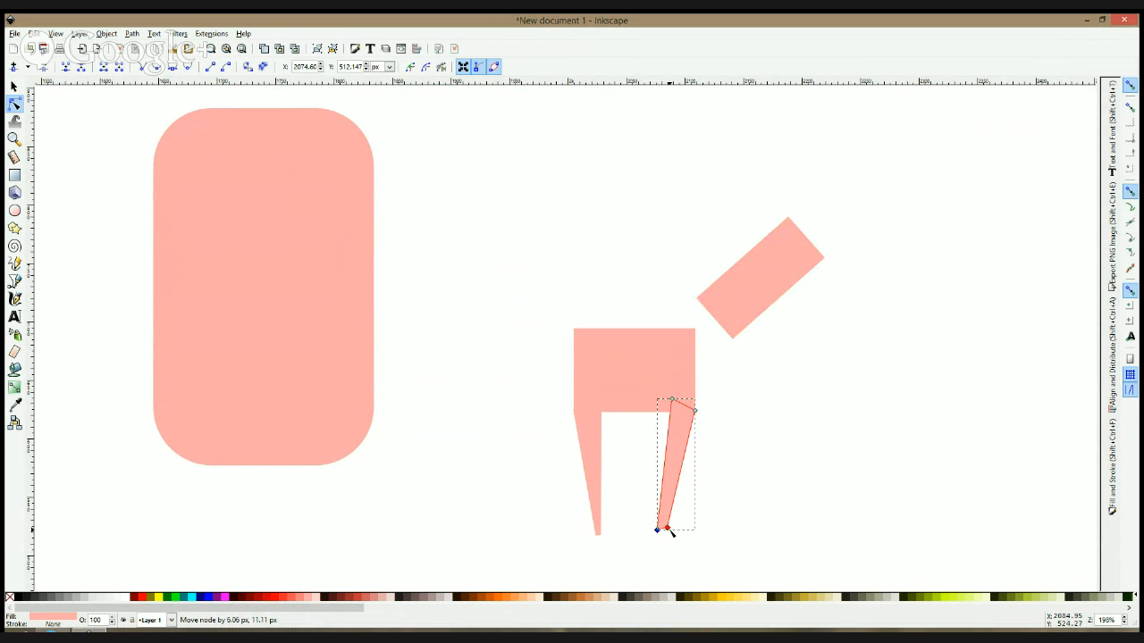
- Raise the left leg's two bottom nodes slightly and nudge its outer top node inward
left_click(595, 529)
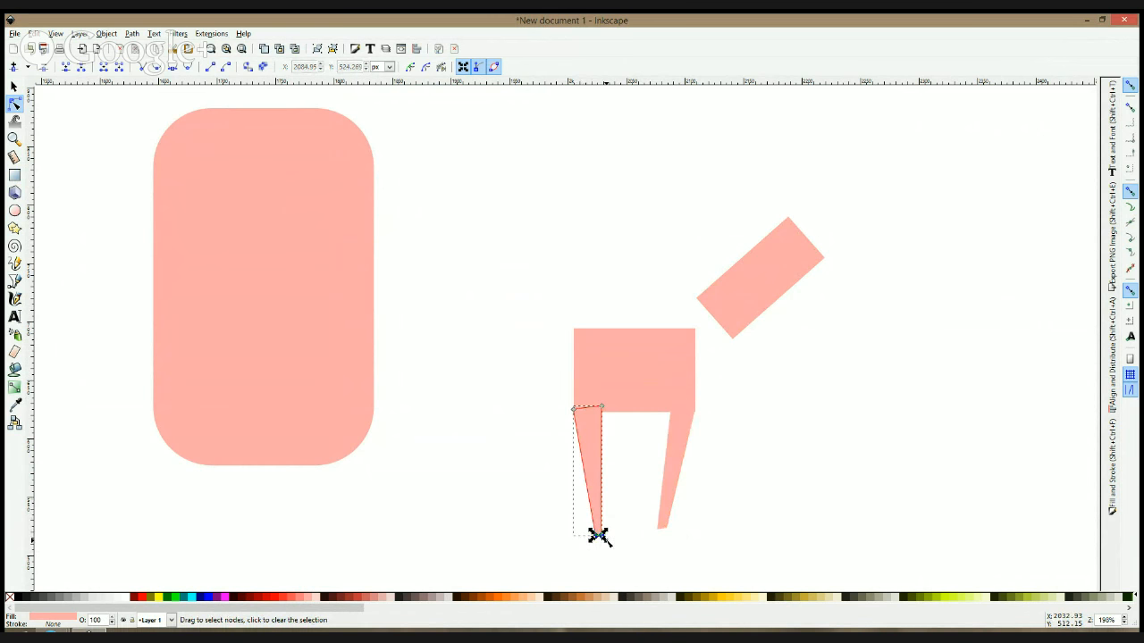
left_click_drag(599, 535, 601, 528)
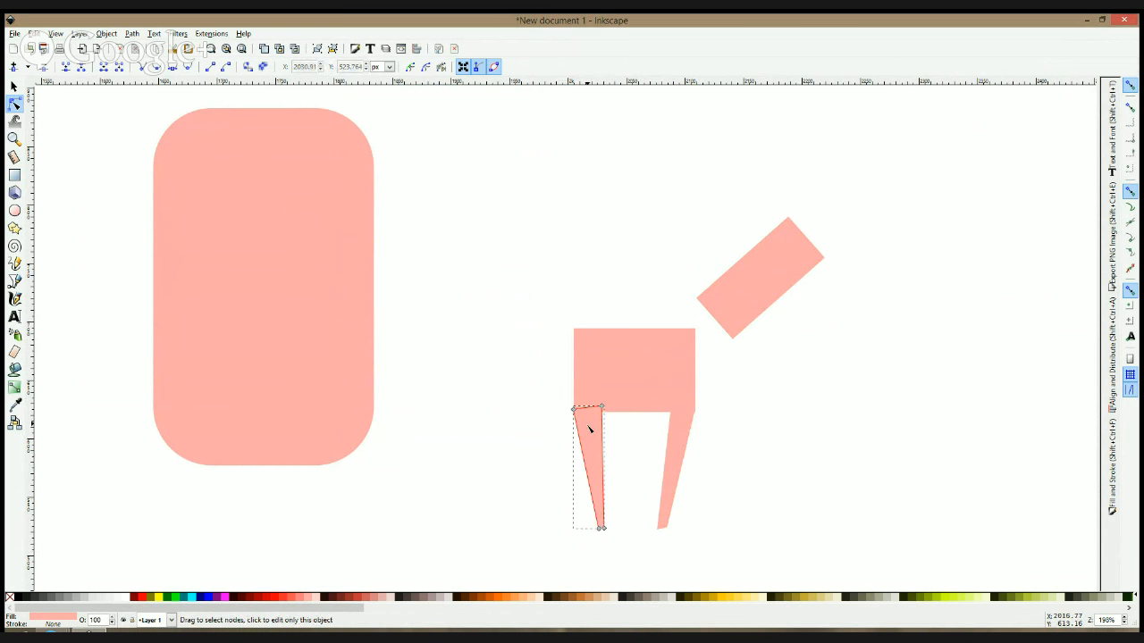
left_click_drag(573, 410, 576, 410)
- Align the legs' outer top nodes with the body's lower corners, moving the body's lower-left node slightly inward
left_click(677, 440)
left_click_drag(695, 412, 695, 413)
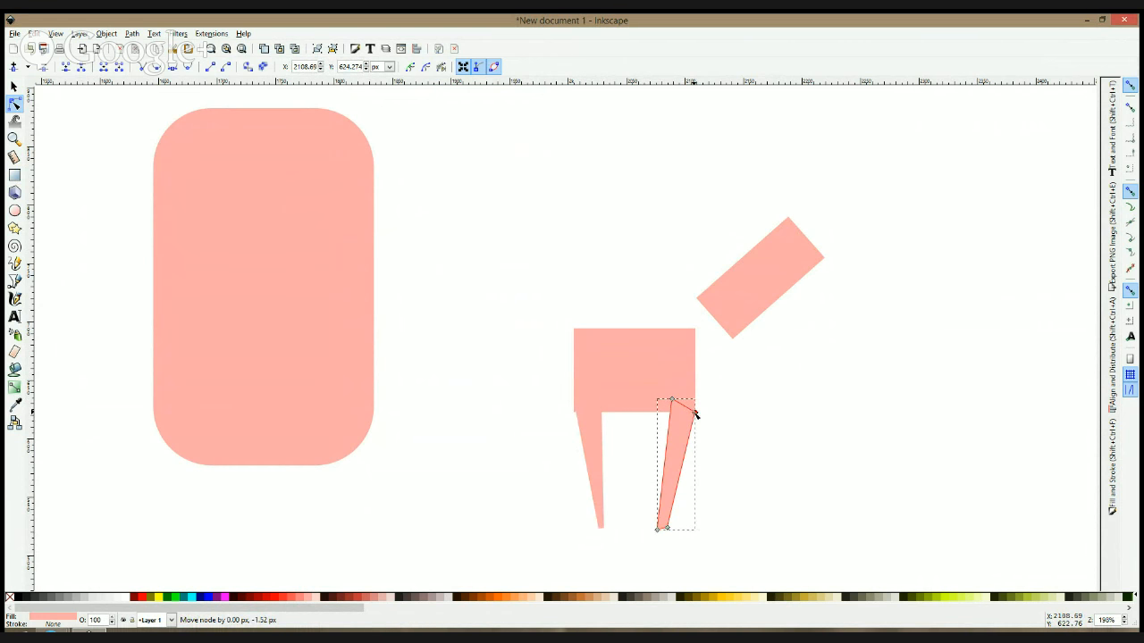
left_click(631, 342)
left_click_drag(574, 412, 577, 412)
left_click(557, 485)
left_click(585, 418)
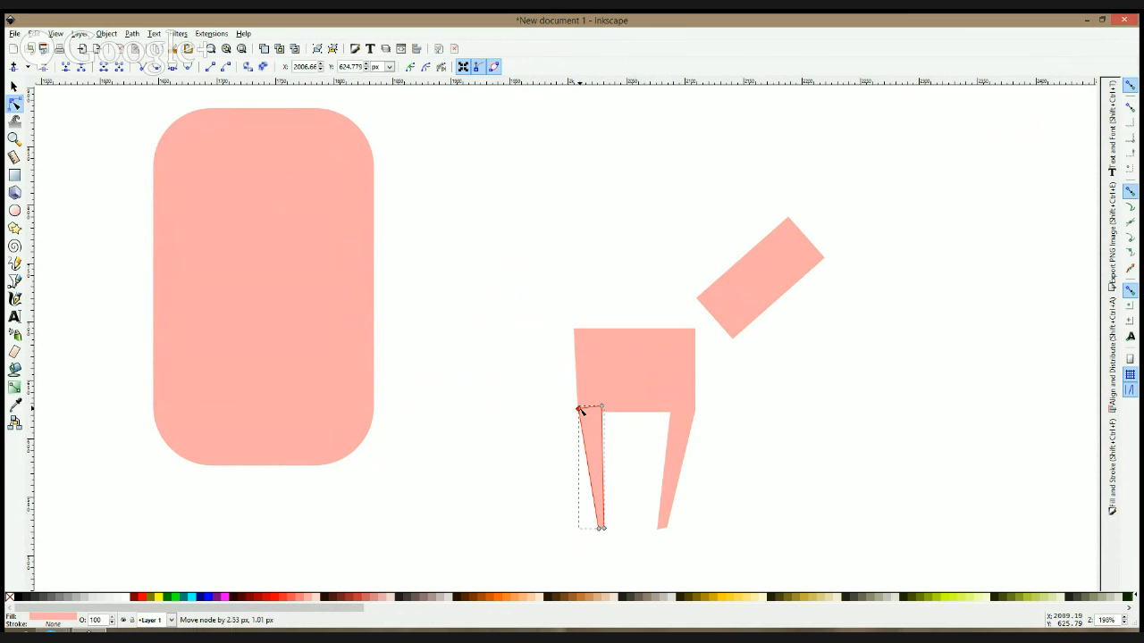
left_click(526, 437)
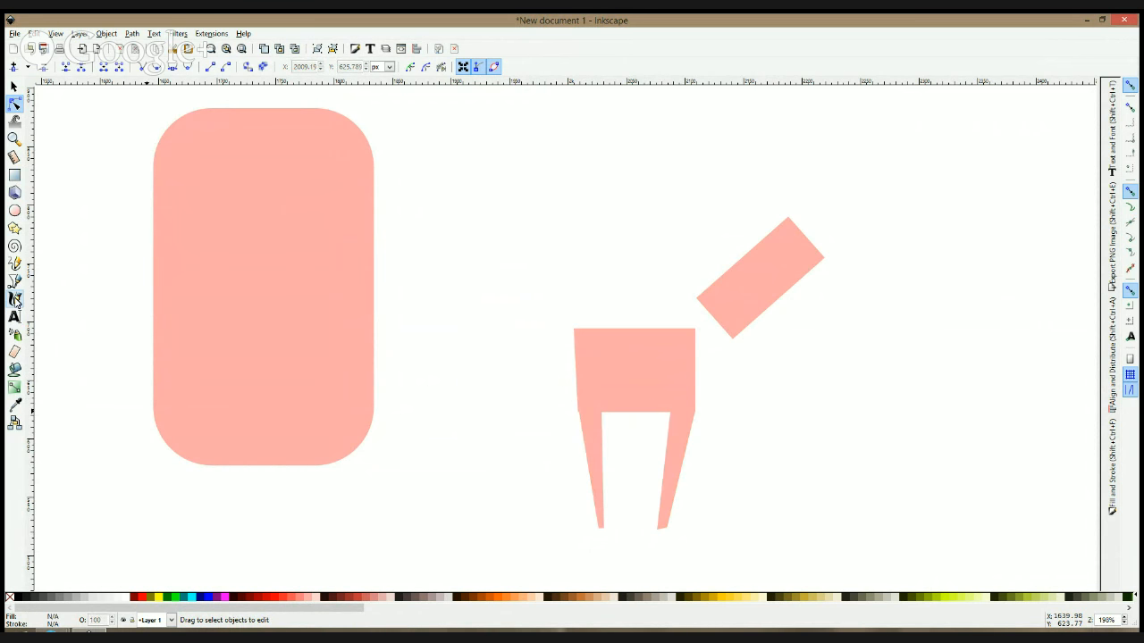
- Draw a small, closed tail with the Bezier tool, pointing up and left from the body's upper-left corner
left_click(20, 284)
left_click(582, 332)
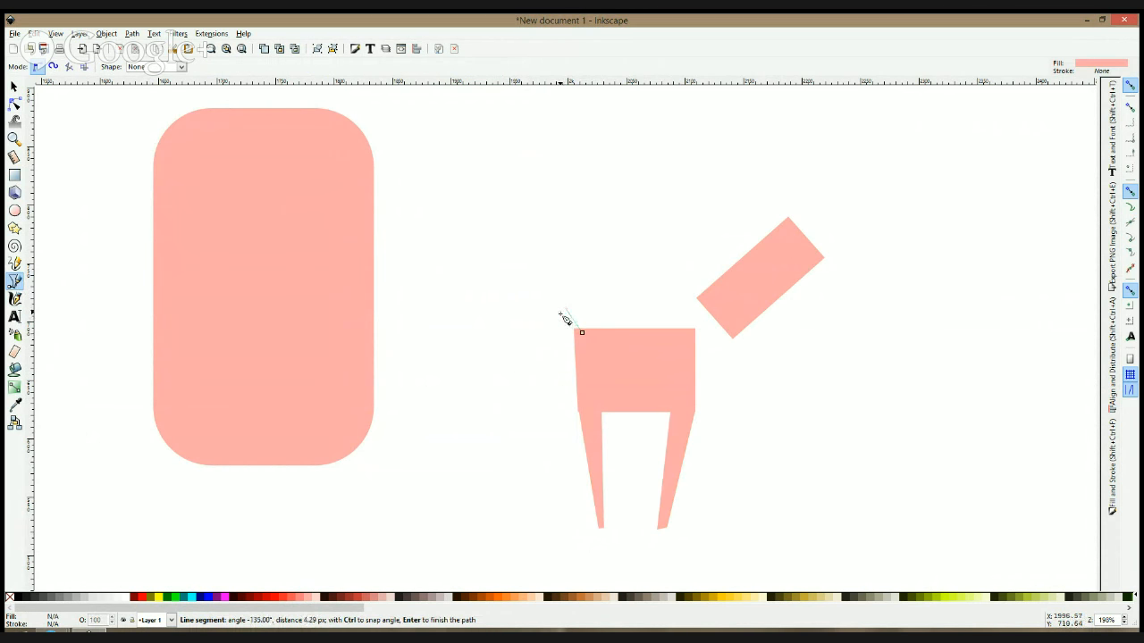
left_click(577, 338)
left_click(581, 332)
- Move the tilted head rectangle about 25 px right and 54 px up, away from the body
key("space")
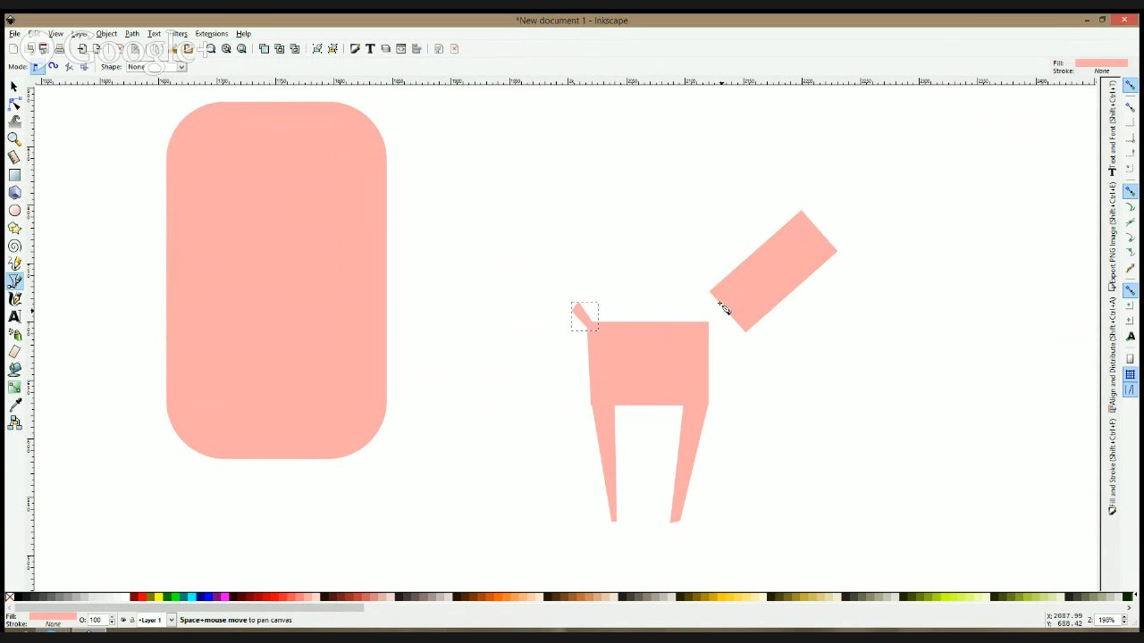
key("space")
left_click(764, 302)
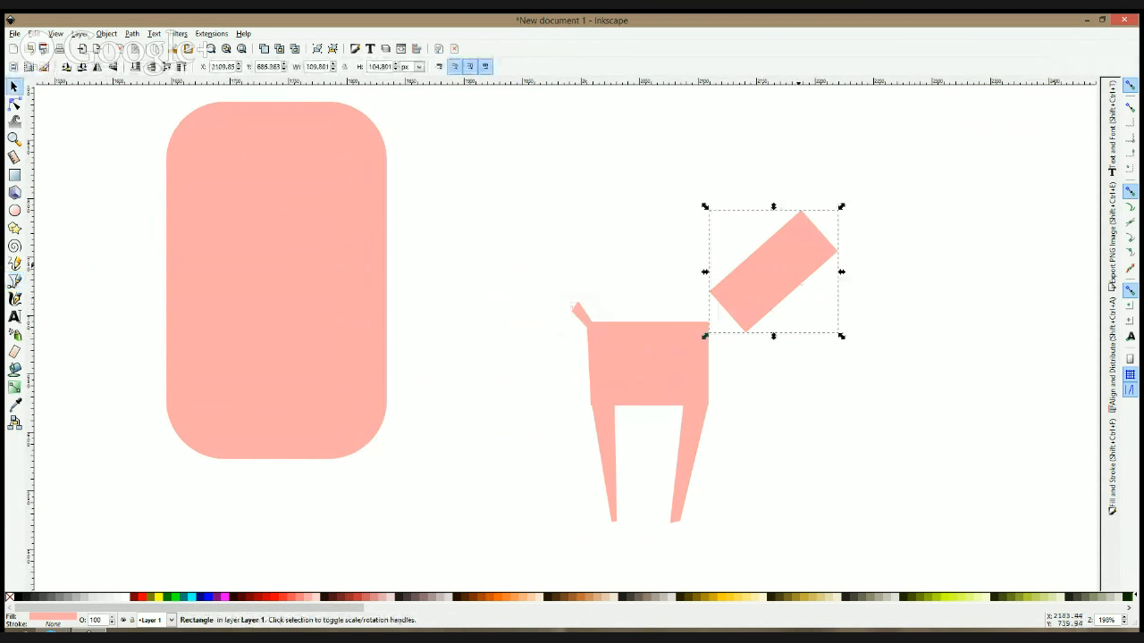
left_click_drag(764, 302, 793, 238)
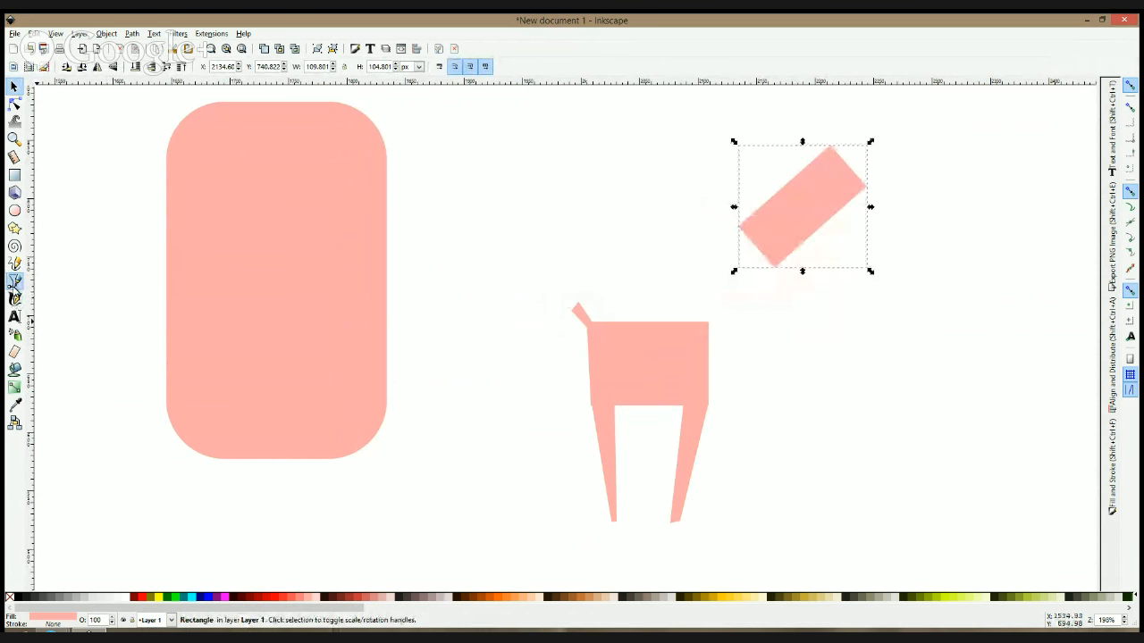
- Draw a closed, tapered neck from the body's upper-right corner to the head with the Bezier tool, and lower its bottom node slightly
left_click(14, 281)
left_click(671, 327)
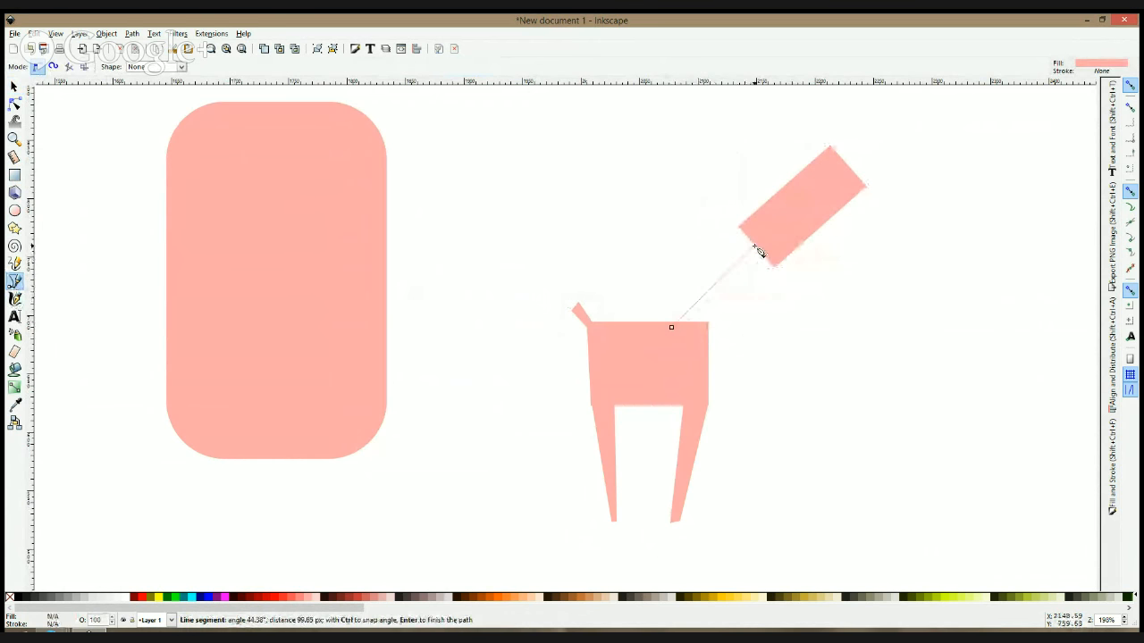
left_click(771, 262)
left_click(707, 362)
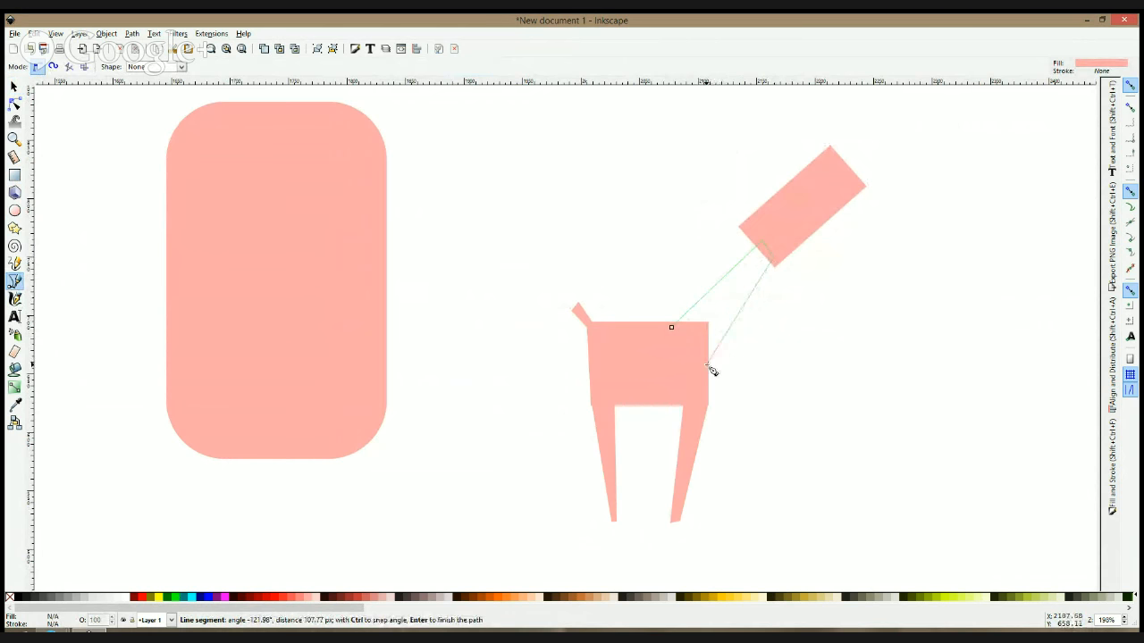
left_click(672, 327)
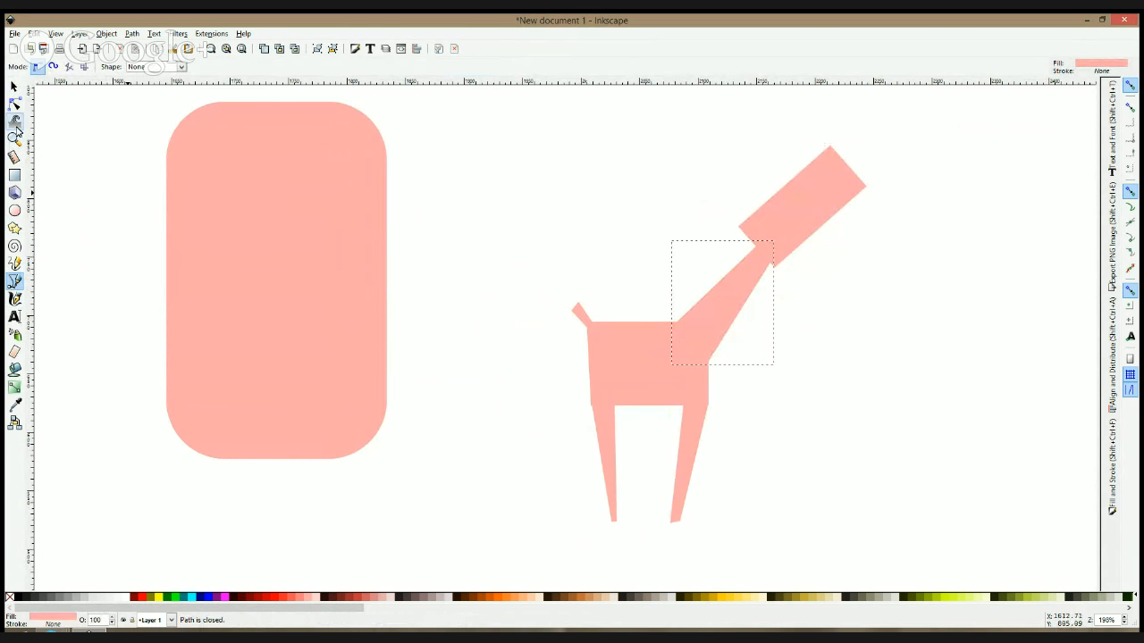
key("n")
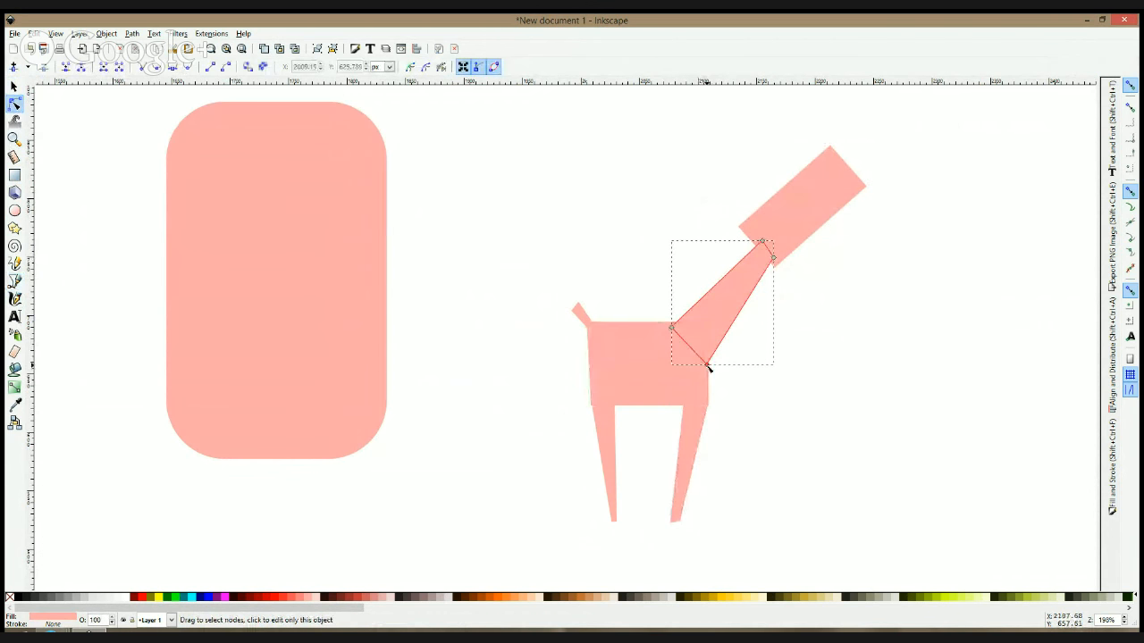
left_click_drag(707, 363, 709, 379)
- Enlarge the head rectangle slightly, rotate it about 7.6° clockwise, and seat it over the top of the neck
left_click(816, 204)
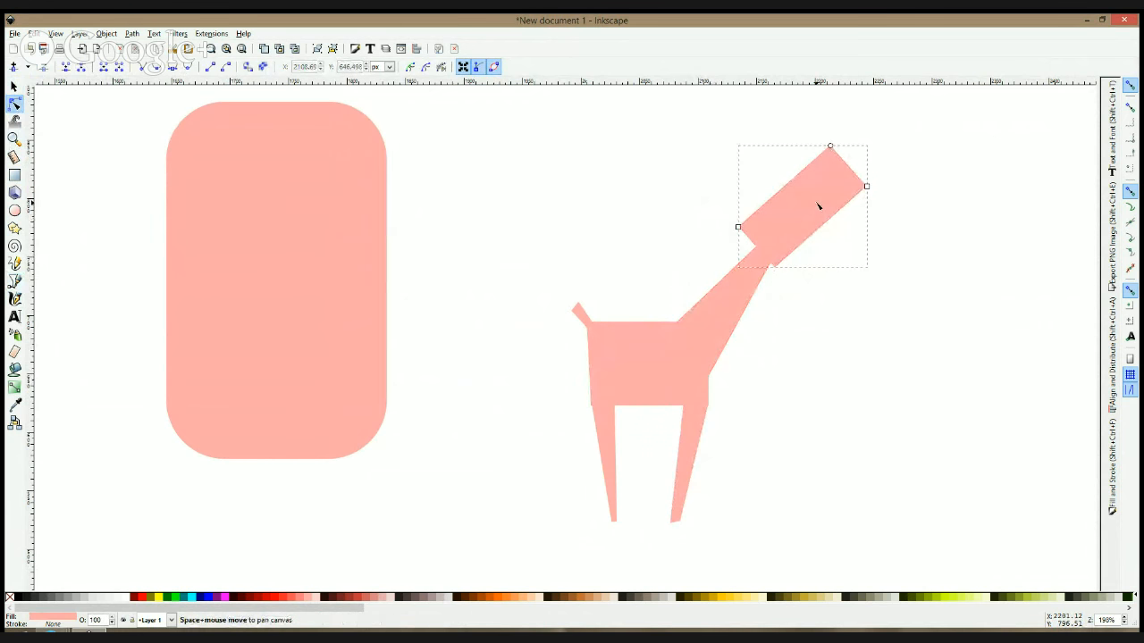
key("s")
left_click_drag(869, 143, 885, 126)
left_click_drag(831, 203, 810, 229)
left_click(848, 215)
left_click_drag(864, 163, 870, 173)
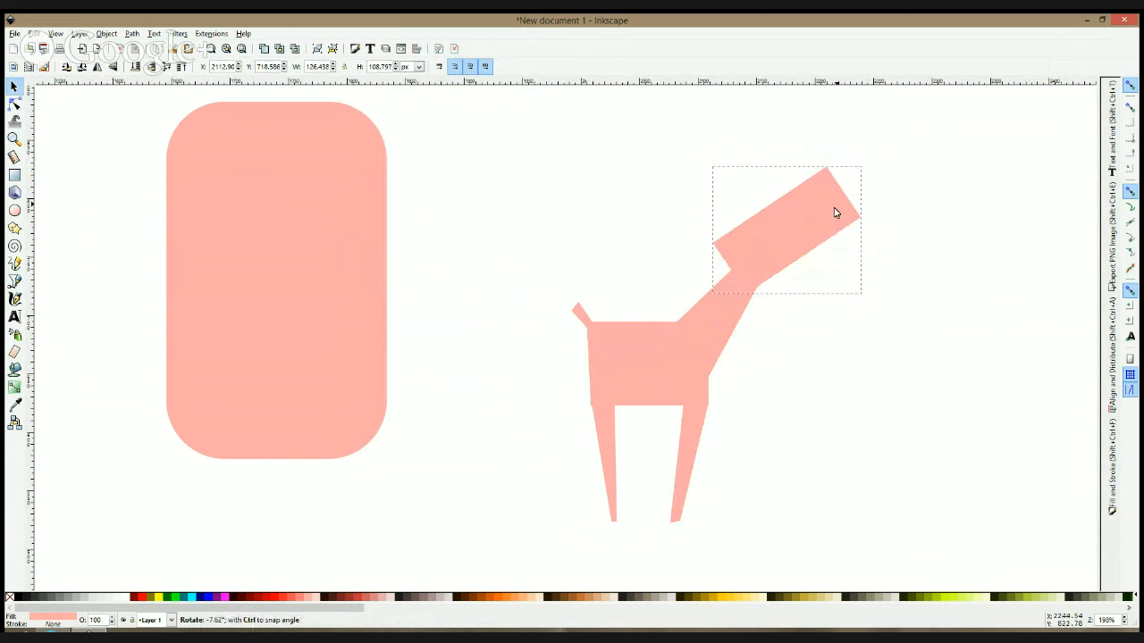
left_click_drag(834, 207, 837, 223)
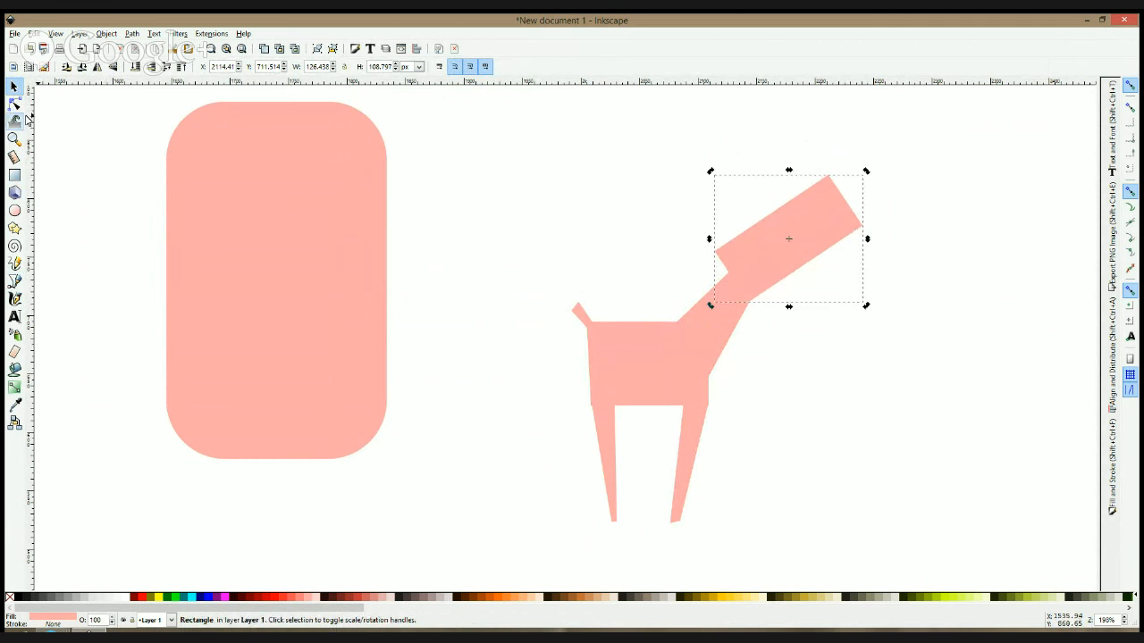
- Convert the head to a path, move its right corner about 21 px left and 12 px down, and raise its left corner slightly
key("n")
key("ctrl+shift+c")
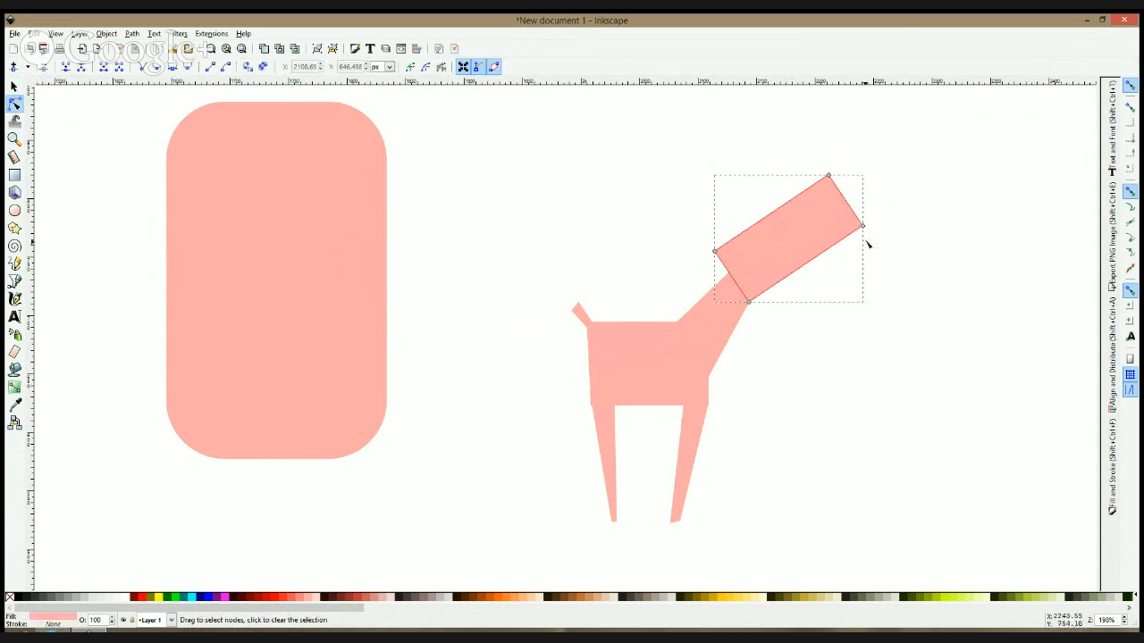
left_click_drag(862, 226, 838, 239)
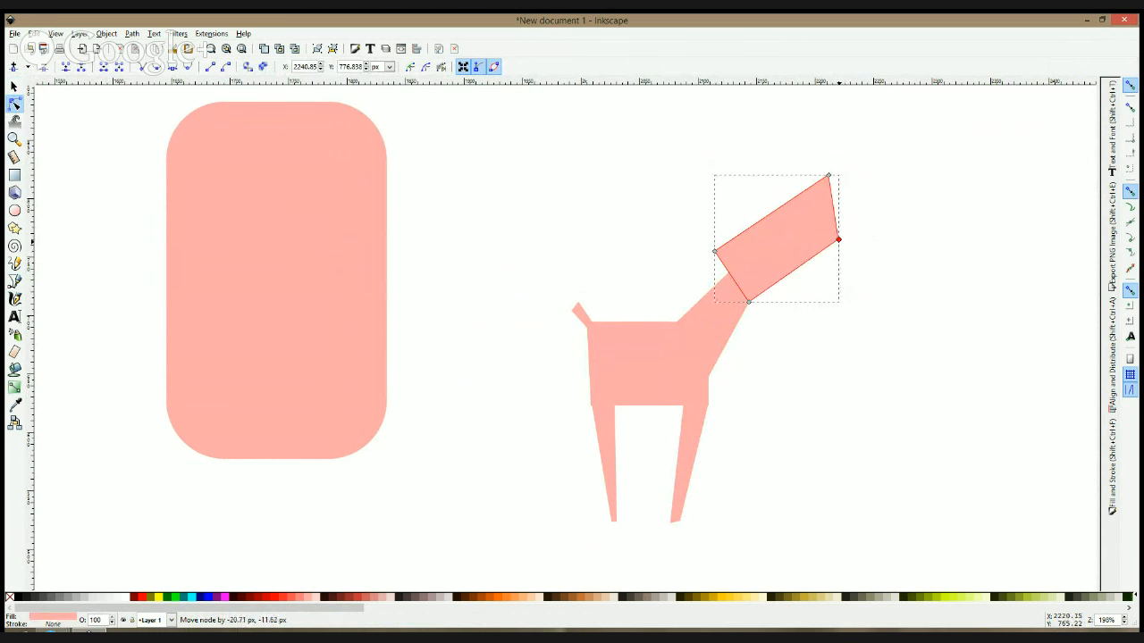
left_click_drag(715, 253, 716, 242)
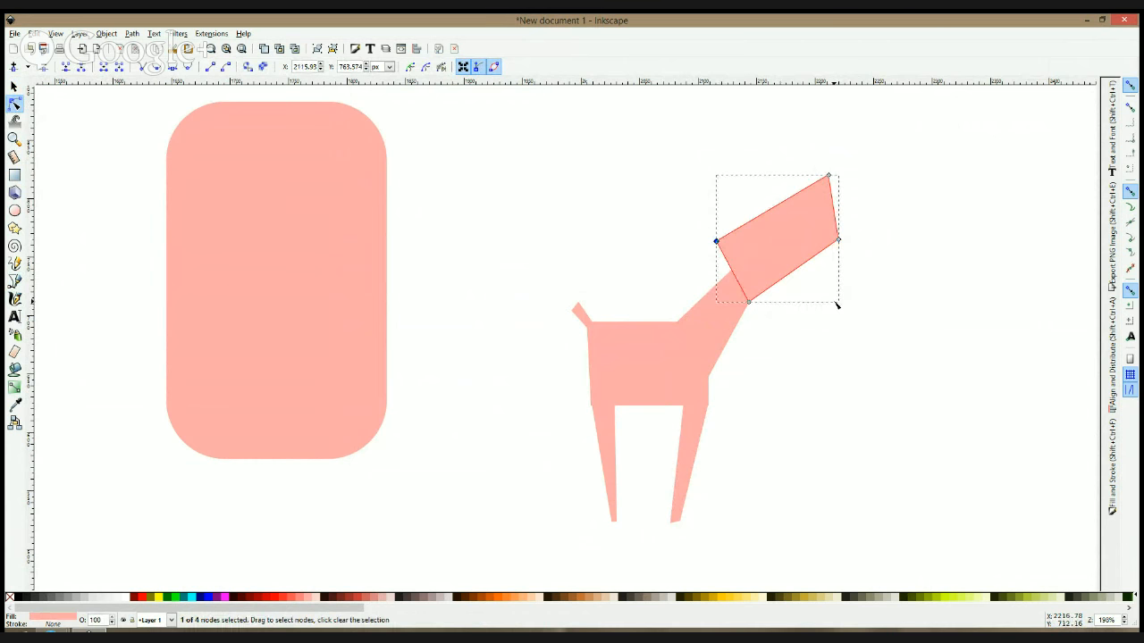
- Smooth all four of the head's corner nodes to round it into an oval
left_click(829, 175, "ctrl")
left_click(838, 239, "ctrl")
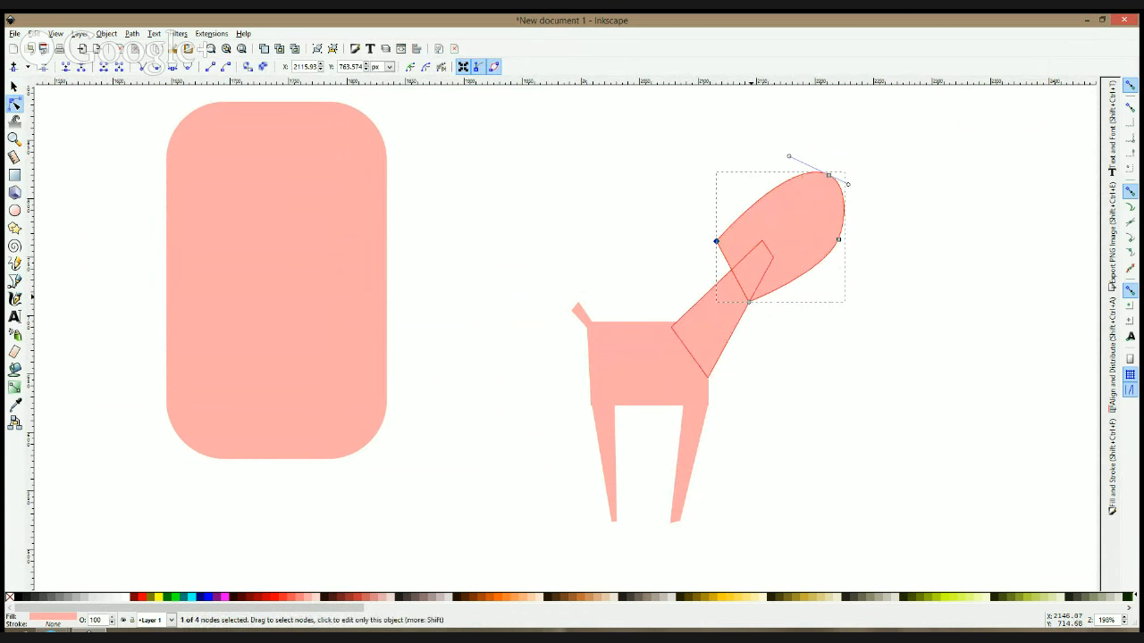
left_click(749, 302, "ctrl")
left_click(717, 242, "ctrl")
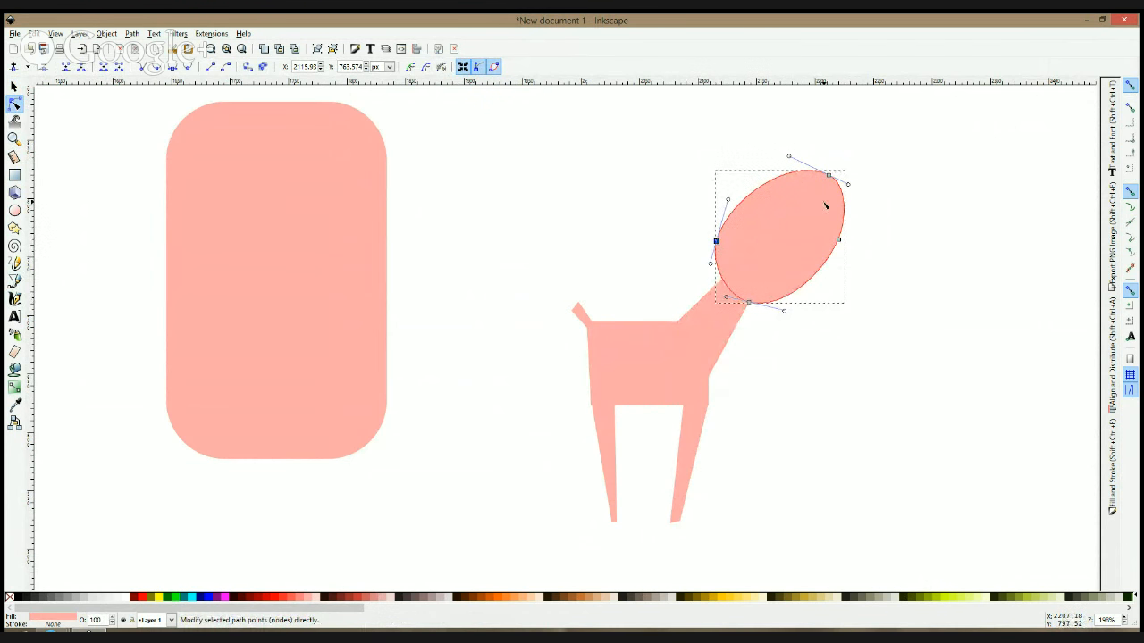
- Taper the head by moving its top node about 8 px left and 12 px down and nudging the other three nodes inward
left_click_drag(790, 158, 820, 188)
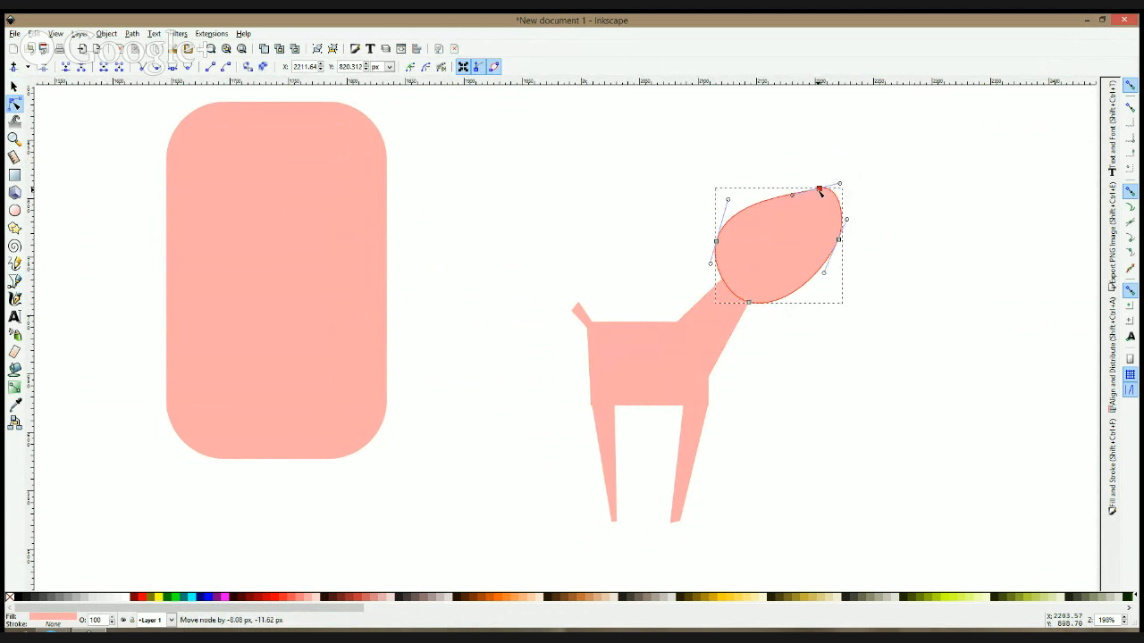
left_click_drag(727, 198, 724, 209)
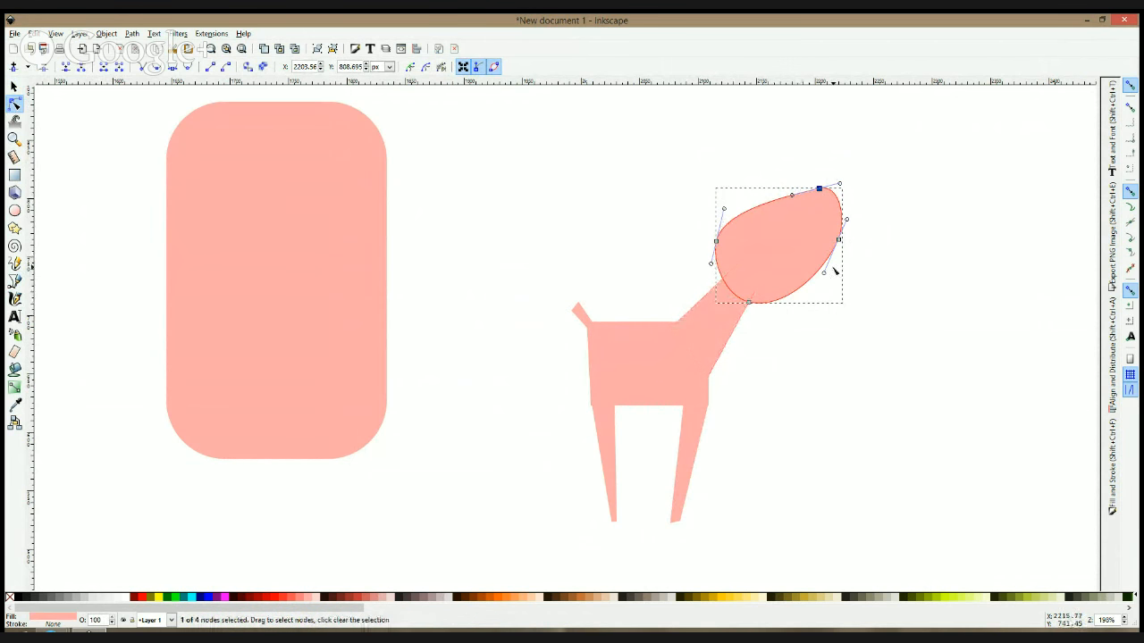
left_click_drag(839, 241, 834, 243)
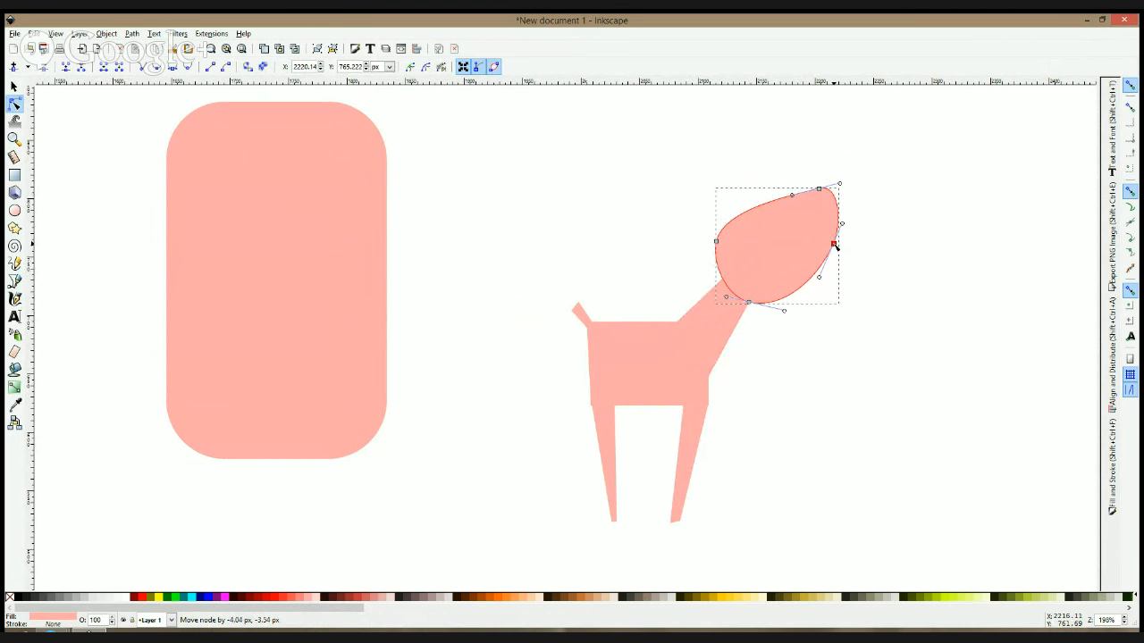
left_click_drag(750, 302, 753, 298)
left_click_drag(716, 241, 720, 245)
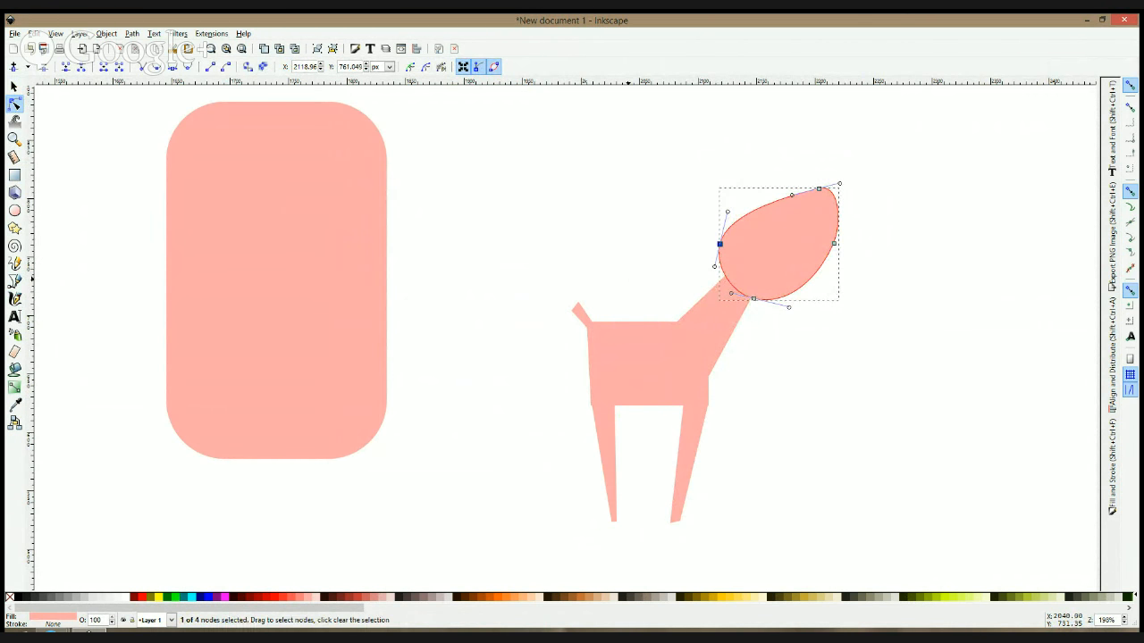
- Round the tail's tip by smoothing its two outer nodes, and delete the extra node at its base
left_click(578, 305)
left_click(578, 303, "ctrl")
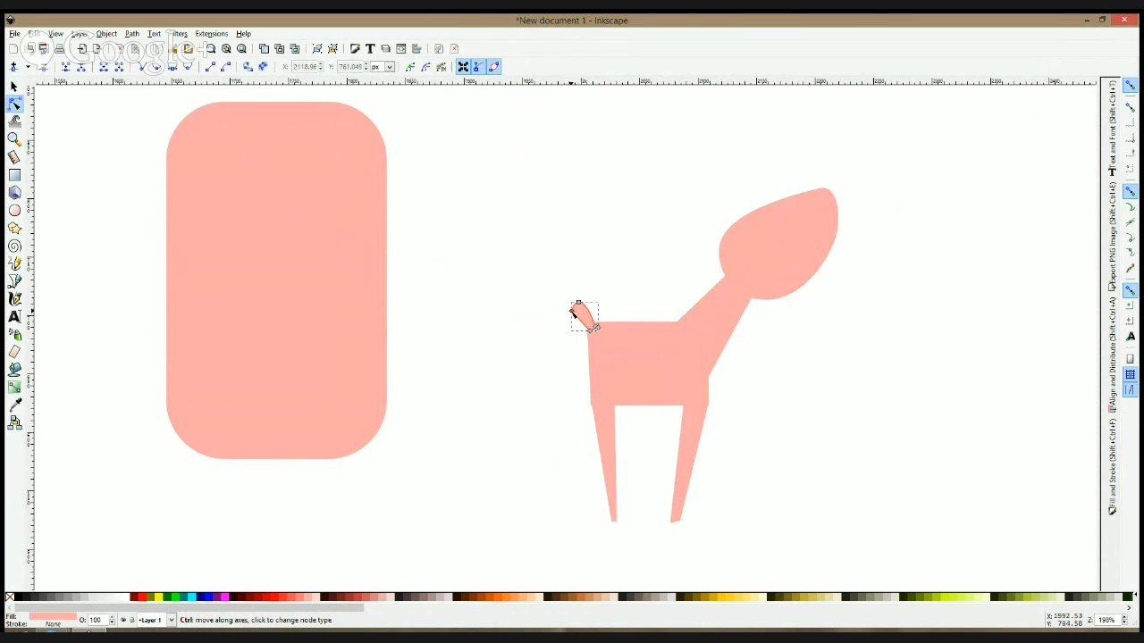
left_click(572, 311, "ctrl")
left_click(597, 329)
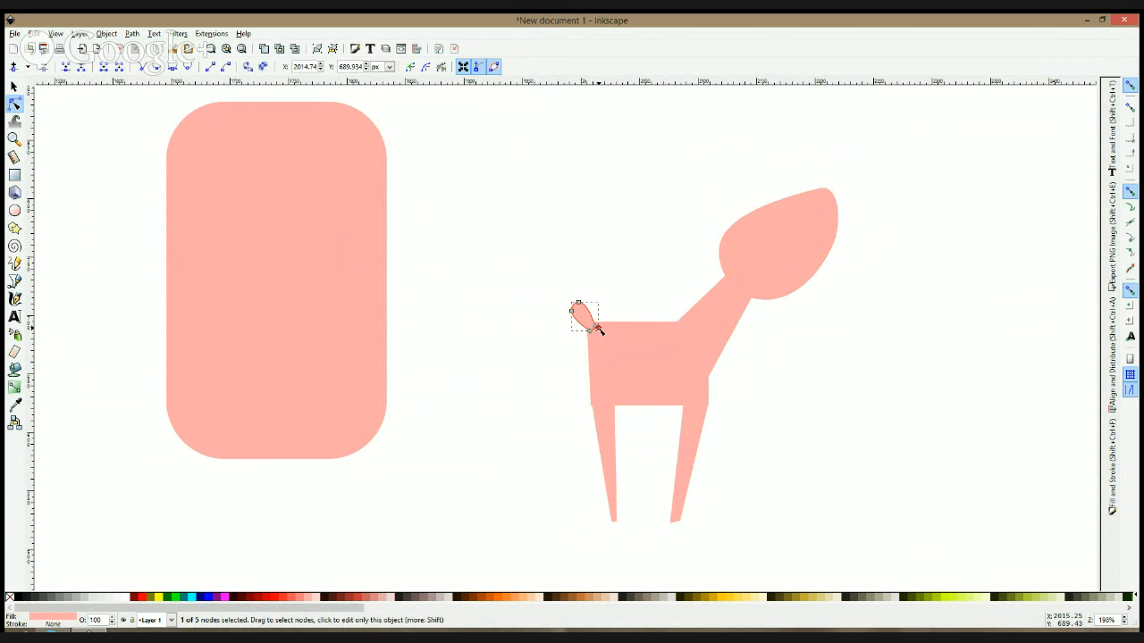
key("Delete")
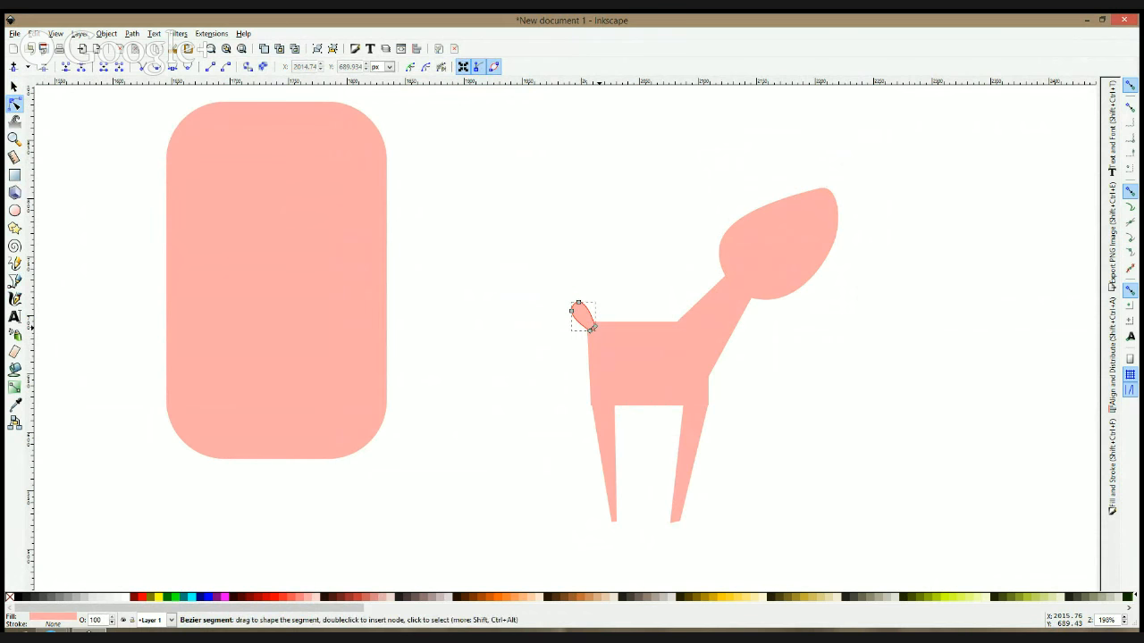
left_click(557, 357)
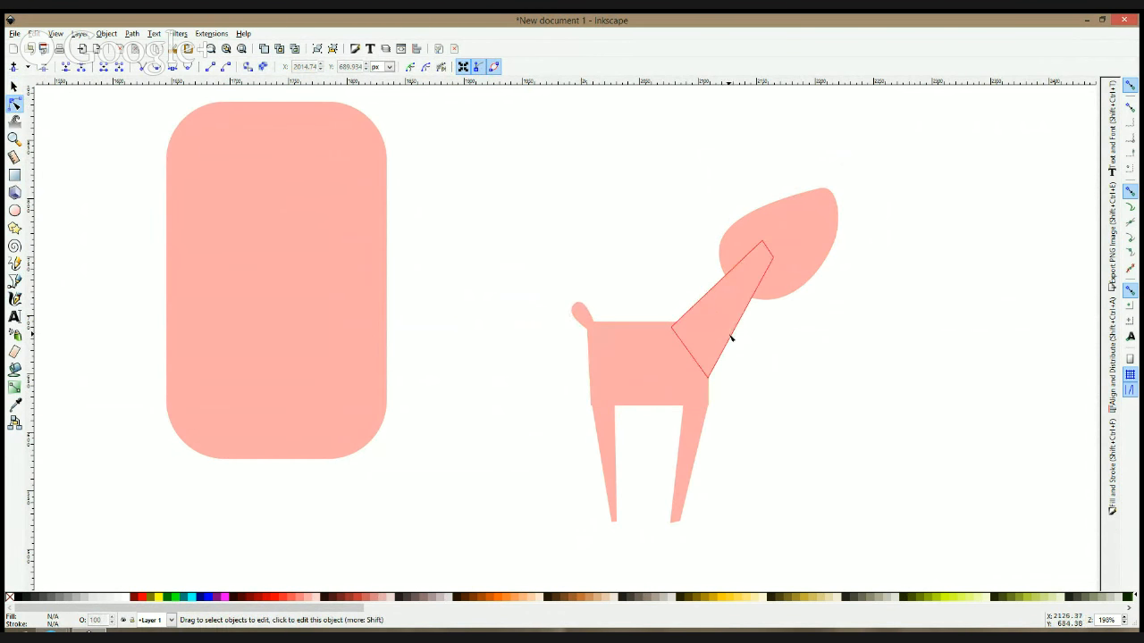
- Select all the animal's parts and scale them down proportionally to about 166 × 209 px
scroll(790, 386, "down", 2)
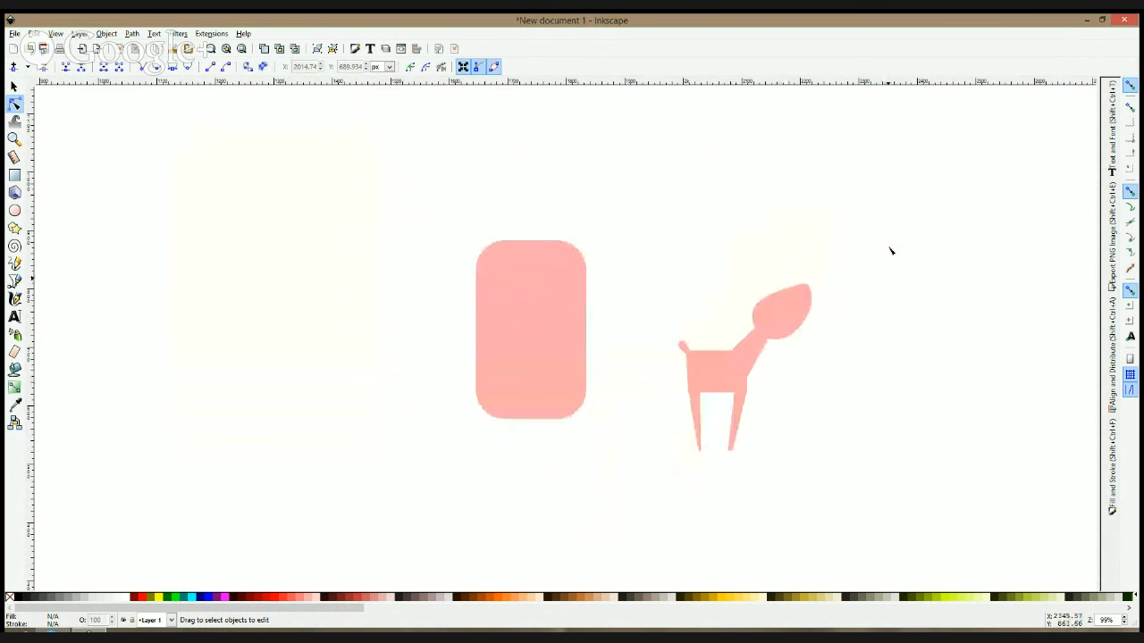
key("s")
left_click_drag(891, 244, 635, 495)
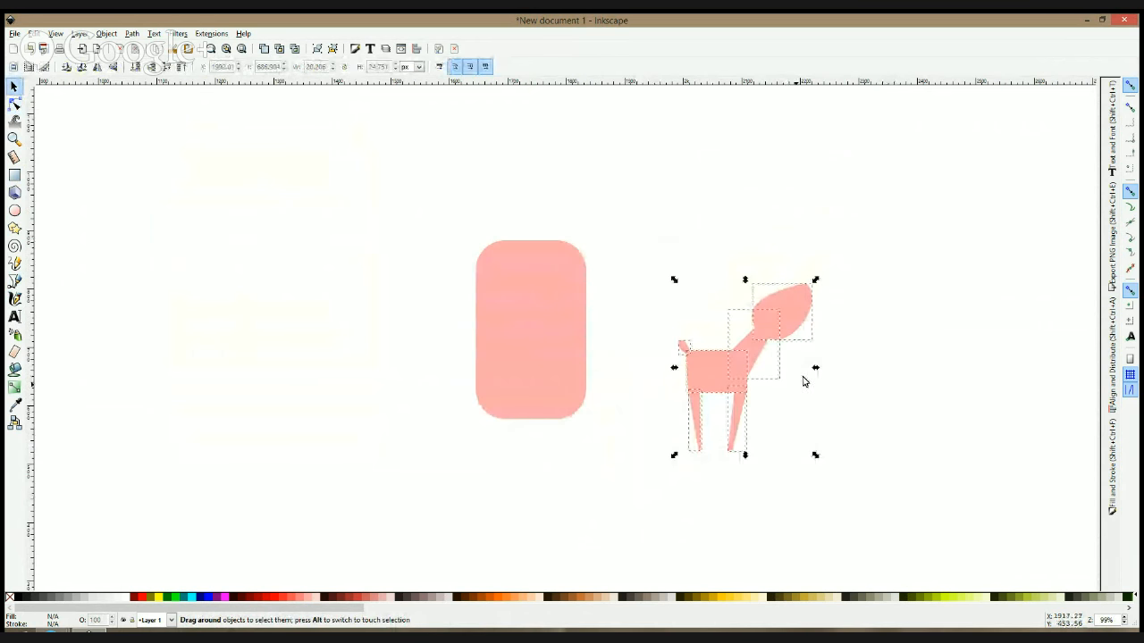
left_click_drag(816, 368, 779, 370)
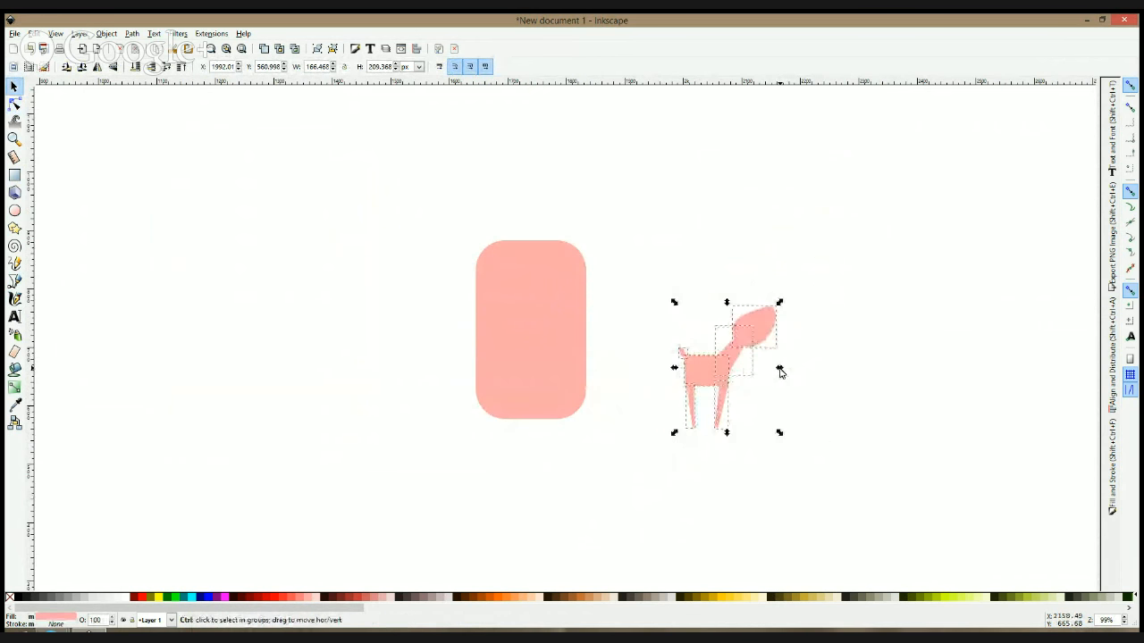
- Duplicate the animal and place the copy about 298 px to the right of the original
key("ctrl+d")
left_click_drag(694, 365, 867, 366)
left_click_drag(899, 367, 600, 359)
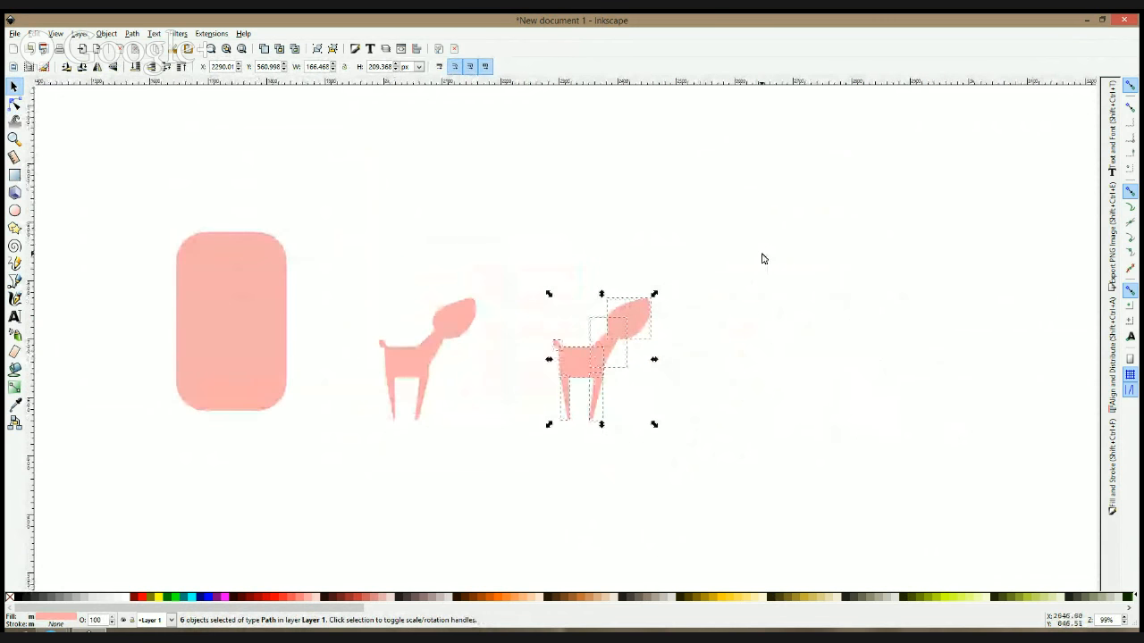
key("Escape")
- Thicken the copy's neck by moving its top nodes to the back and underside of the head and lowering its front bottom node
scroll(613, 345, "up", 3)
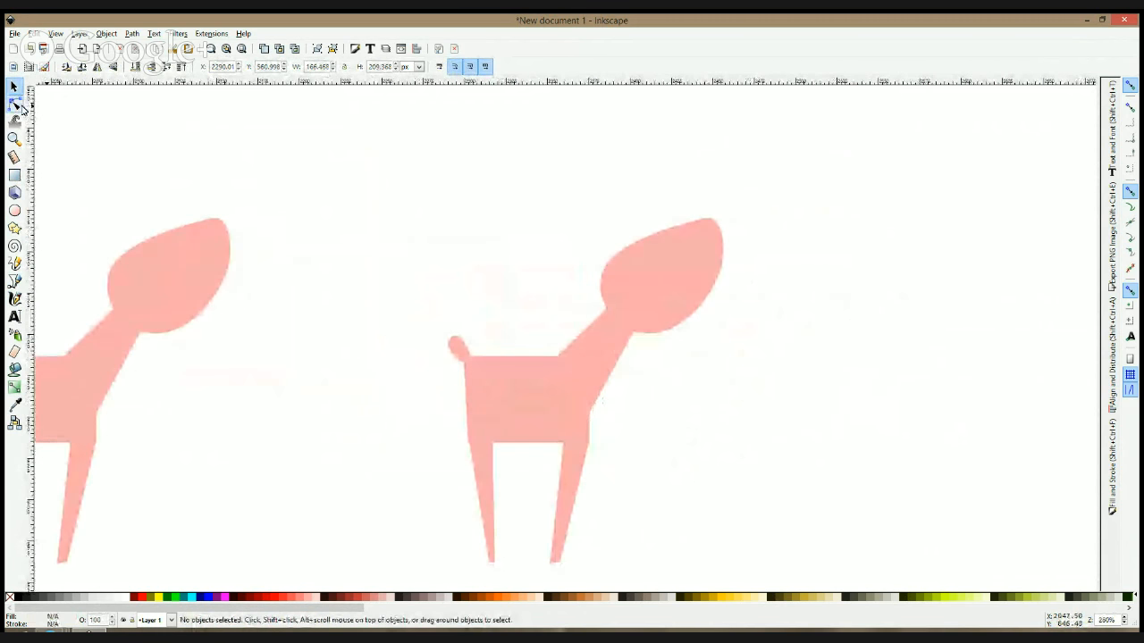
left_click(15, 104)
left_click(608, 324)
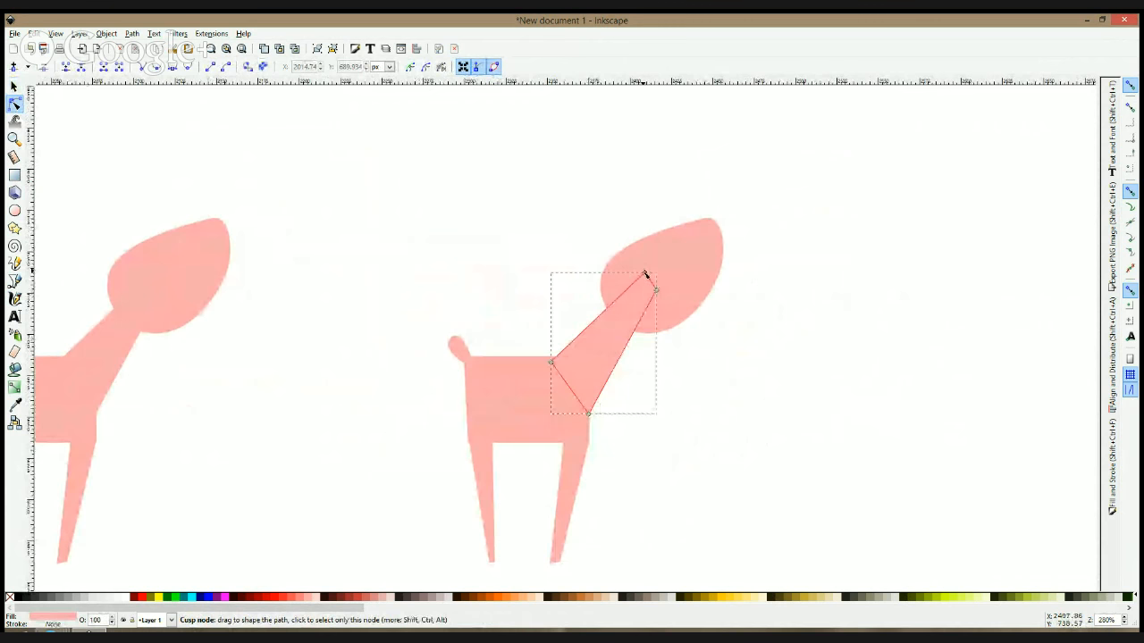
left_click_drag(645, 273, 603, 276)
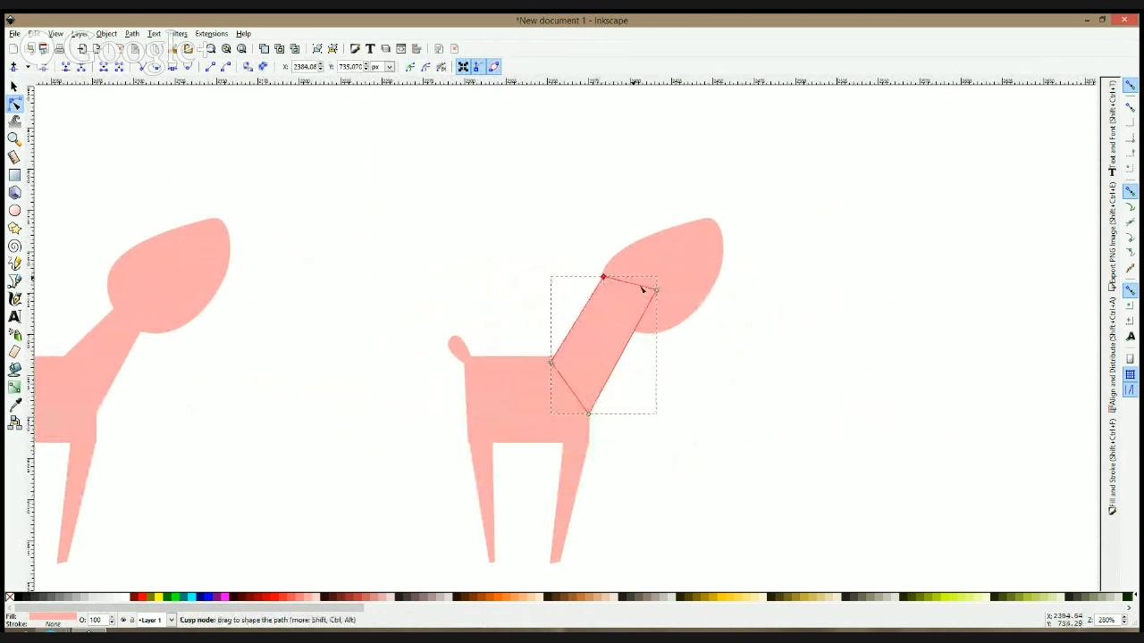
left_click_drag(655, 302, 607, 266)
left_click(564, 235)
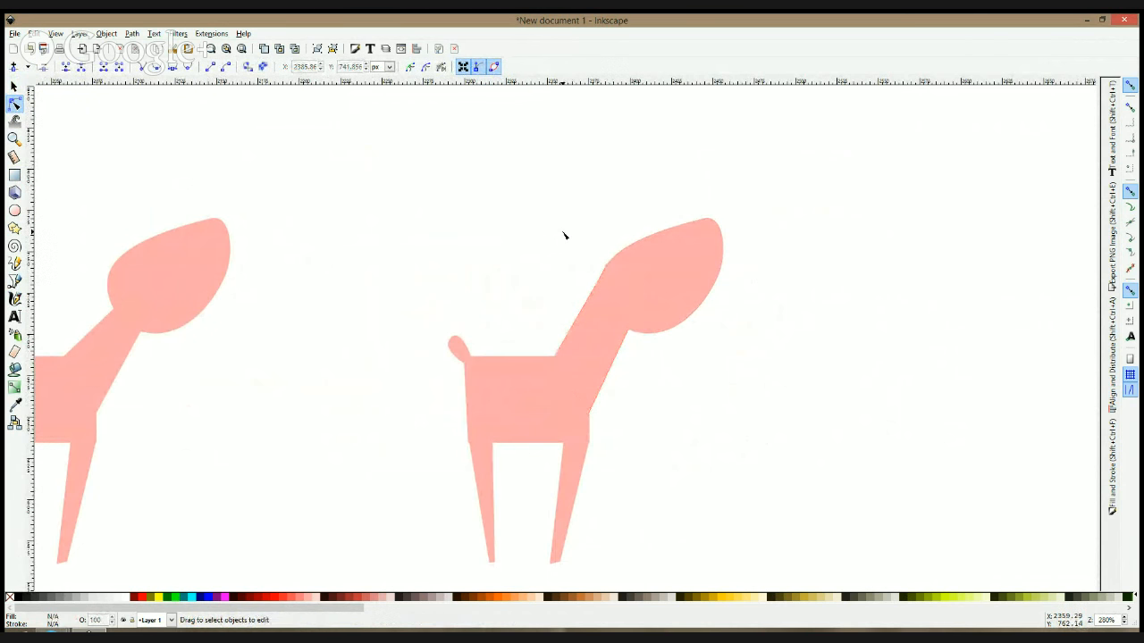
left_click(586, 385)
left_click(588, 415)
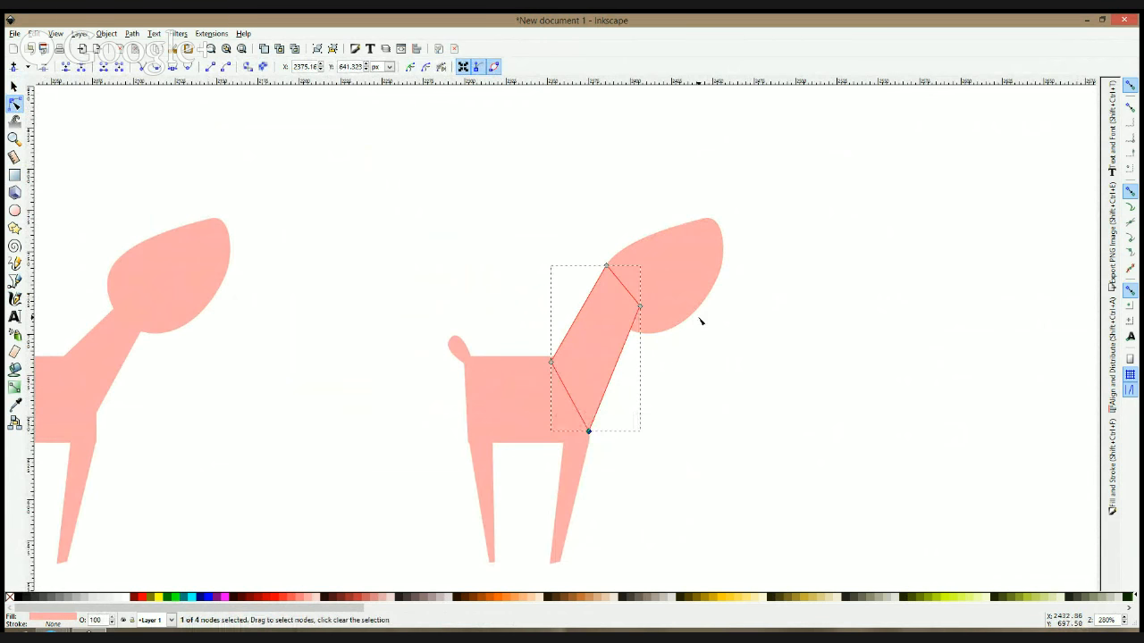
- Fill all parts of the copied animal with dark brown #502D16
scroll(715, 280, "down", 2)
key("s")
left_click_drag(738, 239, 568, 413)
left_click(557, 603)
left_click(745, 354)
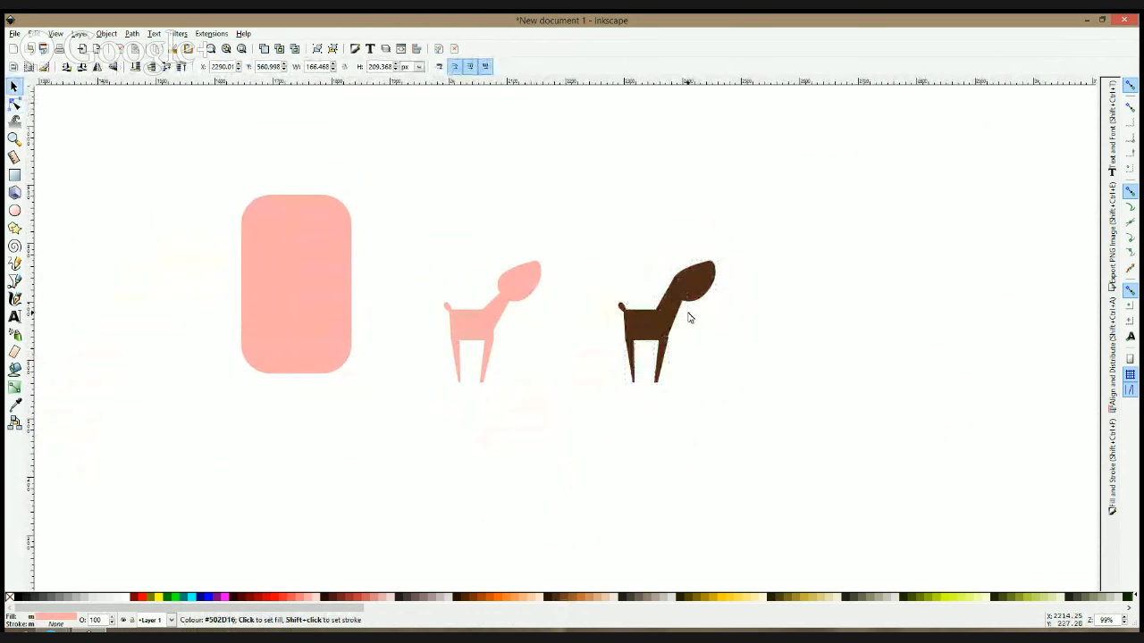
- Bend the brown animal's rear leg by inserting a mid-length node on each long side, shifting both forward and making them smooth
scroll(691, 311, "up", 3)
left_click_drag(797, 150, 822, 174)
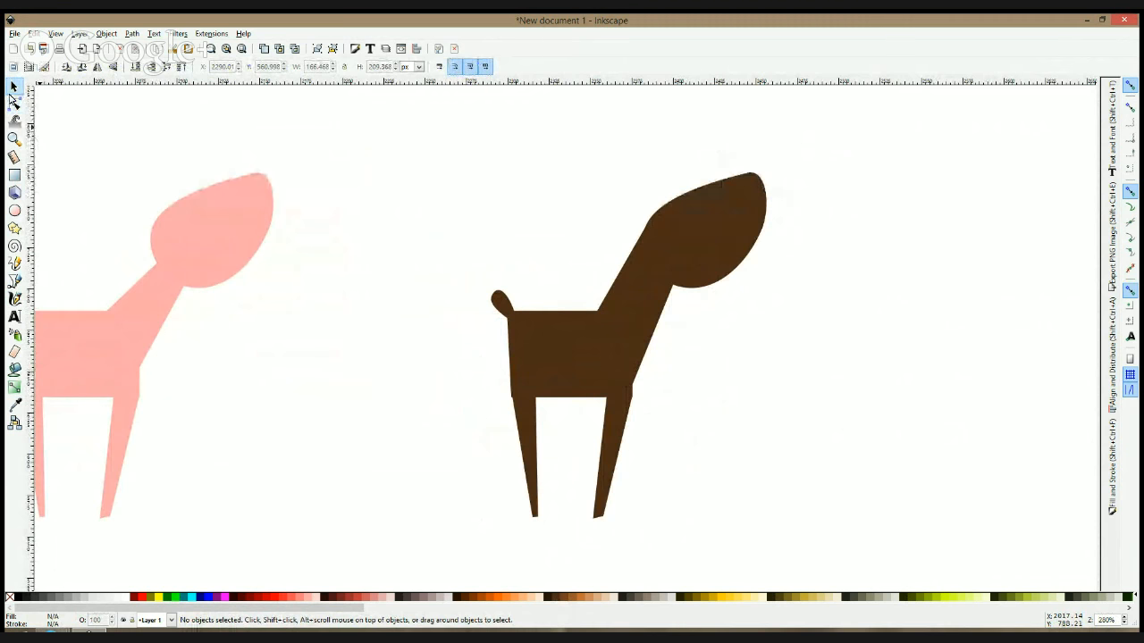
left_click(13, 102)
left_click(532, 453)
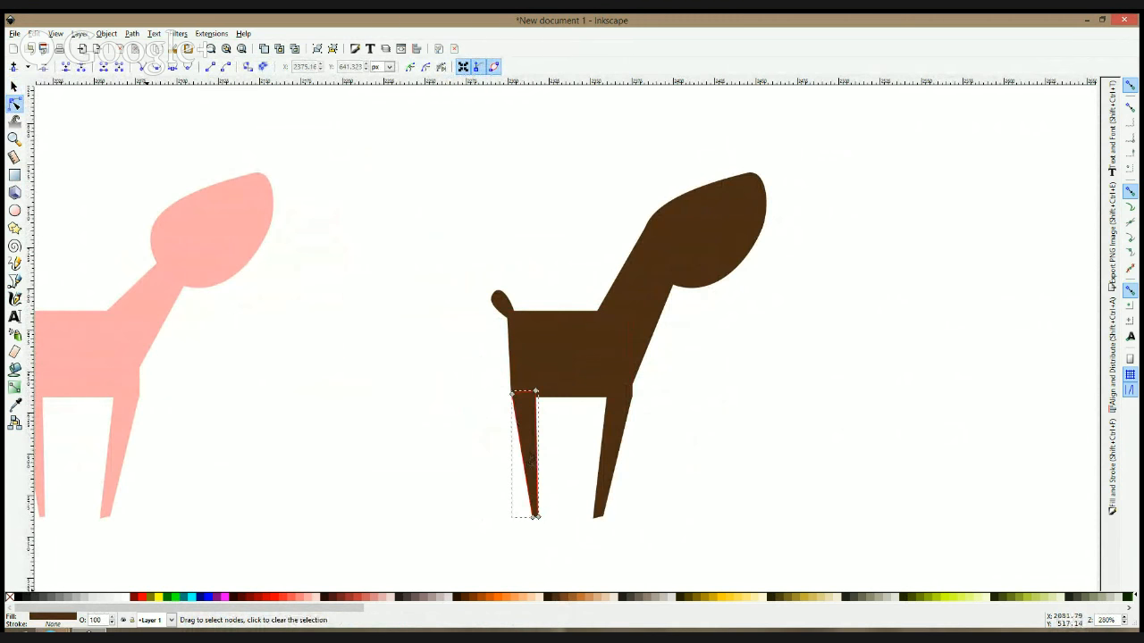
mouse_move(172, 605)
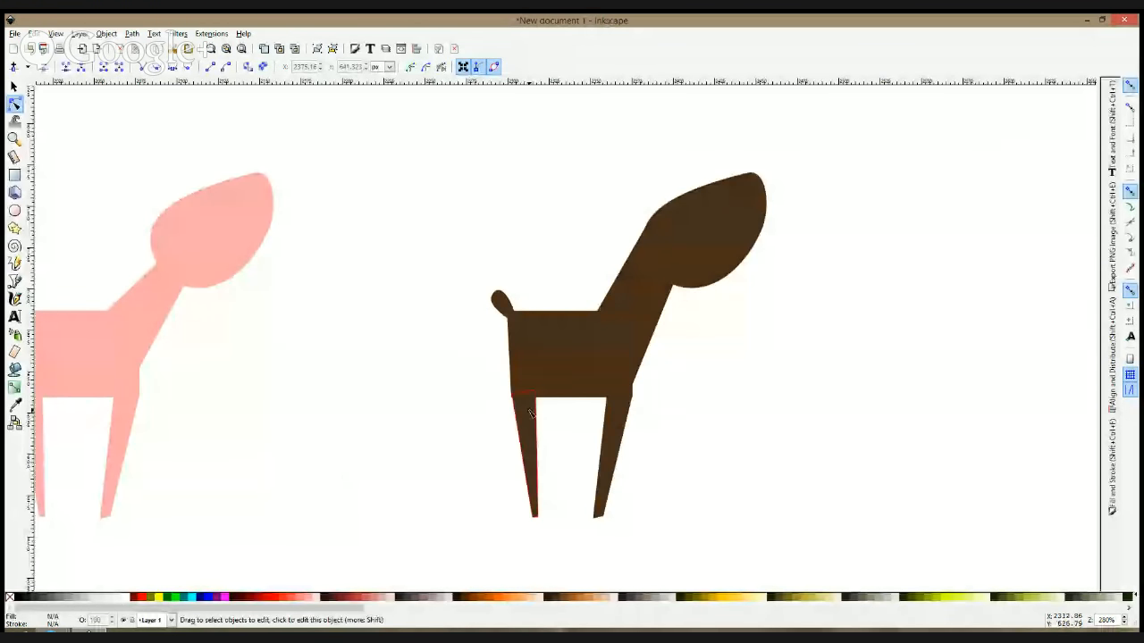
left_click(527, 440)
double_click(537, 440)
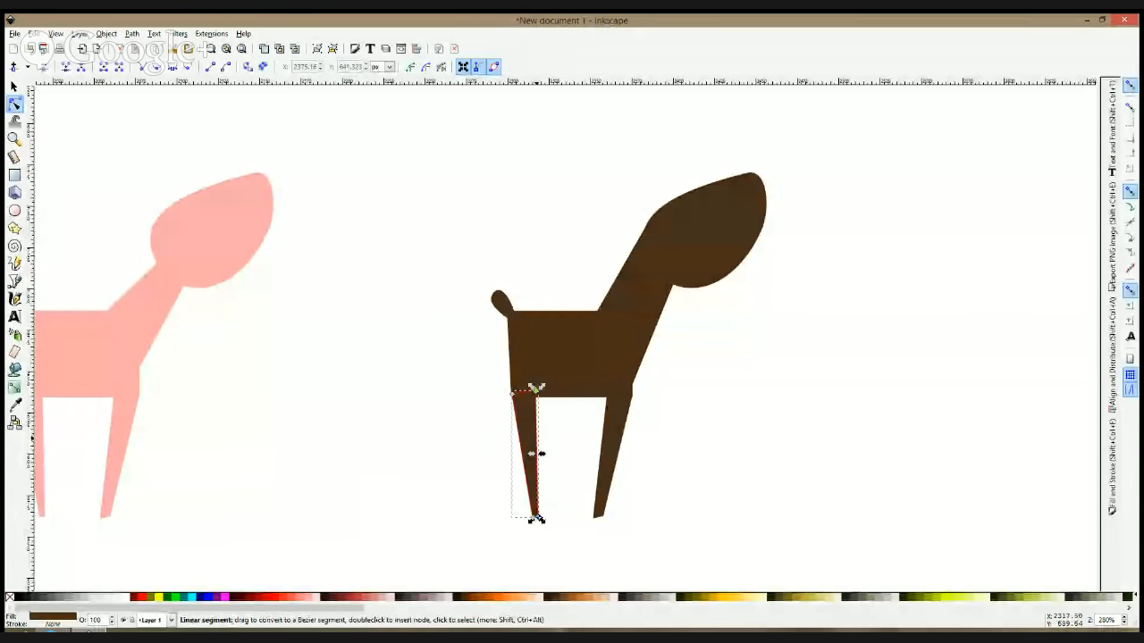
mouse_move(537, 439)
left_mouse_down()
mouse_move(526, 447)
mouse_move(544, 441)
left_mouse_up()
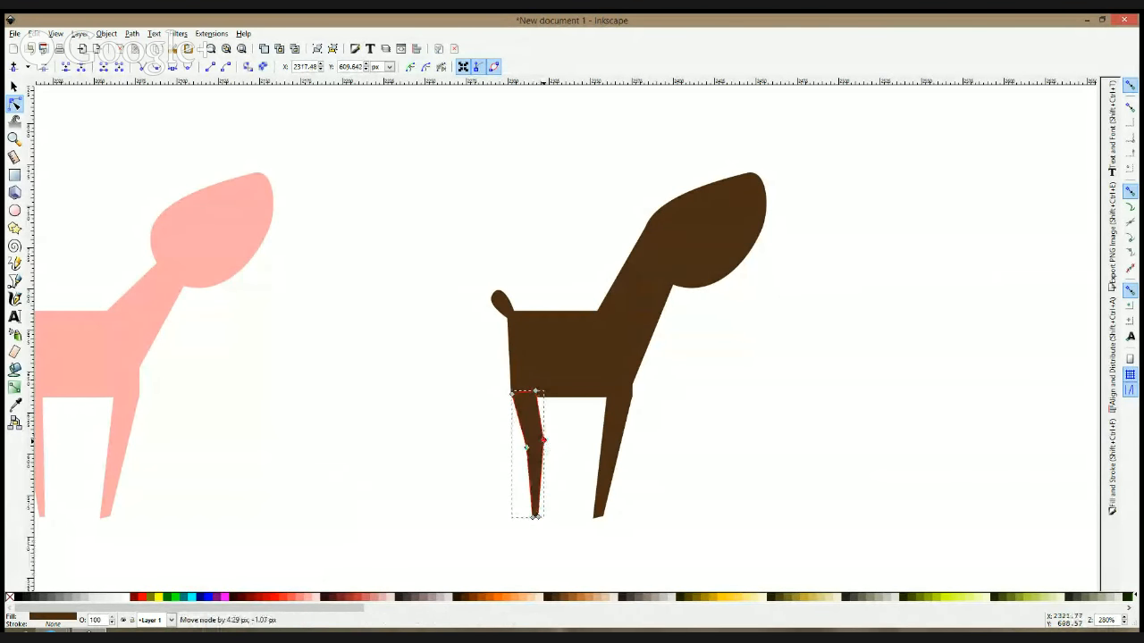
left_click(544, 440, "ctrl")
left_click(526, 447, "ctrl")
- Curve both long sides of the brown animal's front leg toward the rear
left_click(617, 438)
double_click(602, 453)
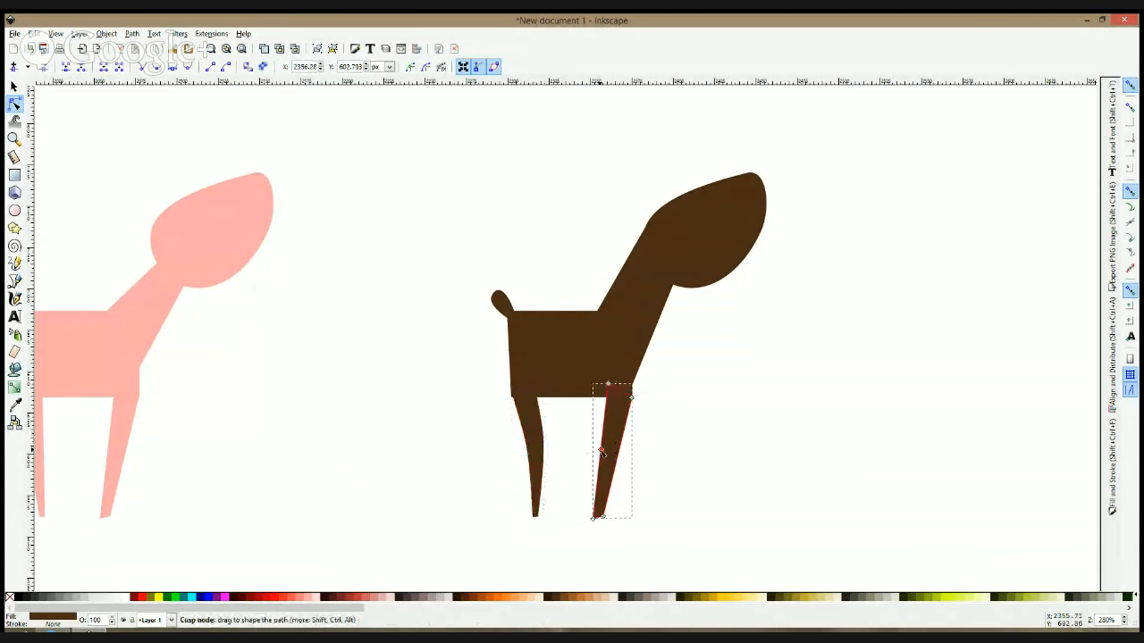
key("Delete")
left_click_drag(601, 451, 596, 450)
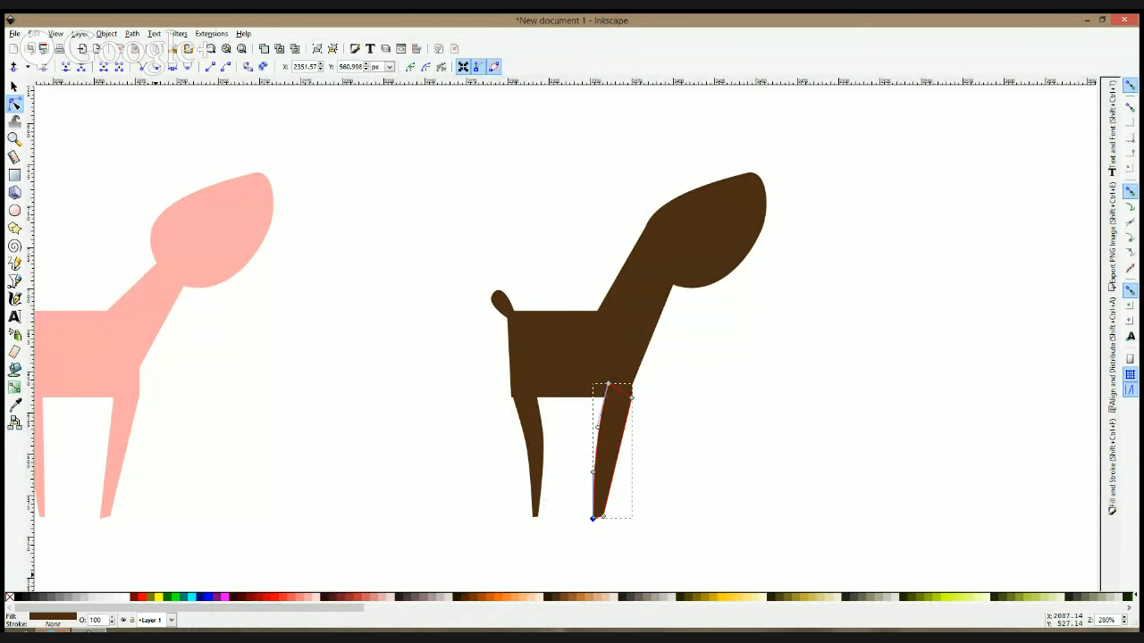
left_click_drag(618, 454, 612, 453)
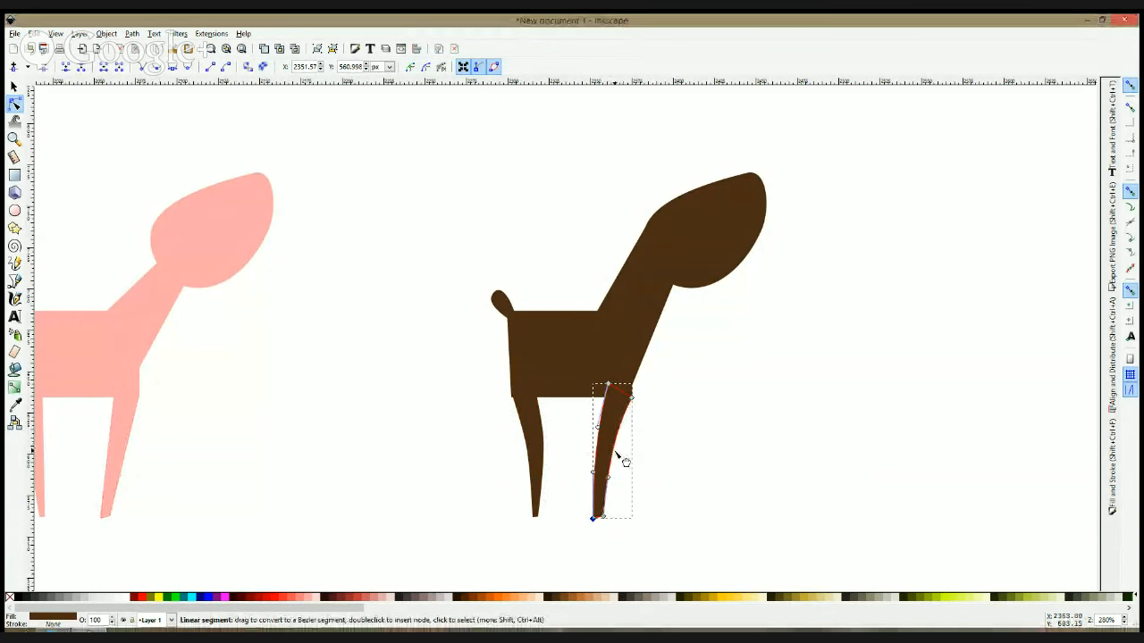
- Round the body's lower front and upper rear corners, and scale it down to about 76 × 64 px
left_click(634, 400)
mouse_move(635, 402)
left_mouse_down()
mouse_move(643, 383)
mouse_move(628, 404)
left_mouse_up()
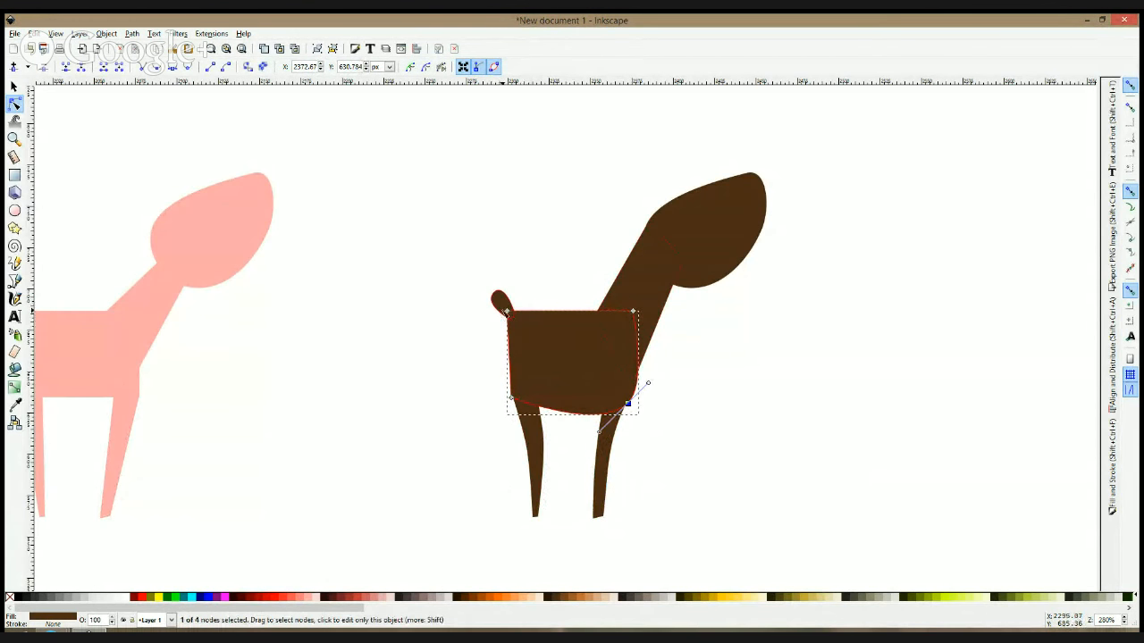
left_click(508, 312, "ctrl")
left_click_drag(514, 399, 519, 402)
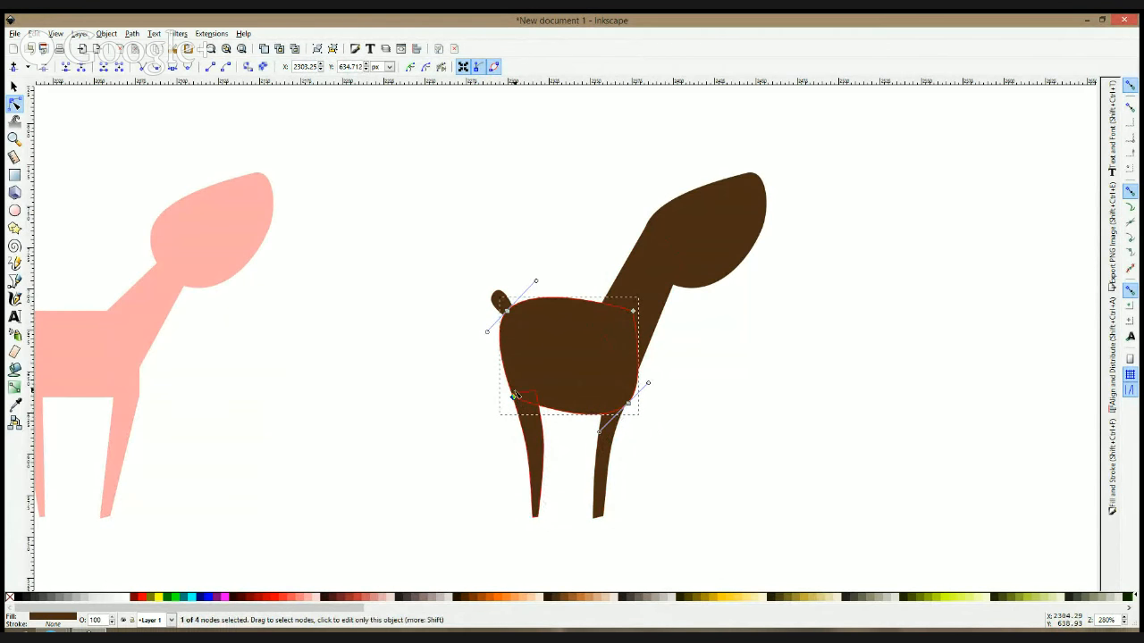
key("s")
left_click_drag(647, 418, 636, 408)
left_click_drag(579, 352, 587, 361)
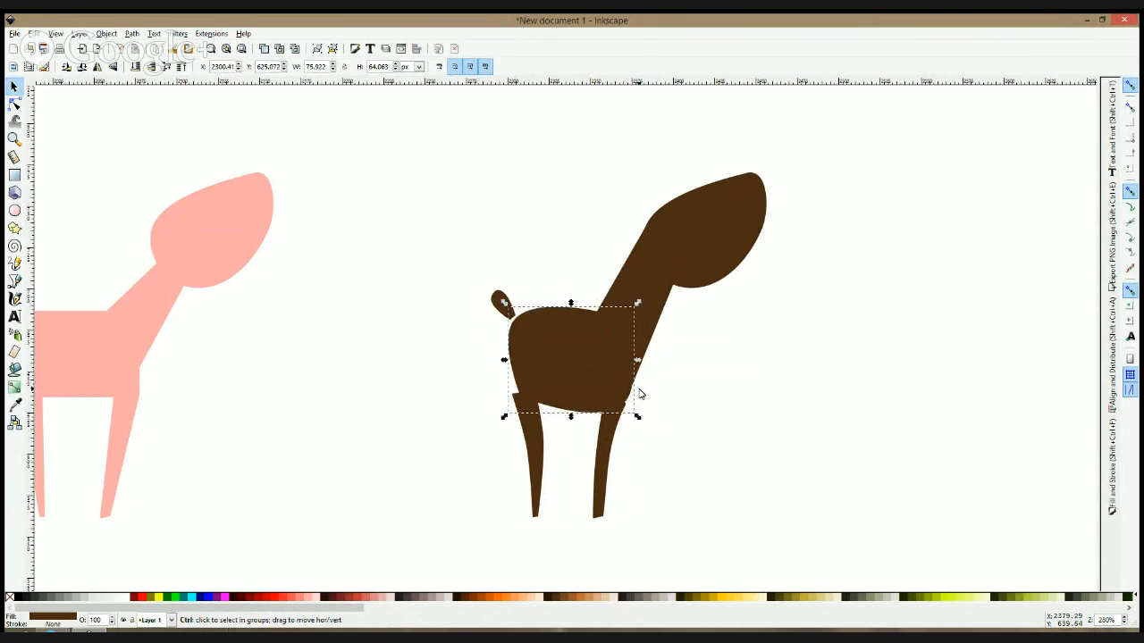
- Move the tail slightly forward and down so its base touches the rounded upper rear of the body
scroll(638, 391, "up", 2)
left_click(645, 323, "shift")
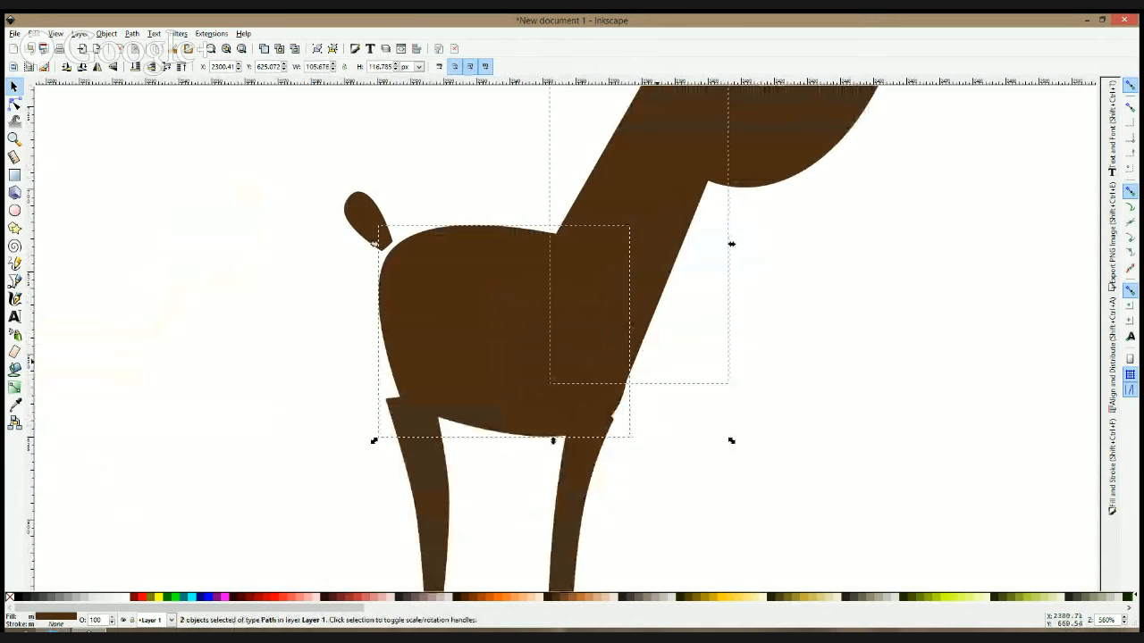
left_click(672, 418)
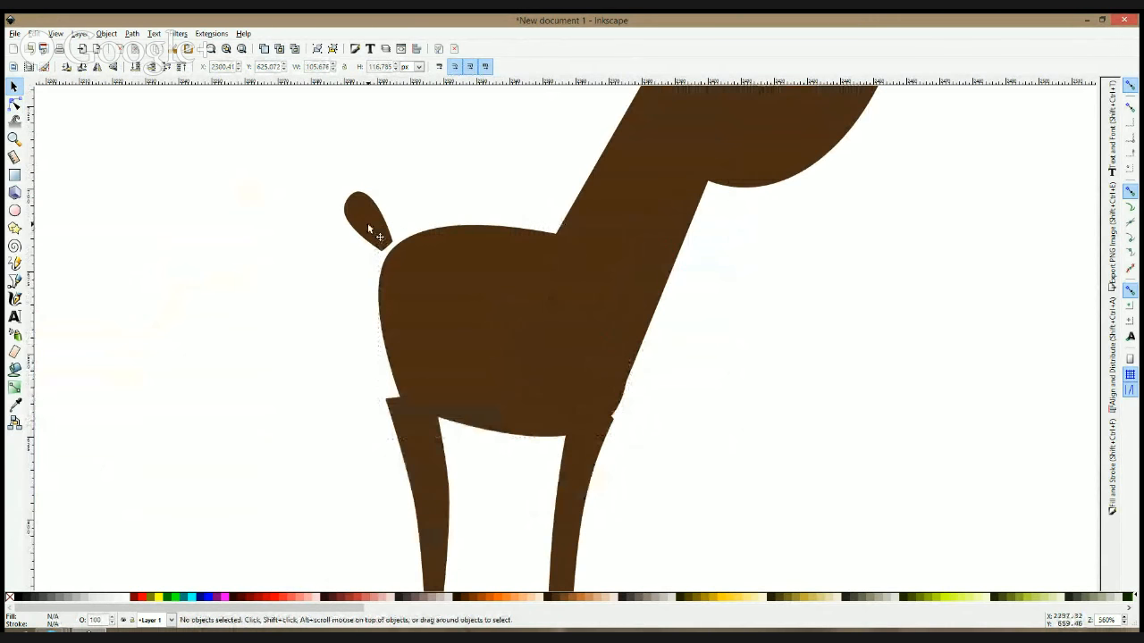
left_click_drag(368, 226, 380, 231)
- Extend the rear leg's upper back edge up along the rump with a smooth node where it meets the thigh
left_click(401, 447)
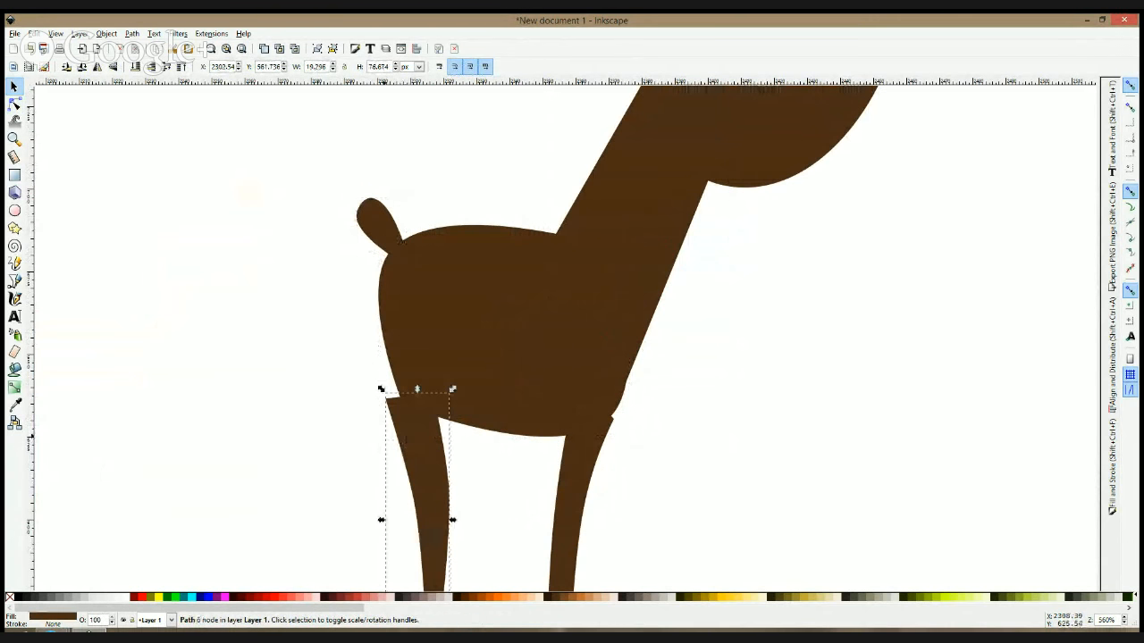
left_click(20, 103)
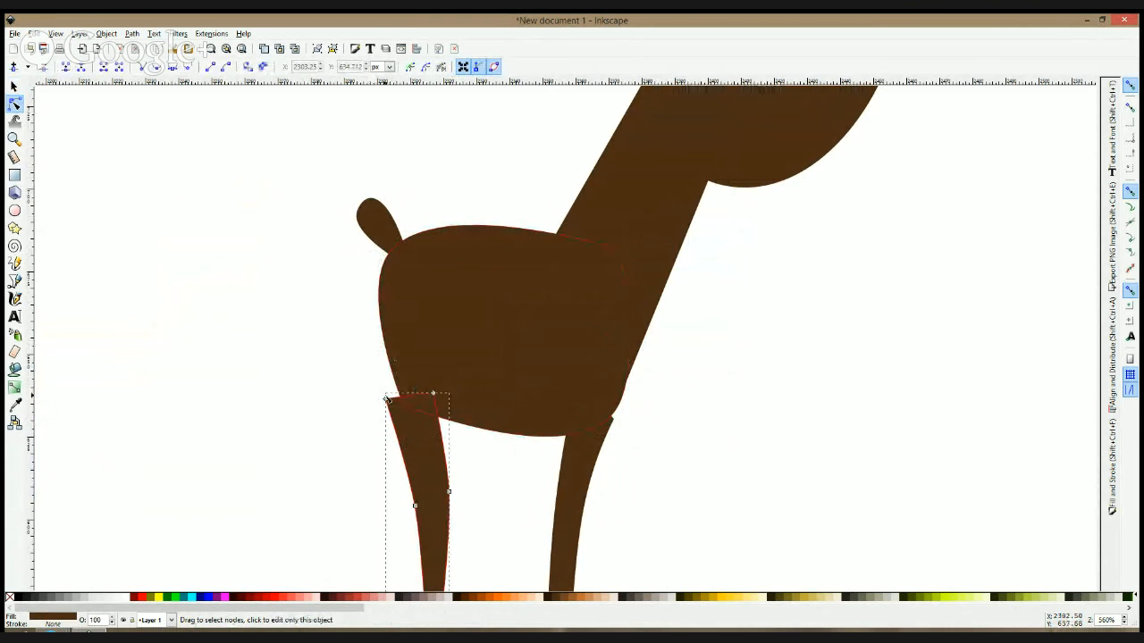
left_click_drag(386, 399, 383, 329)
left_click(385, 399)
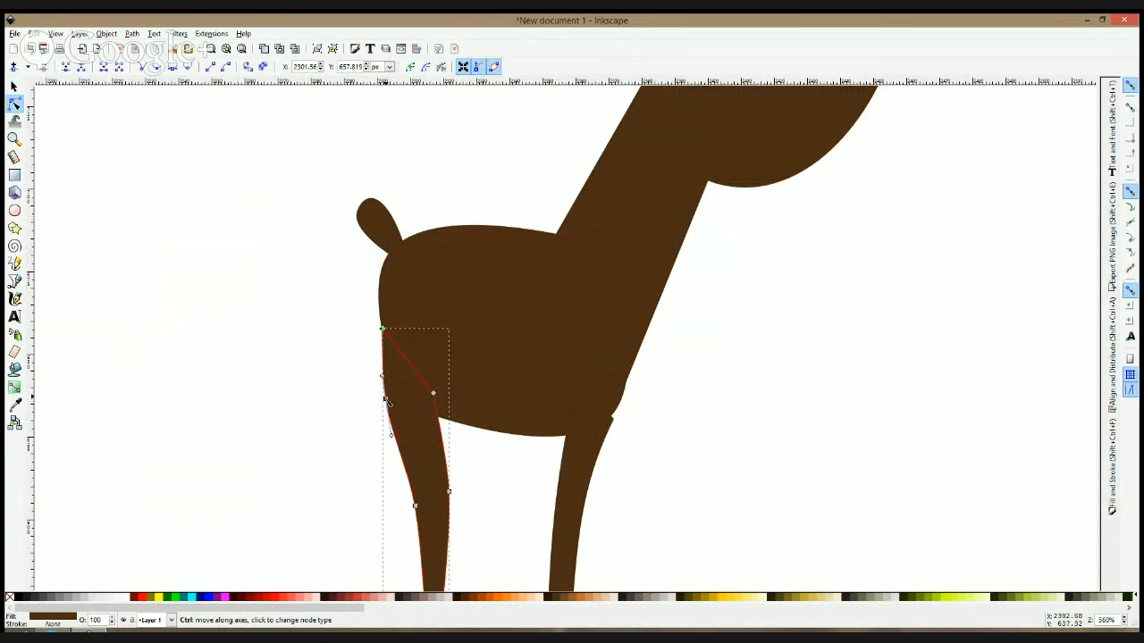
left_click(328, 452)
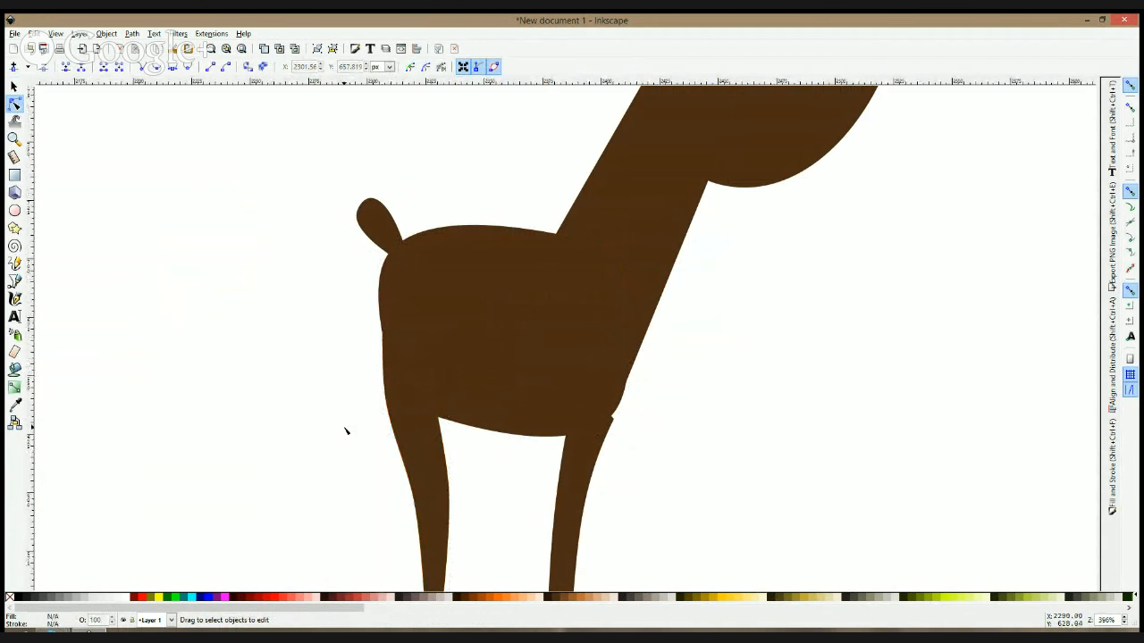
- Narrow the front leg's foot by moving its front bottom node back, and shift its upper front node slightly toward the rear
scroll(348, 428, "down", 3)
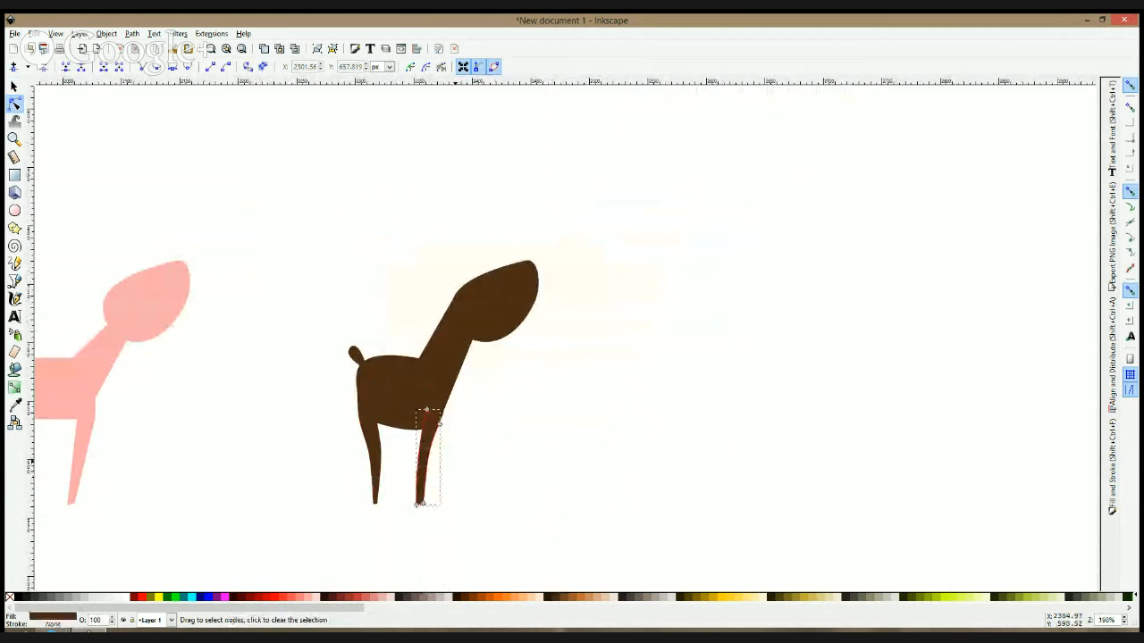
left_click(436, 416)
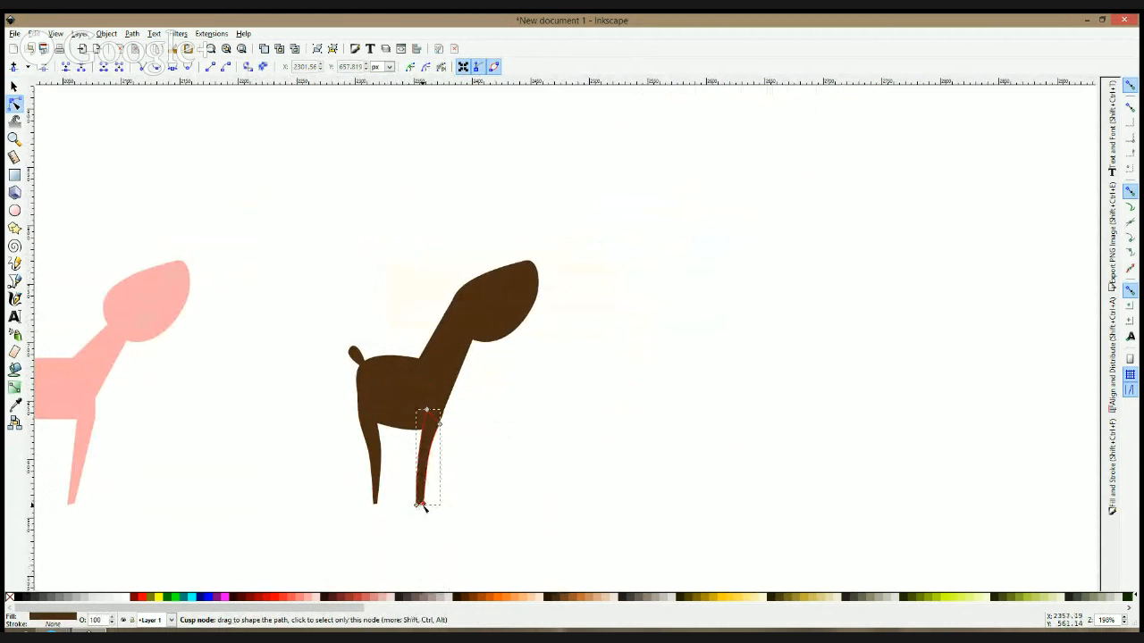
scroll(421, 506, "up", 3, "ctrl")
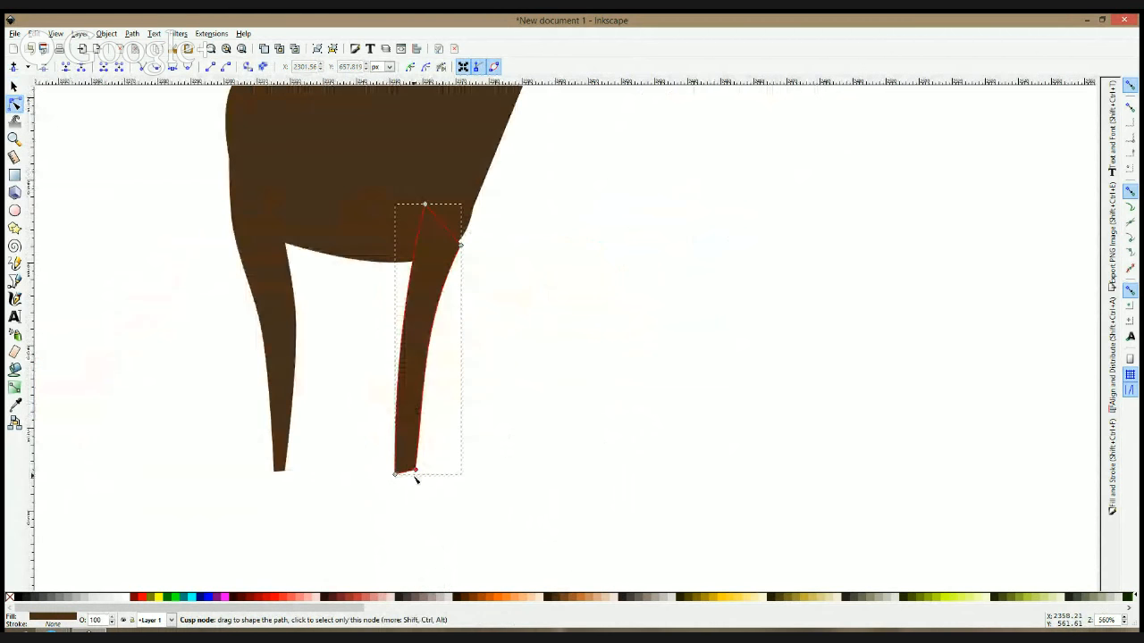
left_click_drag(415, 478, 408, 476)
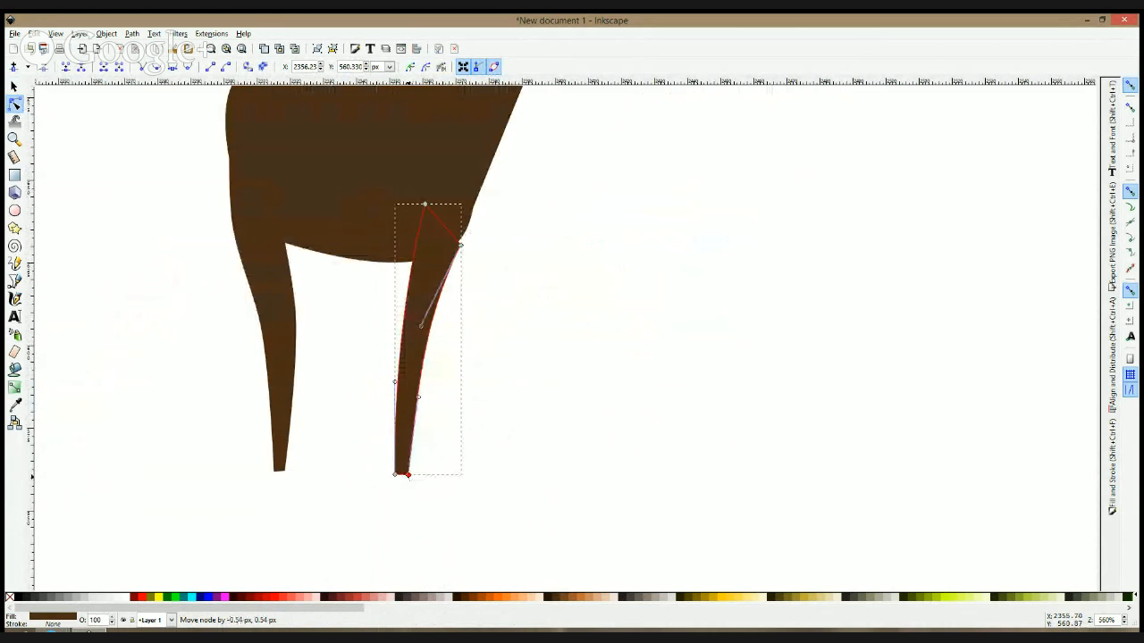
left_click(470, 462)
left_click(460, 253)
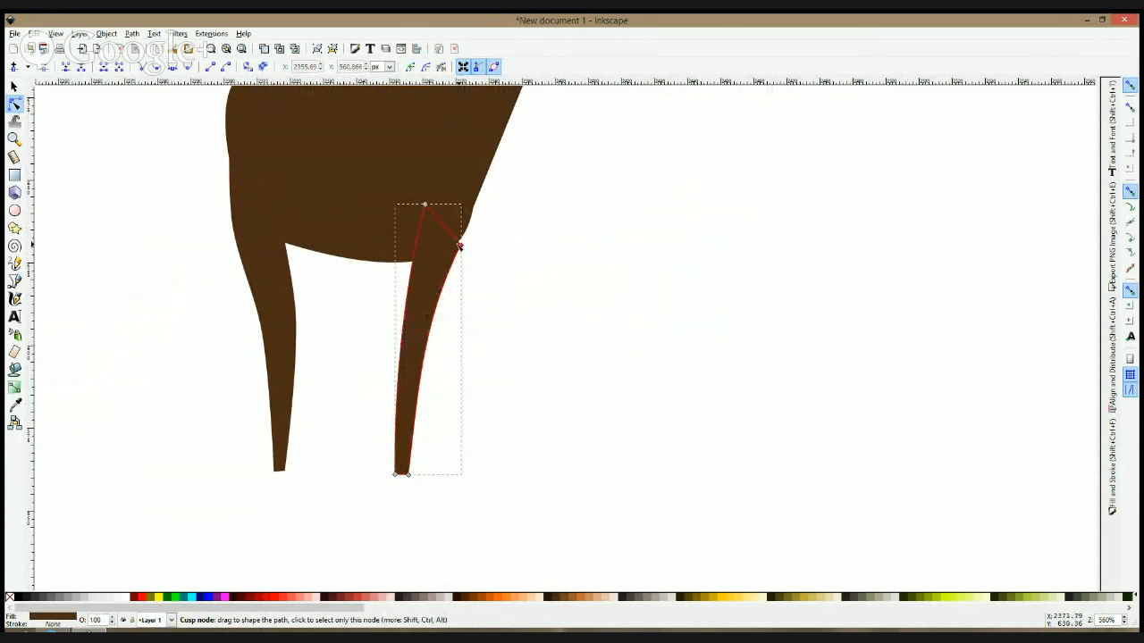
left_click_drag(462, 249, 458, 246)
left_click(492, 291)
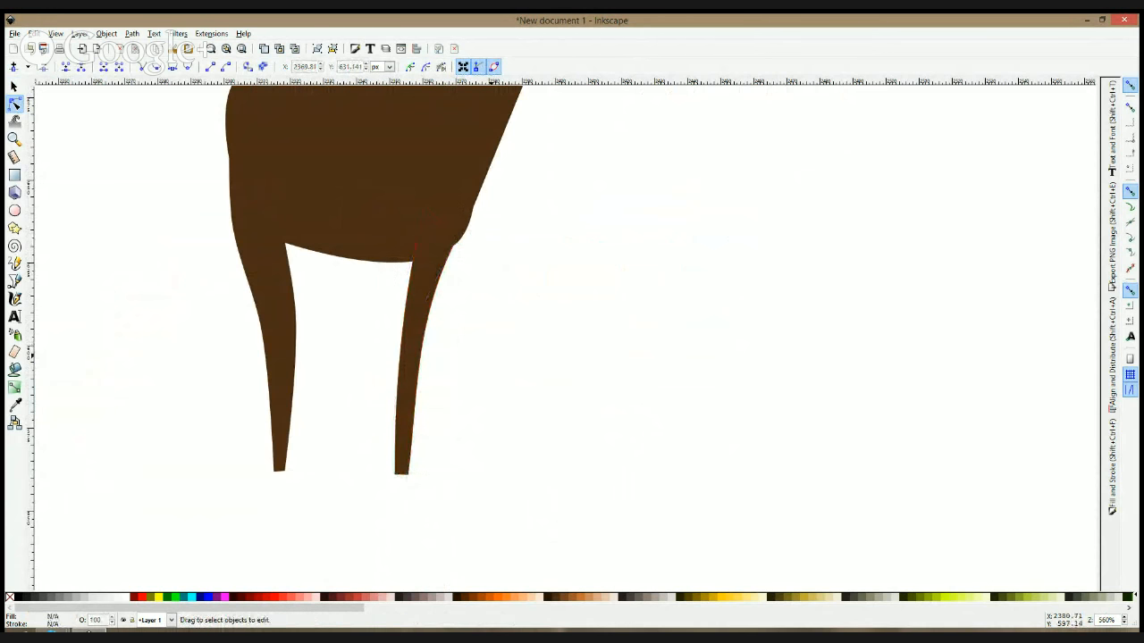
- Move the front leg's top rear node about 4.5 px horizontally toward the tail
scroll(488, 286, "down", 3)
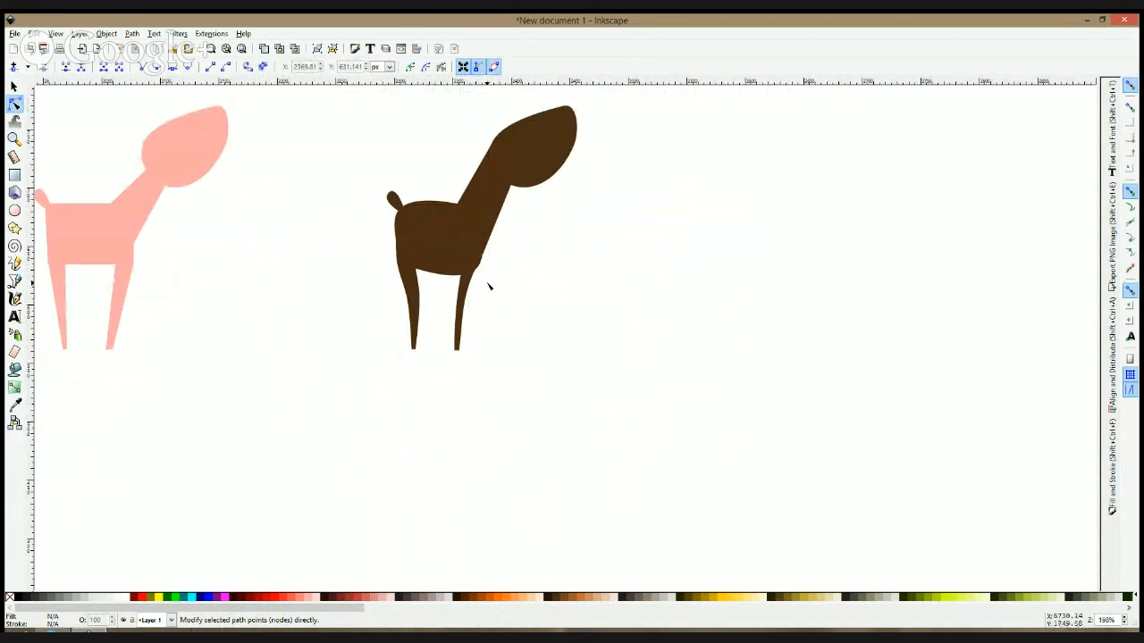
scroll(603, 220, "up", 3)
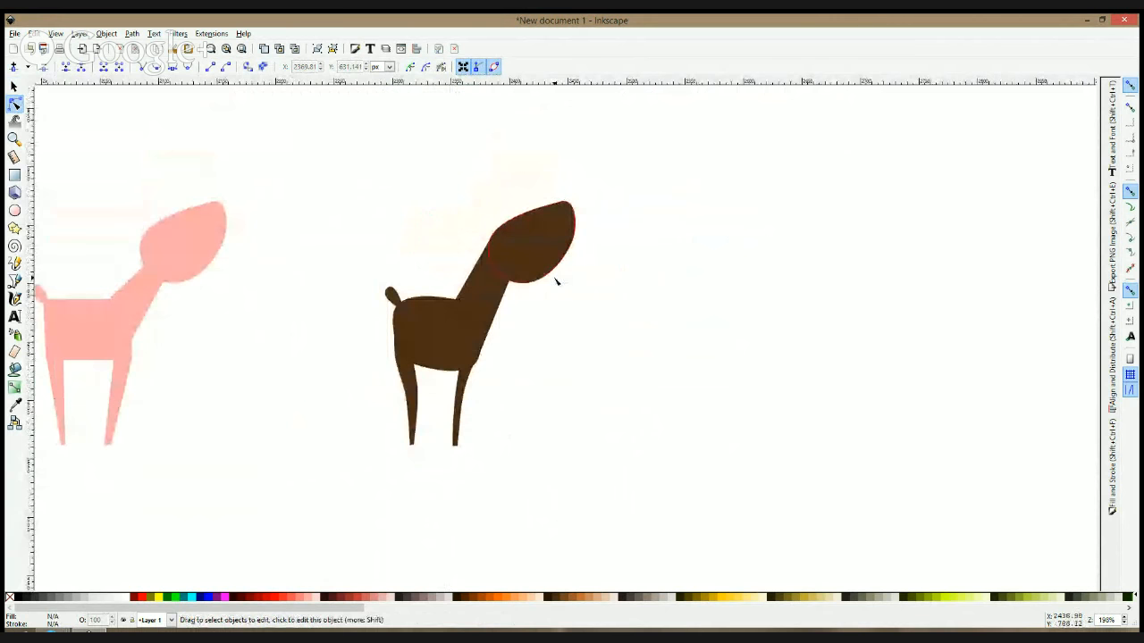
left_click(461, 390)
left_click_drag(467, 355, 459, 356)
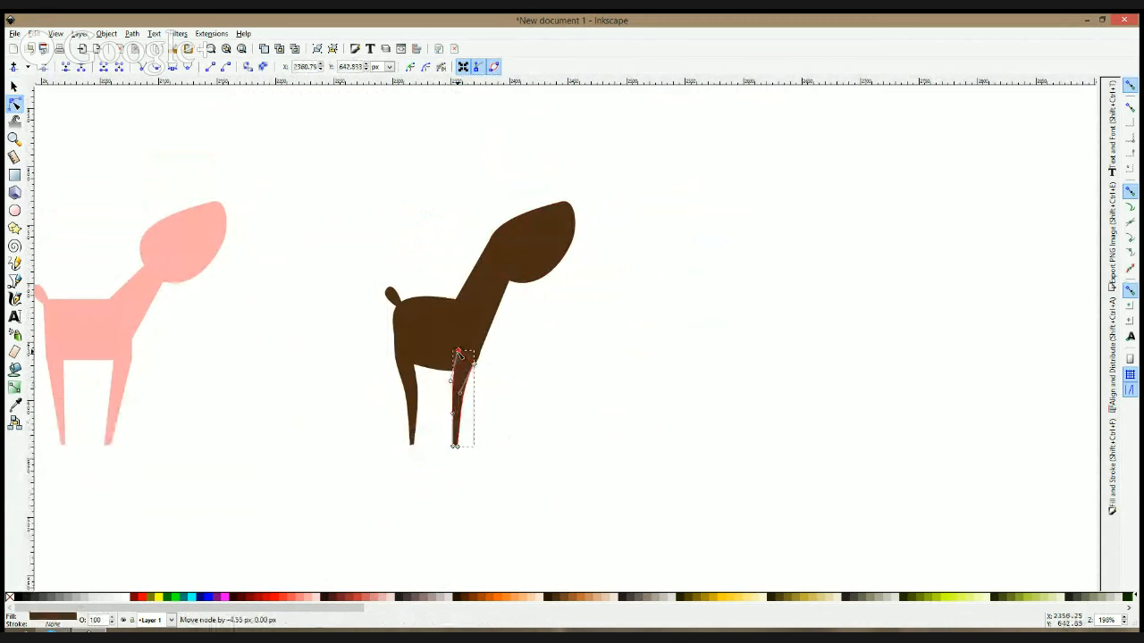
key("space")
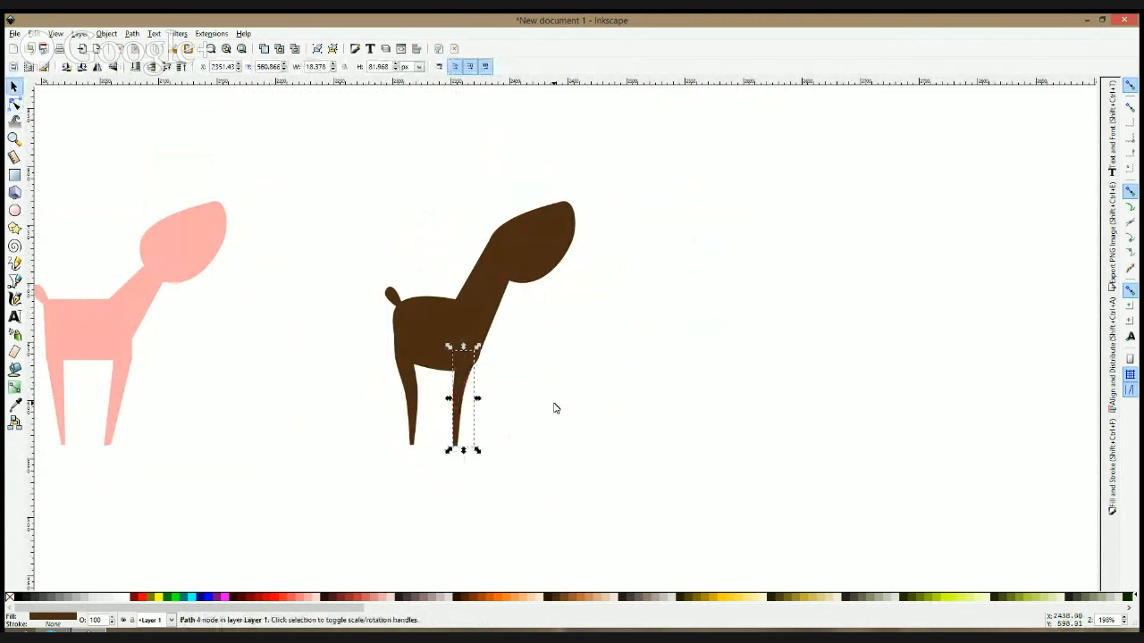
left_click(554, 404)
- Draw a closed five-sided ear pointing down from the back of the head and fill it with medium grey
left_click_drag(608, 186, 651, 211)
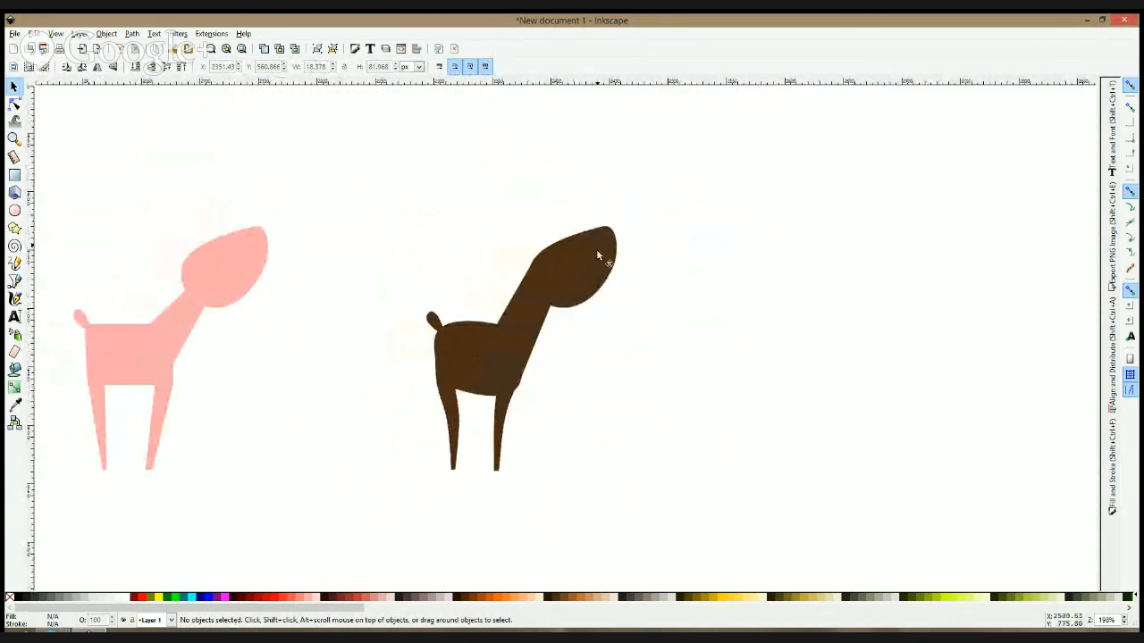
scroll(596, 254, "up", 2)
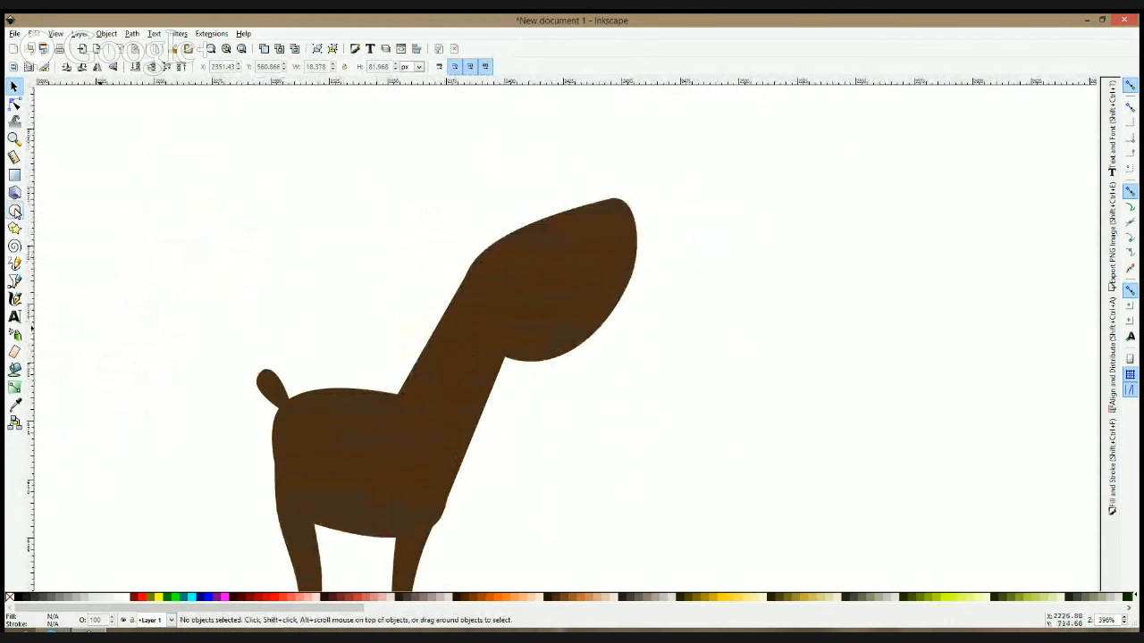
left_click(15, 280)
left_click(476, 277)
left_click(510, 393)
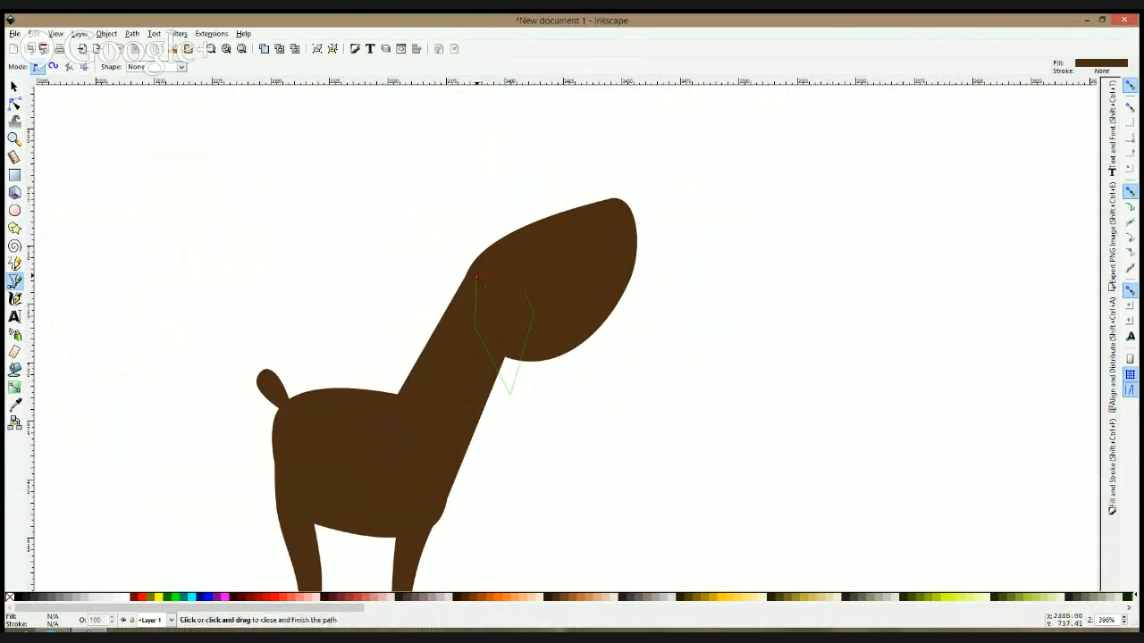
left_click(478, 278)
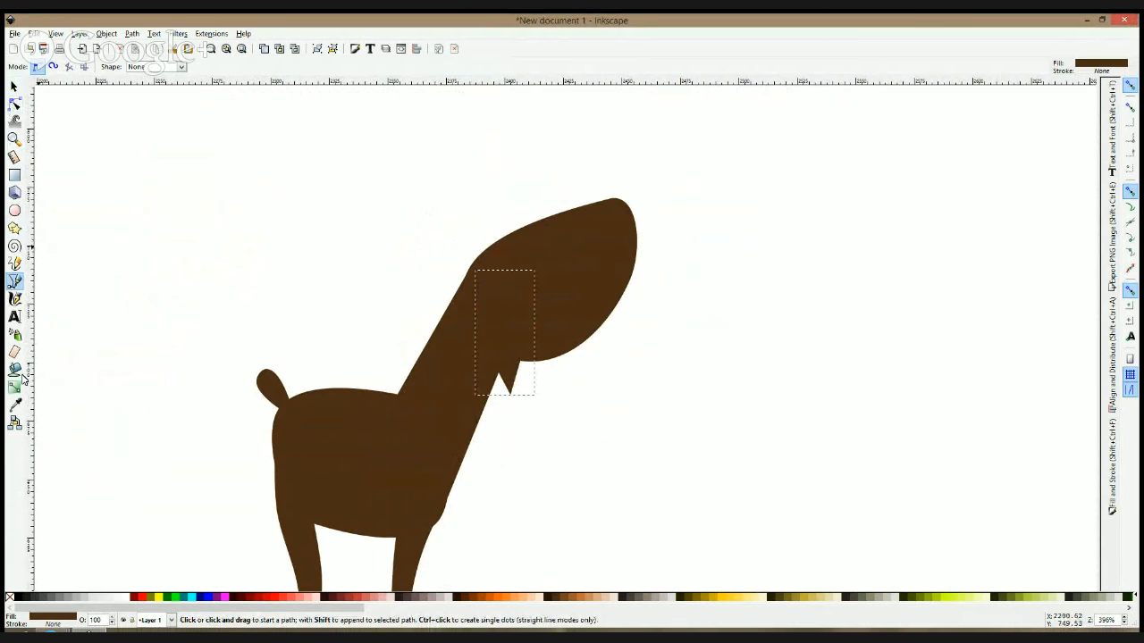
left_click(63, 599)
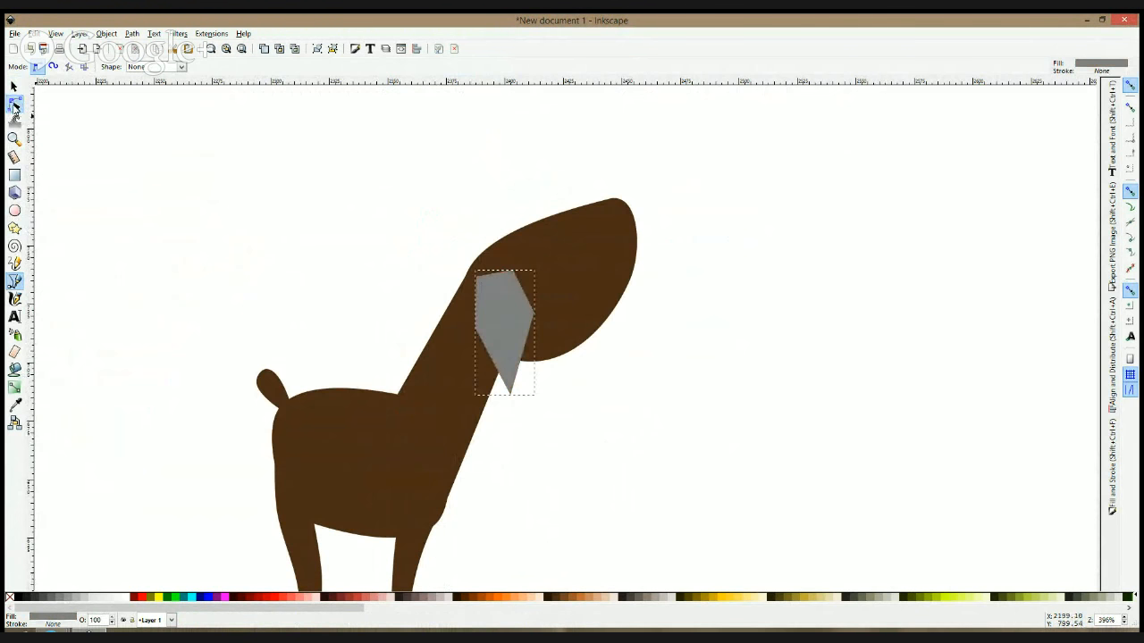
- Bow the straight side edges of the grey ear outward into curves
left_click(14, 105)
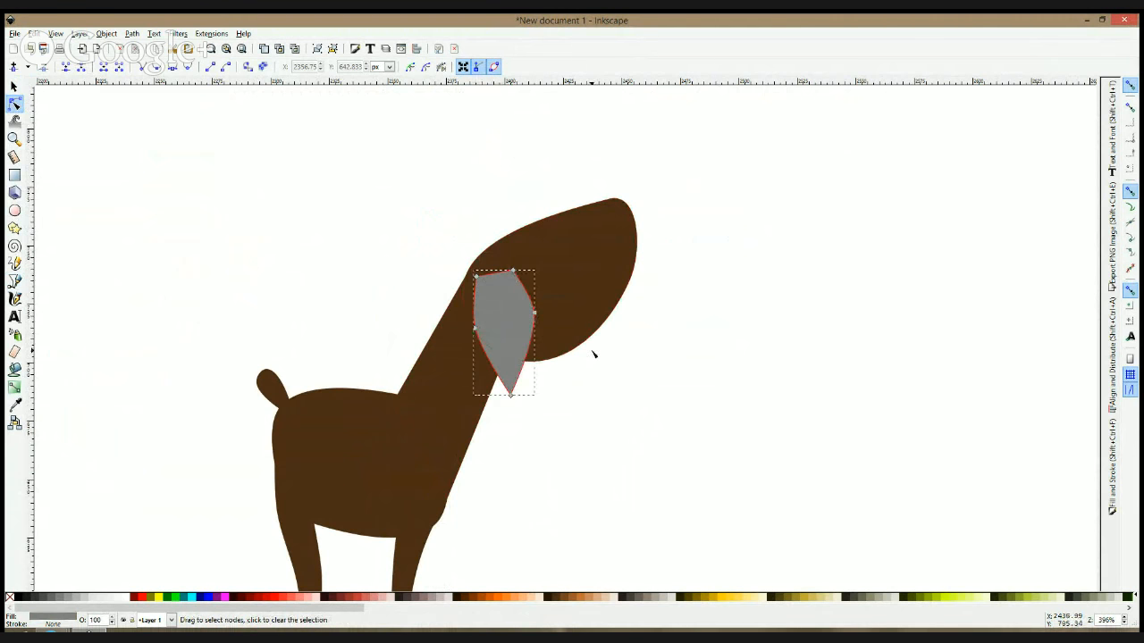
left_click(675, 334)
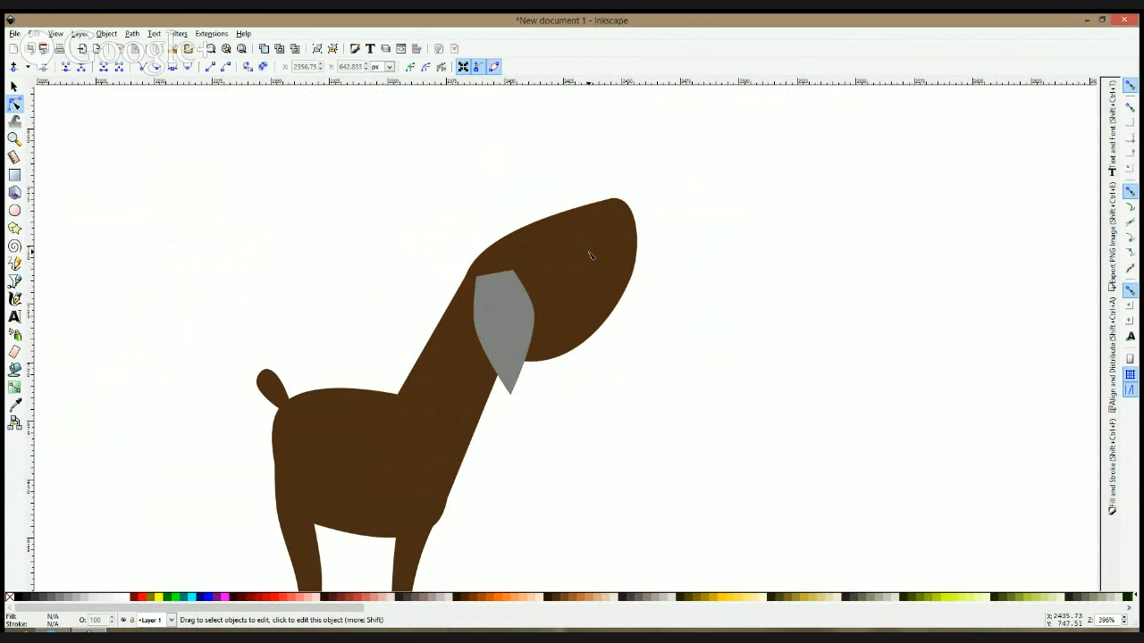
left_click(16, 211)
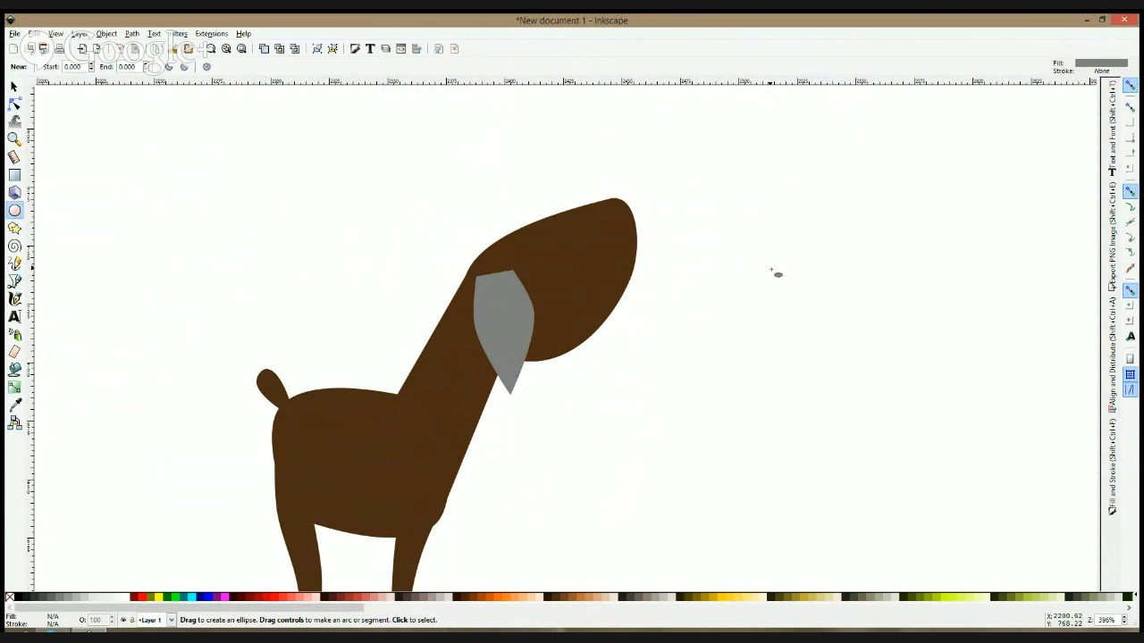
left_click_drag(761, 213, 860, 307)
key("ctrl+z")
- Draw a closed three-cornered grey horn about 62 px long, extending backward from the top of the head
left_click(15, 280)
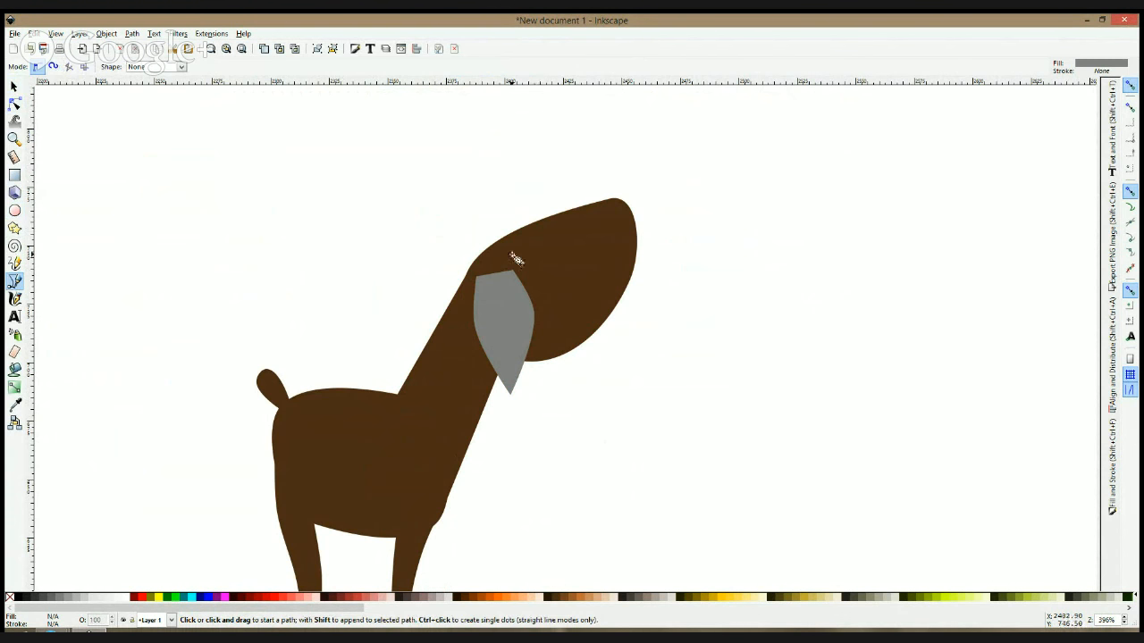
left_click(511, 246)
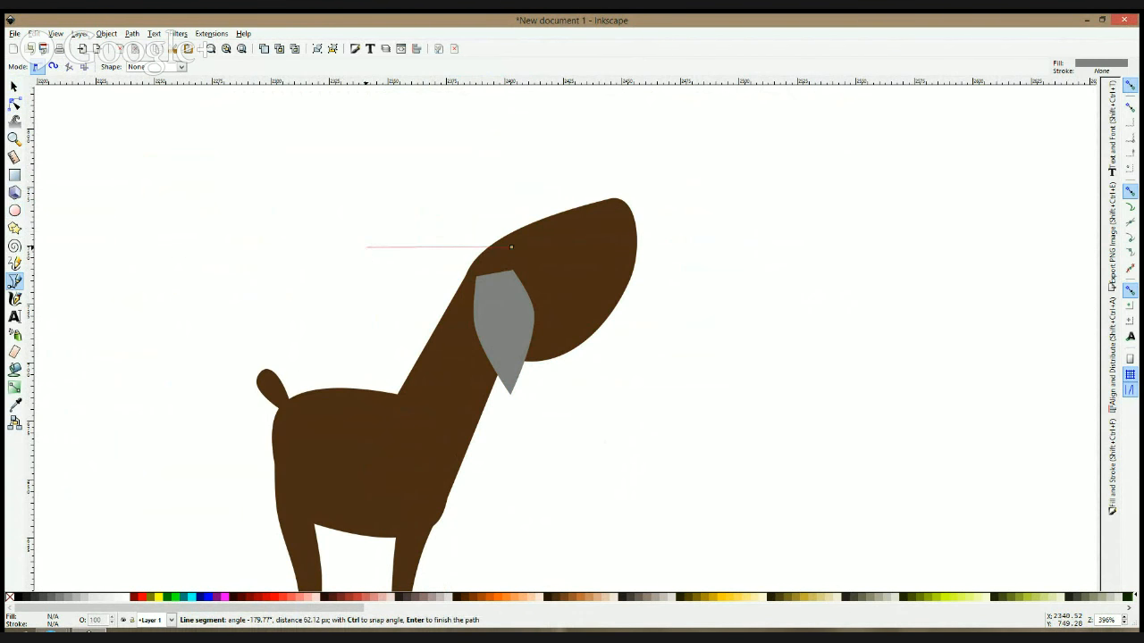
left_click(367, 246)
left_click(503, 264)
left_click(512, 248)
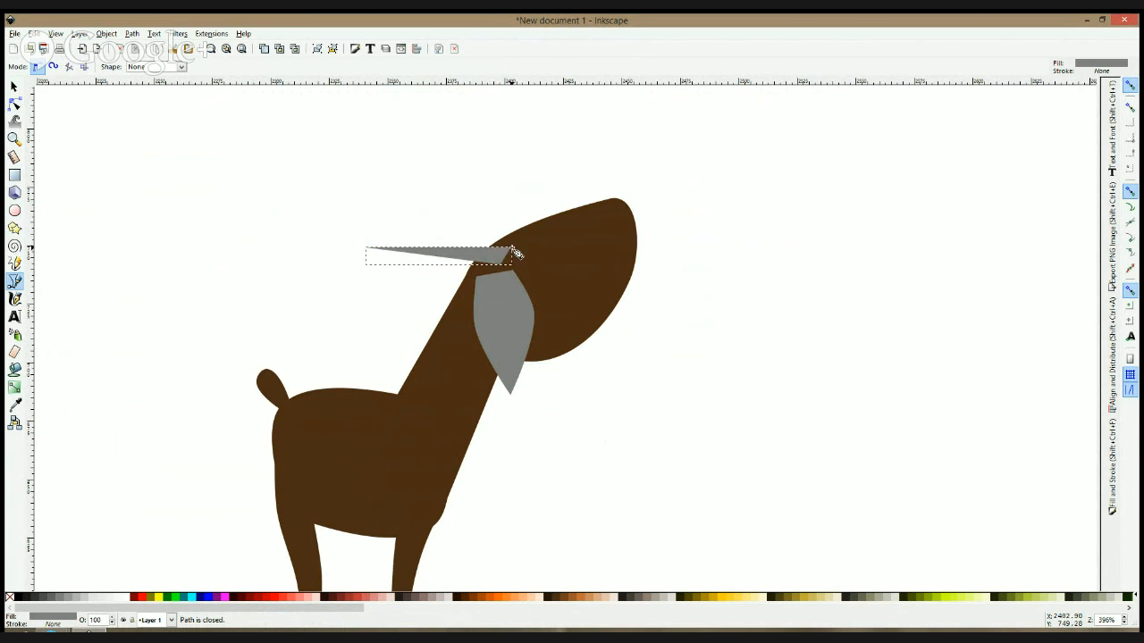
- Bow the horn's two long edges upward and lower its pointed tip slightly
left_click(14, 103)
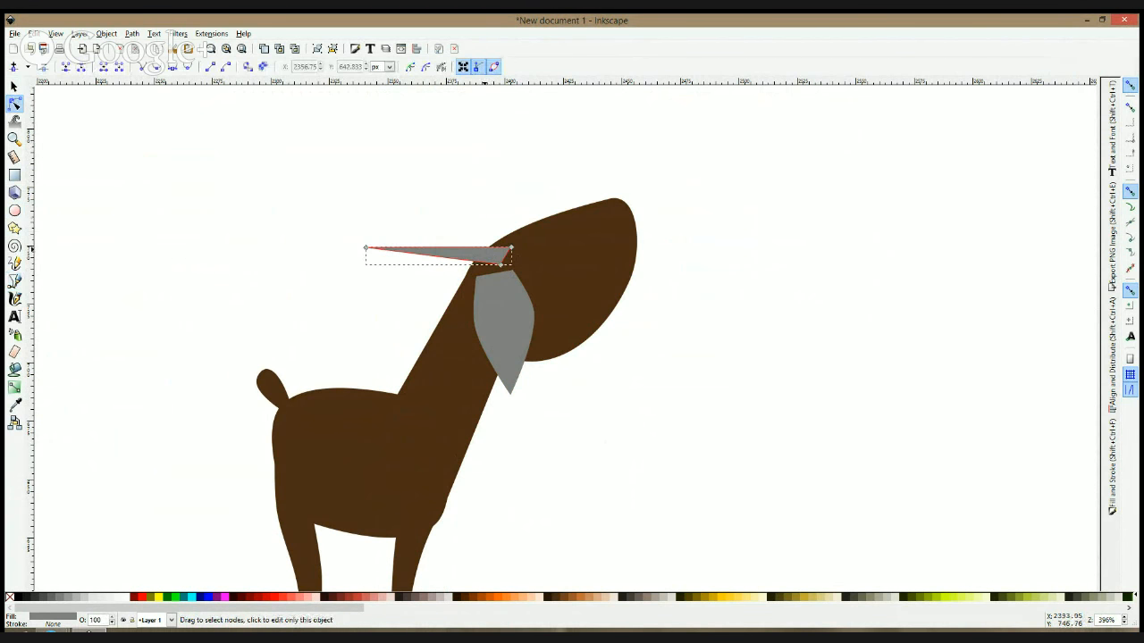
left_click_drag(487, 252, 436, 248)
left_click(367, 247)
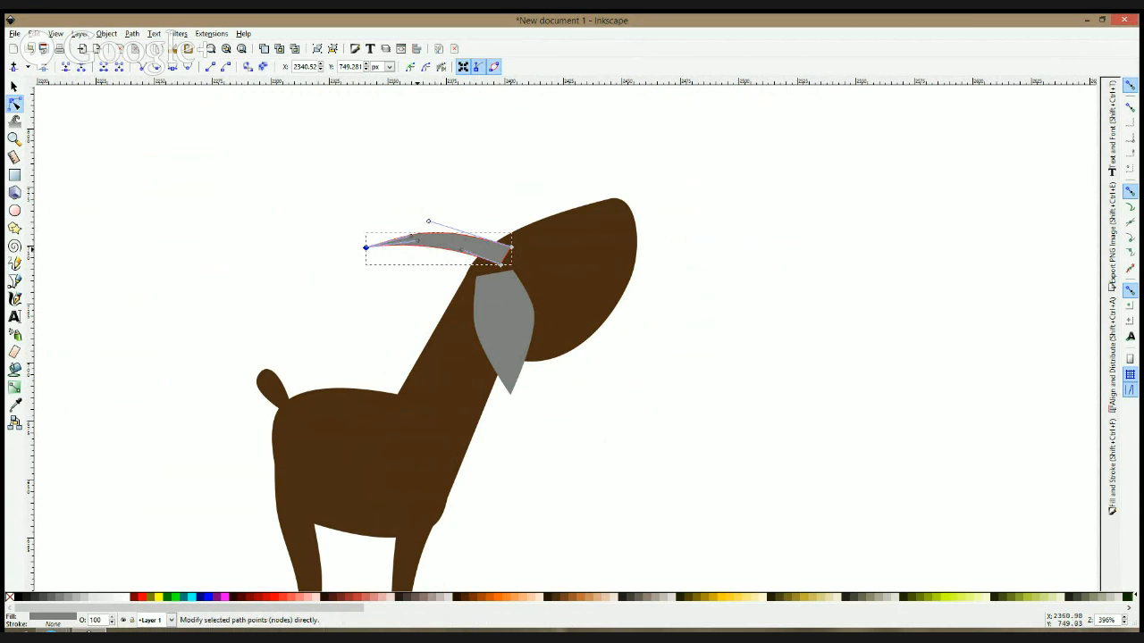
left_click_drag(366, 249, 414, 246)
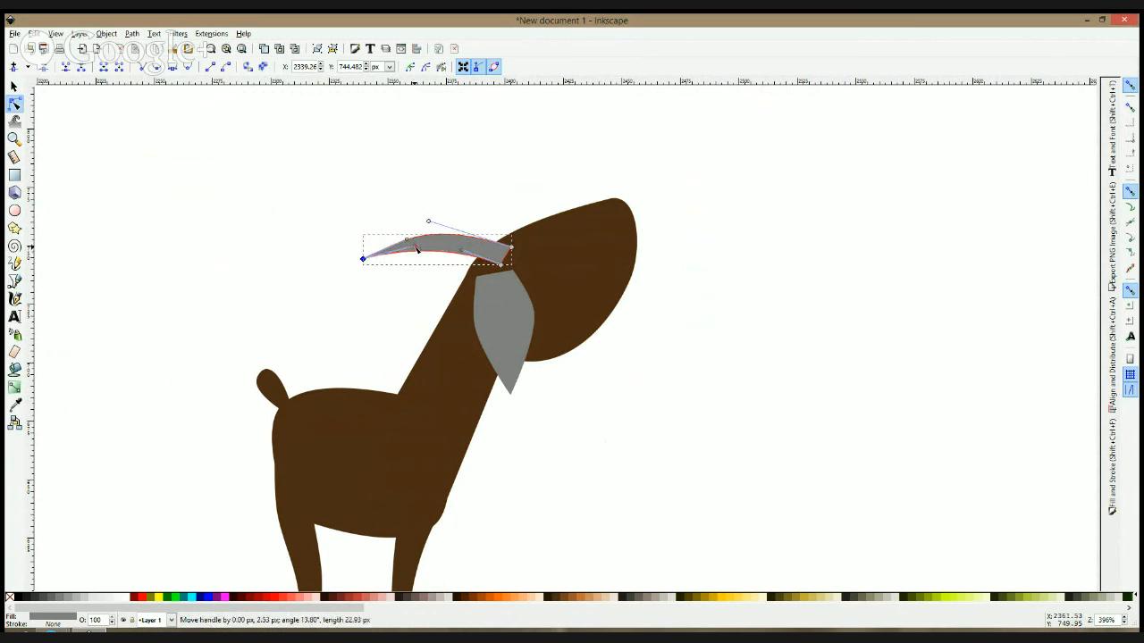
- Make the horn's tip node smooth with short handles and add a node midway along the horn's underside
left_click(363, 259, "ctrl")
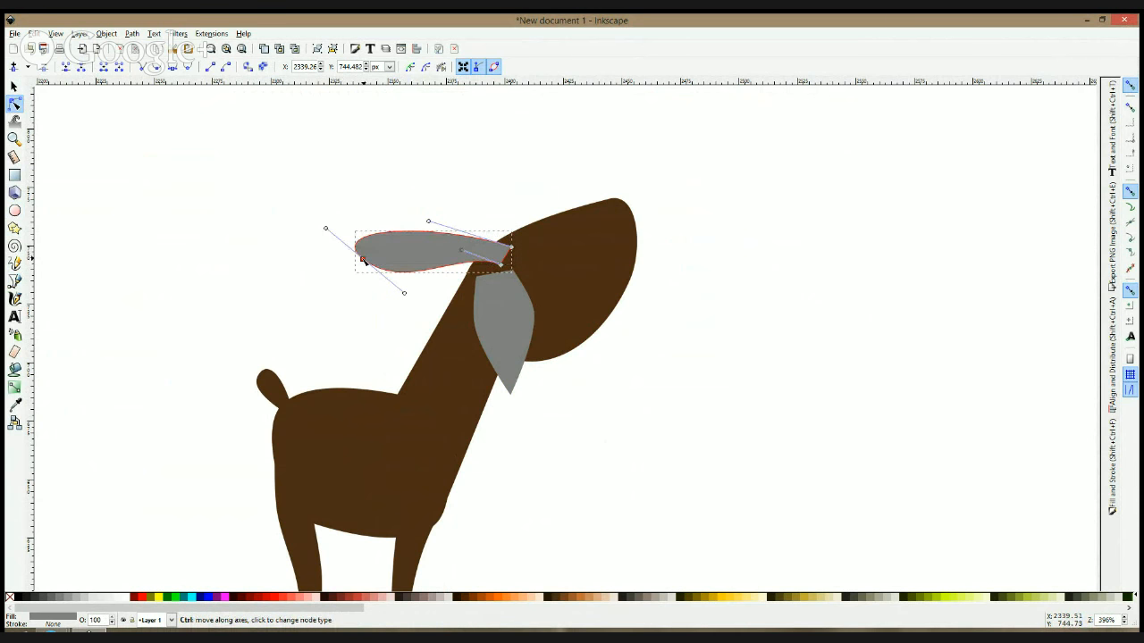
left_click_drag(333, 235, 429, 258)
double_click(393, 279)
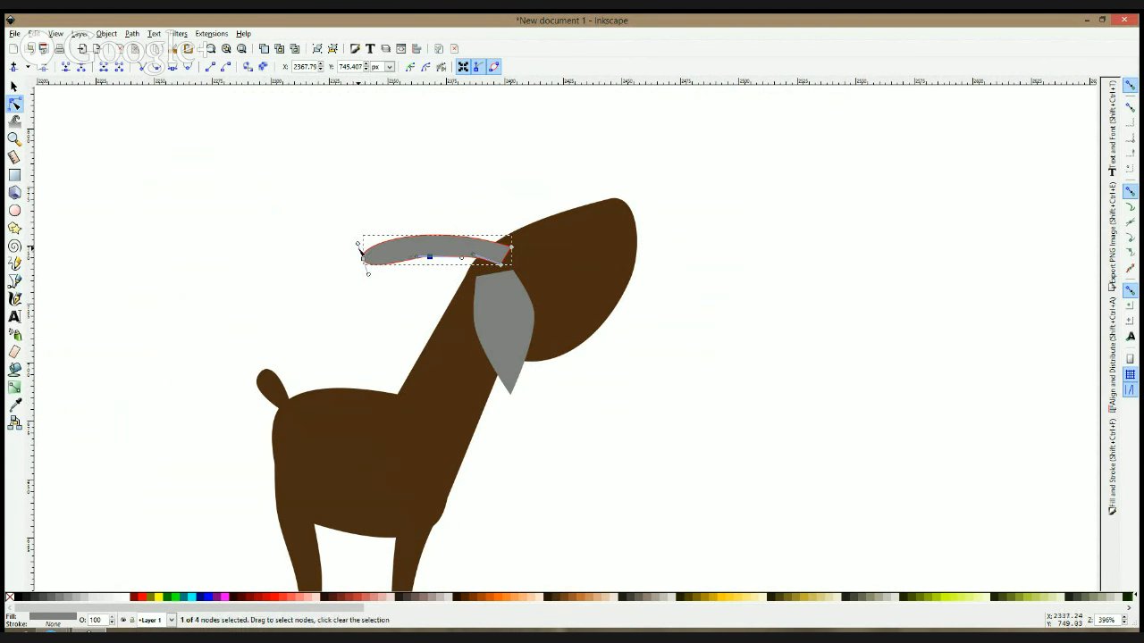
left_click_drag(357, 243, 361, 251)
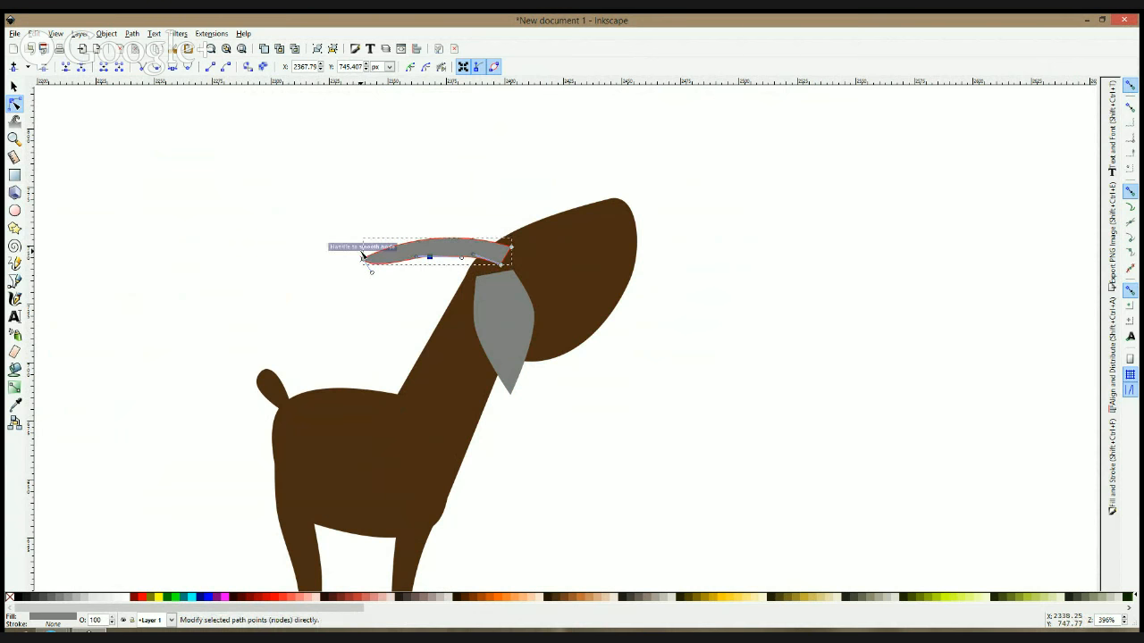
- Turn off snapping and adjust the tip node's handles to give the horn a rounder end
left_click(1132, 83)
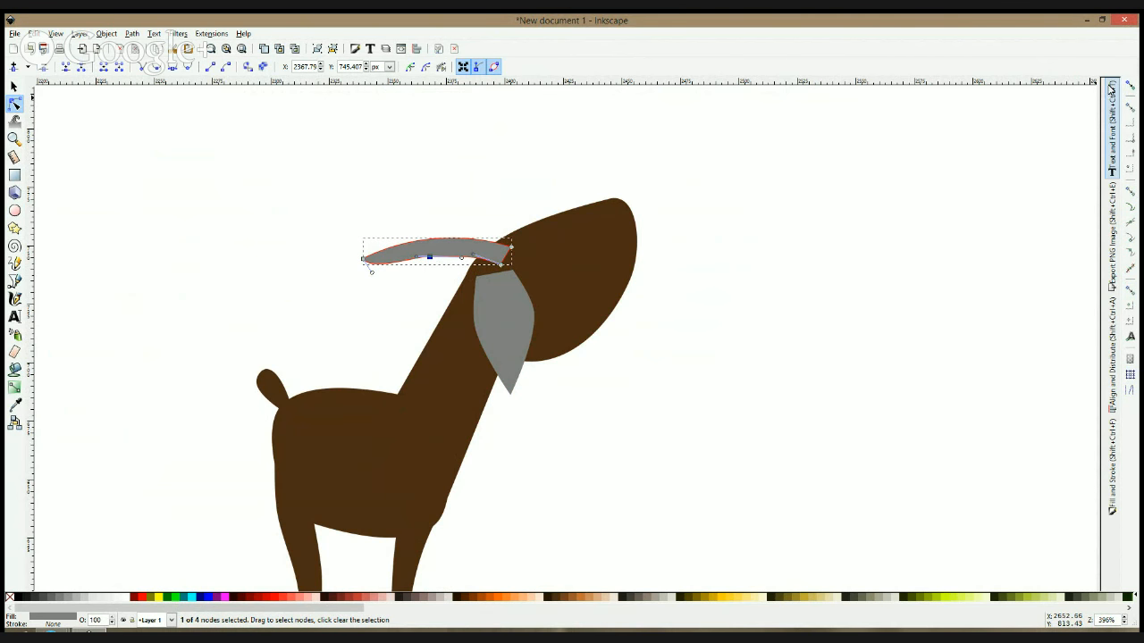
left_click_drag(370, 269, 353, 245)
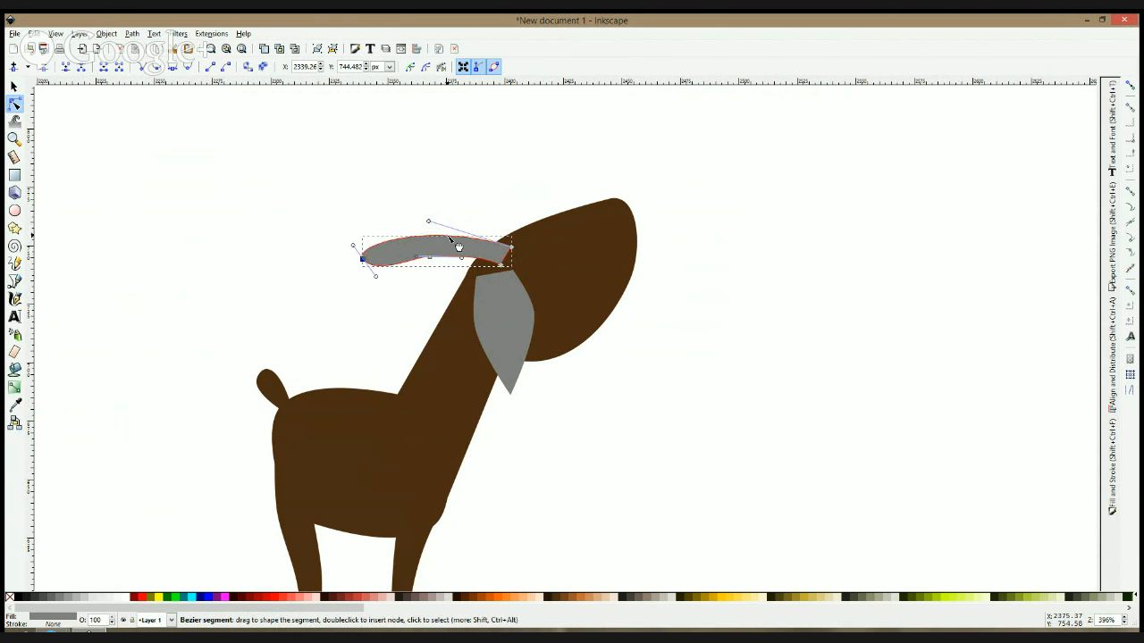
- Raise the horn's upper base node about 3 px and delete the extra nodes midway along its long edges
left_click_drag(514, 252, 514, 242)
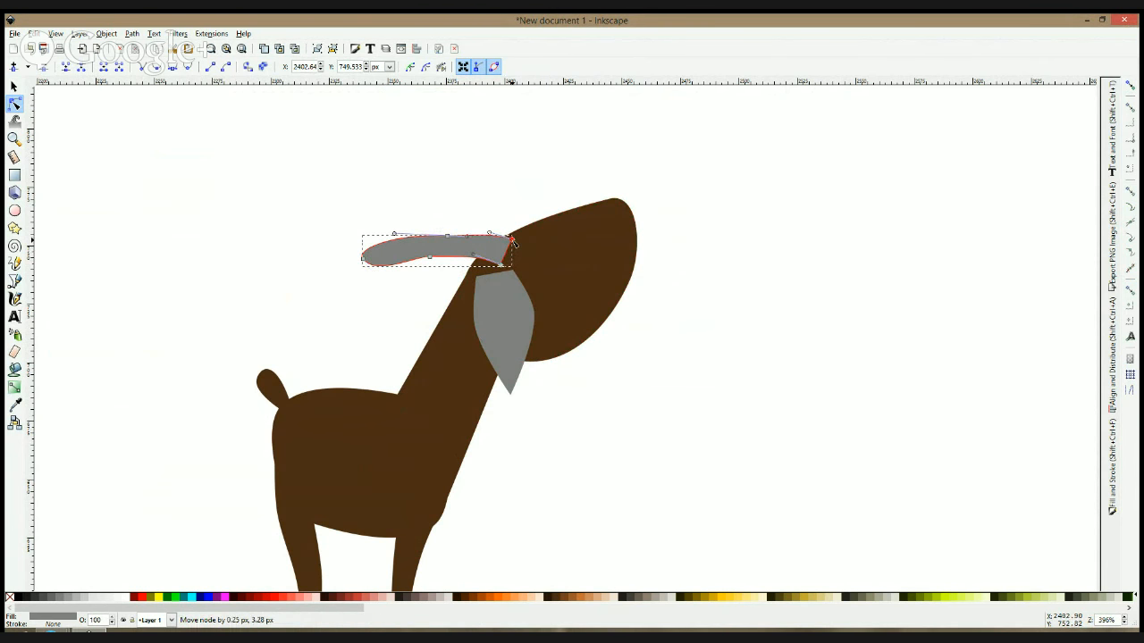
left_click_drag(424, 210, 450, 253)
key("Delete")
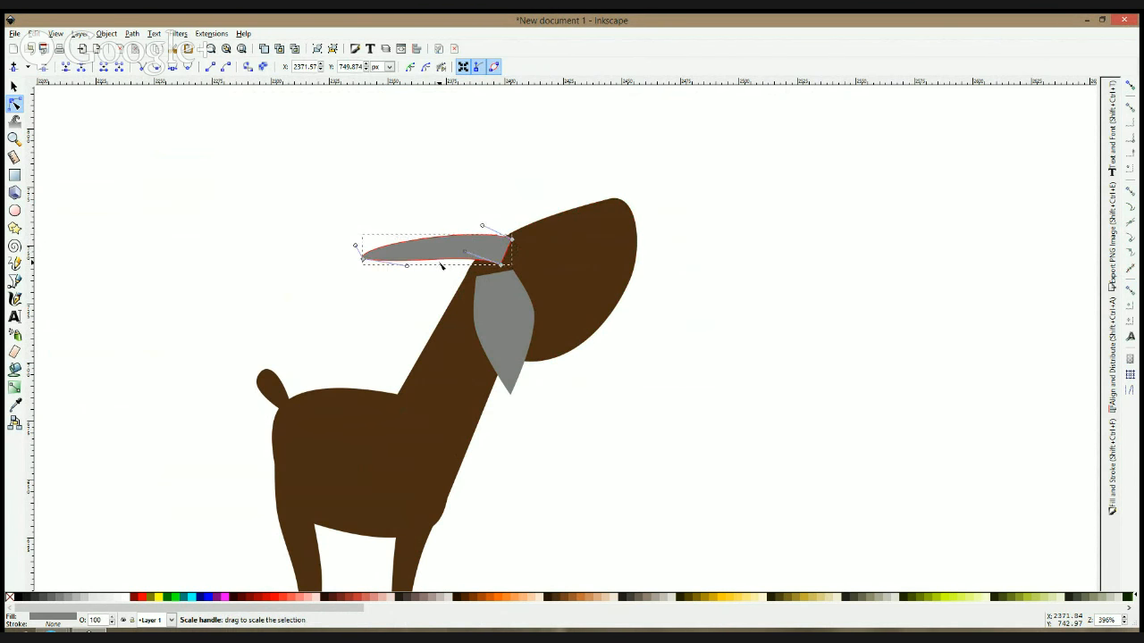
- Shape the horn's tip into a small blunt end with two close nodes, and arch both long edges upward
left_click(366, 255)
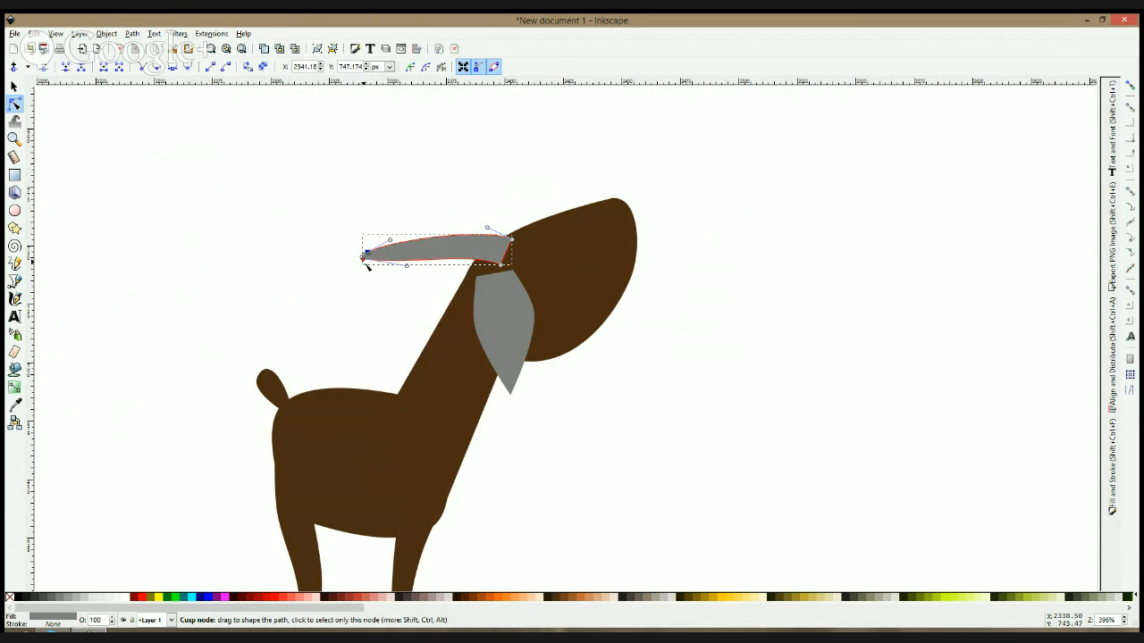
left_click_drag(366, 266, 368, 266)
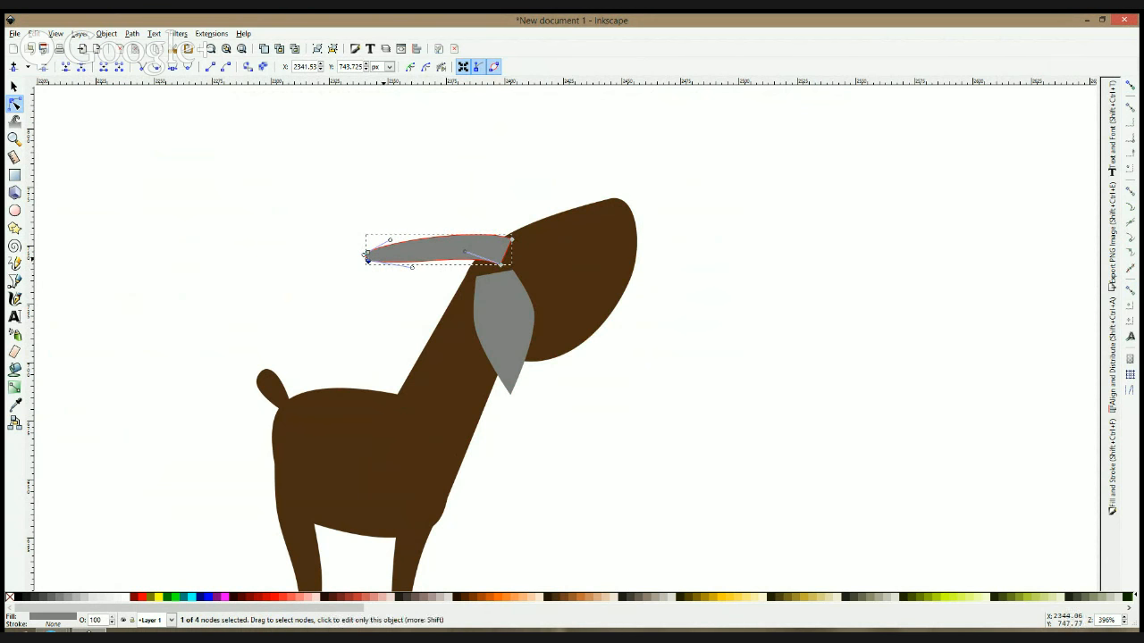
left_click_drag(367, 259, 363, 259)
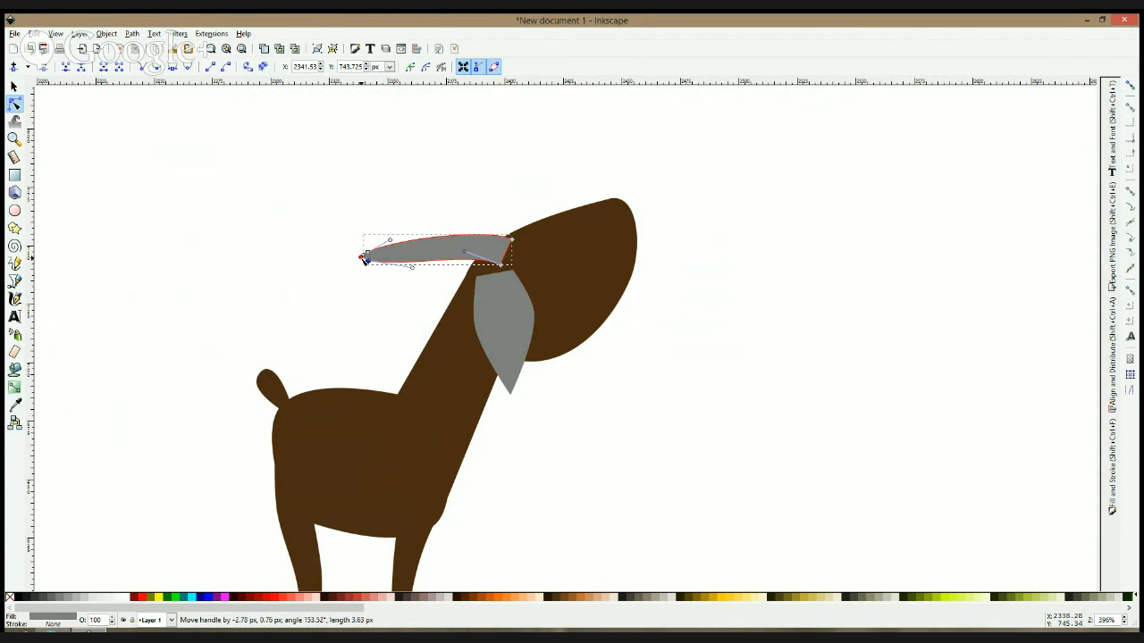
key("Escape")
key("Escape")
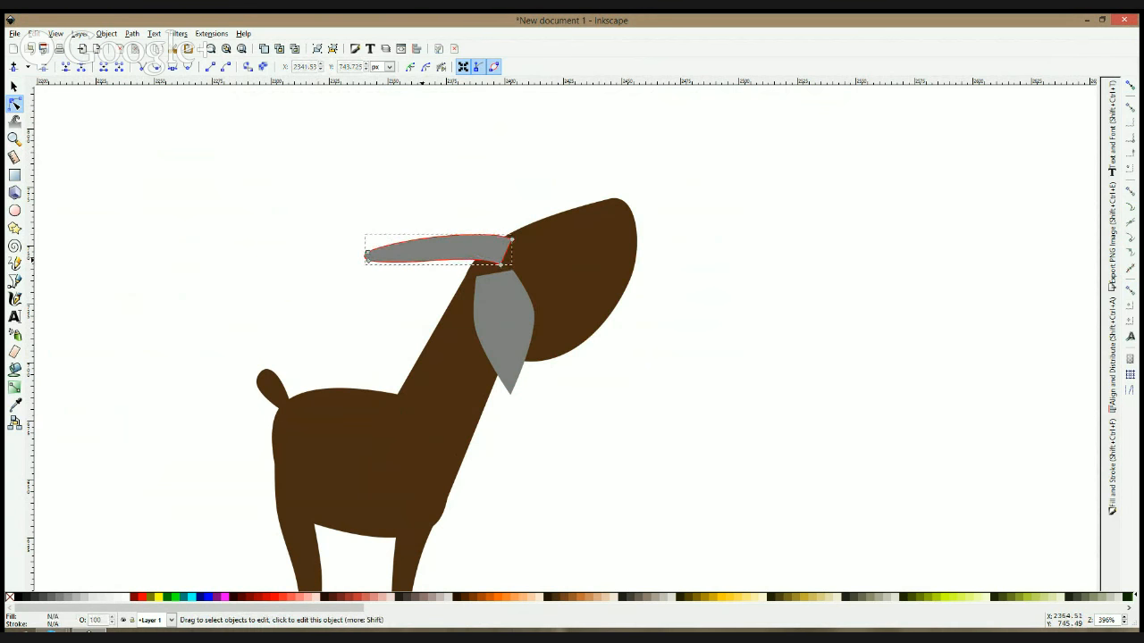
left_click(428, 257)
left_click_drag(446, 249, 446, 243)
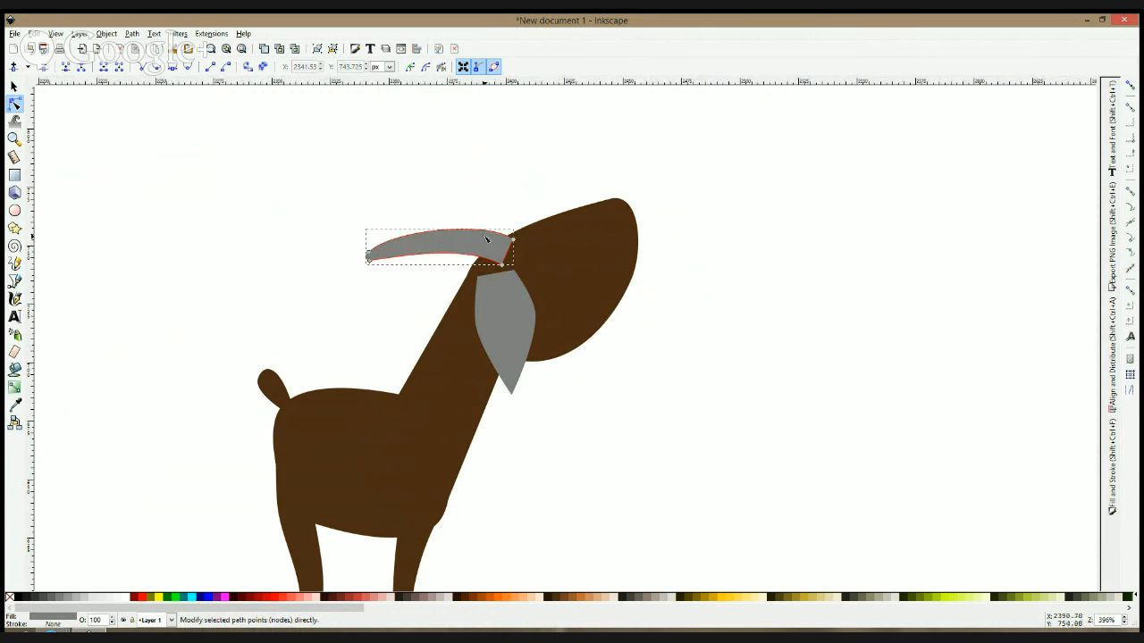
- Rotate the horn so its tip slopes down and seat it on the back of the head, with the ear shifted slightly forward and down
key("space")
left_click(487, 239)
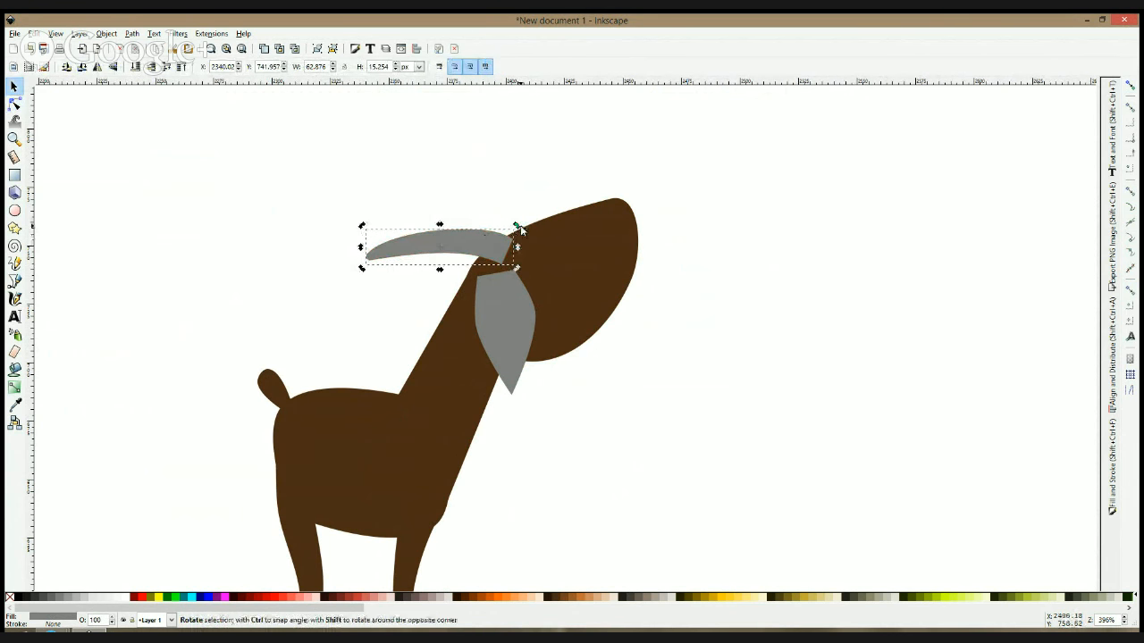
left_click_drag(516, 227, 503, 217)
left_click_drag(498, 217, 474, 260)
left_click_drag(507, 356, 517, 369)
- Duplicate the horn and place the copy behind the body, 8 px lower than the original
left_click(474, 263)
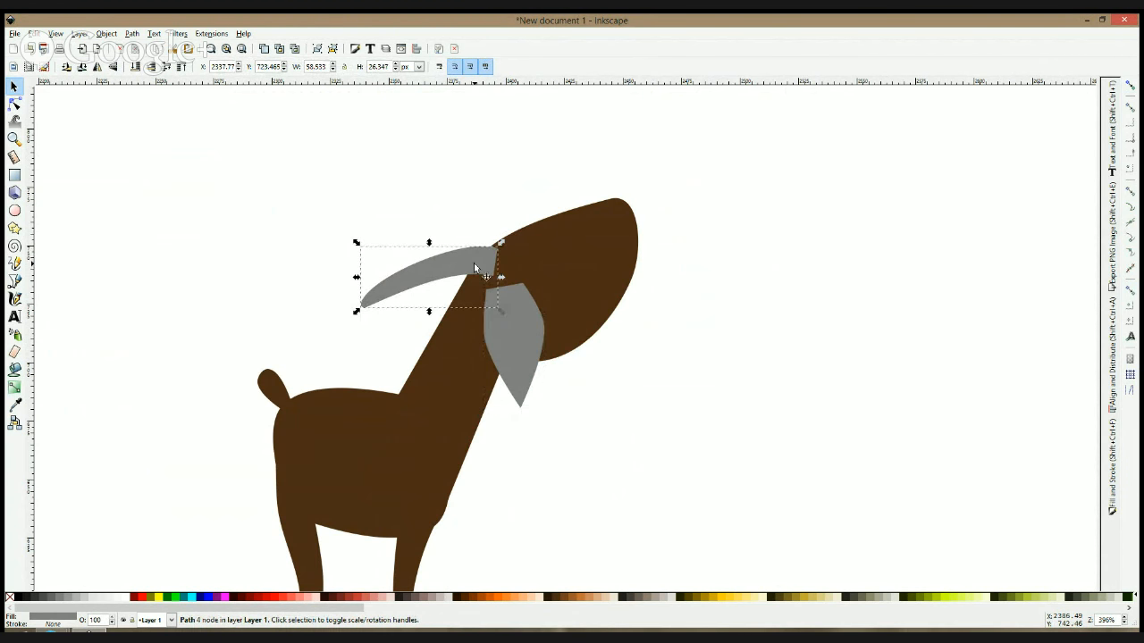
key("ctrl+d")
key("Down")
key("Down")
key("Down")
key("Down")
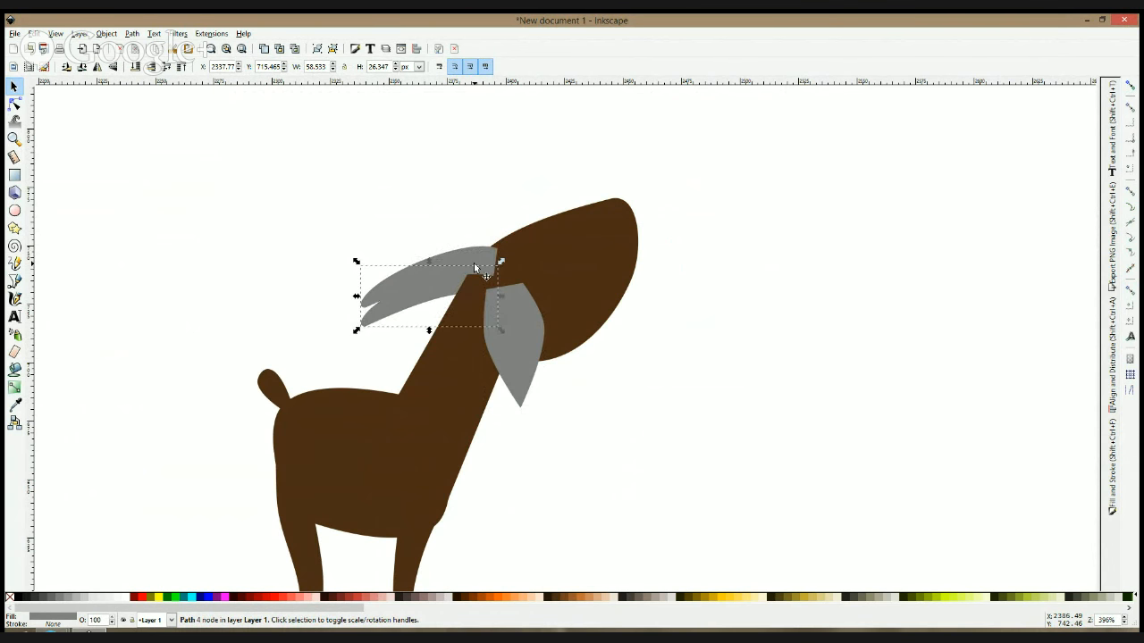
- Rotate the second horn slightly so its tip spreads downward away from the first horn
left_click(367, 322)
left_click_drag(358, 332, 391, 332)
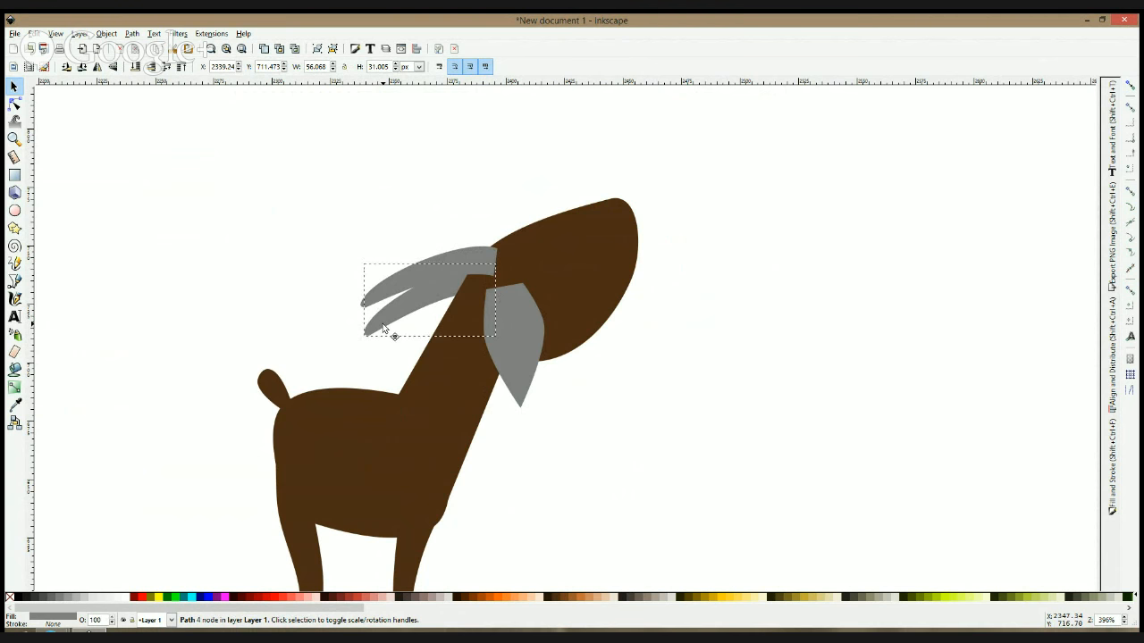
left_click(529, 440)
left_click(530, 383)
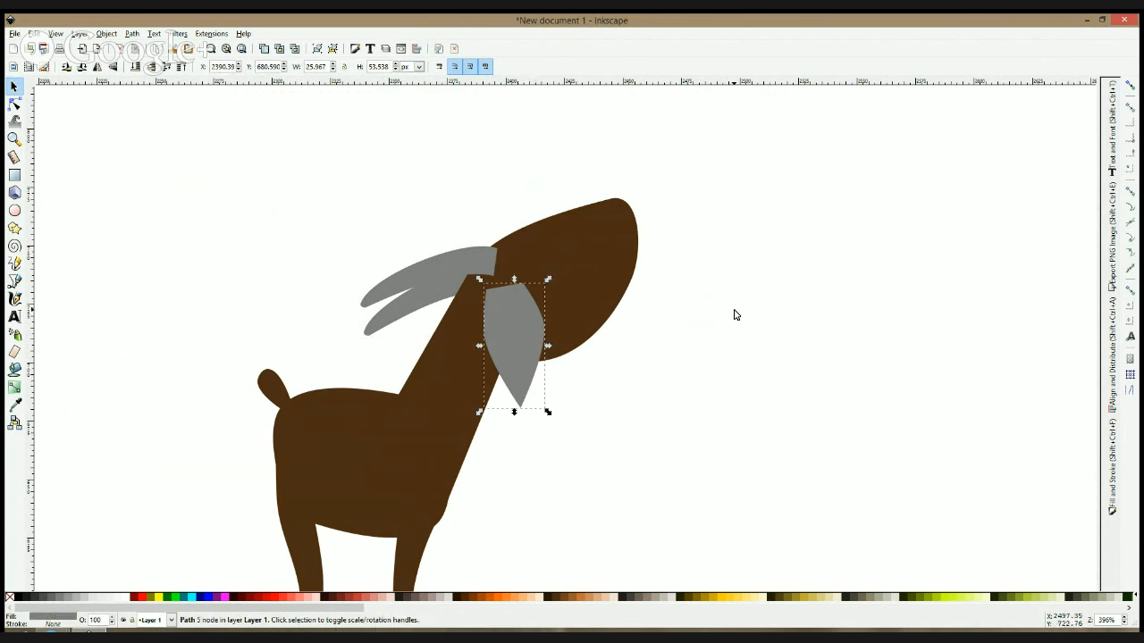
key("Escape")
- Move the pink rounded rectangle behind the brown goat so that it frames the animal as a backdrop
scroll(624, 268, "down", 2)
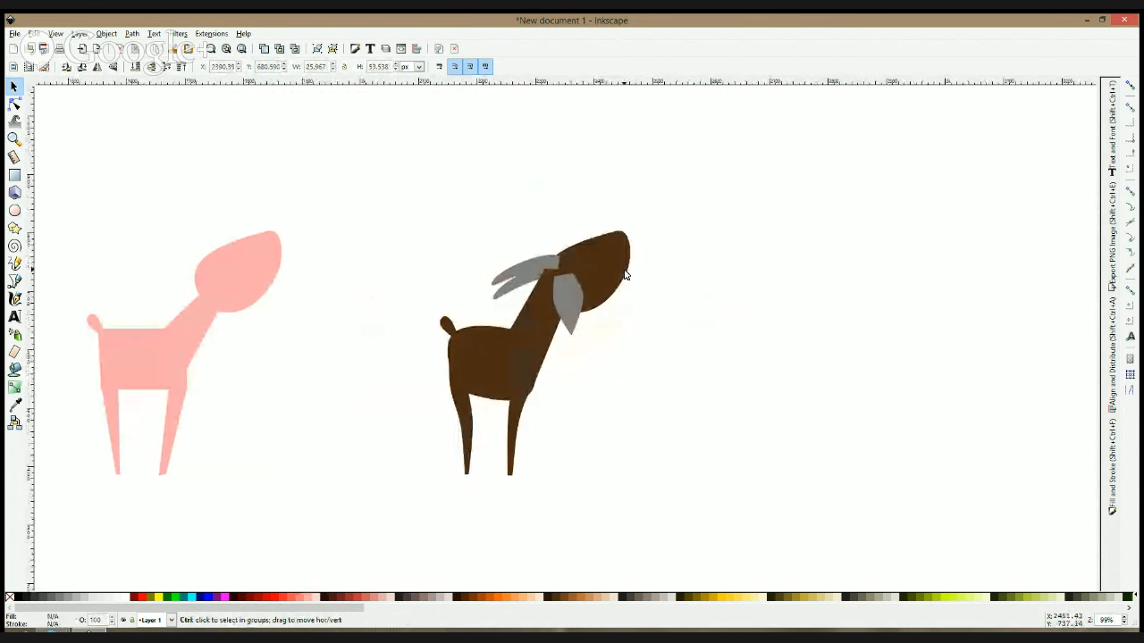
scroll(634, 253, "down", 3)
left_click_drag(349, 271, 619, 278)
left_click_drag(640, 224, 642, 240)
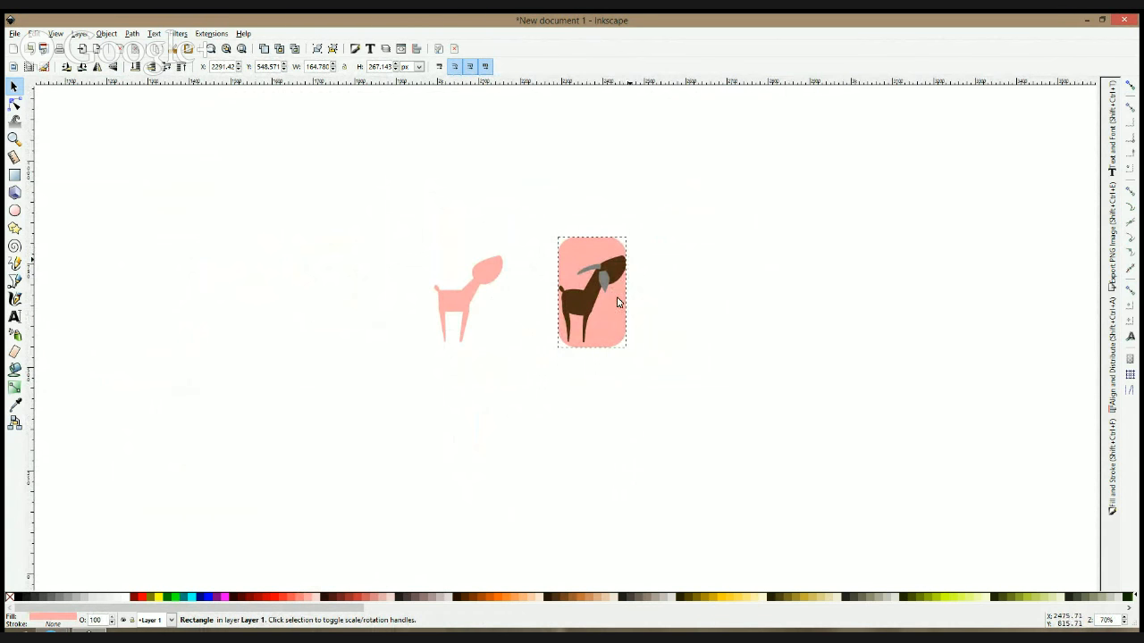
left_click_drag(613, 325, 615, 315)
- Draw a closed, forked branch with straight segments, about 126 px wide, from above the pink backdrop down to the goat's snout with a side twig
scroll(617, 315, "up", 3)
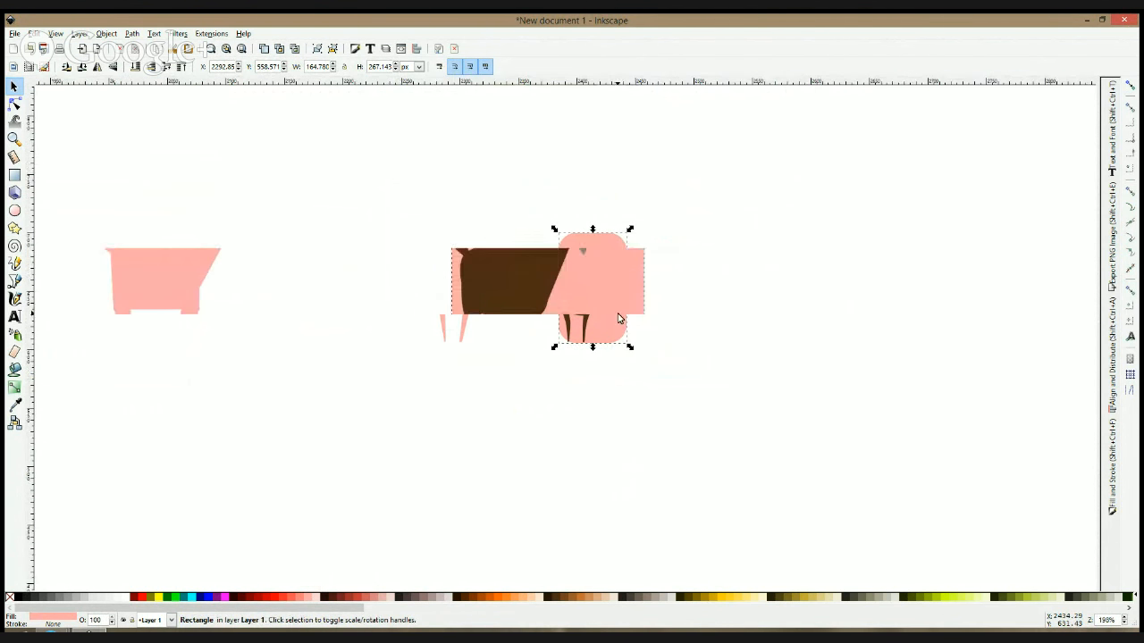
scroll(655, 232, "down", 3)
scroll(657, 213, "up", 2)
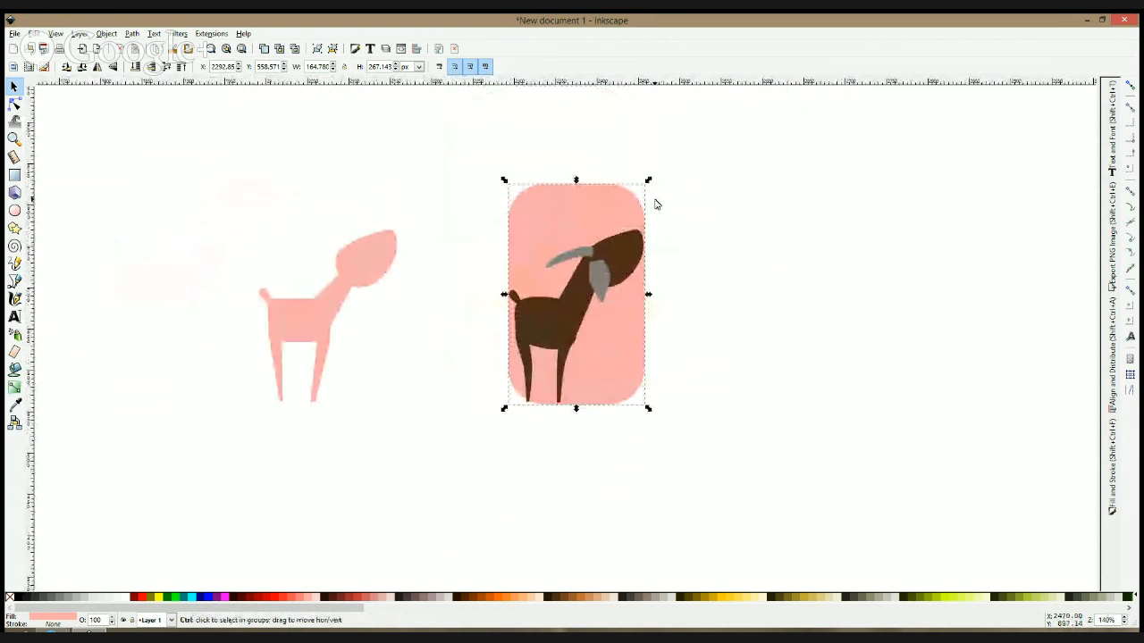
left_click(15, 281)
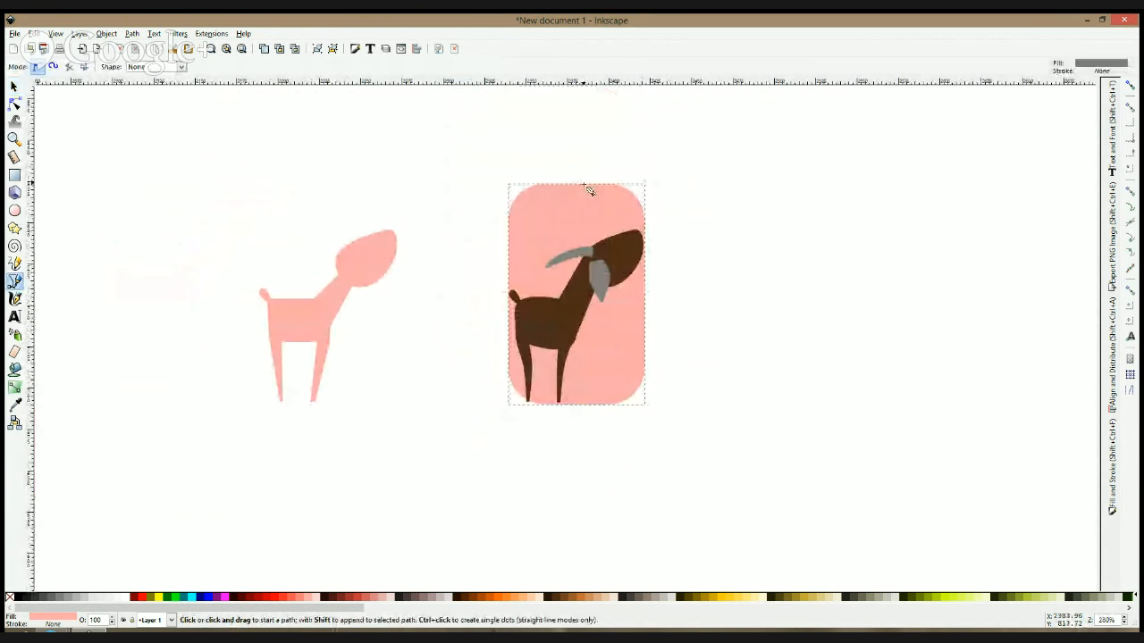
scroll(586, 184, "up", 2)
left_click(499, 160)
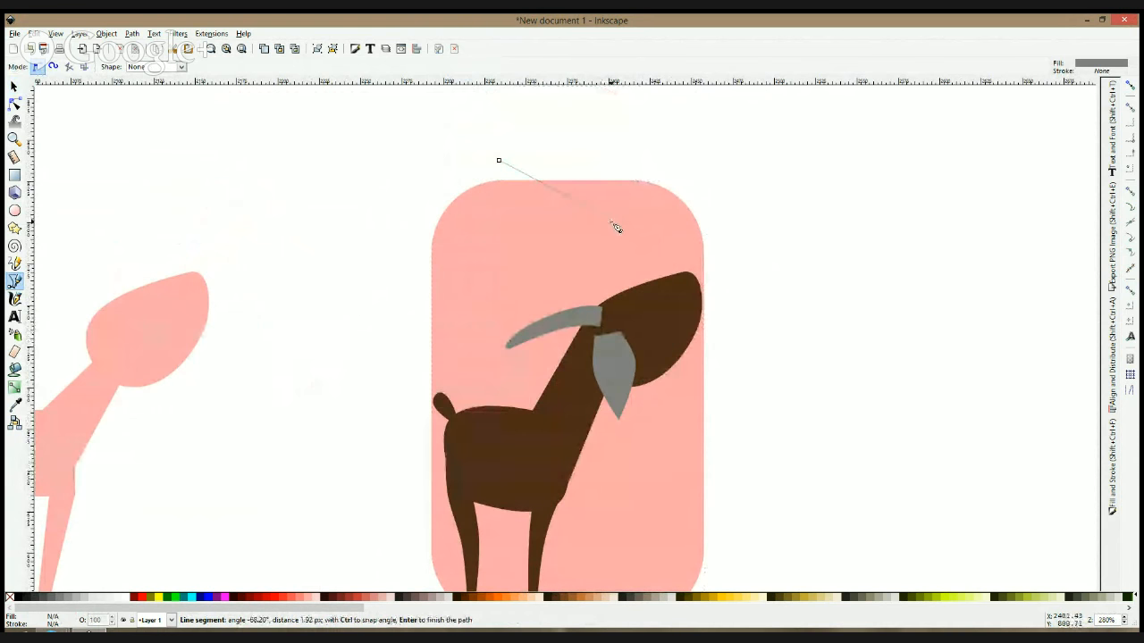
left_click(615, 224)
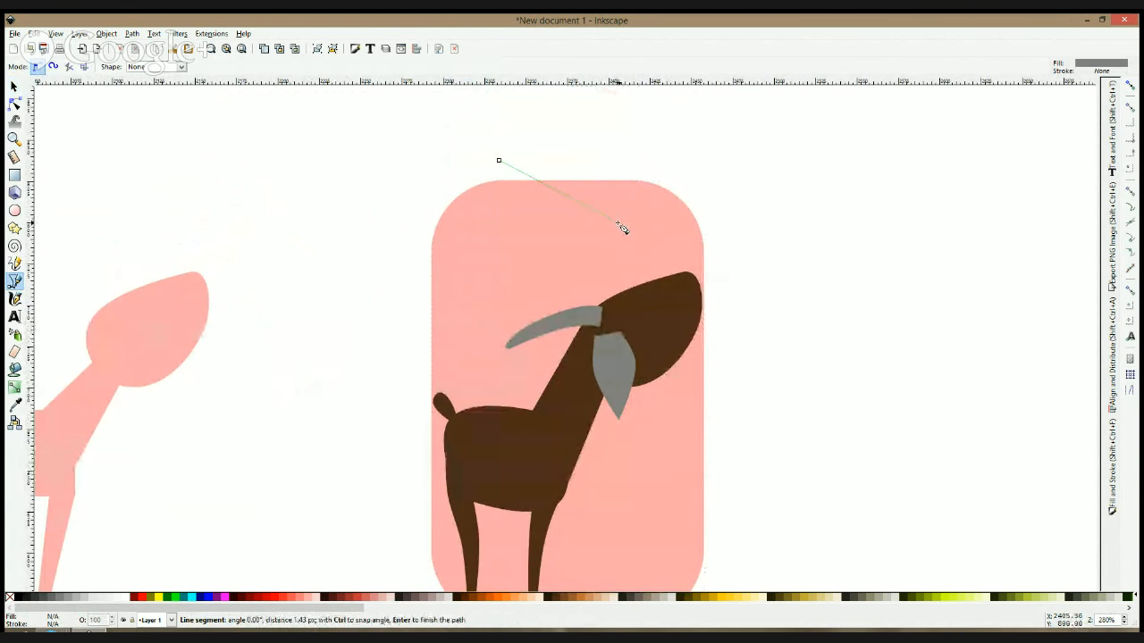
left_click(671, 281)
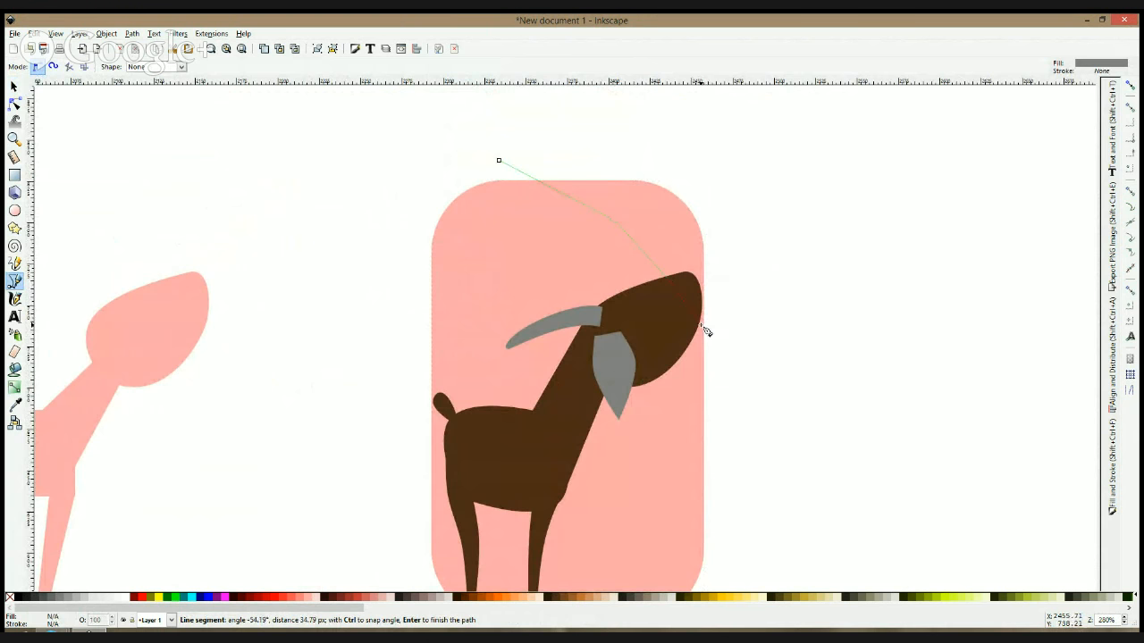
left_click(713, 335)
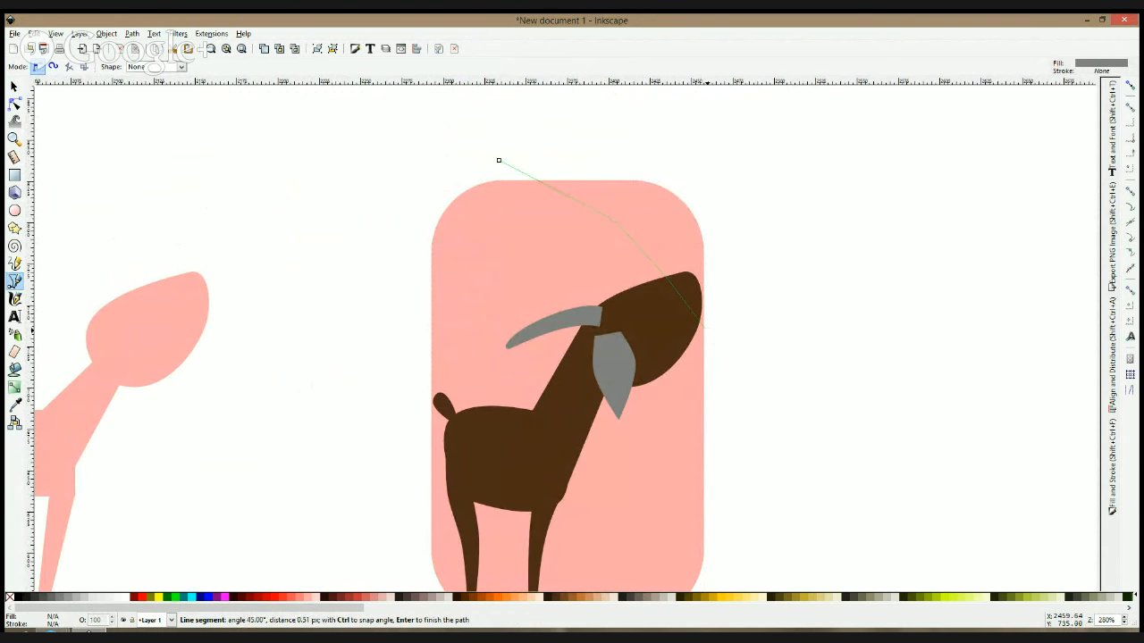
left_click(629, 229)
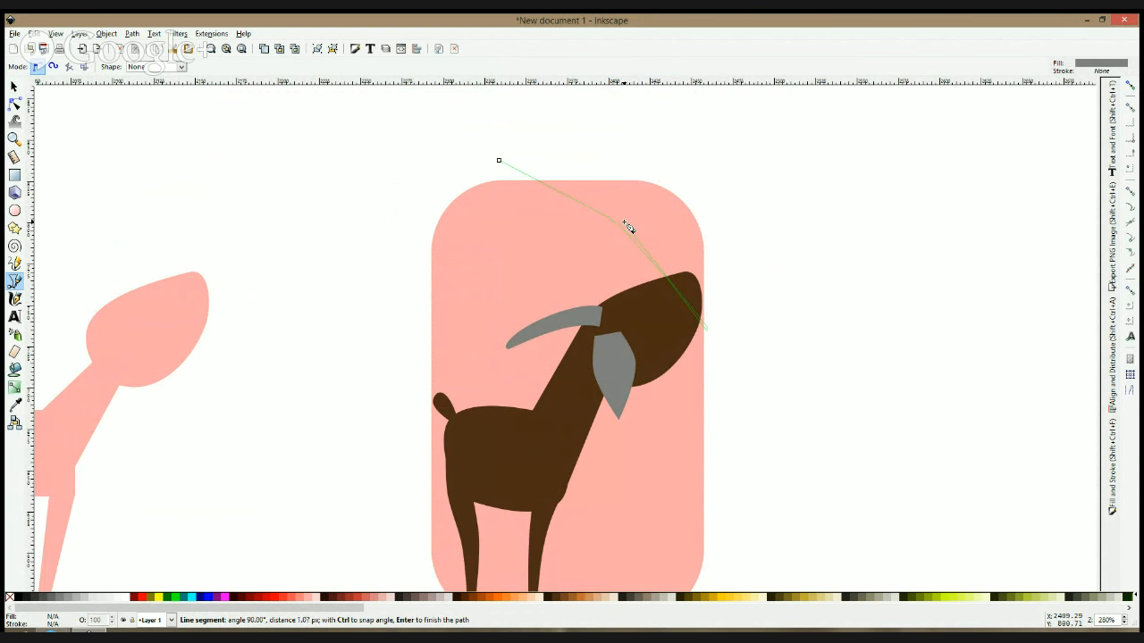
left_click(700, 220)
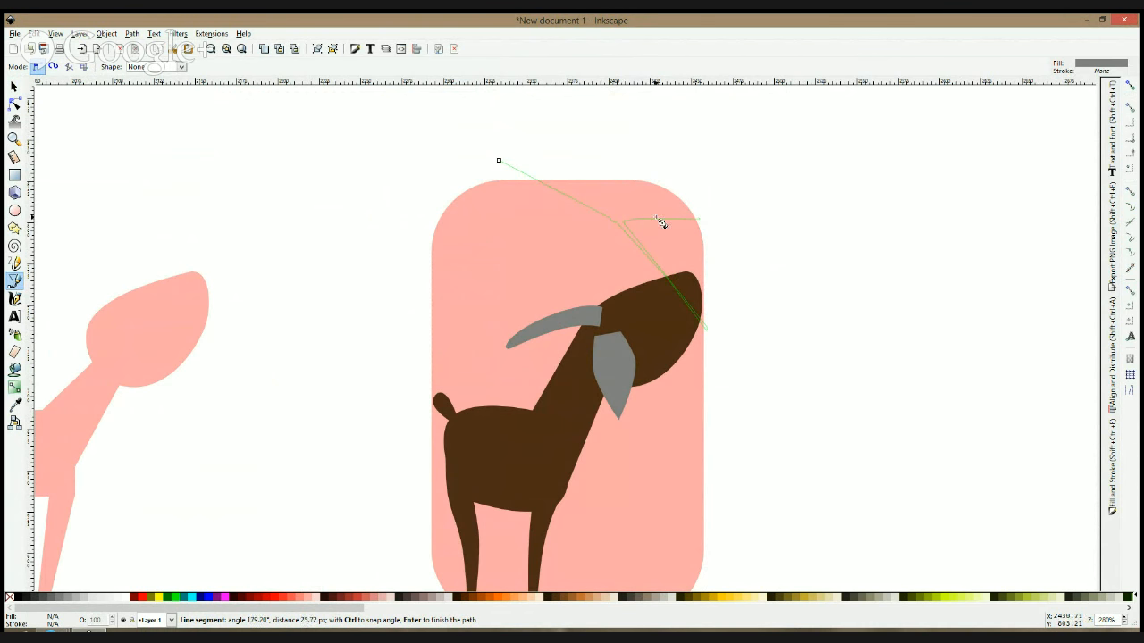
left_click(637, 219)
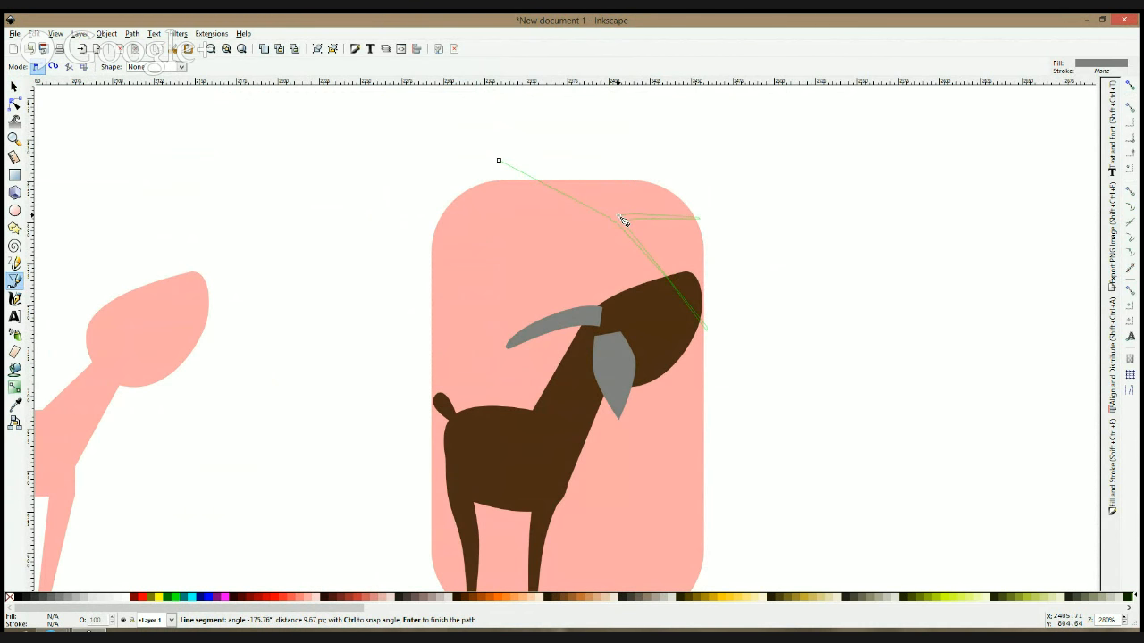
left_click(499, 161)
key("s")
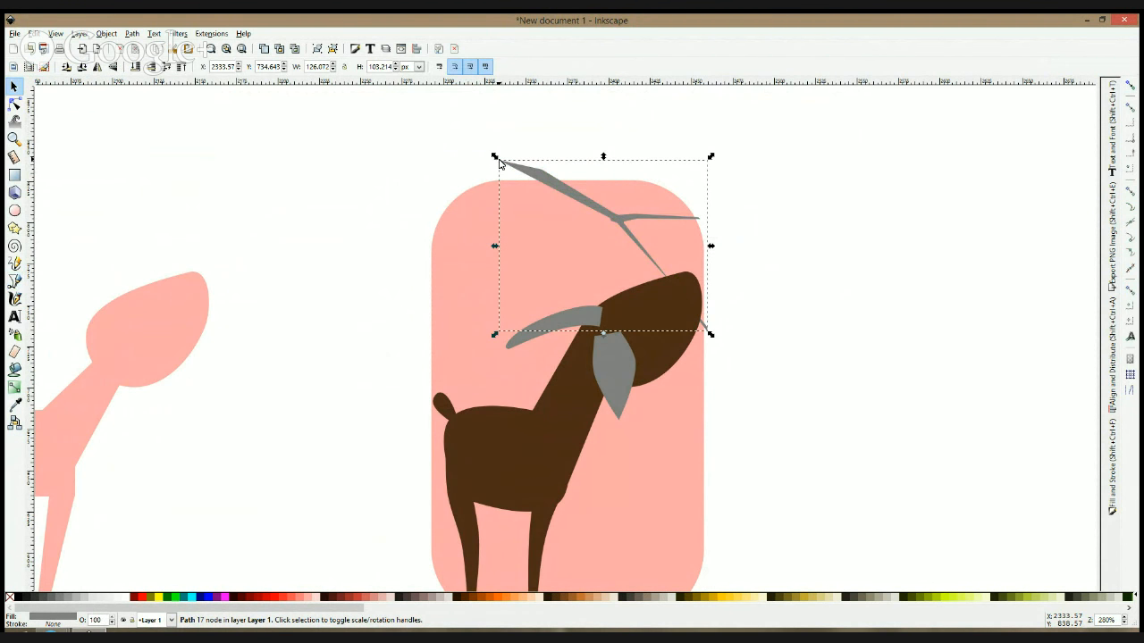
- Reshape the branch's lower twig into a gentle curve where it meets the goat's head
left_click(14, 104)
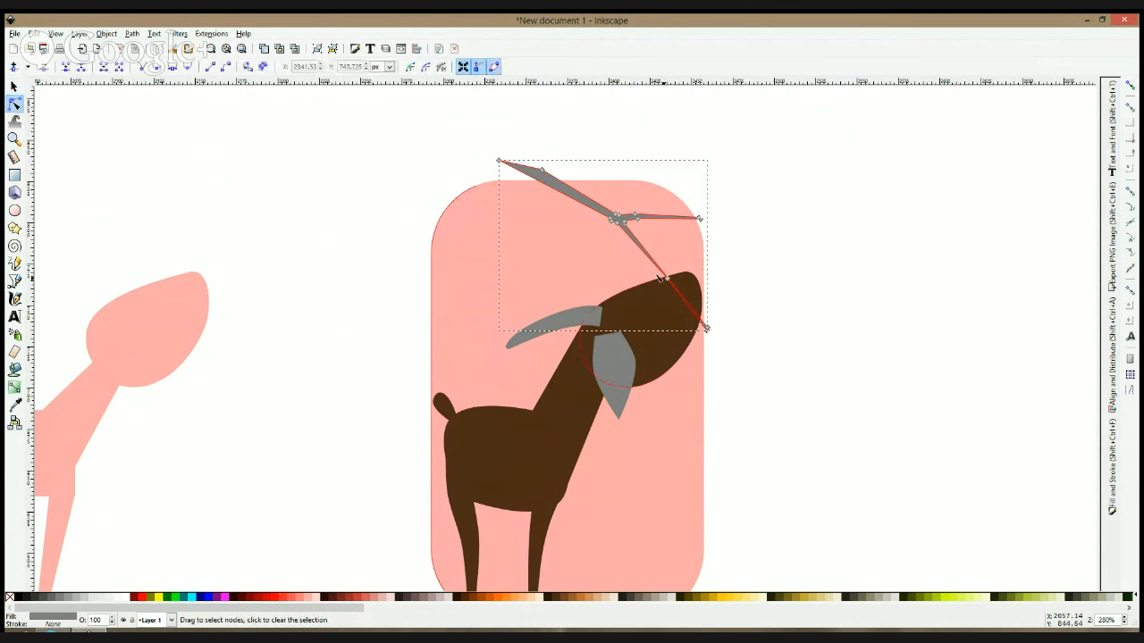
left_click_drag(668, 282, 665, 286)
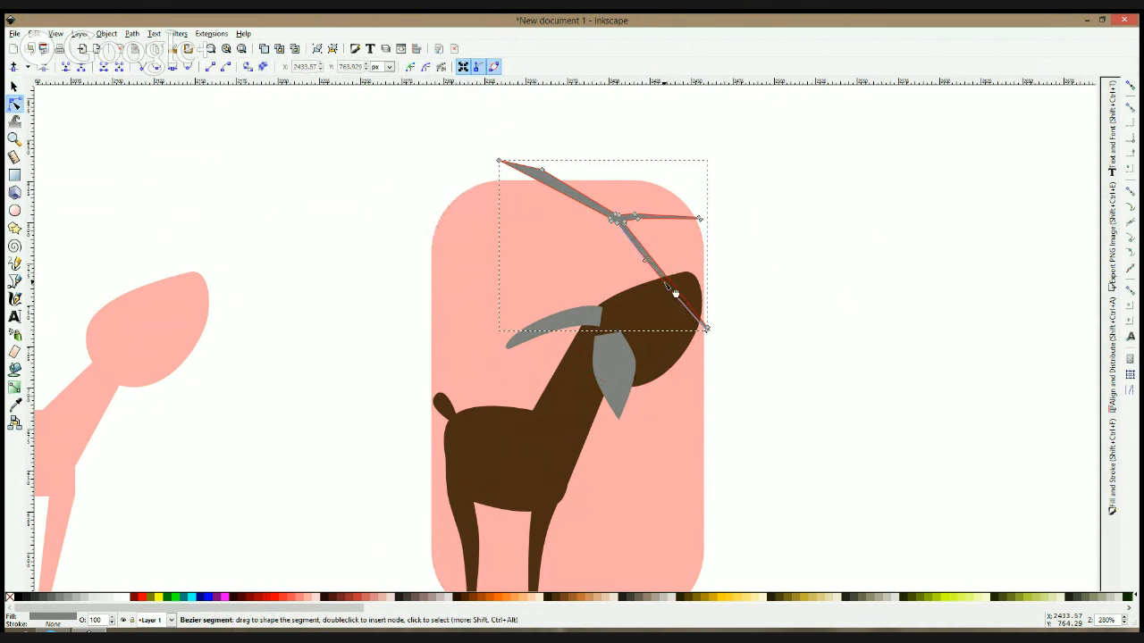
left_click_drag(677, 289, 680, 288)
left_click(764, 224)
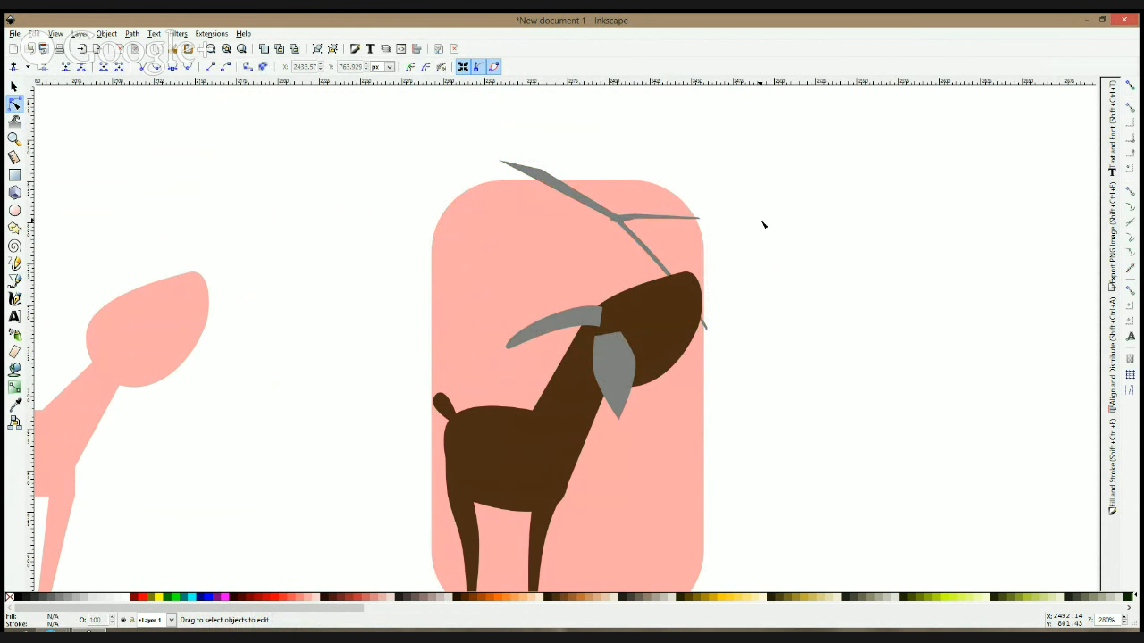
scroll(764, 225, "down", 2, "ctrl")
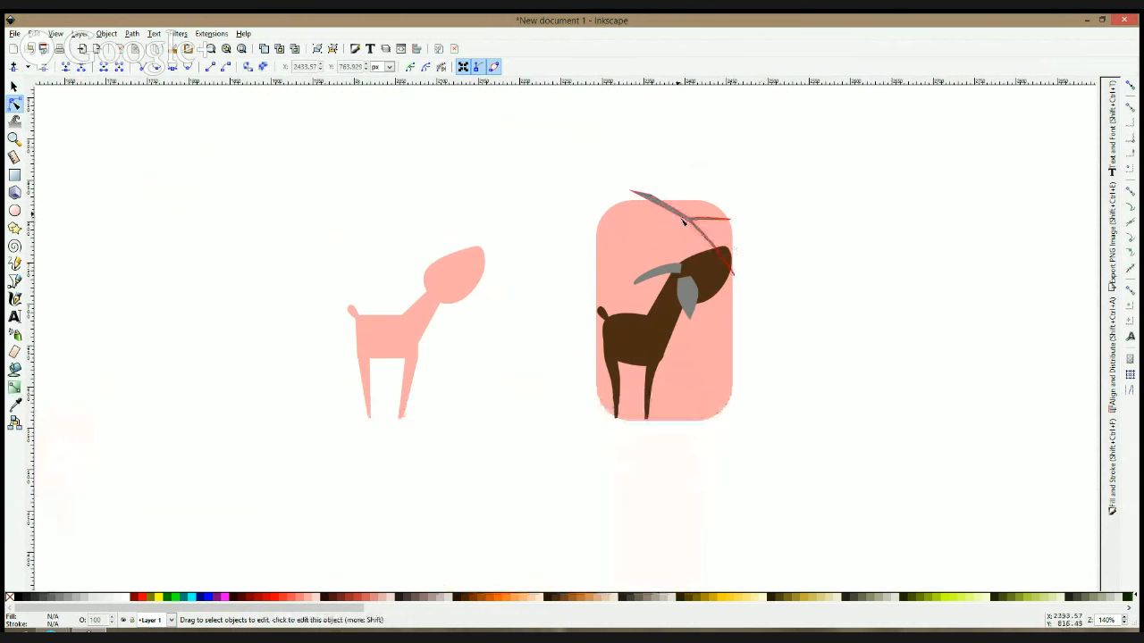
scroll(740, 259, "up", 2, "ctrl")
scroll(748, 244, "down", 2, "ctrl")
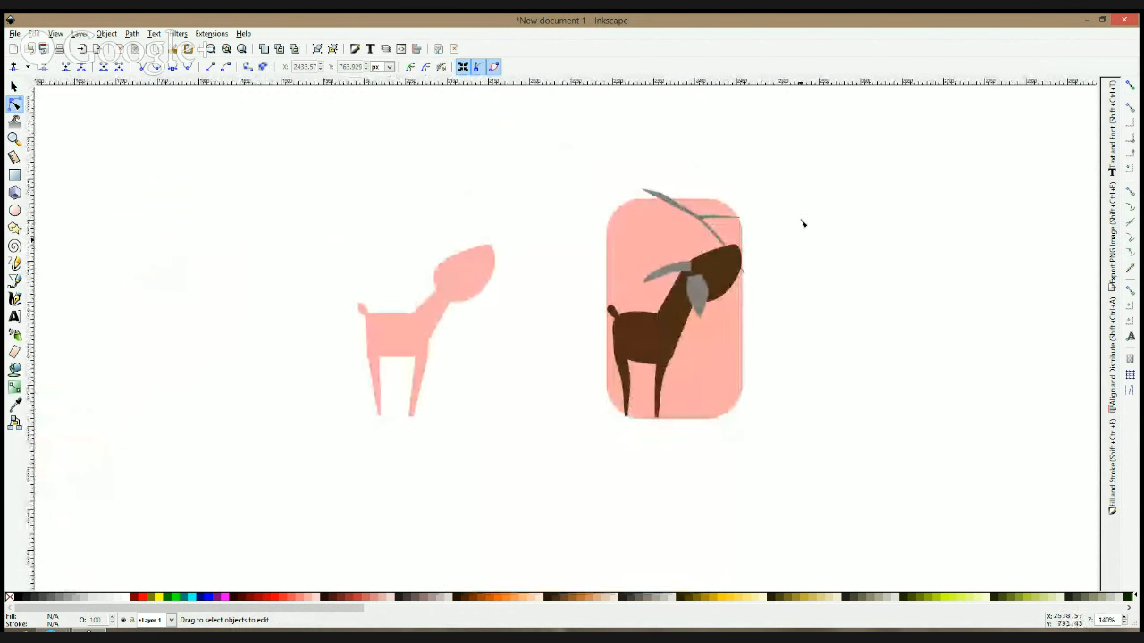
scroll(753, 238, "up", 3, "ctrl")
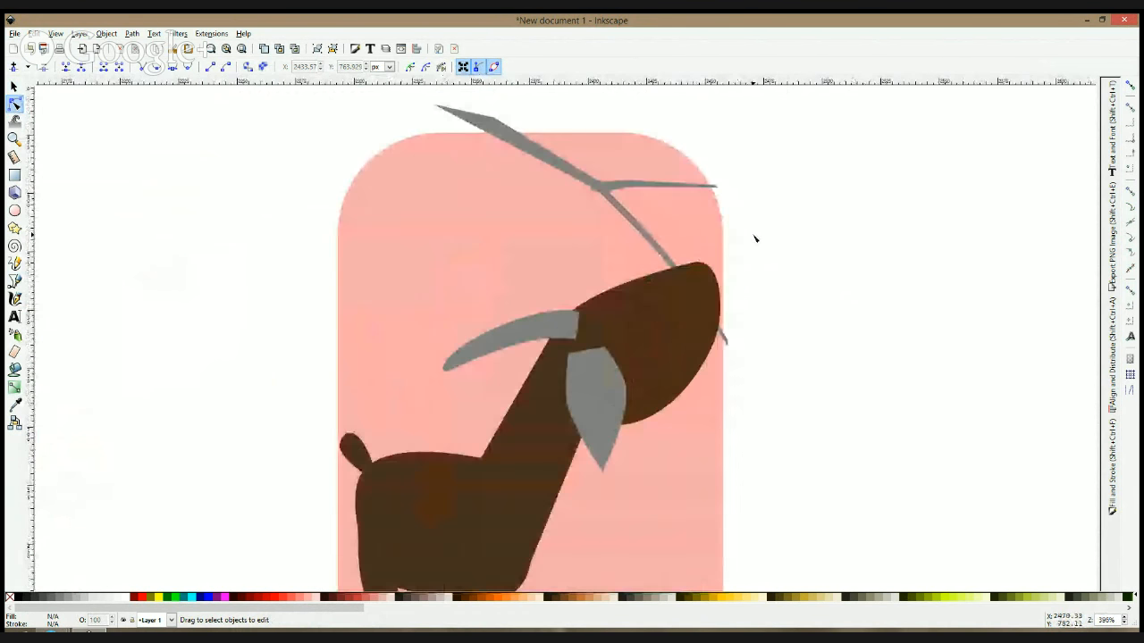
left_click(539, 273)
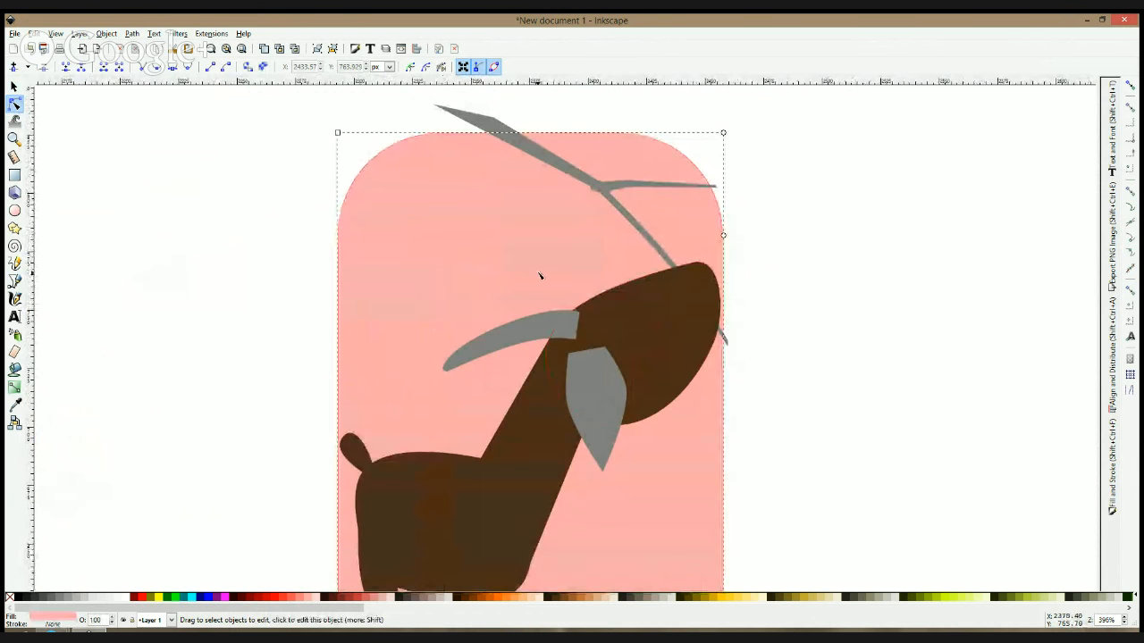
scroll(540, 275, "down", 2, "ctrl")
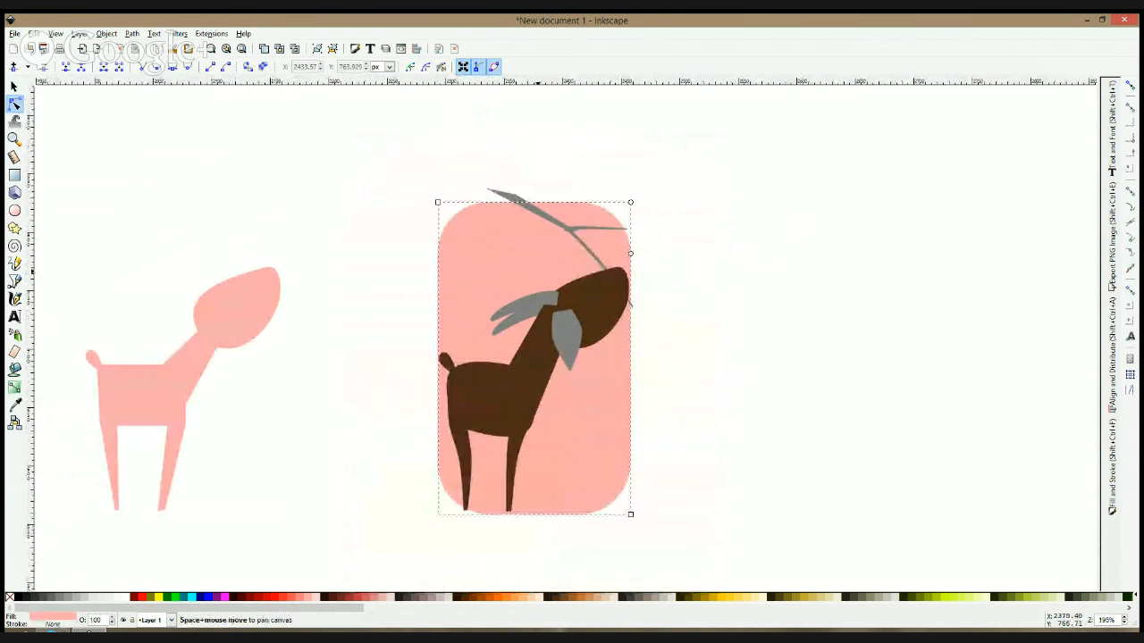
key("s")
key("Escape")
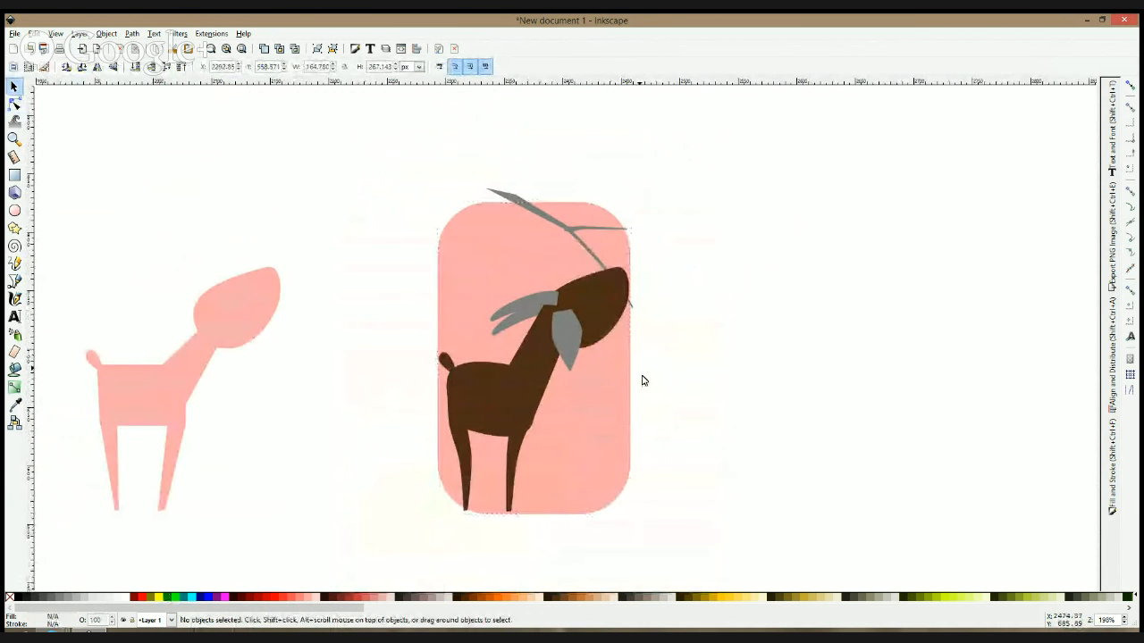
- Draw a circle about 23 px wide beside the goat and cut a concentric 15 px copy out of it to form a ring
scroll(593, 304, "up", 2, "ctrl")
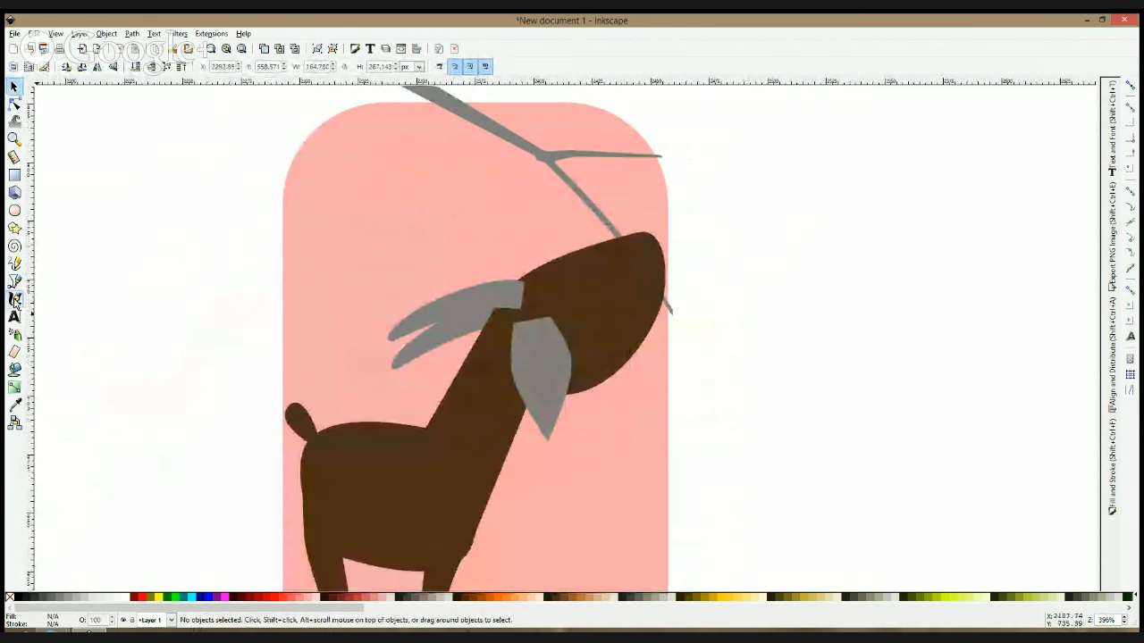
left_click(15, 210)
left_click_drag(711, 170, 771, 226)
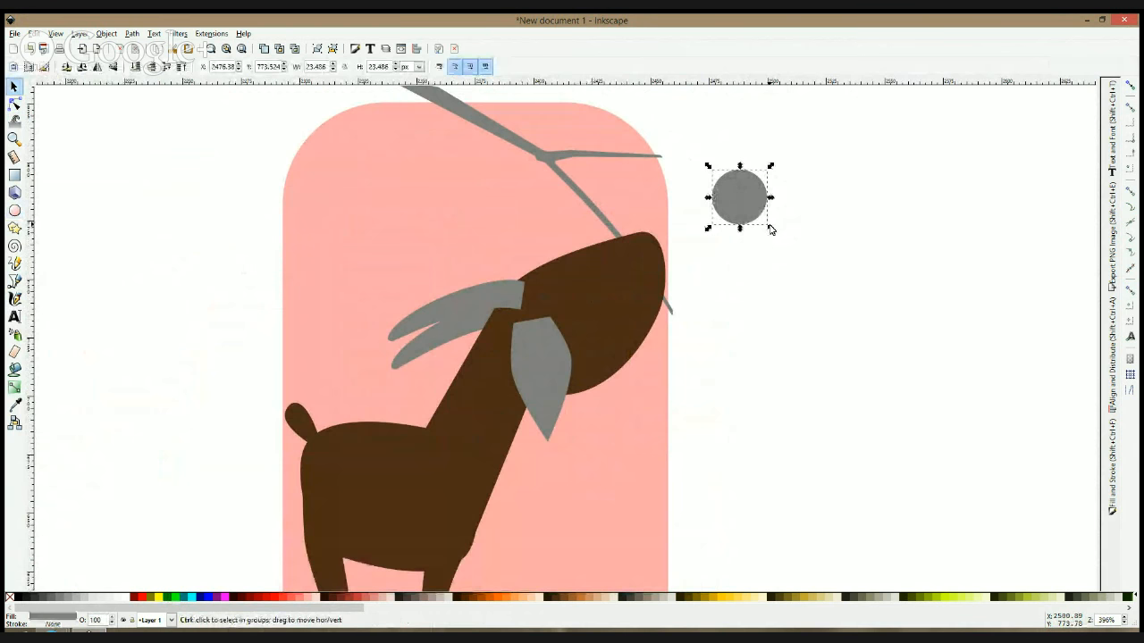
key("s")
left_click(485, 598)
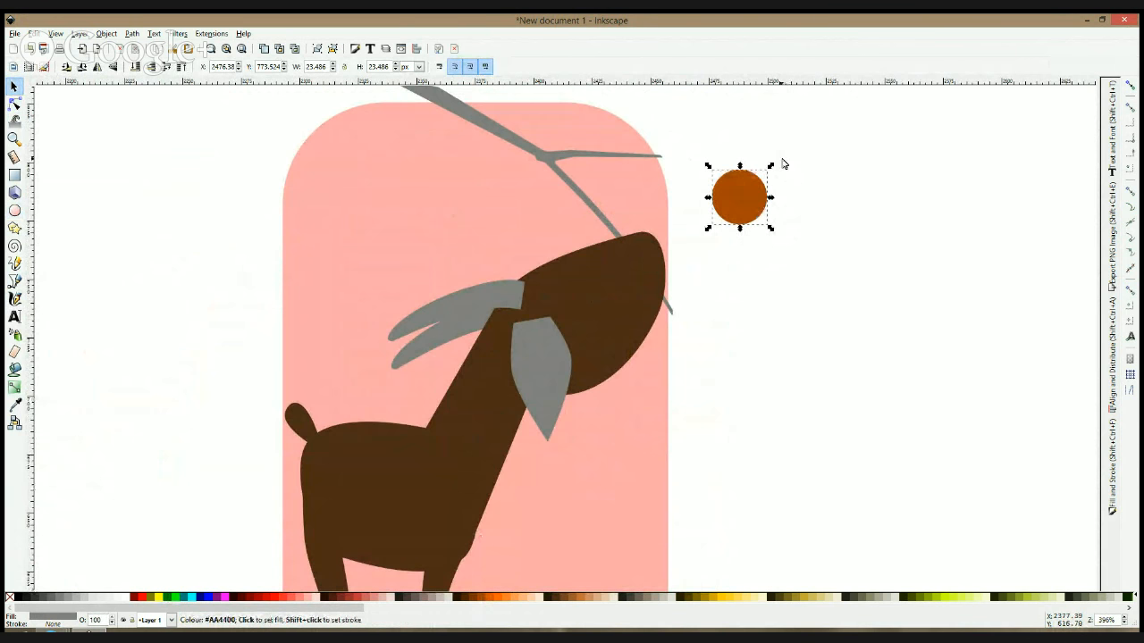
left_click_drag(771, 166, 762, 174)
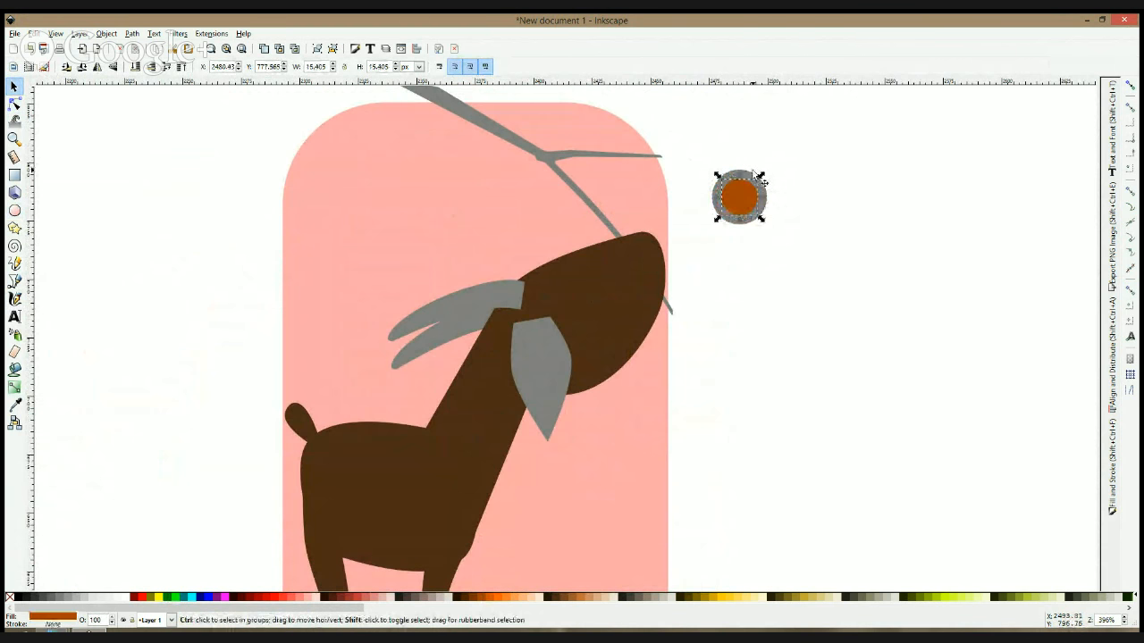
left_click(761, 179, "shift")
key("ctrl+minus")
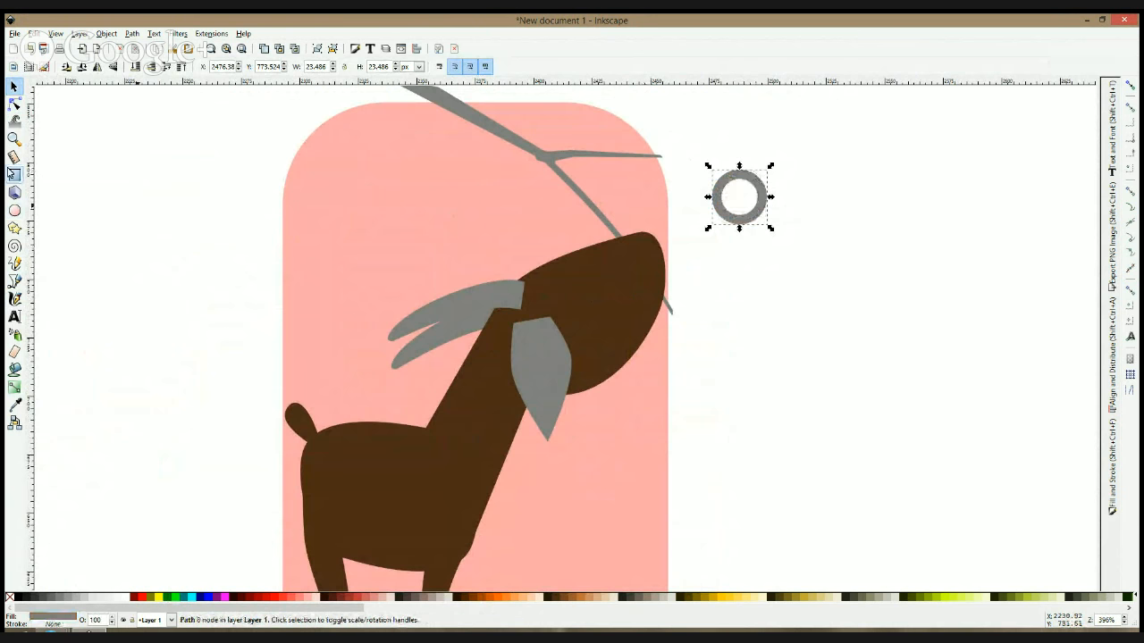
- Draw a square-cornered rectangle about 57 by 23 px over the ring's upper half and subtract it, leaving a half ring
left_click(14, 176)
left_click_drag(690, 145, 825, 200)
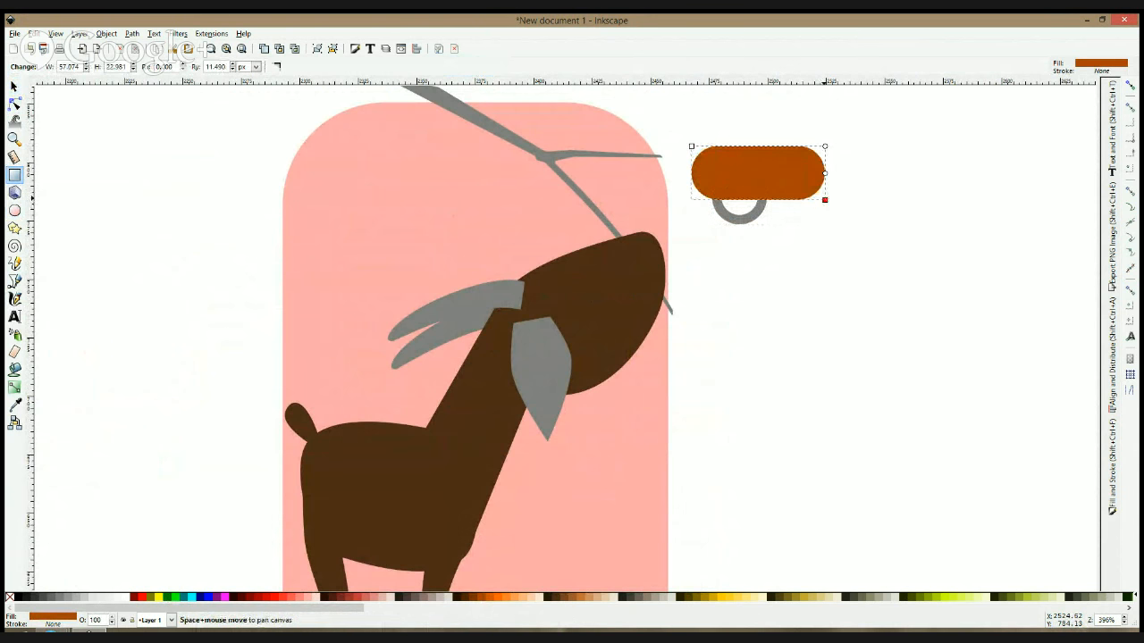
key("space")
left_click(276, 68)
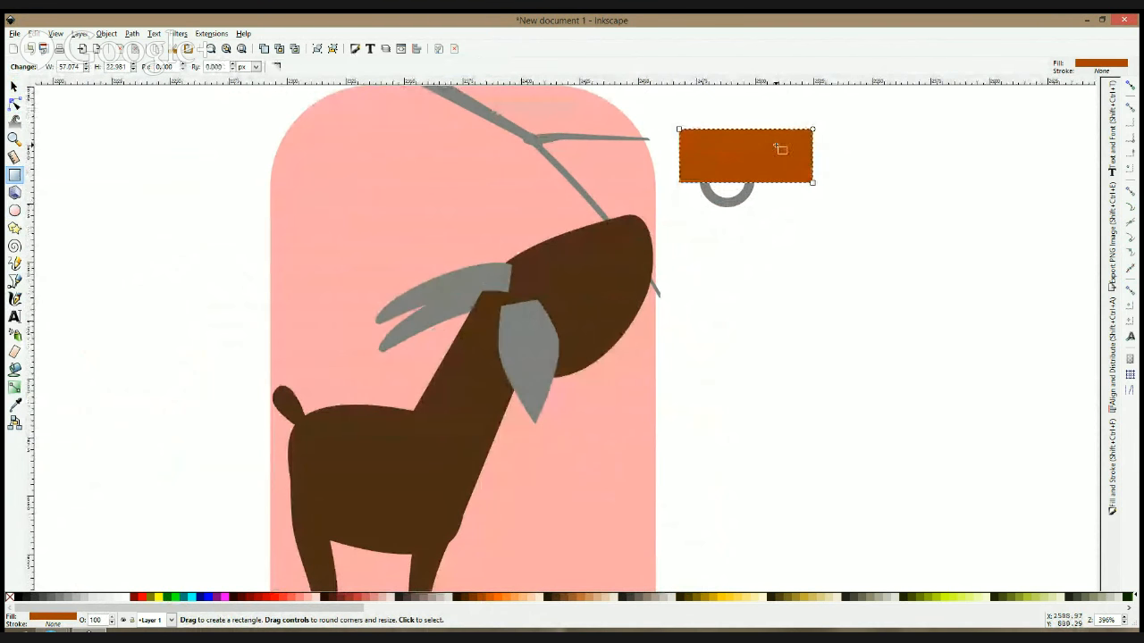
key("space")
left_click_drag(775, 144, 761, 142)
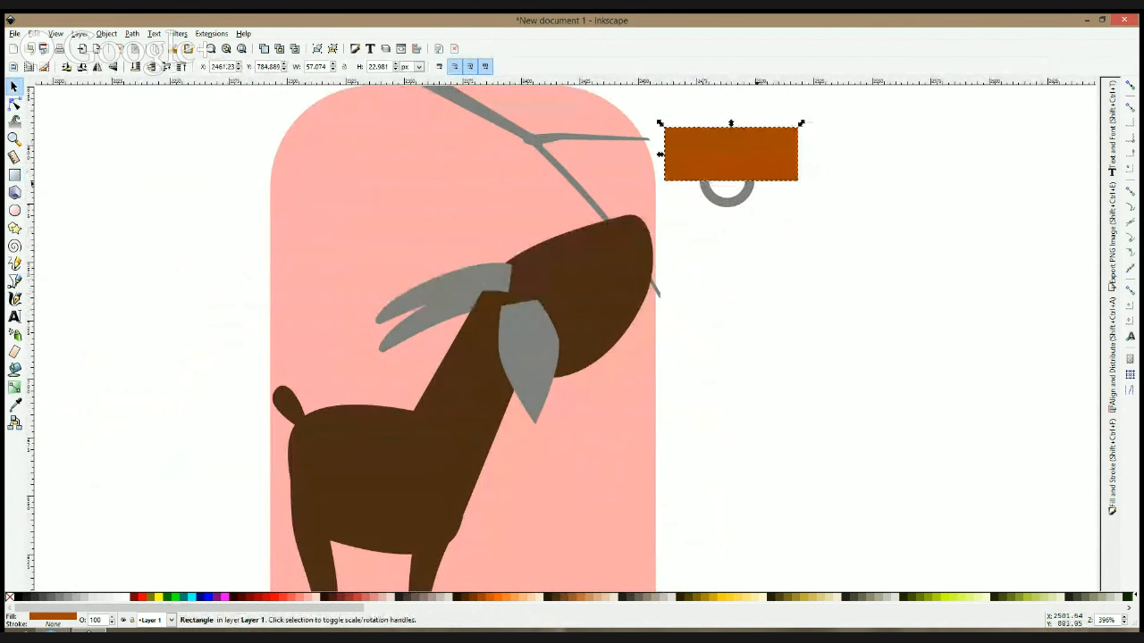
left_click(754, 195, "shift")
key("ctrl+minus")
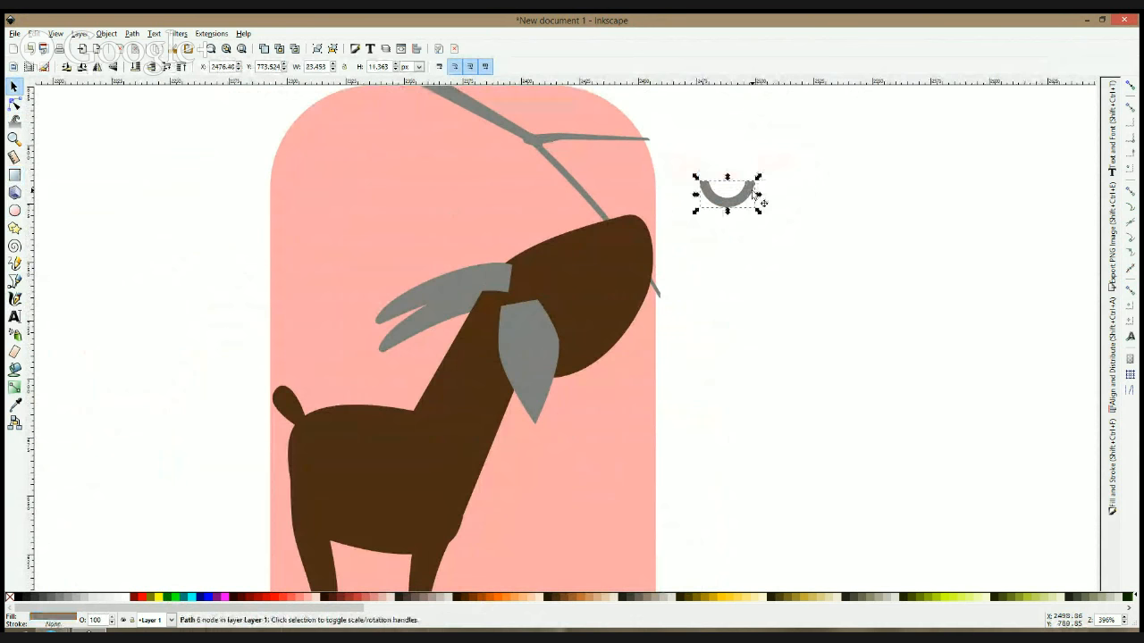
- Place the half ring on the goat's head as a closed eye, scaled down to about 17 px wide and tilted to follow the face
left_click_drag(753, 194, 569, 263)
left_click(577, 266)
left_click(578, 259)
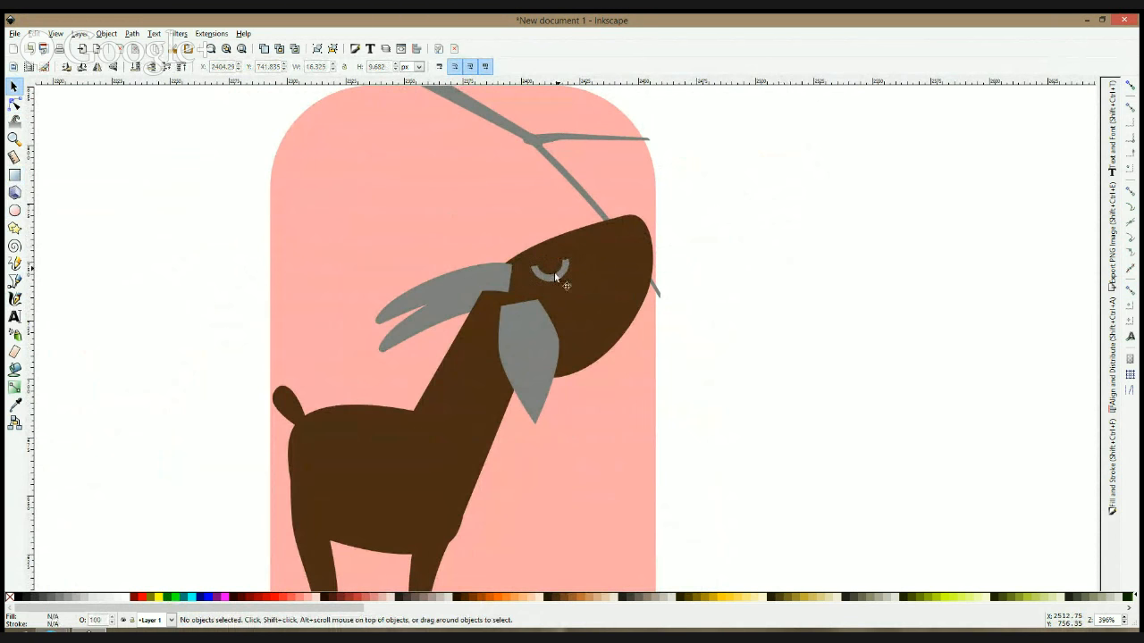
scroll(552, 277, "up", 2)
left_click(582, 254)
left_click(583, 254)
left_click_drag(590, 237, 592, 234)
left_click_drag(578, 274, 581, 280)
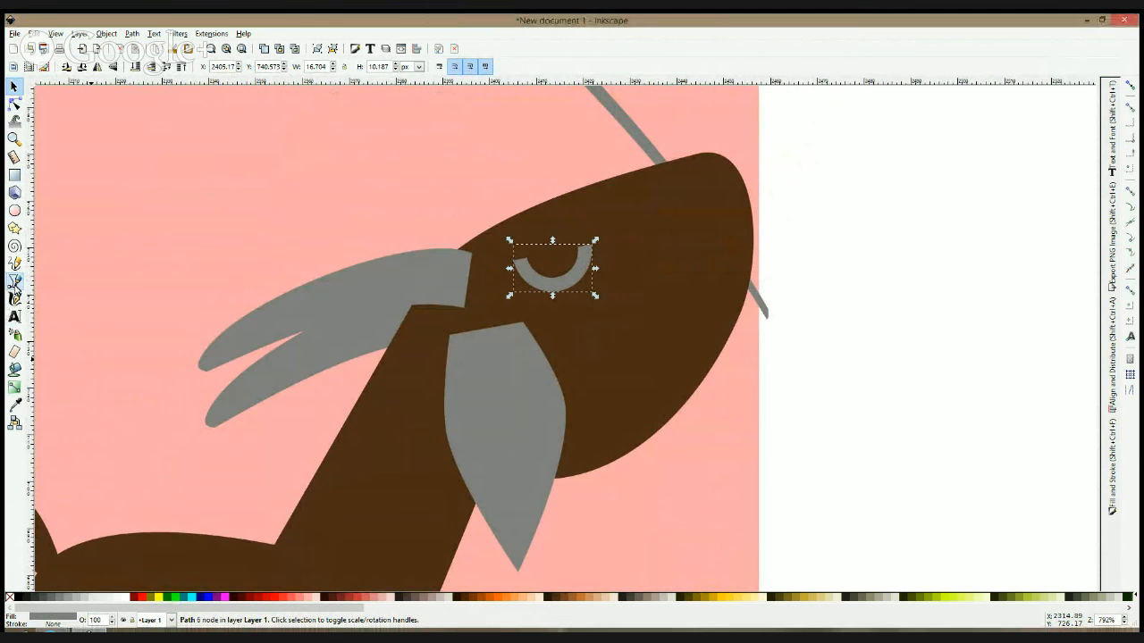
- Draw a thin closed wedge for the mouth, running from beyond the snout to the middle of the goat's head
left_click(14, 281)
left_click(809, 247)
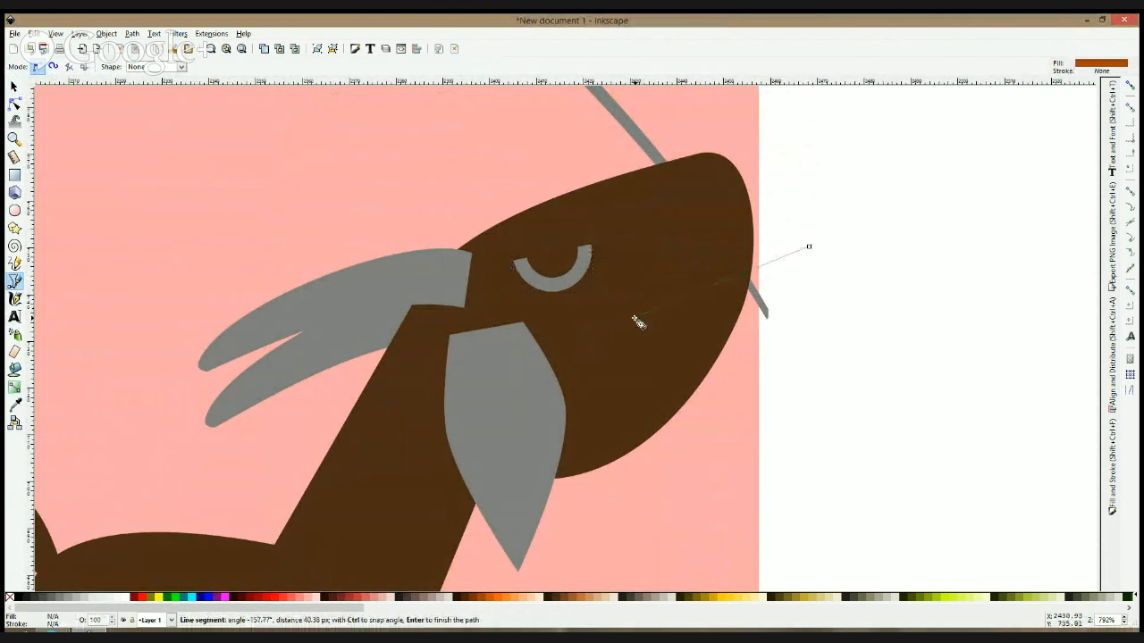
left_click(633, 317)
left_click(798, 276)
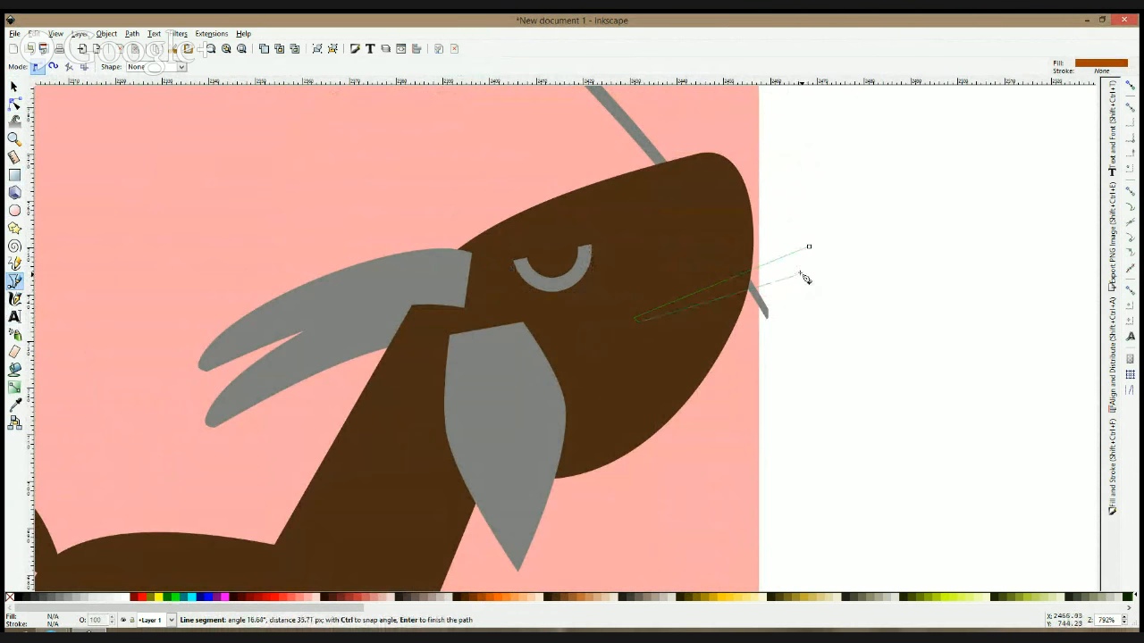
left_click(809, 247)
- Bend the long edges of the mouth wedge into an upward smile curve and adjust its corner inside the head
key("n")
mouse_move(724, 309)
left_mouse_down()
mouse_move(728, 327)
mouse_move(739, 312)
left_mouse_up()
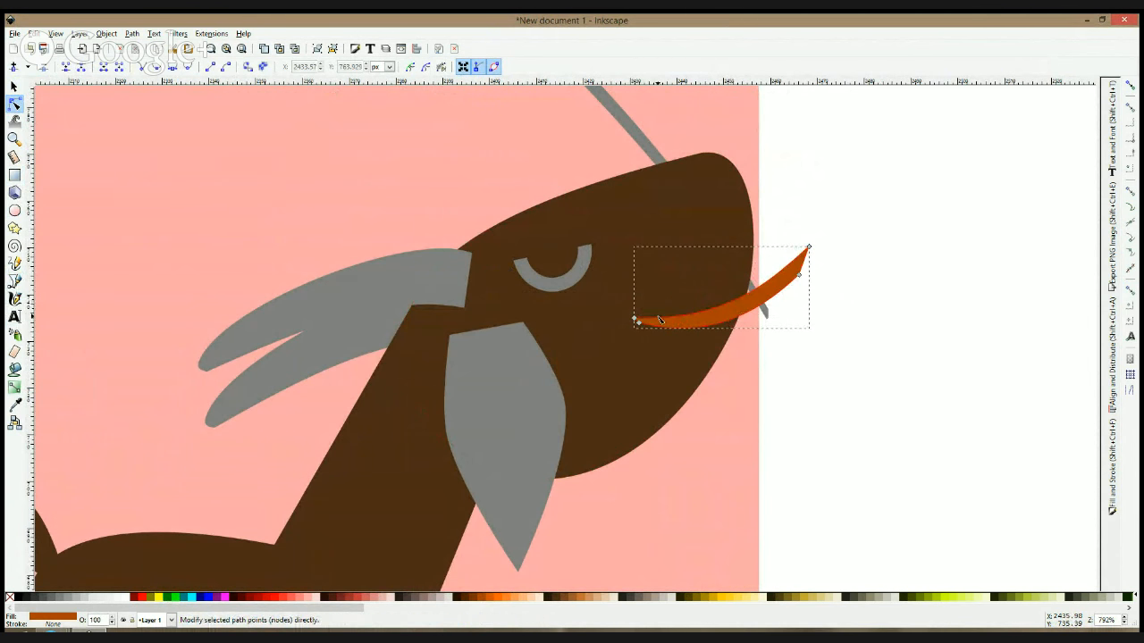
left_click(636, 323)
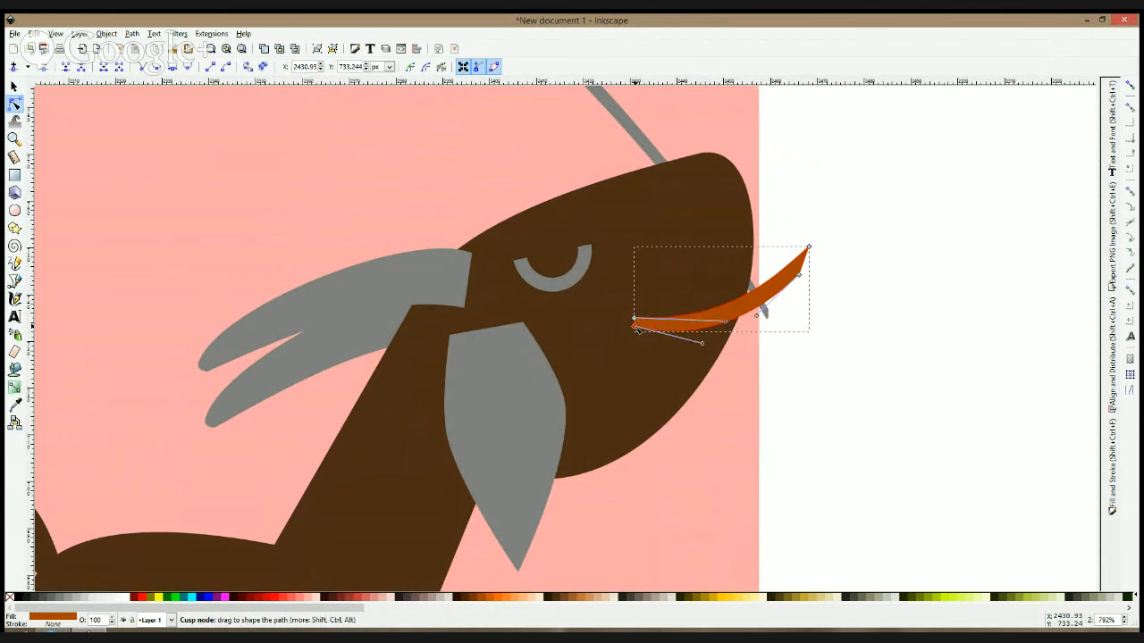
- Bring a copy of the goat's head to the front and intersect it with the mouth, trimming the smile at the snout
key("s")
left_click(709, 278)
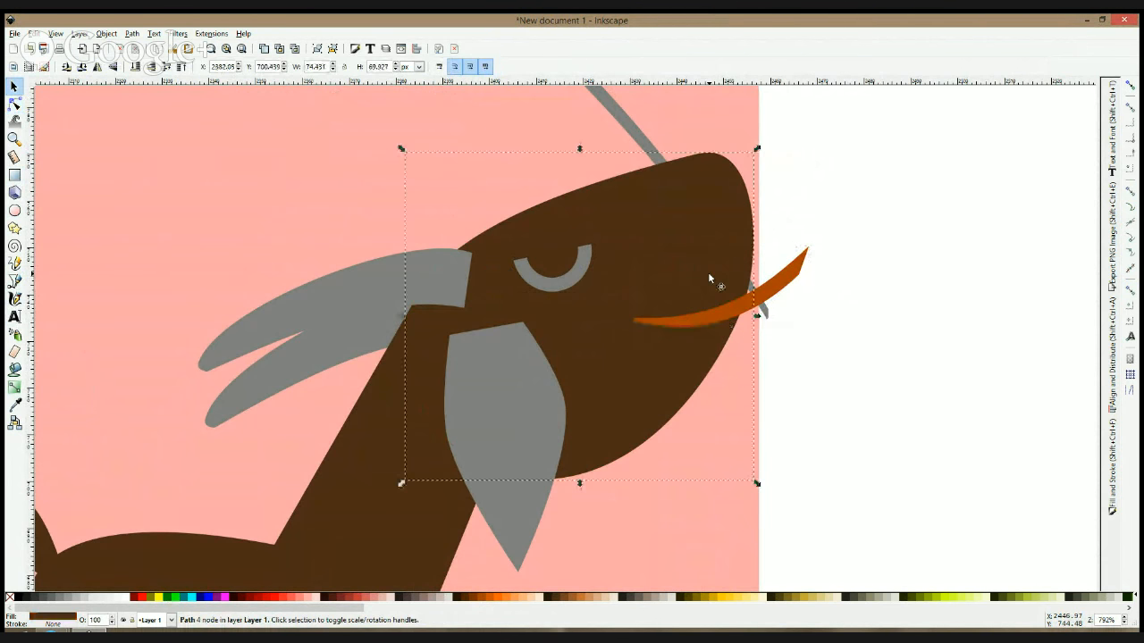
key("Home")
key("n")
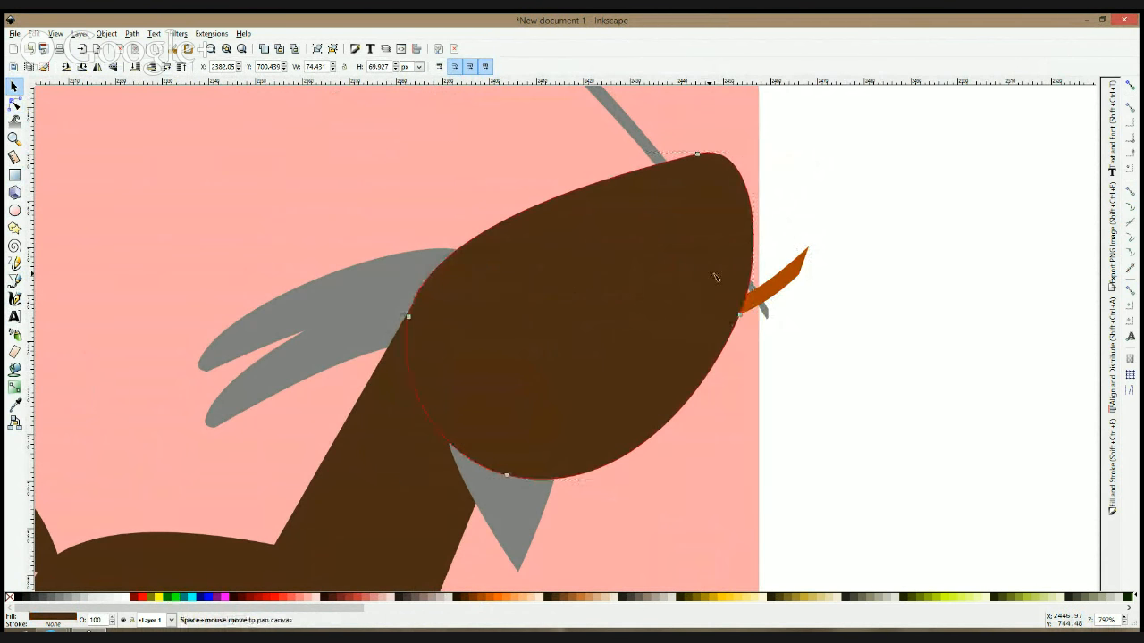
key("s")
left_click(790, 282, "shift")
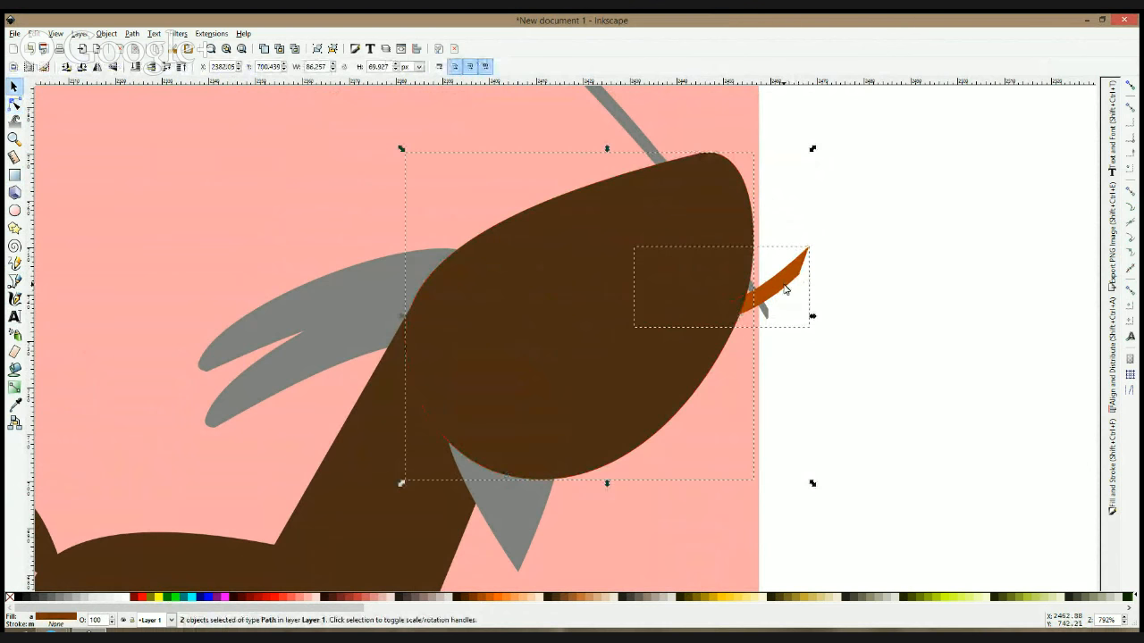
key("ctrl+asterisk")
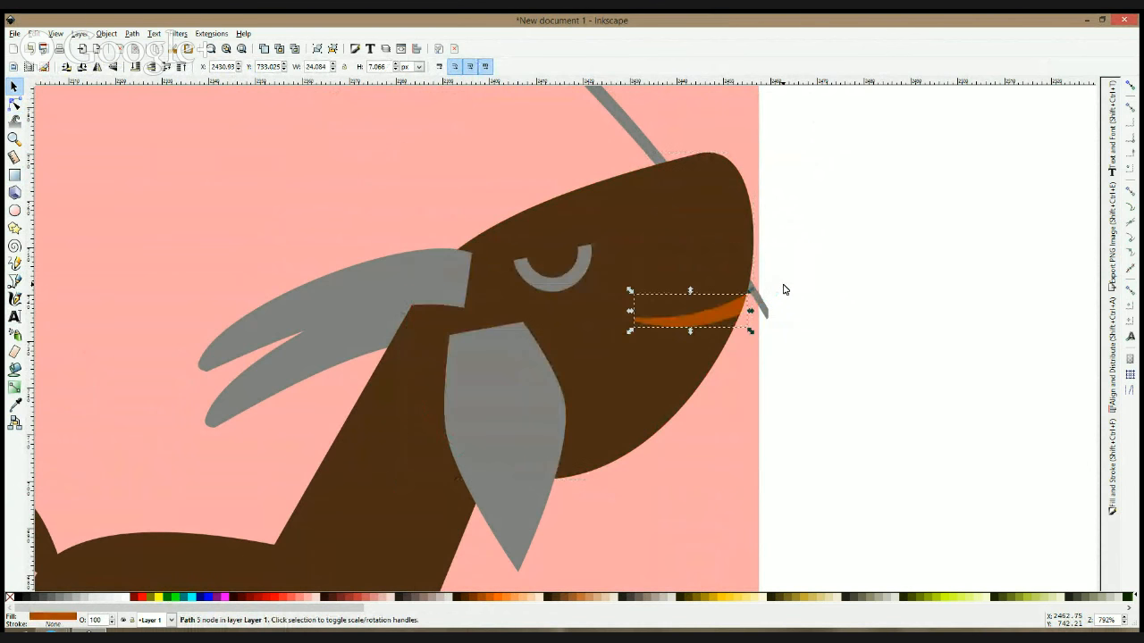
left_click(784, 290)
scroll(784, 290, "down", 5)
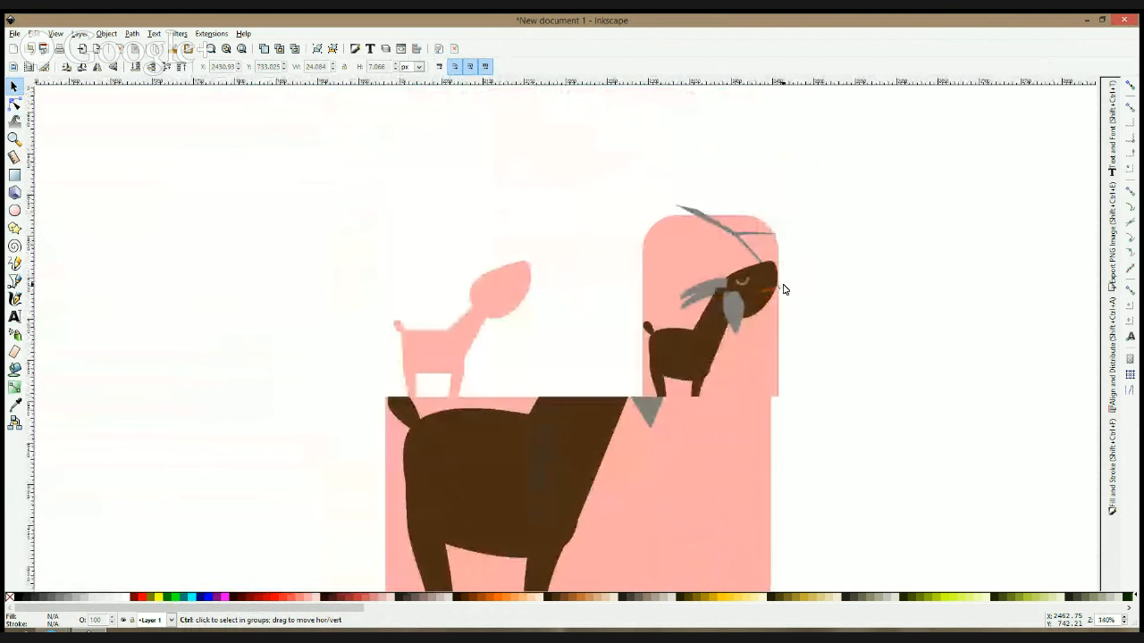
scroll(782, 289, "up", 2)
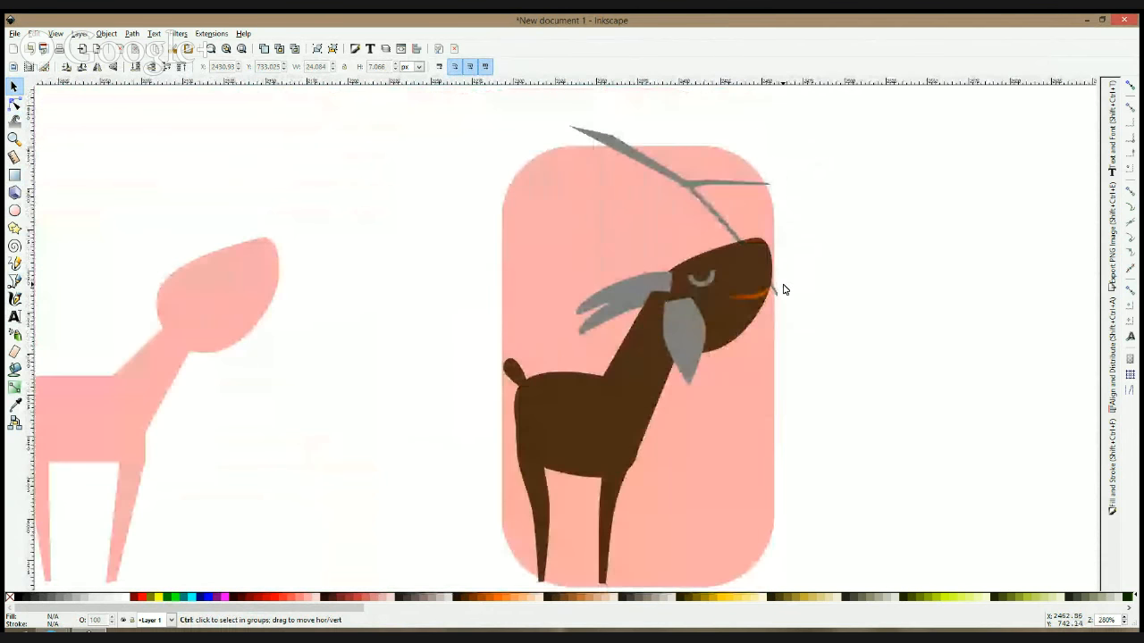
- Move the brown goat with its branch off the pink backdrop and place the backdrop on the far side of the pink goat
left_click(706, 283)
mouse_move(719, 279)
left_mouse_down()
mouse_move(733, 279)
mouse_move(709, 291)
mouse_move(719, 265)
mouse_move(705, 285)
left_mouse_up()
scroll(849, 327, "down", 2)
left_click_drag(873, 211, 653, 486)
left_click(712, 289, "shift")
left_click_drag(883, 345, 605, 322)
left_click_drag(514, 268, 469, 266)
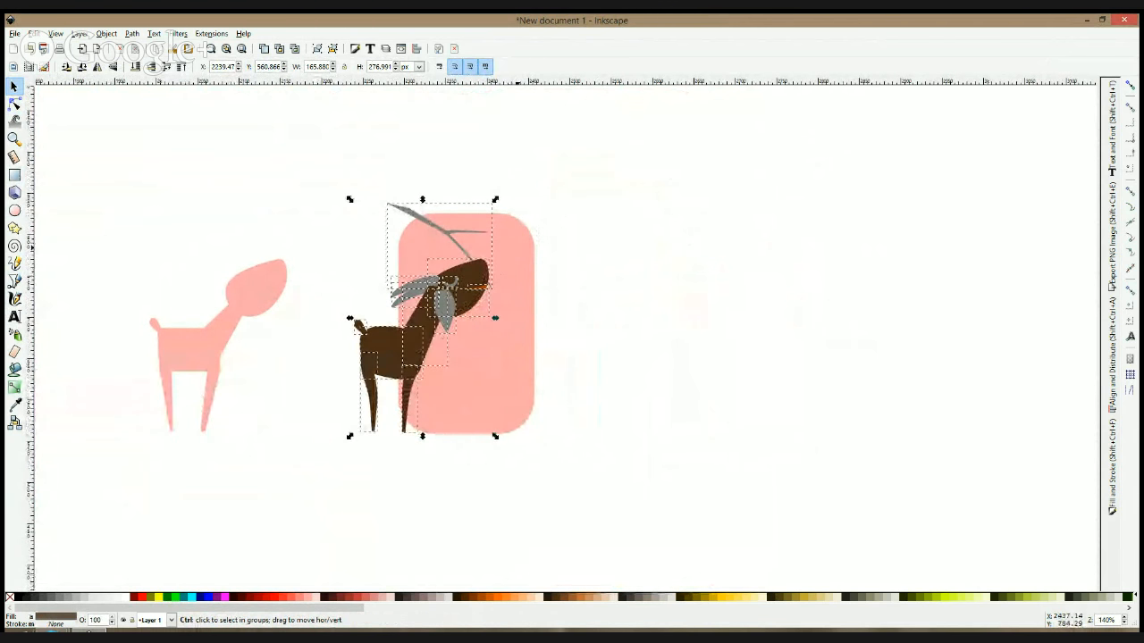
left_click(514, 322)
left_click_drag(514, 322, 63, 319)
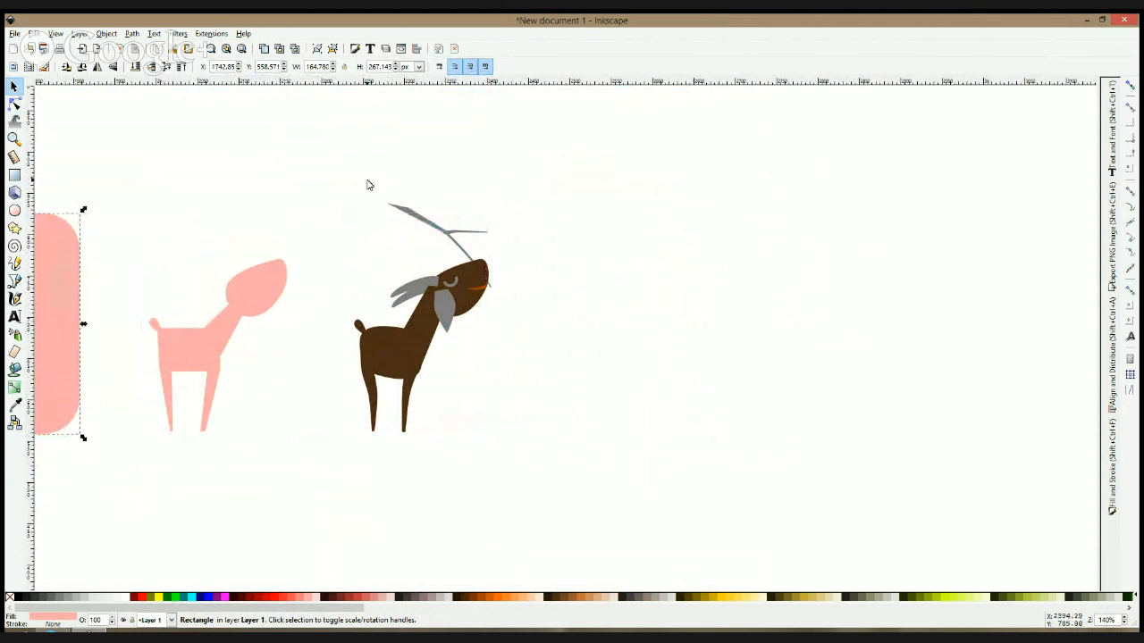
- Duplicate the whole brown goat with its branch and place the copy beside the original
left_click_drag(314, 179, 519, 500)
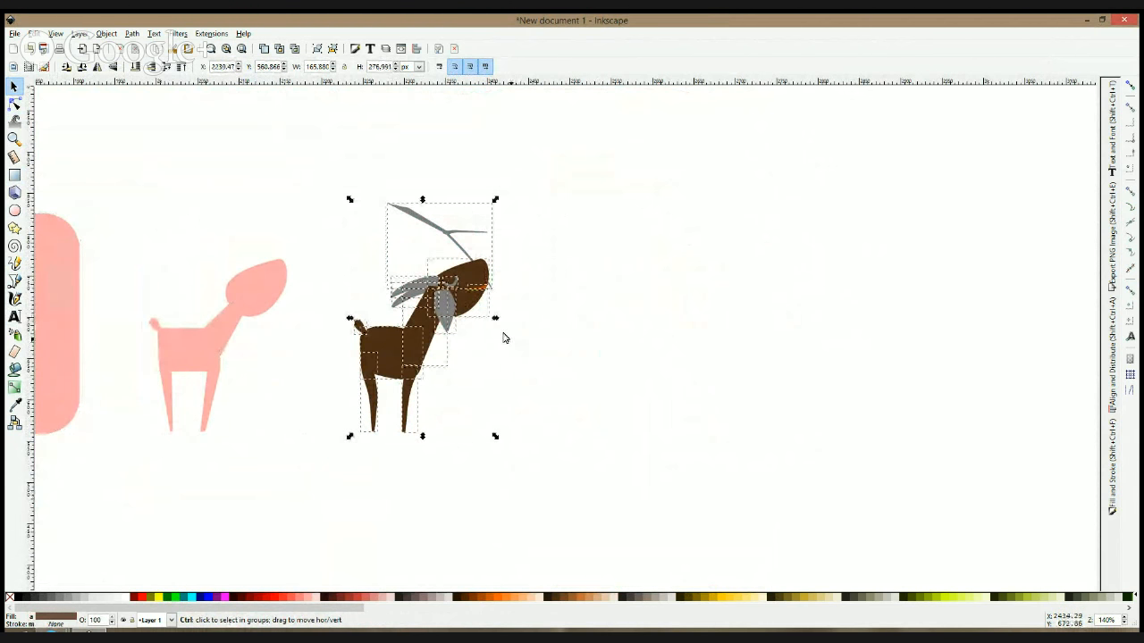
key("ctrl+d")
left_click_drag(464, 282, 649, 282)
left_click(783, 228)
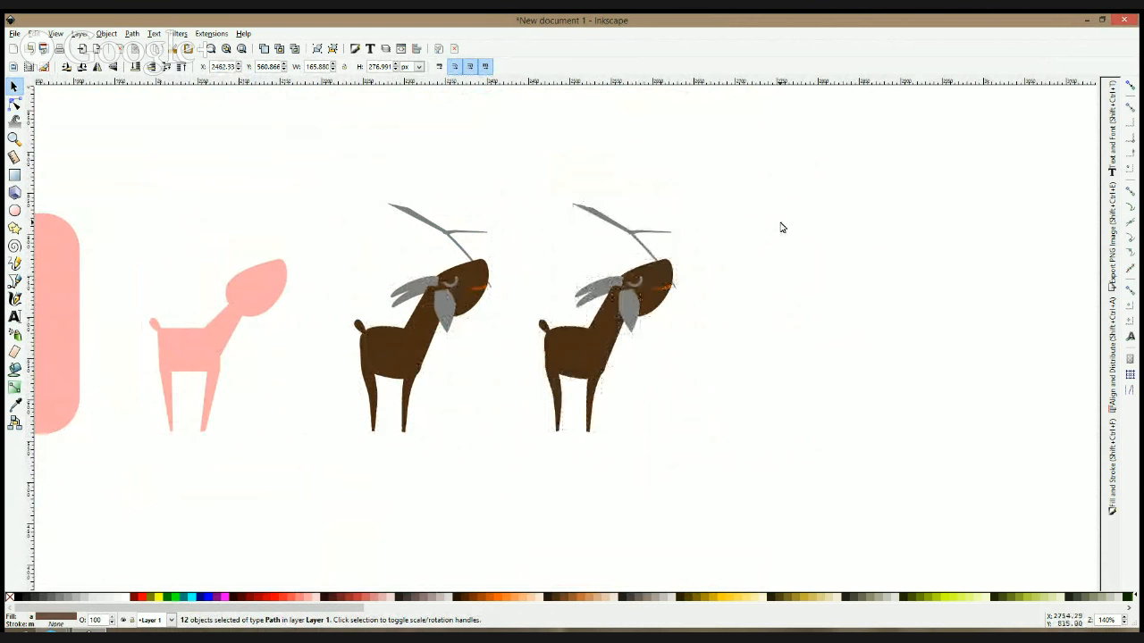
- Set the document's background color to dark grey in the document properties
left_click(13, 176)
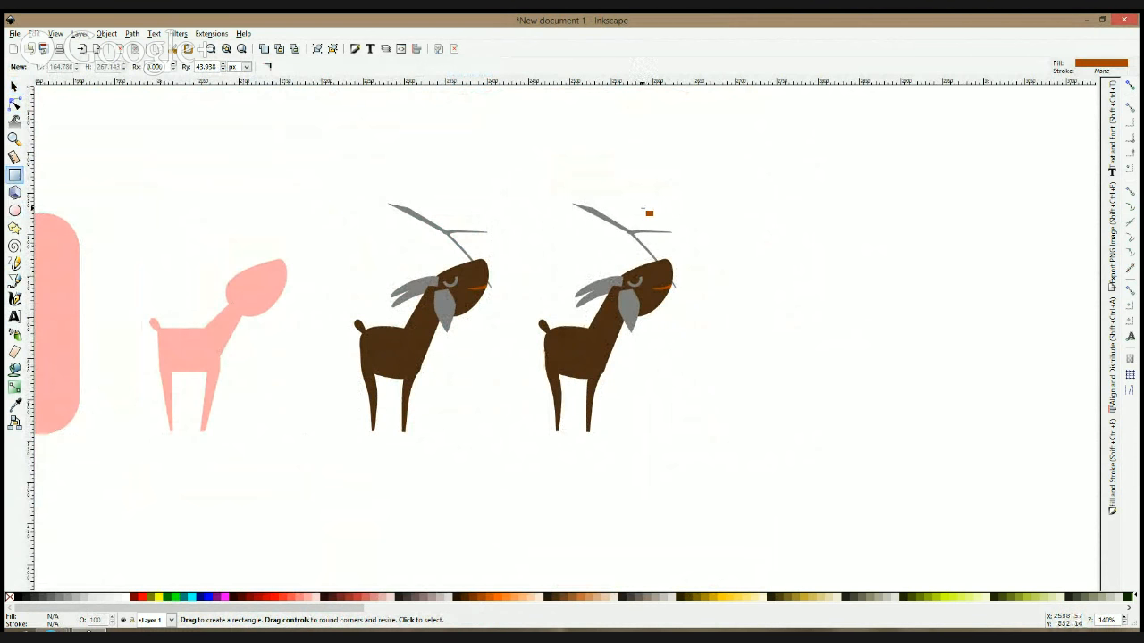
left_click(13, 34)
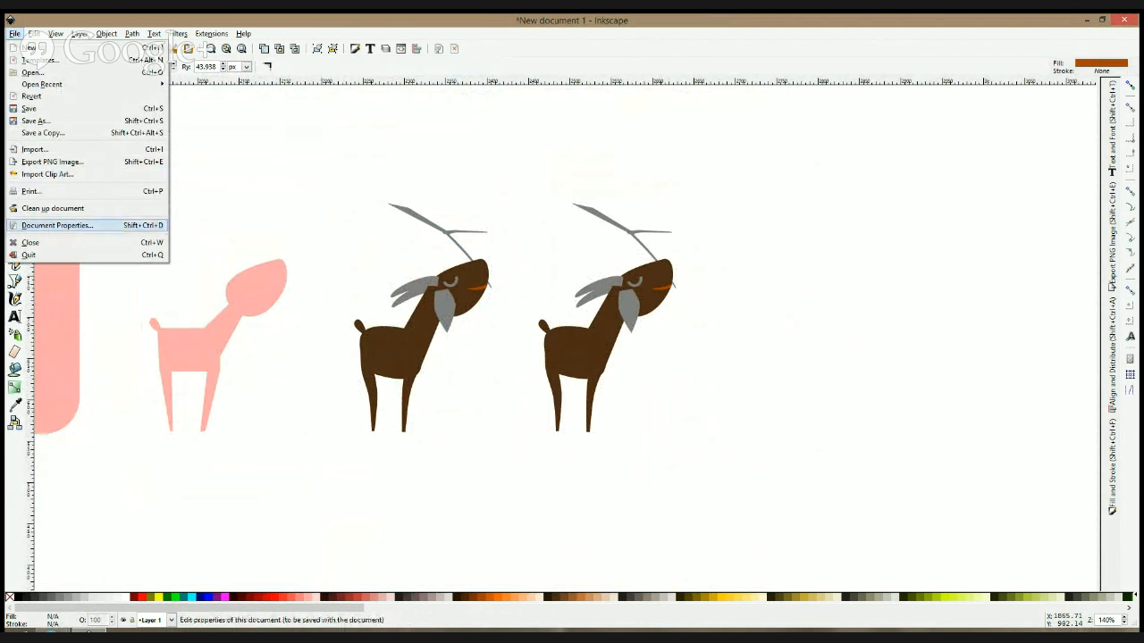
left_click(67, 226)
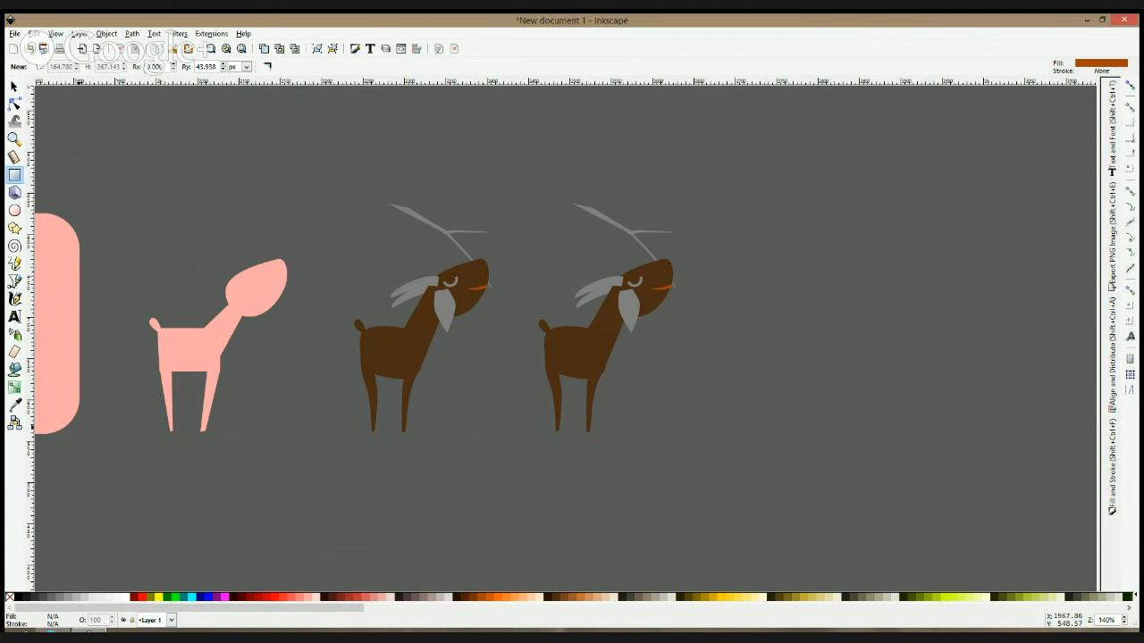
- Recolor the goat copy's head, neck, body, legs and tail white
left_click(15, 86)
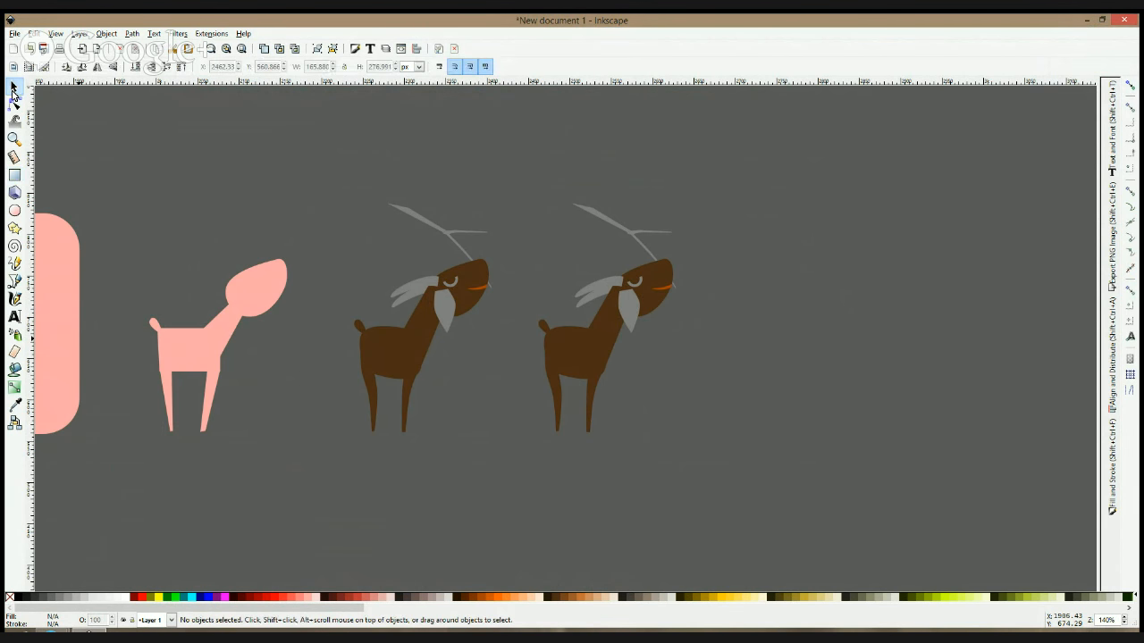
left_click(639, 279)
left_click(608, 319, "shift")
left_click(545, 327, "shift")
left_click(545, 327, "shift")
left_click(554, 385, "shift")
left_click(562, 354, "shift")
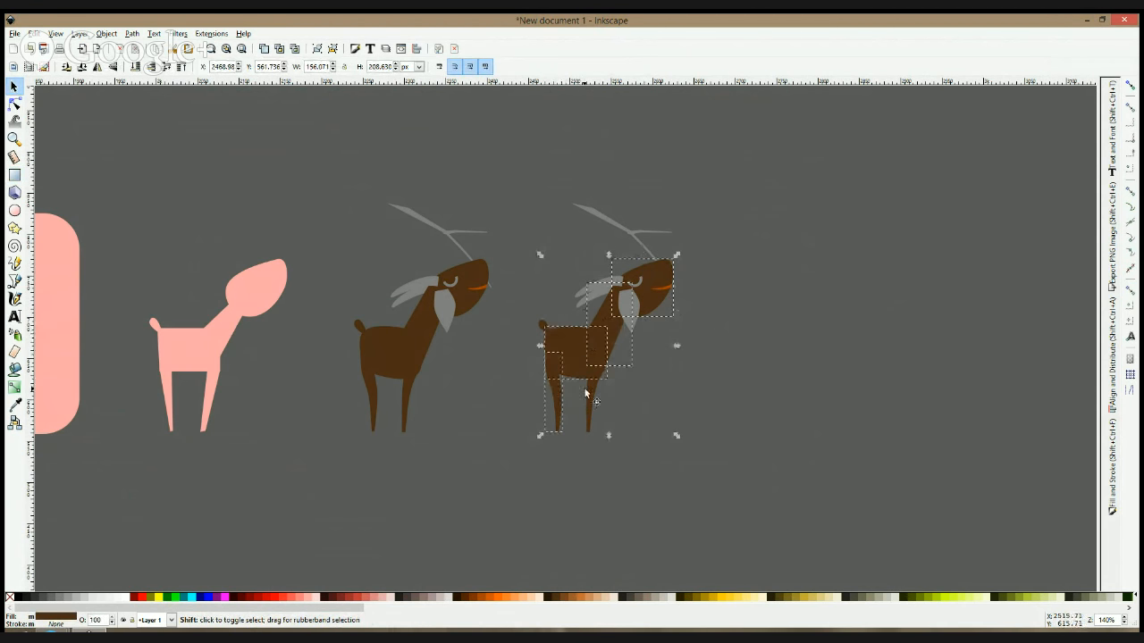
left_click(592, 397, "shift")
left_click(542, 325, "shift")
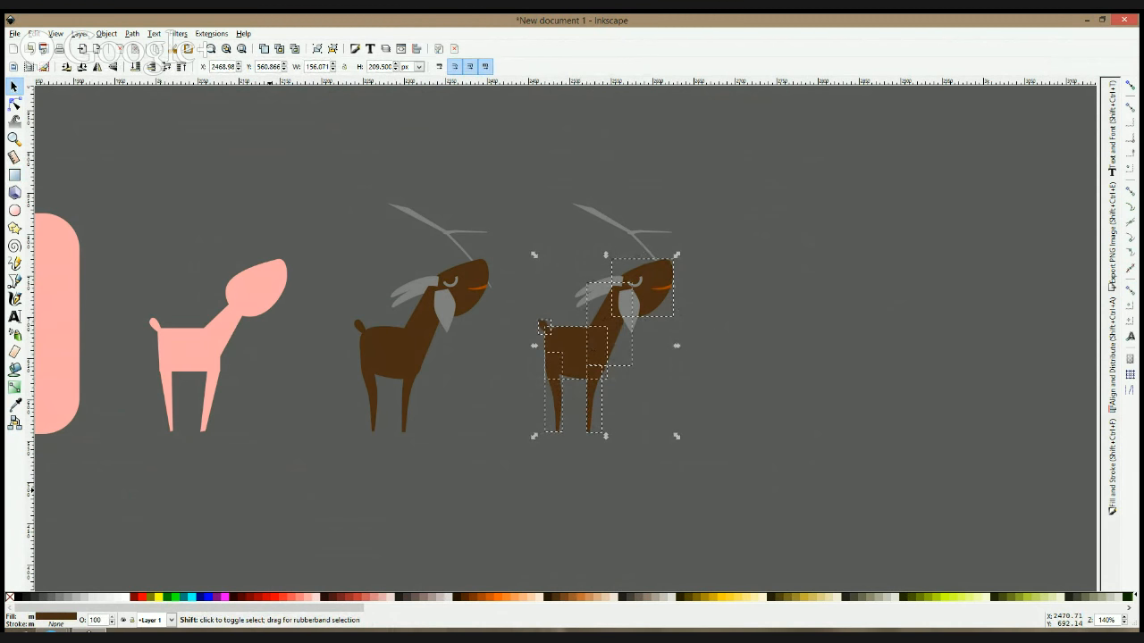
left_click(128, 598)
left_click(704, 320)
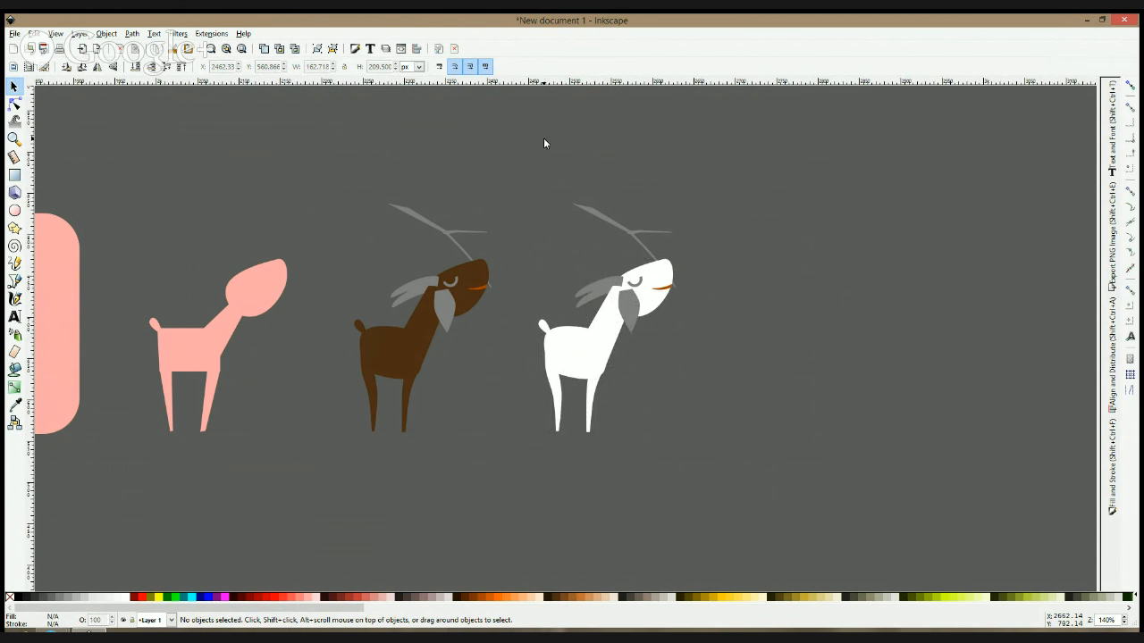
- Fill both horns of the white goat with the brown sampled from the original goat
scroll(646, 305, "up", 2, "ctrl")
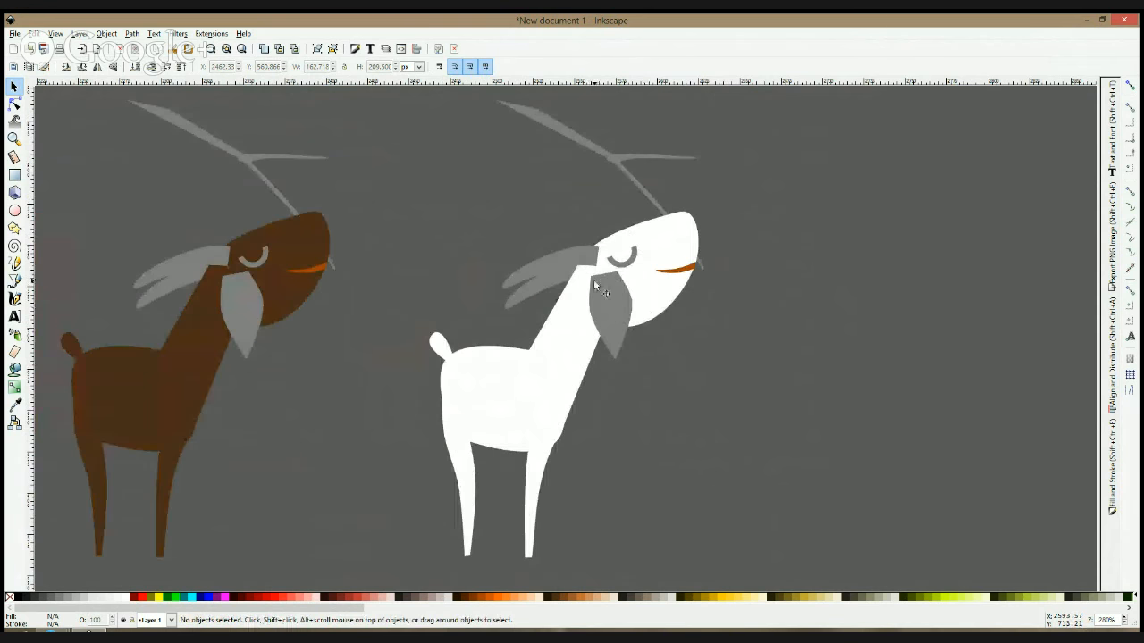
left_click(539, 279)
left_click(546, 264, "shift")
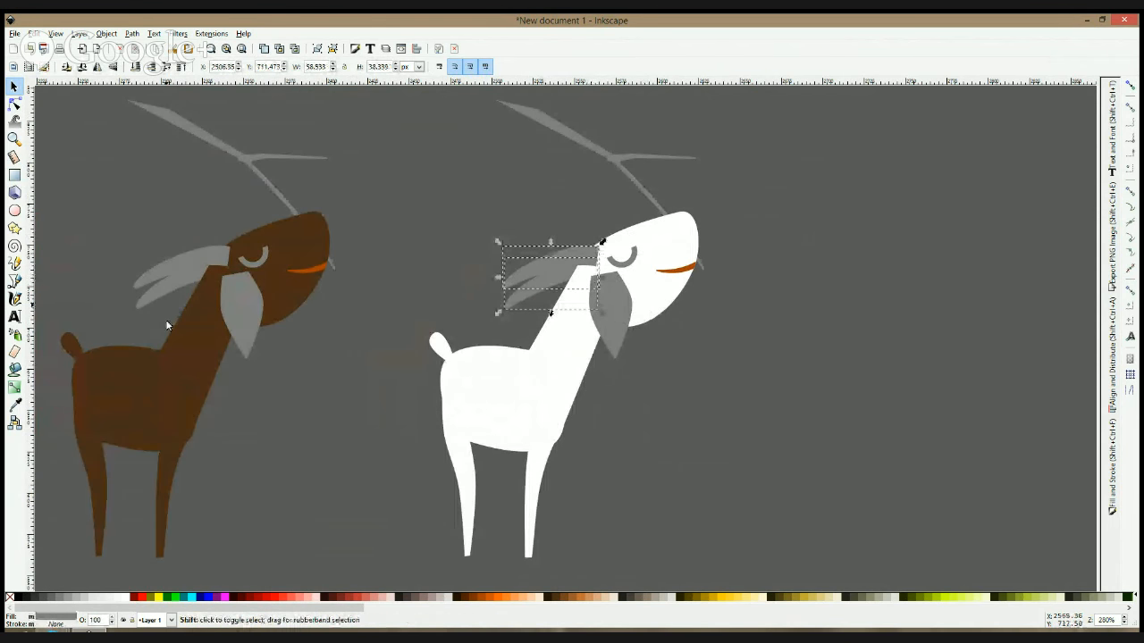
left_click(14, 405)
left_click_drag(264, 248, 275, 234)
key("s")
left_click(662, 246)
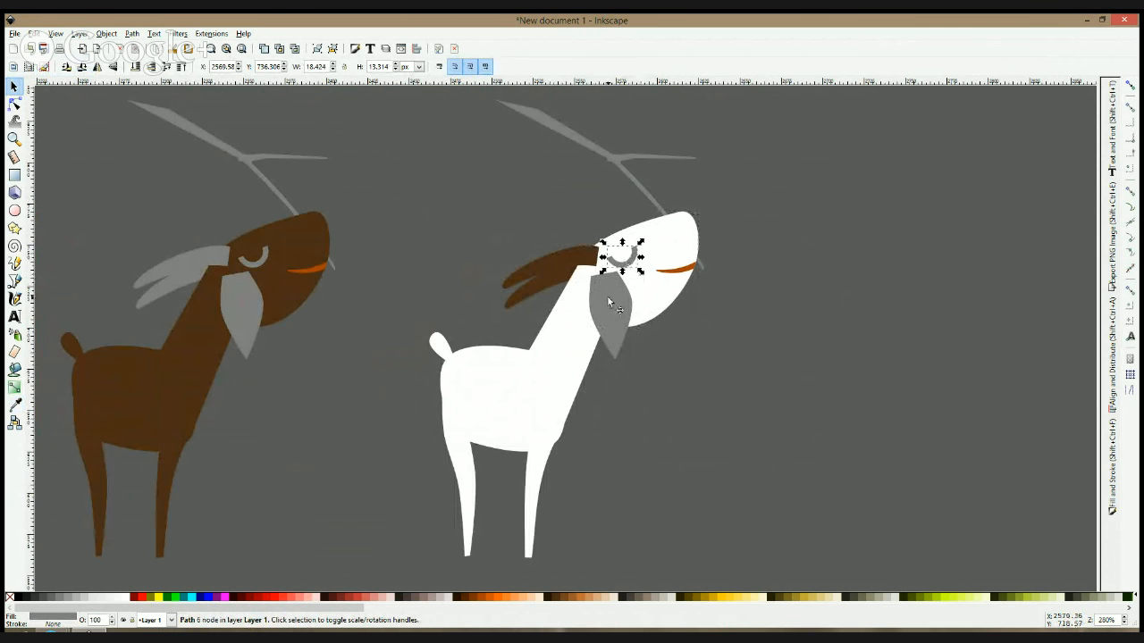
left_click(608, 302)
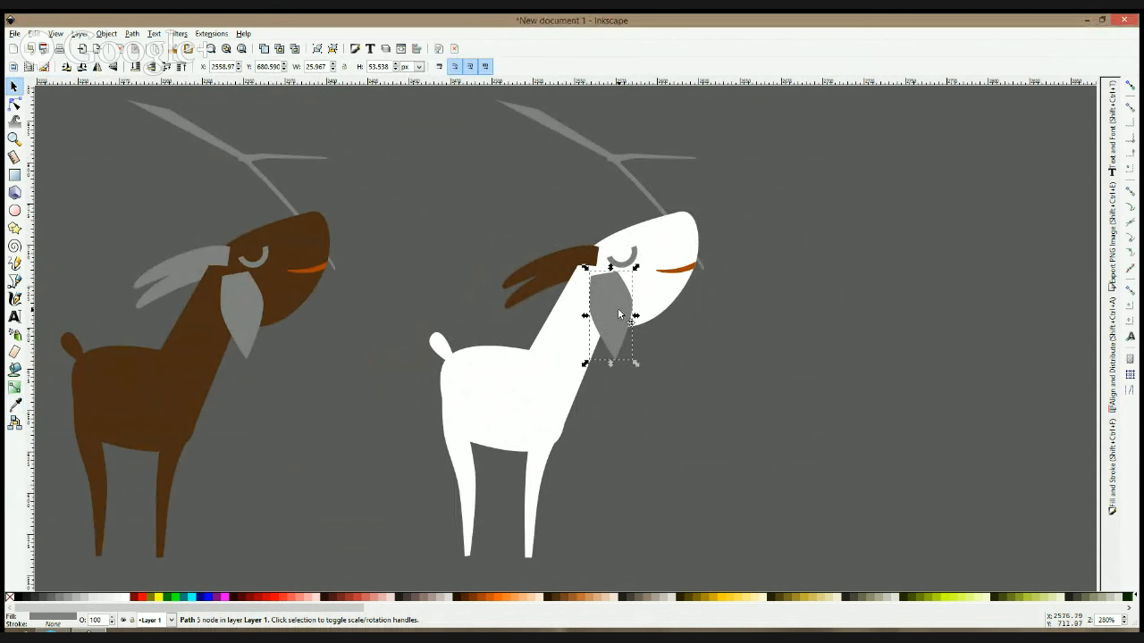
left_click_drag(619, 314, 630, 320)
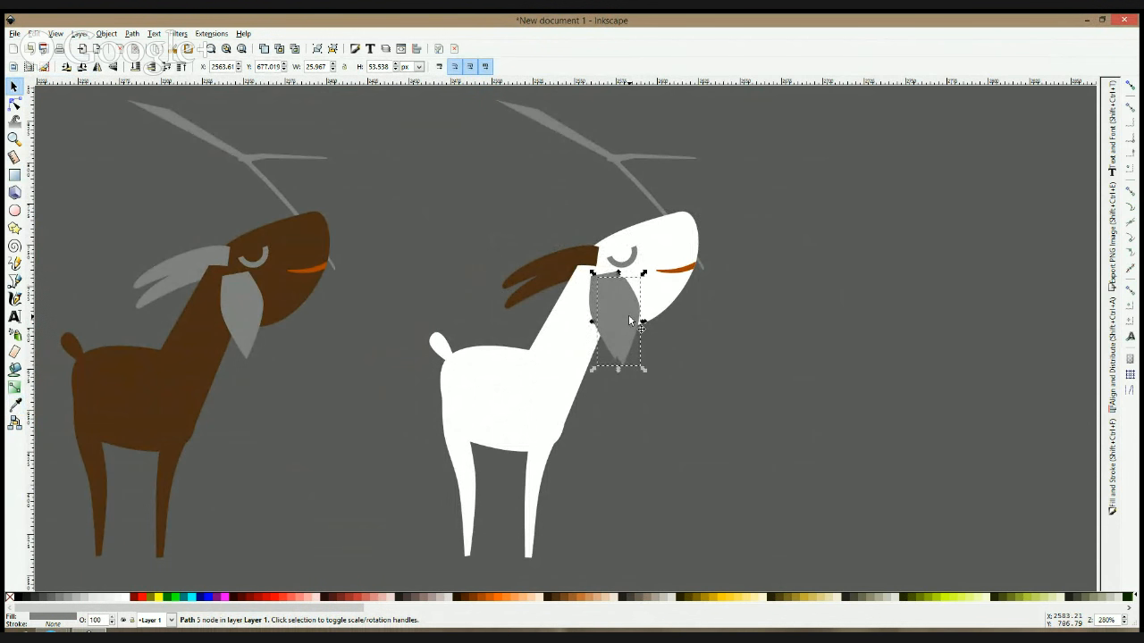
key("Delete")
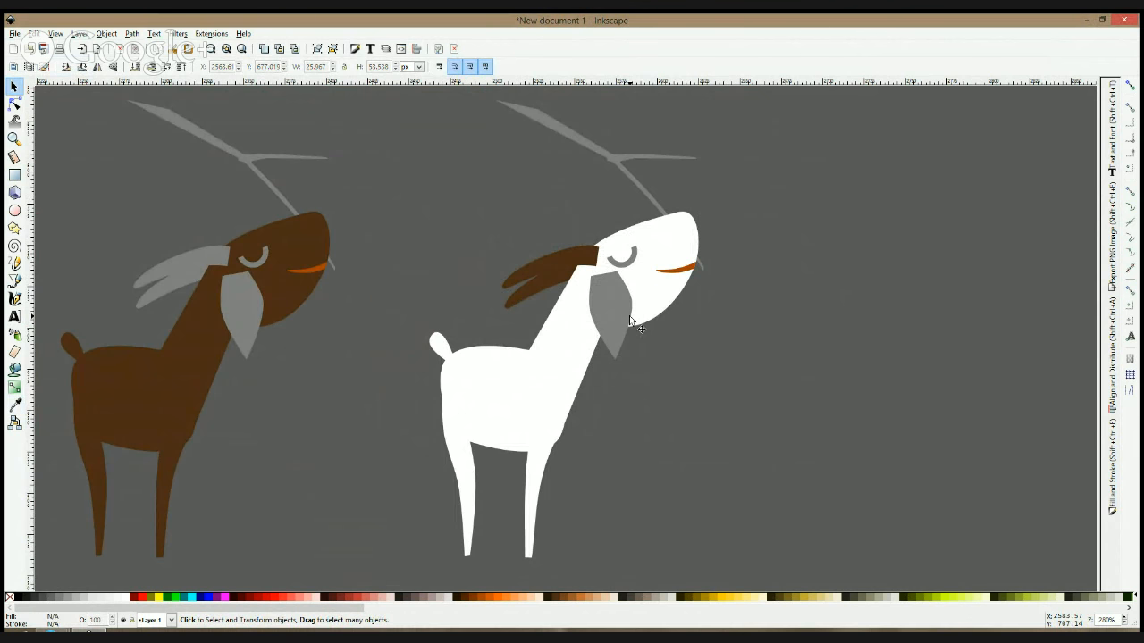
- Round the tip of the white goat's ear and add a node on its rear edge, pulled inward to slim the lower half
left_click(14, 104)
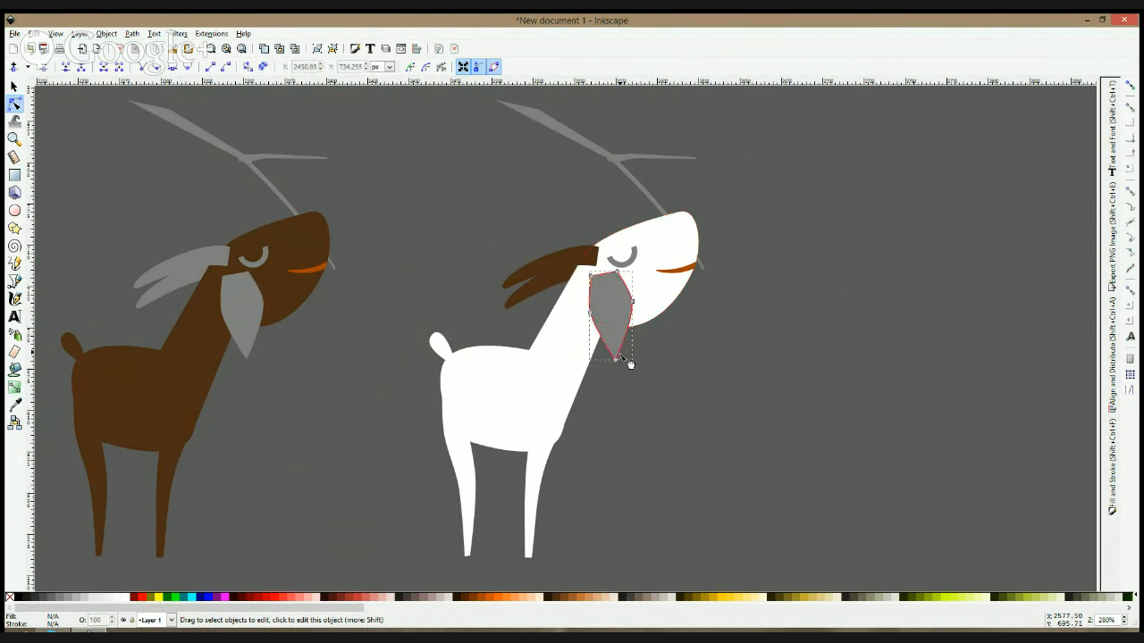
left_click(621, 361)
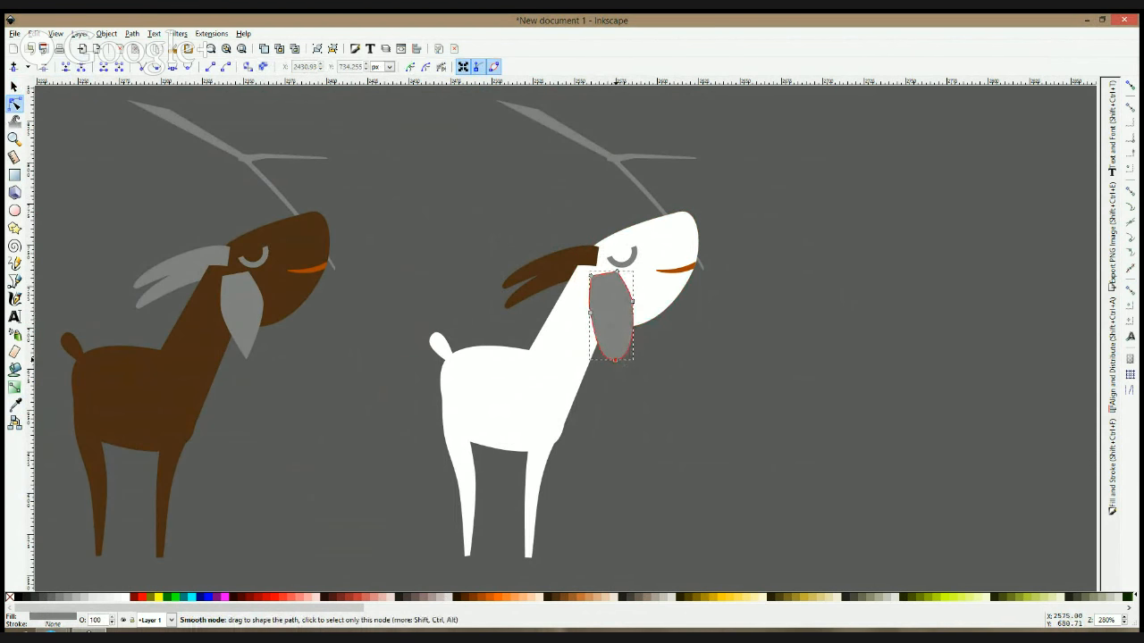
left_click(618, 360)
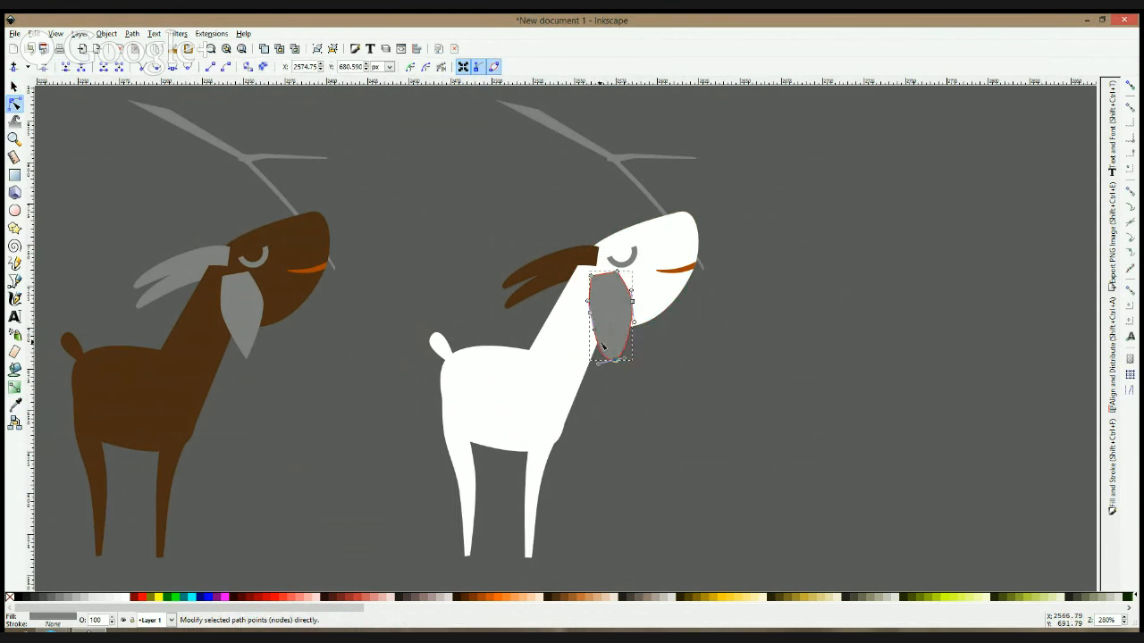
double_click(595, 336)
left_click_drag(595, 336, 600, 337)
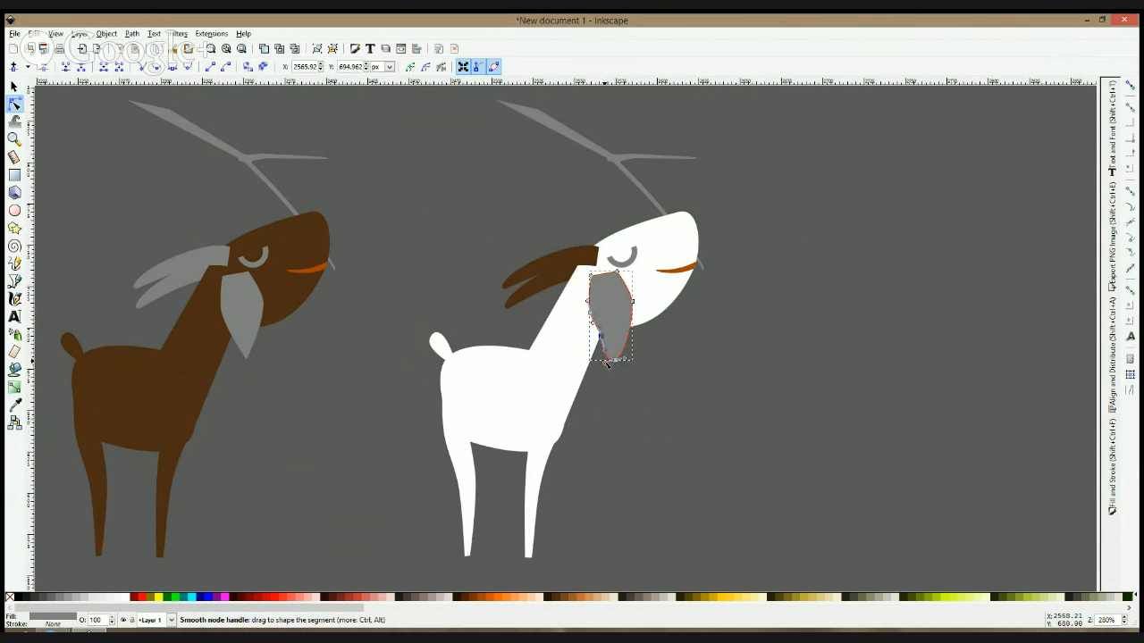
left_click_drag(606, 362, 609, 363)
left_click(630, 413)
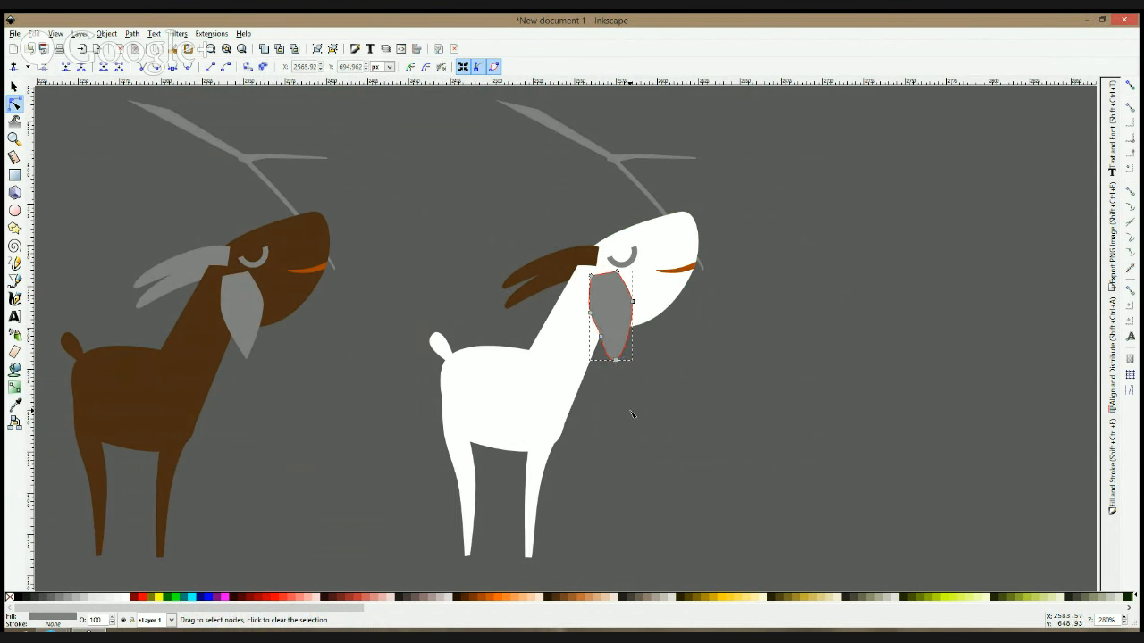
- Shift the white goat's reshaped ear about 4 px towards the back of the neck
left_click(601, 309)
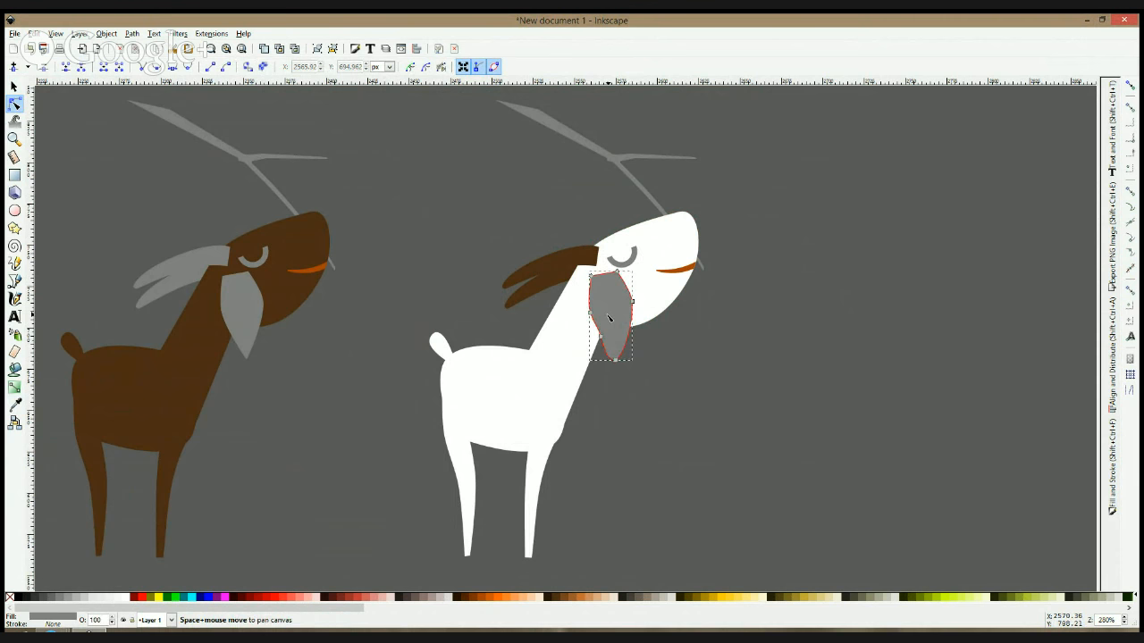
key("s")
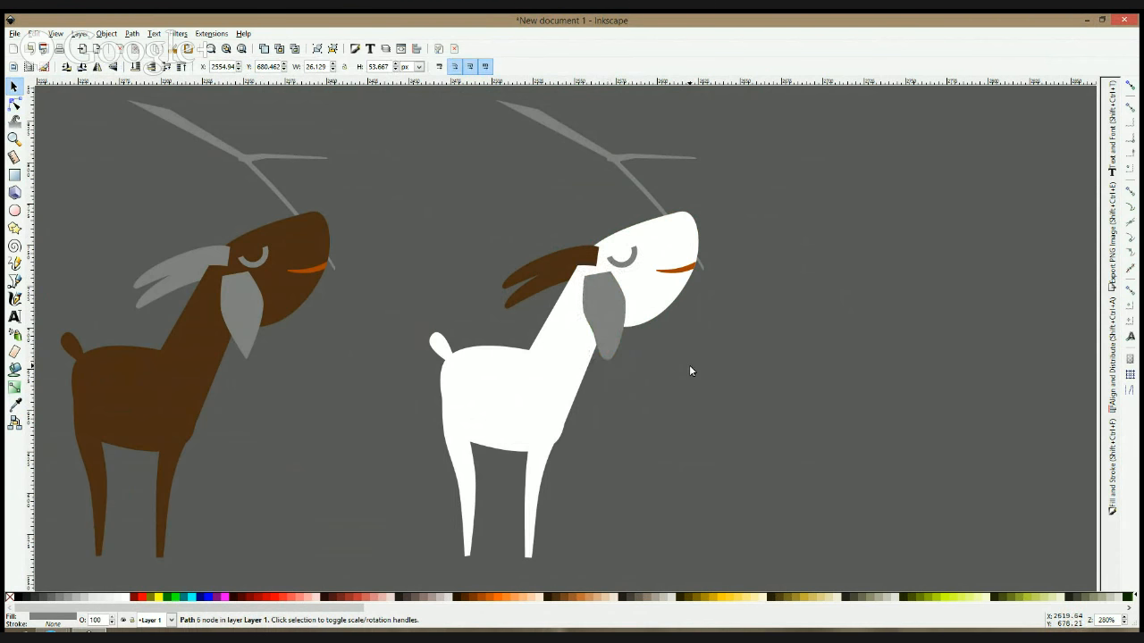
left_click(689, 366)
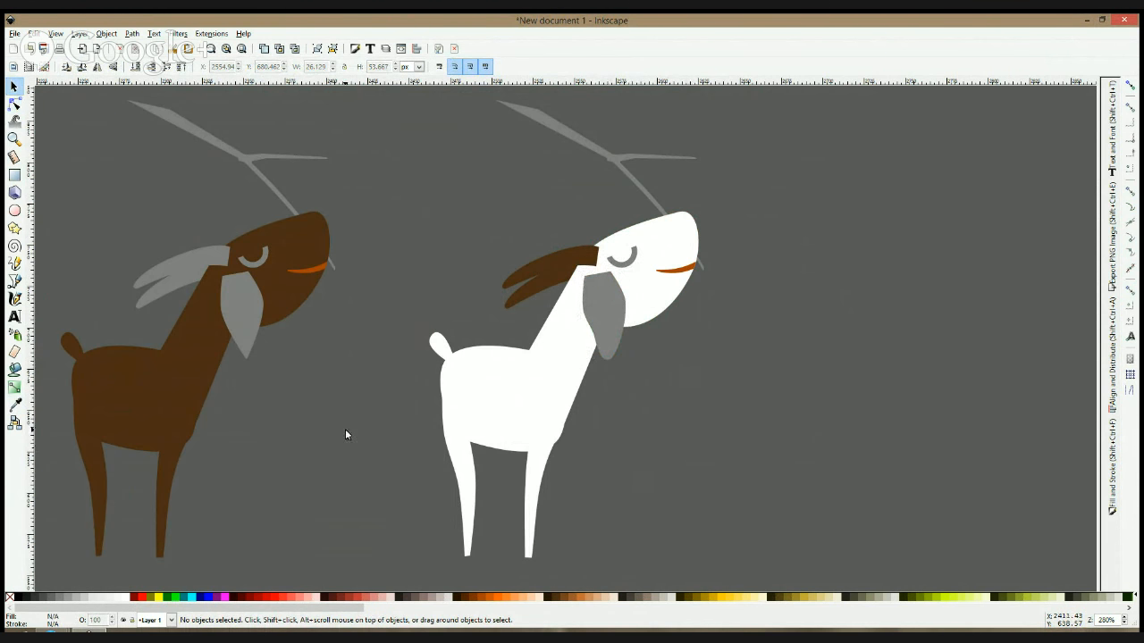
- Duplicate the white goat's ear and offset one copy slightly forward and down
left_click(595, 316)
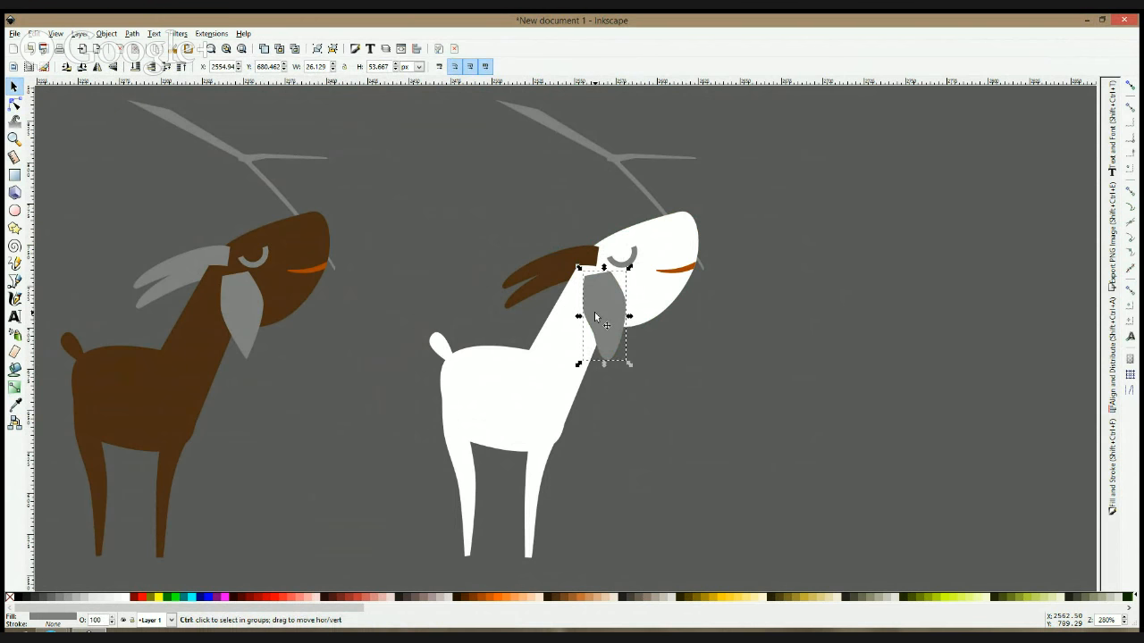
left_click(17, 405)
key("ctrl+d")
left_click_drag(611, 298, 615, 304)
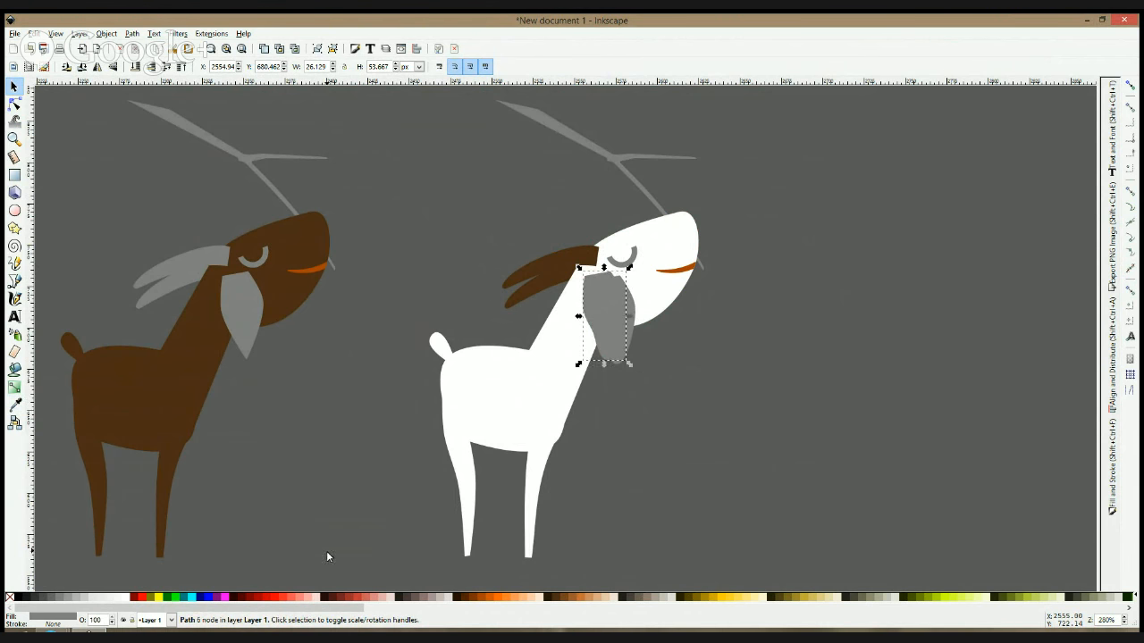
- Fill the rear copy of the white goat's ear white and lower the offset grey copy behind it as a shadow
left_click(125, 597)
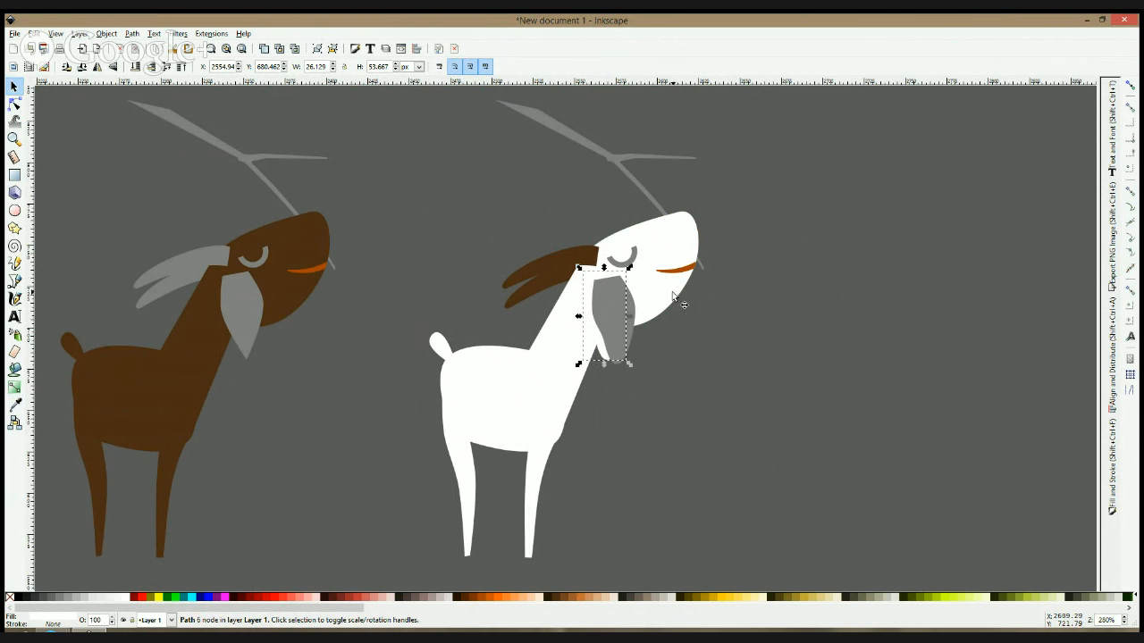
left_click(628, 353)
key("Page_Down")
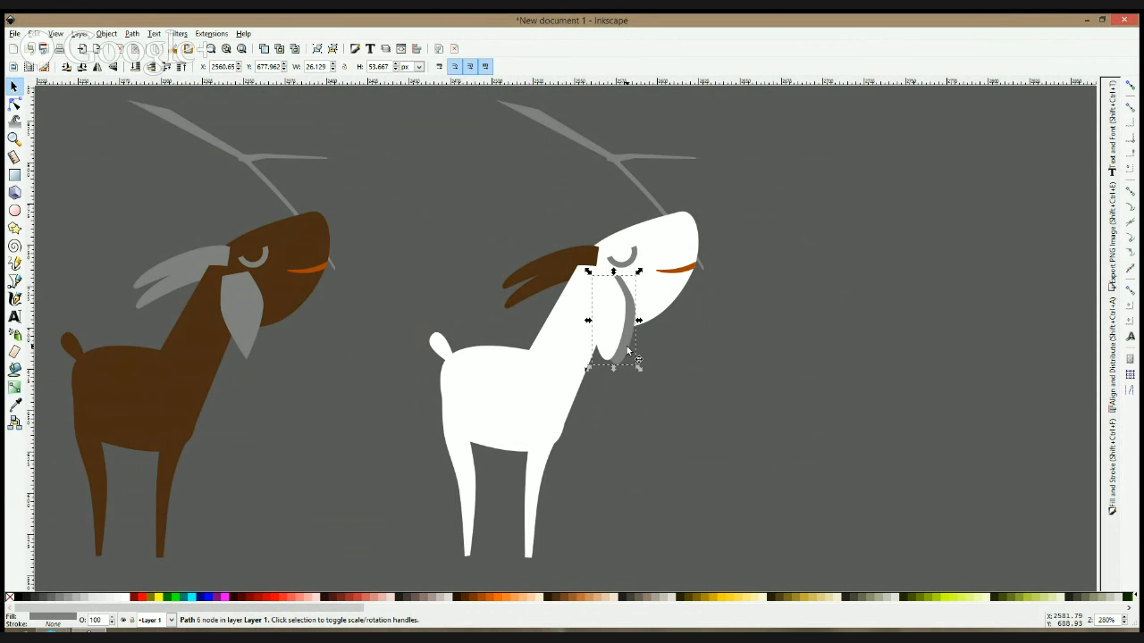
- Reshape the top front corner of the grey ear shadow into a smoother curve
left_click(653, 305)
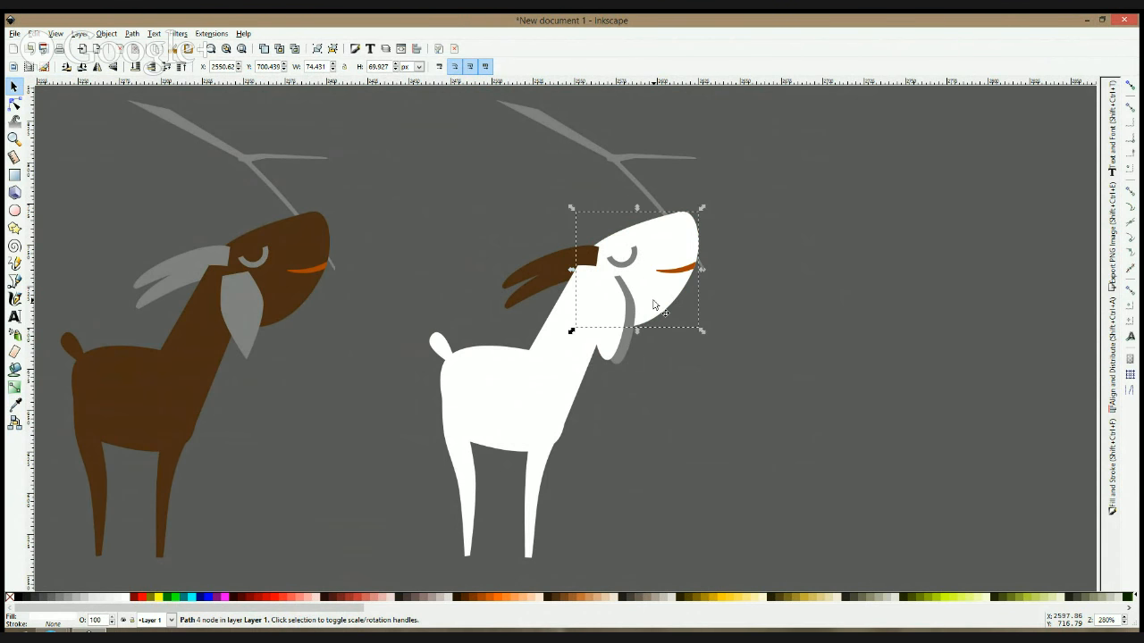
left_click(15, 104)
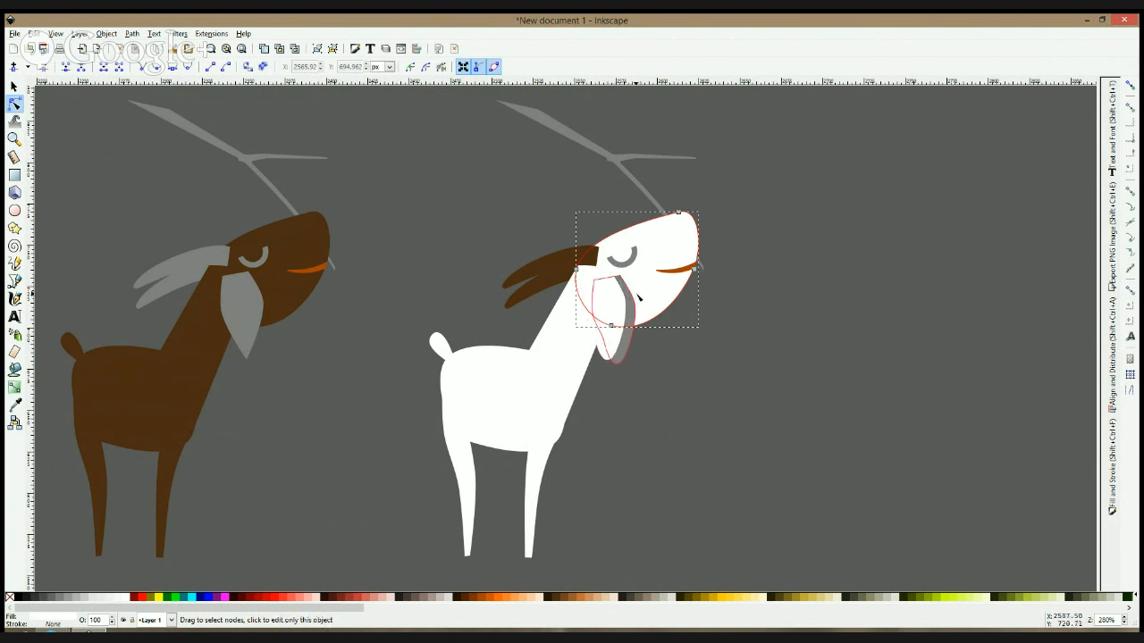
left_click(630, 304)
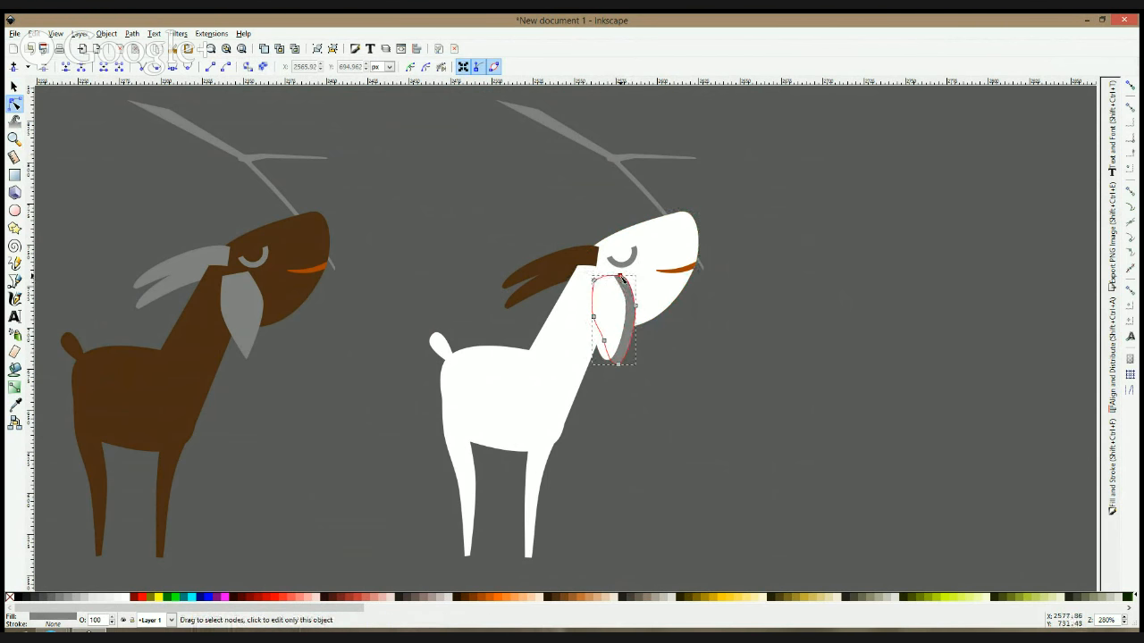
left_click(619, 278)
left_click_drag(602, 272, 598, 272)
key("s")
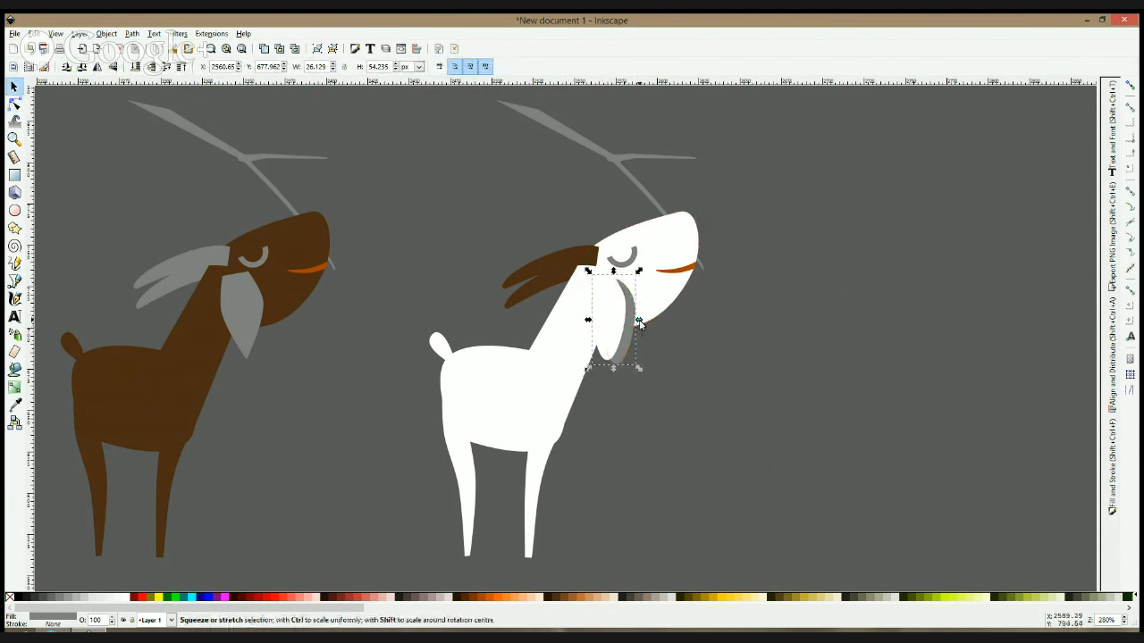
- Intersect the grey ear shadow with a raised copy of the white head to trim it to the head's outline
left_click(648, 309)
key("Home")
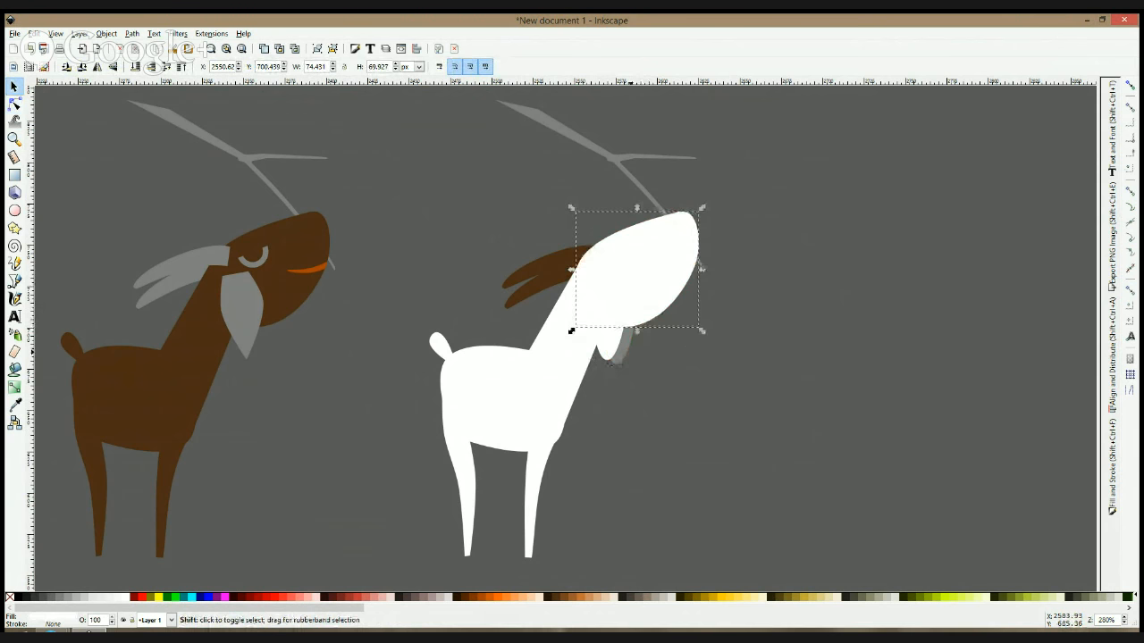
left_click(631, 358, "shift")
key("ctrl+asterisk")
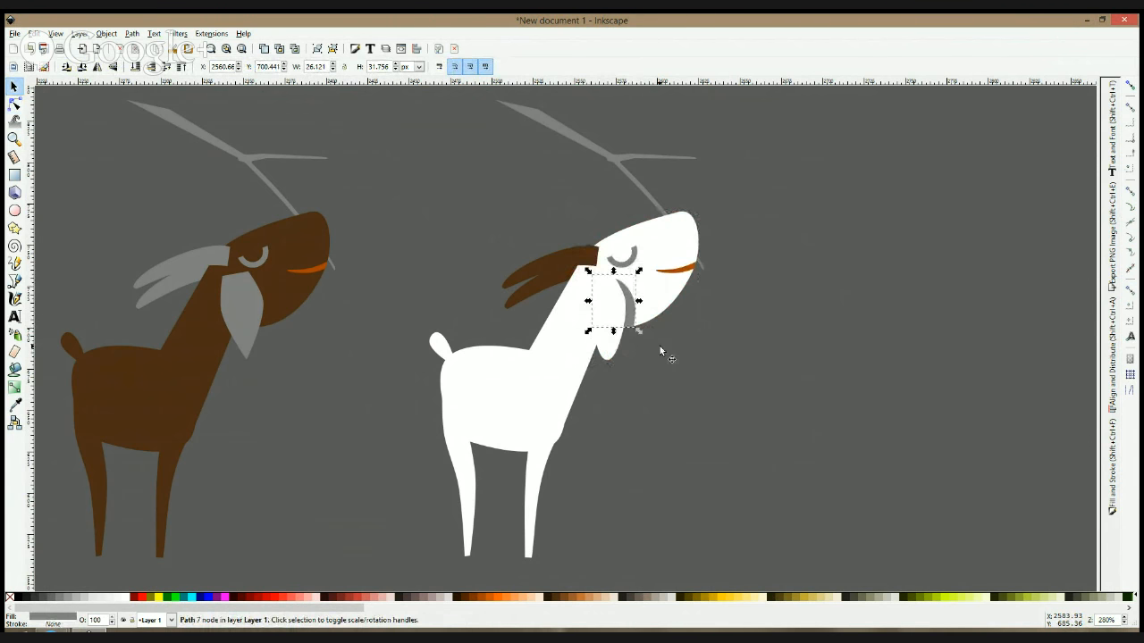
- Pull the trimmed shadow's lower front corner and front-edge node back towards the ear to narrow the visible grey sliver
left_click(660, 346)
left_click(14, 104)
scroll(592, 306, "up", 2)
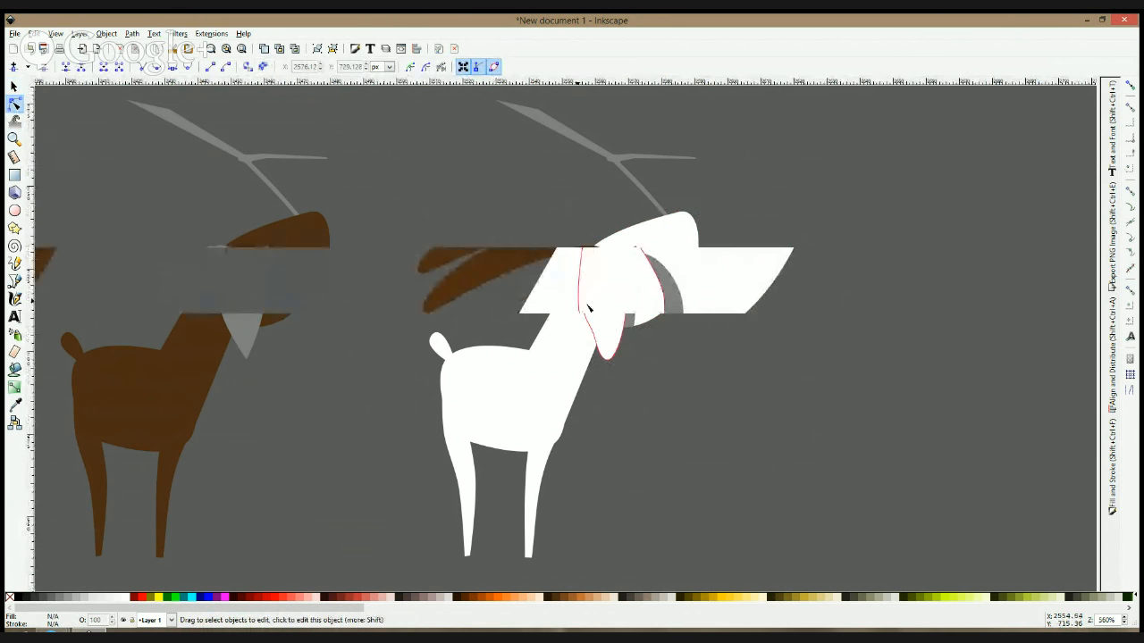
left_click(683, 318)
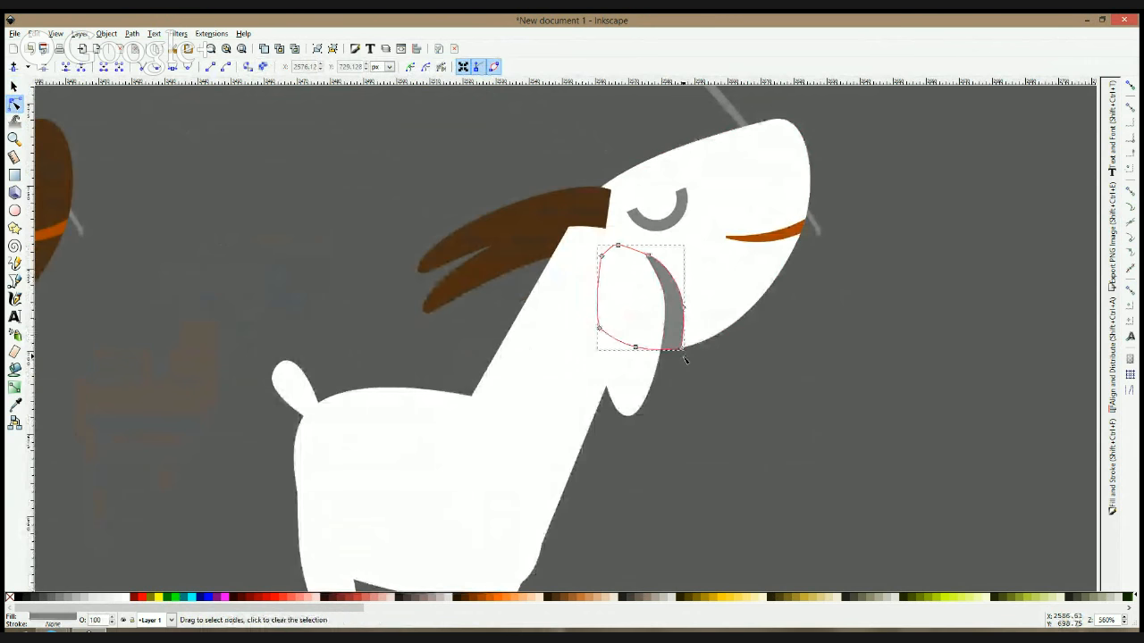
left_click_drag(683, 349, 665, 354)
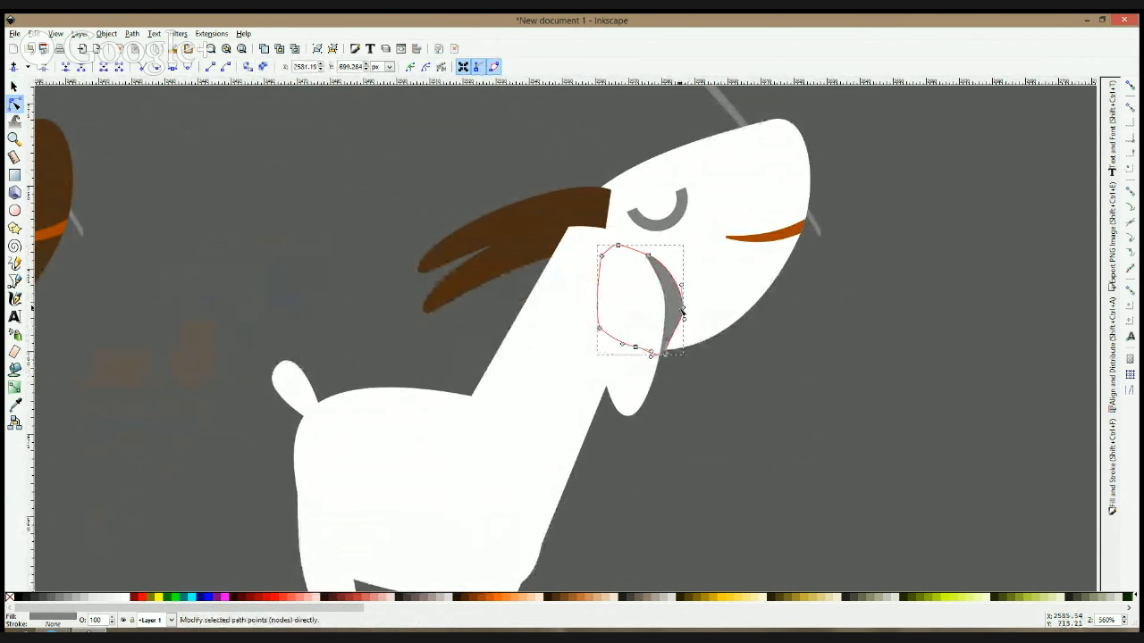
left_click_drag(684, 311, 672, 310)
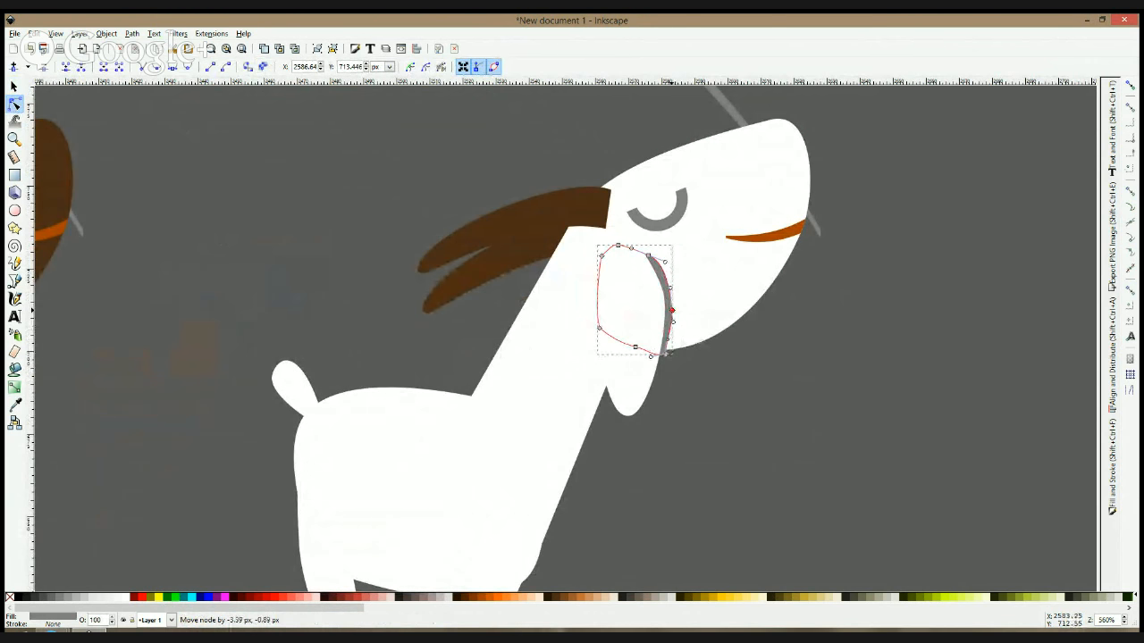
left_click_drag(674, 357, 675, 357)
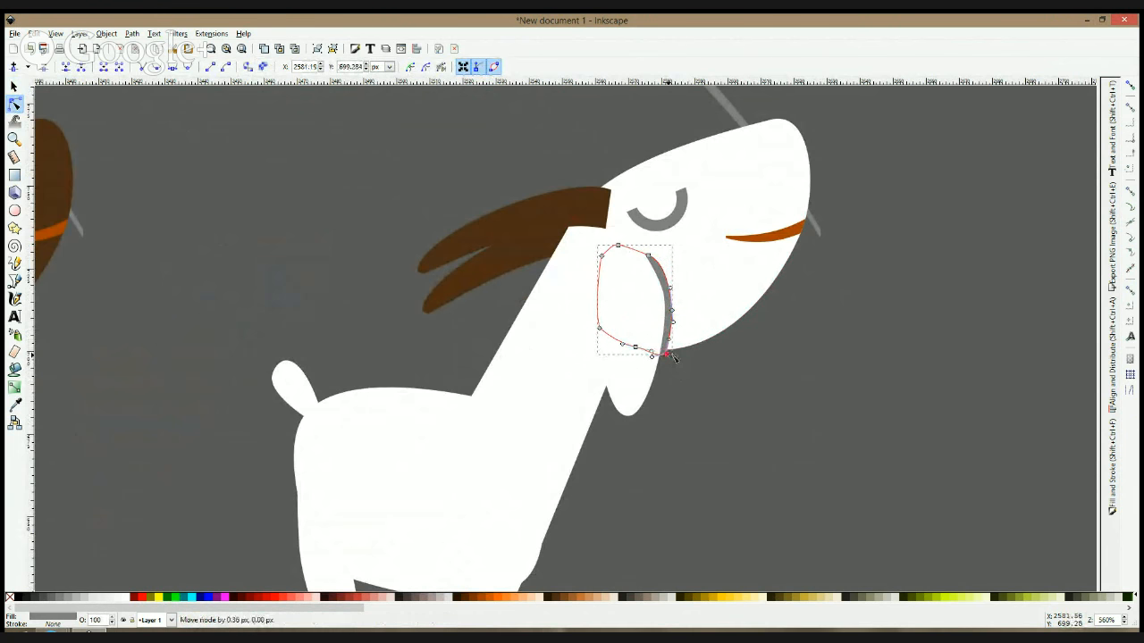
key("s")
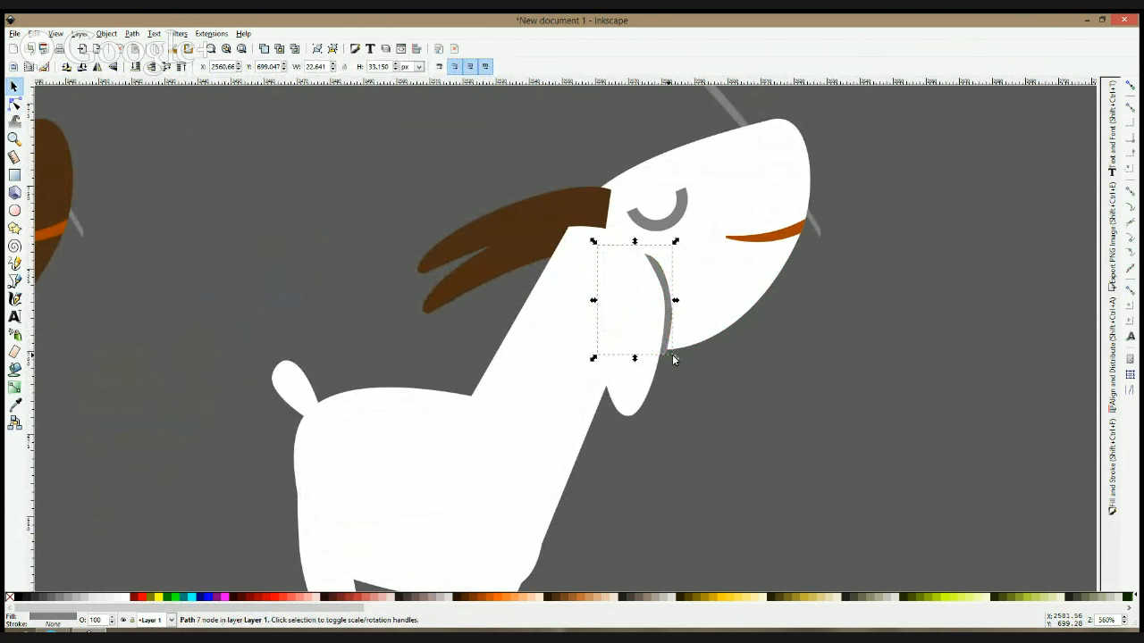
- Delete the middle node on the shadow's front edge and move its lower front corner forward along the jaw
key("n")
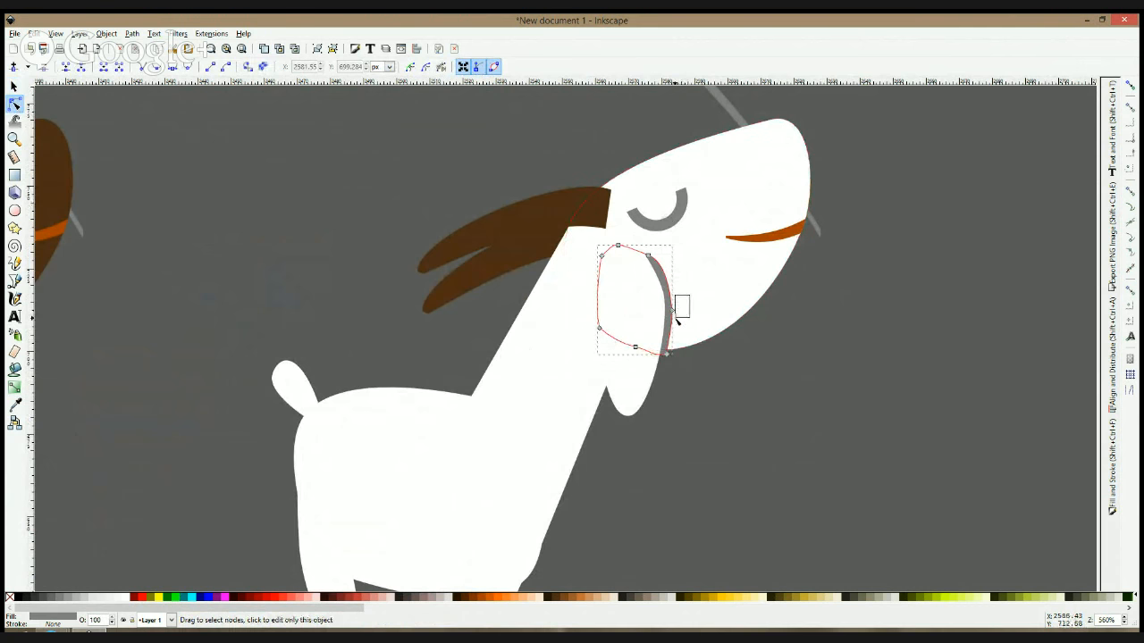
key("Delete")
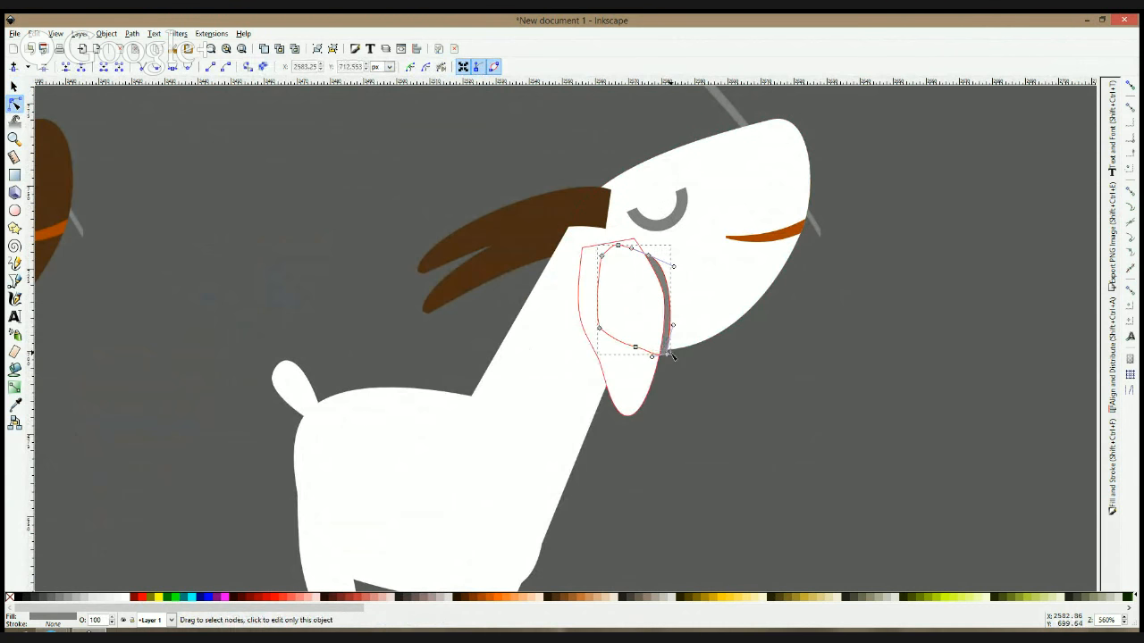
left_click_drag(670, 356, 682, 352)
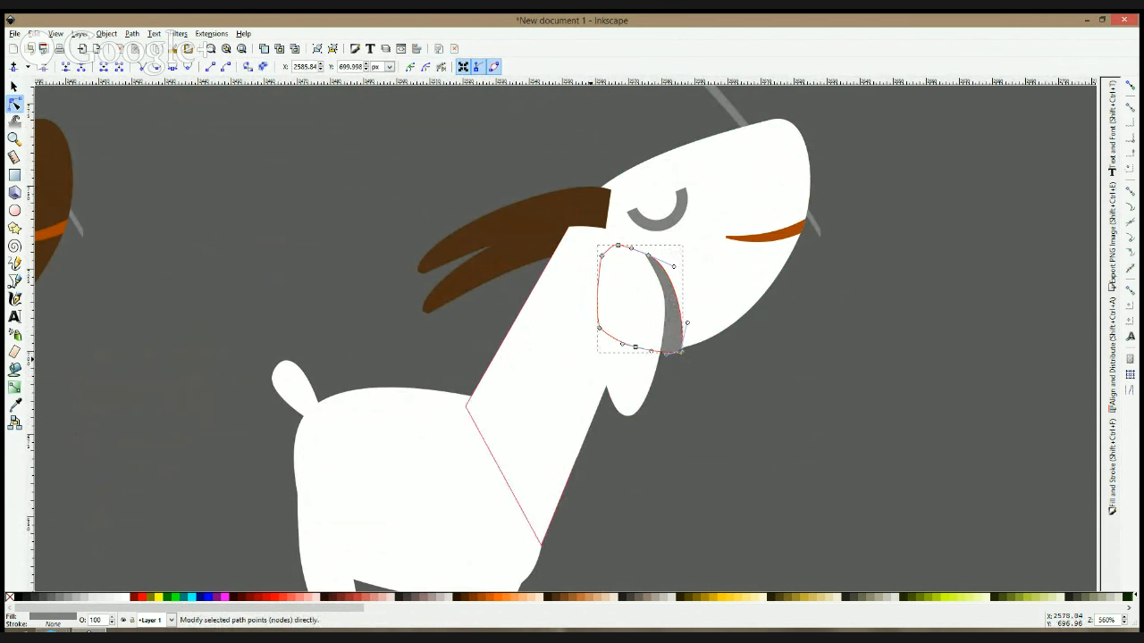
- Apply a linear gradient to the ear shadow, fading from grey near its top to transparent at the jawline
left_click(11, 387)
mouse_move(666, 289)
left_mouse_down()
mouse_move(674, 342)
mouse_move(666, 276)
left_mouse_up()
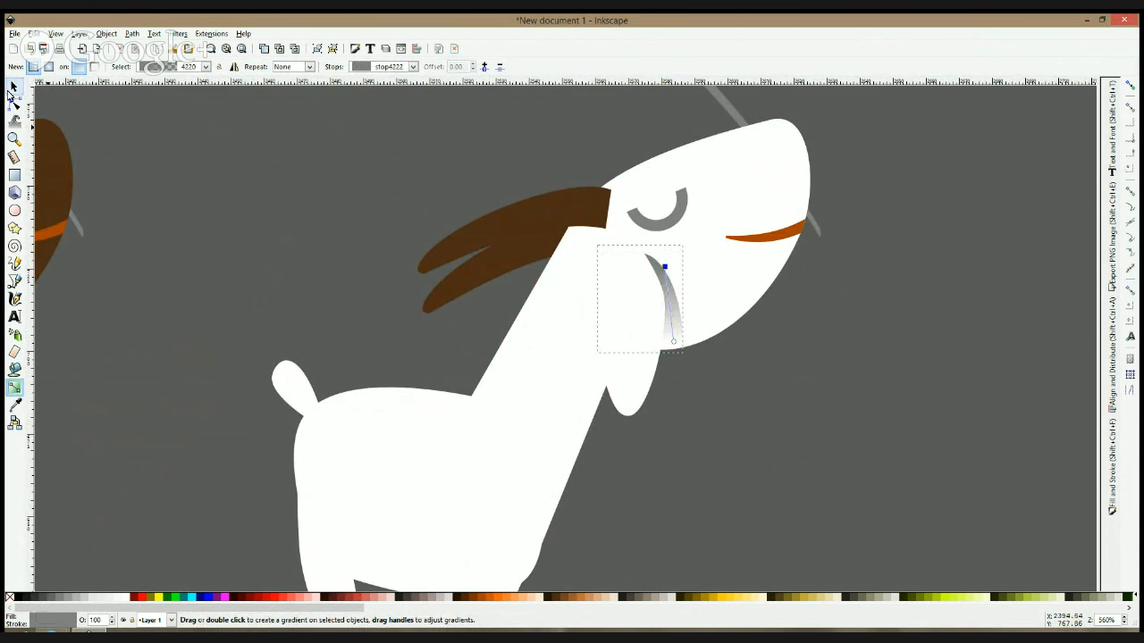
left_click(13, 88)
left_click(228, 143)
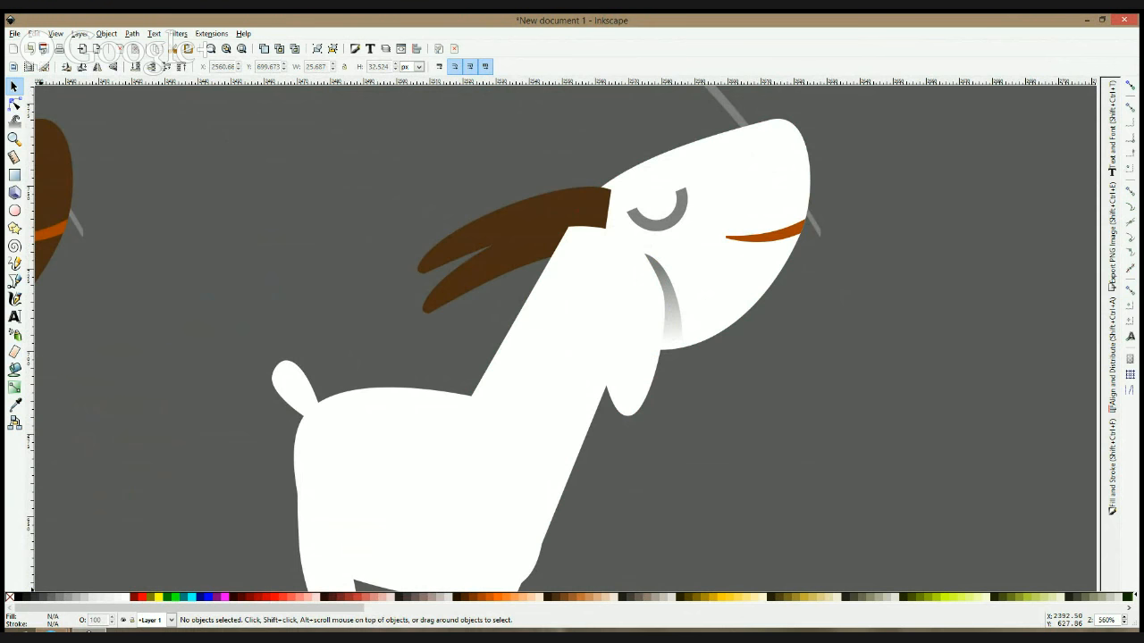
left_click(52, 632)
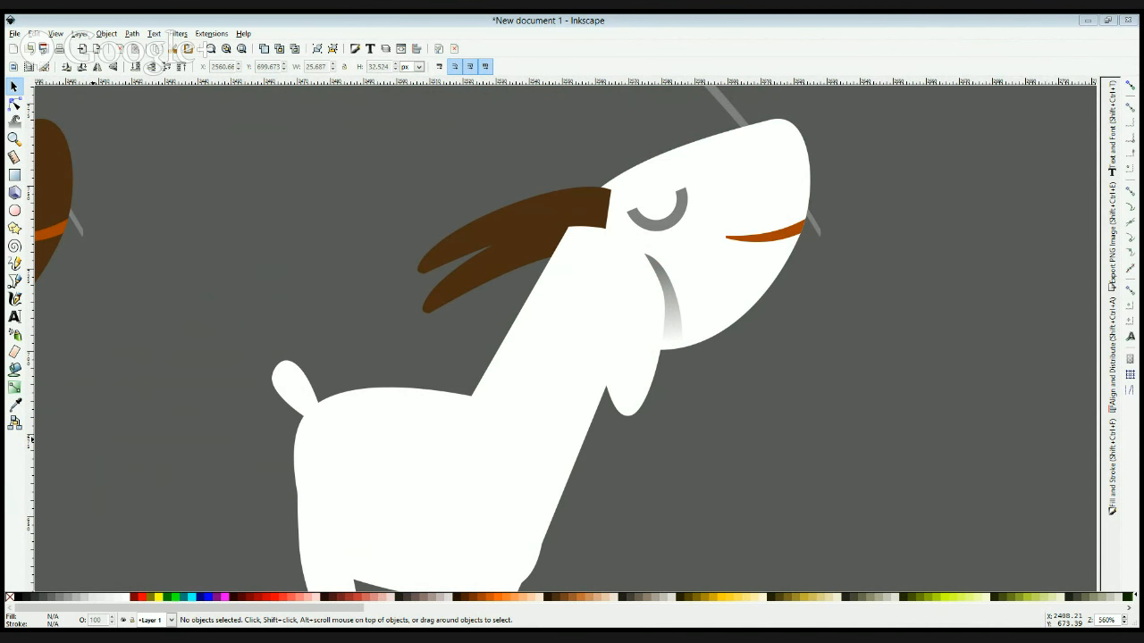
left_click(76, 360)
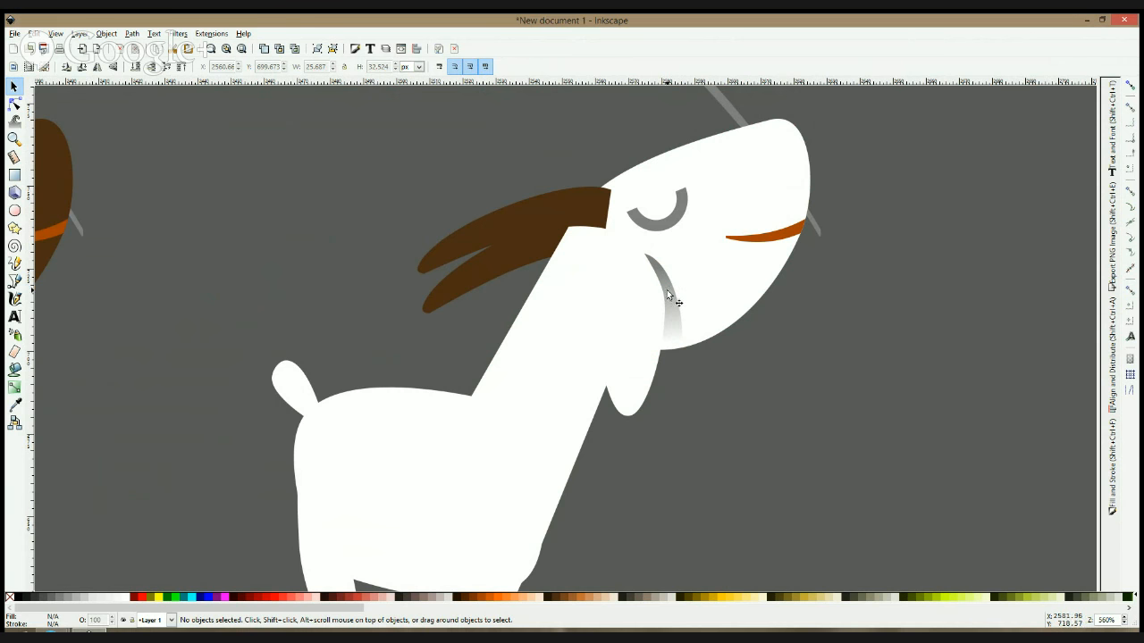
- Pull the node on the white ear's front edge slightly inward and adjust its upper handle
key("n")
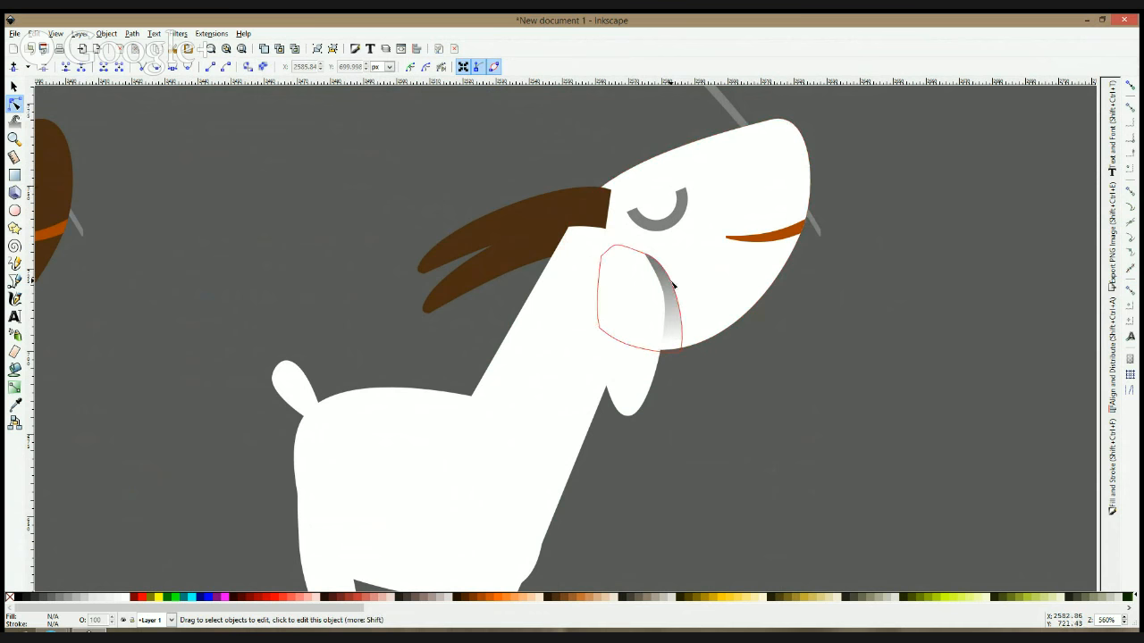
left_click(663, 295)
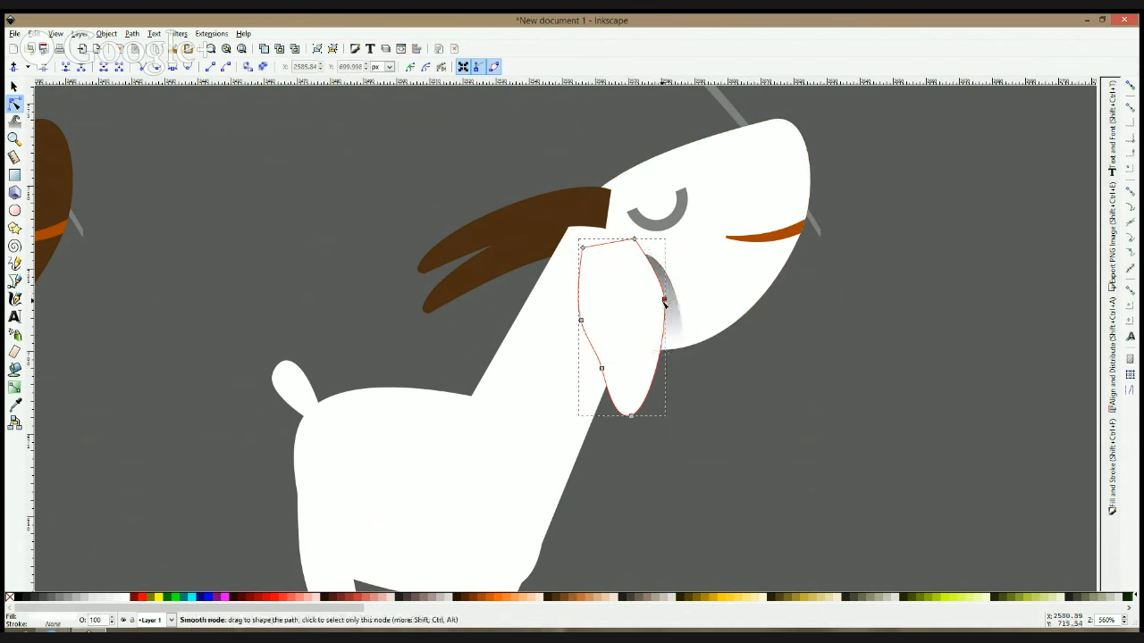
left_click_drag(664, 299, 657, 271)
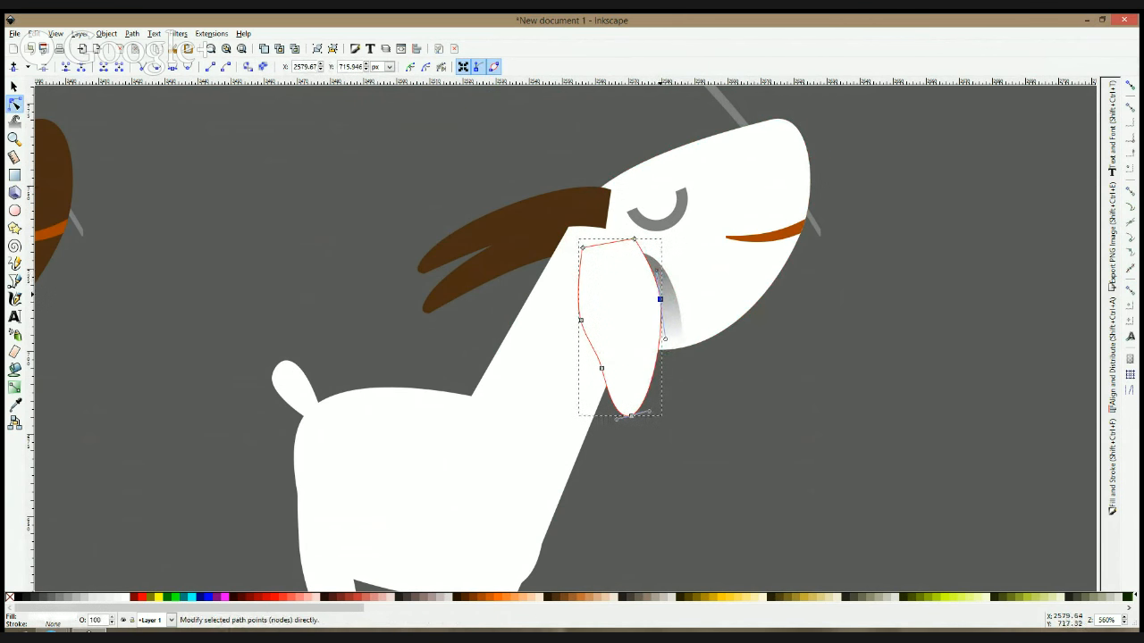
- Shift the gradient shadow's top node about 3 px back and 2 px up, and nudge its lower front corner about 1 px up
left_click(666, 296)
left_click_drag(647, 254, 640, 249)
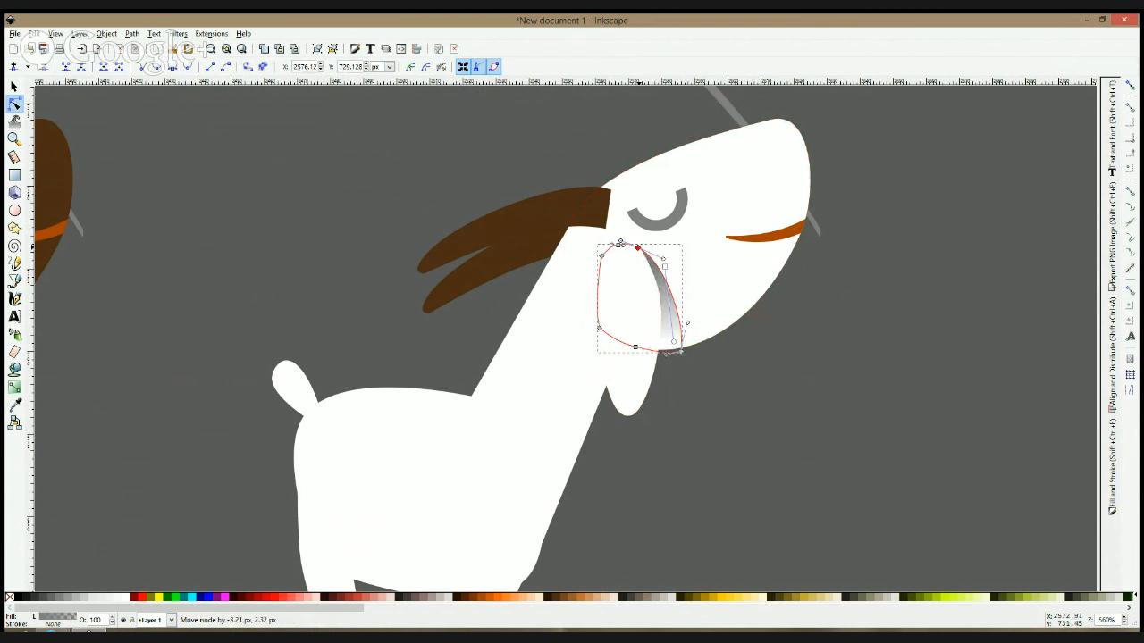
left_click(769, 364)
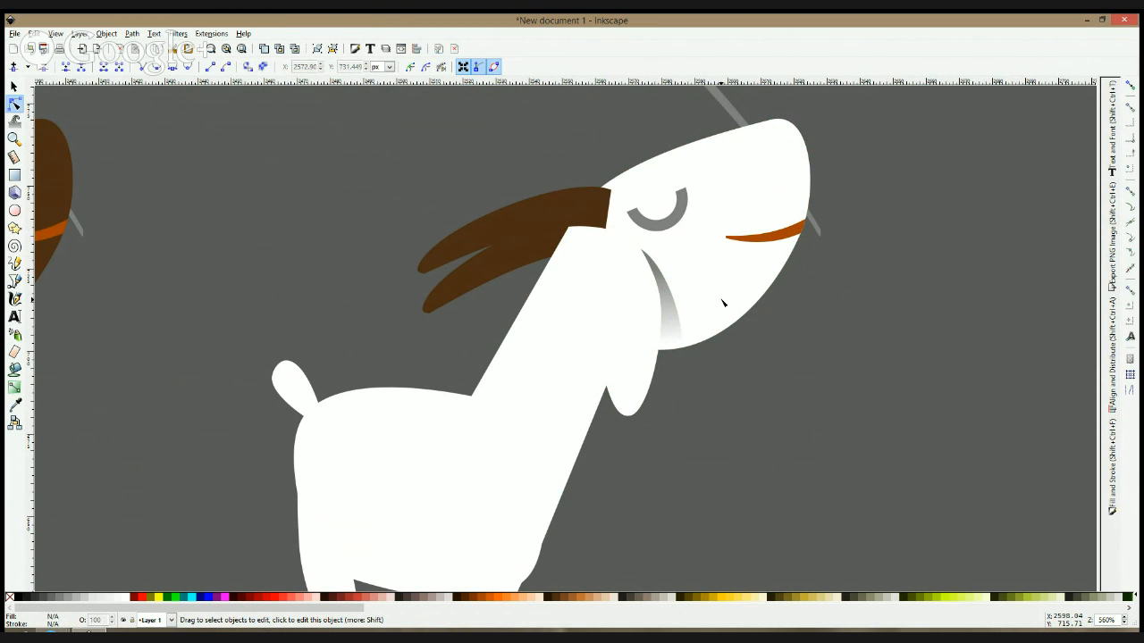
left_click(677, 319)
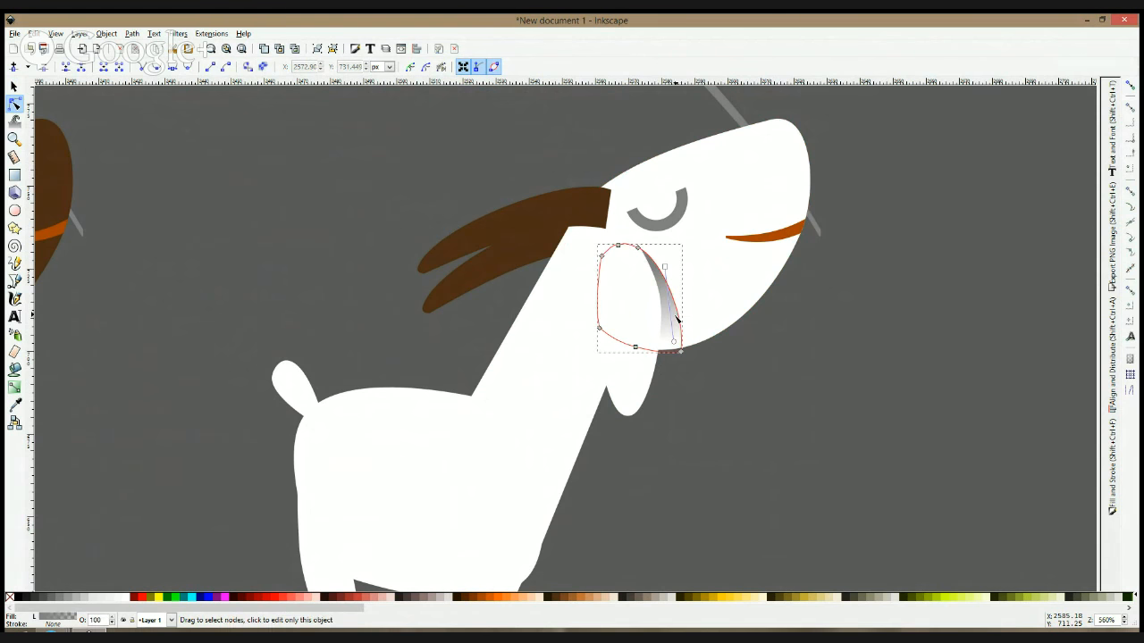
left_click_drag(681, 350, 684, 357)
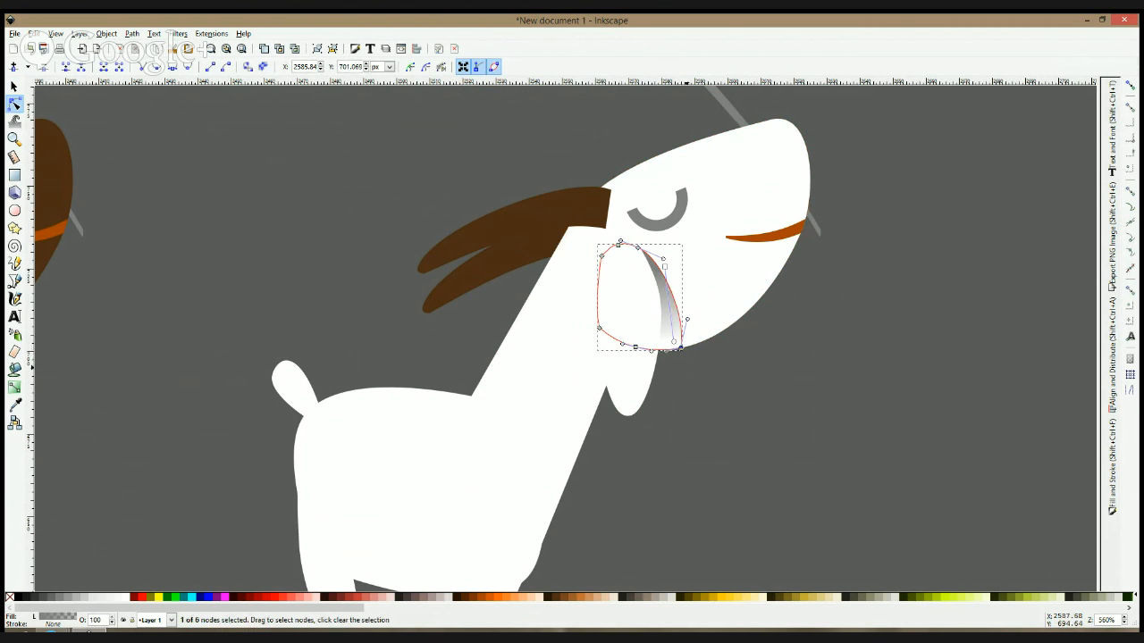
left_click(689, 373)
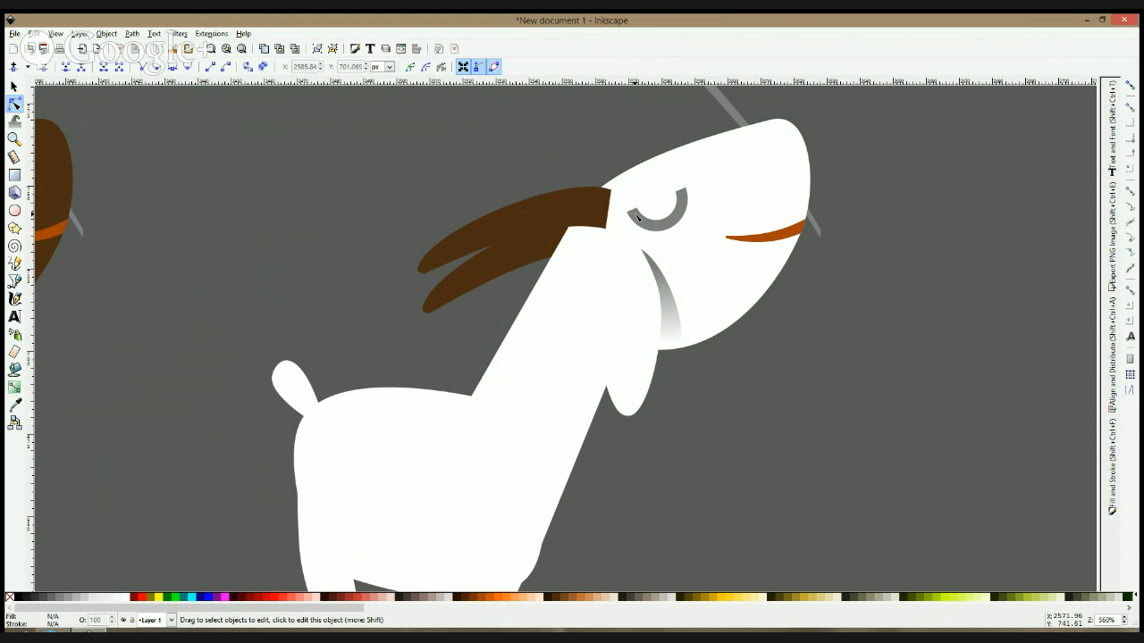
left_click(665, 285)
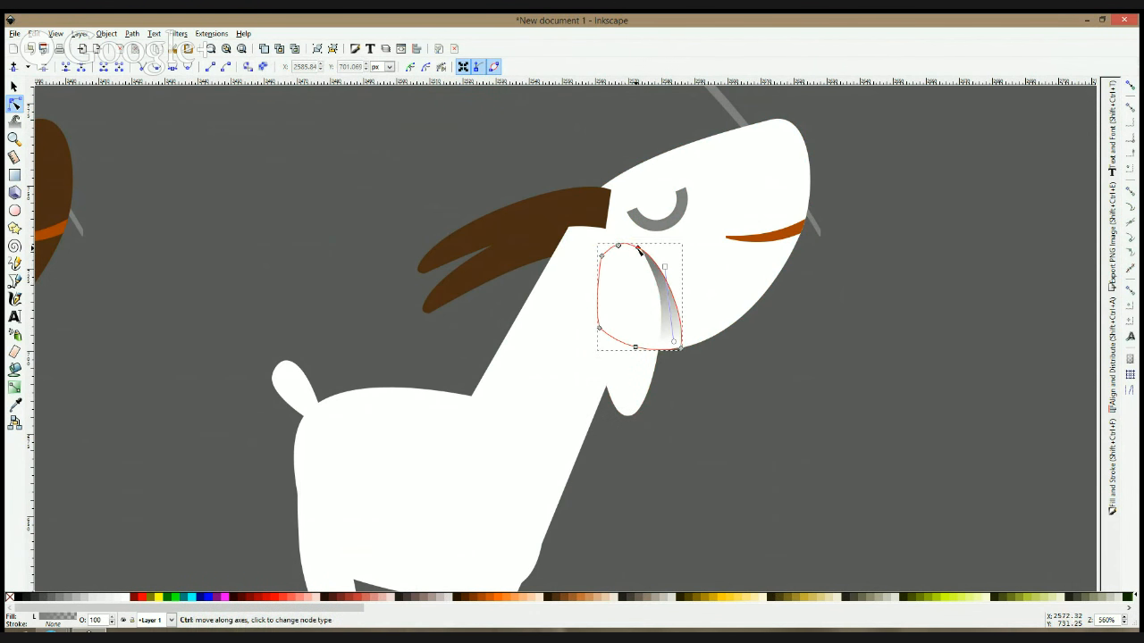
left_click(743, 348)
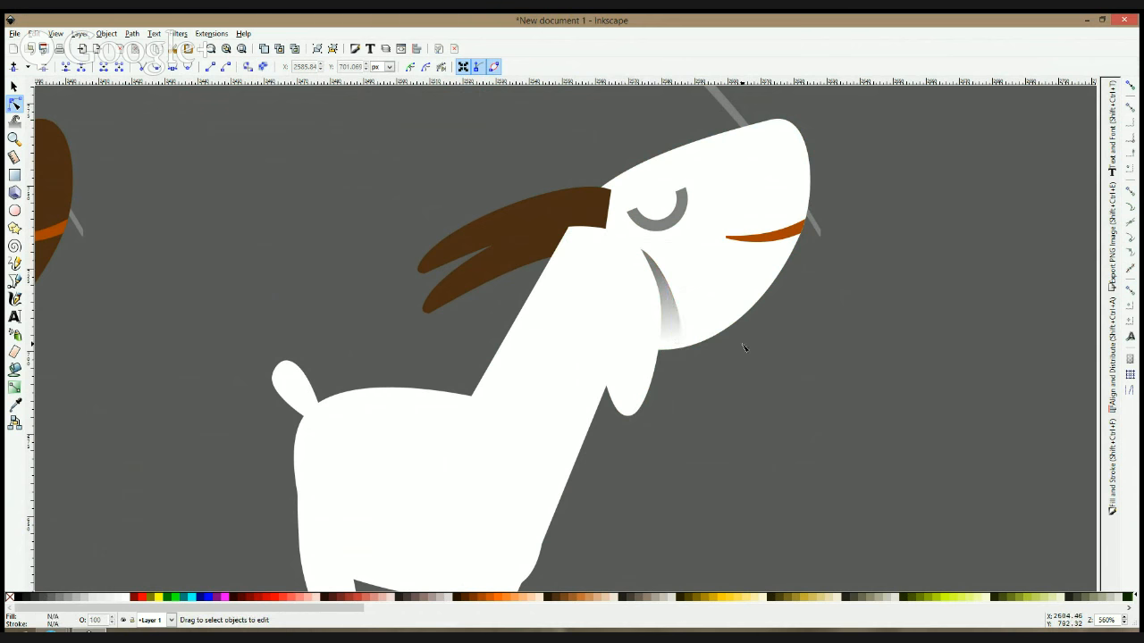
- Delete the orange smile from the white goat's face
left_click(775, 238)
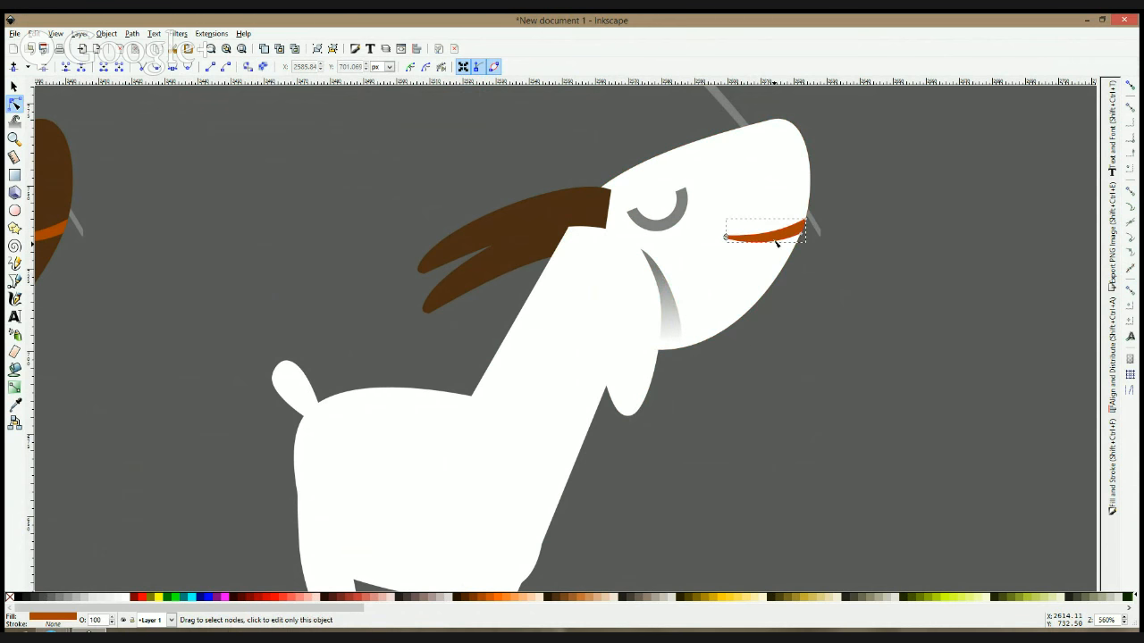
key("s")
key("Delete")
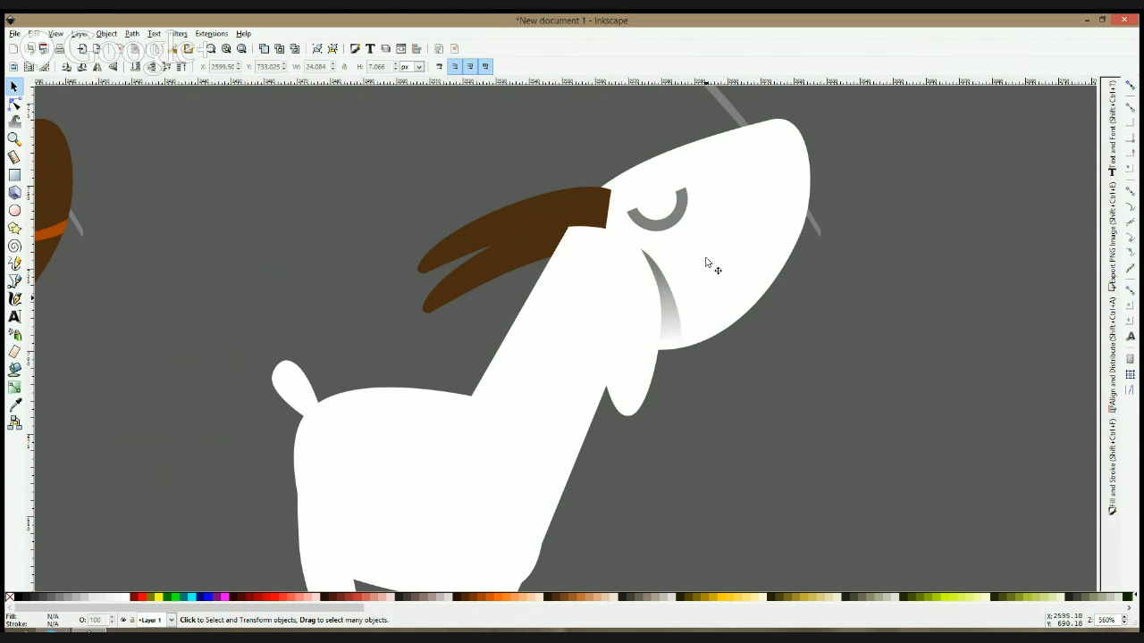
key("ctrl")
scroll(728, 266, "down", 1, "ctrl")
scroll(643, 273, "up", 2, "ctrl")
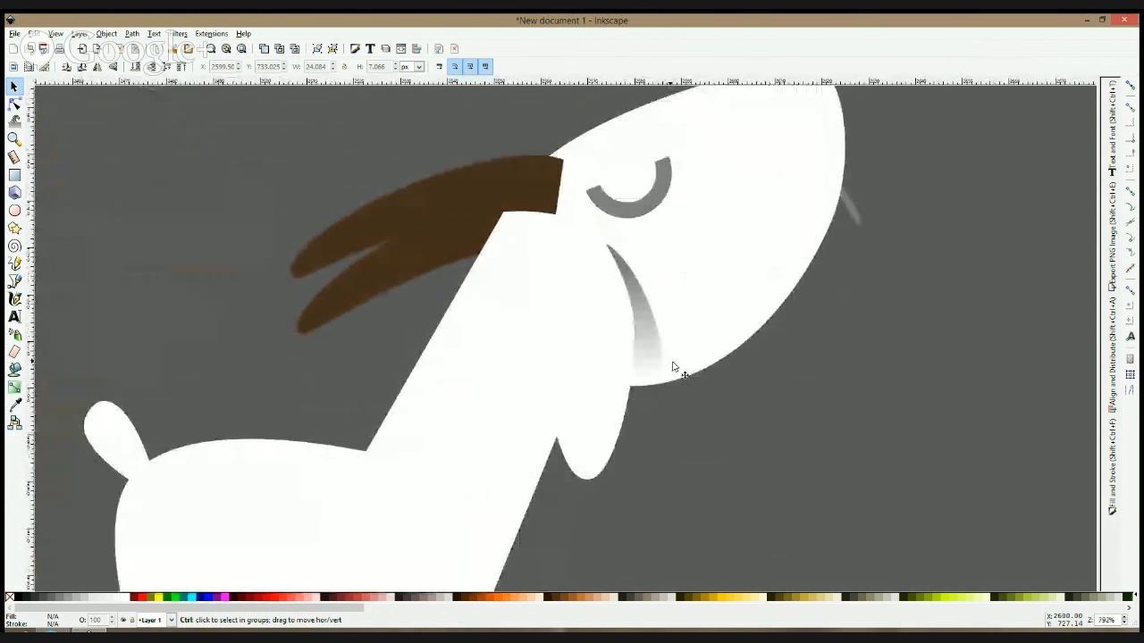
scroll(641, 271, "up", 3)
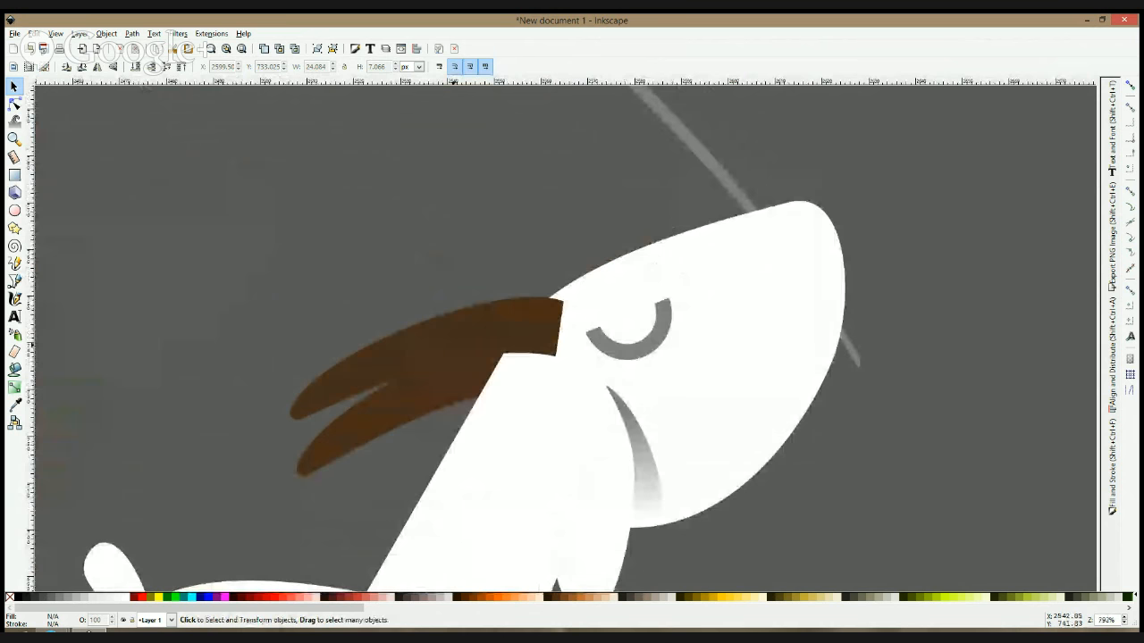
- Nudge the white goat's two horns apart, then raise the upper horn's upper base corner slightly and adjust the handles of its upper edge
left_click(415, 402)
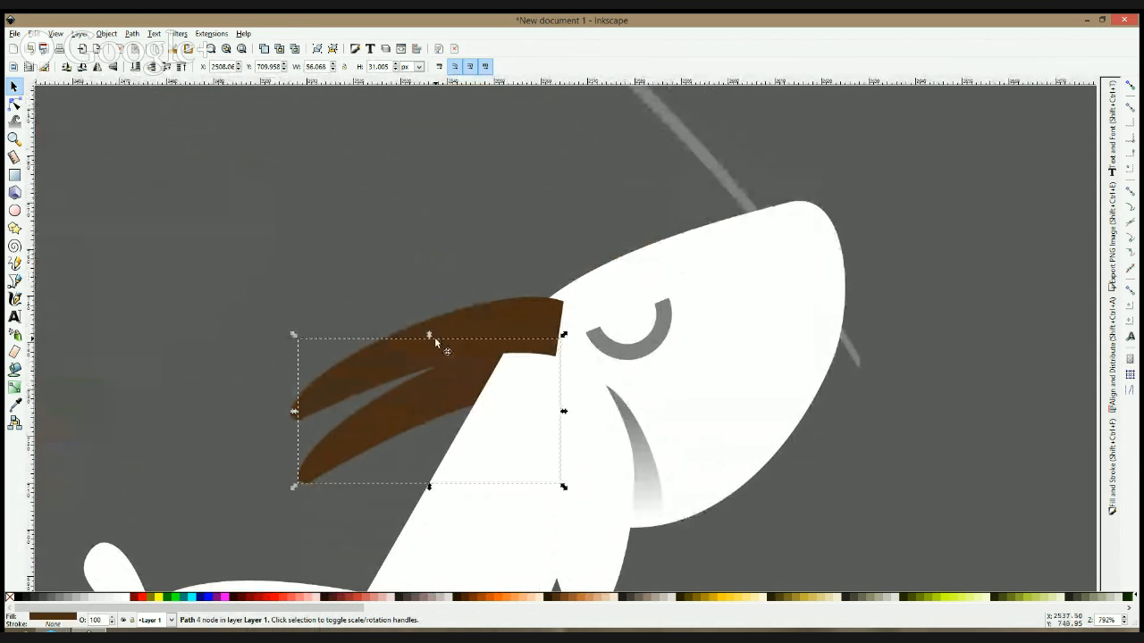
left_click(458, 321)
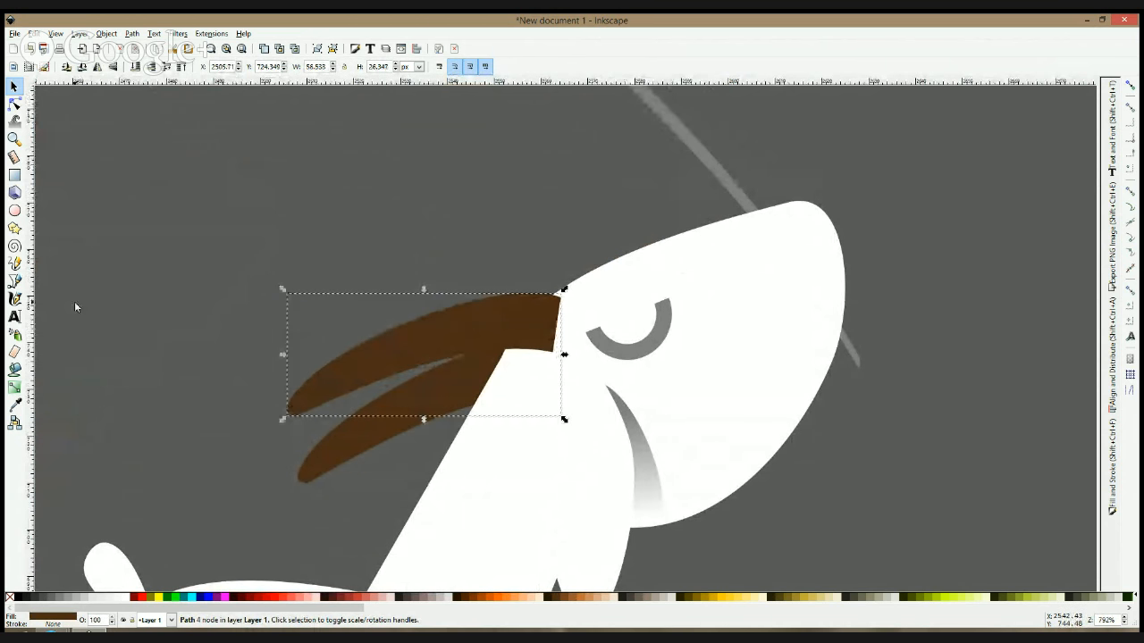
left_click(14, 103)
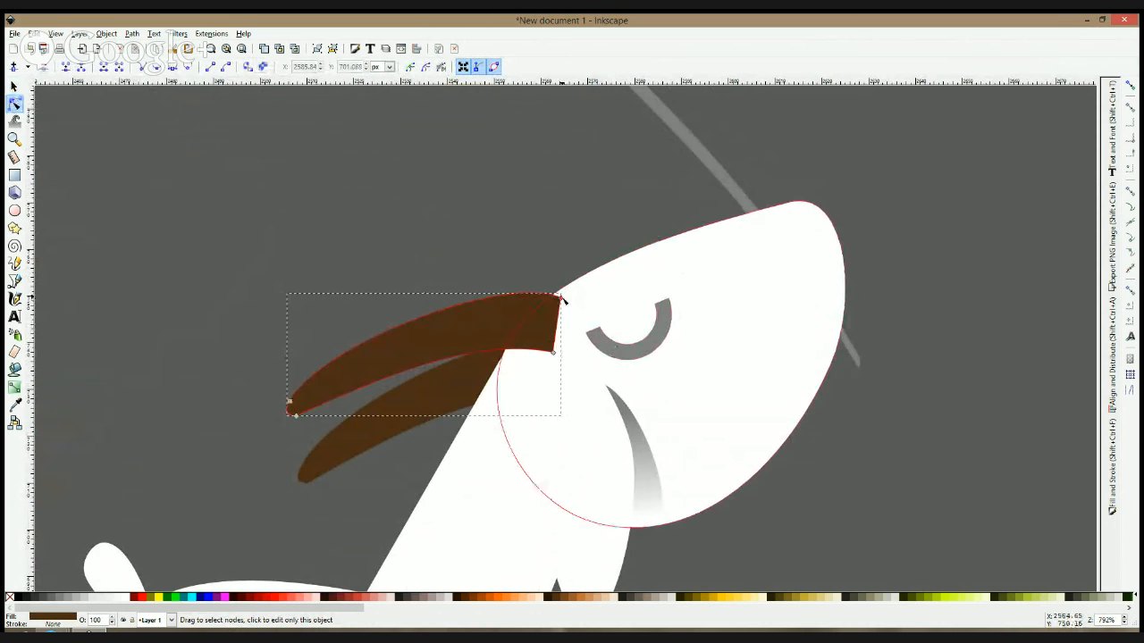
left_click_drag(562, 296, 561, 289)
left_click_drag(498, 265, 498, 279)
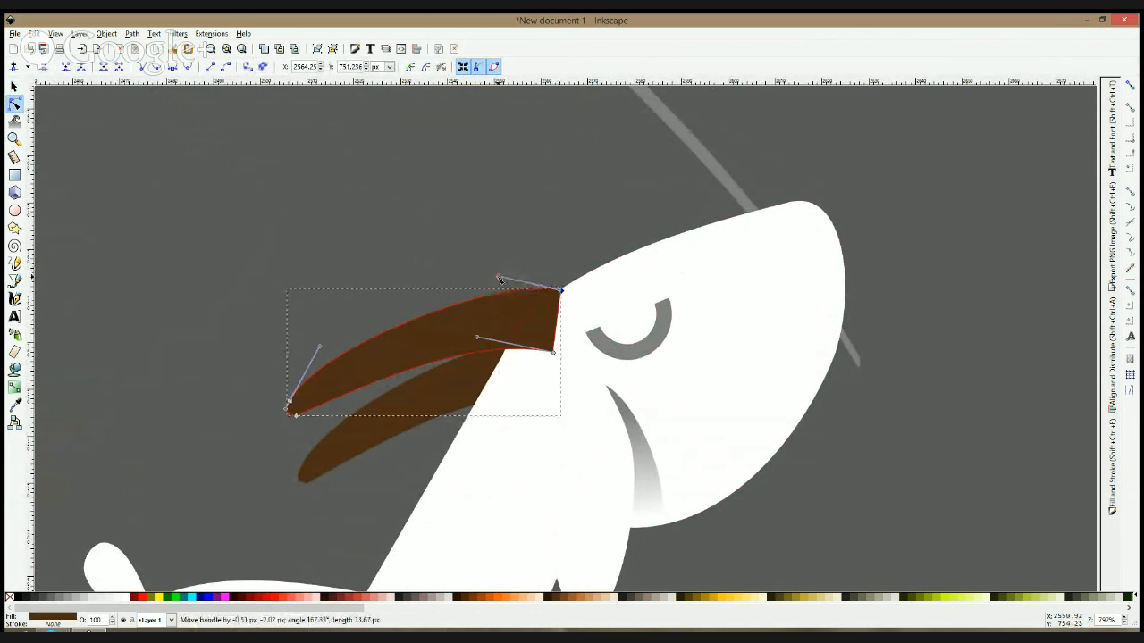
left_click_drag(319, 346, 320, 353)
left_click_drag(288, 410, 286, 403)
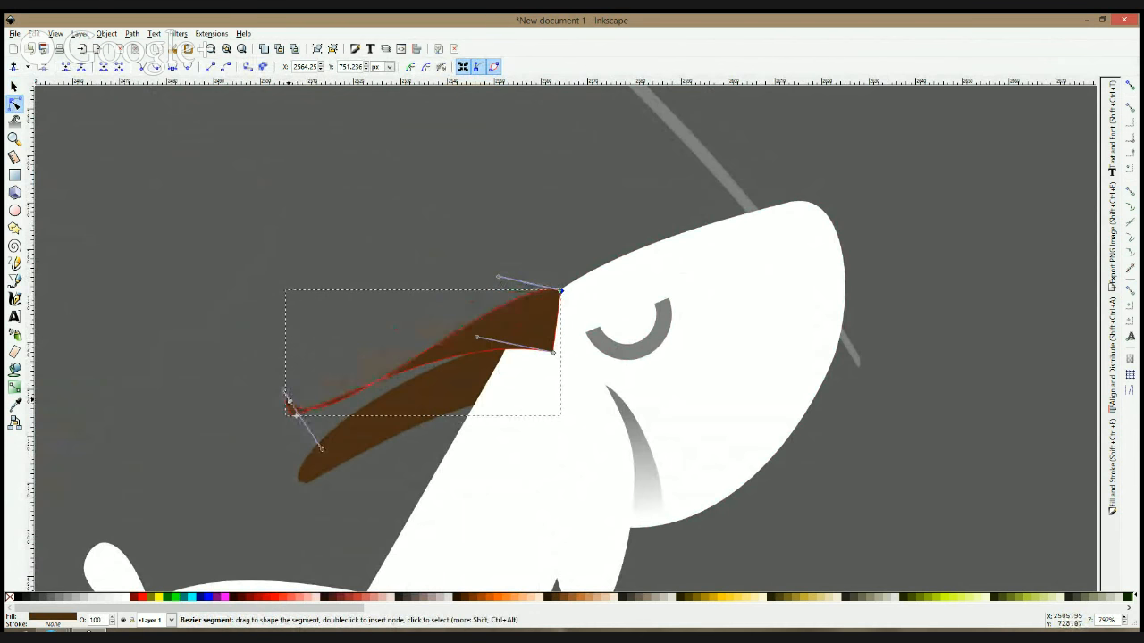
key("ctrl+z")
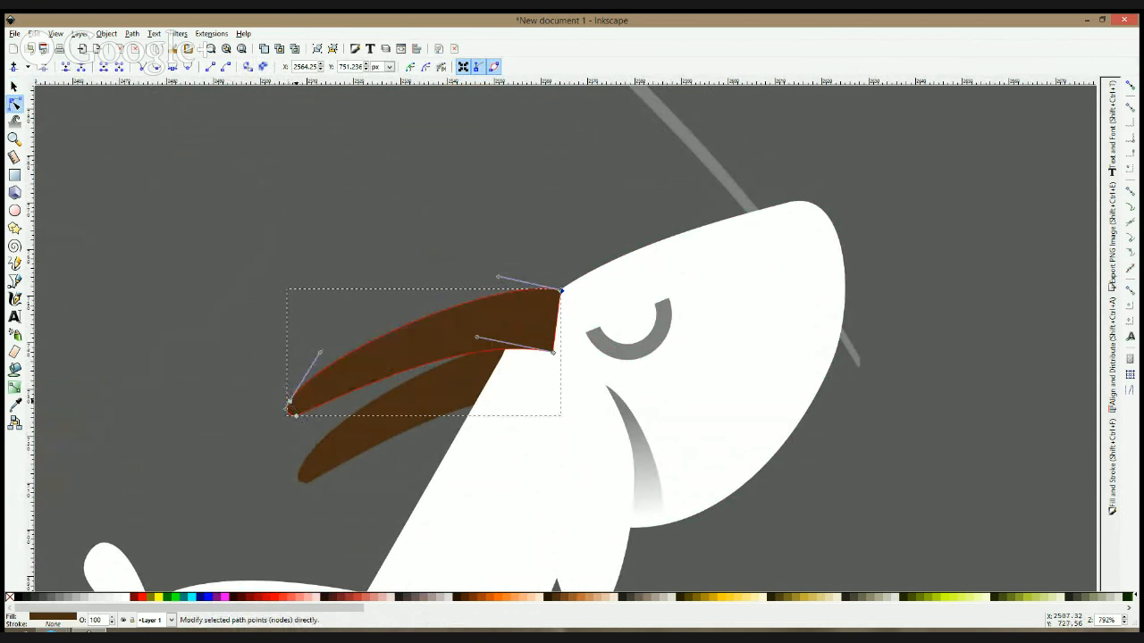
left_click_drag(290, 398, 293, 404)
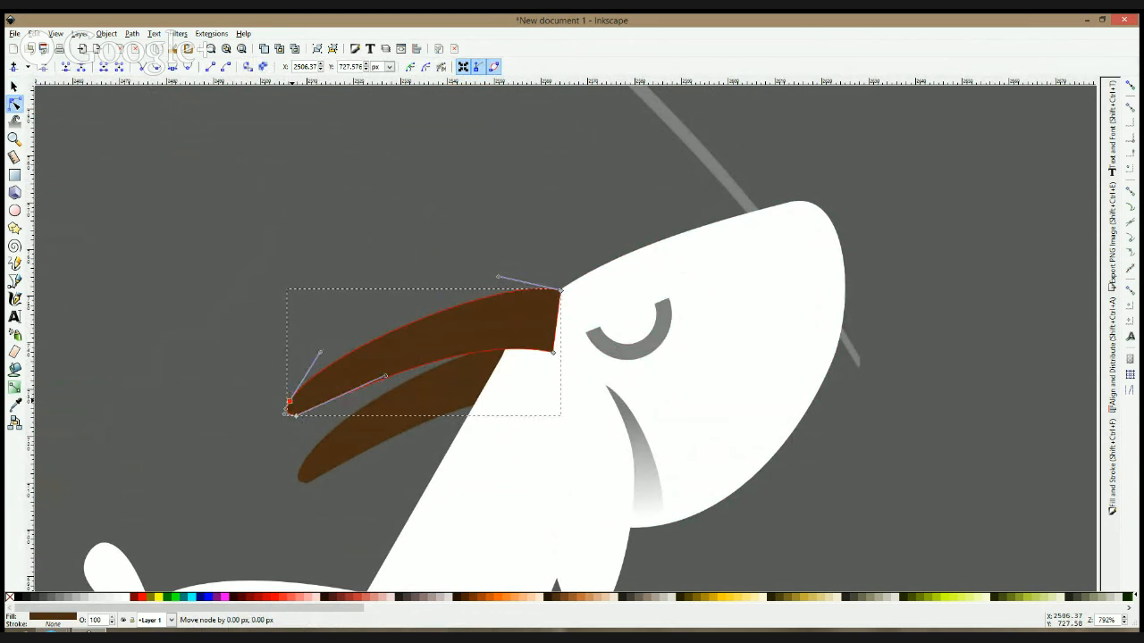
- Bulge the upper horn's base edge outward toward the eye so the horn ends in a rounded base
left_click_drag(560, 318, 583, 292)
left_click(554, 353)
left_click_drag(572, 352, 579, 355)
key("s")
scroll(733, 384, "down", 4)
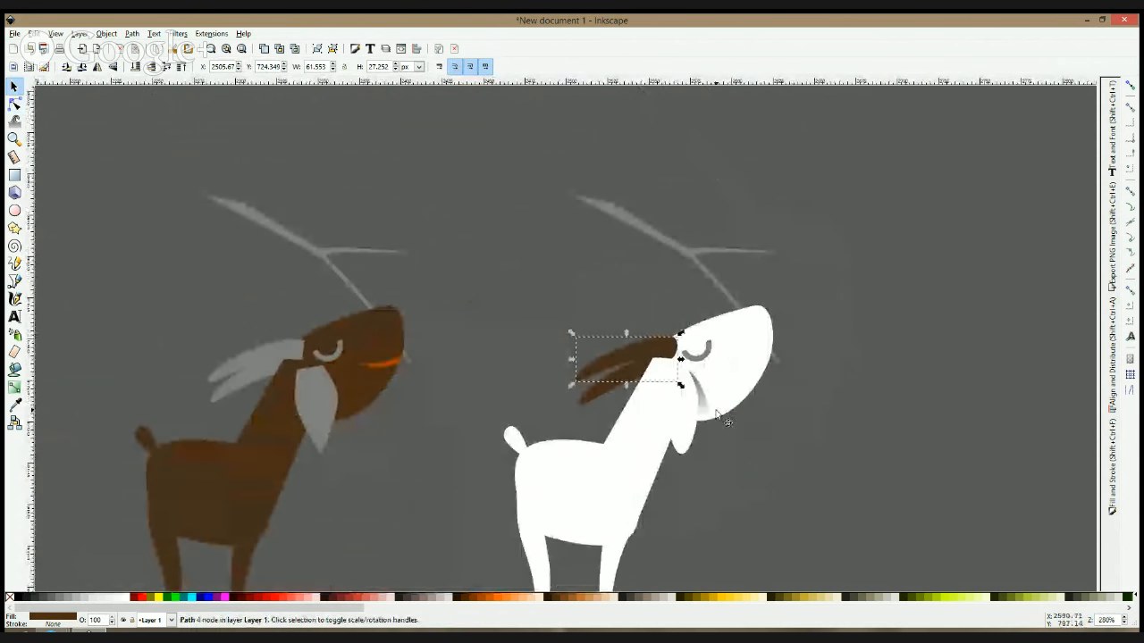
- Duplicate the whole white goat and place the copy about 275 px to the right of the original
left_click(709, 406)
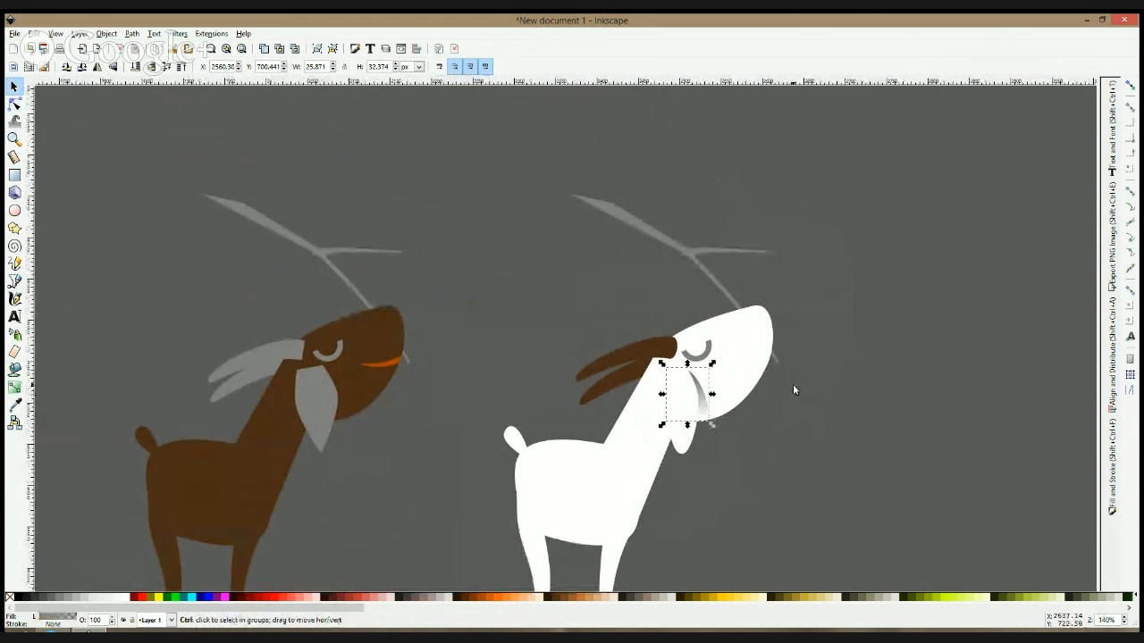
scroll(795, 388, "down", 2)
left_click_drag(850, 294, 665, 509)
left_click_drag(743, 474, 549, 431)
key("ctrl+d")
left_click_drag(554, 349, 715, 347)
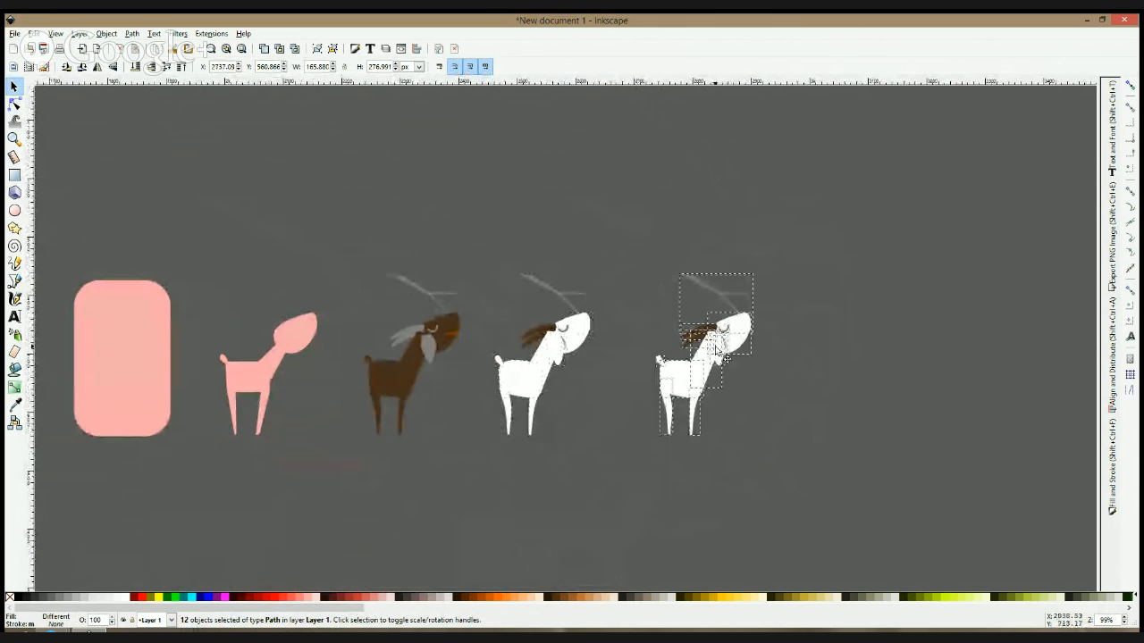
key("ctrl+d")
- Delete the gradient ear shadow from the copied white goat
scroll(752, 355, "up", 2)
left_click(737, 355)
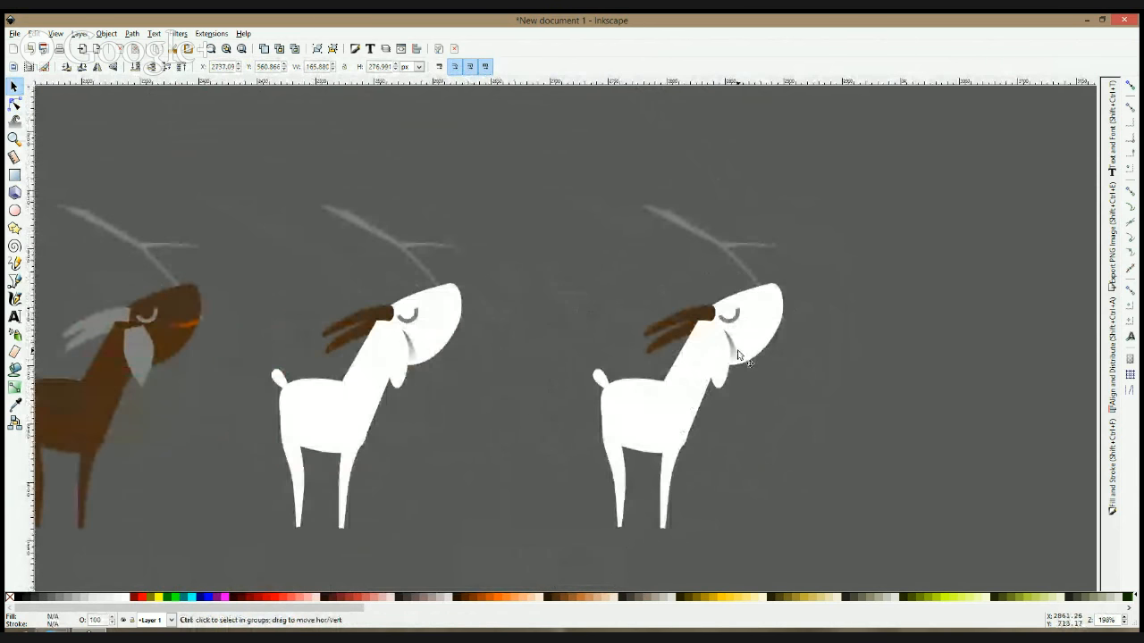
key("Delete")
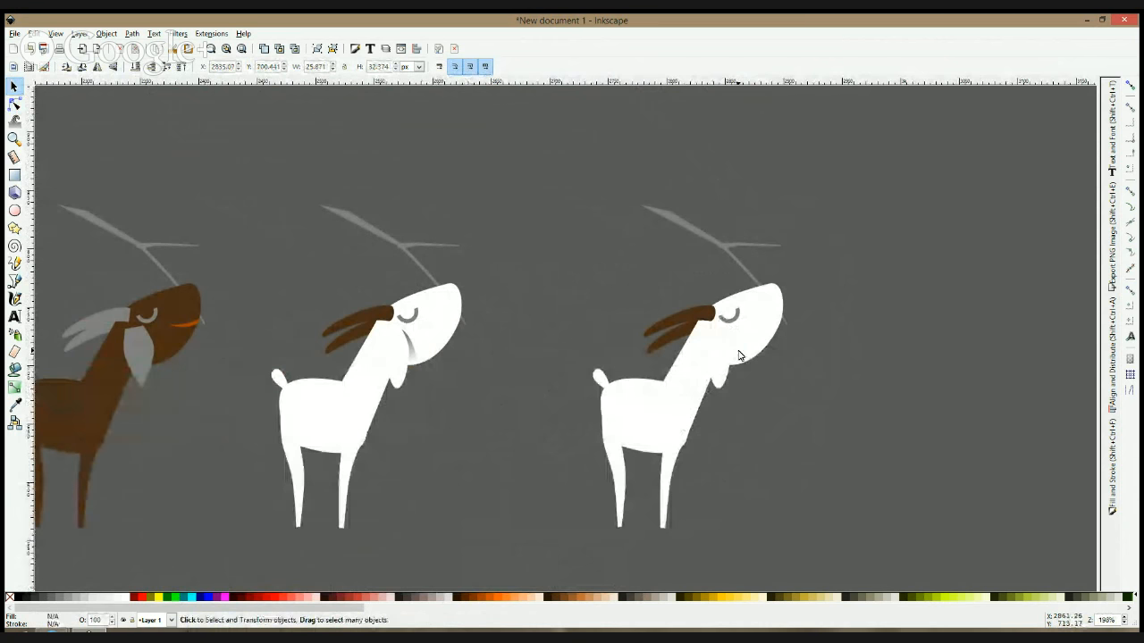
- Rotate the copied goat's lower horn slightly steeper and shift it forward, and move the upper horn about 2 px back and 1 px down
scroll(761, 342, "up", 3)
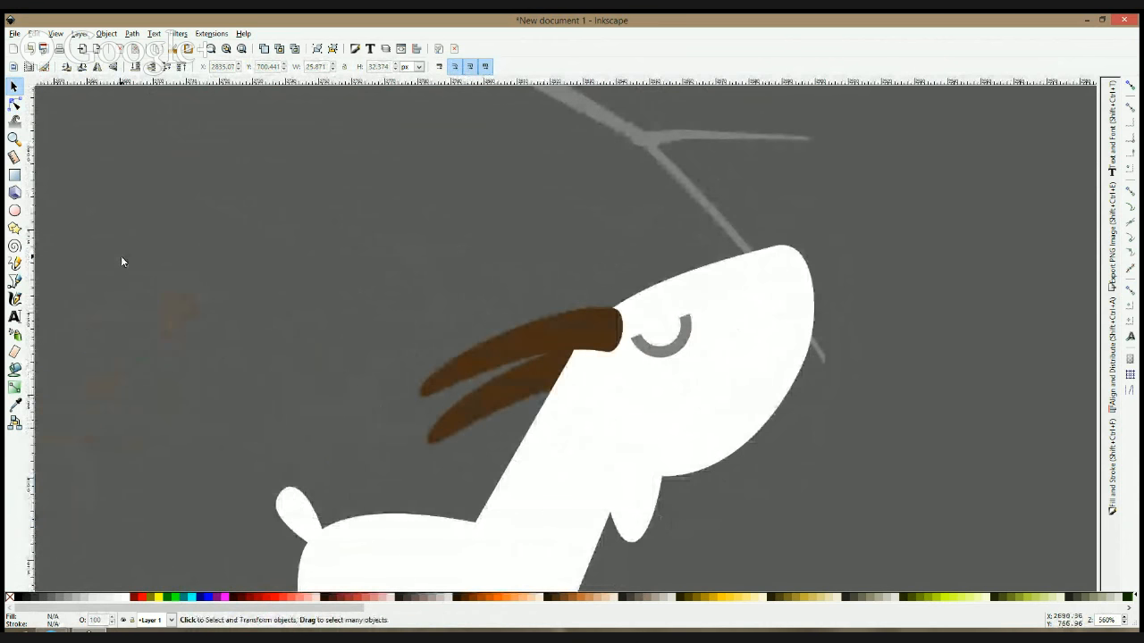
left_click(480, 403)
left_click(480, 405)
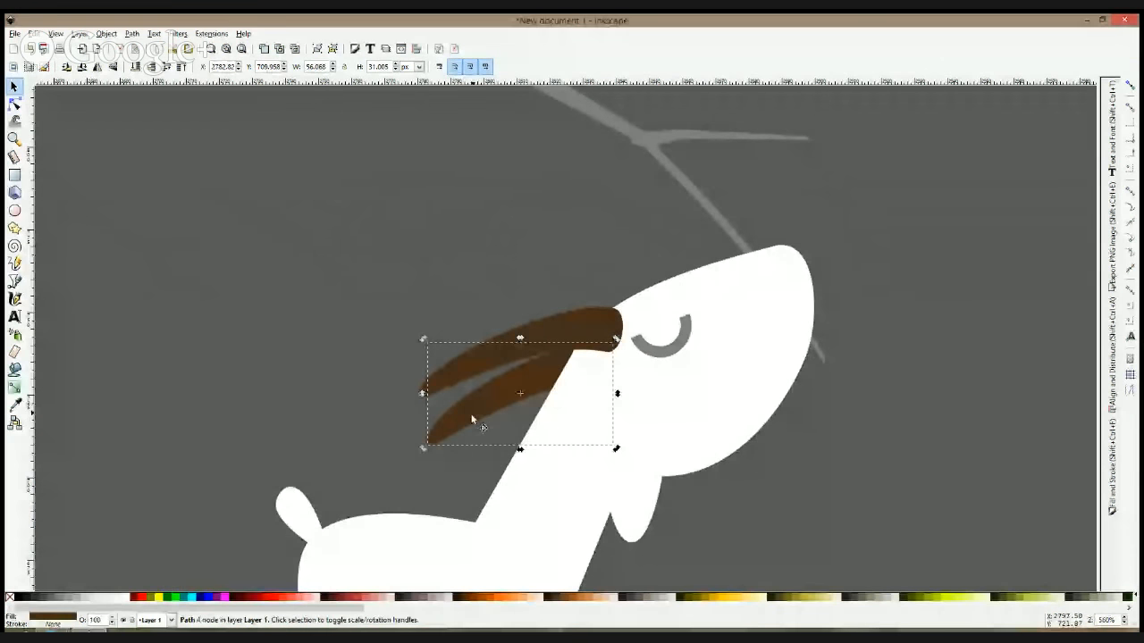
left_click_drag(426, 454, 447, 430)
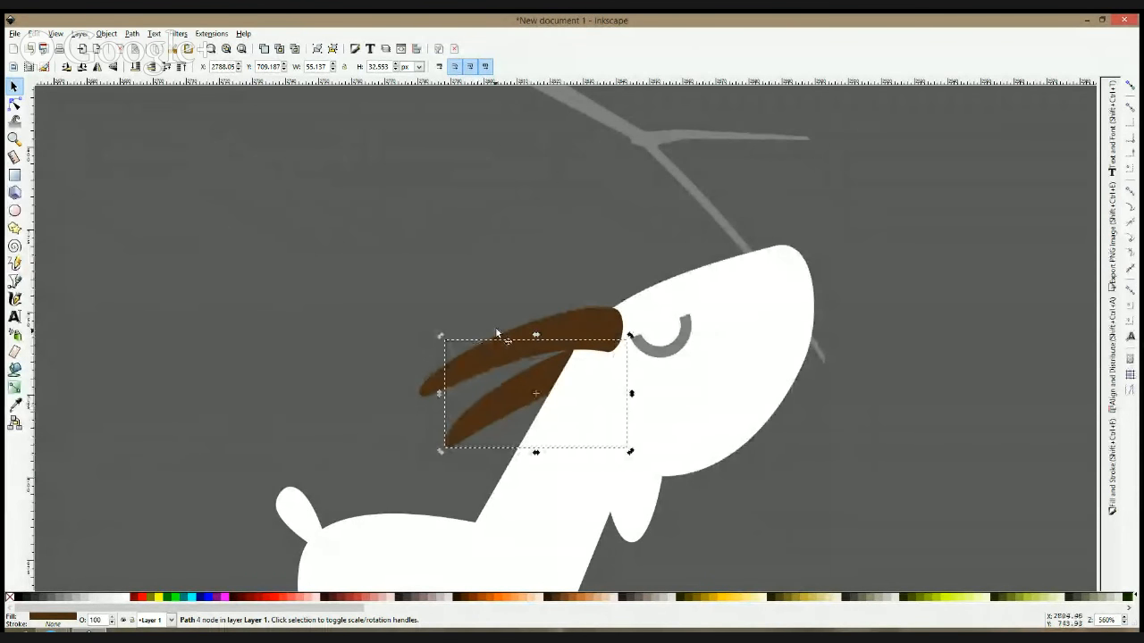
mouse_move(497, 333)
left_mouse_down()
mouse_move(494, 319)
mouse_move(488, 335)
left_mouse_up()
key("Escape")
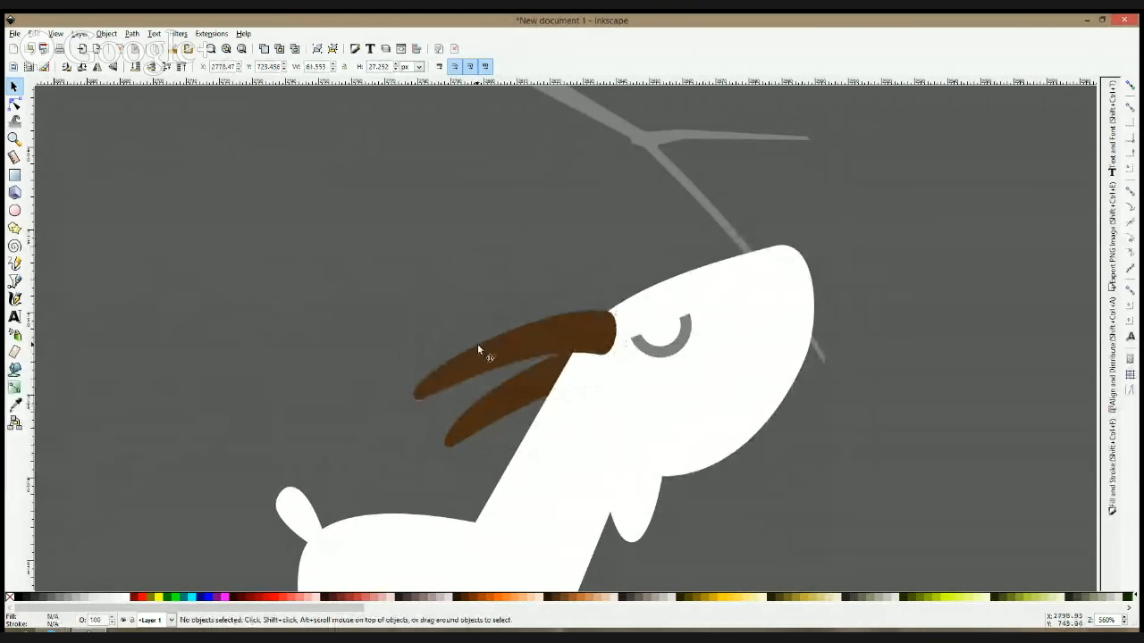
- Rotate both horns of the copied goat together to a slightly flatter angle and move them back up against the head
left_click(463, 422)
left_click(483, 354, "shift")
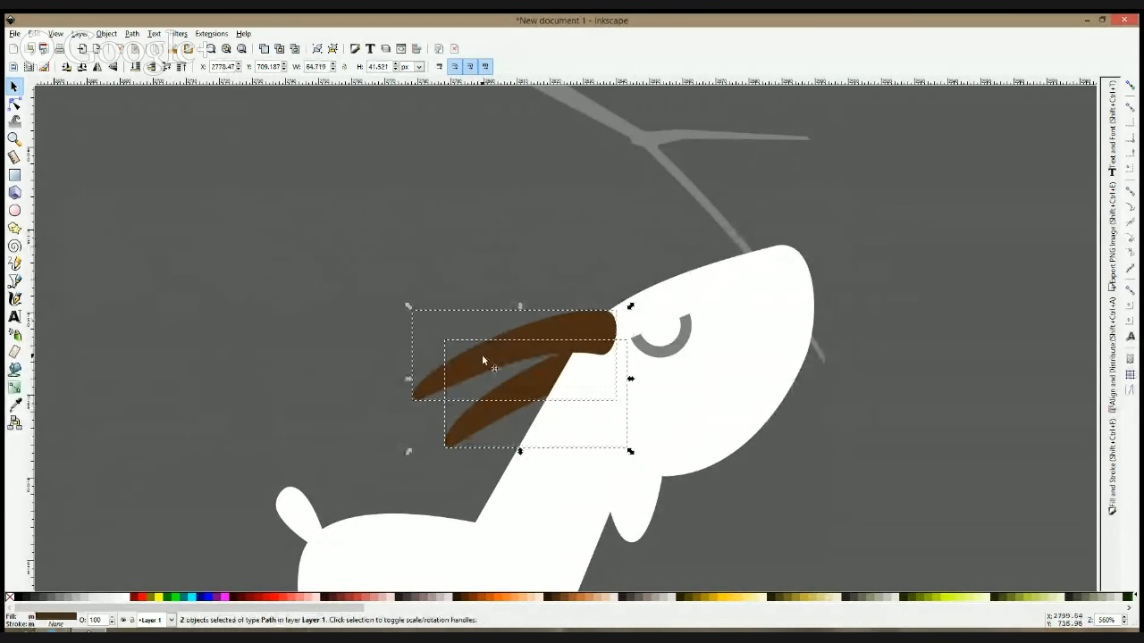
left_click(483, 354)
left_click_drag(409, 307, 416, 297)
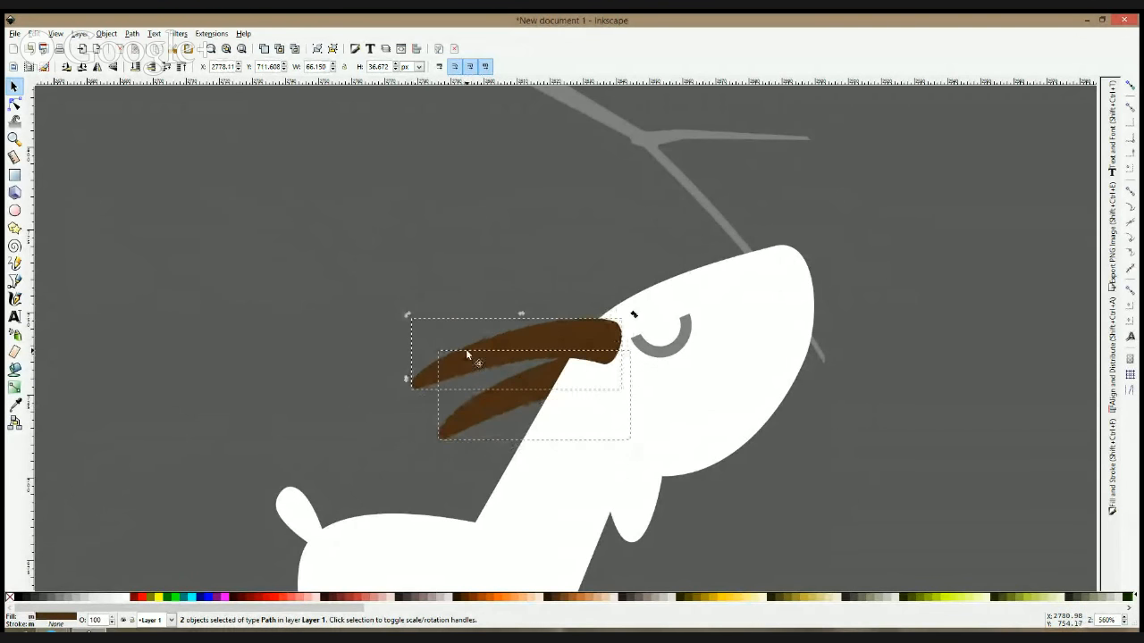
left_click_drag(465, 352, 455, 335)
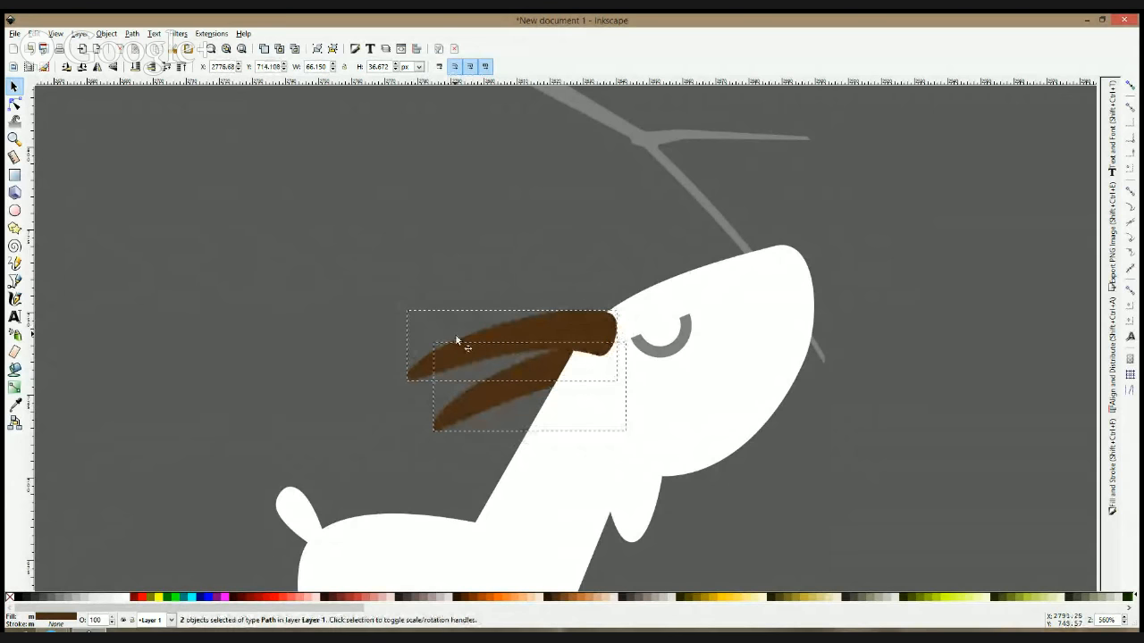
left_click(315, 413)
- Rotate only the copied goat's lower horn slightly flatter
scroll(554, 382, "down", 2, "ctrl")
scroll(590, 419, "down", 4)
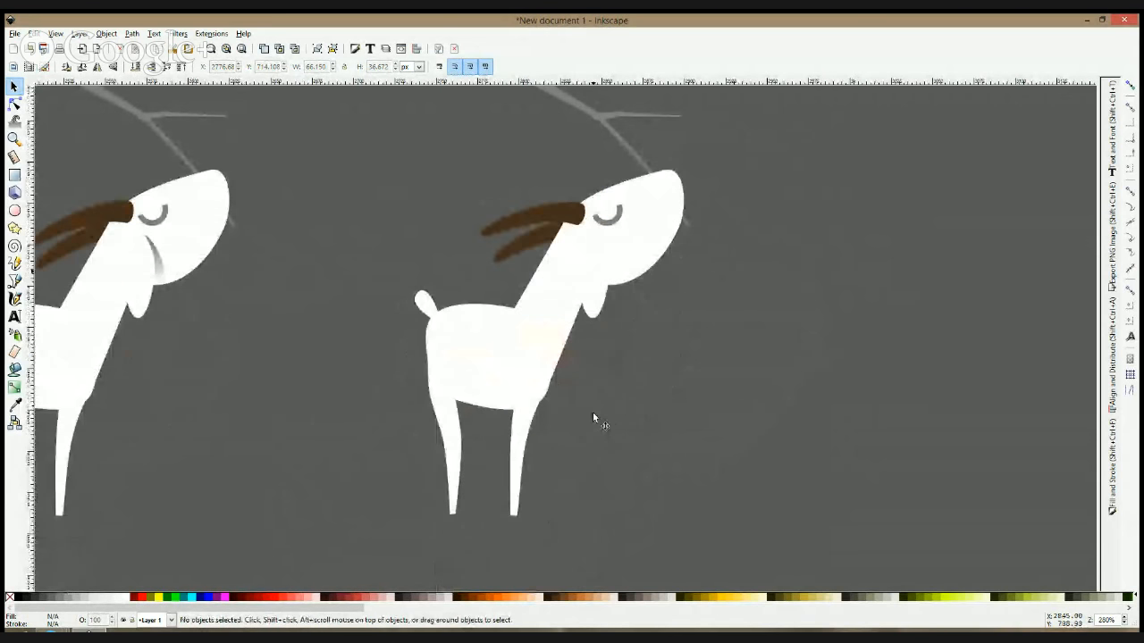
left_click(521, 249)
left_click(521, 248)
mouse_move(492, 212)
left_mouse_down()
mouse_move(495, 201)
mouse_move(492, 210)
left_mouse_up()
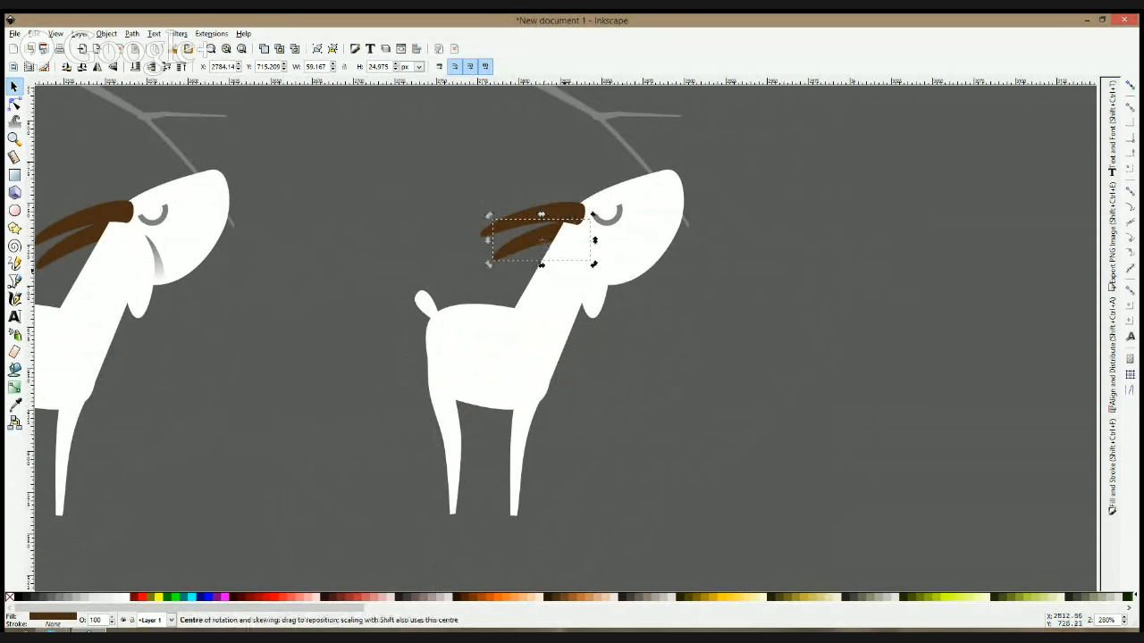
- Apply a linear gradient to the lower horn, running from dark brown at the neck to a lighter brown at the tip
left_click(15, 389)
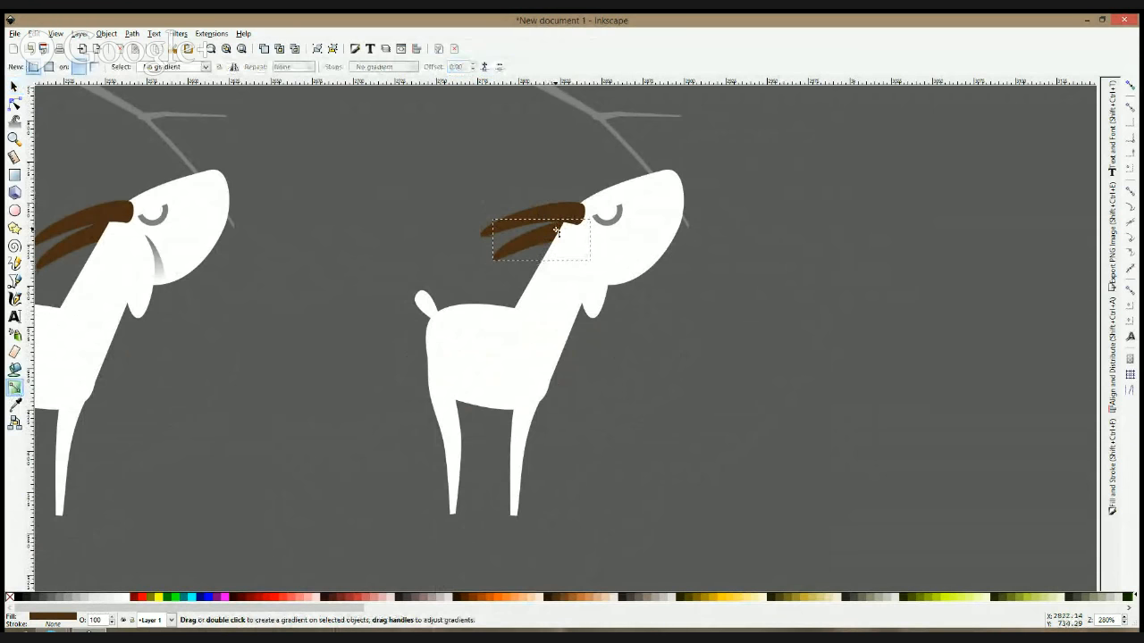
left_click_drag(547, 235, 519, 242)
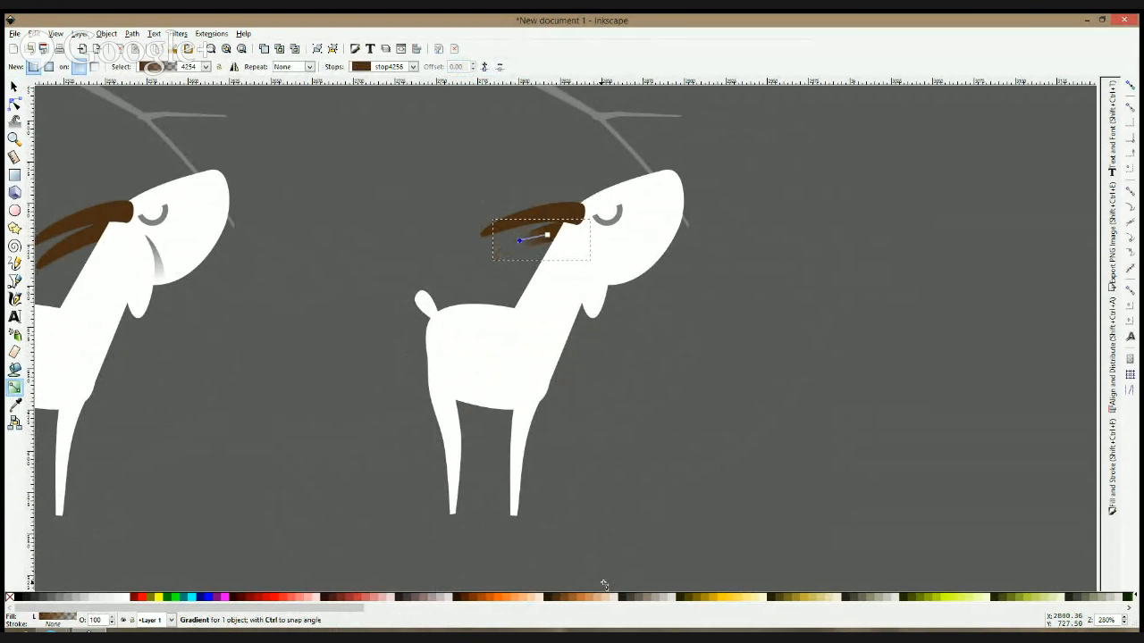
left_click(572, 597)
left_click_drag(520, 241, 496, 257)
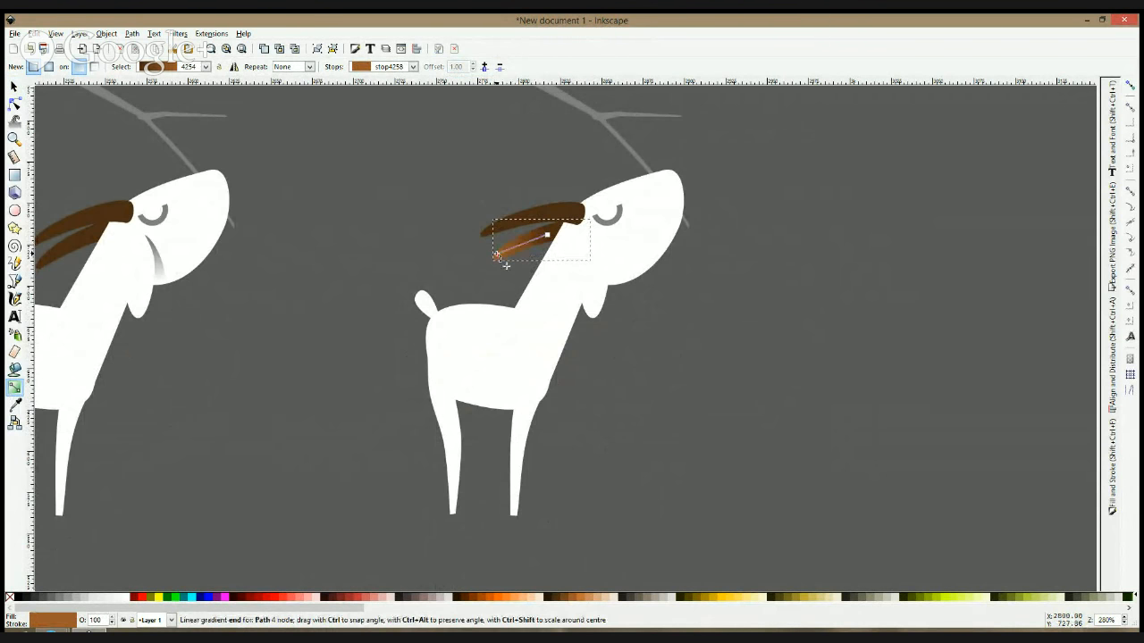
left_click(557, 233)
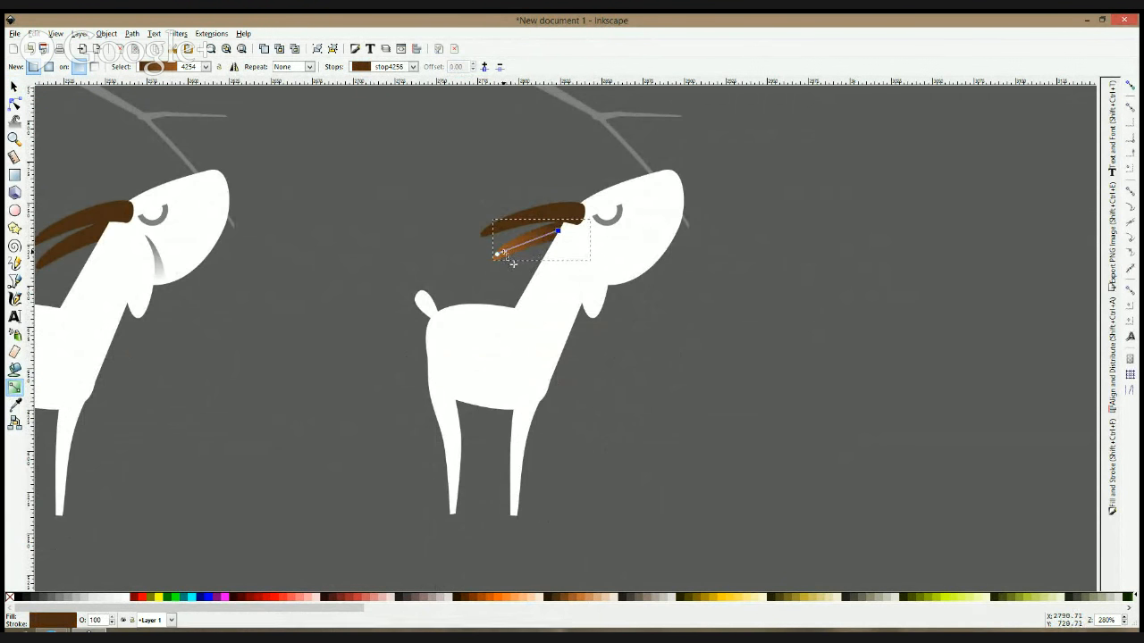
- Recolour the lower horn's gradient with a sampled mid-brown tip and a very dark brown base stop, and extend the base end toward the head
left_click(497, 255)
left_click(13, 410)
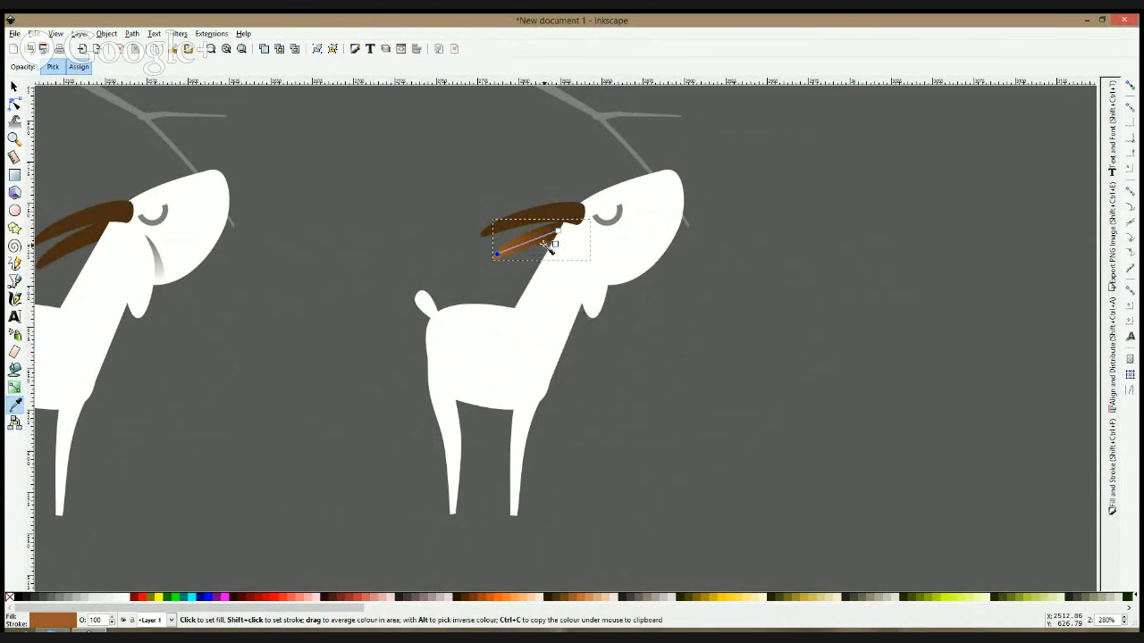
left_click(536, 240)
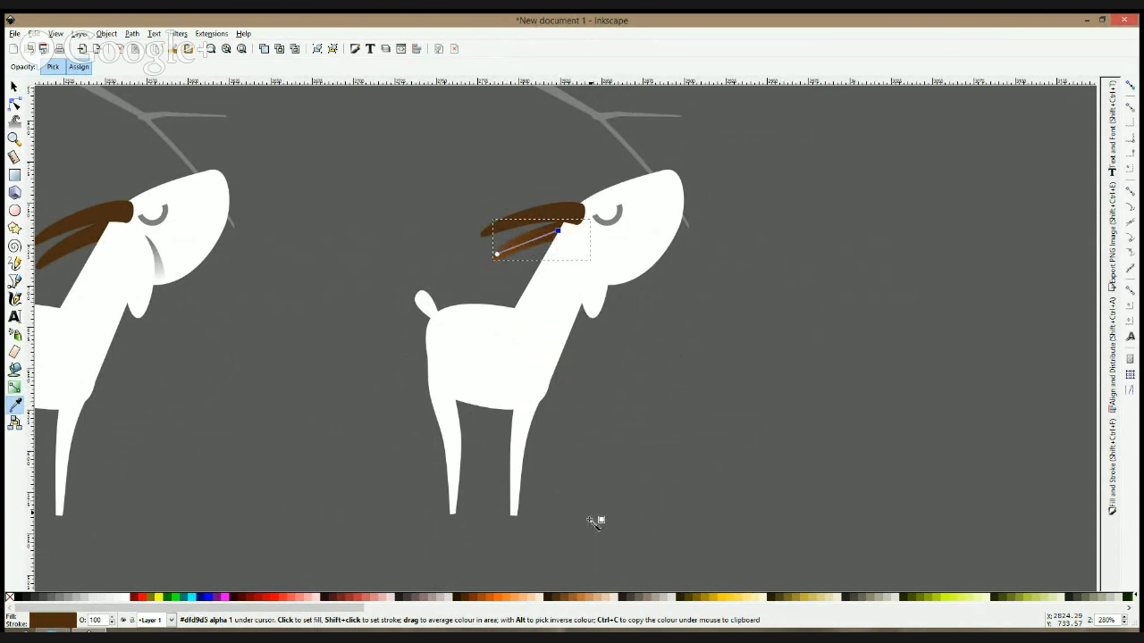
left_click(548, 604)
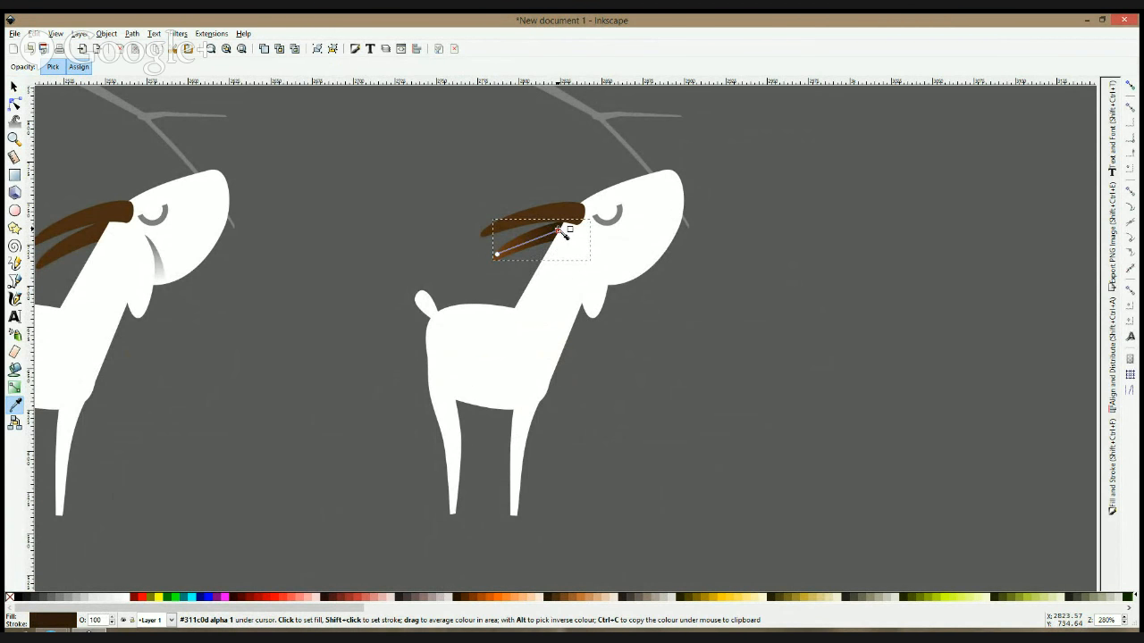
left_click_drag(558, 231, 570, 227)
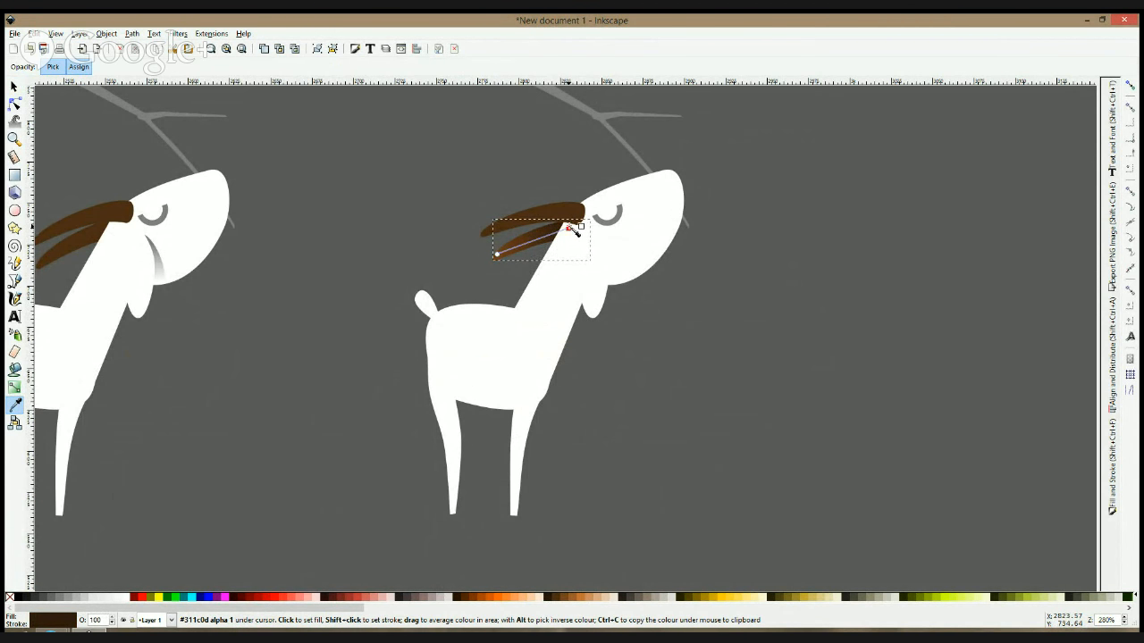
- Reuse the lower horn's gradient on the upper horn and move its start stop inward from the tip
left_click(16, 387)
left_click(576, 215)
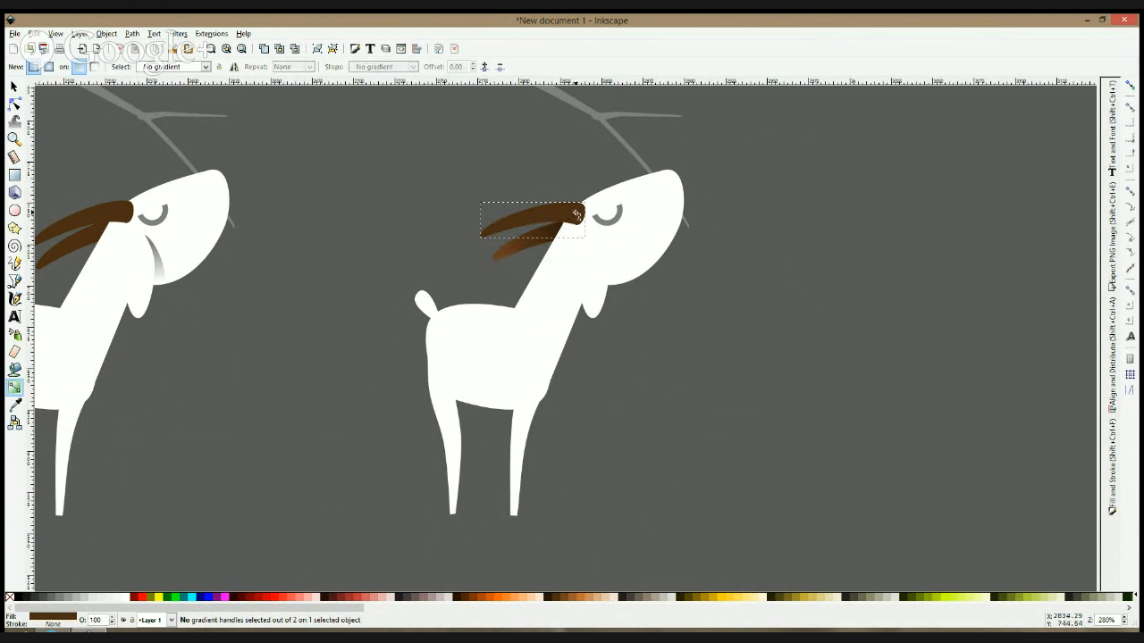
left_click(167, 71)
left_click(173, 95)
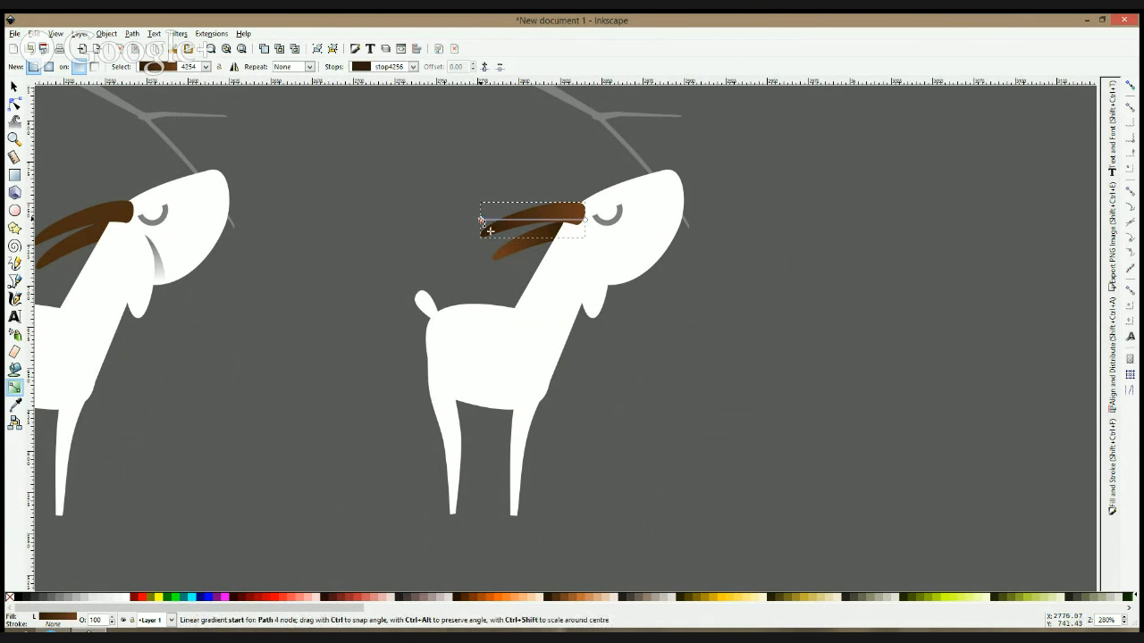
left_click_drag(480, 221, 508, 222)
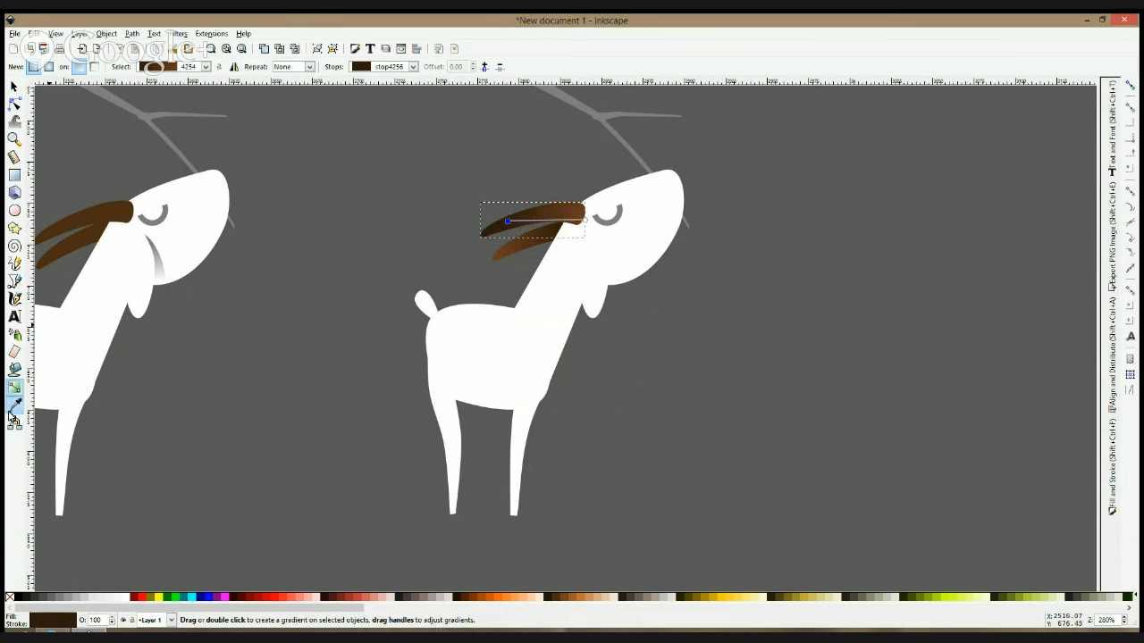
- Change the upper horn gradient's tip-side stop to a lighter brown
left_click(14, 404)
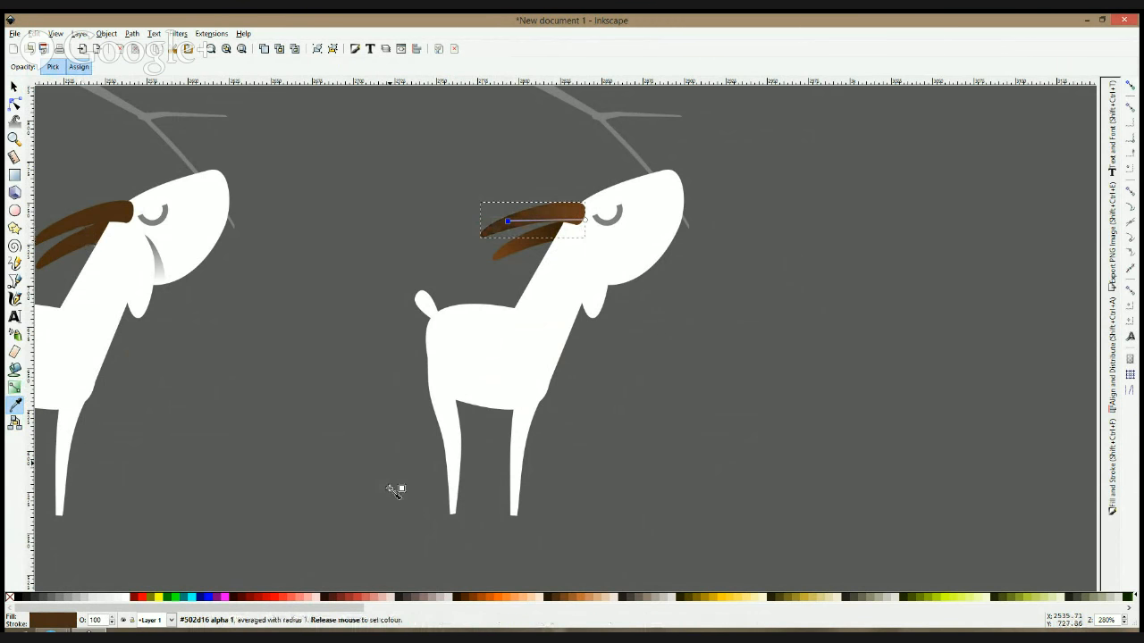
left_click(565, 599)
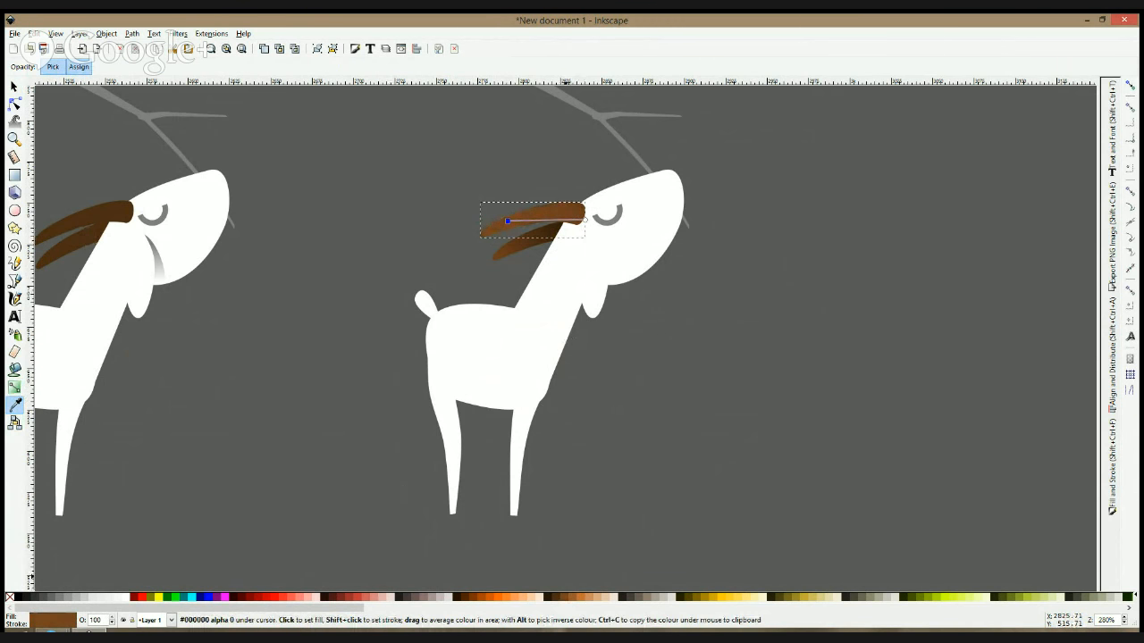
left_click(569, 601)
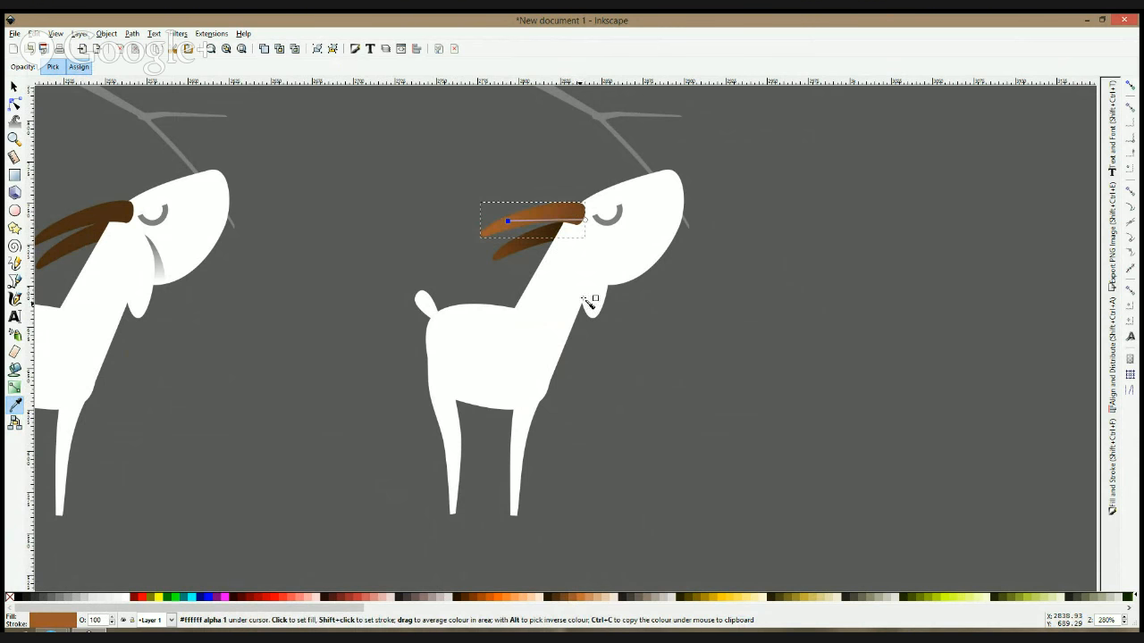
- Realign the upper horn's gradient along the horn from tip to head, with a mid-brown base stop, and deselect it
left_click_drag(579, 220, 561, 209)
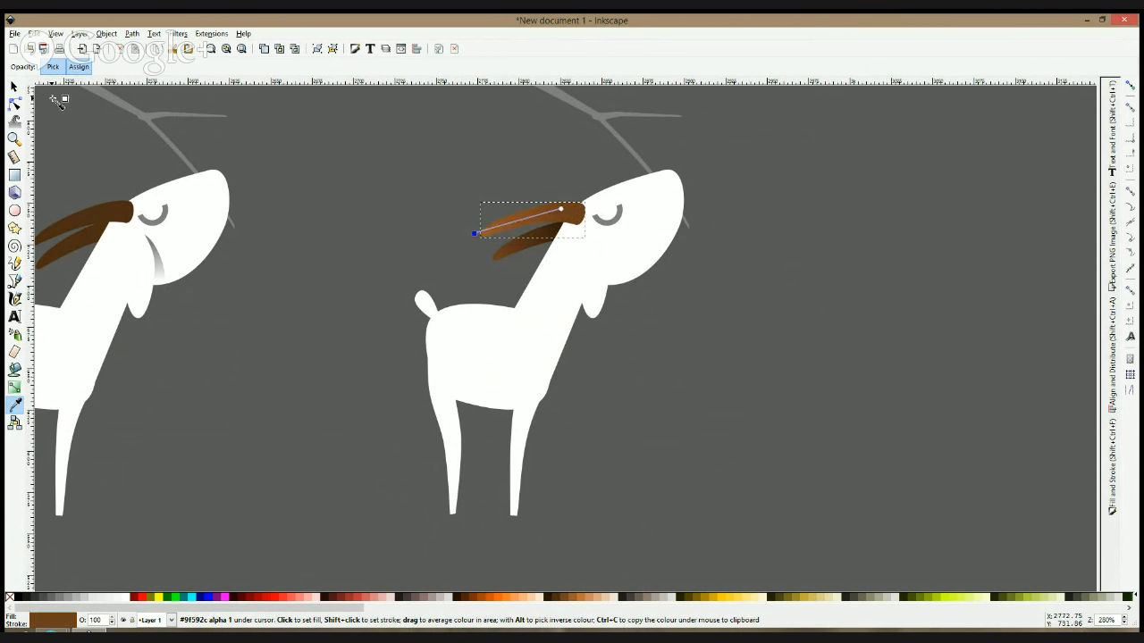
left_click(14, 85)
left_click(417, 169)
scroll(724, 224, "down", 3)
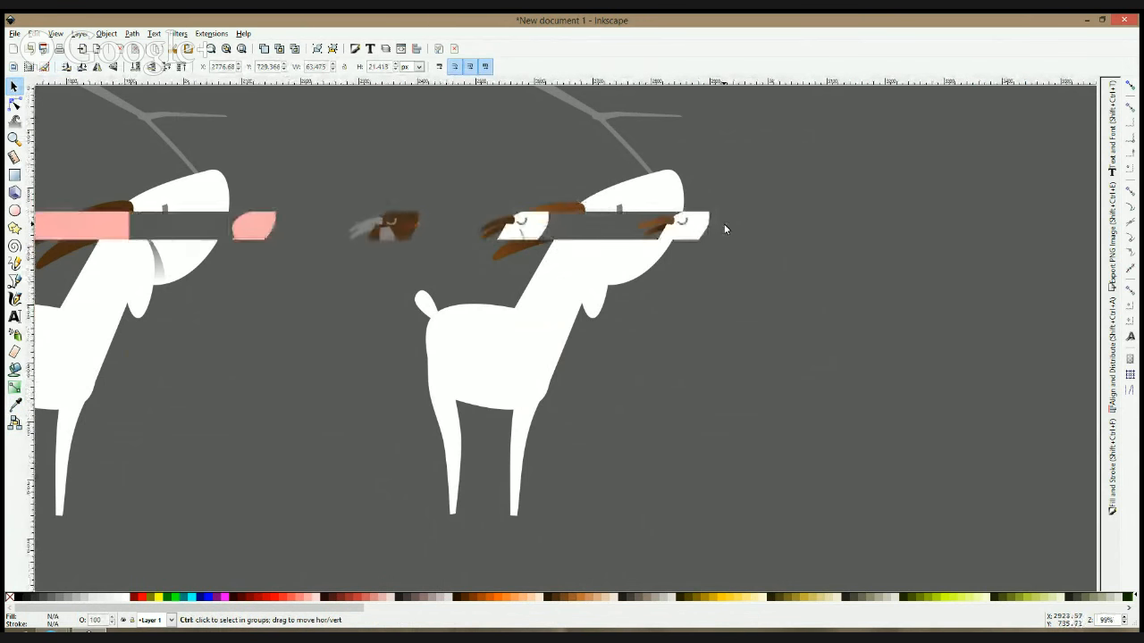
scroll(722, 214, "up", 3)
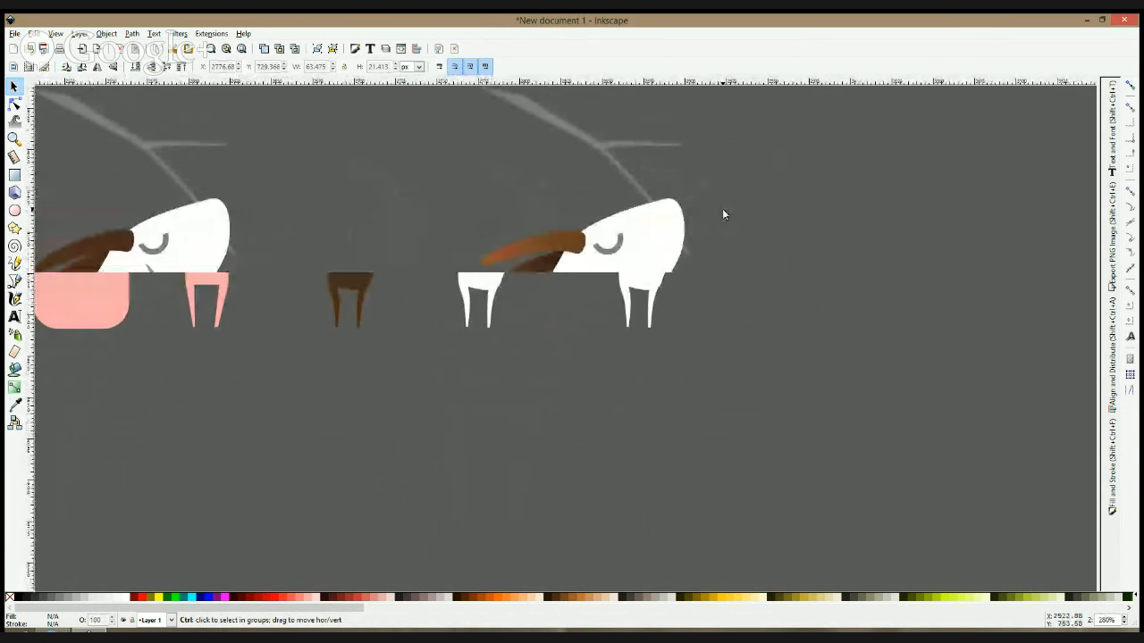
- Reshape the duplicated goat's head by moving the nodes at the top and front of the muzzle slightly inward
left_click(656, 237)
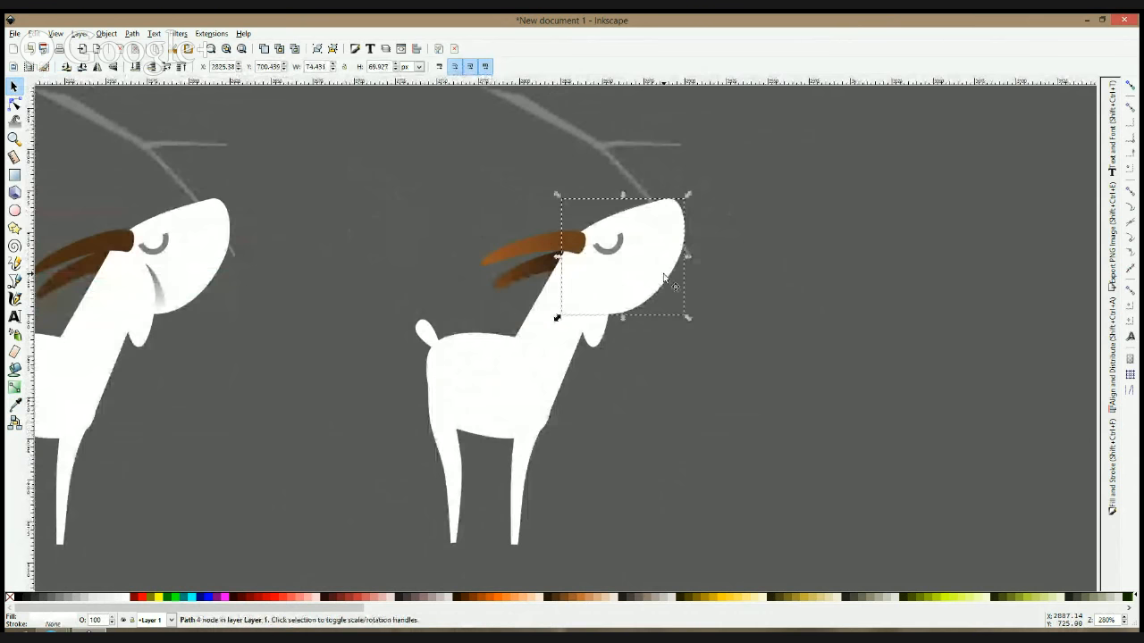
scroll(670, 245, "up", 2)
left_click(13, 107)
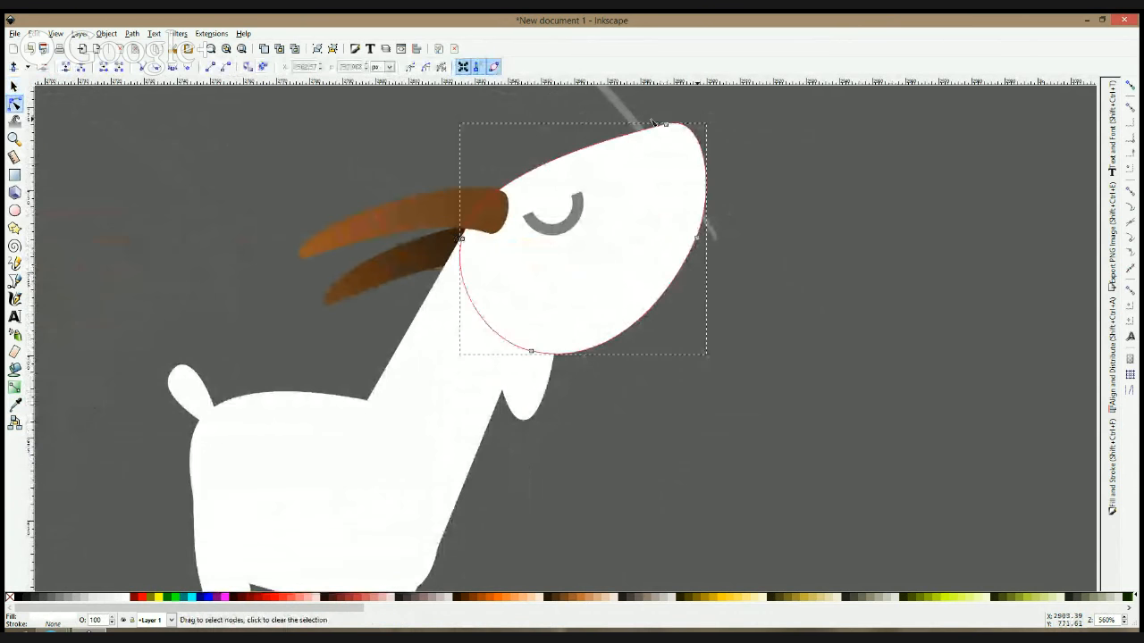
left_click_drag(666, 125, 646, 133)
left_click_drag(697, 237, 694, 232)
left_click(774, 251)
- Scale the closed-eye arc down to about 15 px wide and keep it in place on the head
left_click(579, 225)
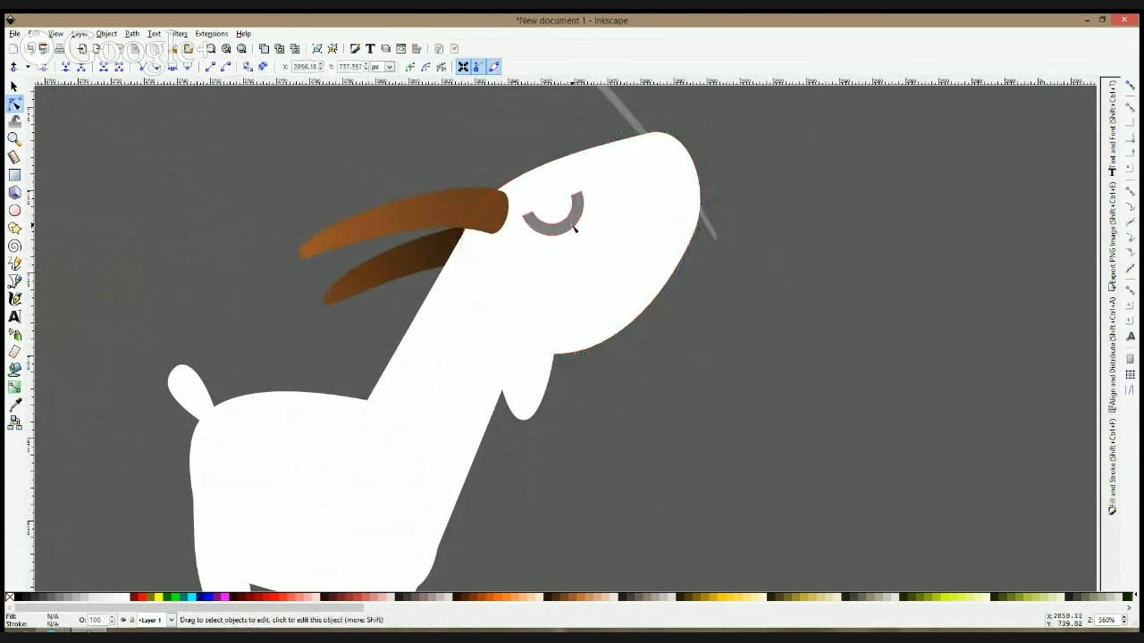
key("s")
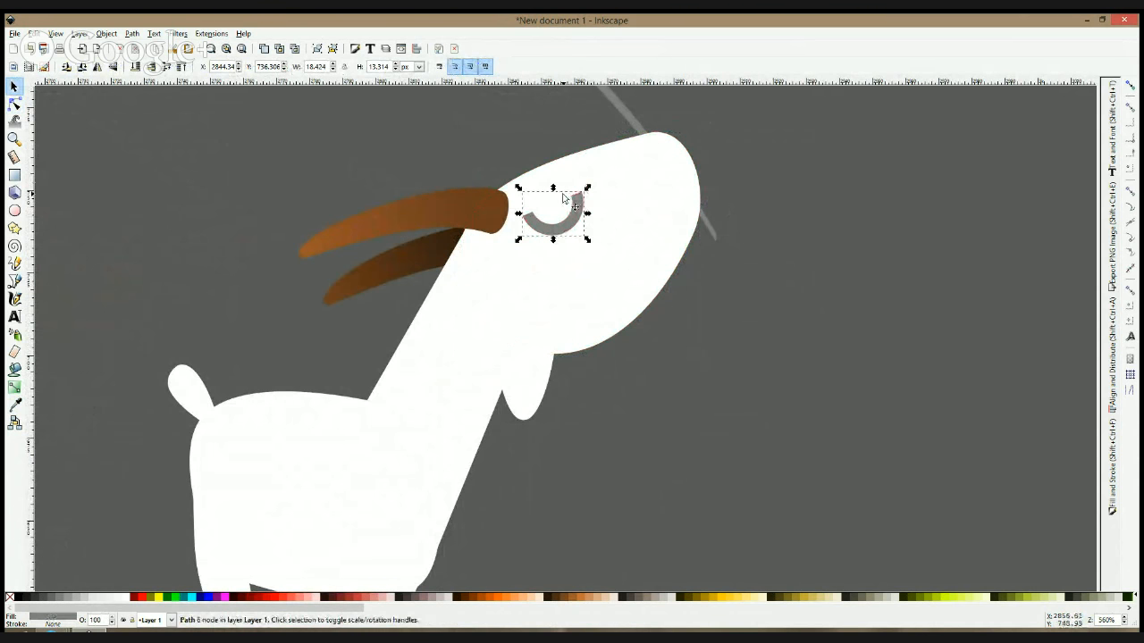
left_click_drag(587, 189, 573, 229)
left_click(565, 222)
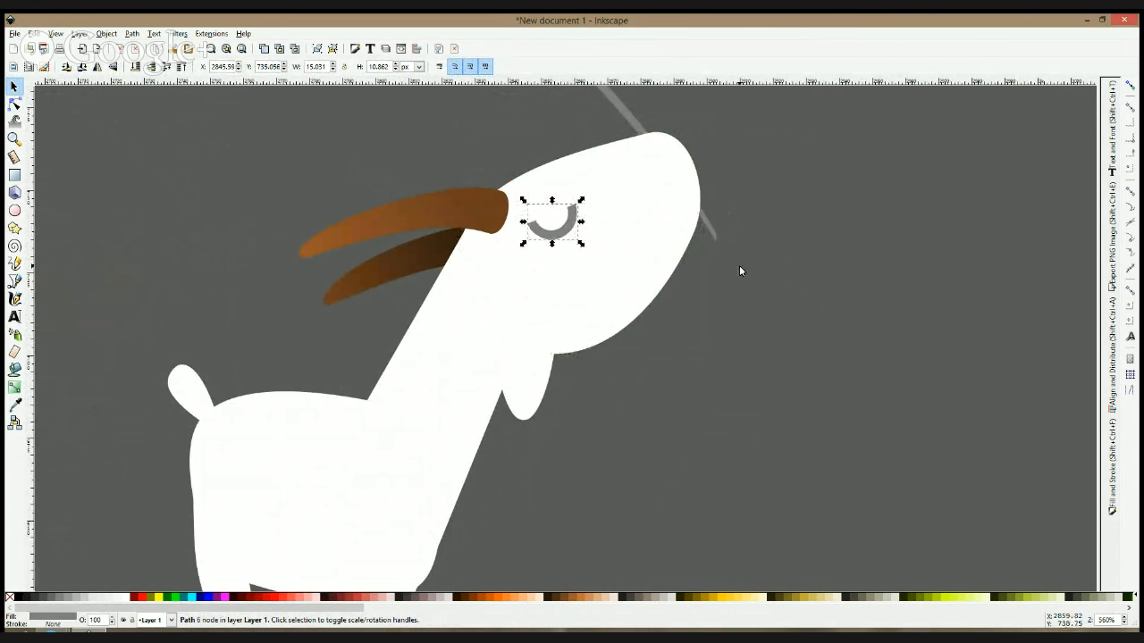
left_click(739, 270)
- Duplicate the eye arc and place the copy at the front edge of the muzzle as a mouth
left_click(15, 281)
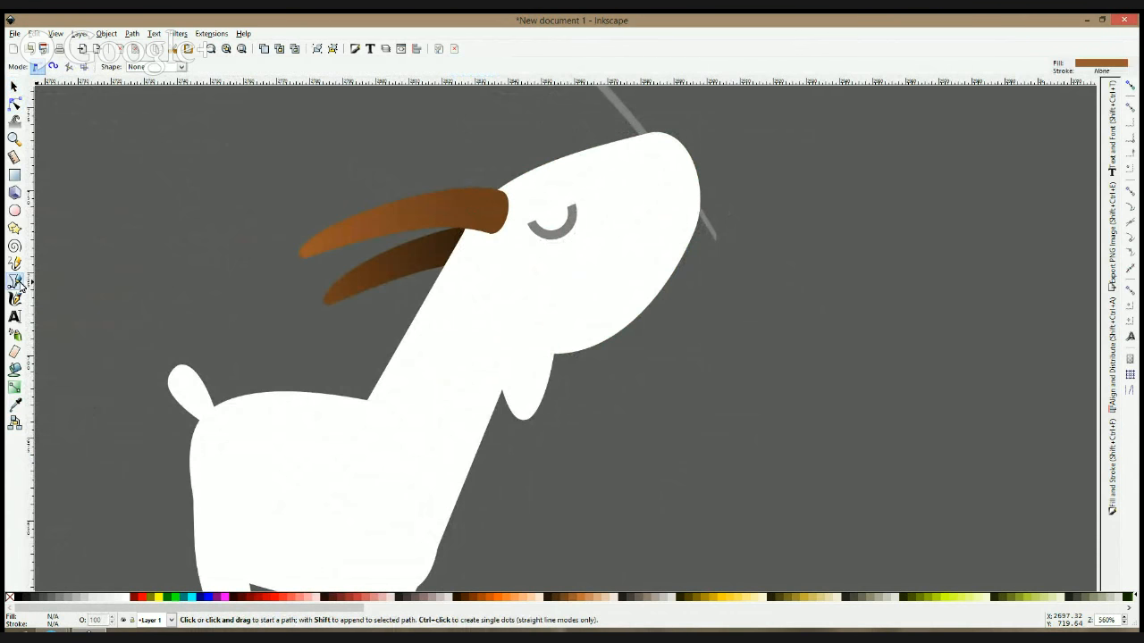
left_click(722, 221)
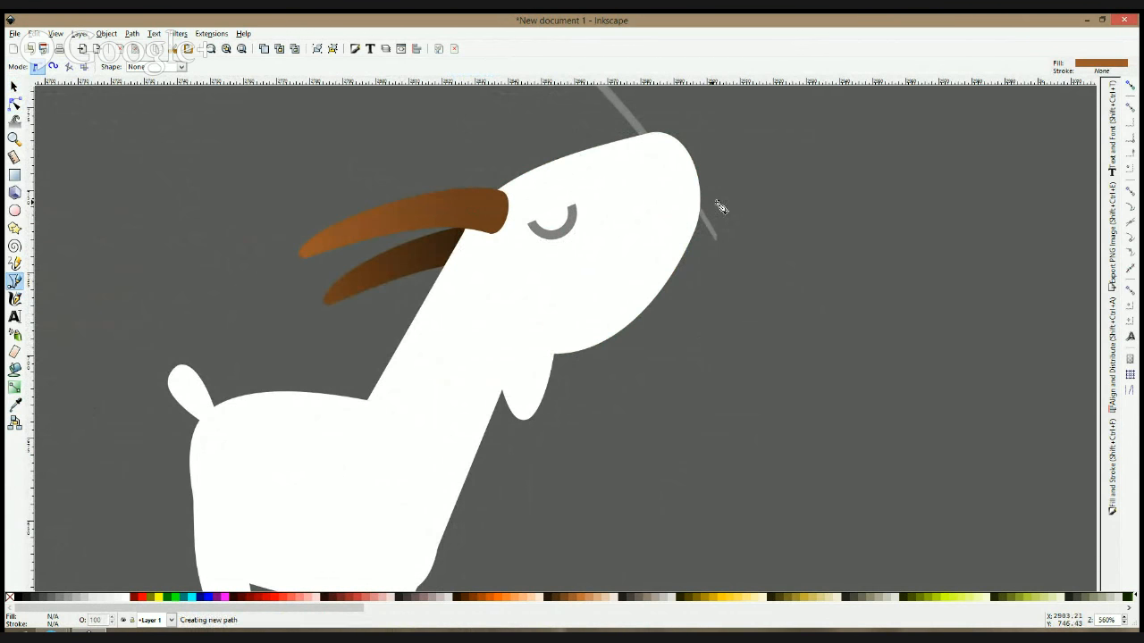
key("F1")
left_click(559, 242)
key("ctrl+d")
left_click_drag(559, 242, 705, 231)
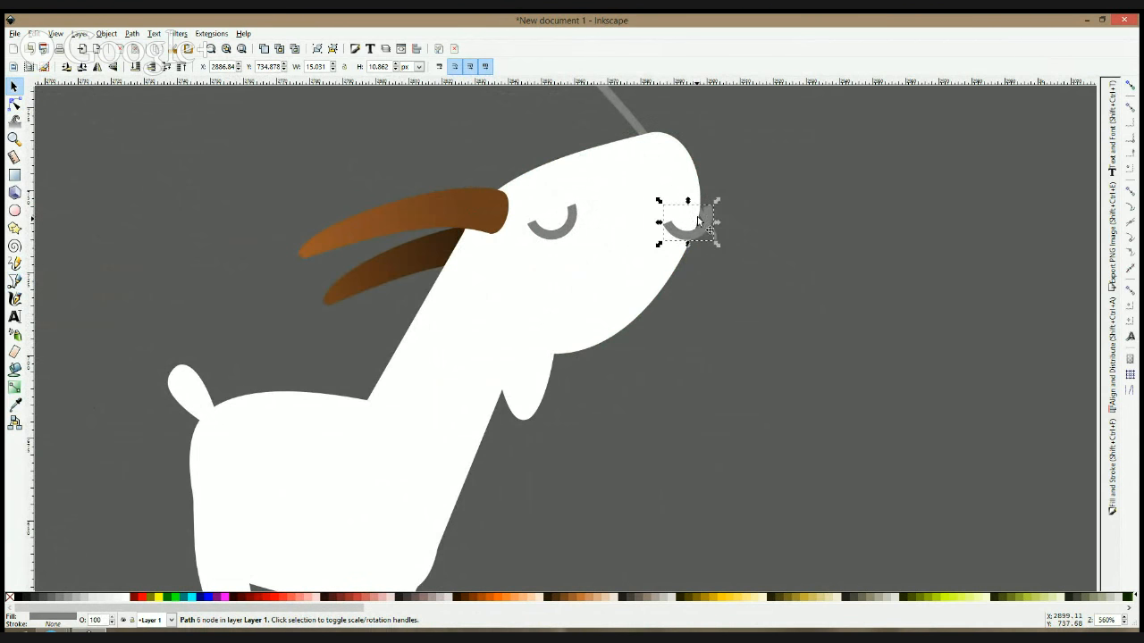
- Trim the mouth arc to the muzzle outline by intersecting it with a duplicate of the head shape
left_click(693, 211, "shift")
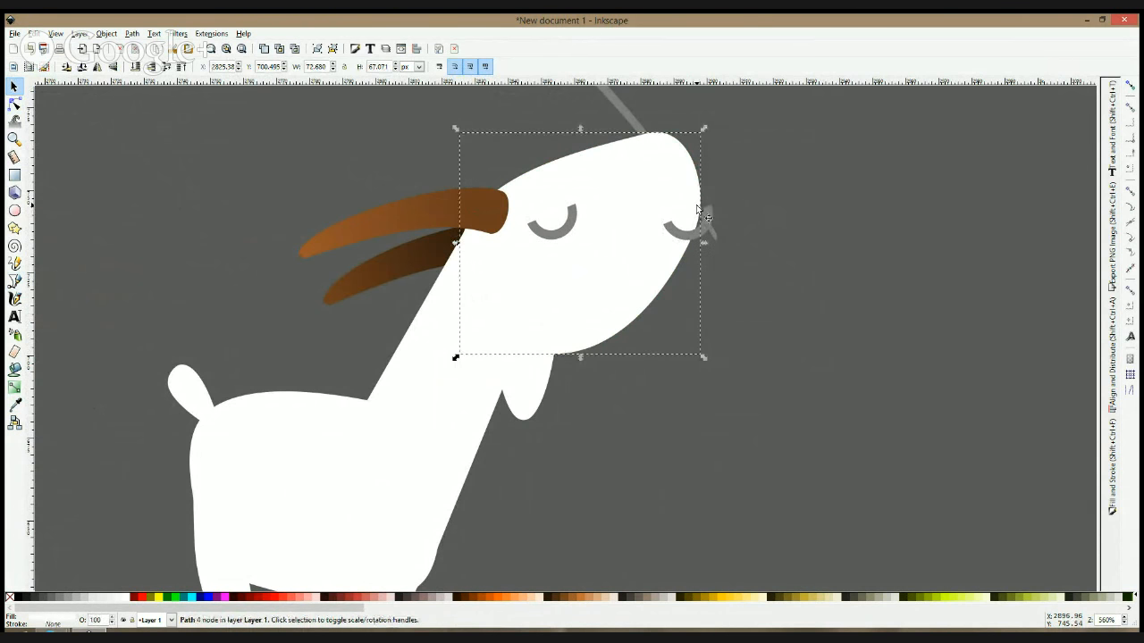
key("ctrl+minus")
left_click(711, 217, "shift")
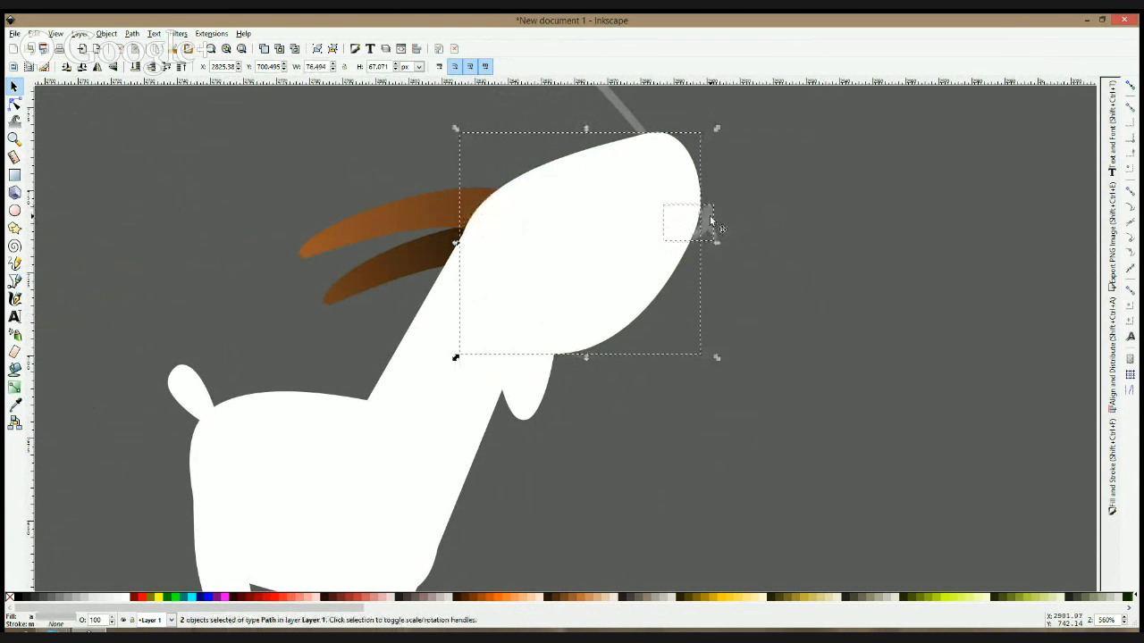
key("ctrl+asterisk")
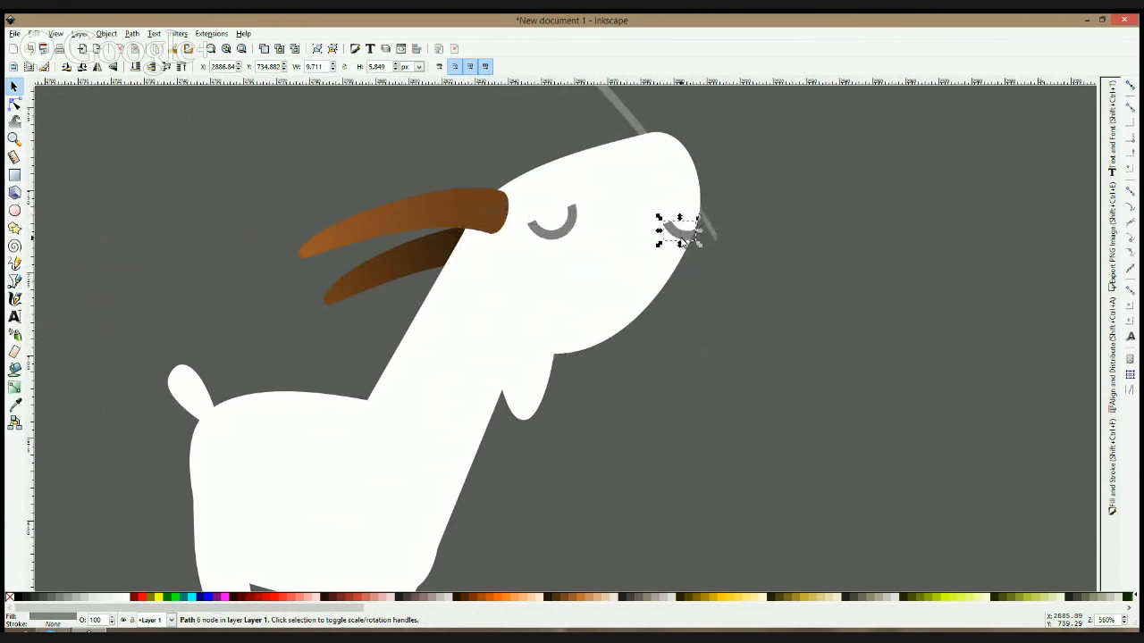
left_click(748, 212)
- Nudge the node at the mouth arc's inner end slightly outward to refine its shape
left_click(14, 104)
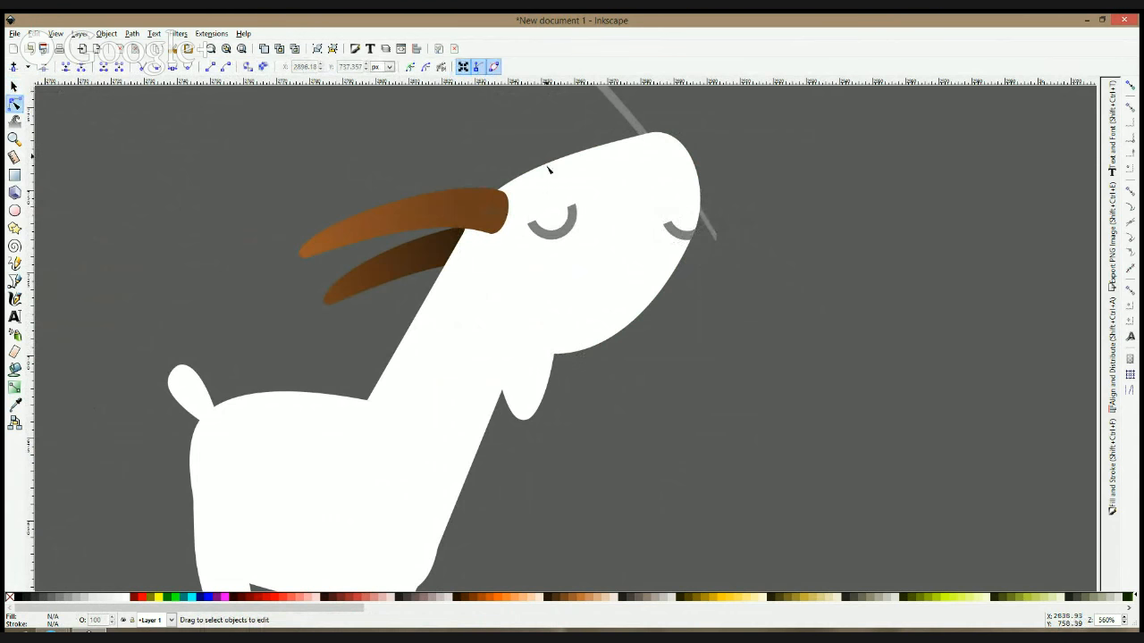
left_click(672, 232)
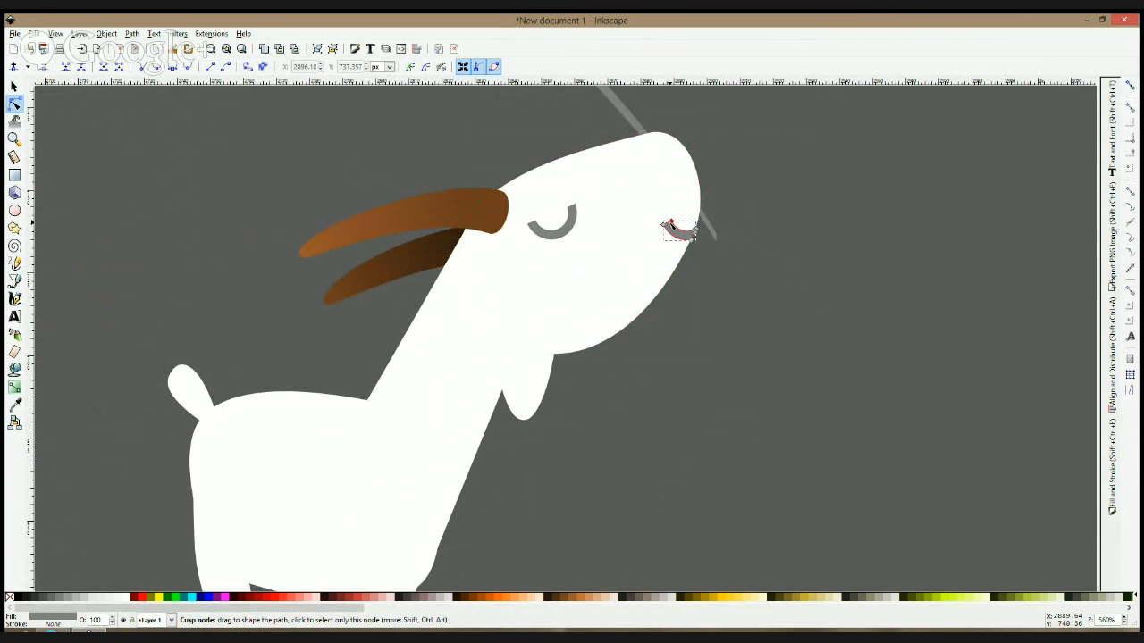
left_click_drag(670, 224, 666, 222)
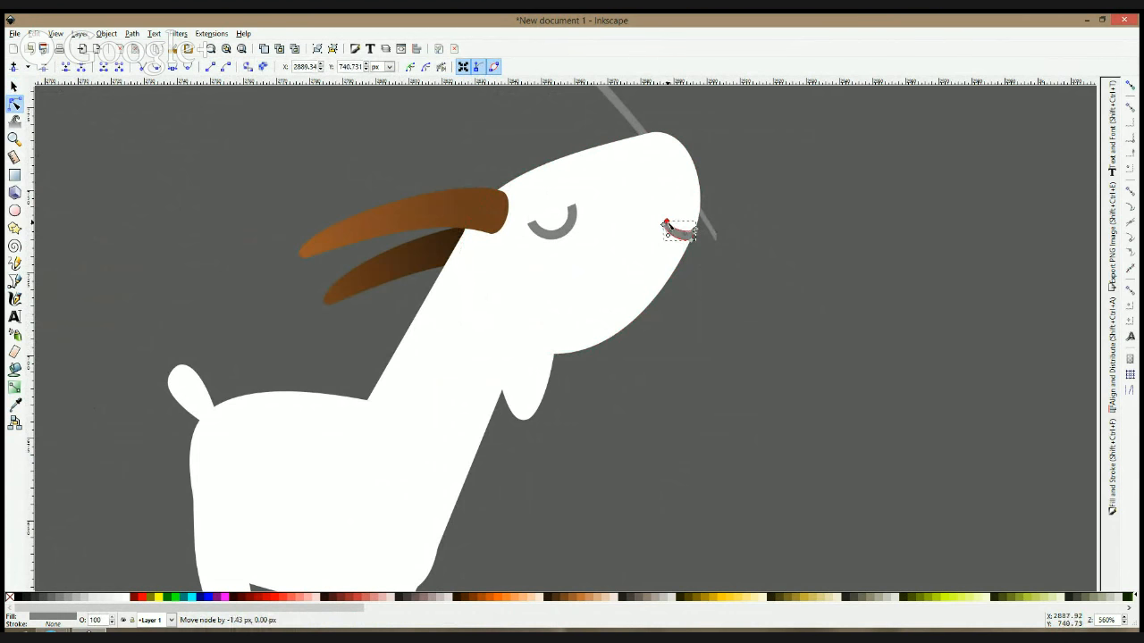
left_click(811, 208)
- Draw a closed, straight-edged wedge above the eye as an eyebrow
left_click(16, 282)
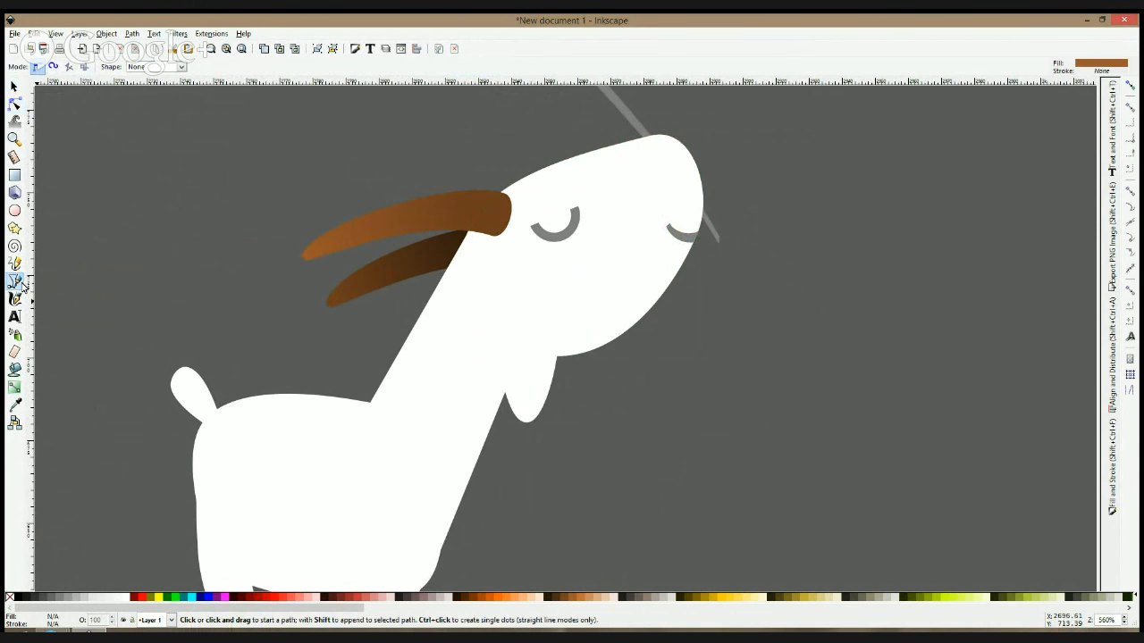
left_click(529, 202)
left_click(573, 175)
left_click(558, 166)
left_click(539, 170)
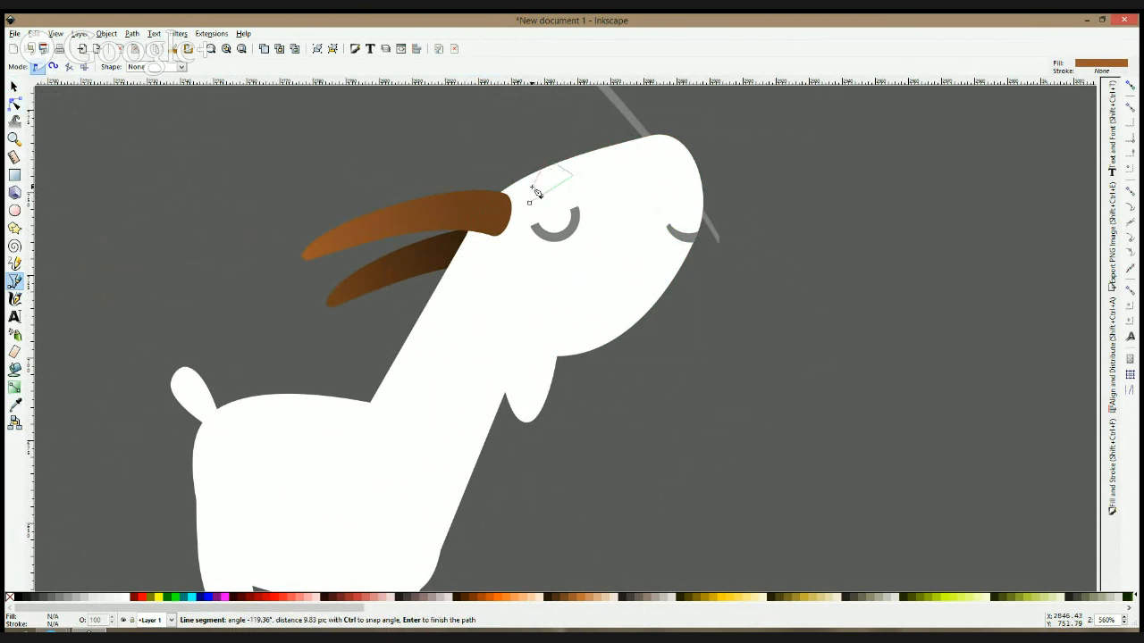
left_click(527, 199)
left_click(529, 203)
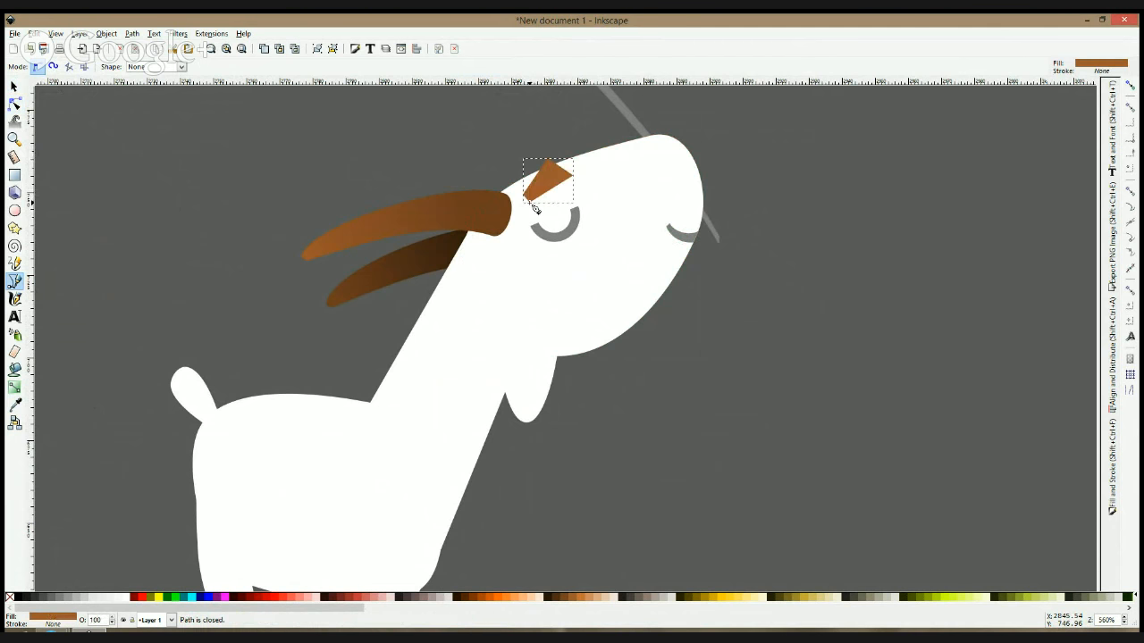
- Move the eyebrow up toward the horn base and fill it with the eye's grey (#808080)
left_click(14, 88)
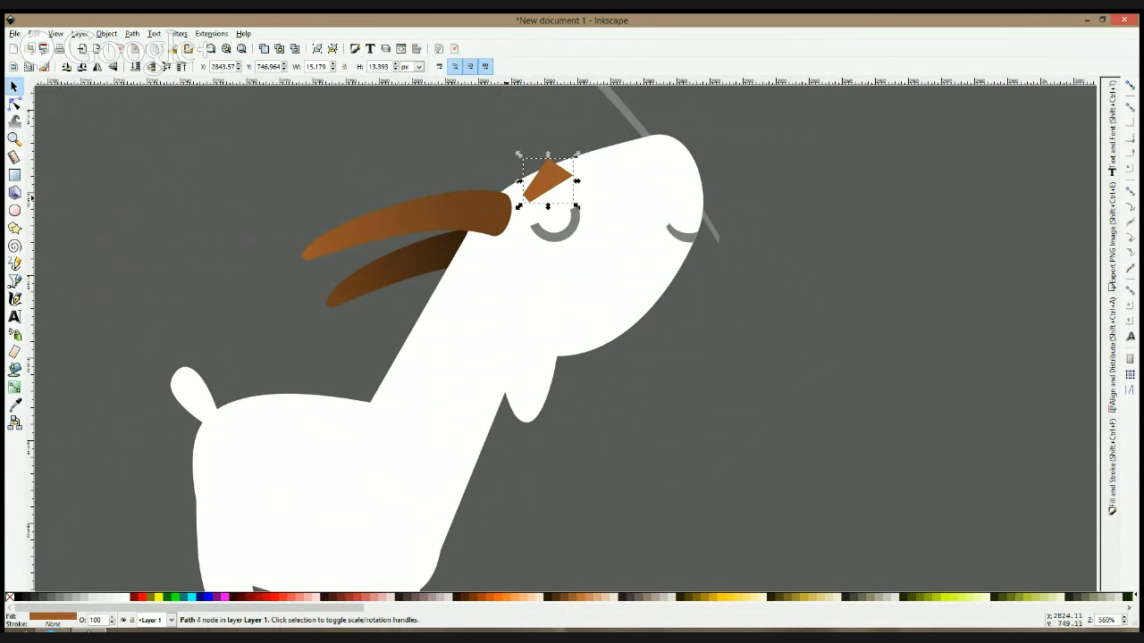
mouse_move(538, 189)
left_mouse_down()
mouse_move(537, 200)
mouse_move(524, 182)
left_mouse_up()
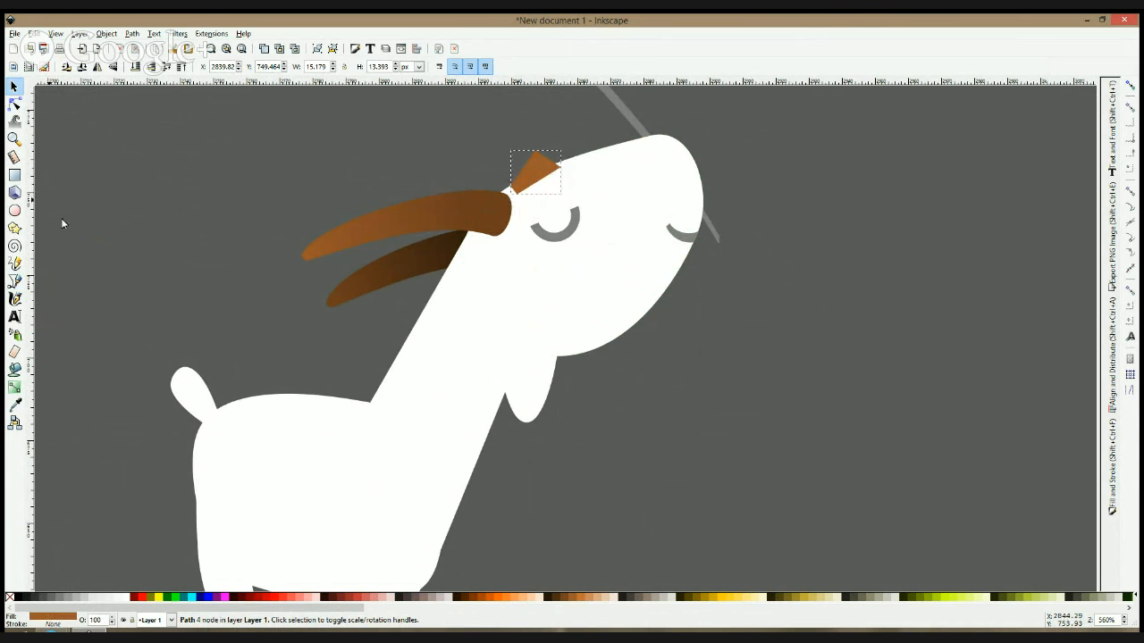
left_click(14, 404)
left_click(580, 225)
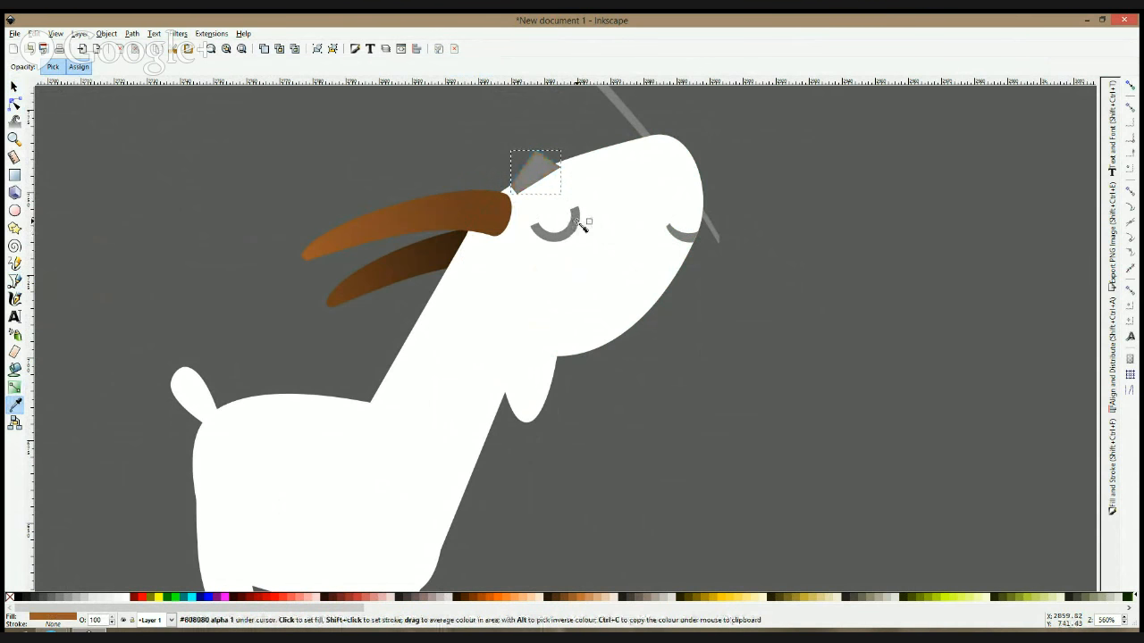
- Reshape the eyebrow so its upper nodes rise above the head outline, making it about 18 px wide and 19 px high
left_click(14, 103)
left_click_drag(528, 136, 564, 160)
key("space")
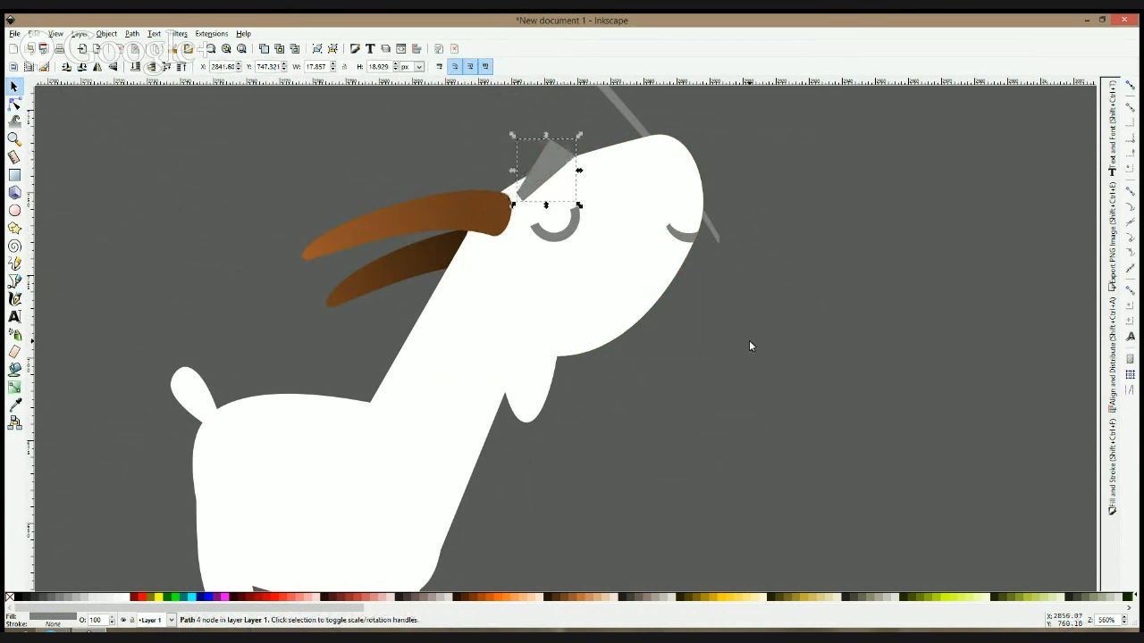
left_click(748, 339)
- Draw a closed, jagged-edged beard shape beneath the front of the chin
left_click(14, 281)
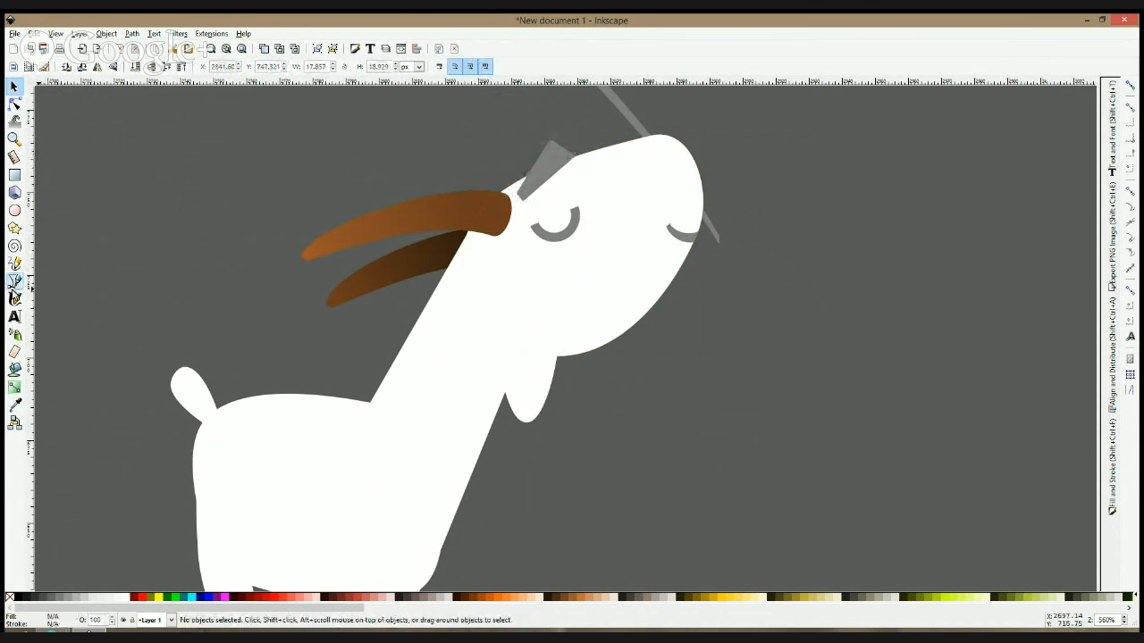
left_click(673, 269)
left_click(676, 294)
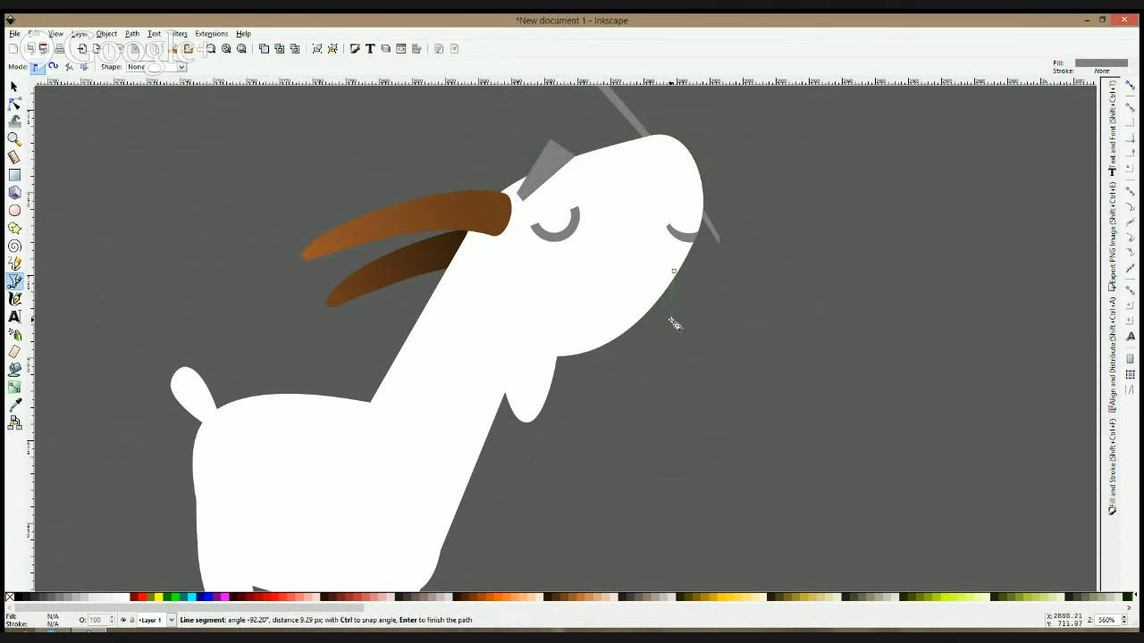
left_click(661, 313)
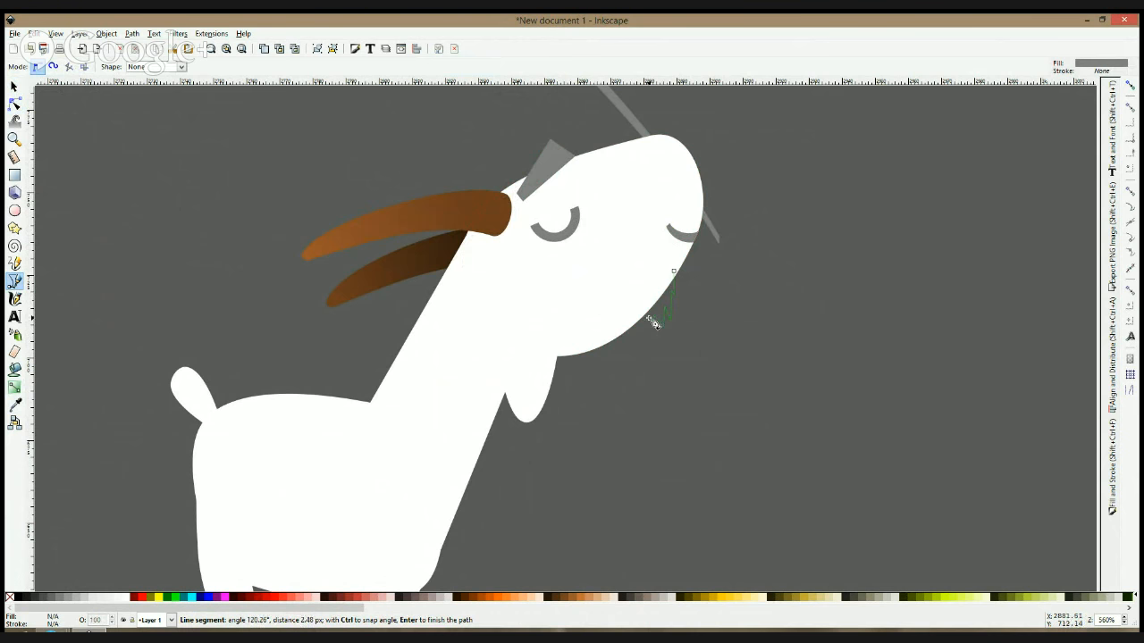
left_click(673, 270)
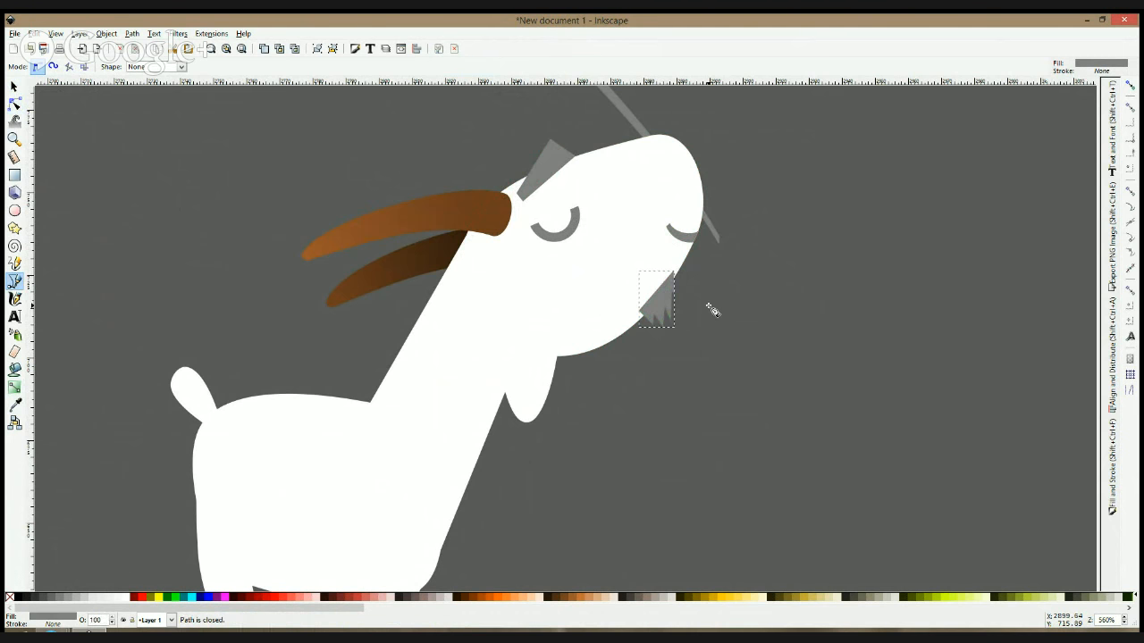
- Fill the beard with white (#ffffff) sampled from the goat's body
scroll(701, 309, "down", 3)
left_click(14, 405)
left_click(538, 318)
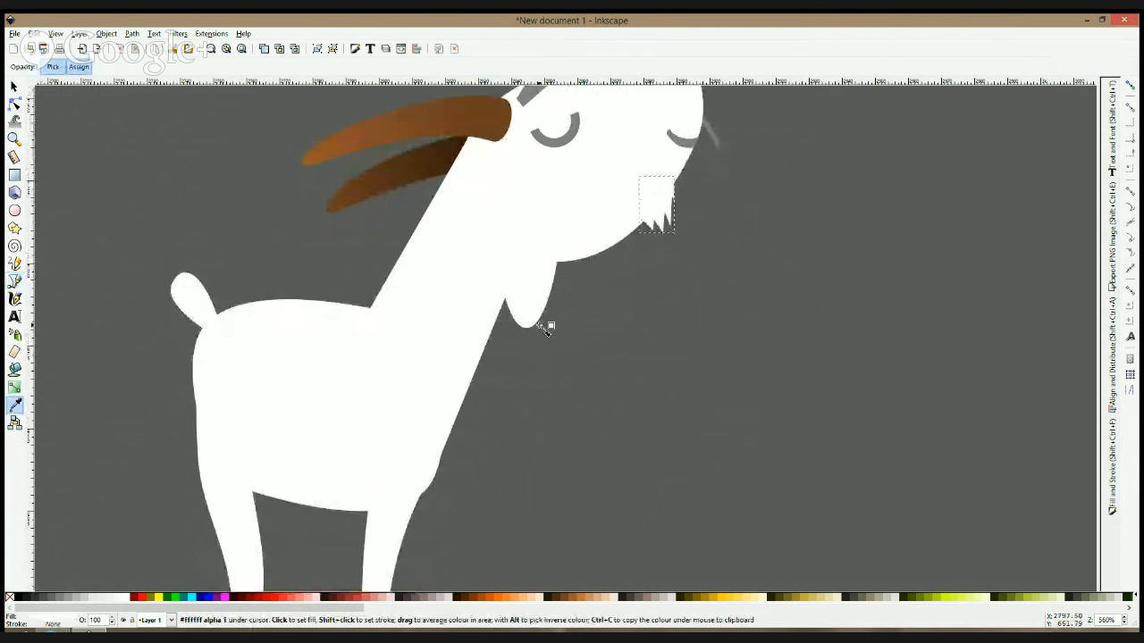
scroll(645, 317, "down", 2)
scroll(646, 317, "up", 4)
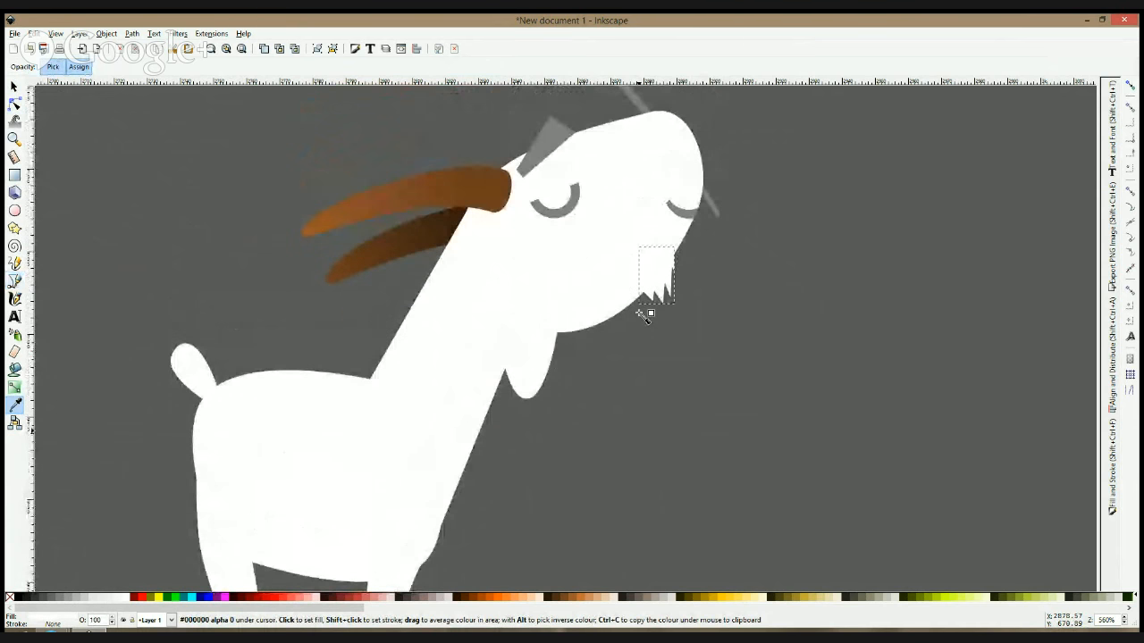
scroll(709, 109, "down", 2)
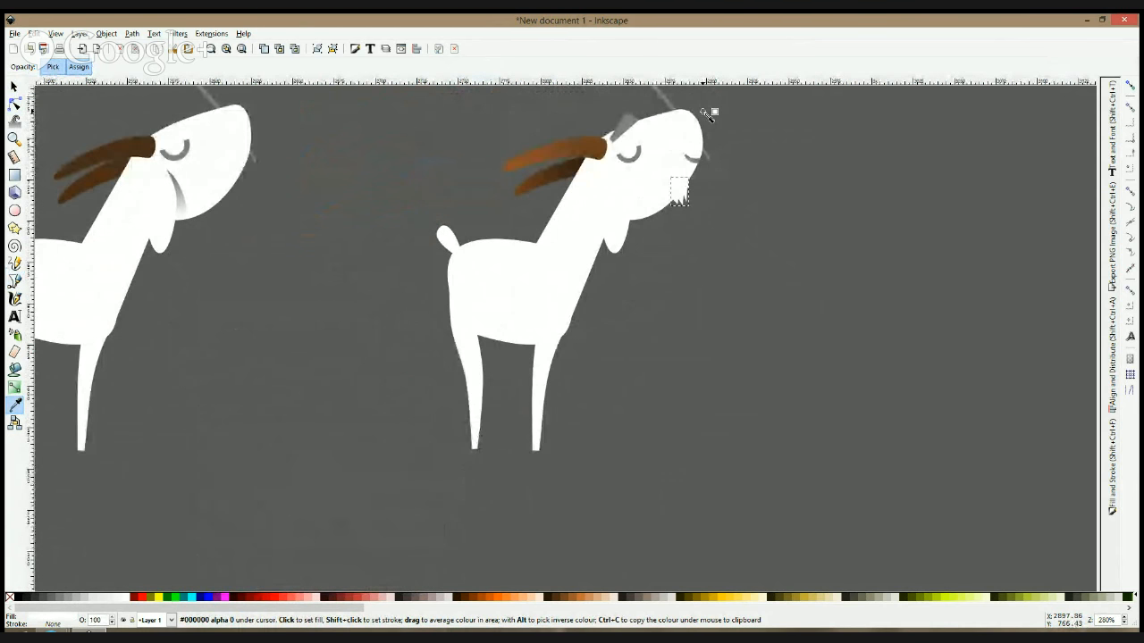
- Apply a vertical linear gradient to the ear, white at the top and a grey sampled from the neighbouring goat's ear shadow at the bottom
key("s")
left_click(629, 226)
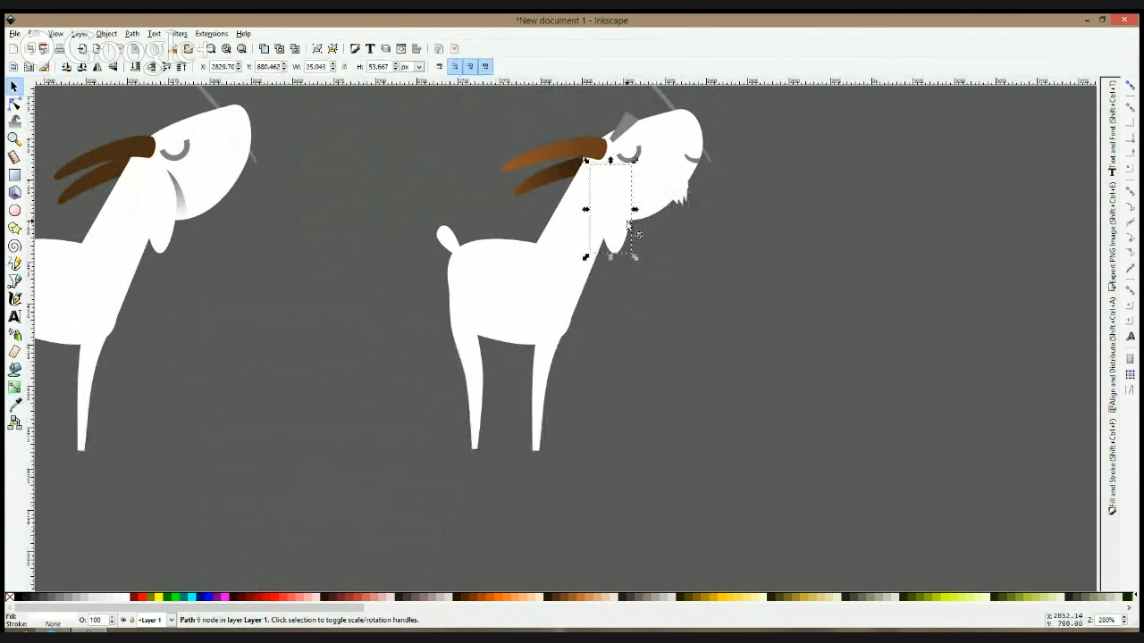
left_click(15, 391)
left_click_drag(612, 189, 615, 232)
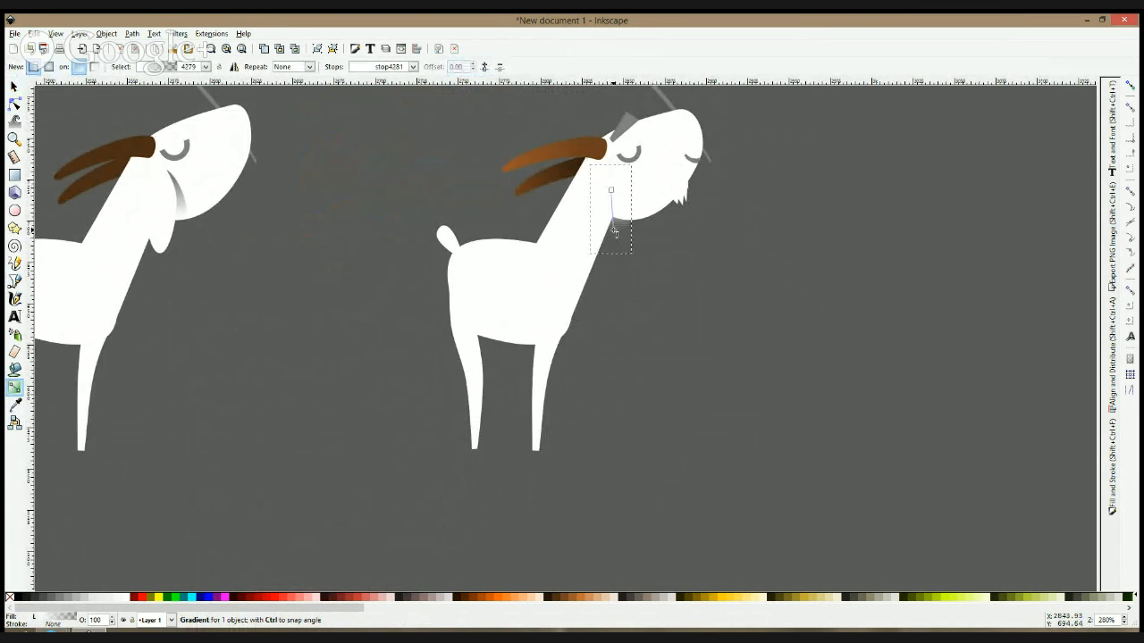
left_click(15, 404)
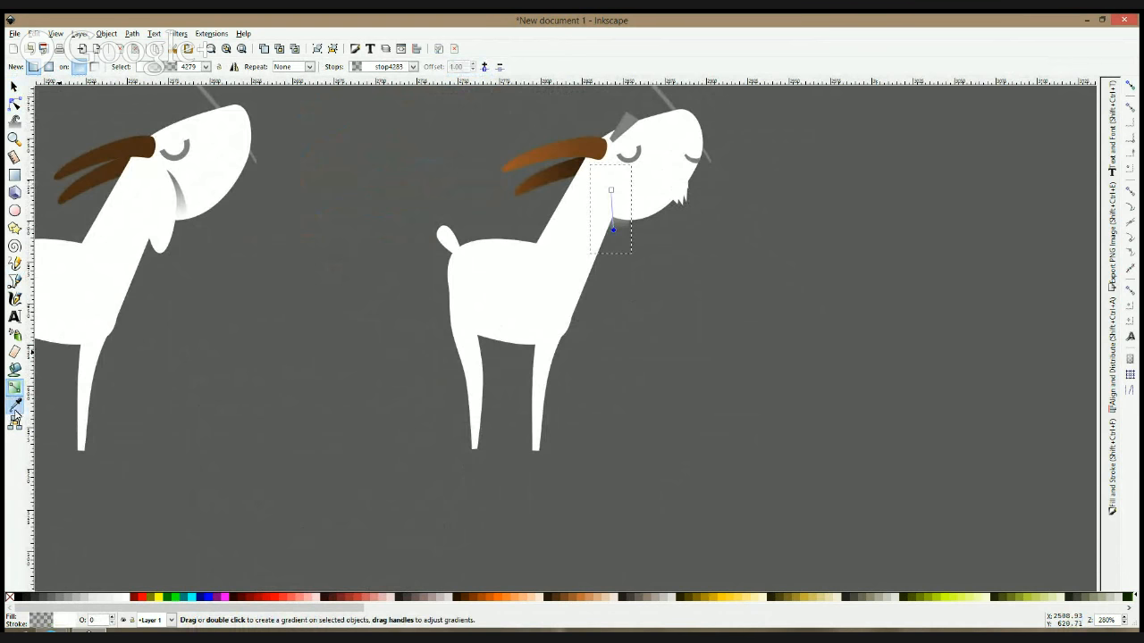
left_click(181, 198)
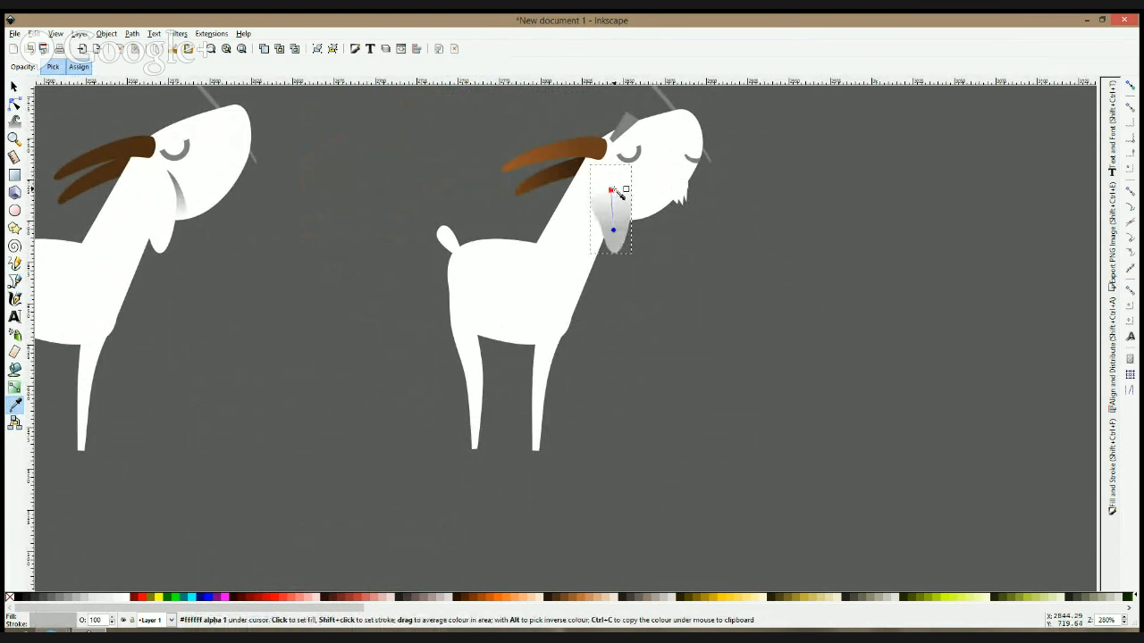
- Stretch the ear's gradient so the white end starts slightly higher and the grey end reaches the ear's lower tip
mouse_move(612, 190)
left_mouse_down()
mouse_move(611, 170)
mouse_move(612, 182)
left_mouse_up()
left_click_drag(614, 230, 618, 256)
key("space")
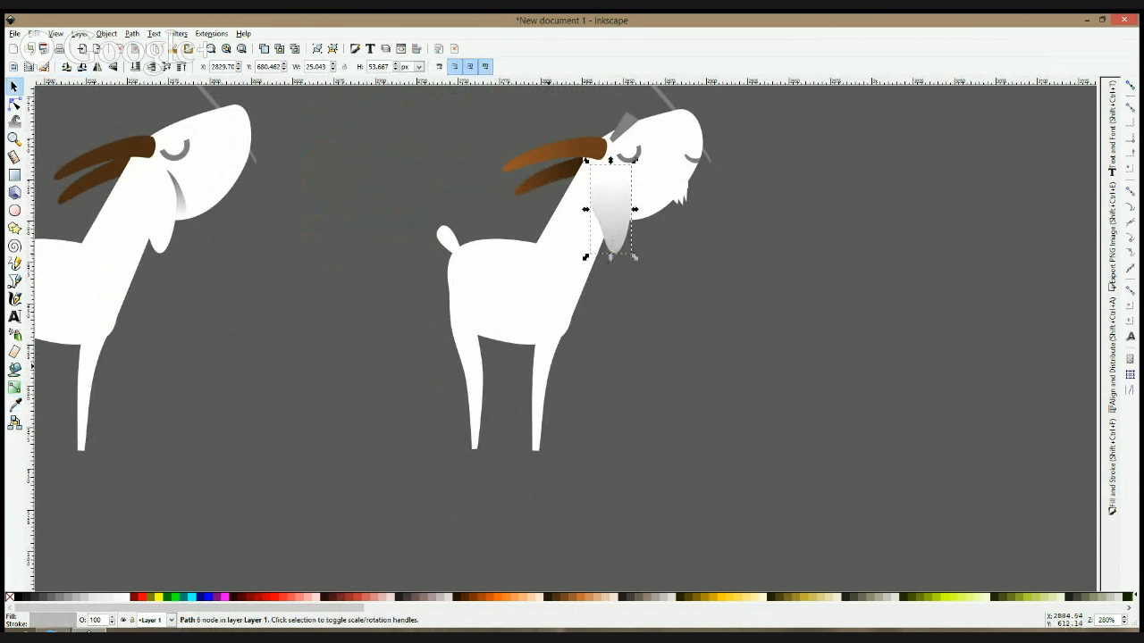
- Union the detailed goat's body with its front and rear legs into a single path
left_click(540, 363)
left_click(518, 321, "shift")
left_click(470, 365, "shift")
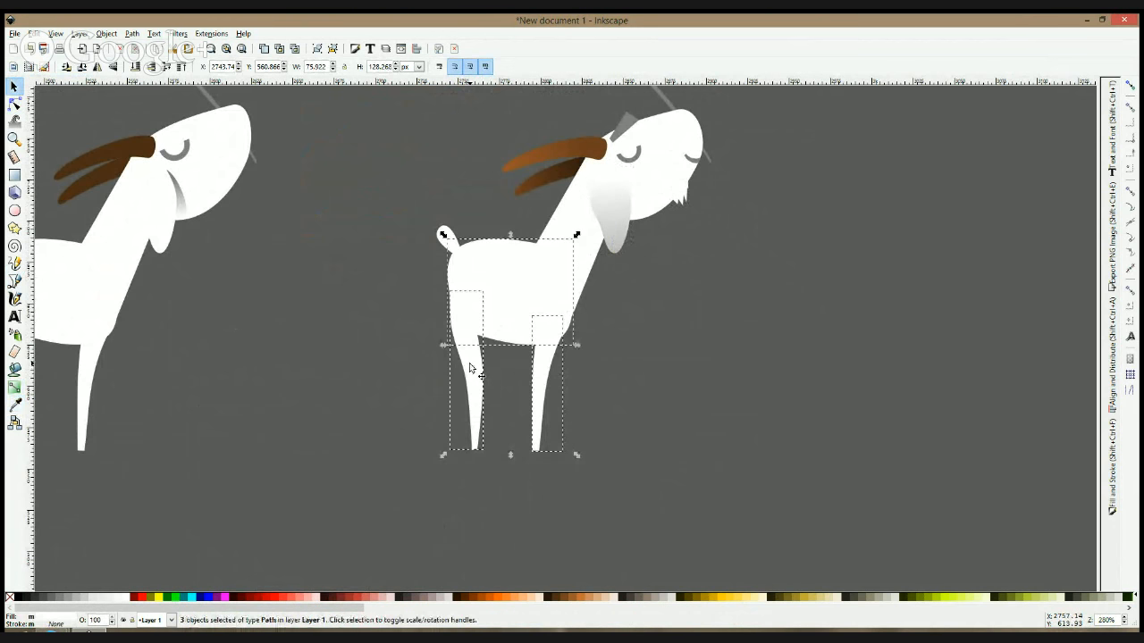
key("ctrl+plus")
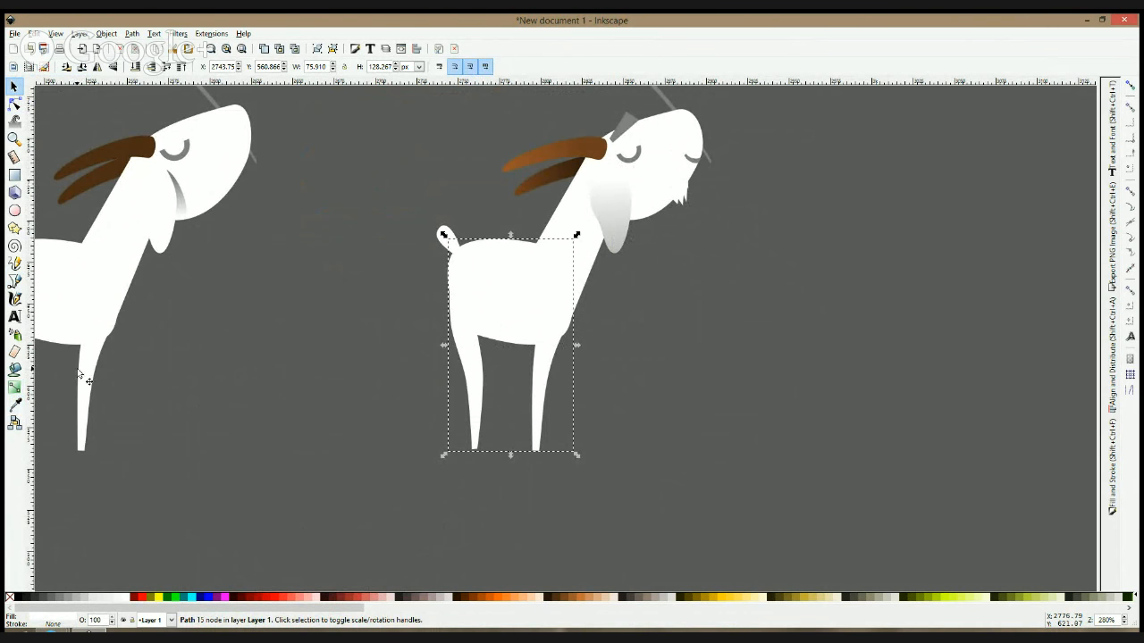
left_click_drag(101, 384, 164, 374)
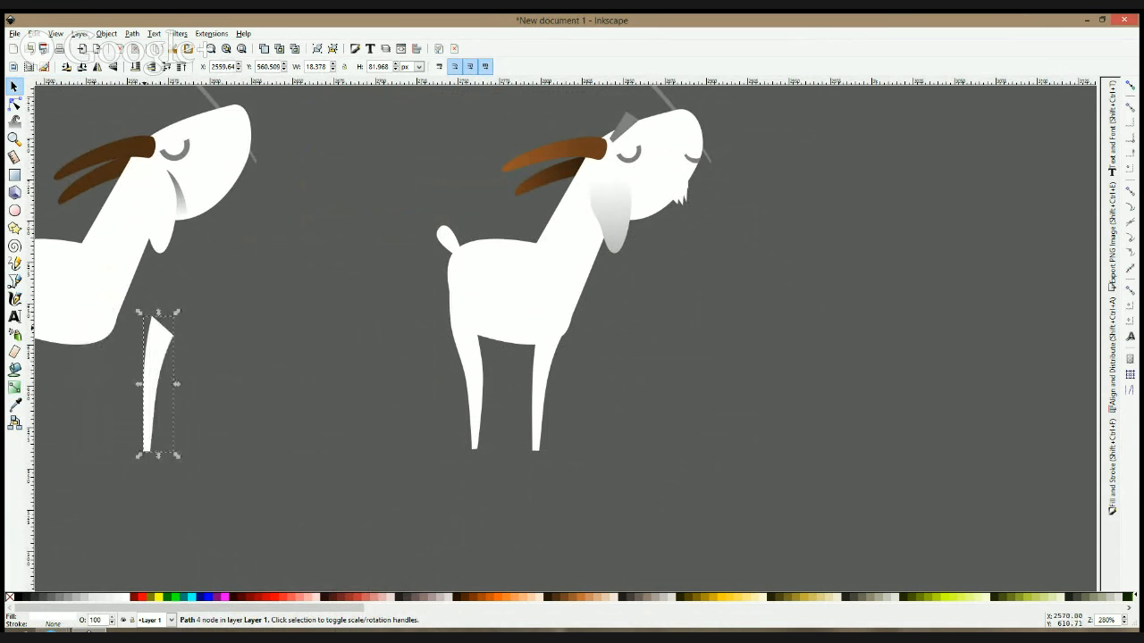
key("ctrl+z")
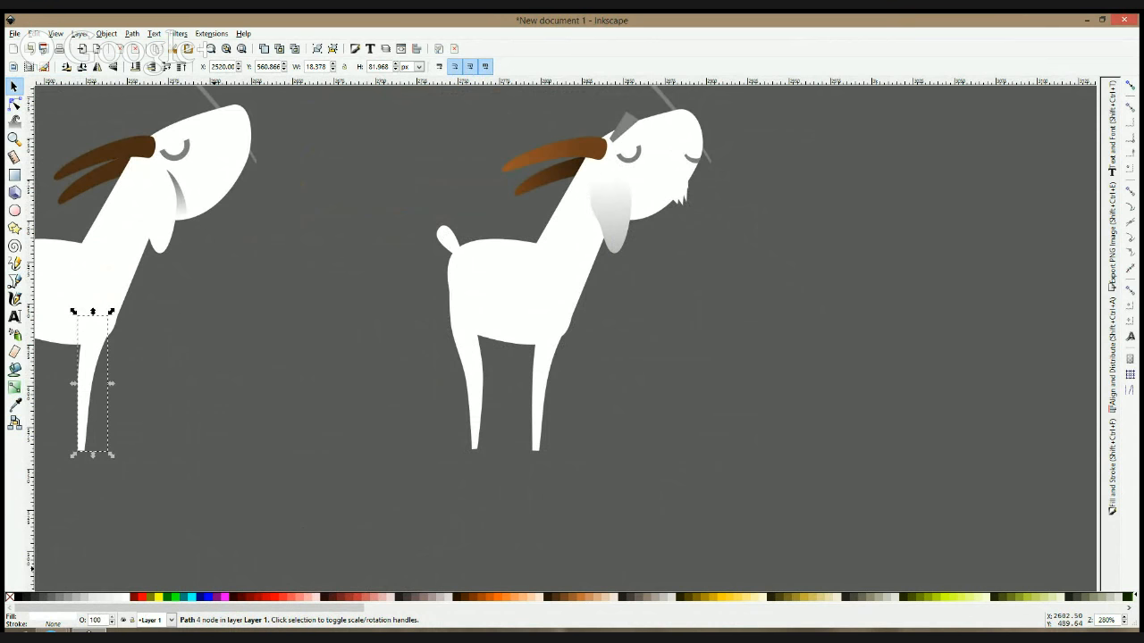
left_click(268, 447)
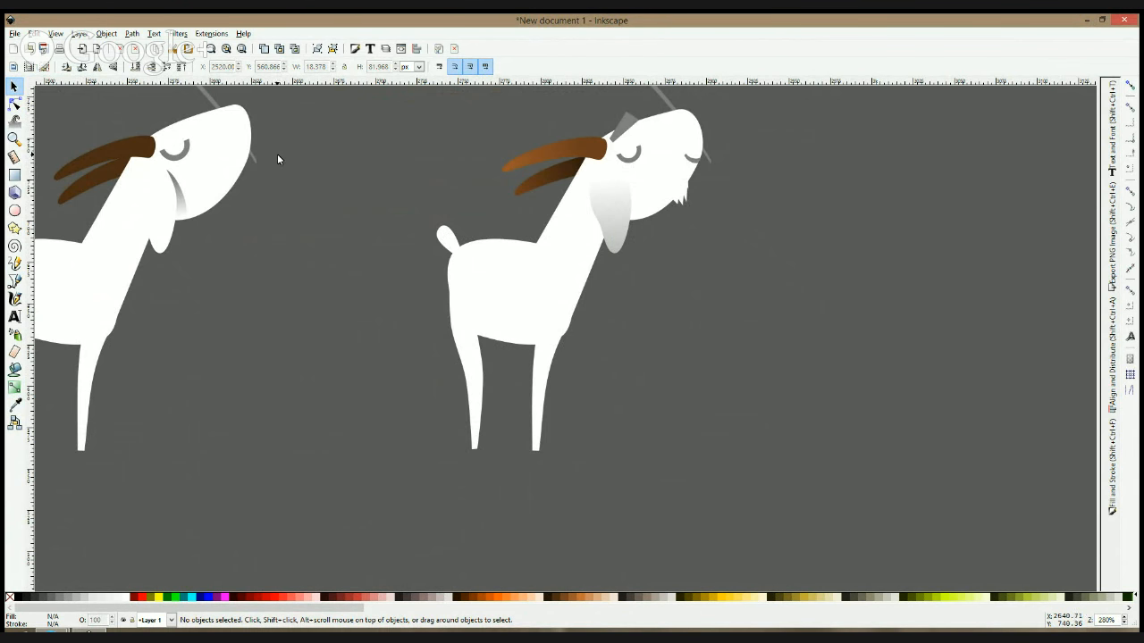
- Bend the eyebrow's straight edges into an arch and shift it slightly down above the closed eye
left_click(14, 104)
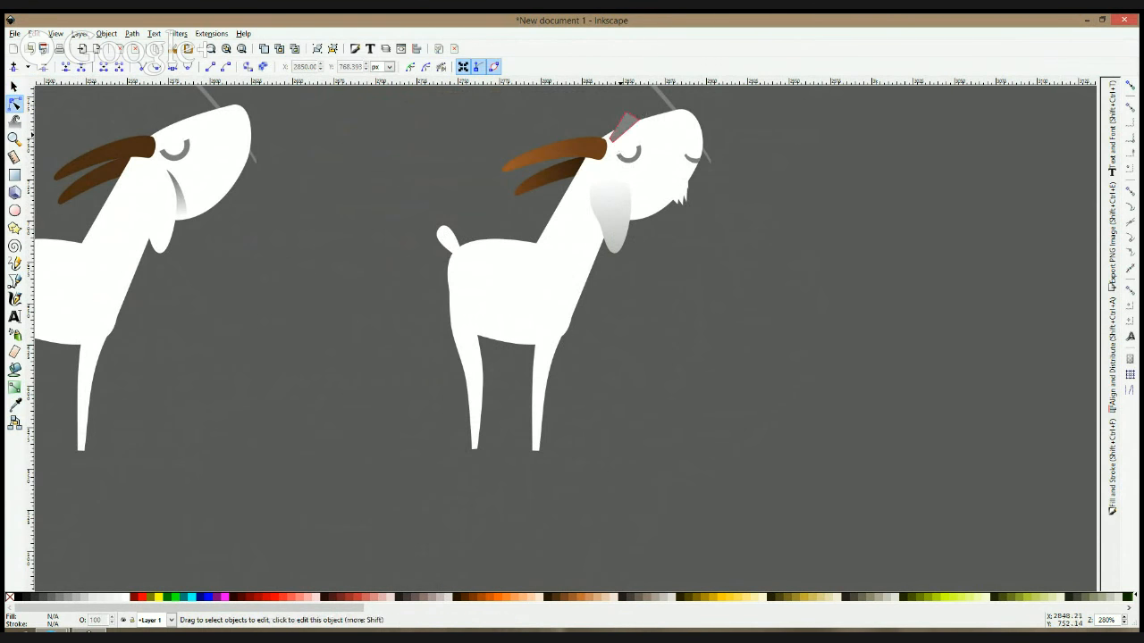
left_click(623, 132)
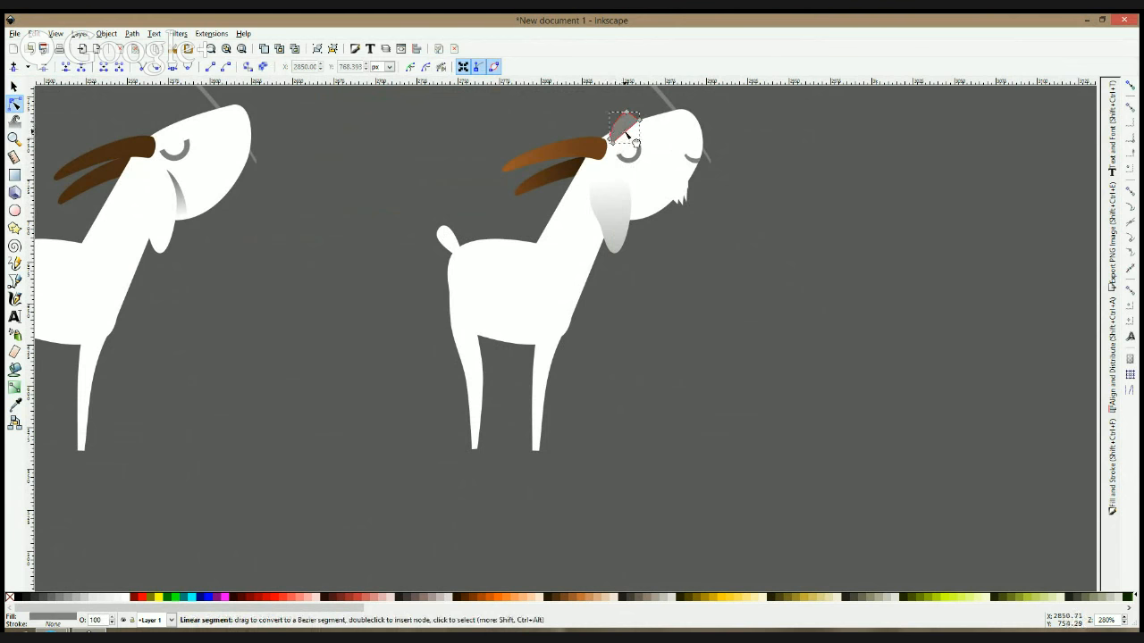
key("space")
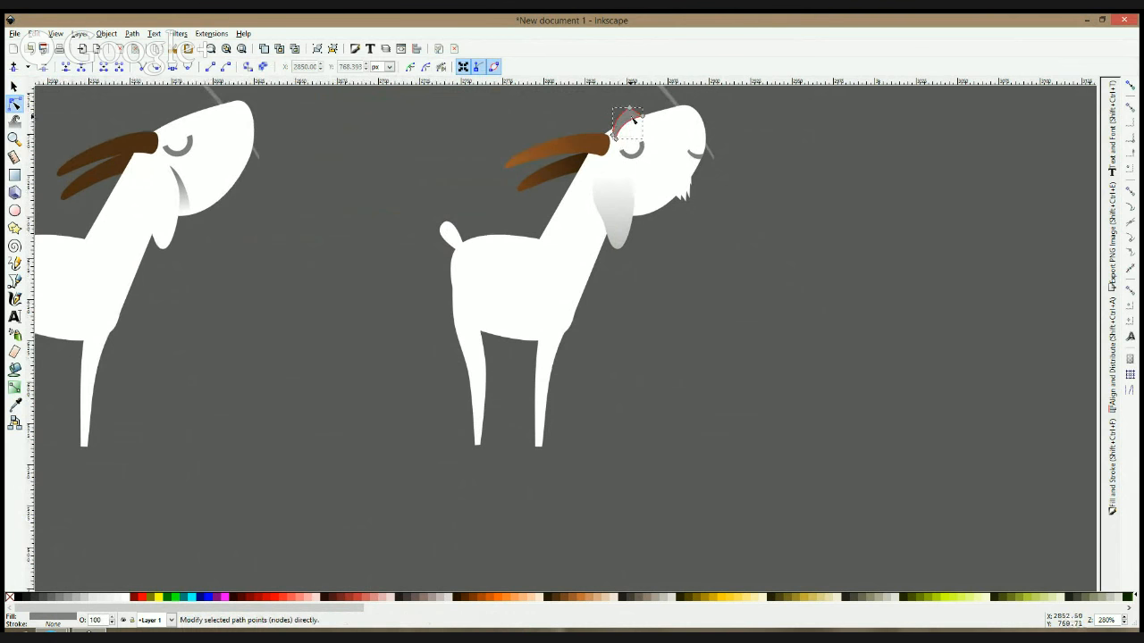
key("space")
left_click_drag(631, 119, 629, 124)
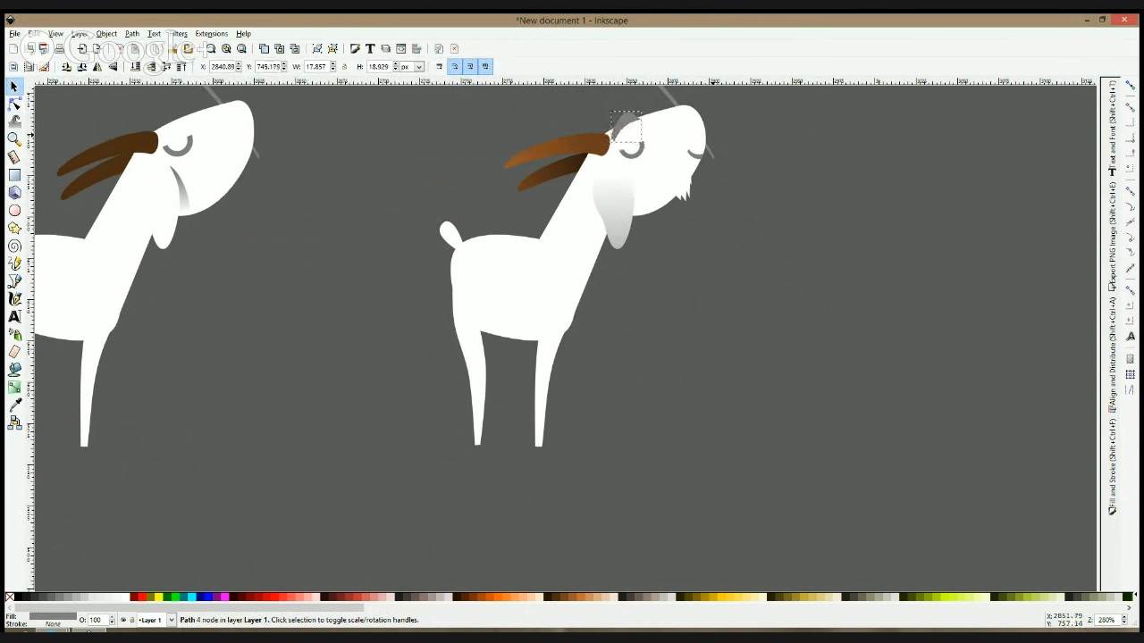
left_click(743, 175)
- Rotate the beard slightly and move it back along the underside of the chin
left_click(690, 192)
left_click(691, 192)
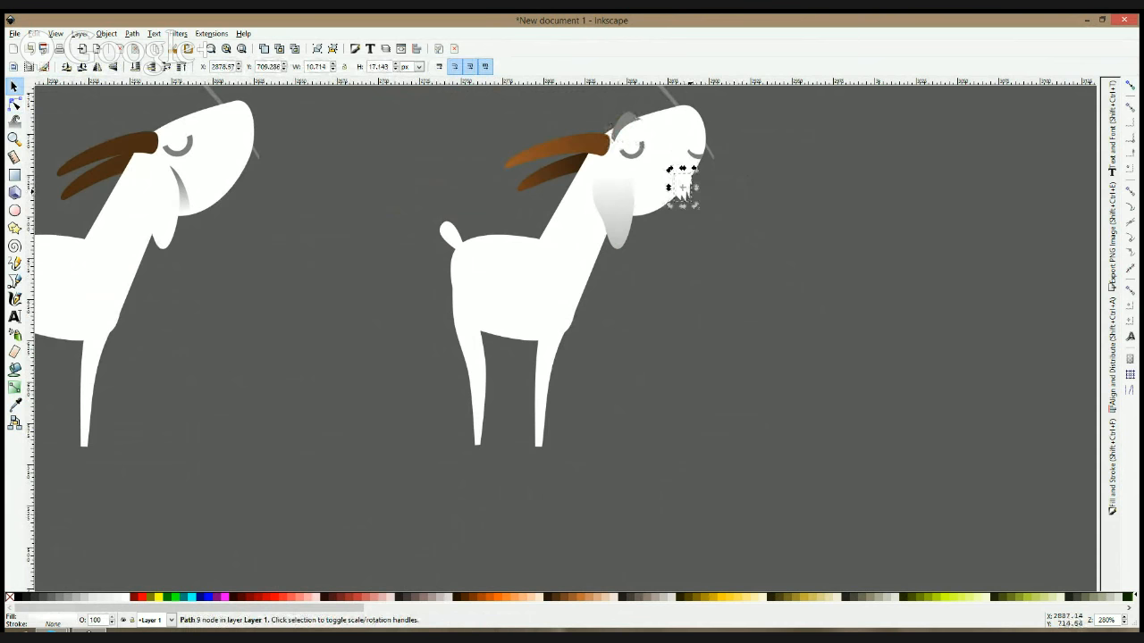
mouse_move(694, 191)
left_mouse_down()
mouse_move(682, 206)
mouse_move(682, 186)
left_mouse_up()
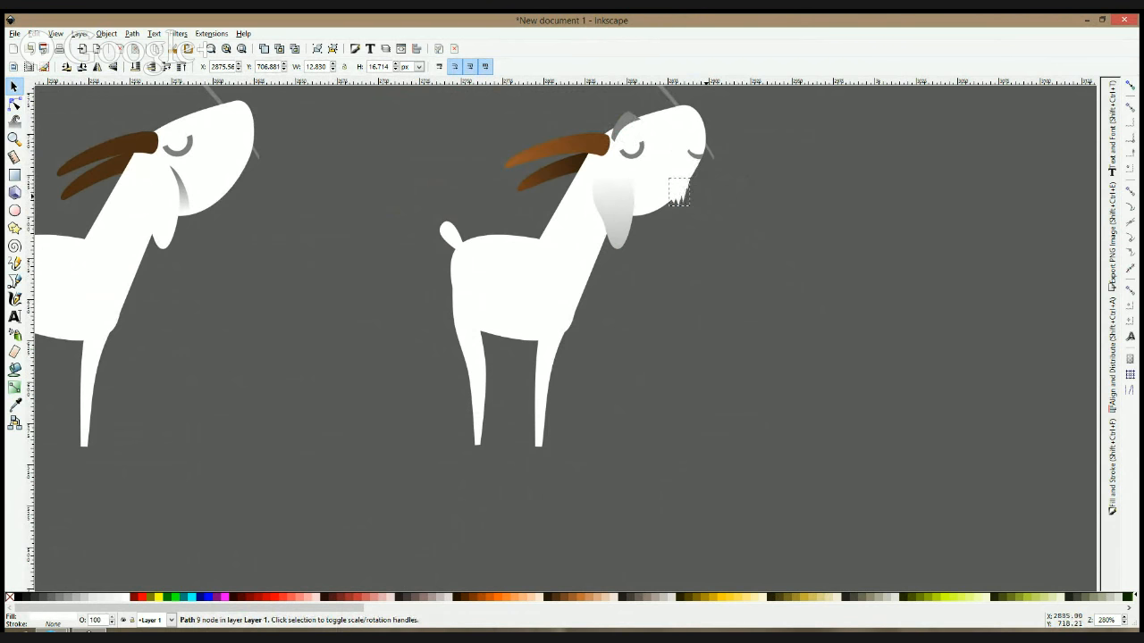
left_click(721, 262)
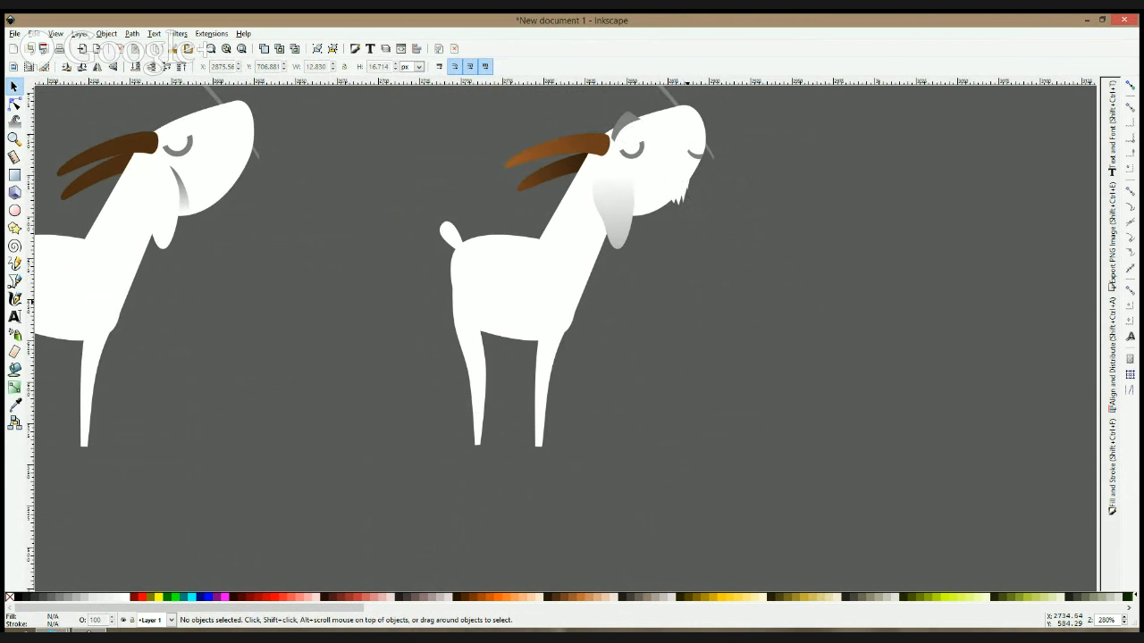
- Flatten the lower jaw curve of the head by pulling its segment inward between the chin and the ear
left_click(14, 103)
left_click(654, 208)
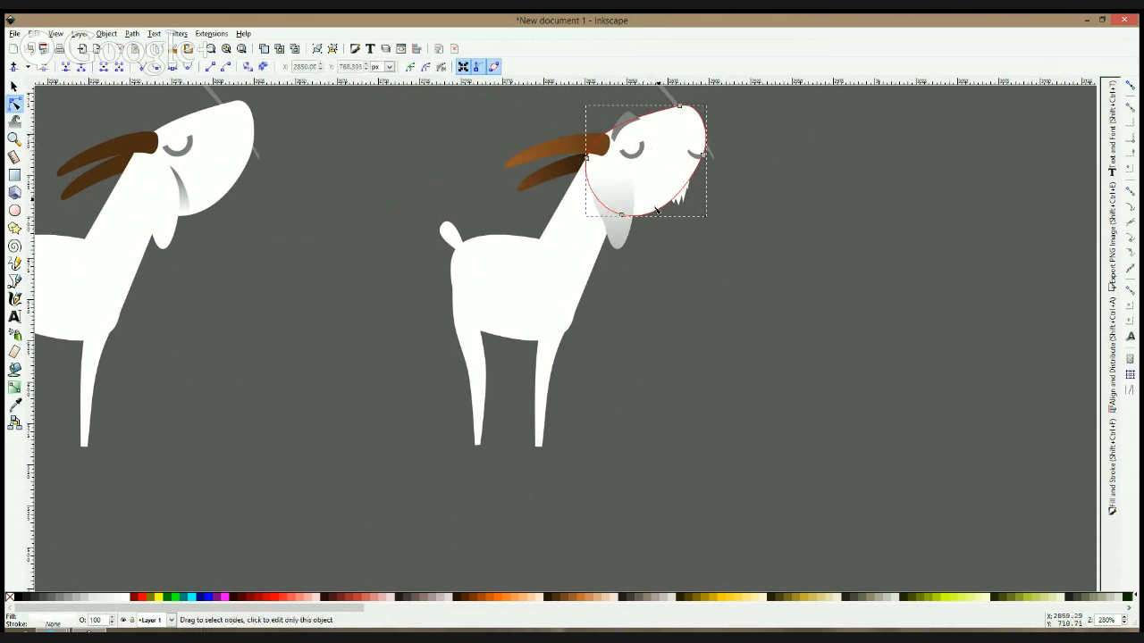
left_click_drag(661, 211, 658, 202)
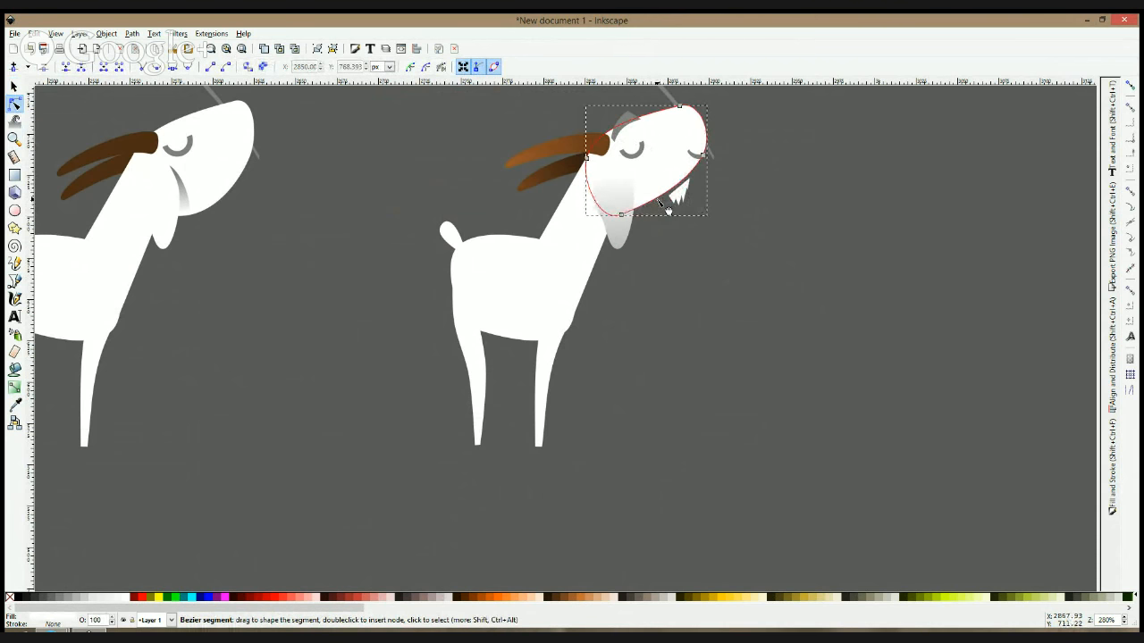
key("s")
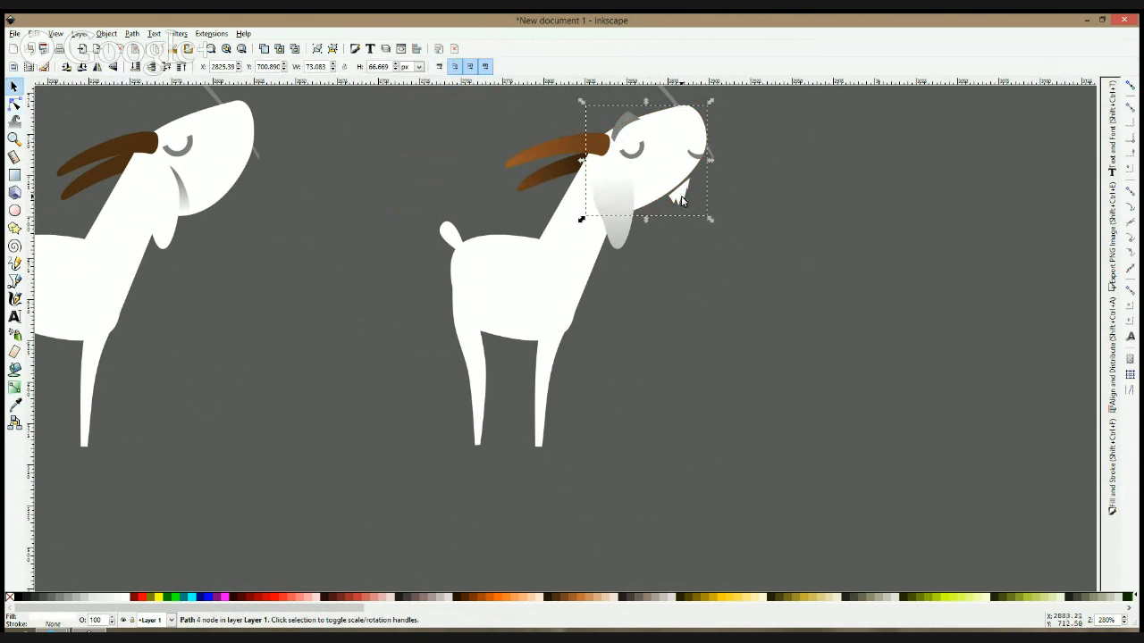
- Move the beard up so it meets the reshaped jaw line
left_click(684, 196)
left_click(681, 188)
key("Escape")
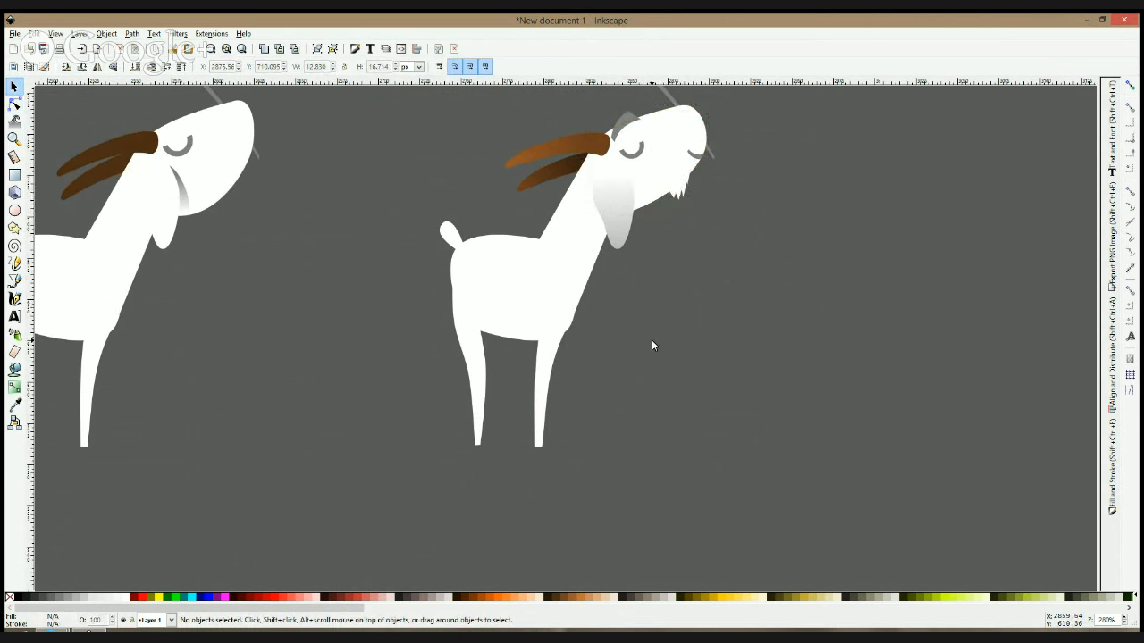
- Curve the neck's back edge inward and its front edge outward, adjusting the upper node beneath the horns
scroll(651, 340, "down", 3)
scroll(646, 352, "up", 2)
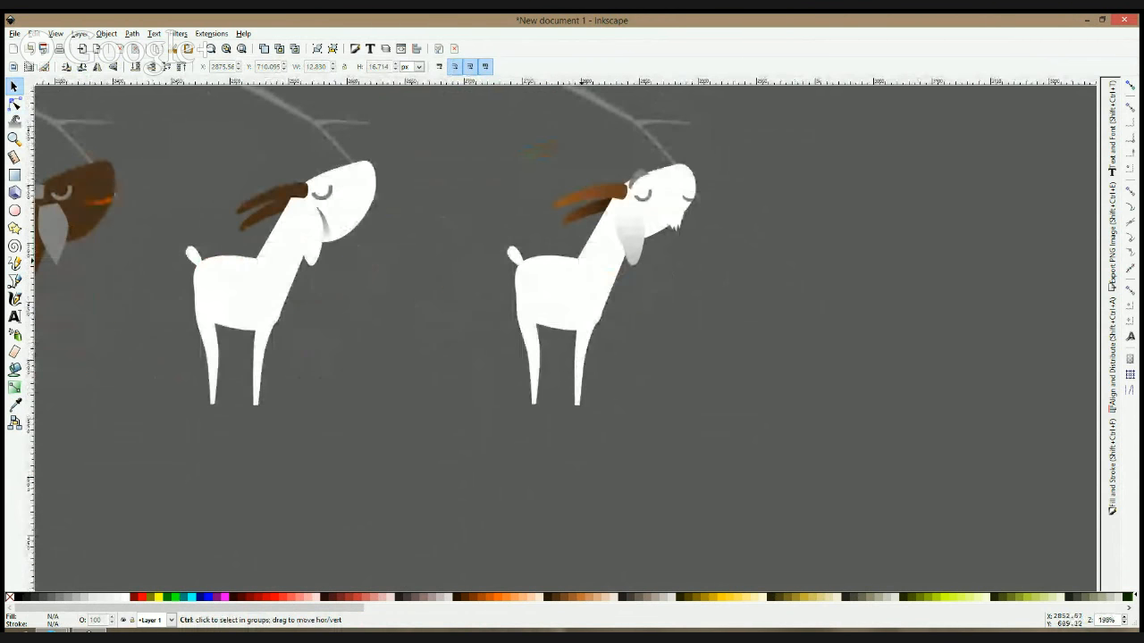
left_click(15, 103)
left_click(595, 242)
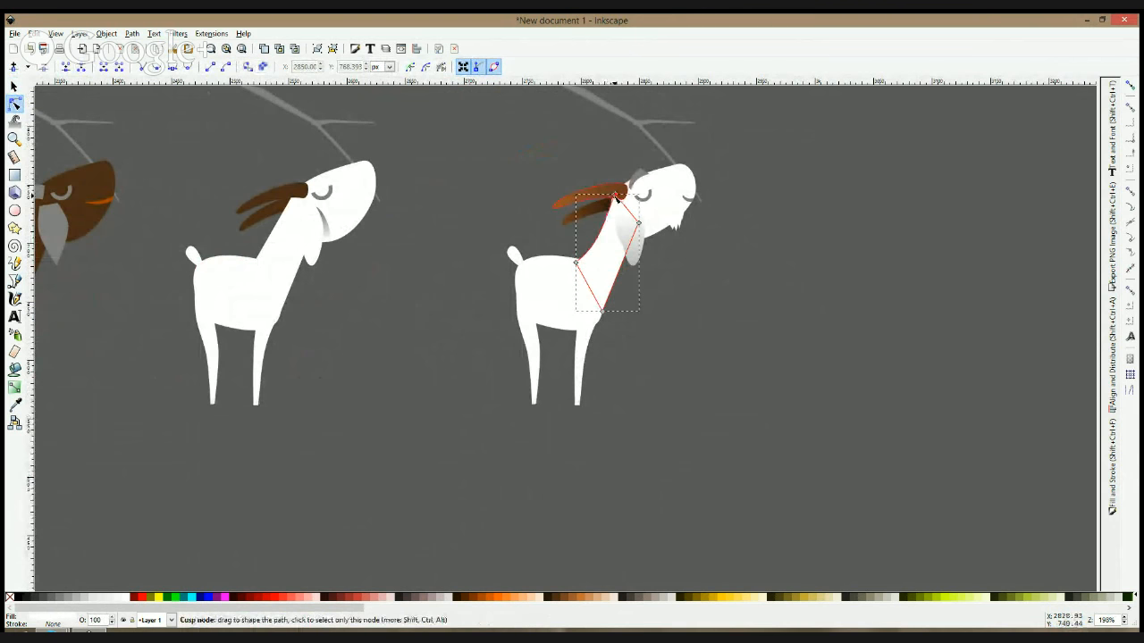
left_click_drag(615, 194, 613, 198)
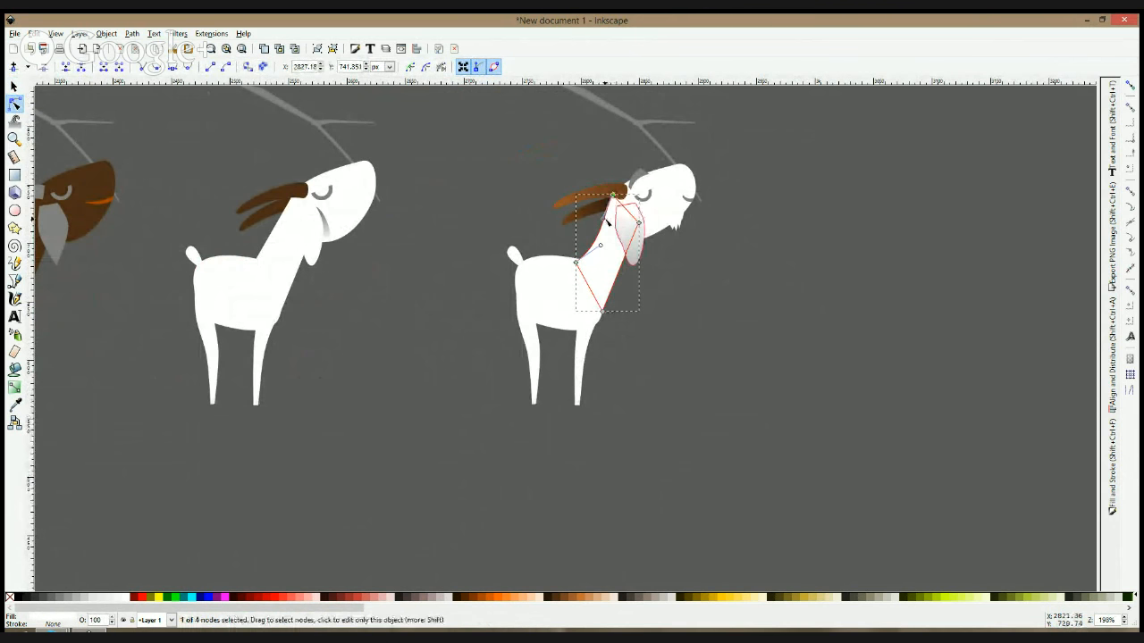
left_click_drag(632, 272, 636, 276)
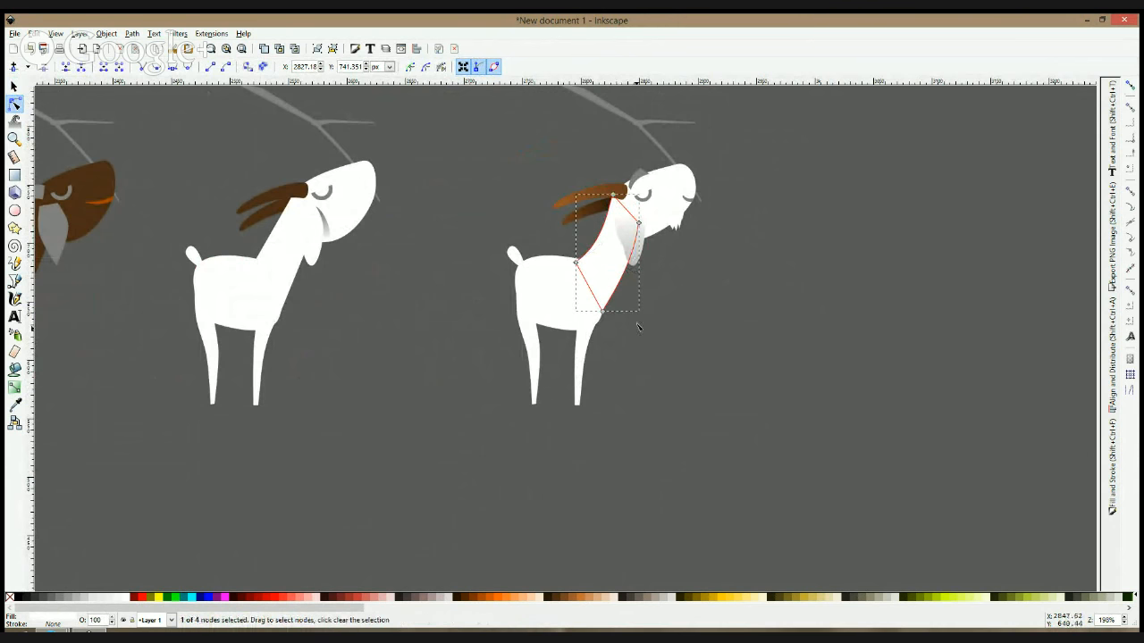
left_click(638, 396)
- Move the neck's lowest front node down and inward so it lines up with the top of the front leg
scroll(650, 355, "up", 3)
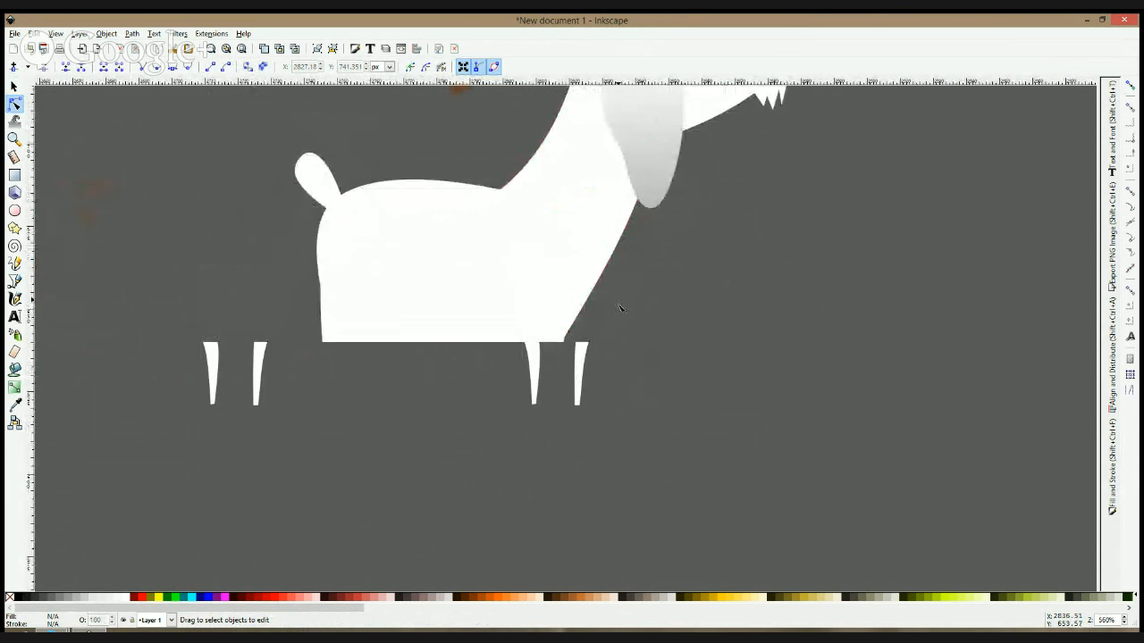
left_click(563, 330)
left_click_drag(566, 342, 559, 366)
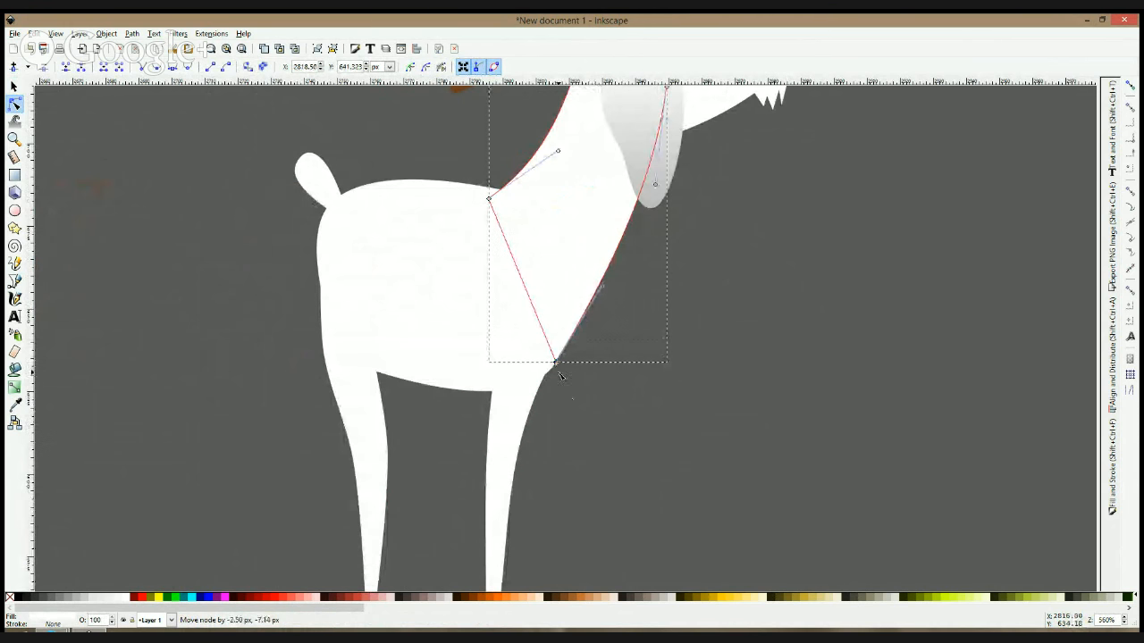
left_click(569, 418)
- Union the neck with the merged body and legs
left_click(567, 318)
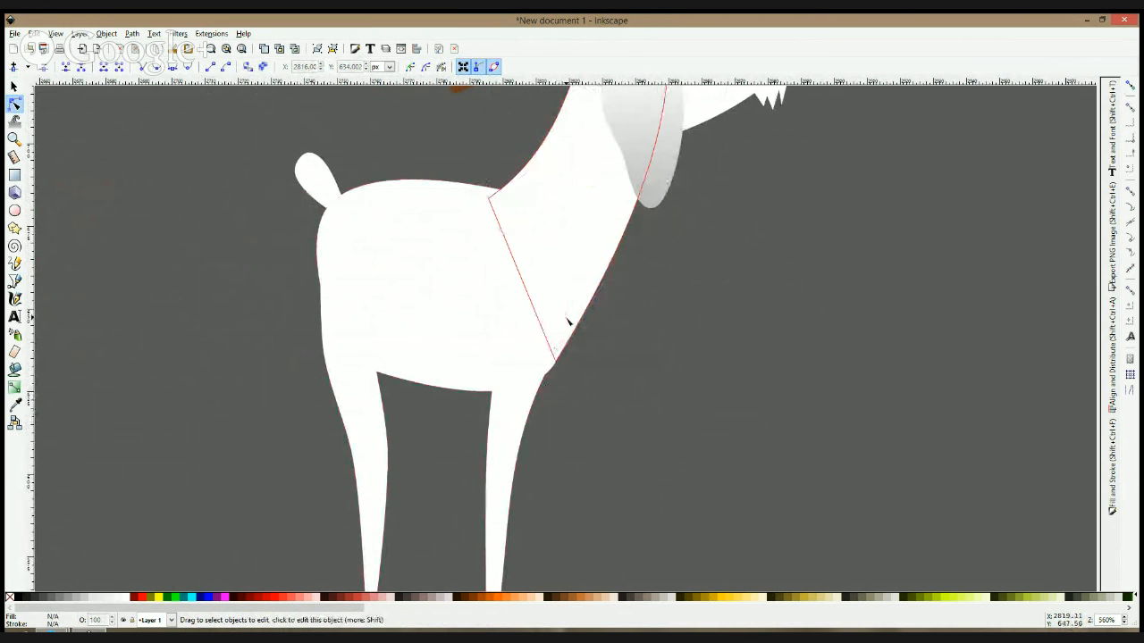
left_click(514, 358, "shift")
key("ctrl+plus")
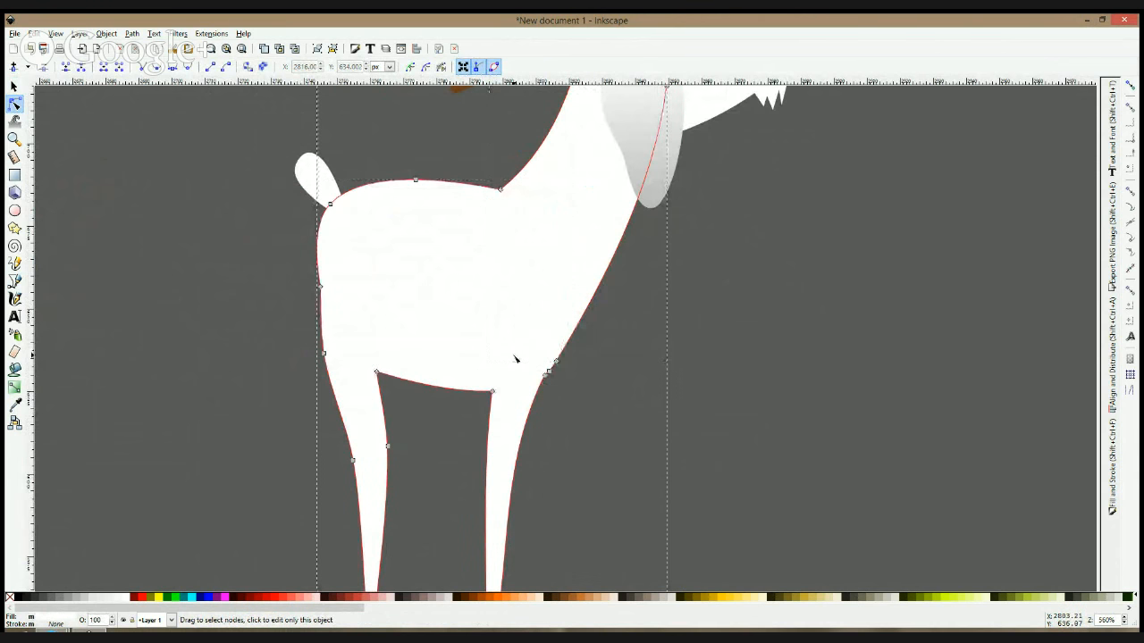
- Delete the surplus node at the top of the front leg where it meets the chest
left_click(548, 370)
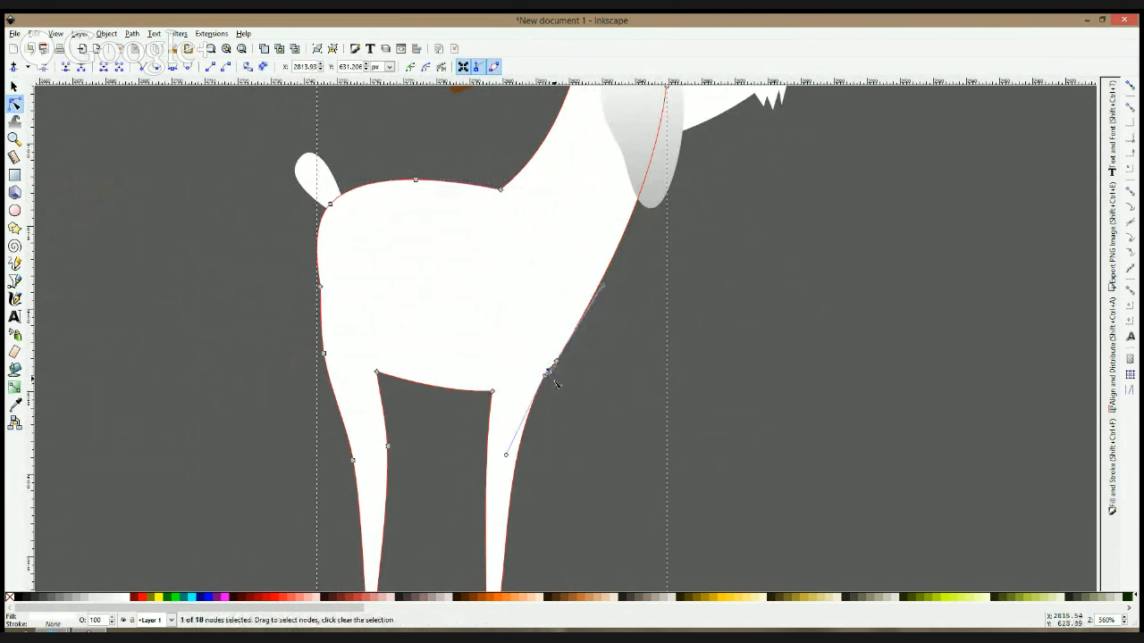
left_click(553, 376)
left_click(545, 375)
left_click(548, 379)
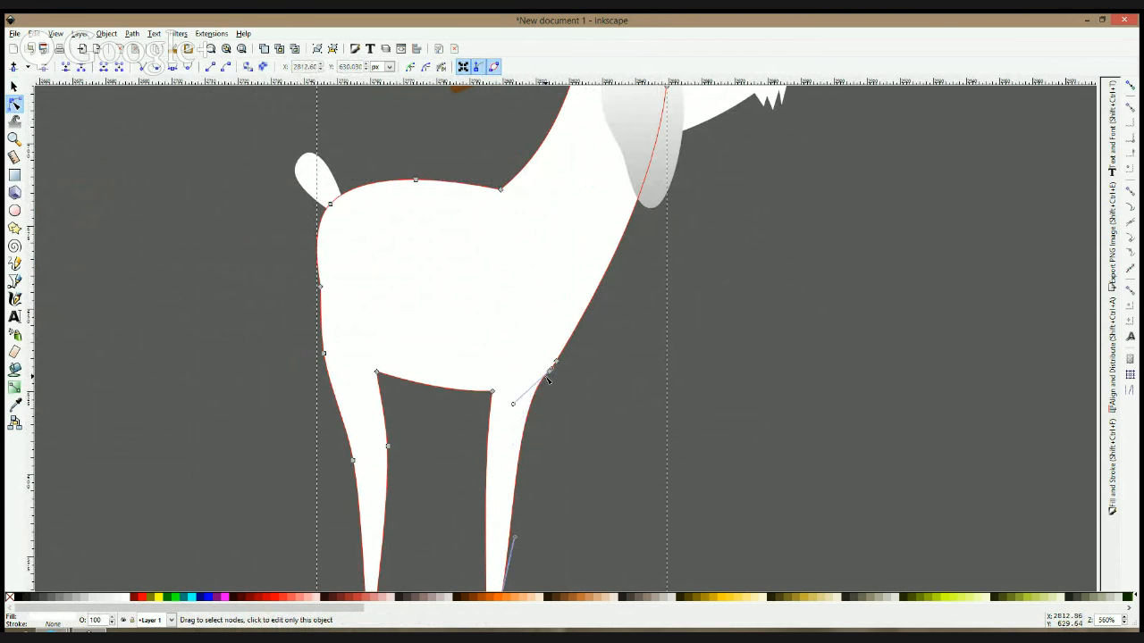
- Reduce the chest junction to a single node at the leg's top and adjust its handles into a smooth curve
left_click(600, 402)
left_click(555, 363)
left_click(556, 362)
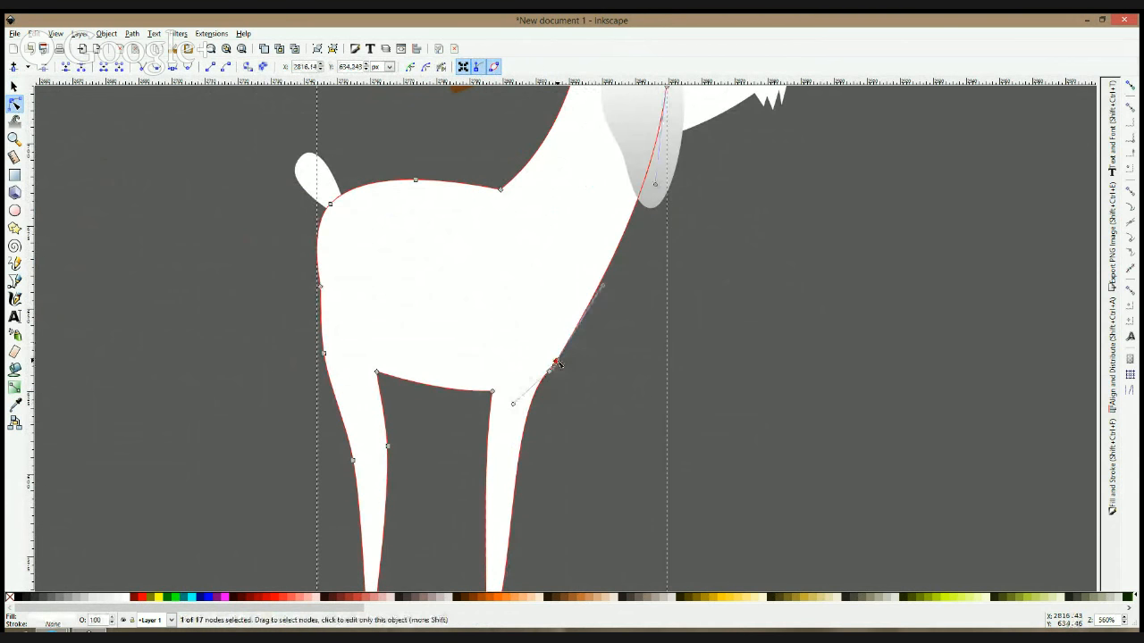
left_click_drag(556, 363, 550, 373)
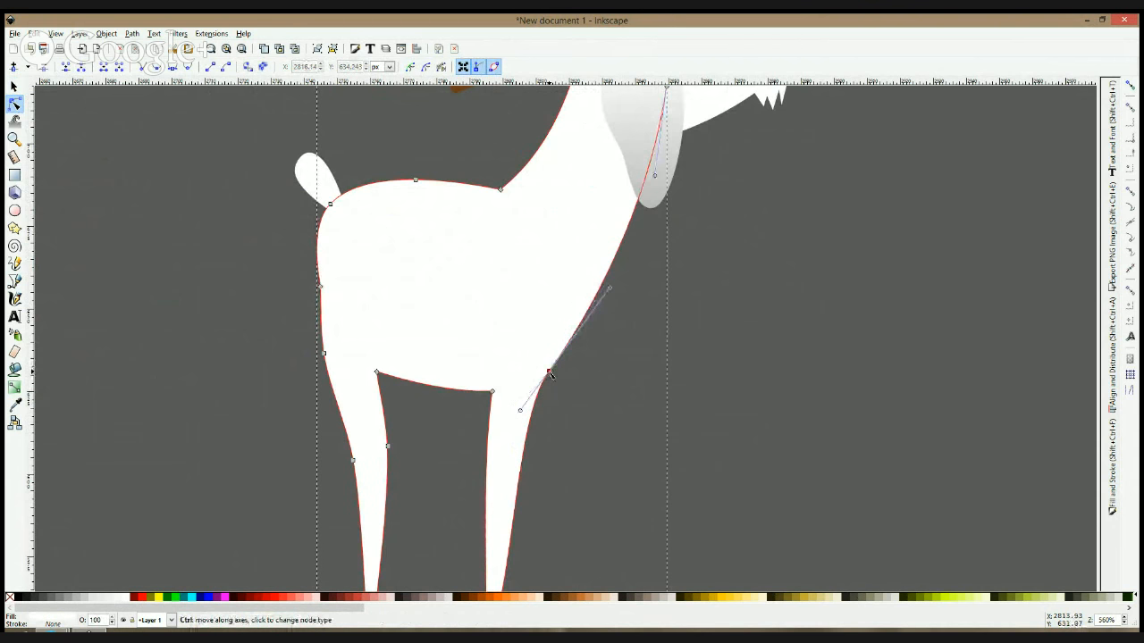
left_click_drag(519, 410, 514, 414)
left_click_drag(619, 295, 625, 285)
left_click(632, 365)
scroll(593, 370, "down", 2)
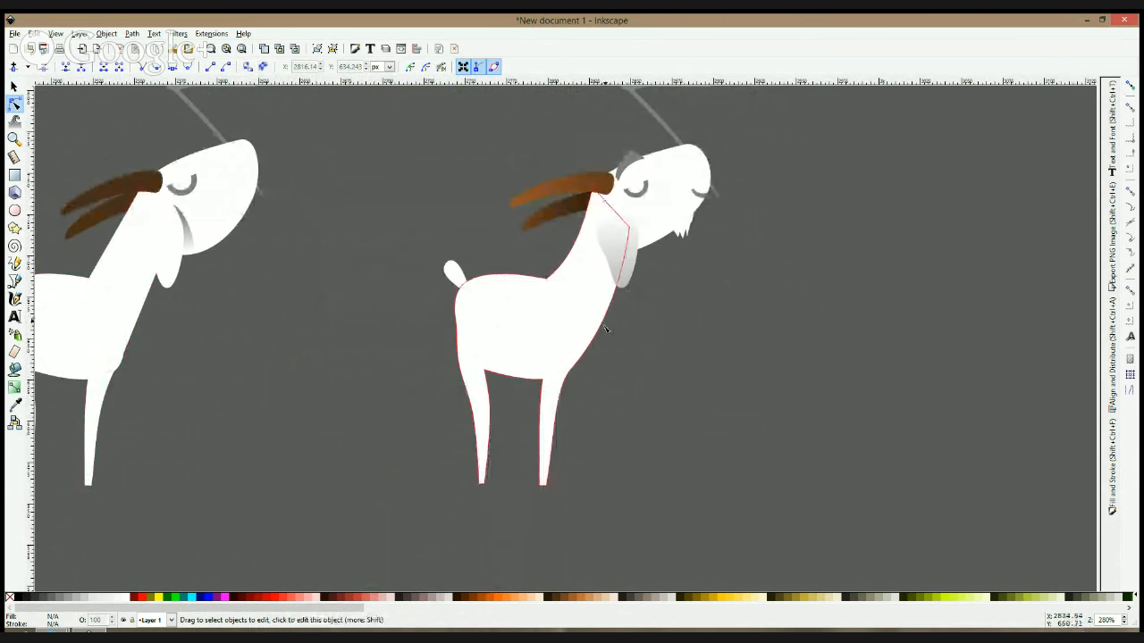
- Delete the middle node on the body's rear edge to smooth the rump outline
left_click(467, 344)
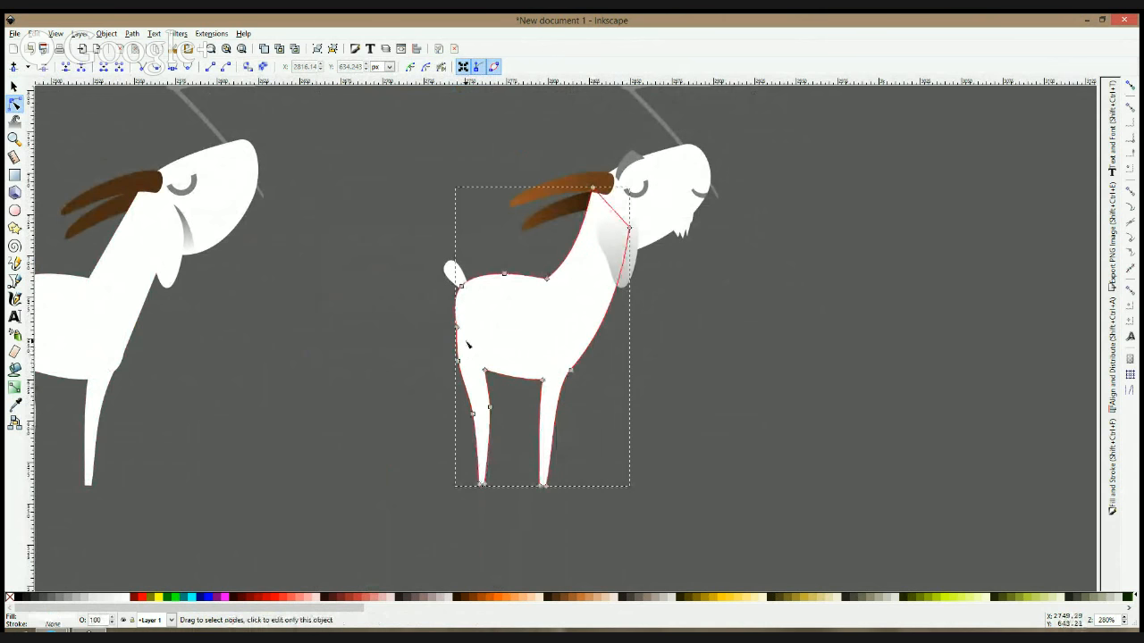
left_click(456, 327)
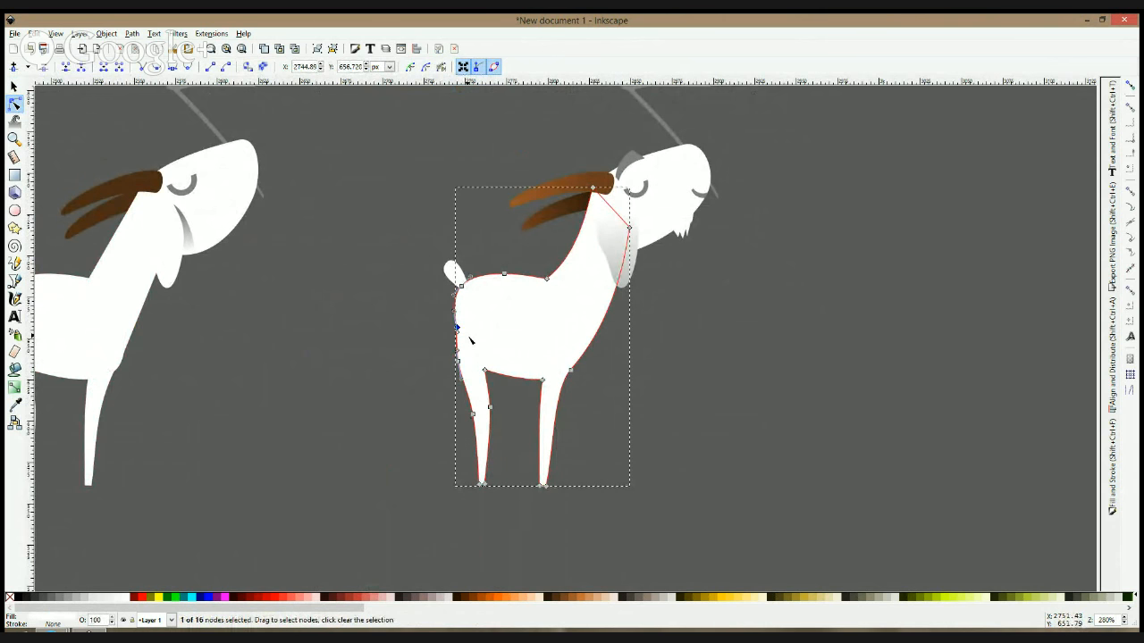
key("Escape")
left_click(409, 336)
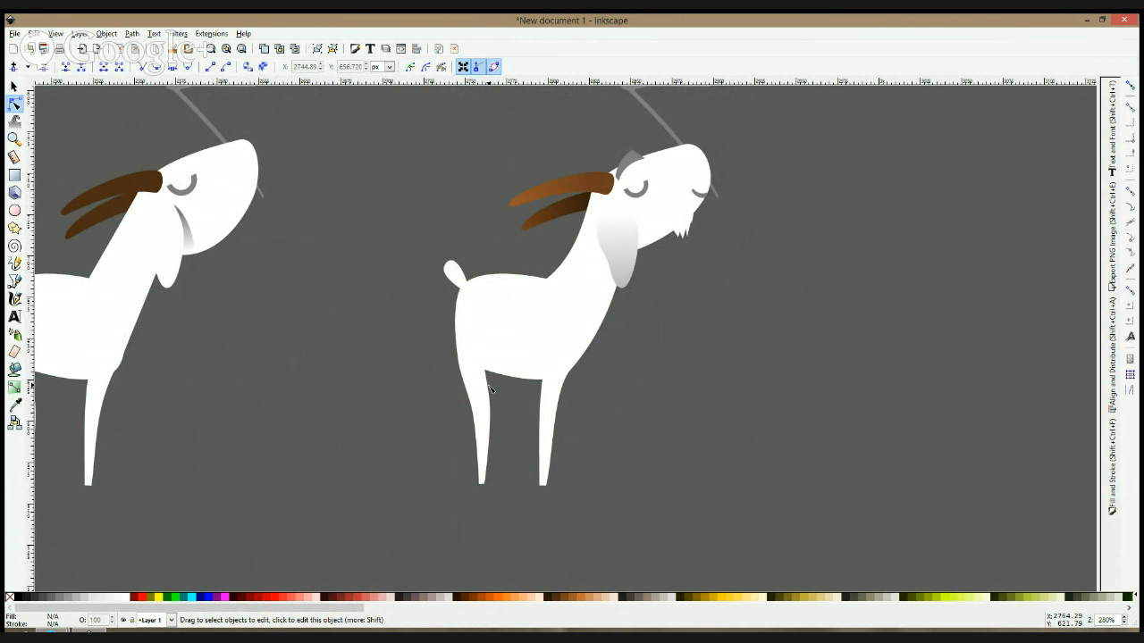
- Smooth the node where the back meets the neck and shift it slightly up toward the neck
left_click(522, 299)
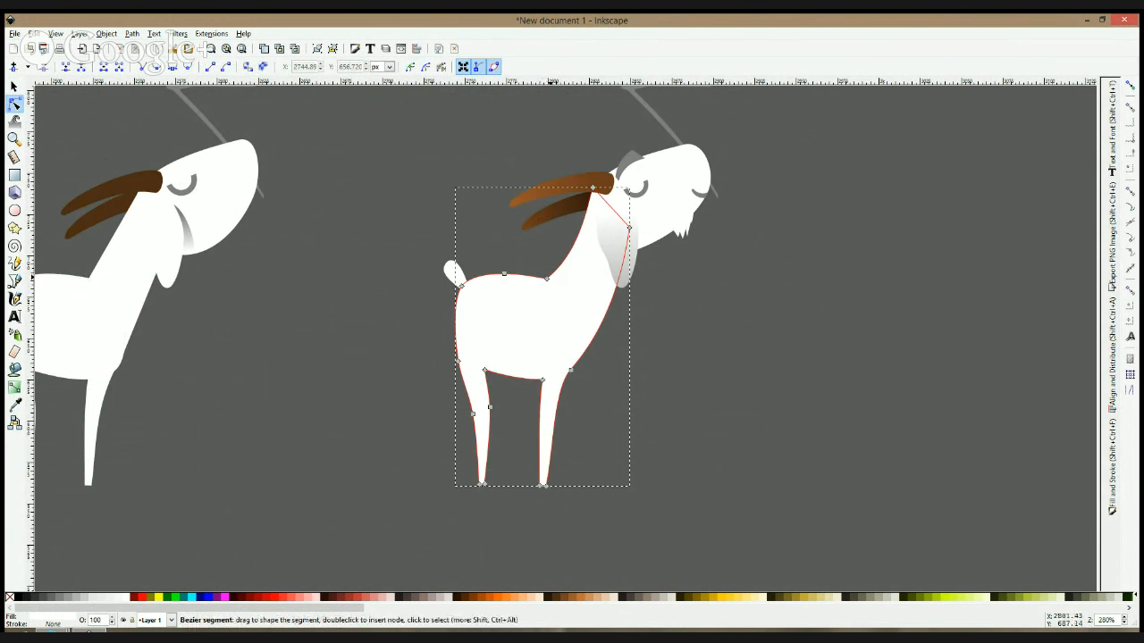
left_click_drag(549, 279, 553, 277)
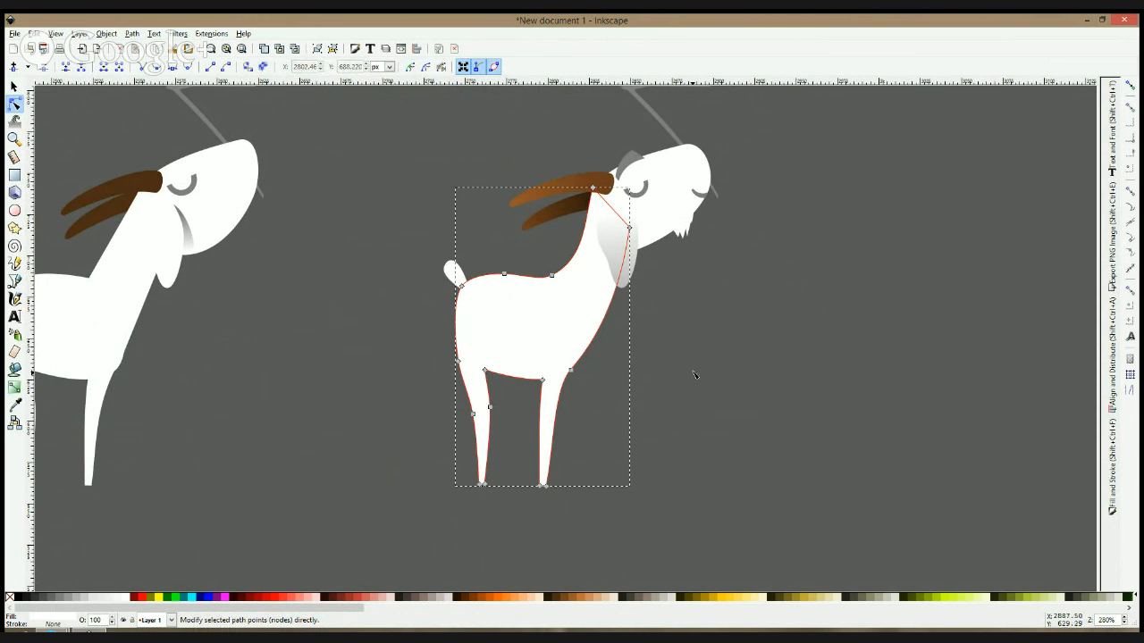
- Draw a closed jagged fringe of fur along the detailed white goat's belly, between the front and hind legs
left_click(675, 338)
scroll(677, 336, "down", 3)
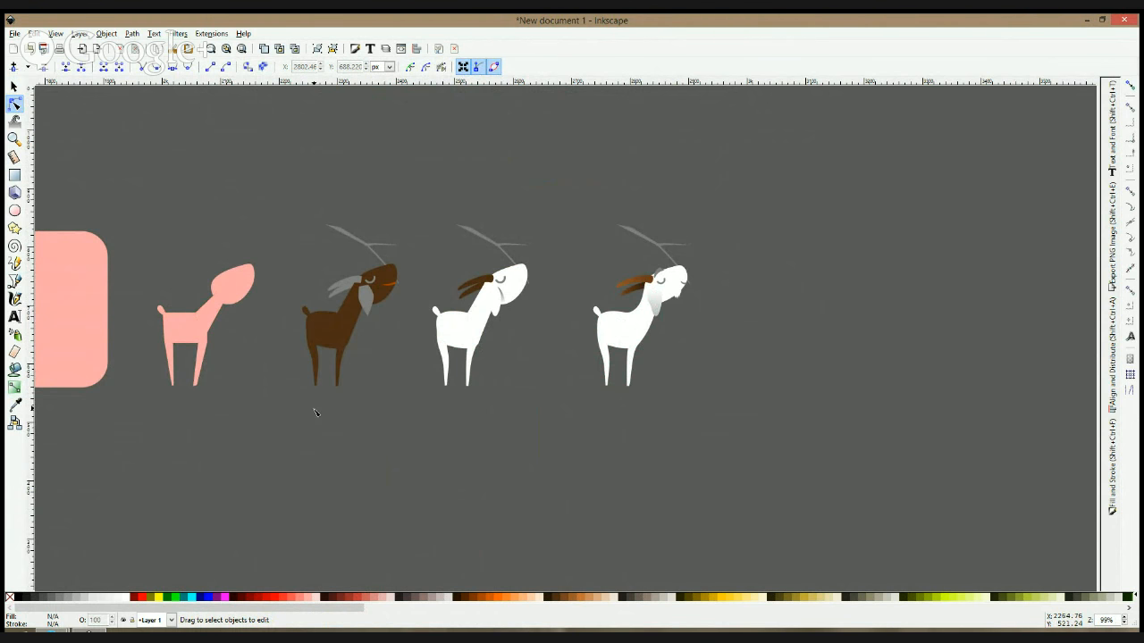
scroll(670, 299, "up", 4)
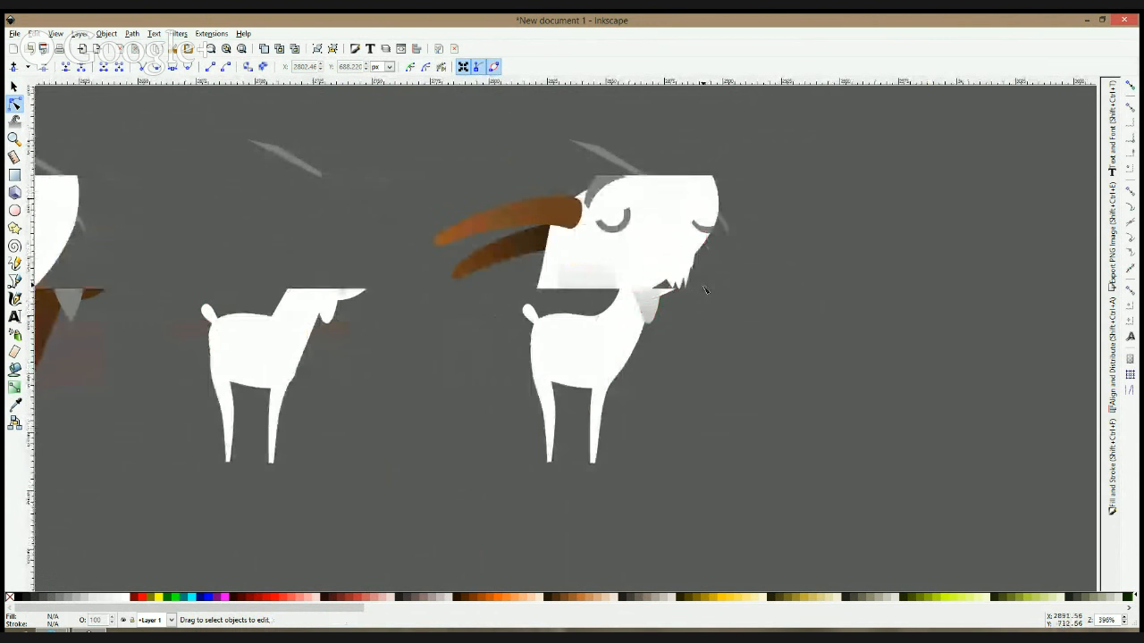
left_click(15, 280)
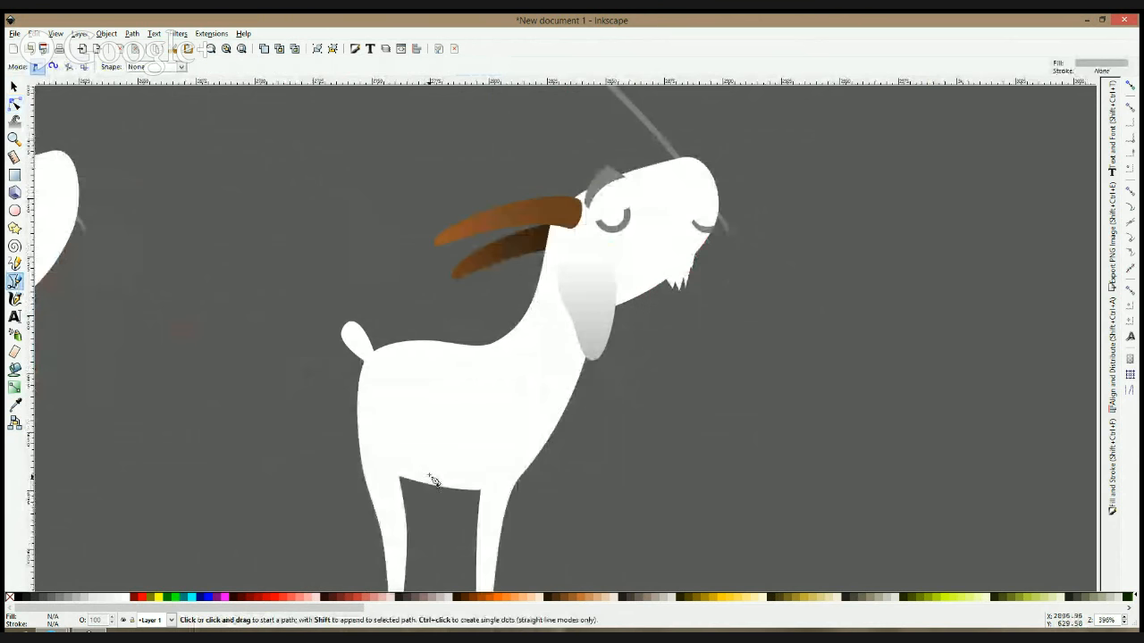
left_click(395, 468)
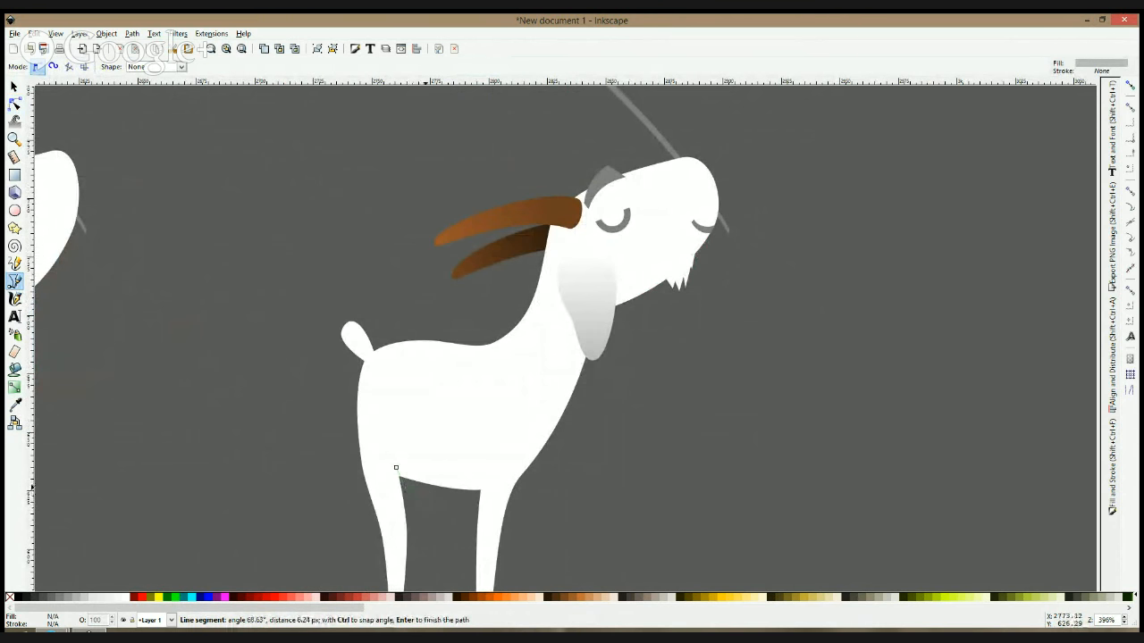
left_click(483, 490)
left_click(398, 470)
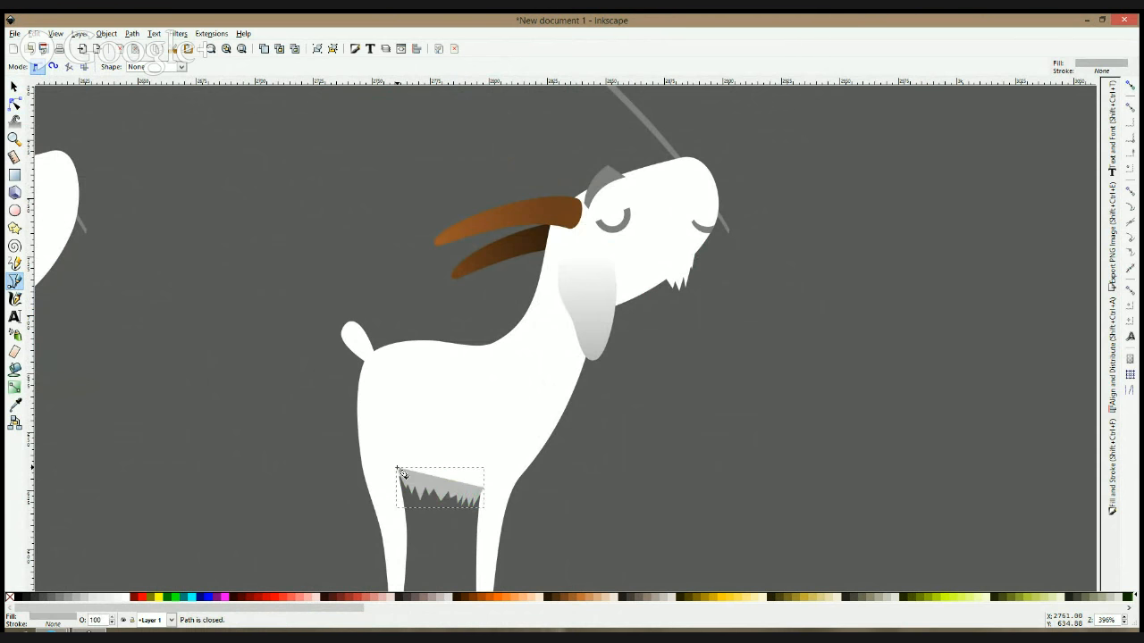
- Fill the belly fringe with the white colour sampled from the goat's body
left_click(15, 406)
left_click(487, 405)
key("space")
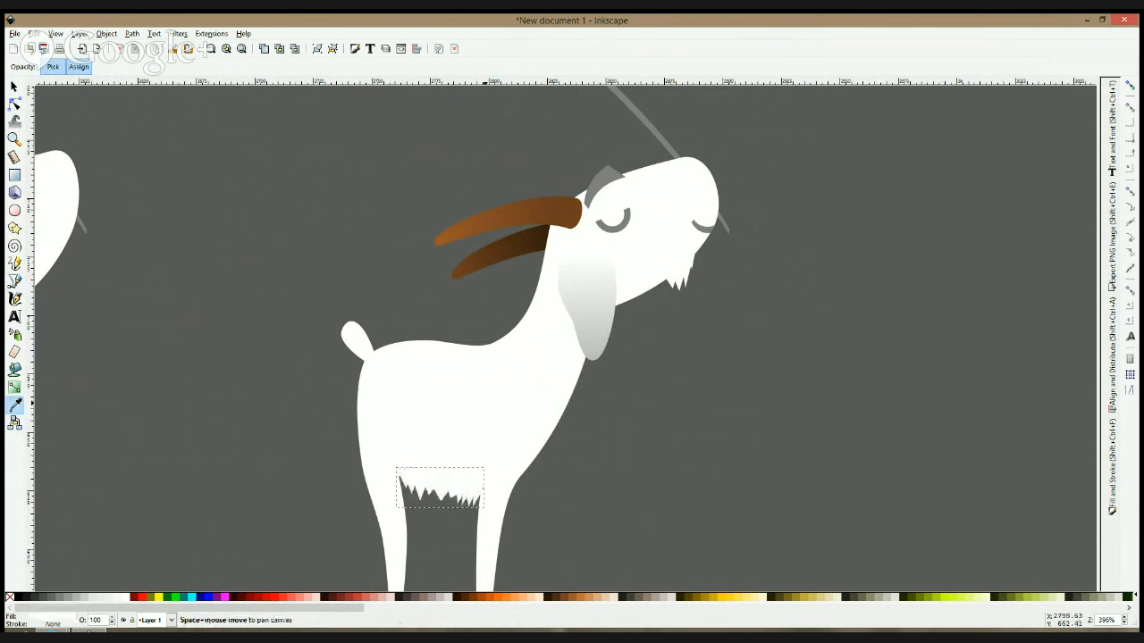
scroll(487, 405, "down", 2)
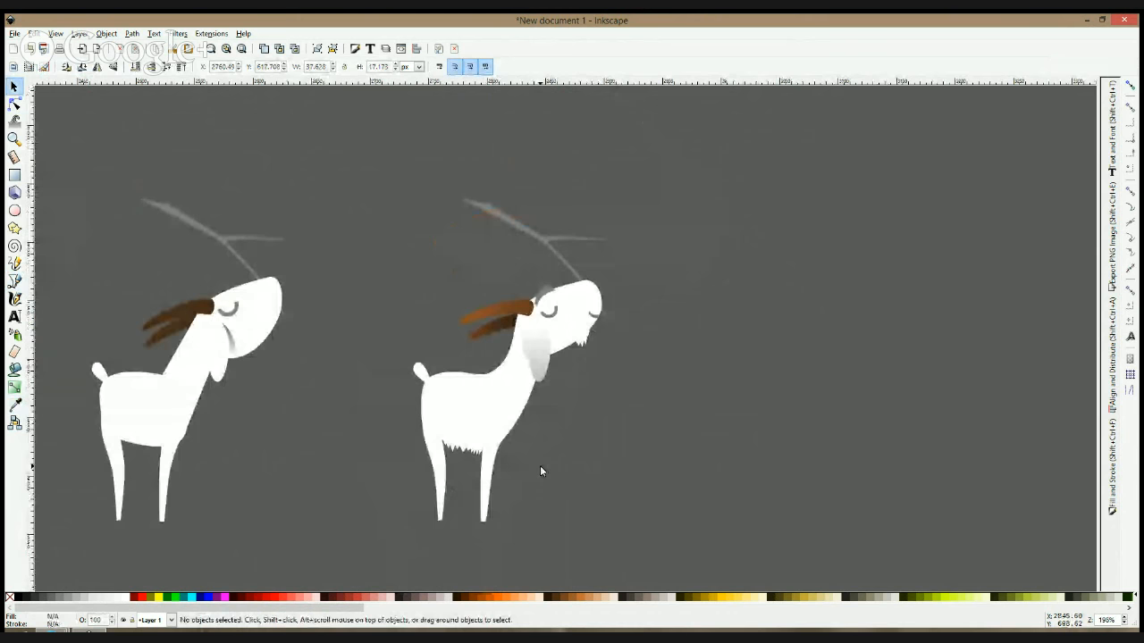
scroll(540, 471, "down", 2)
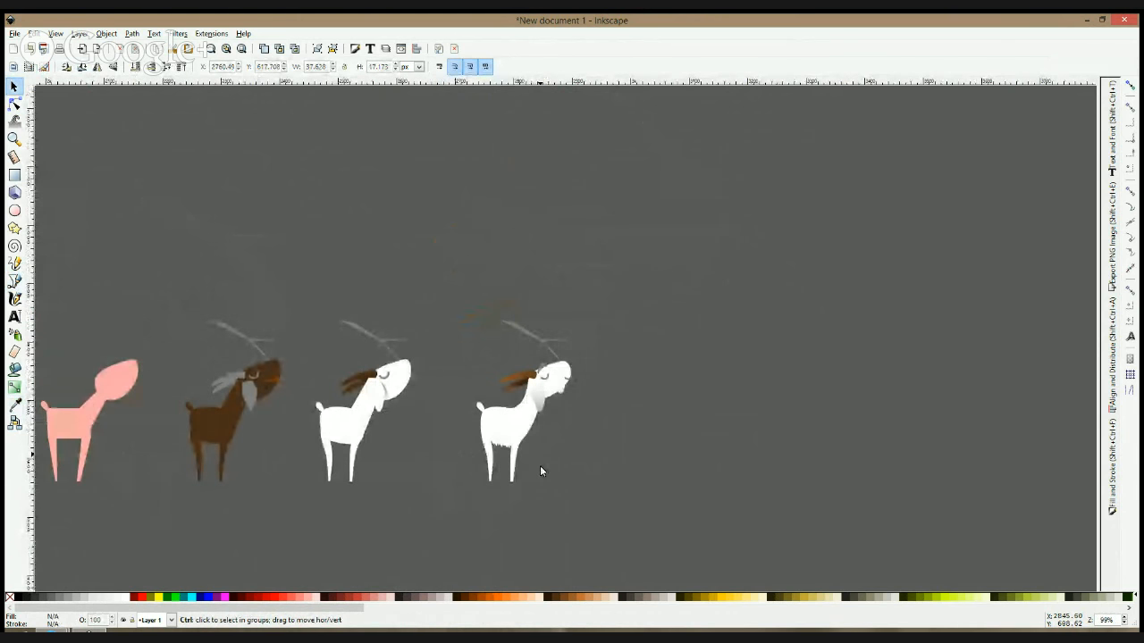
scroll(540, 471, "up", 2)
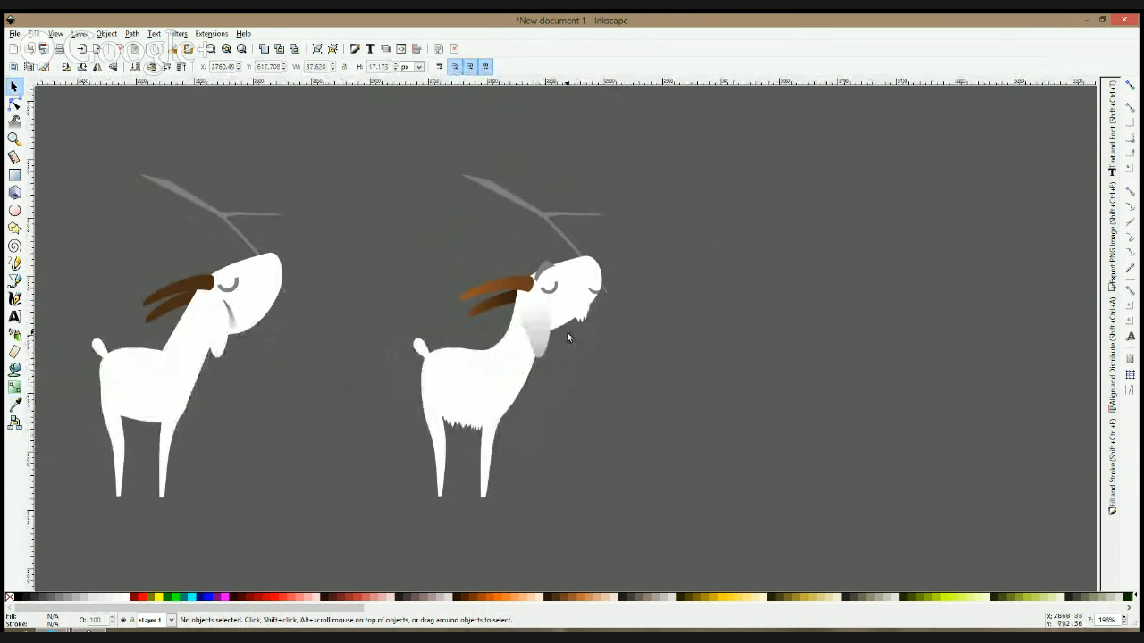
- Draw a closed white tuft of fur with four jagged points over the tip of the detailed goat's tail
left_click(14, 104)
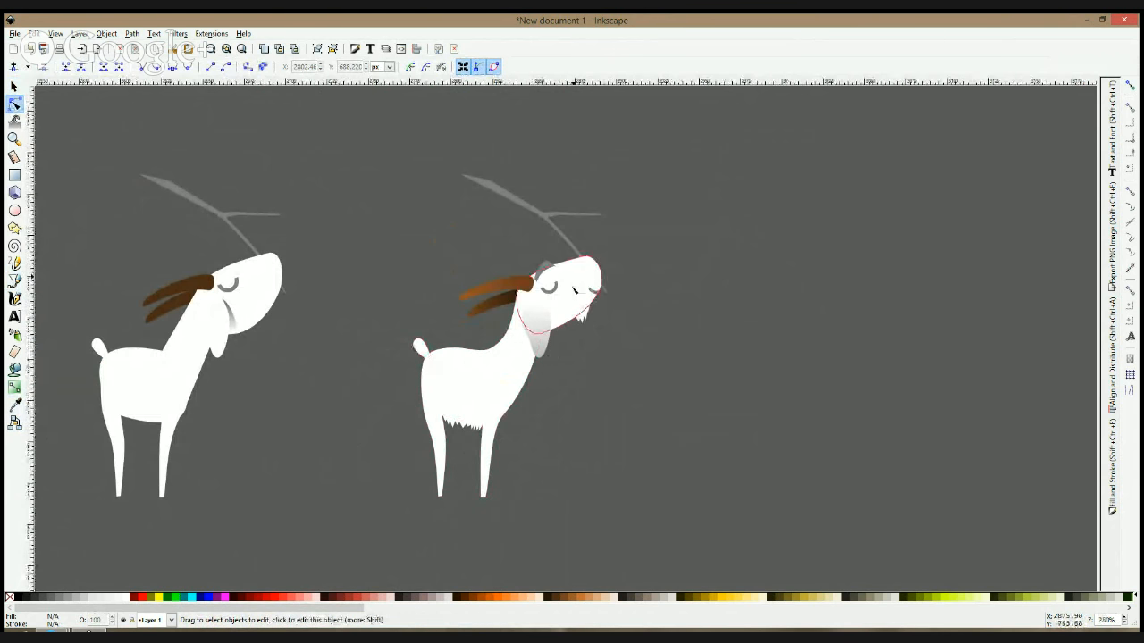
scroll(572, 279, "up", 2)
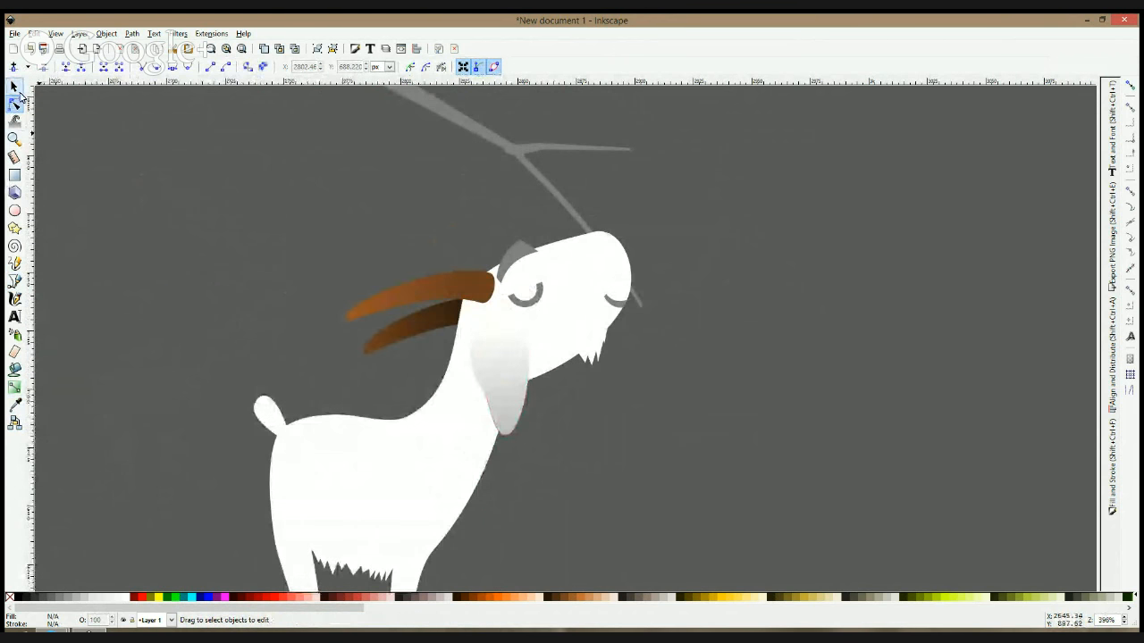
left_click(271, 410)
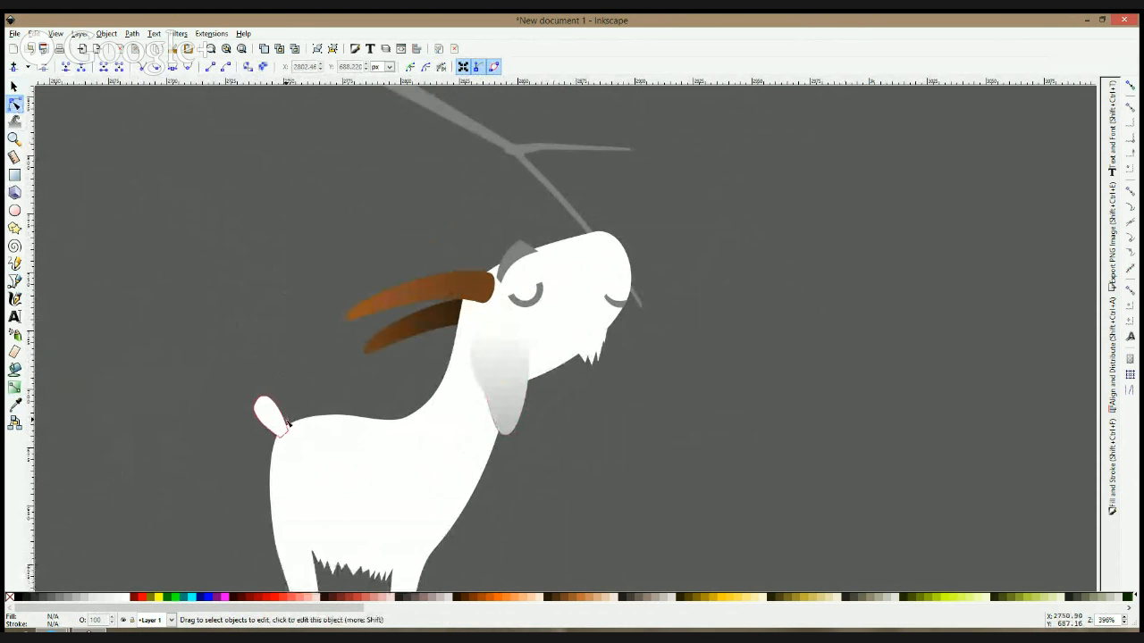
left_click(14, 281)
scroll(277, 407, "up", 3)
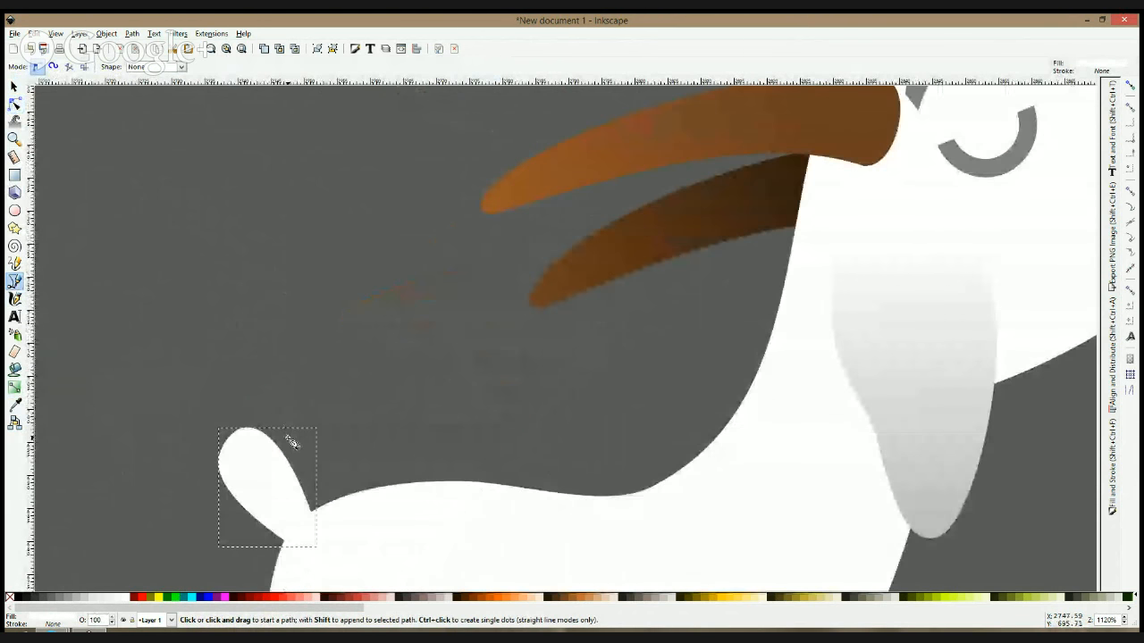
left_click_drag(287, 436, 400, 354)
left_click(360, 309)
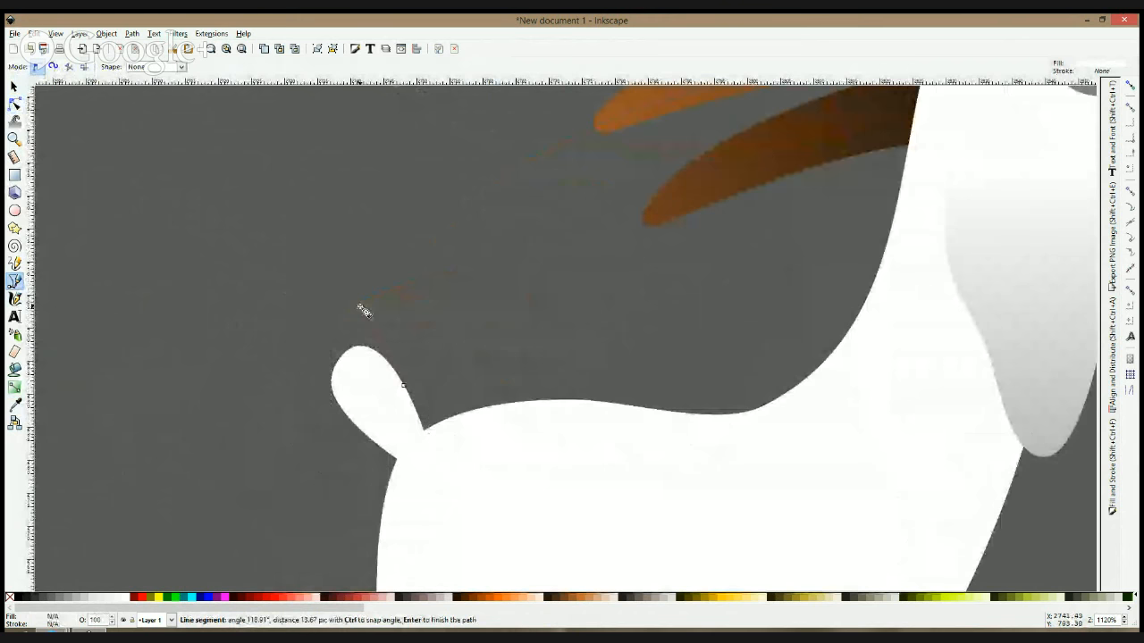
left_click(345, 338)
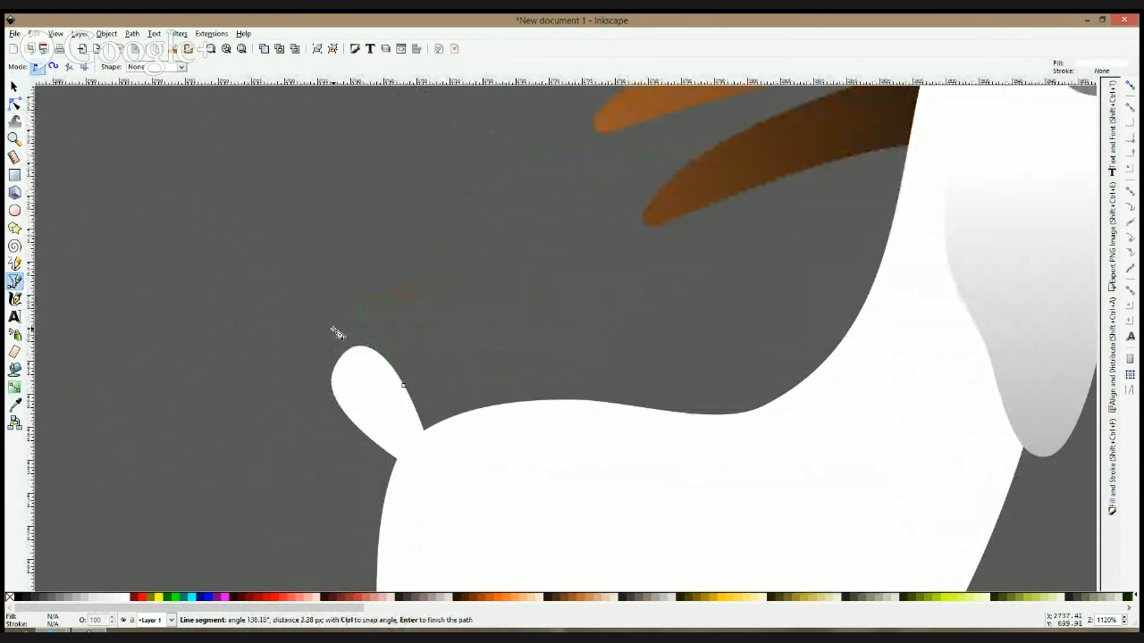
left_click(334, 330)
left_click(332, 369)
left_click(323, 358)
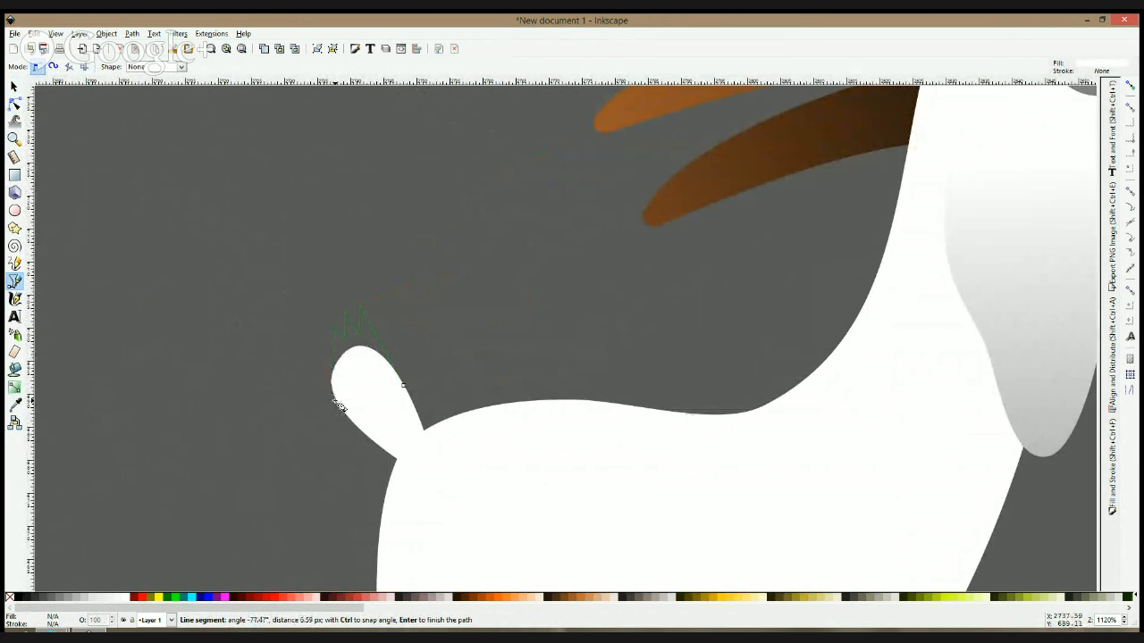
left_click(334, 391)
left_click(407, 390)
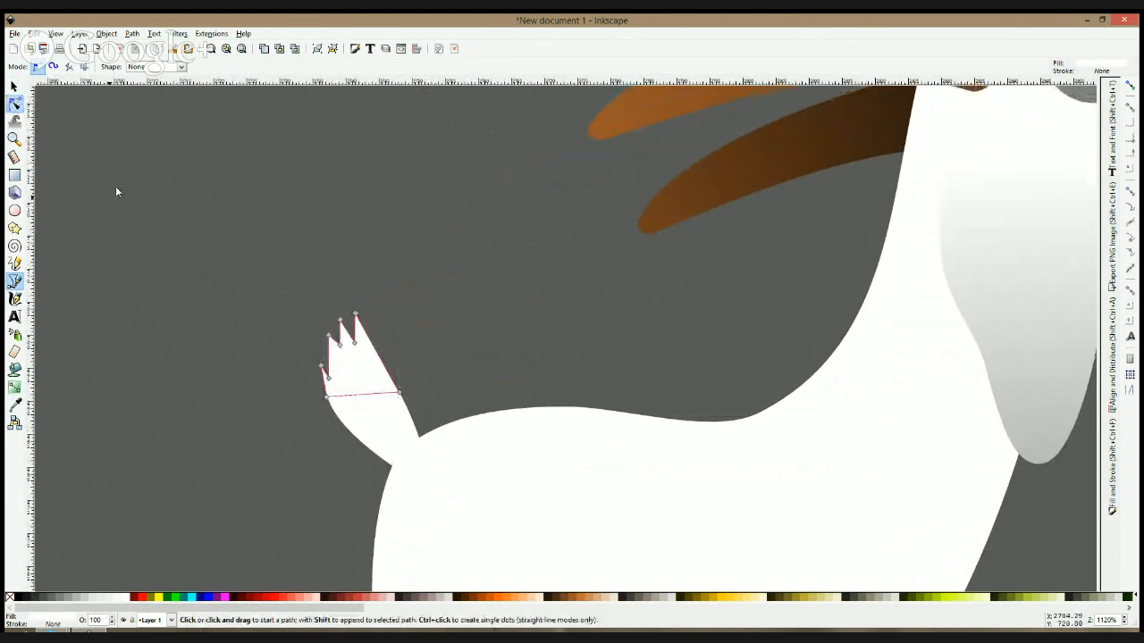
- Bend the tail tuft's long straight edge on the side facing the back into an inward curve
key("n")
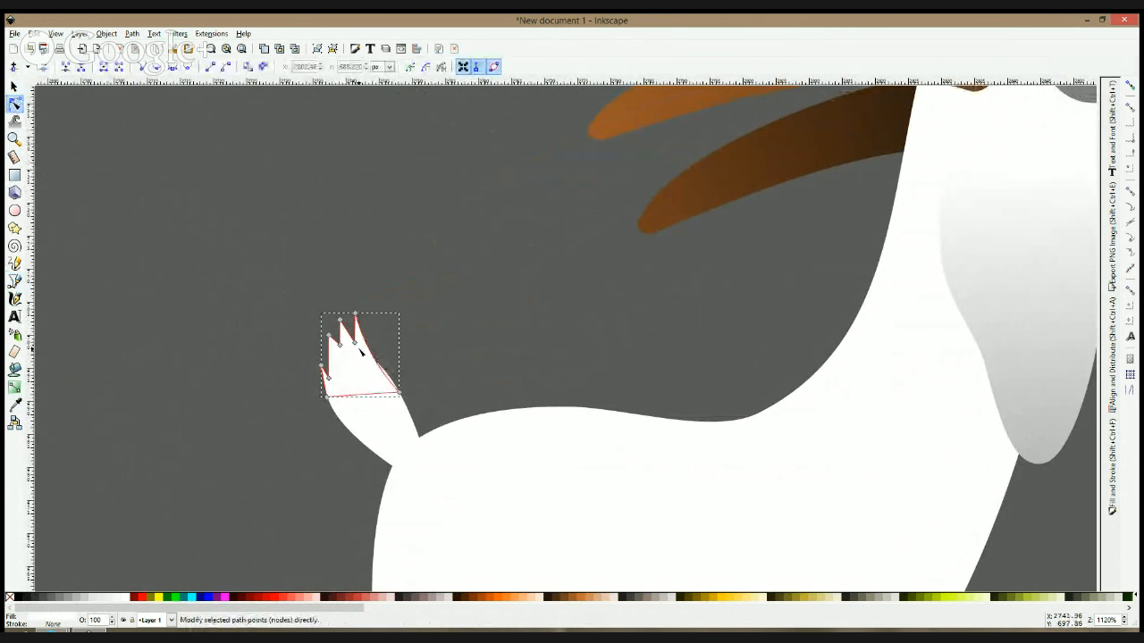
- Unite the jagged tail tip and the tail base into a single path
left_click_drag(365, 374, 378, 431)
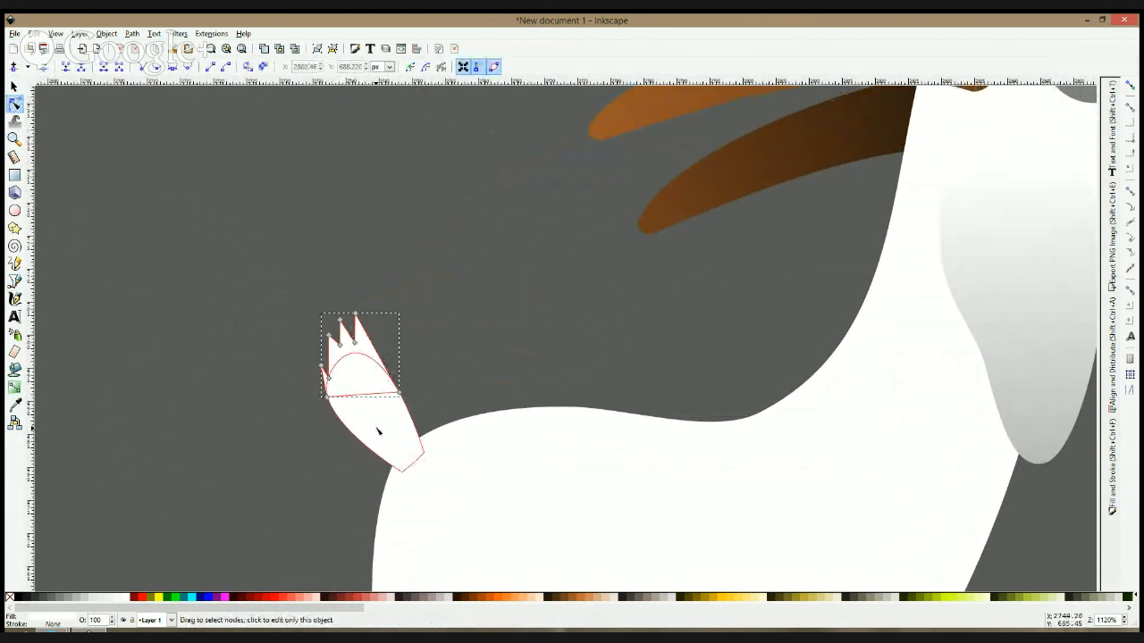
left_click(378, 432, "shift")
key("ctrl+plus")
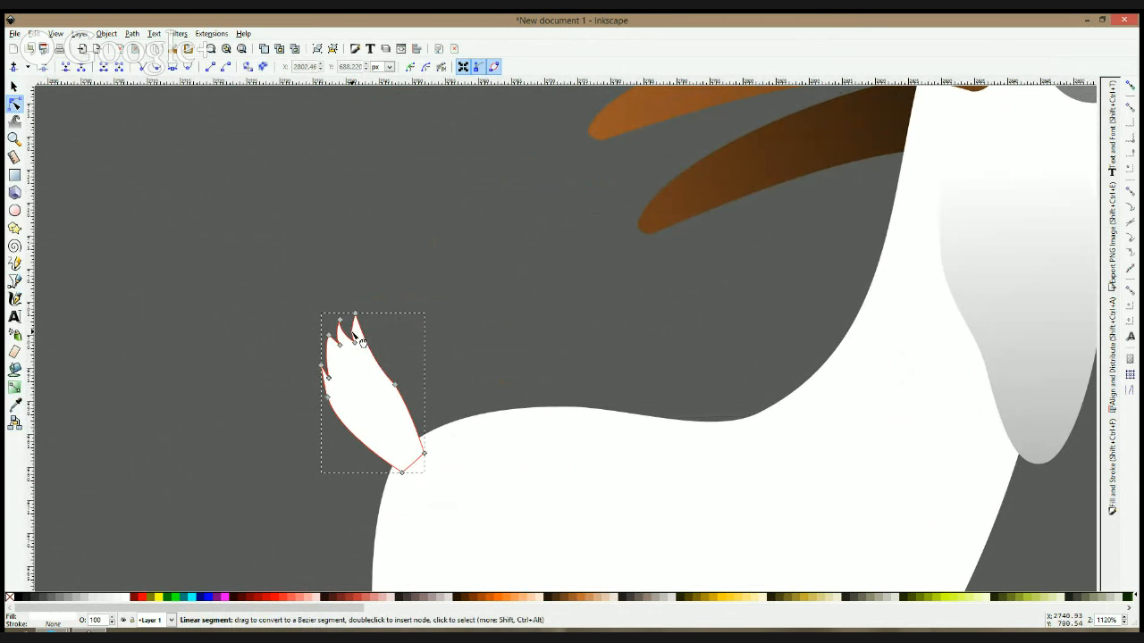
left_click(468, 380)
- Delete two surplus nodes on the tail's outer edge, below the hair spikes, to smooth its outline
scroll(521, 365, "down", 3)
scroll(459, 386, "up", 2)
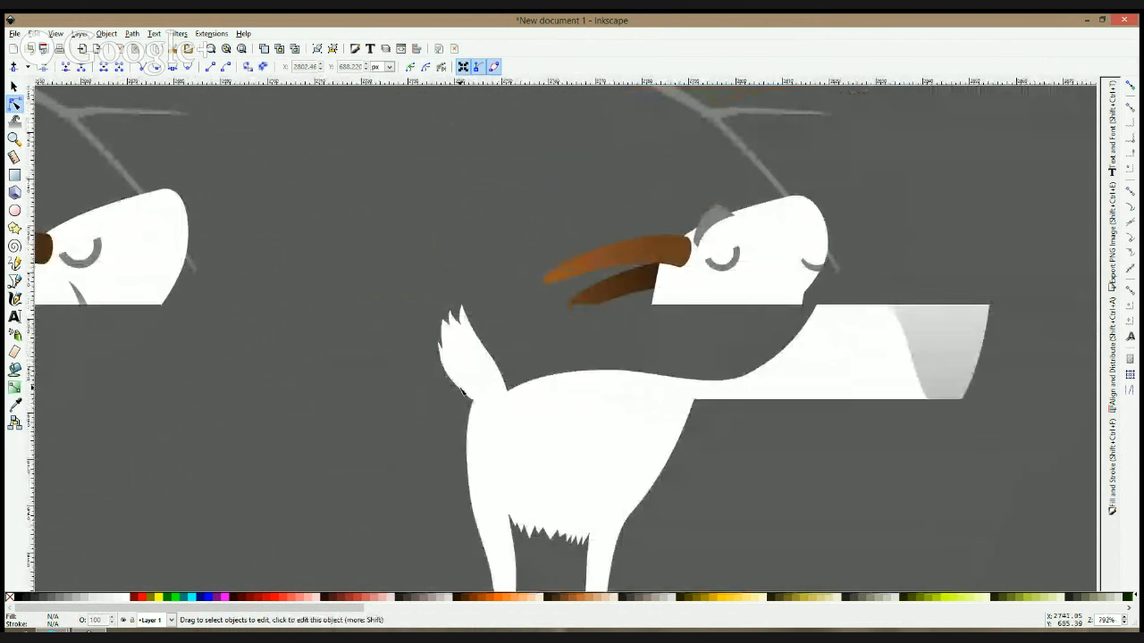
left_click(457, 376)
left_click_drag(429, 359, 462, 382)
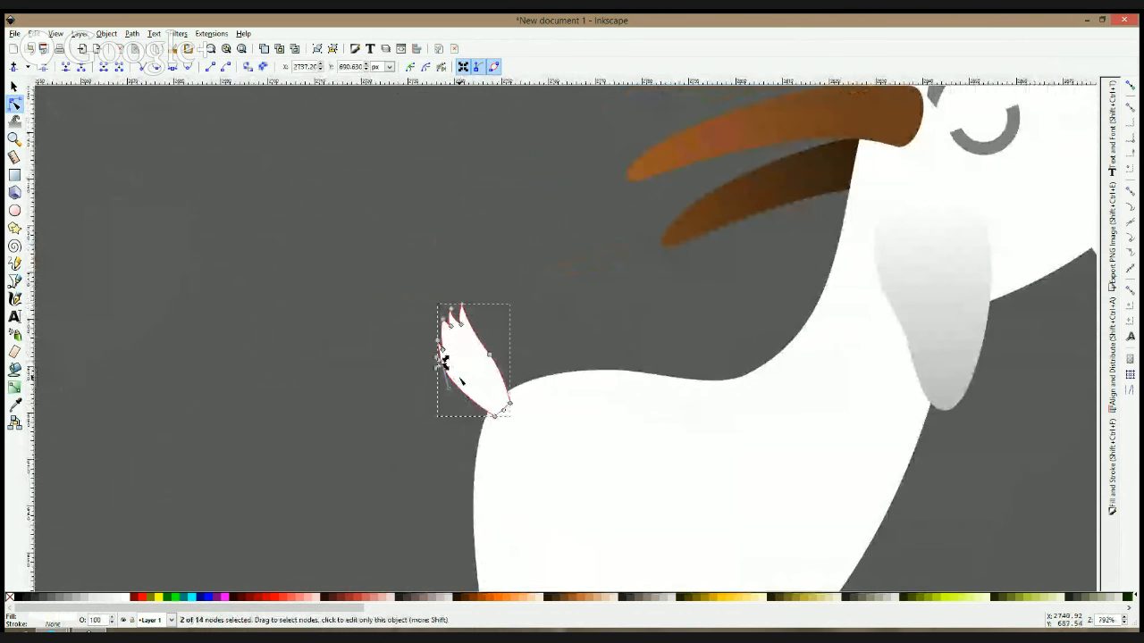
key("Delete")
left_click(292, 392)
scroll(292, 393, "down", 2)
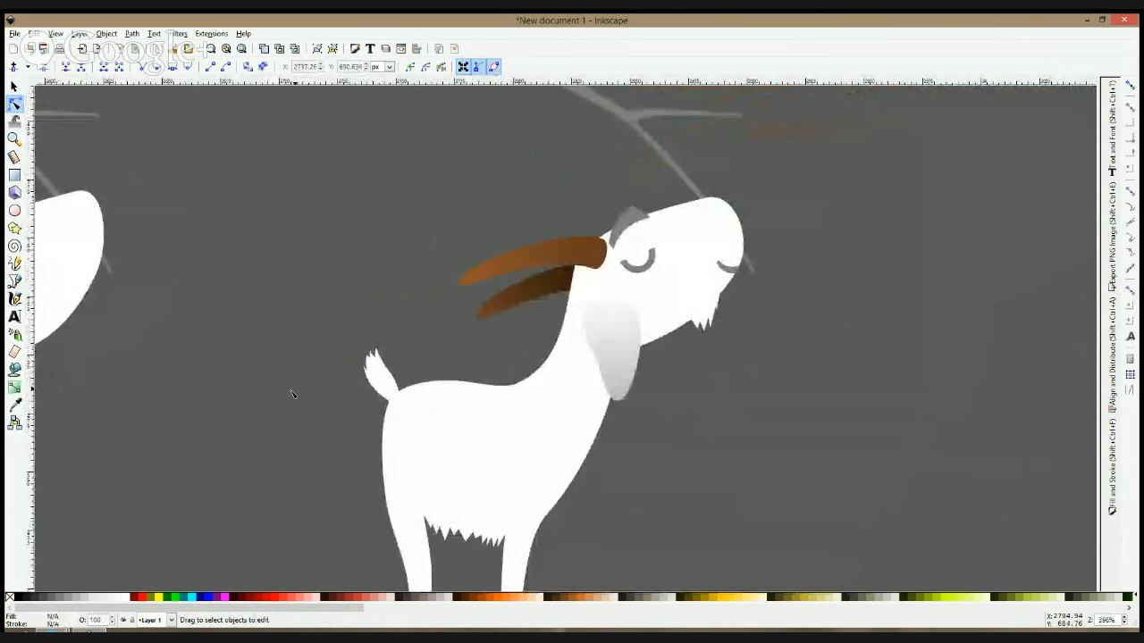
scroll(292, 393, "down", 3)
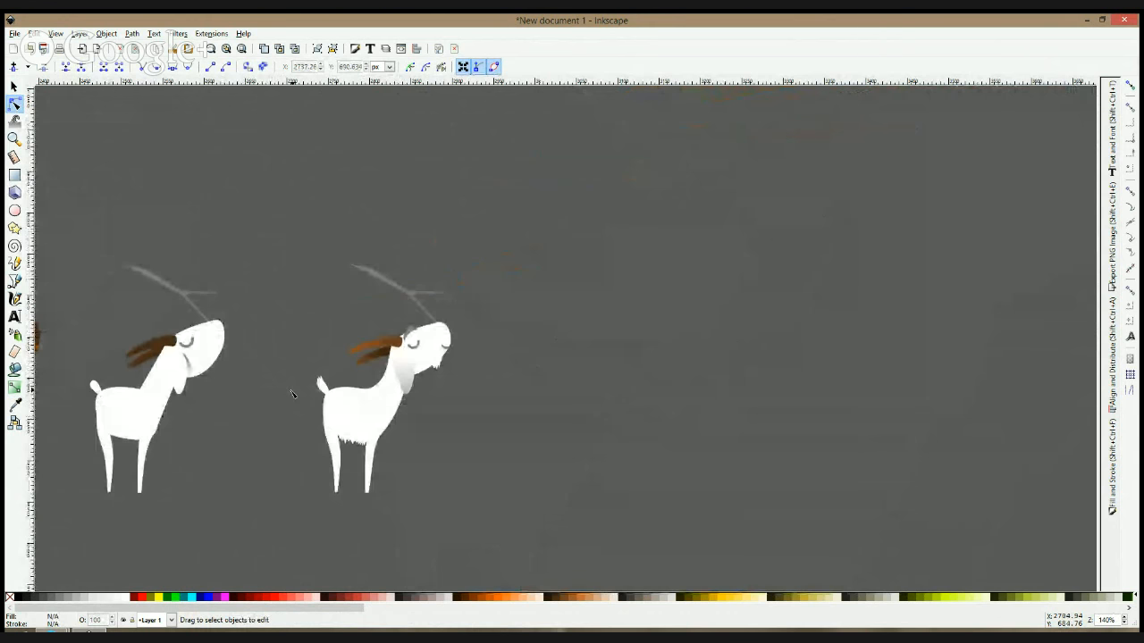
- Place a red copy of the goat's ear behind the original, offset about 2 px right and 2 px down
scroll(363, 387, "up", 3)
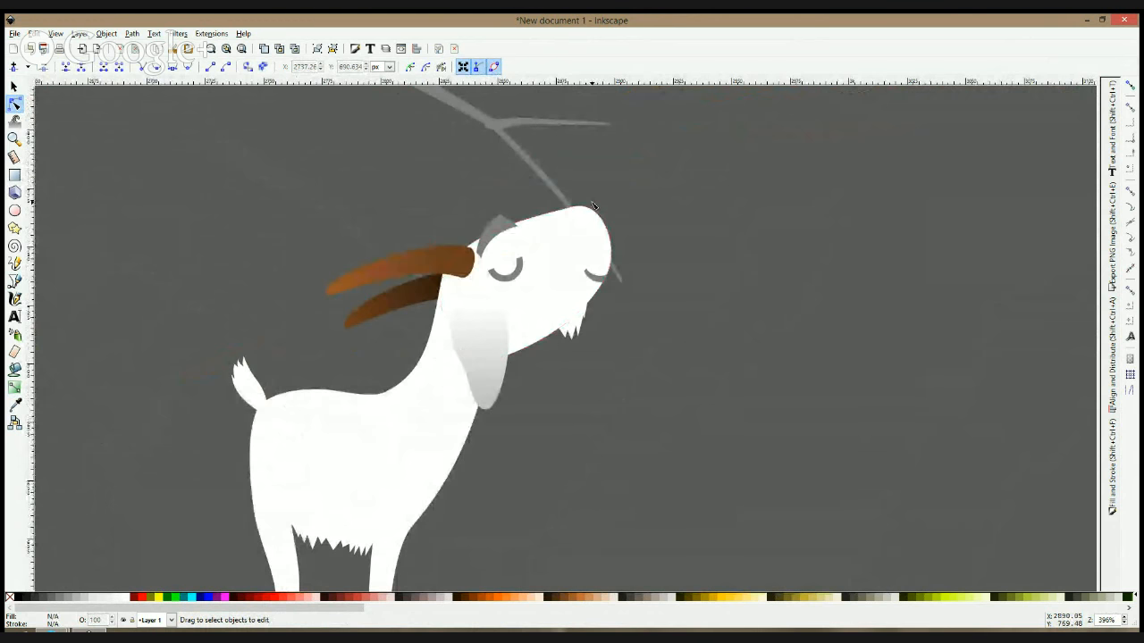
left_click(475, 348)
scroll(479, 356, "up", 1)
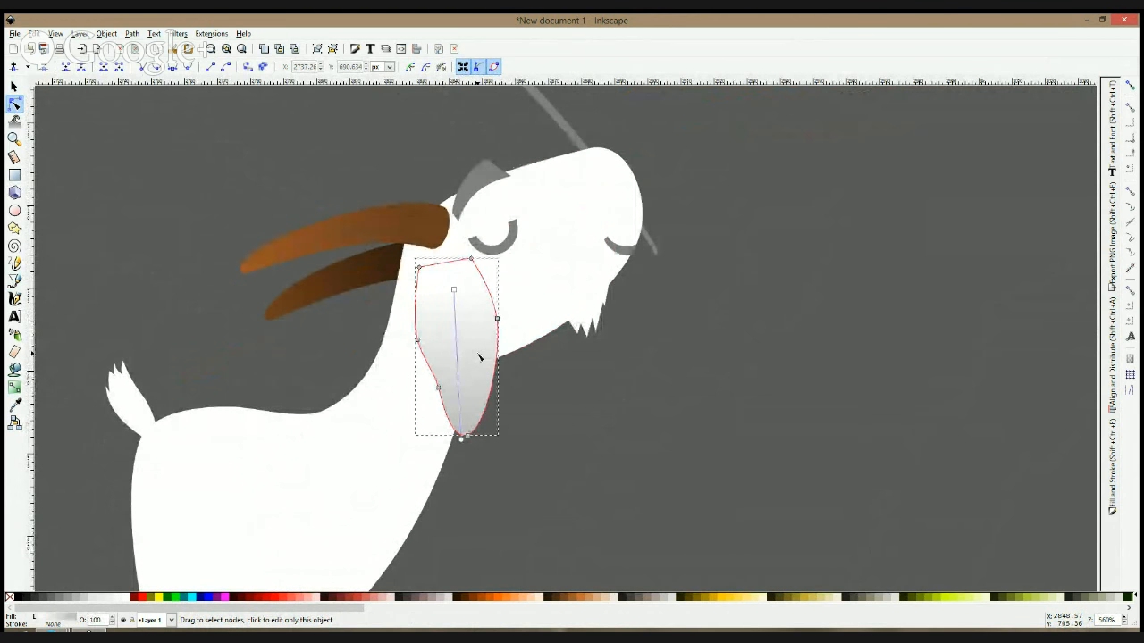
key("s")
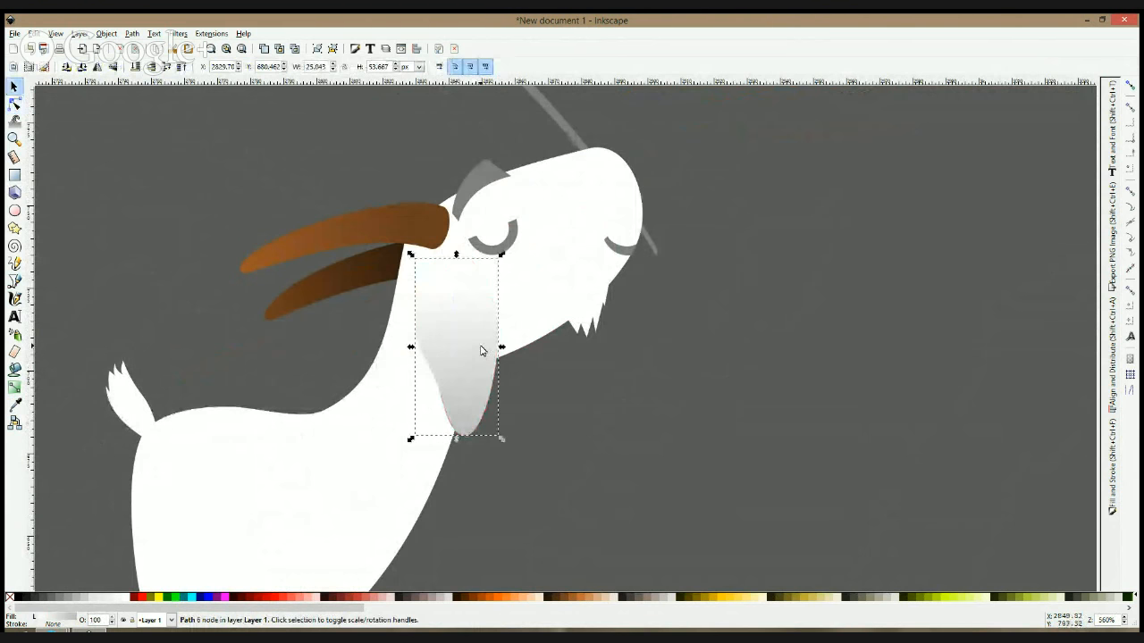
left_click_drag(481, 350, 487, 357)
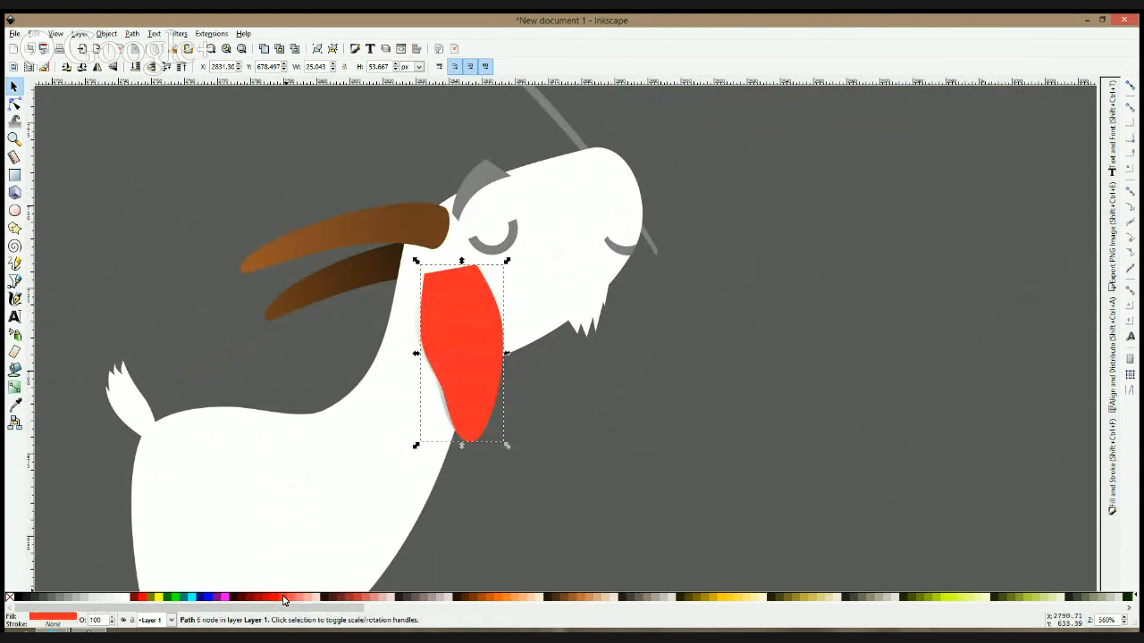
key("Page_Down")
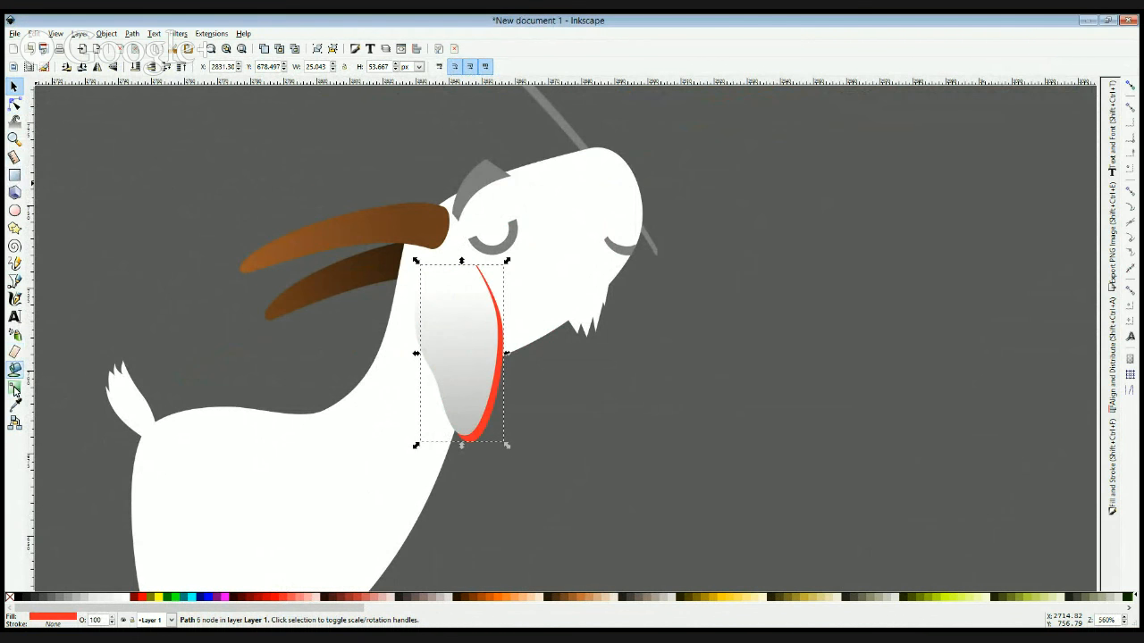
- Recolour the red ear copy with the light grey sampled from the lower part of the ear
left_click(14, 404)
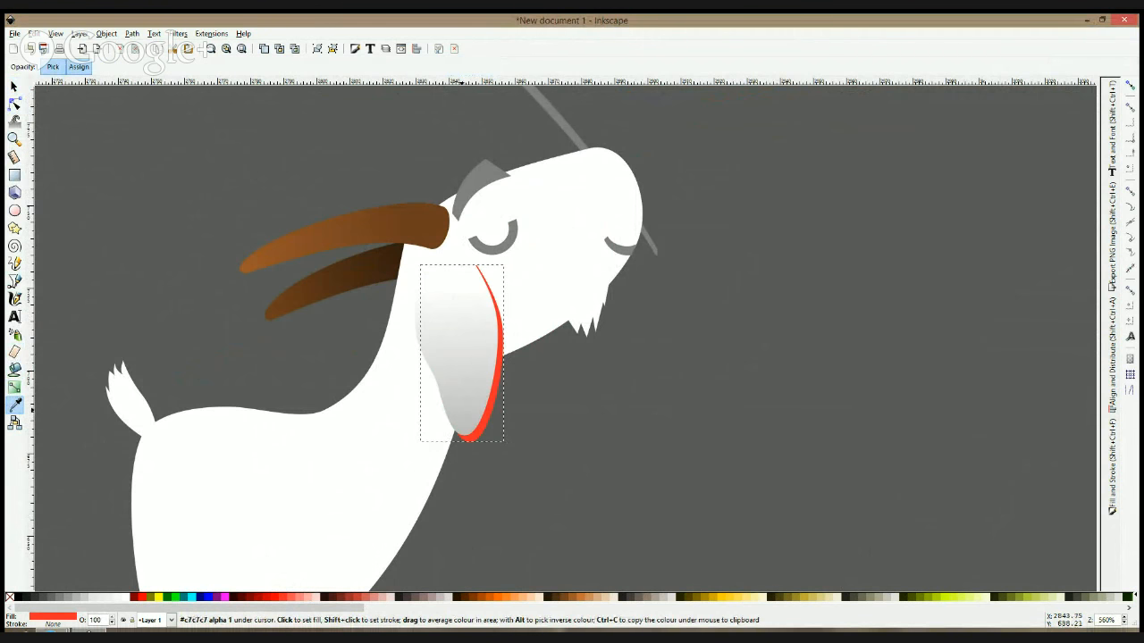
left_click(466, 413)
left_click(15, 87)
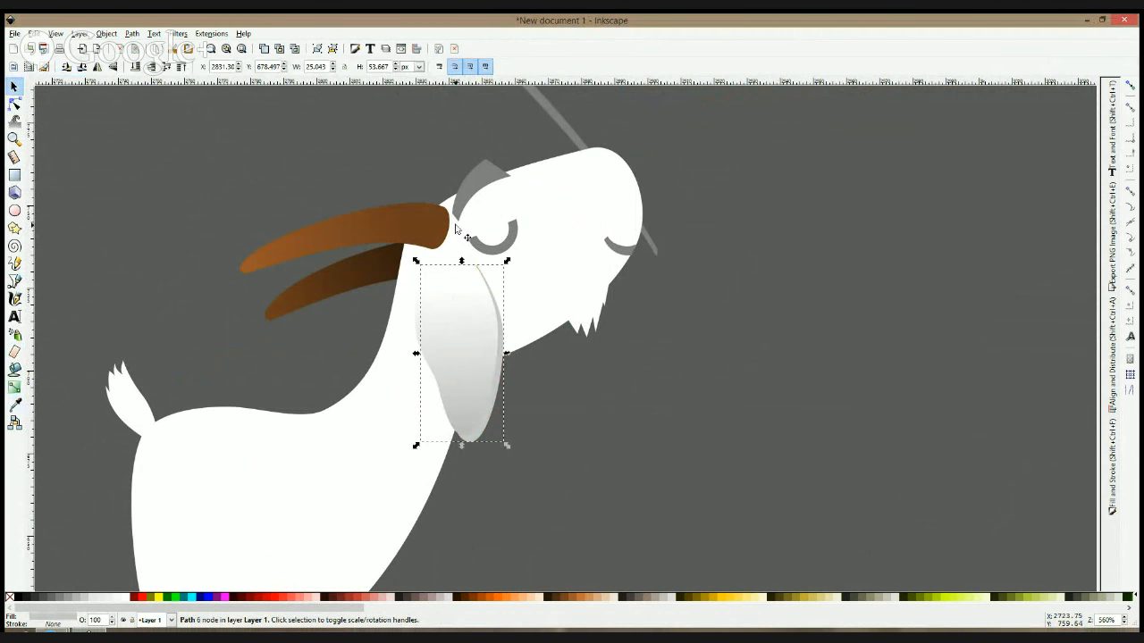
- Trim the grey ear shadow to the head's outline by intersecting it with a copy of the head
left_click(581, 313)
left_click(528, 298)
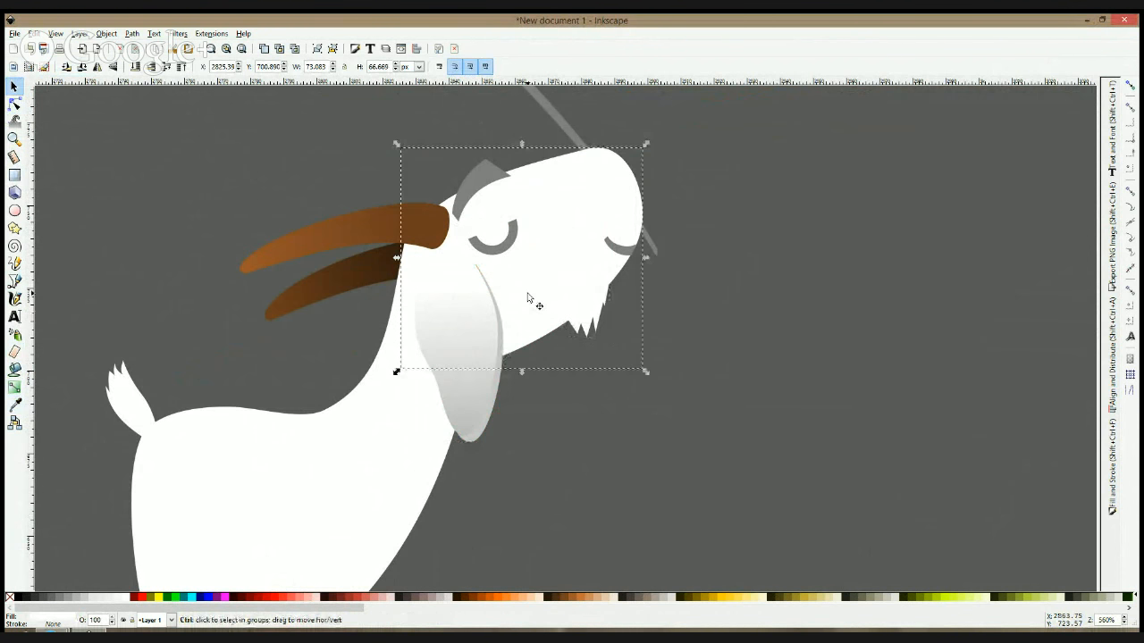
key("Home")
left_click(501, 380, "shift")
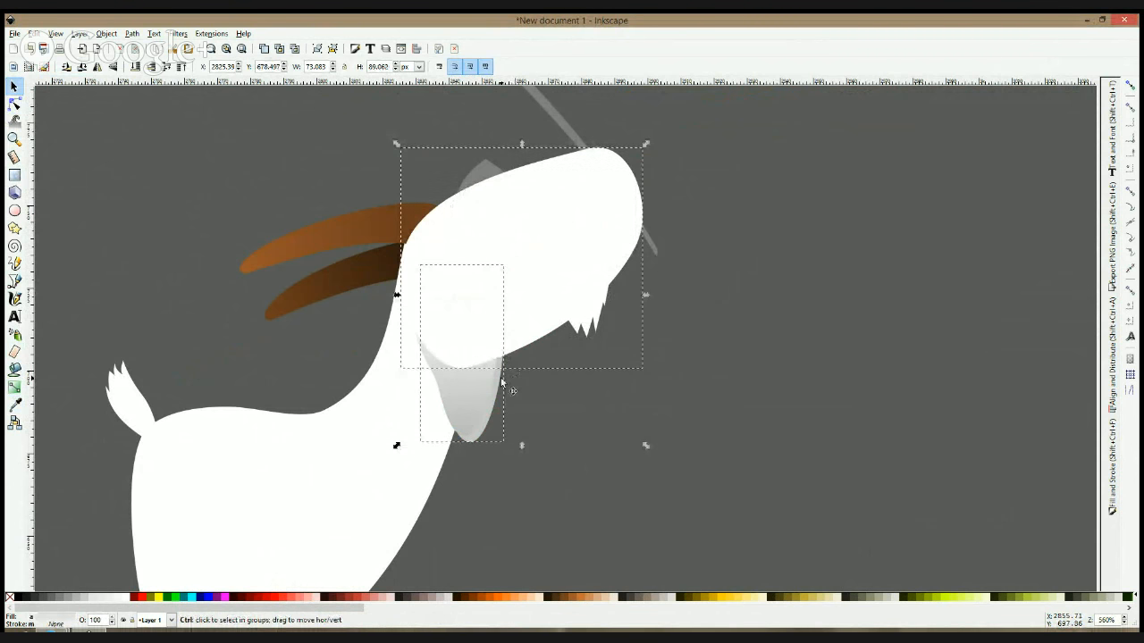
key("ctrl+asterisk")
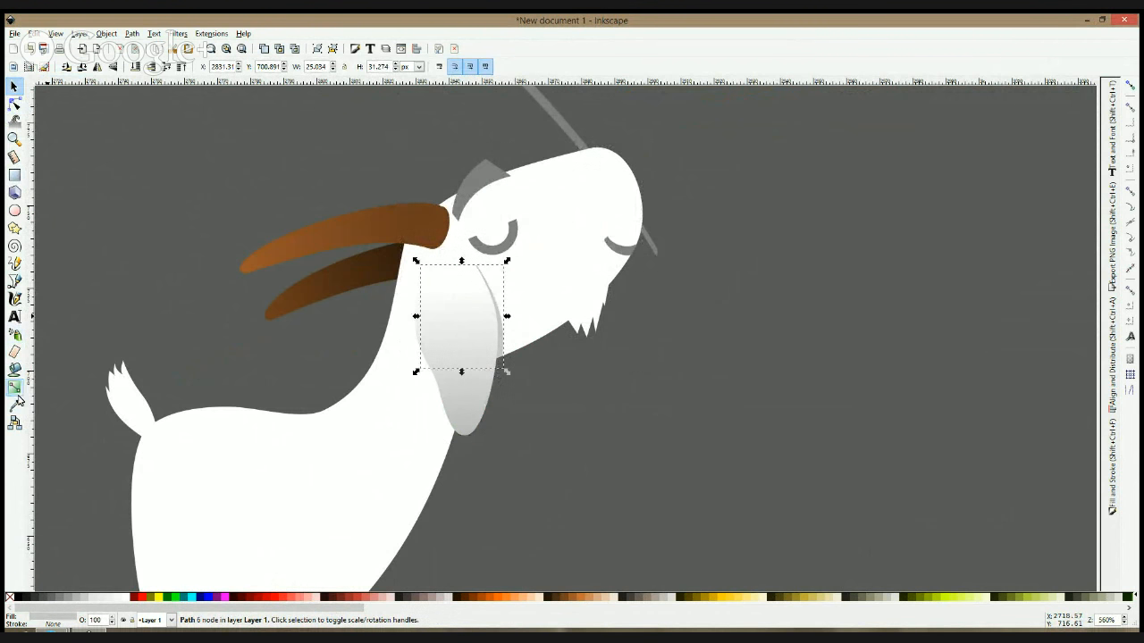
- Give the ear shadow a linear gradient running down along the ear's front edge, with its ends extended
left_click(16, 389)
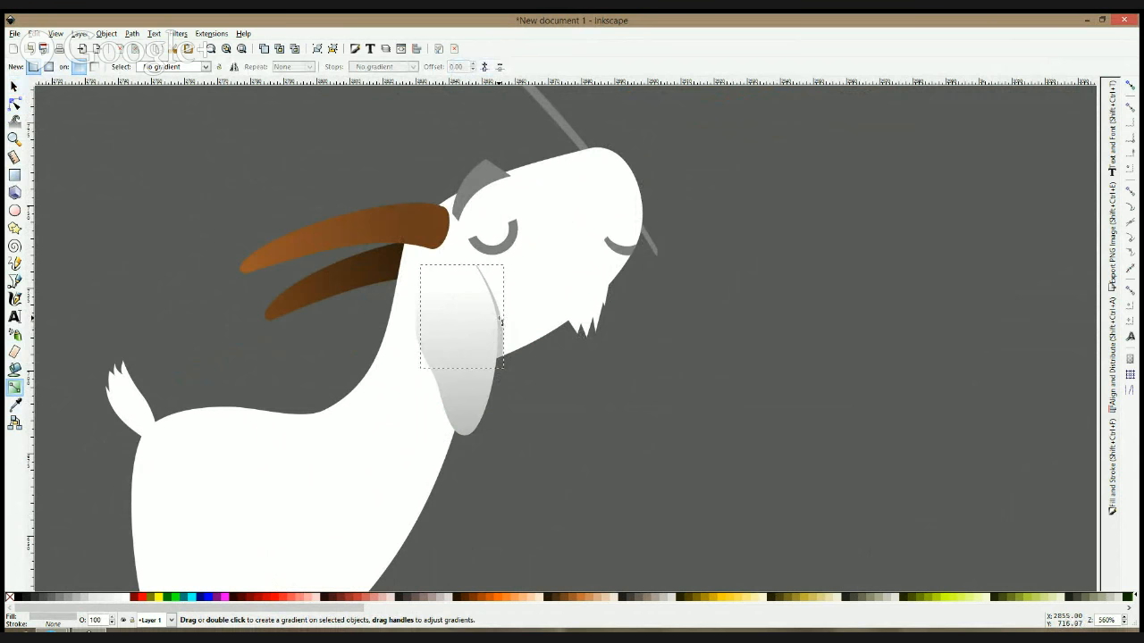
left_click_drag(498, 318, 500, 339)
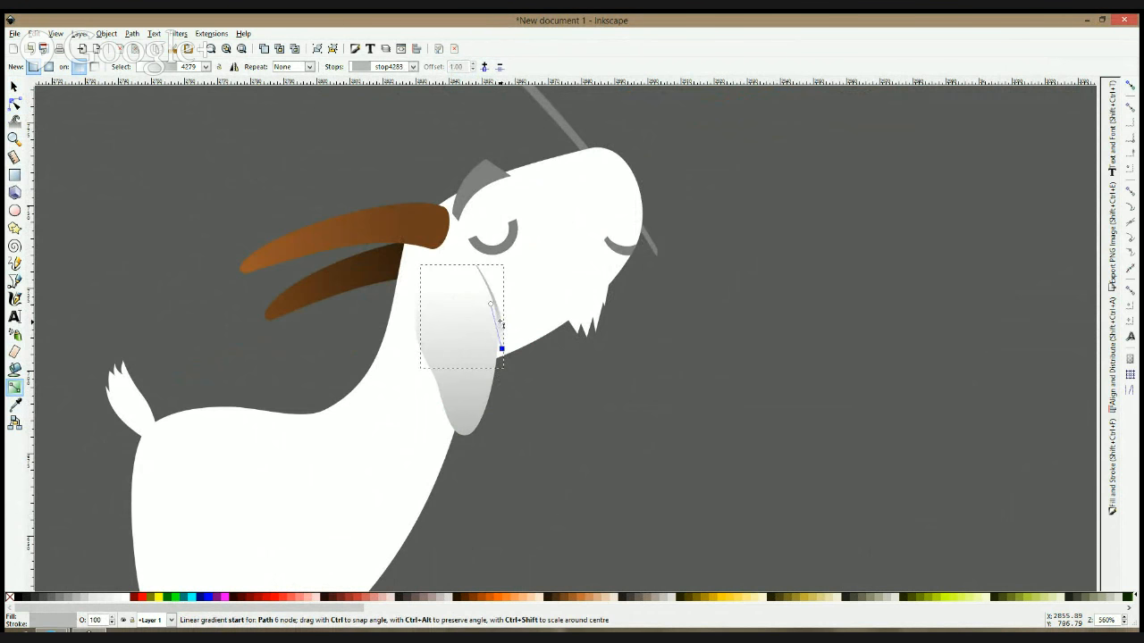
left_click(489, 304)
left_click_drag(498, 321, 502, 350)
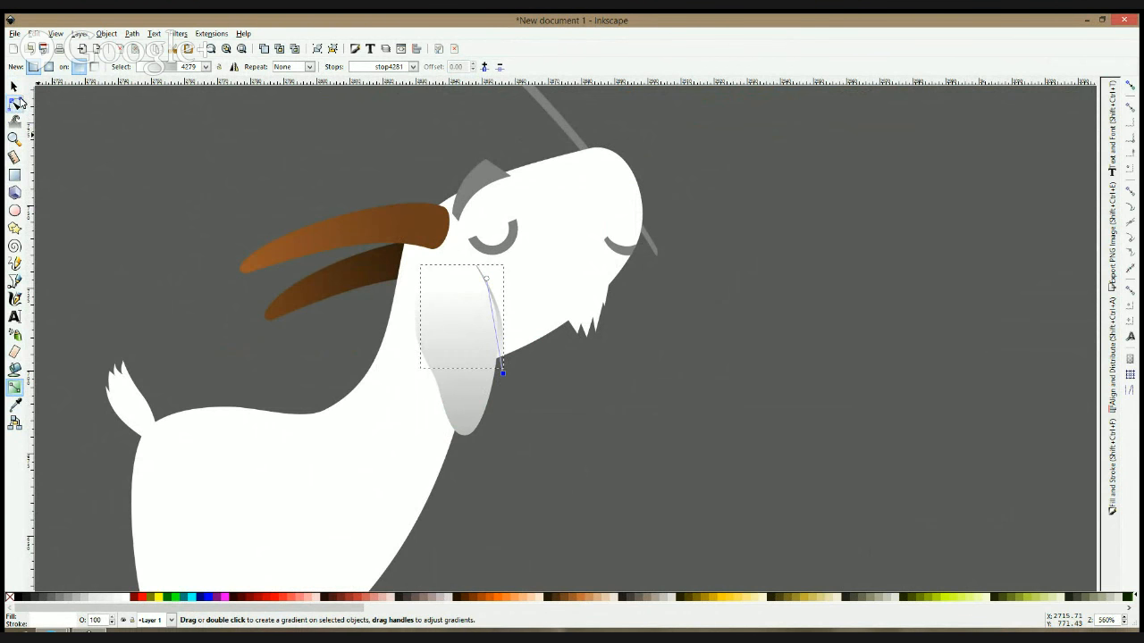
left_click(15, 85)
left_click(570, 432)
scroll(570, 437, "down", 2)
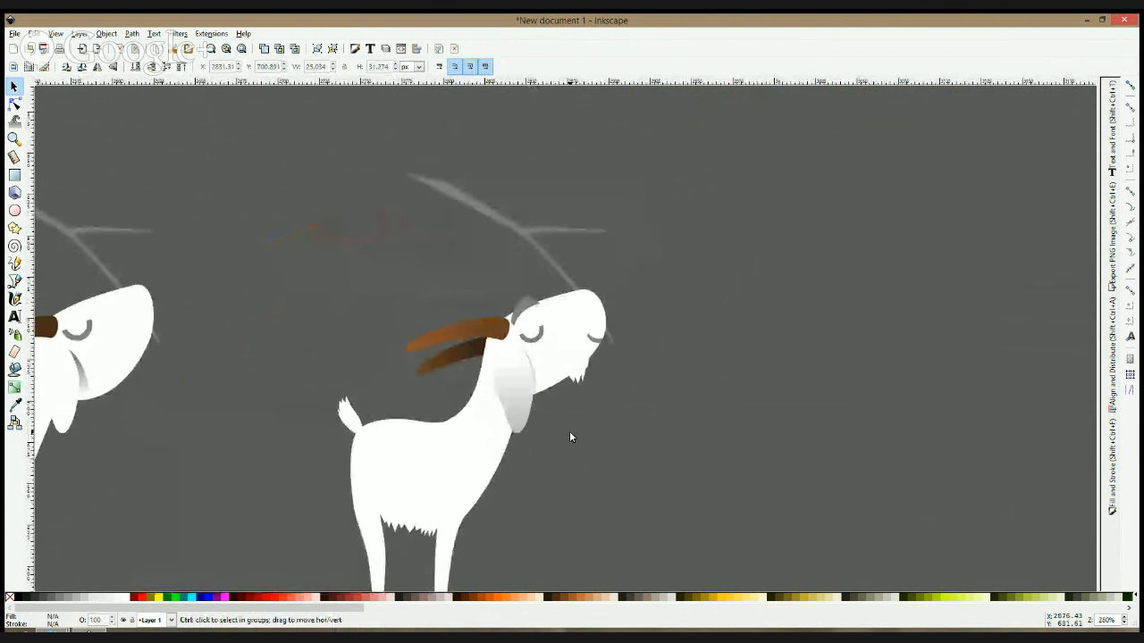
scroll(570, 437, "down", 1)
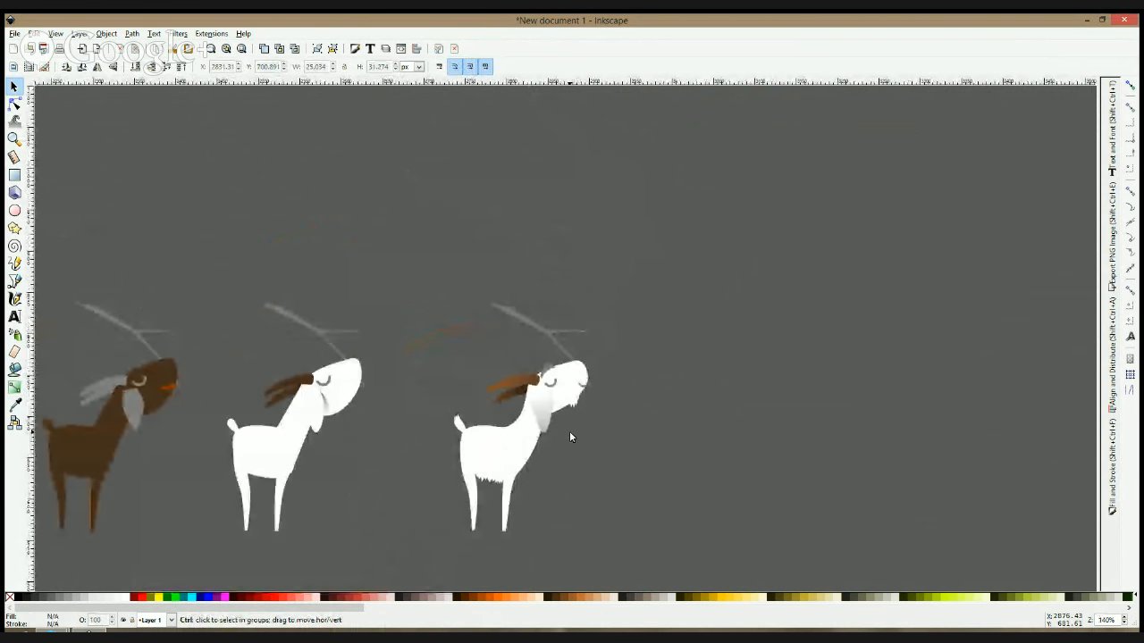
scroll(569, 436, "up", 1)
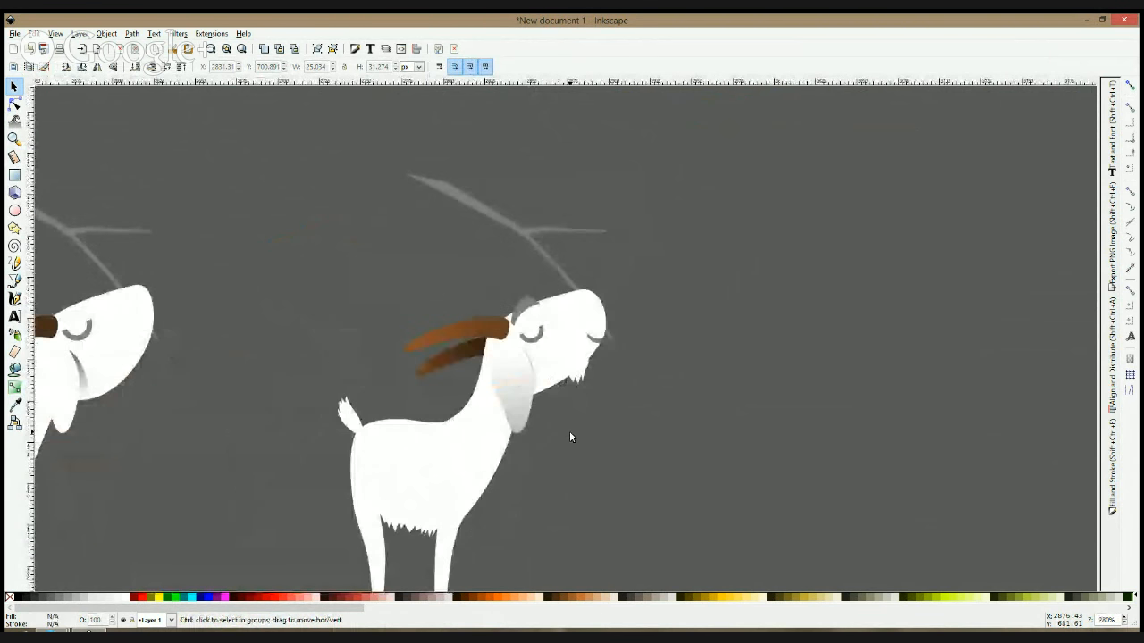
- Move the ear shadow 4 px left so that it shows along the back edge of the ear
left_click(533, 382)
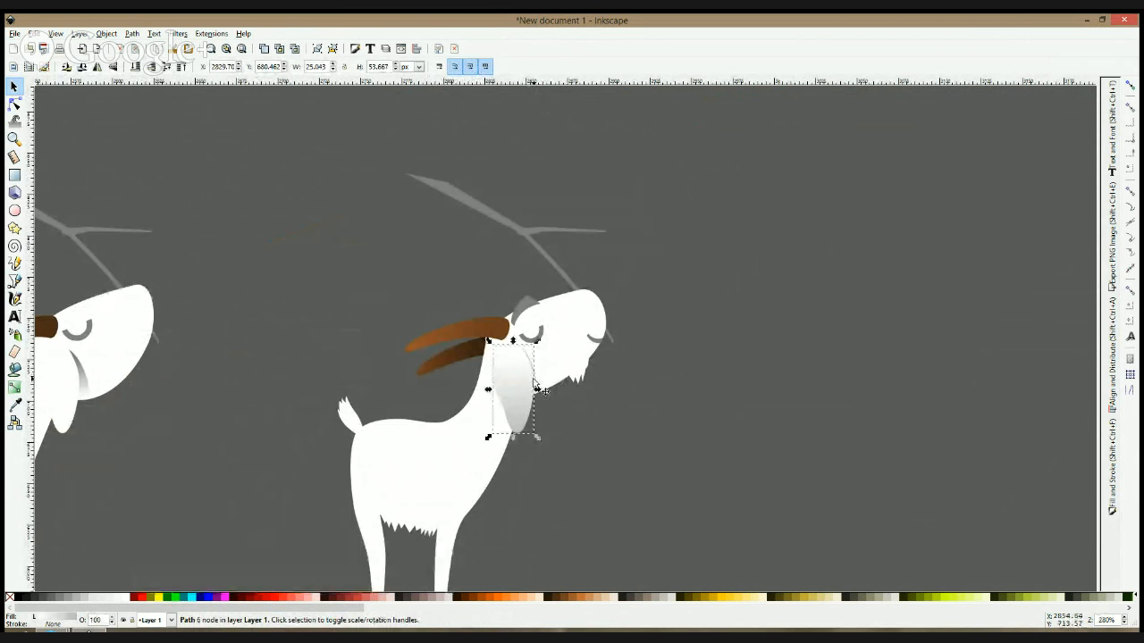
scroll(533, 384, "up", 3)
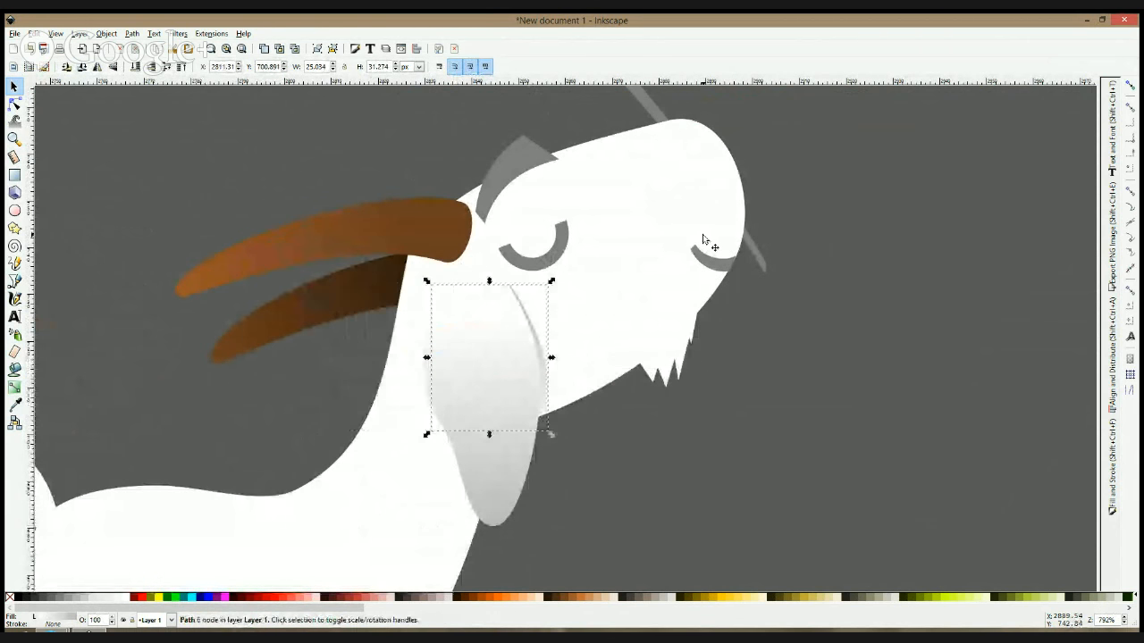
key("Left")
key("Left")
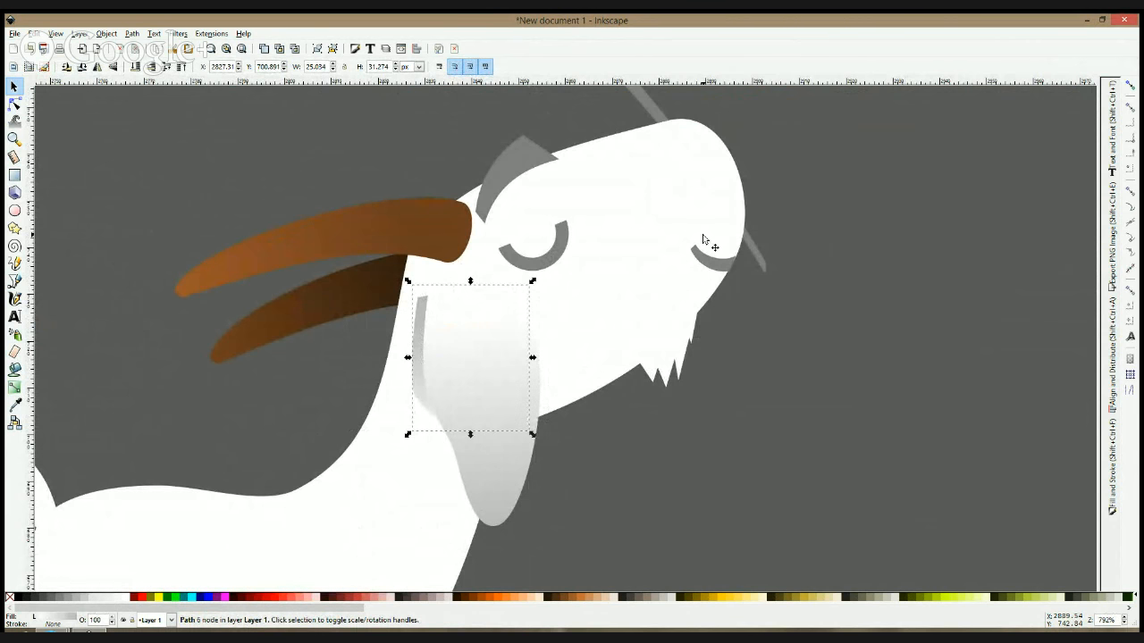
- Reshape the ear shadow by pulling its bottom node towards the ear tip and smoothing the curve along the back edge
left_click(15, 105)
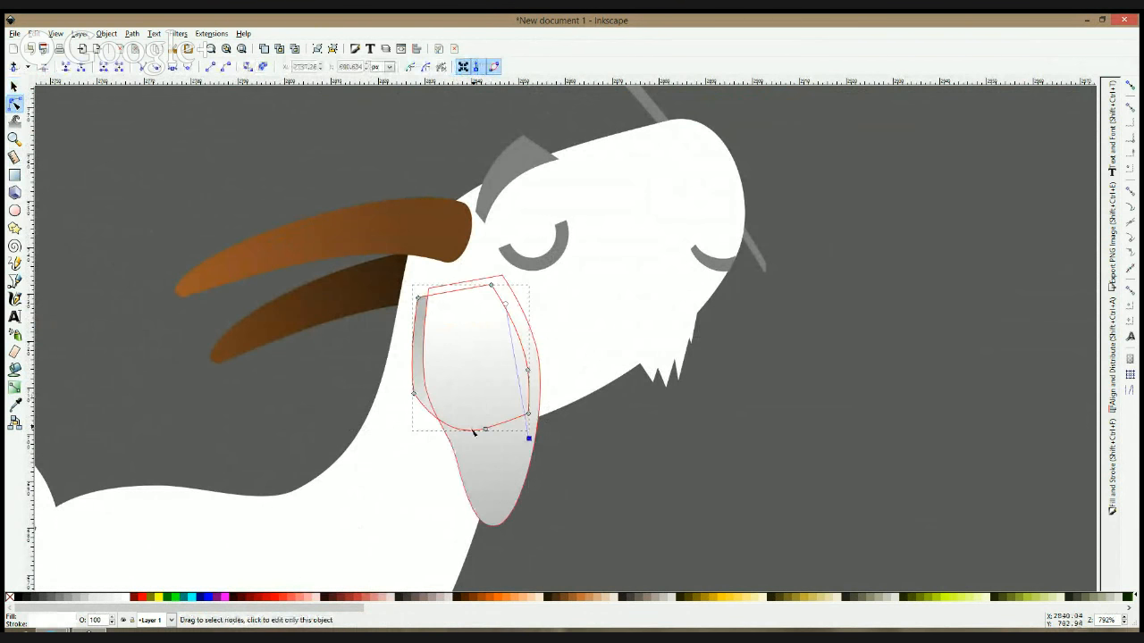
left_click_drag(485, 430, 483, 501)
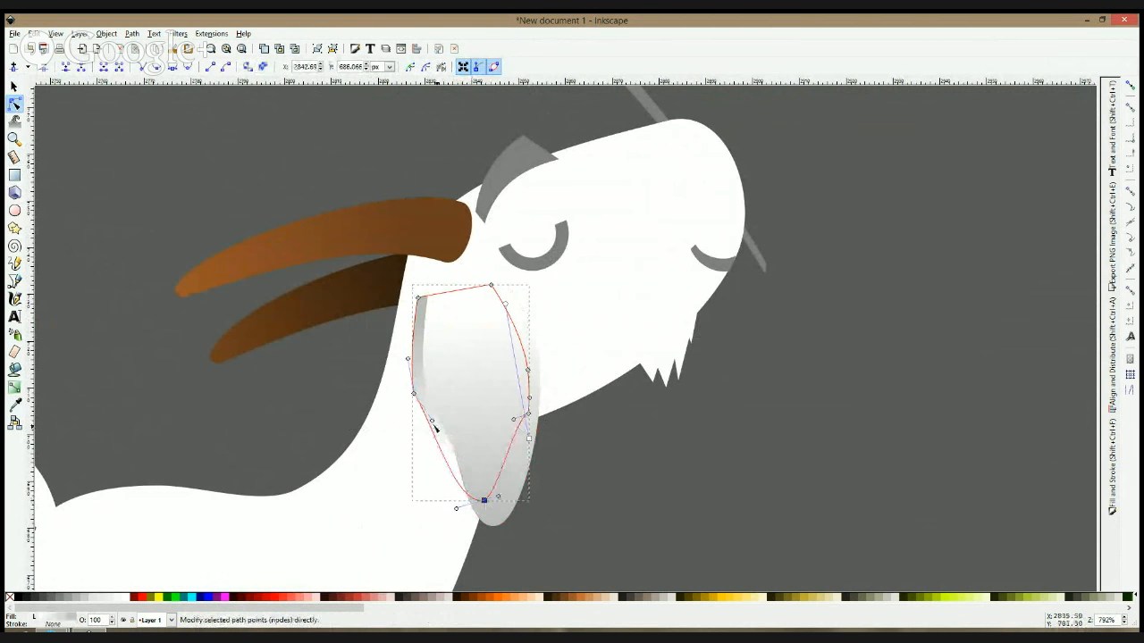
left_click(414, 393, "ctrl")
left_click_drag(414, 393, 421, 401)
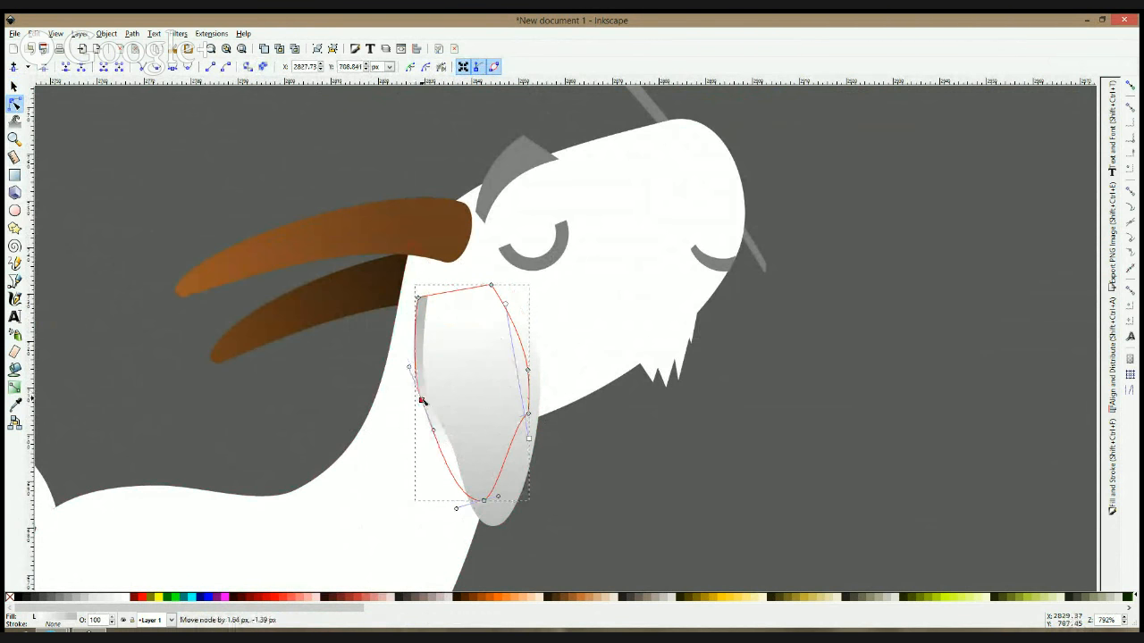
left_click(418, 299, "ctrl")
left_click_drag(418, 299, 429, 296)
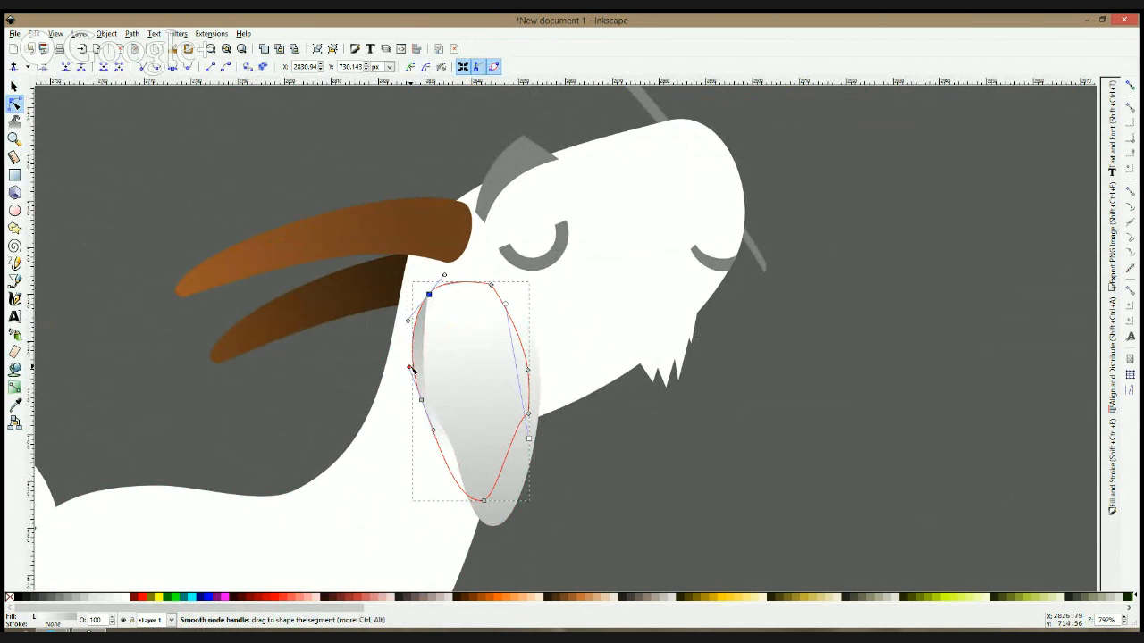
left_click_drag(408, 367, 414, 366)
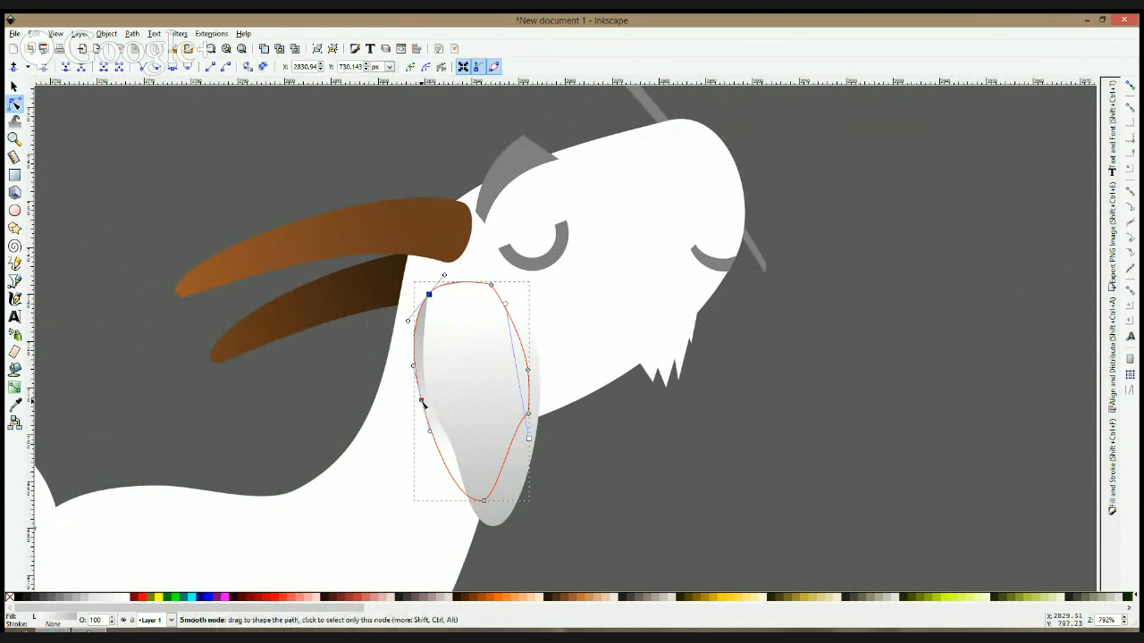
- Reposition the ear shadow's gradient to run from the middle of the ear to just below its tip
left_click_drag(533, 440, 496, 569)
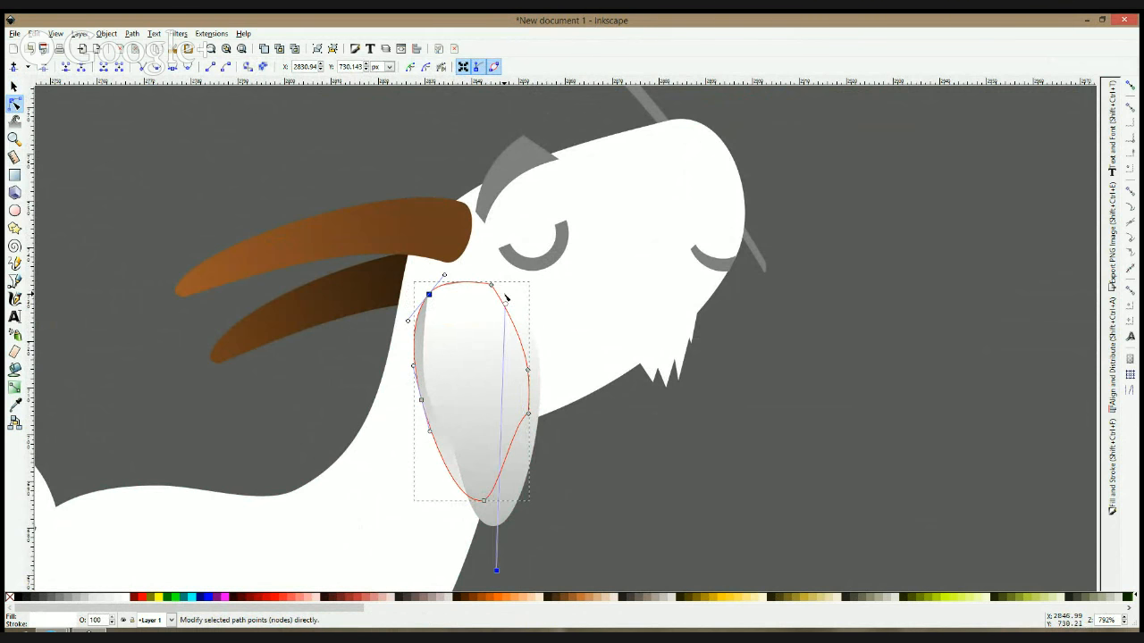
left_click_drag(505, 304, 469, 365)
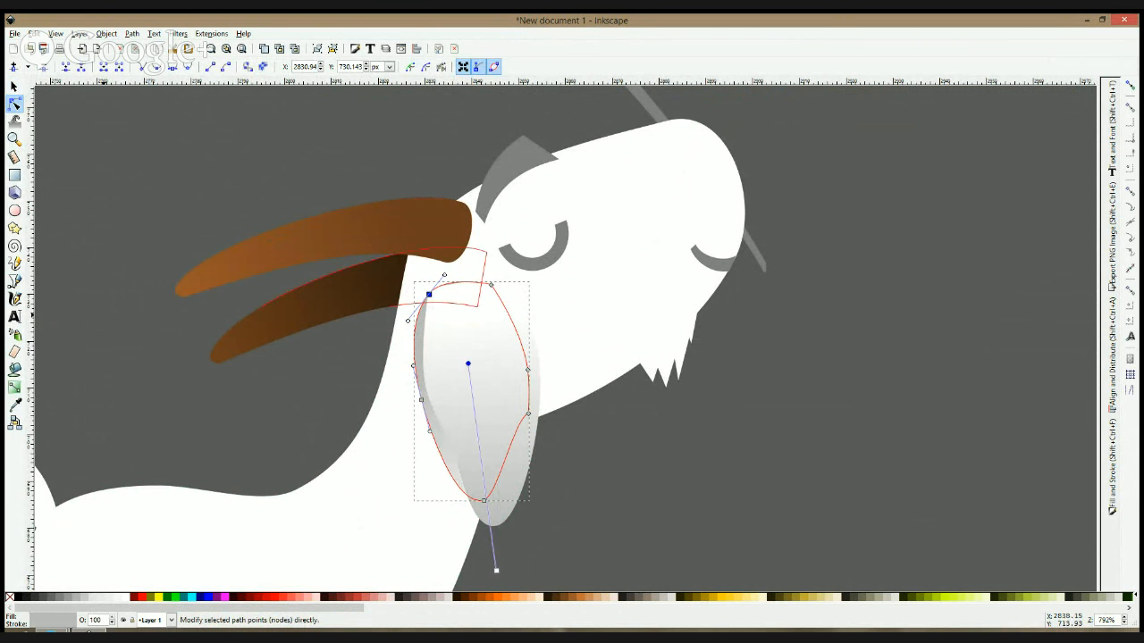
left_click(14, 87)
left_click(600, 428)
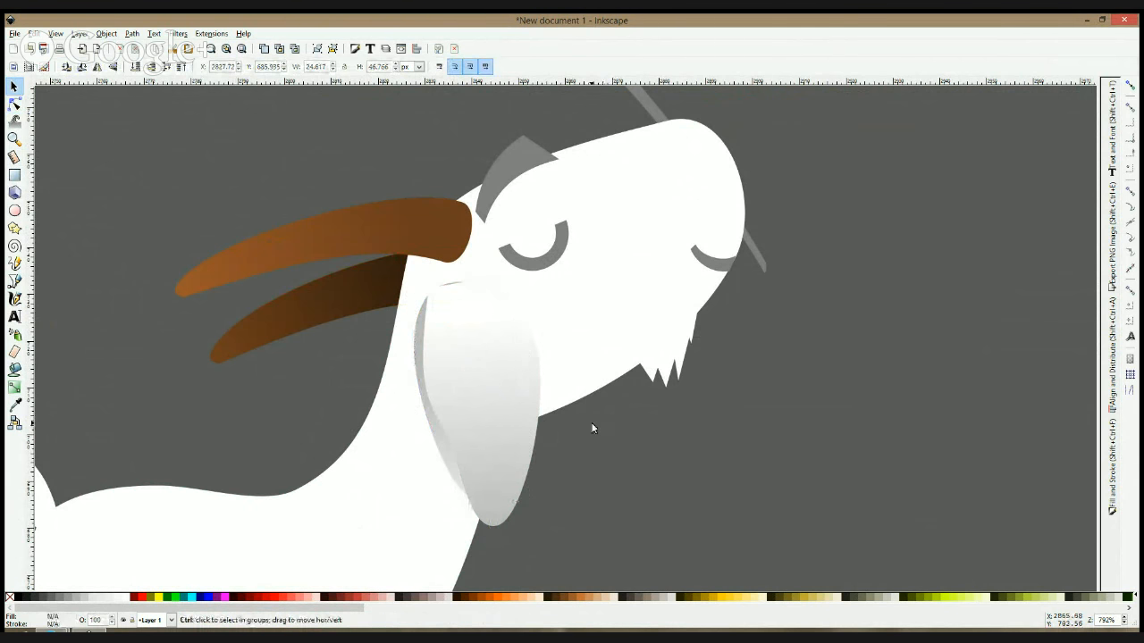
scroll(592, 428, "down", 6, "ctrl")
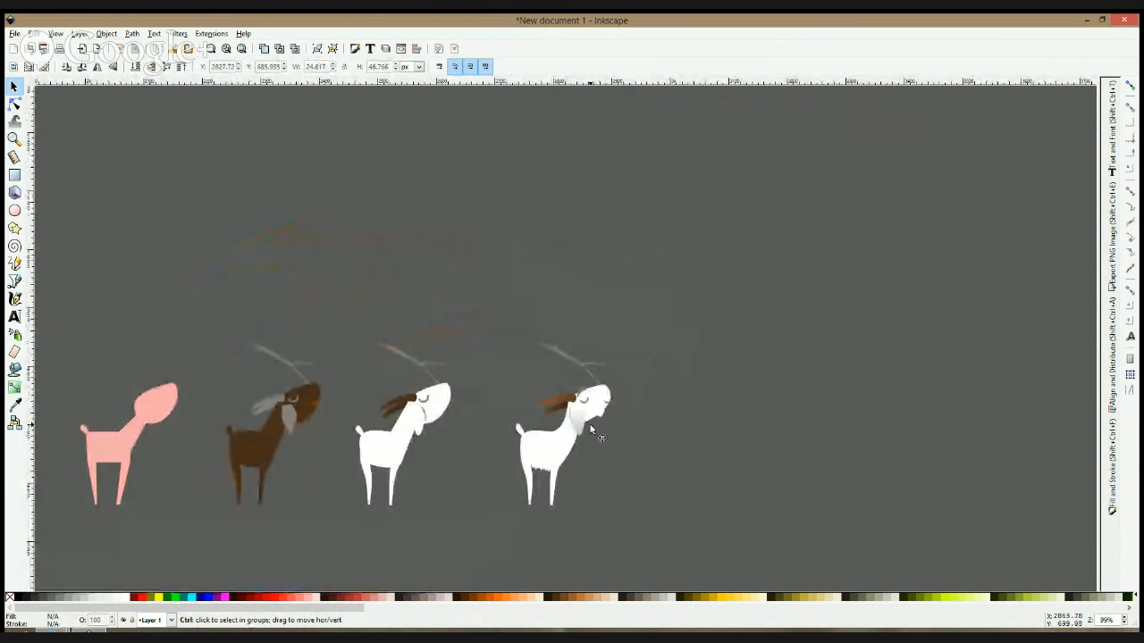
scroll(590, 430, "up", 3, "ctrl")
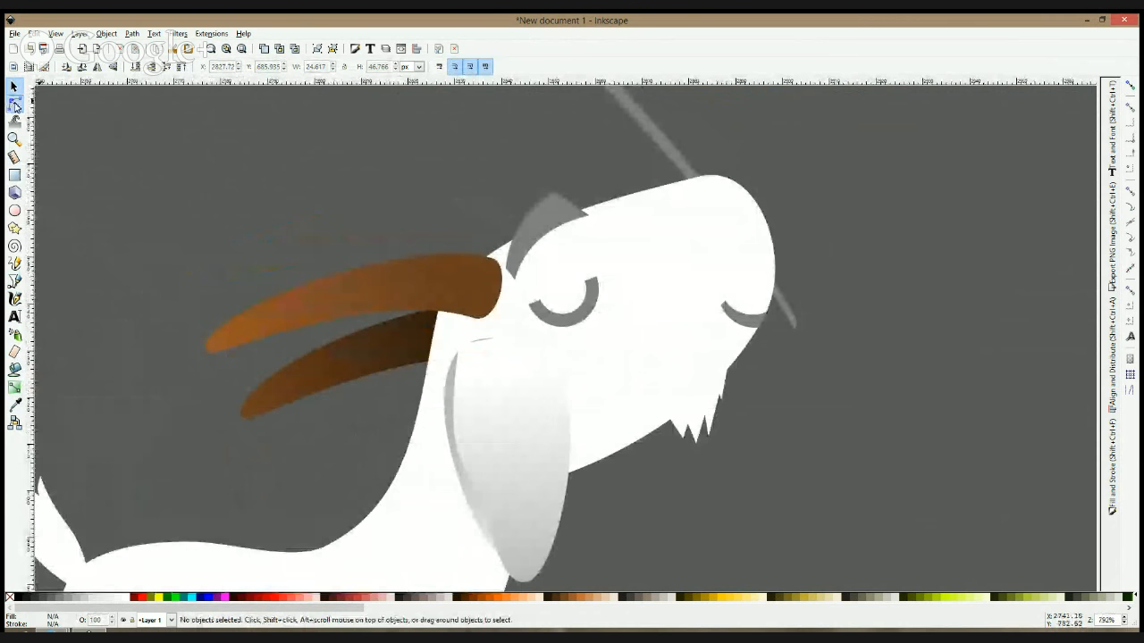
left_click(15, 105)
left_click(465, 363)
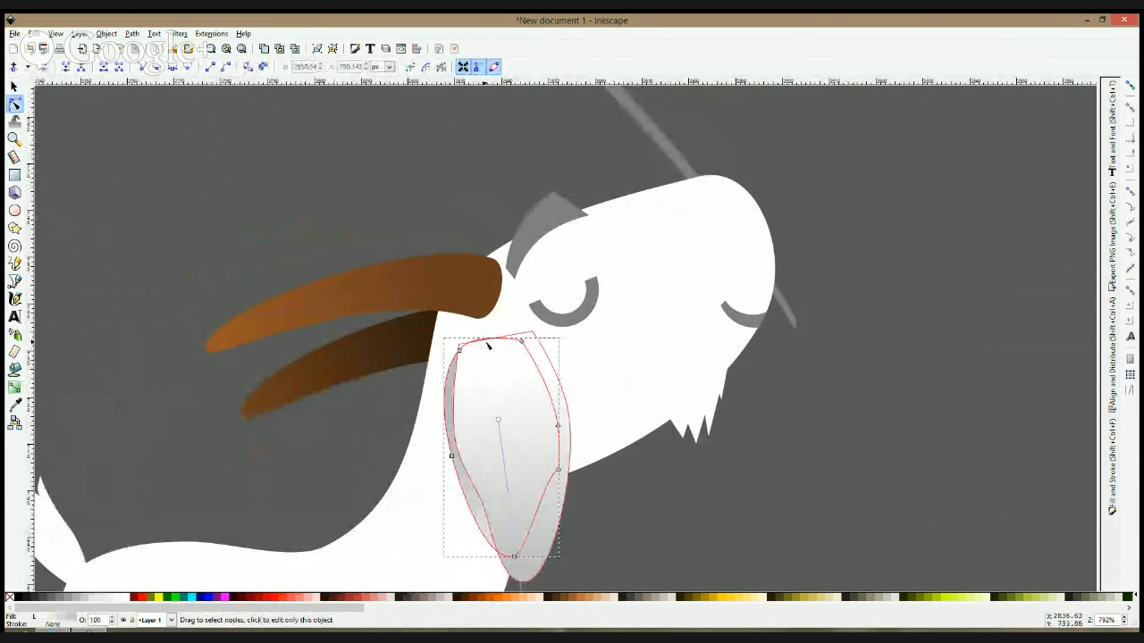
left_click(484, 347)
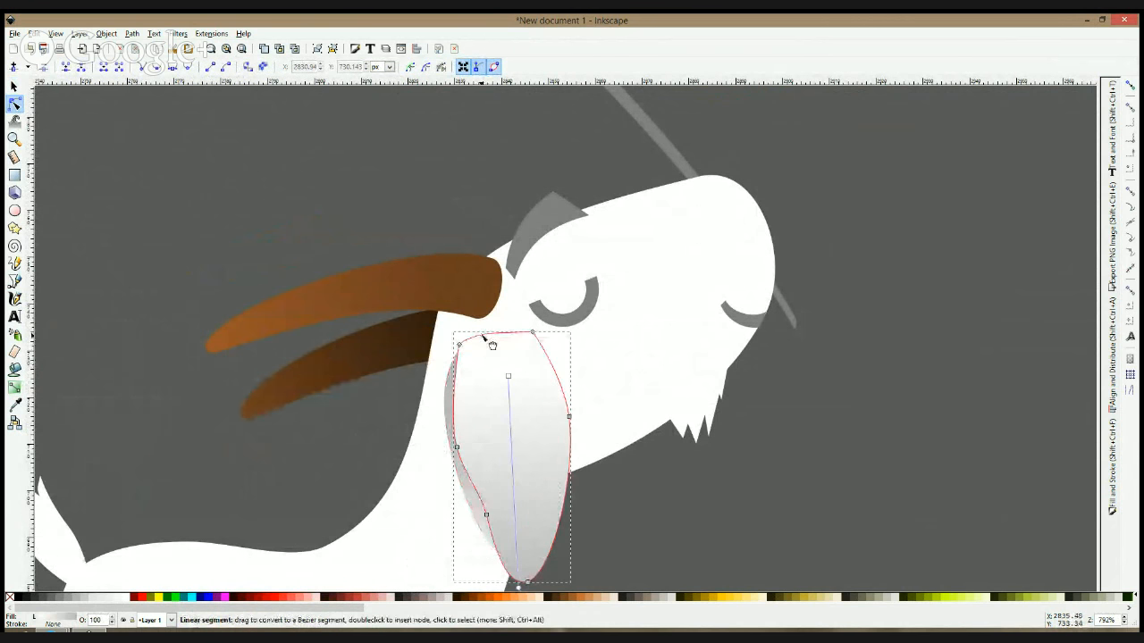
left_click(733, 548)
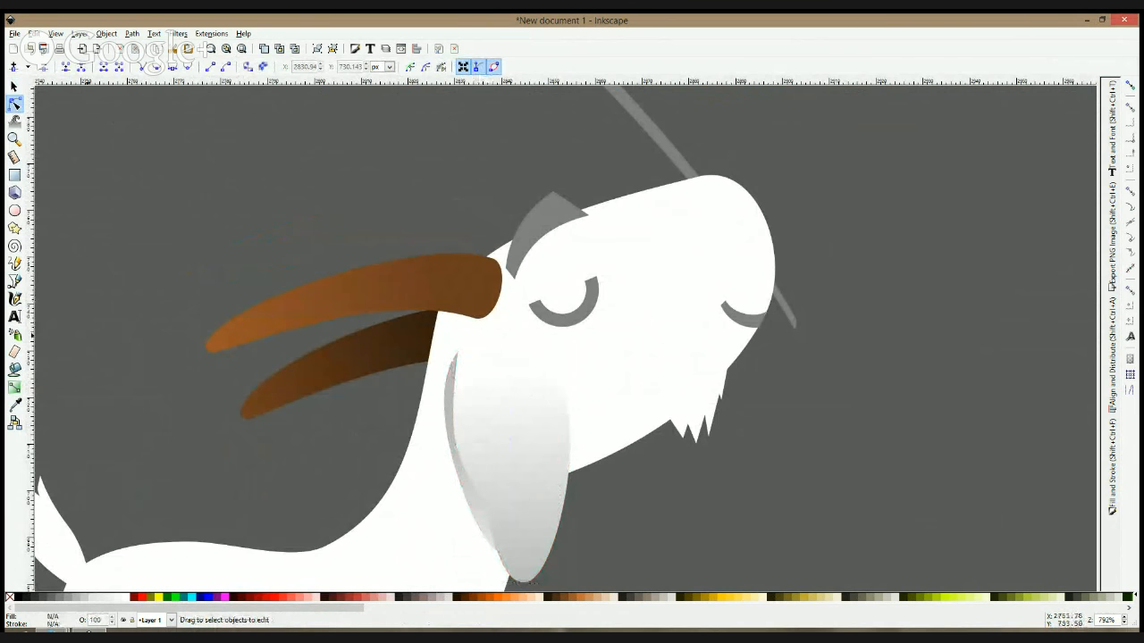
- Duplicate the grey closed-eye arc and place the rotated copy on the muzzle behind the mouth line as a cheek arc
left_click(14, 211)
left_click(583, 306)
key("s")
left_click(582, 308)
key("ctrl+d")
left_click_drag(582, 308, 704, 280)
key("ctrl+z")
left_click(700, 307)
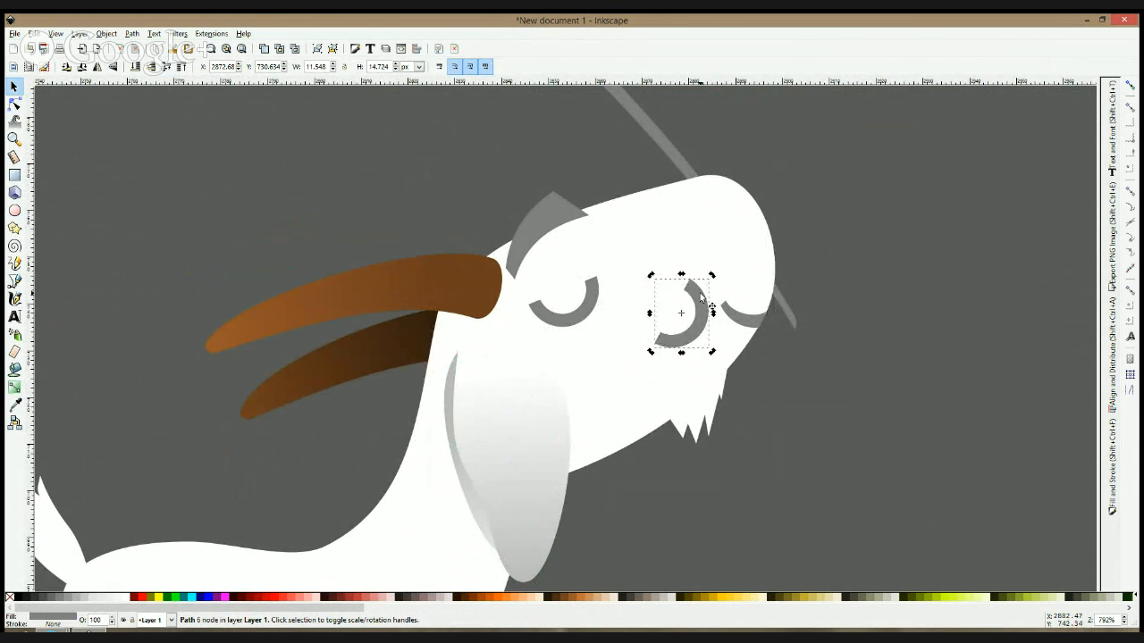
- Taper both ends of the cheek arc to points by pulling its inner end nodes onto the outer curve
left_click(14, 105)
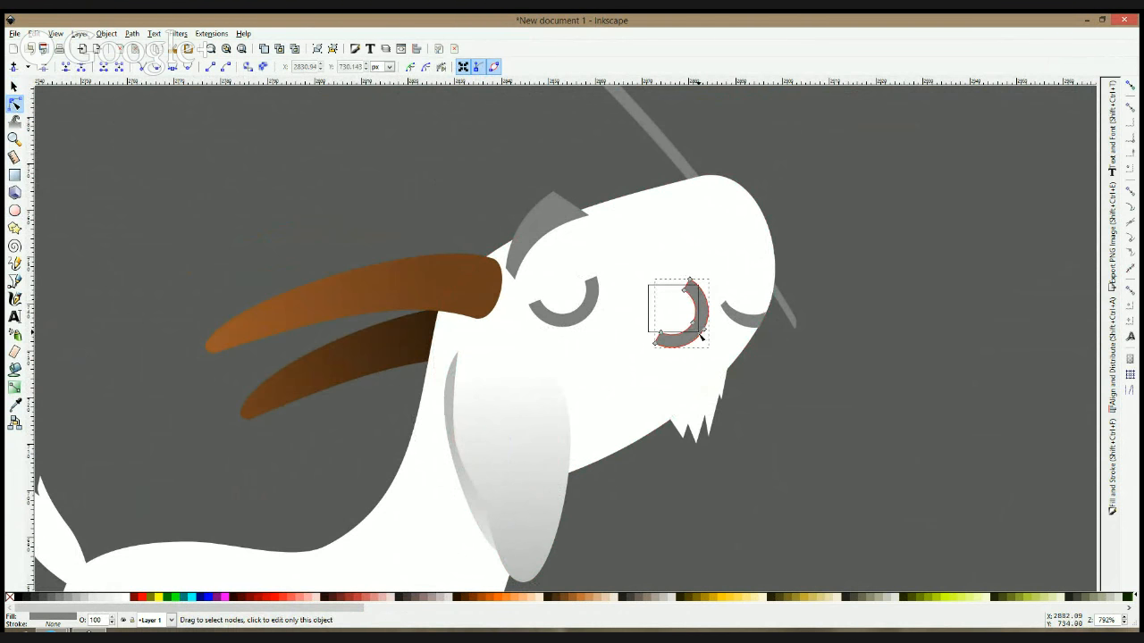
left_click(688, 288)
left_click_drag(688, 288, 688, 283)
left_click(661, 340)
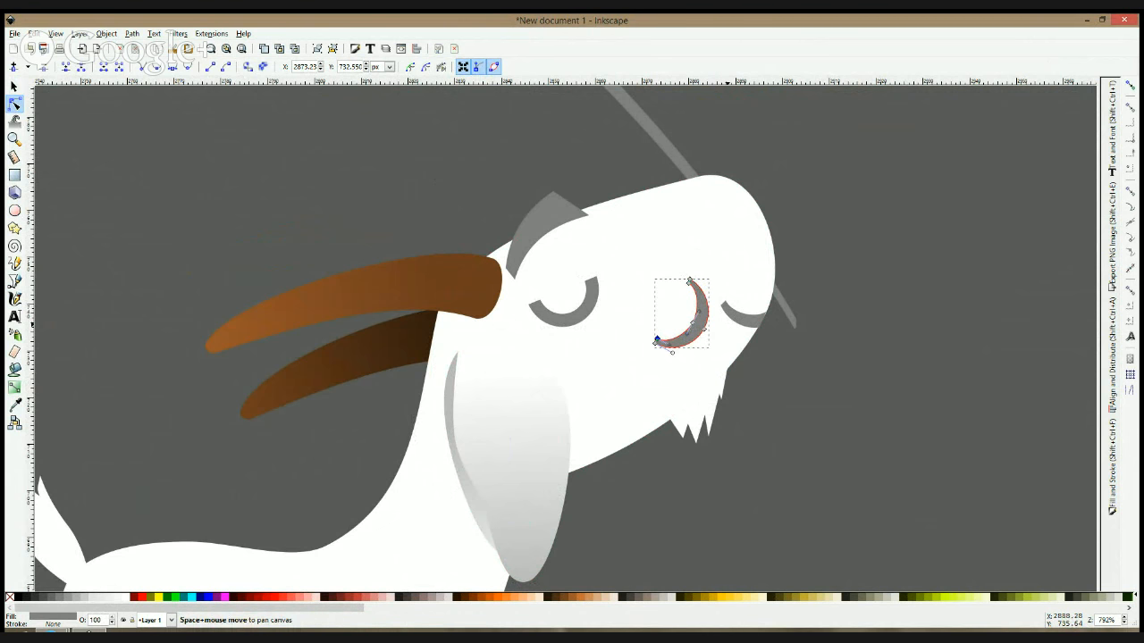
key("s")
- Extend the back end of the mouth line to the cheek arc and reshape its lower curve towards the muzzle's edge
left_click(14, 104)
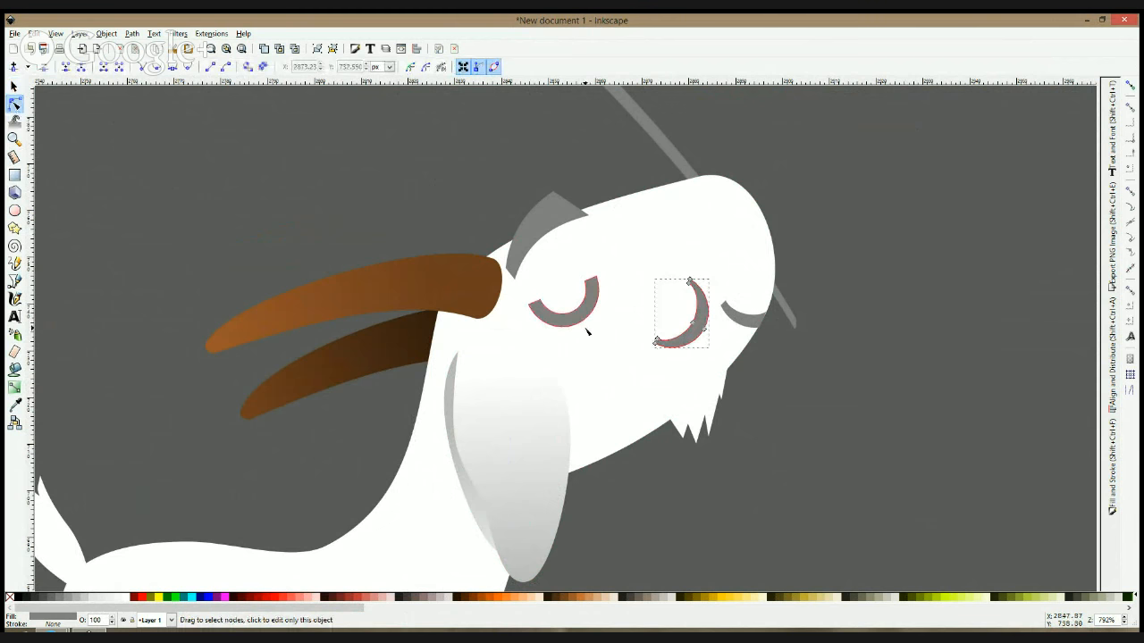
left_click(726, 306)
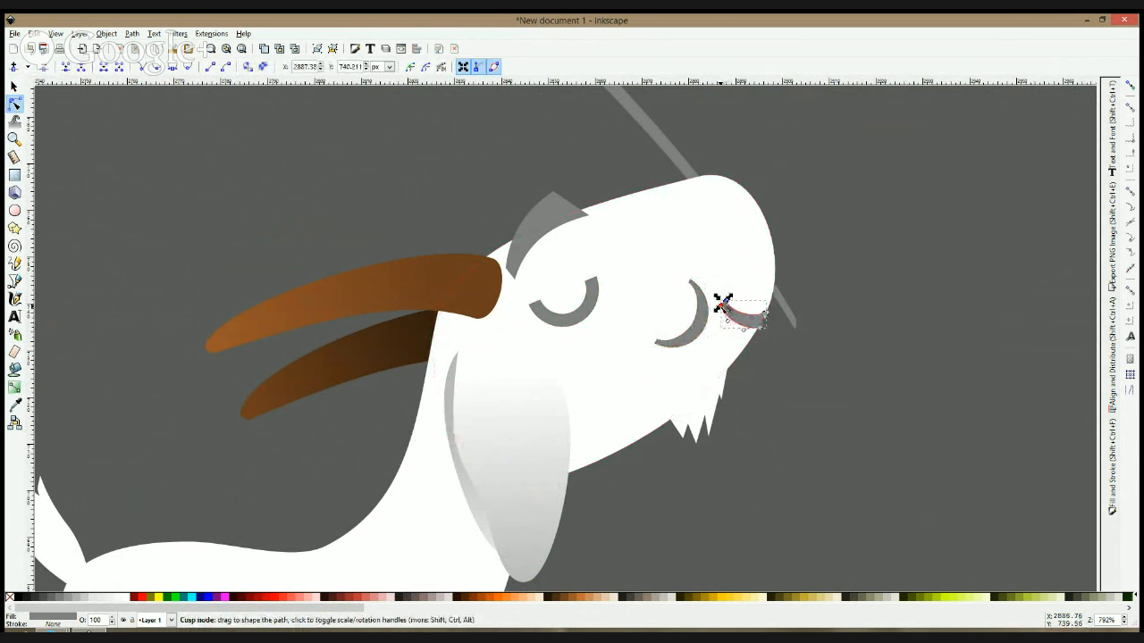
left_click_drag(724, 304, 754, 330)
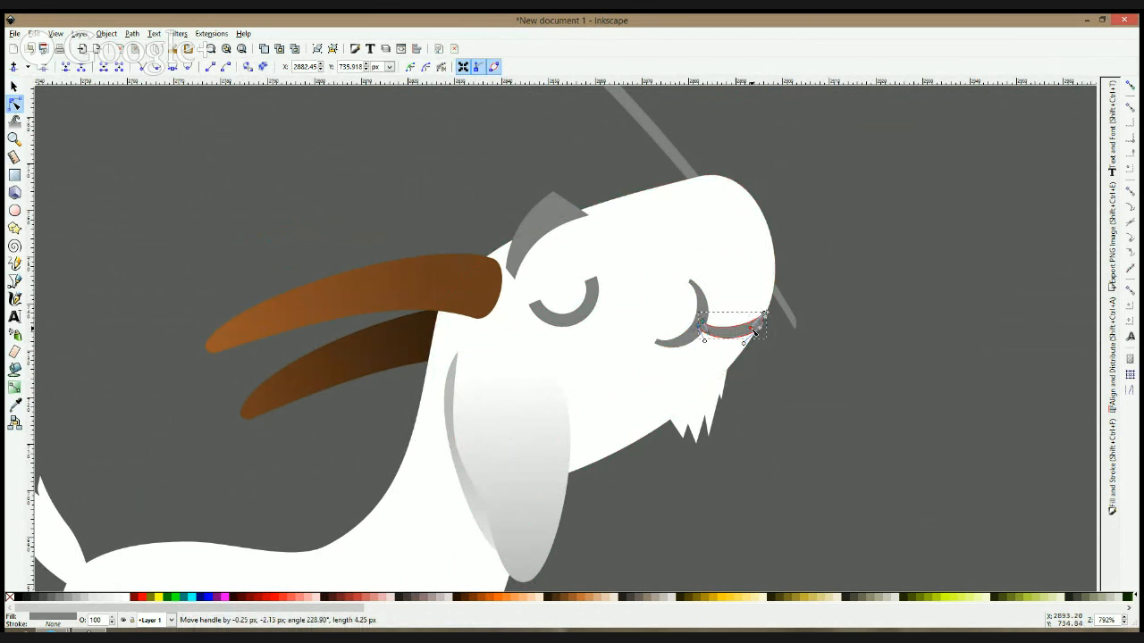
key("space")
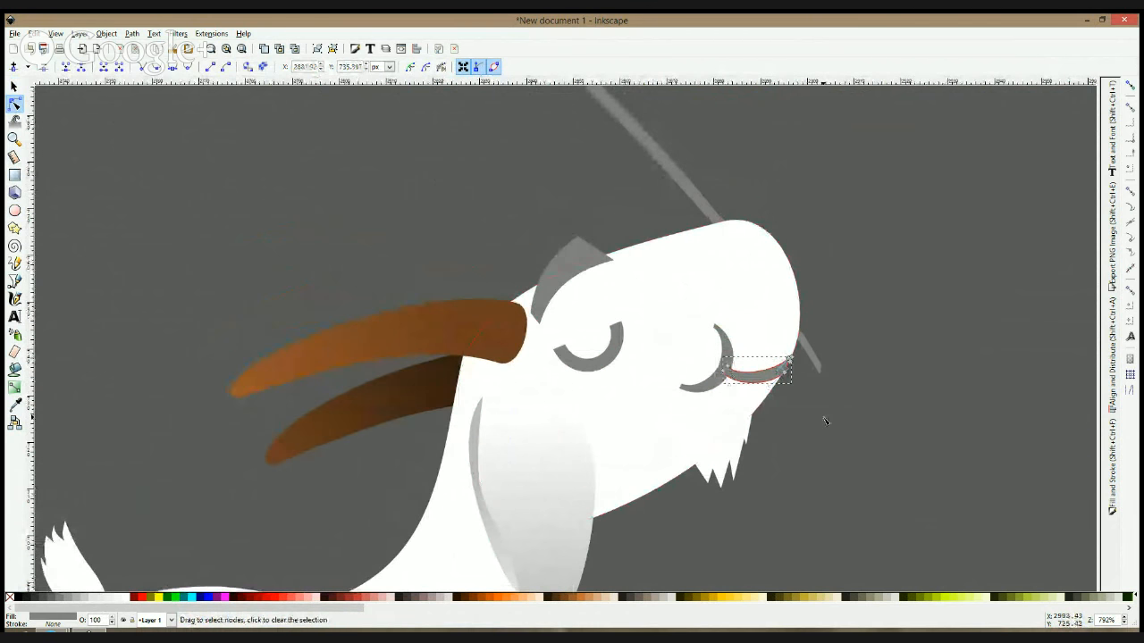
- Stretch and rotate the cheek arc so that it stands upright against the back end of the mouth line
scroll(825, 421, "down", 3, "ctrl")
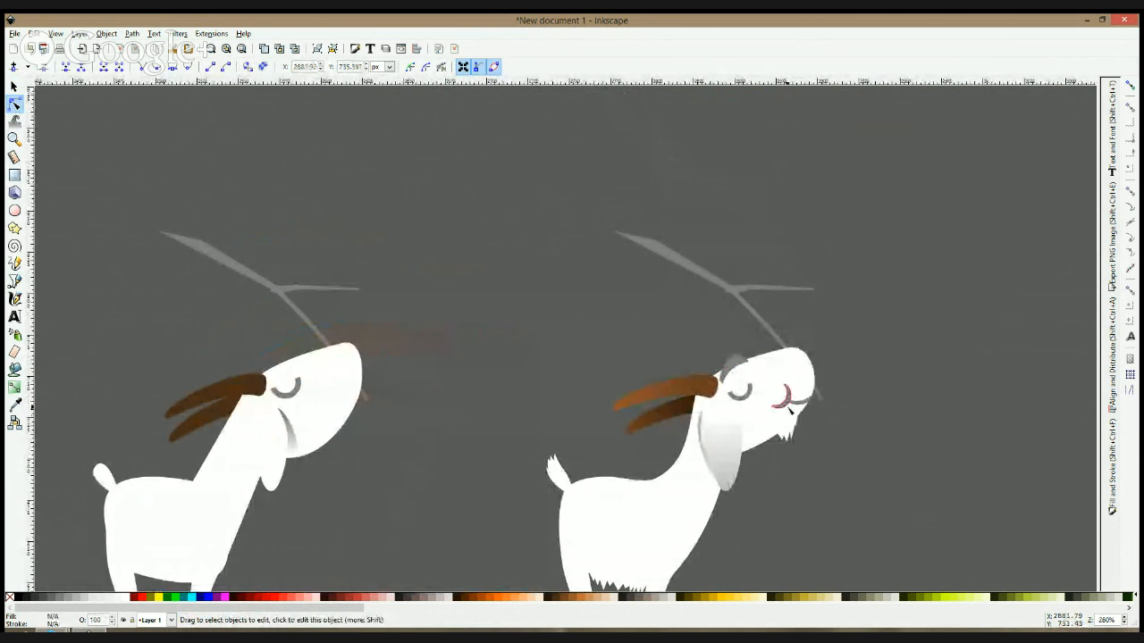
key("s")
scroll(790, 411, "up", 3, "ctrl")
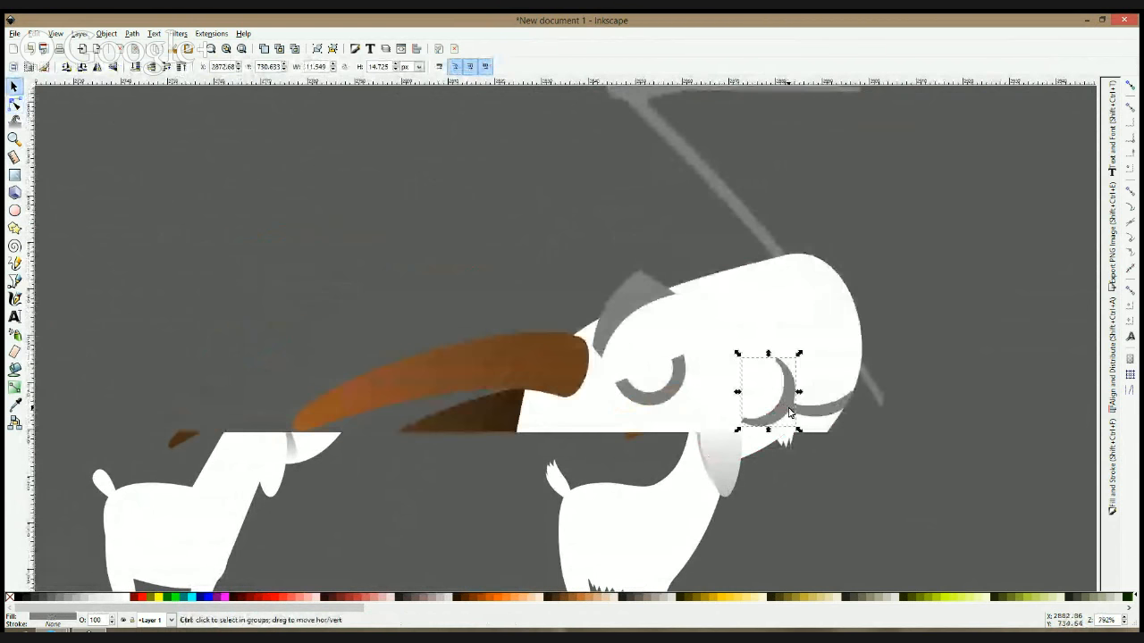
left_click_drag(770, 356, 771, 327, "ctrl")
left_click_drag(797, 376, 778, 417)
left_click(780, 415)
left_click_drag(790, 367, 759, 354)
left_click_drag(759, 392, 778, 404)
- Adjust the back end nodes of the mouth line so that it joins the repositioned cheek arc
left_click(818, 420)
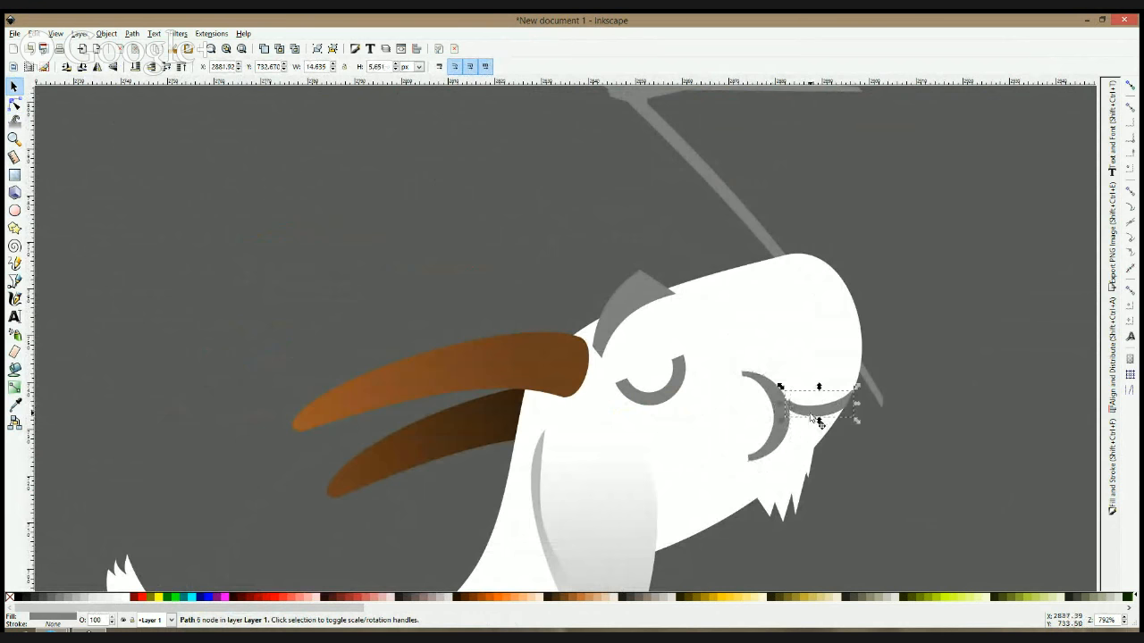
left_click(14, 104)
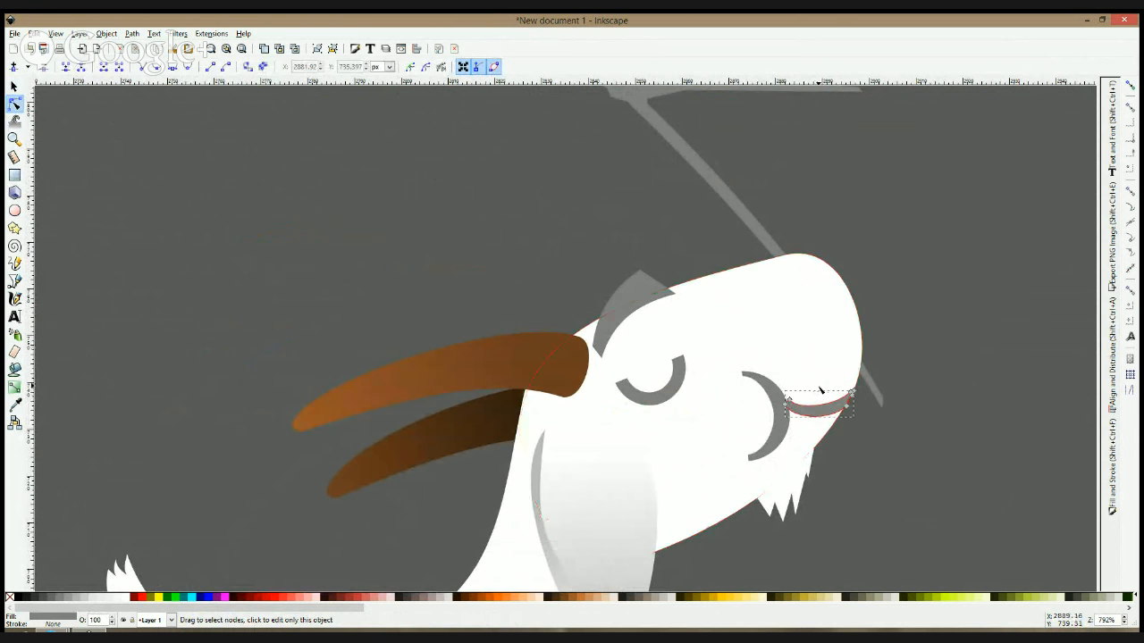
left_click_drag(770, 383, 838, 412)
left_click_drag(842, 442, 879, 469)
double_click(904, 490)
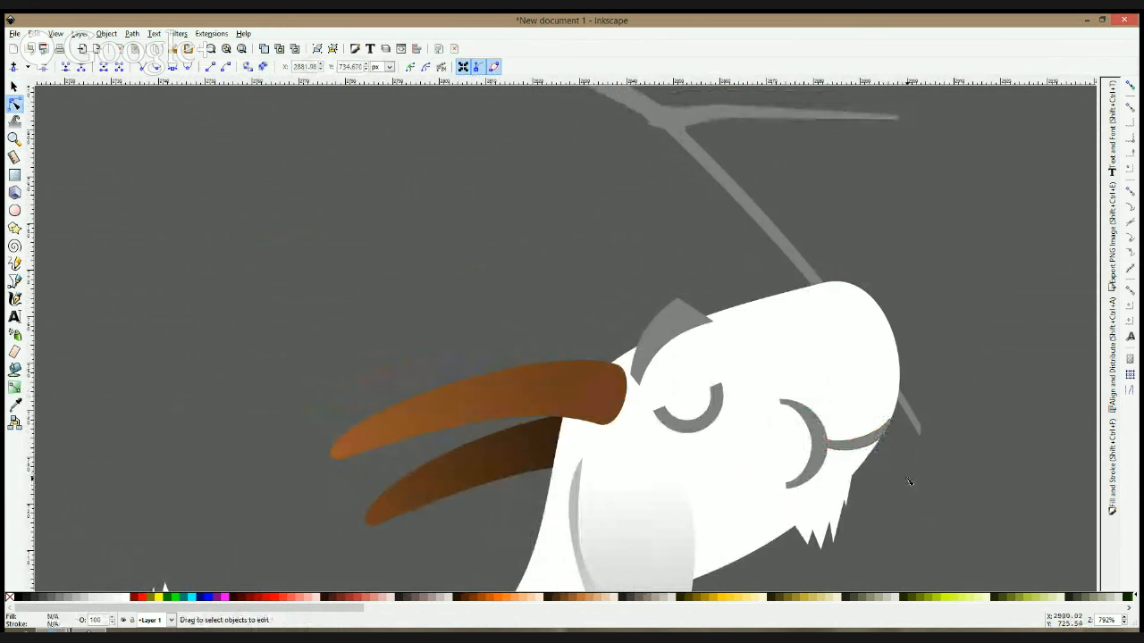
- Rotate the cheek arc slightly against the back end of the mouth line
scroll(910, 483, "down", 5)
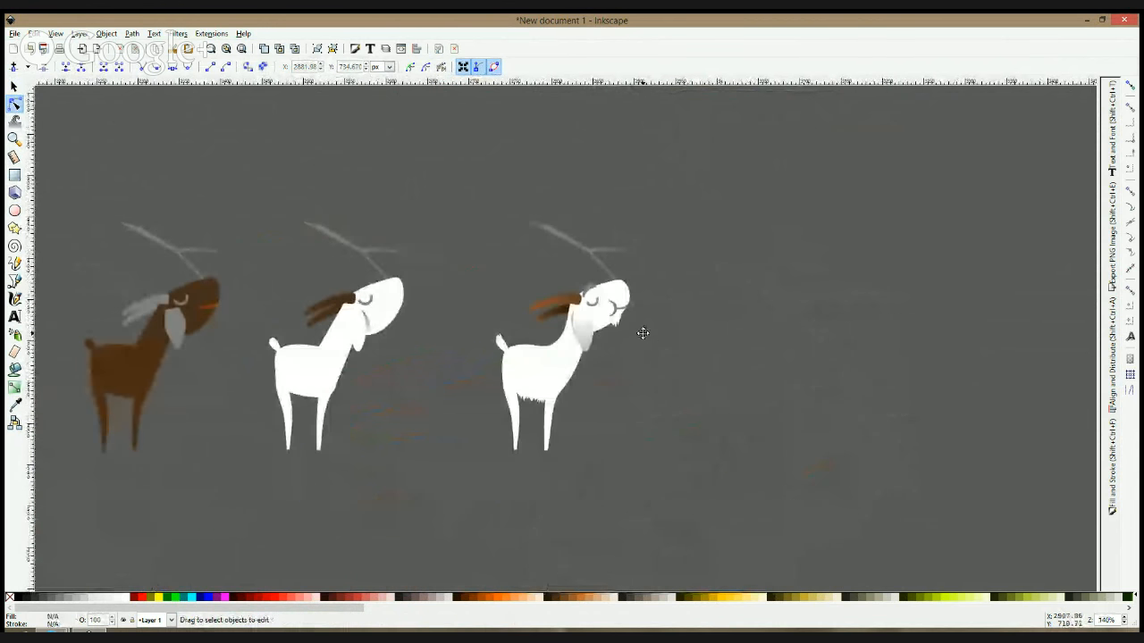
left_click(615, 308)
scroll(616, 304, "up", 3)
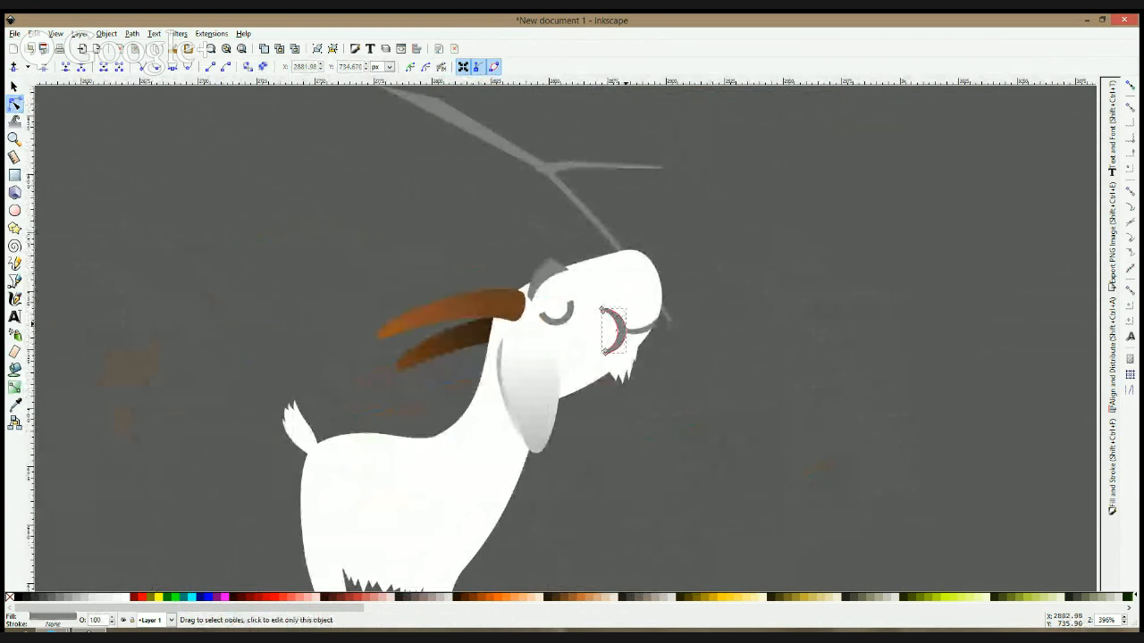
key("s")
left_click(618, 326)
mouse_move(630, 305)
left_mouse_down()
mouse_move(619, 303)
mouse_move(639, 354)
mouse_move(629, 303)
left_mouse_up()
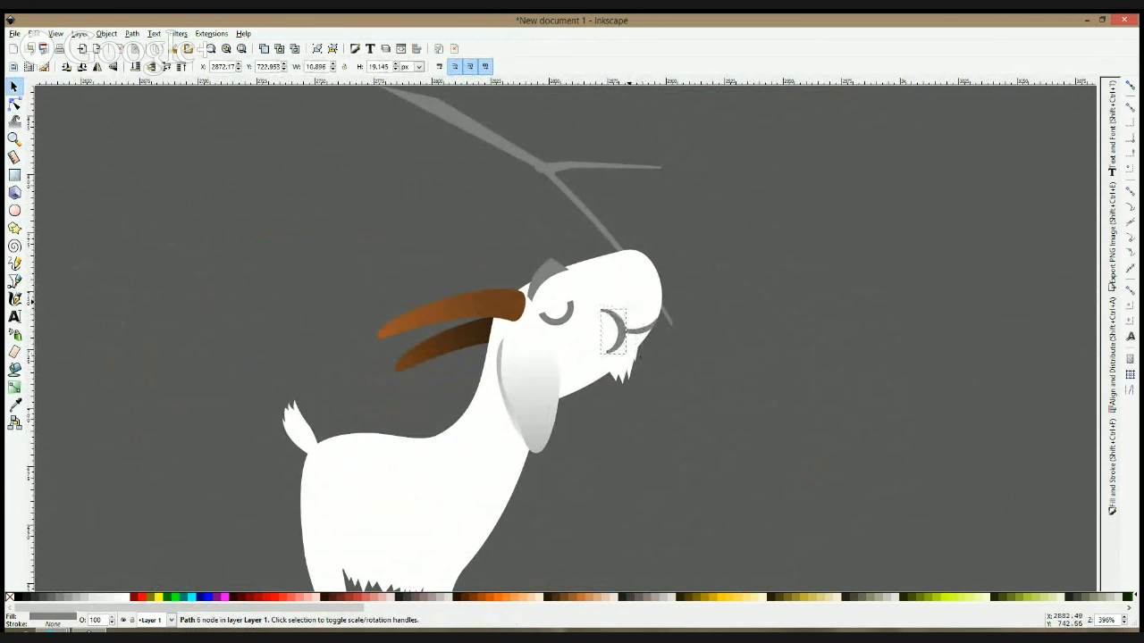
key("Delete")
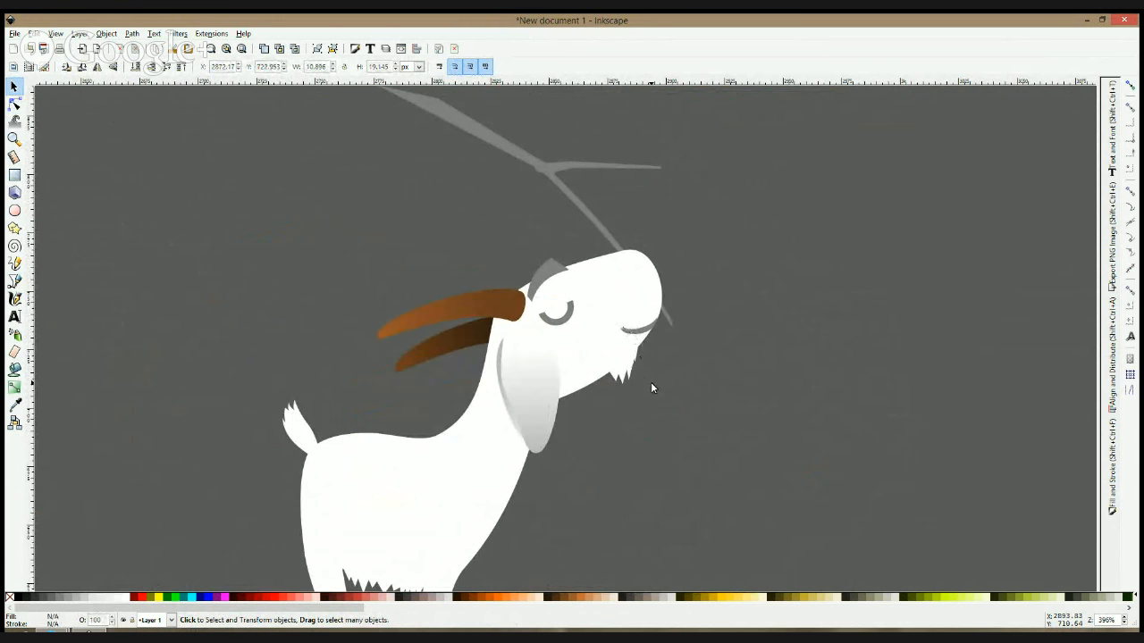
key("ctrl+z")
- Duplicate the whole rightmost white goat and place the copy beside it, at the end of the row
scroll(650, 335, "down", 6)
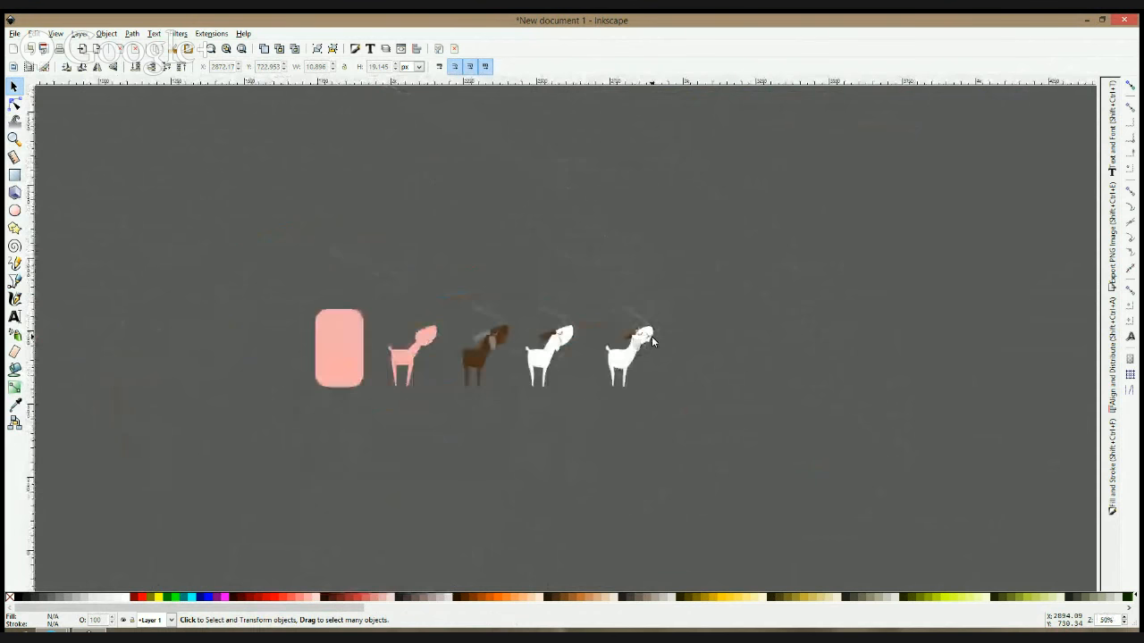
left_click_drag(706, 270, 587, 429)
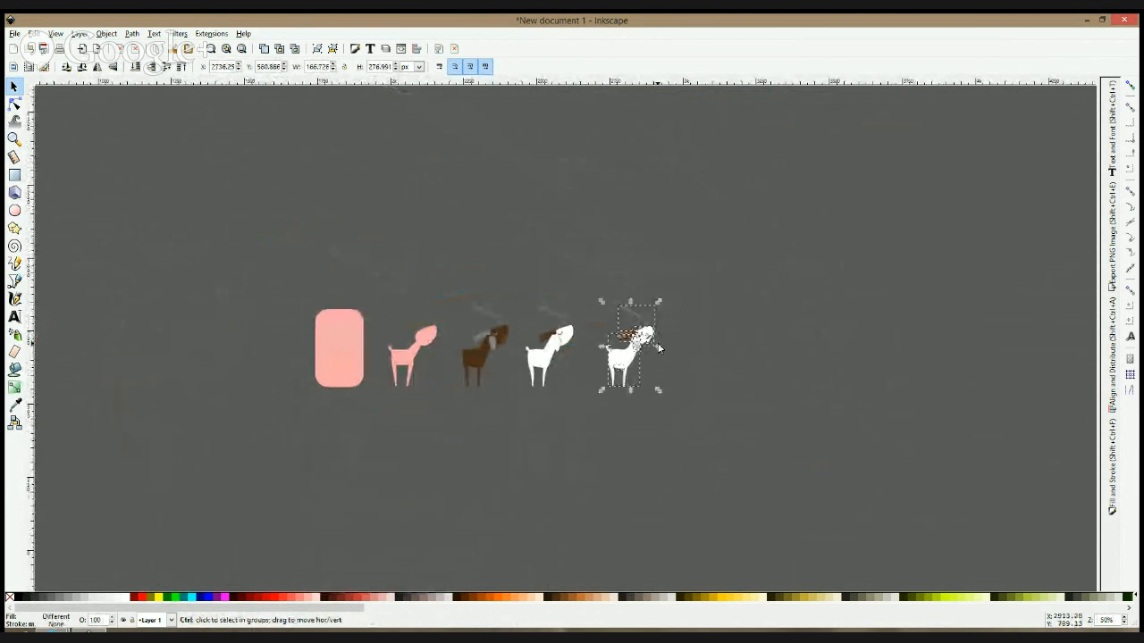
key("ctrl+d")
left_click_drag(676, 337, 754, 335)
- Delete the mouth line from the copied goat's face
scroll(751, 326, "up", 5)
key("Escape")
left_click(676, 371)
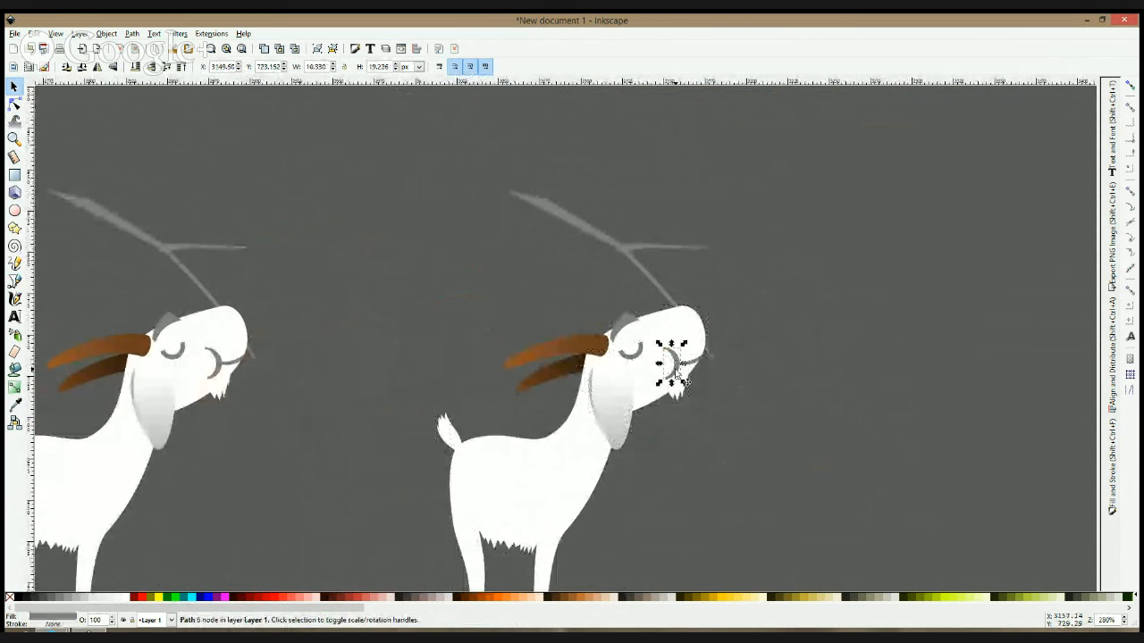
key("Escape")
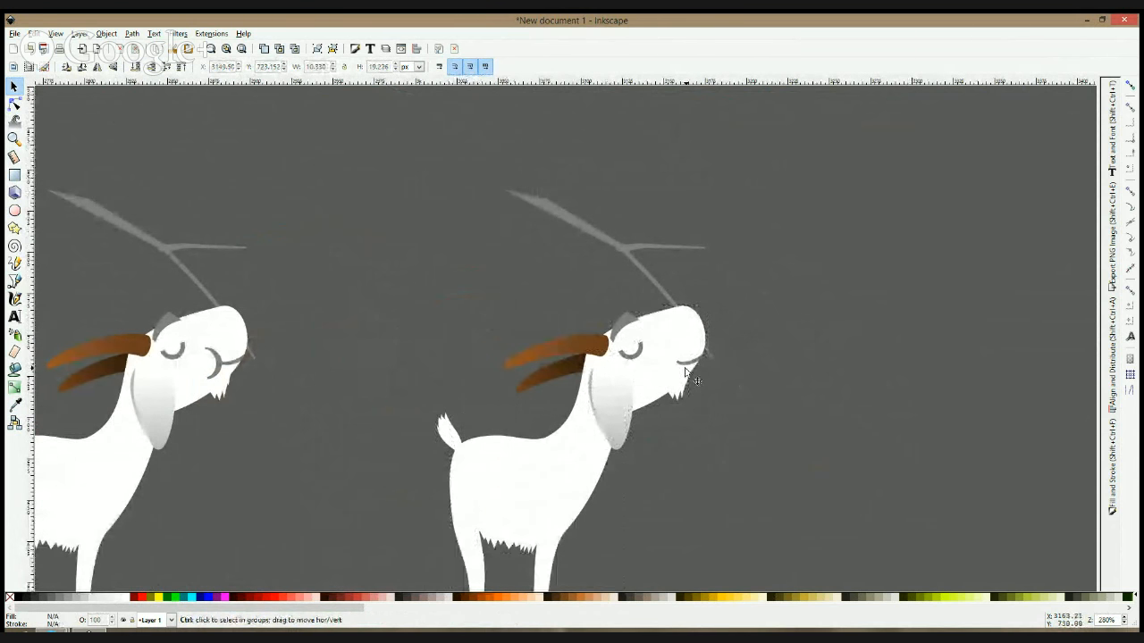
left_click(687, 369)
key("Delete")
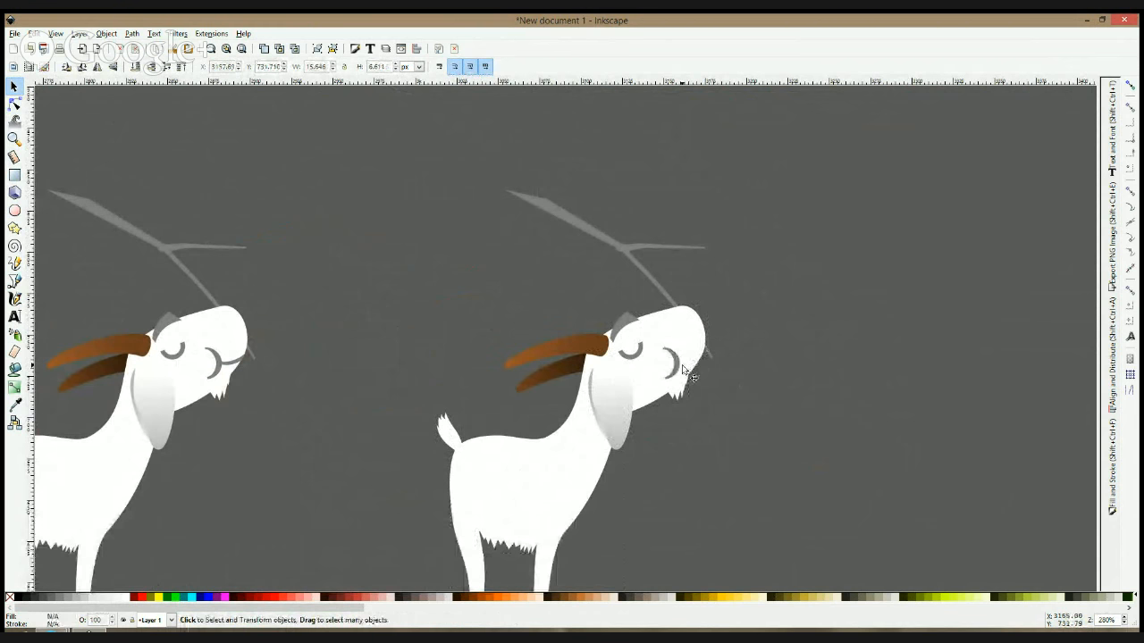
- Rotate the copied goat's cheek arc into a mouth curve and move it over the front edge of the muzzle
left_click(677, 367)
left_click(676, 364)
left_click_drag(684, 345, 709, 352)
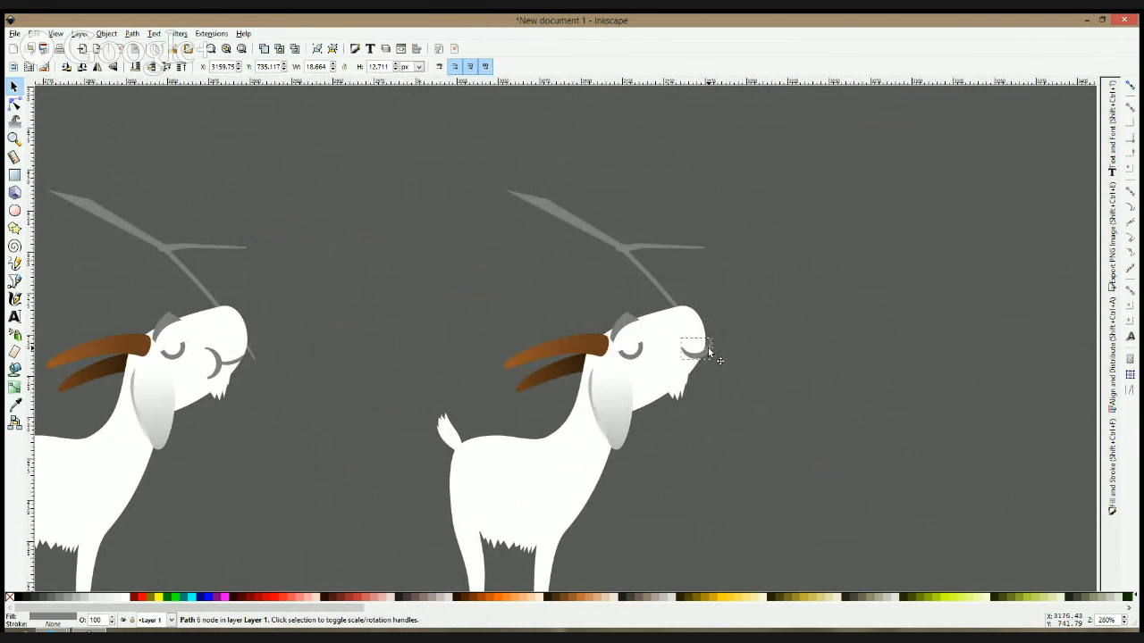
- Duplicate the head shape and intersect the copy with the mouth curve to trim the mouth to the muzzle's outline
left_click(695, 328)
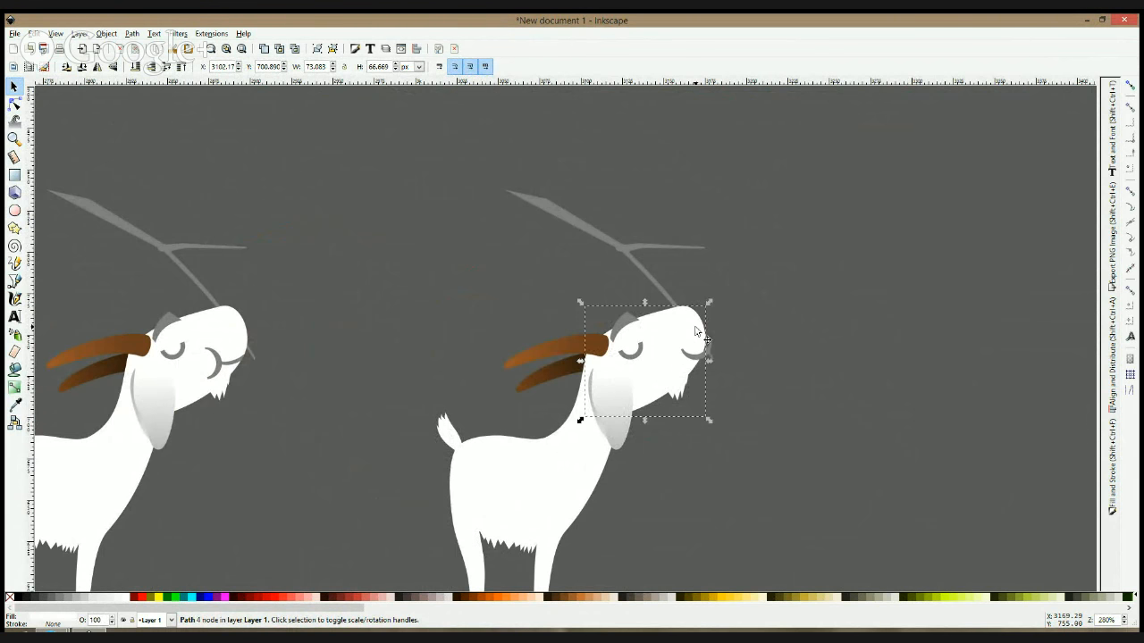
key("ctrl+d")
left_click(713, 342, "shift")
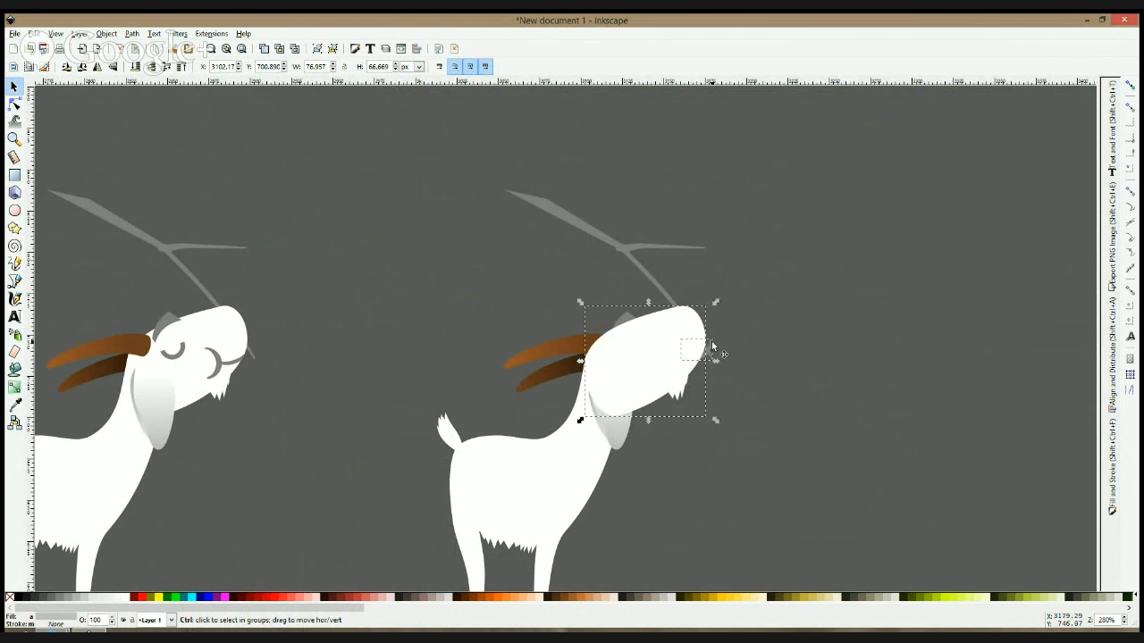
key("ctrl+asterisk")
- Draw a light grey circle about 12 px in diameter on the cheek, between the eye and the mouth
scroll(712, 349, "up", 2)
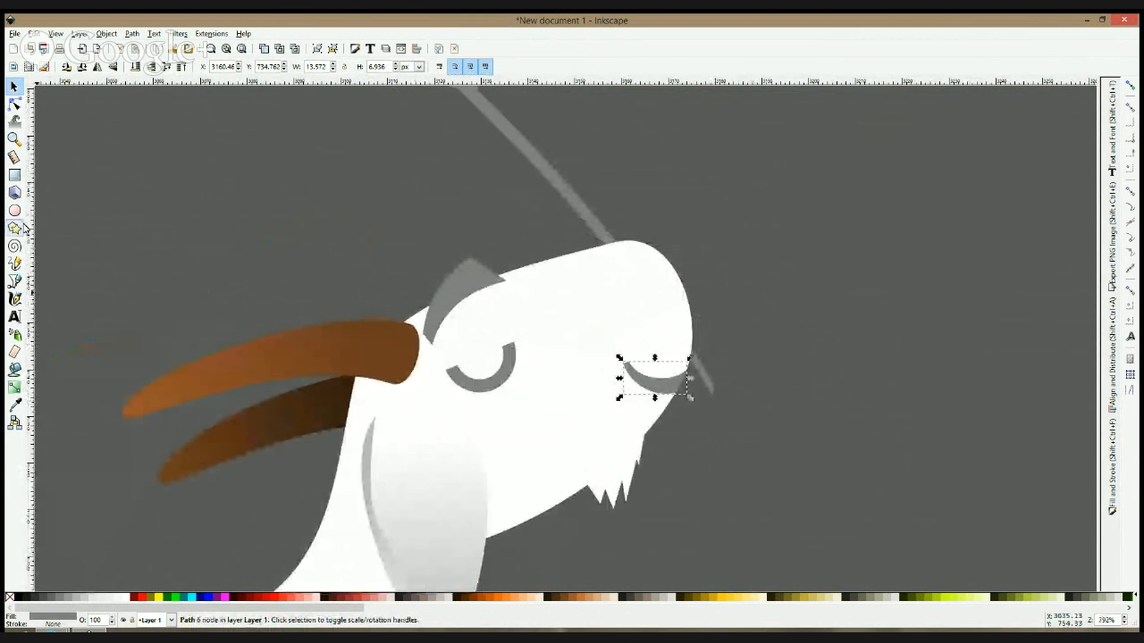
left_click(14, 210)
mouse_move(577, 318)
left_mouse_down()
mouse_move(637, 375)
mouse_move(566, 402)
left_mouse_up()
key("s")
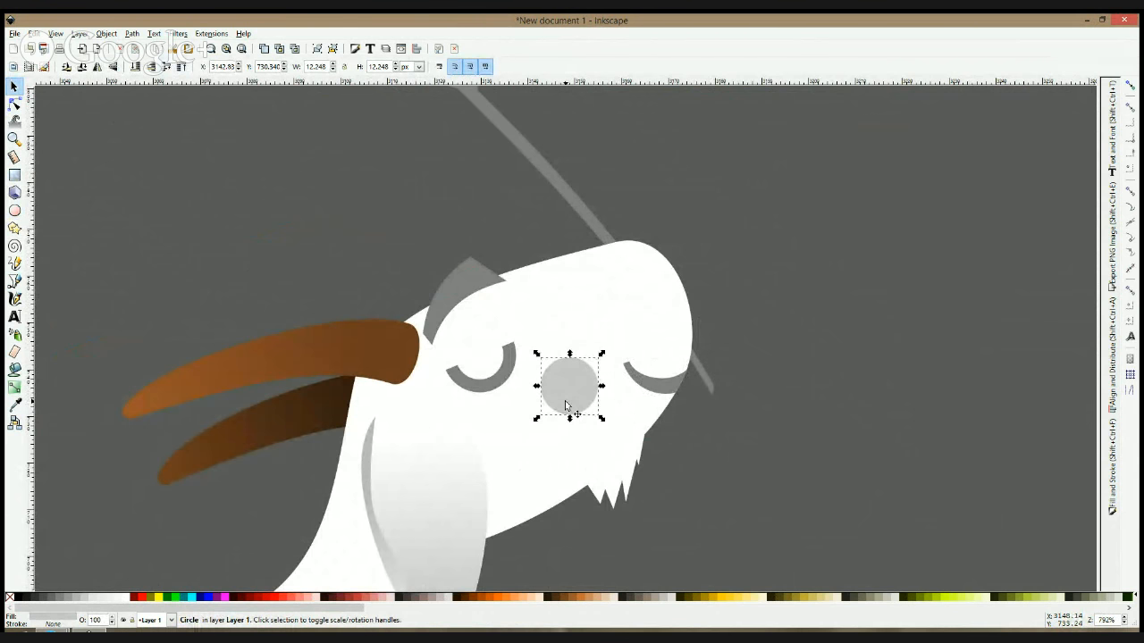
- Extend the back end of the mouth to the lower edge of the grey cheek circle and bend its curve to suit
left_click(13, 104)
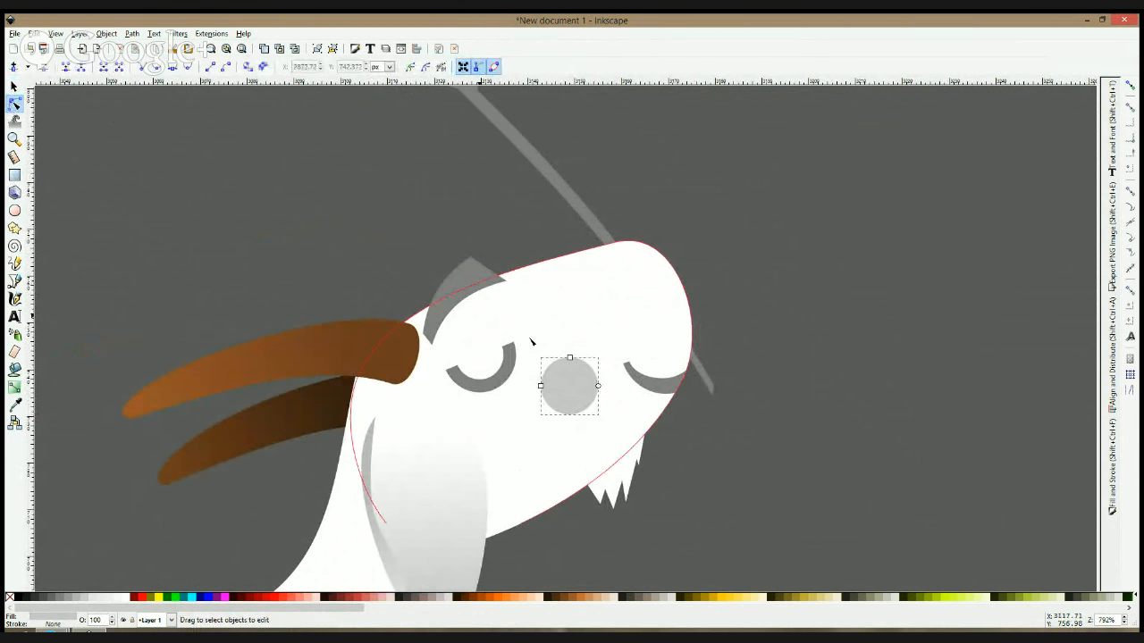
left_click(625, 366)
left_click_drag(626, 366, 667, 401)
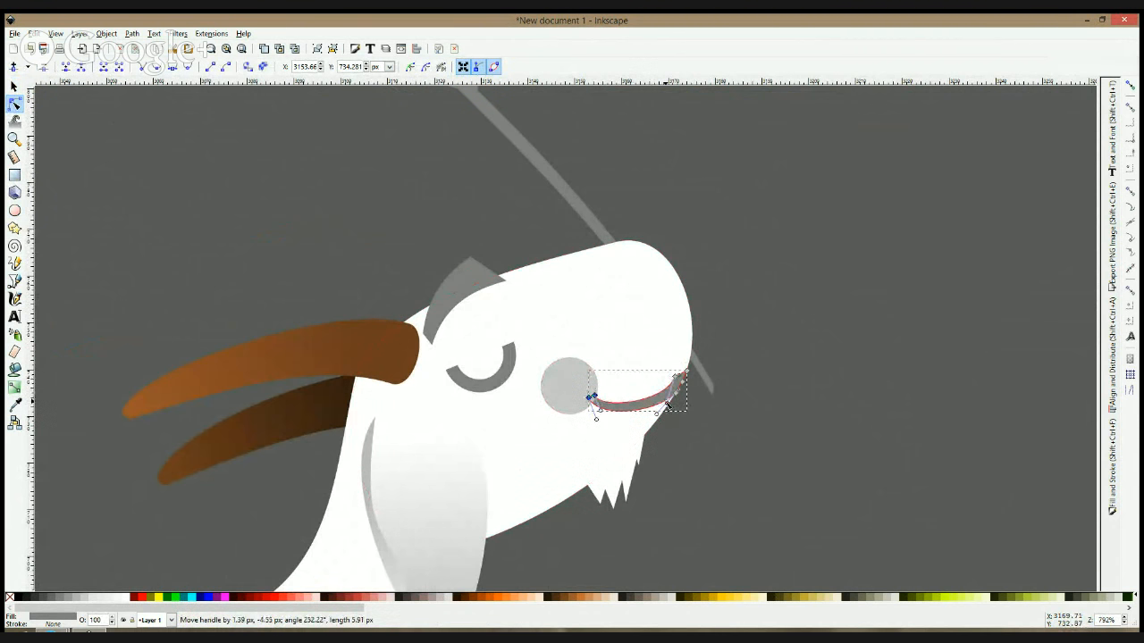
- Delete the extra inner node at the mouth's front end and reshape the curve to taper towards the muzzle's edge
left_click(677, 379)
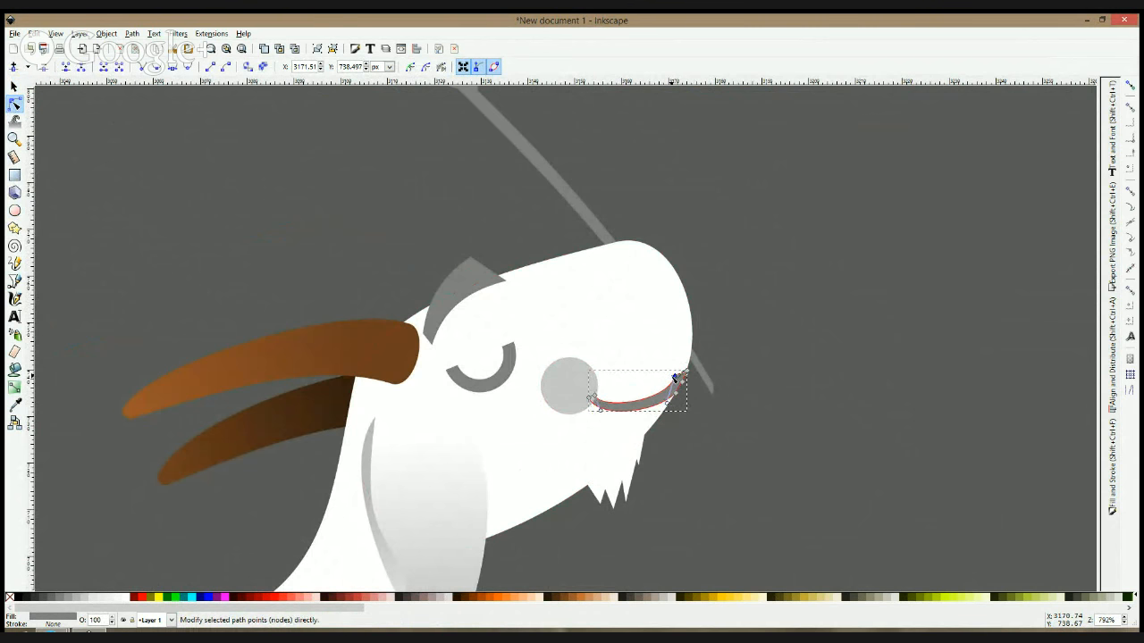
key("Delete")
left_click_drag(668, 387, 676, 393)
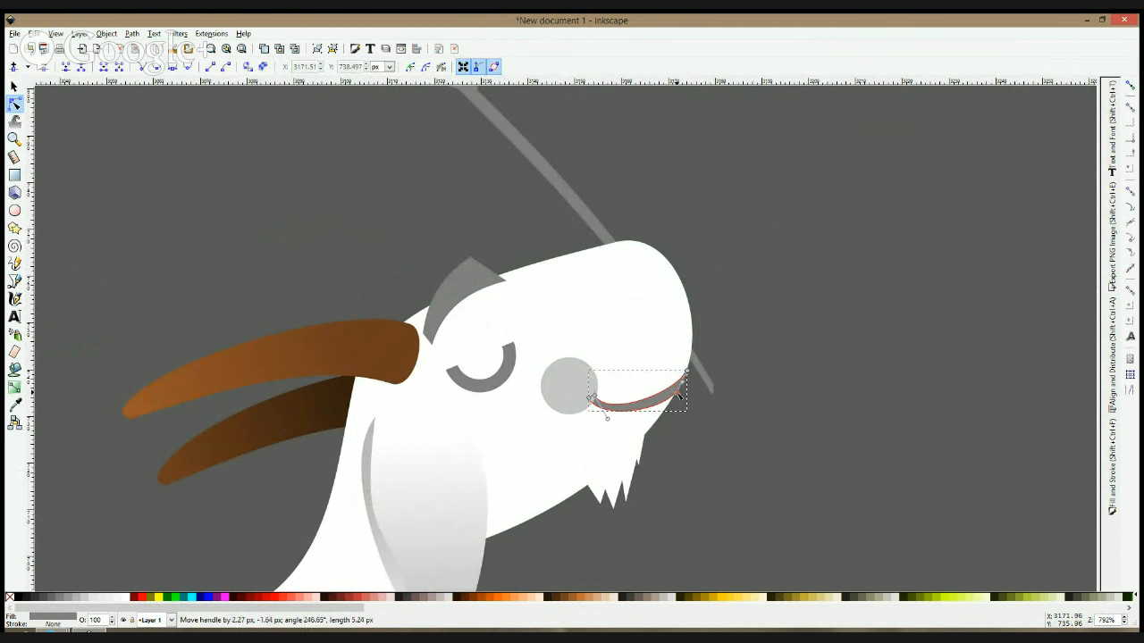
key("space")
key("Escape")
- Apply a near-vertical linear gradient to the cheek circle, fading from transparent near its upper edge to light grey below
left_click(588, 411)
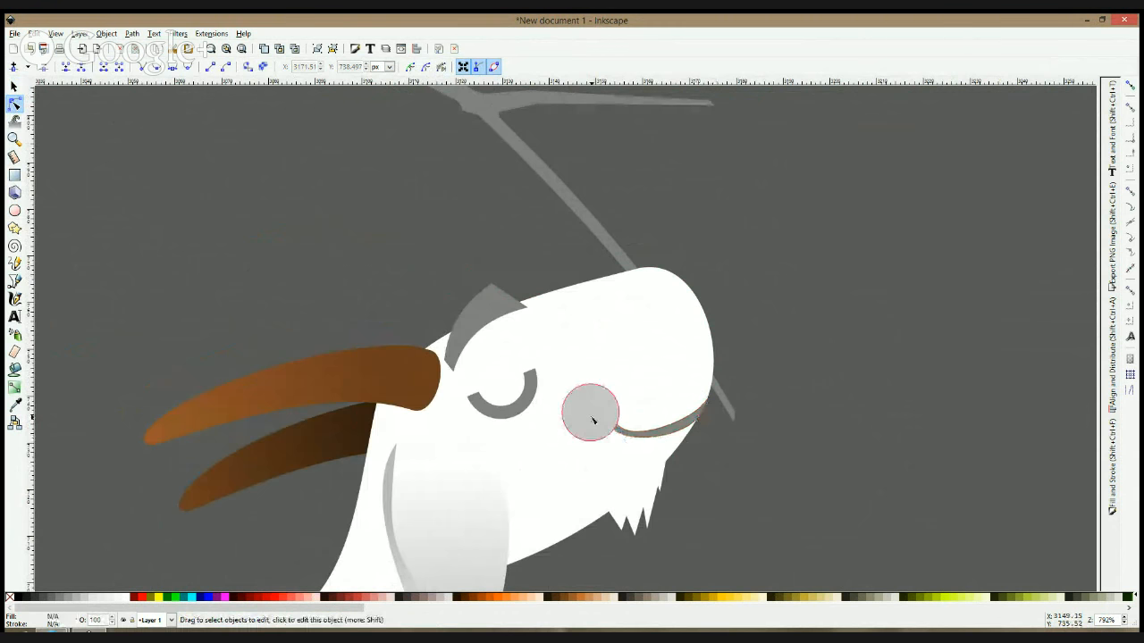
left_click(14, 387)
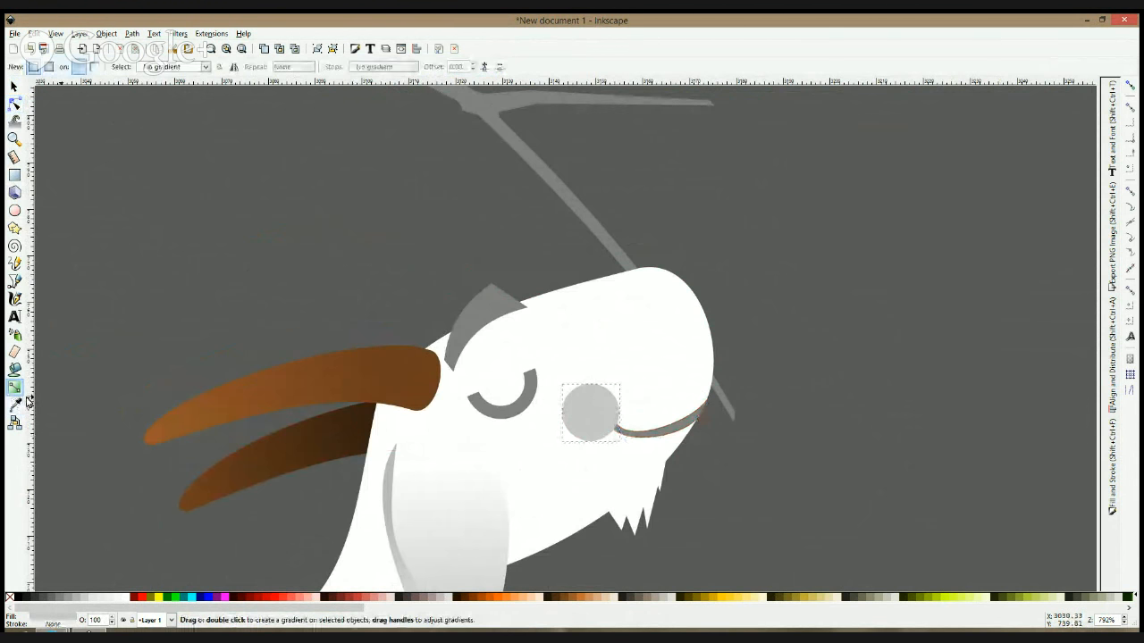
left_click_drag(584, 399, 596, 438)
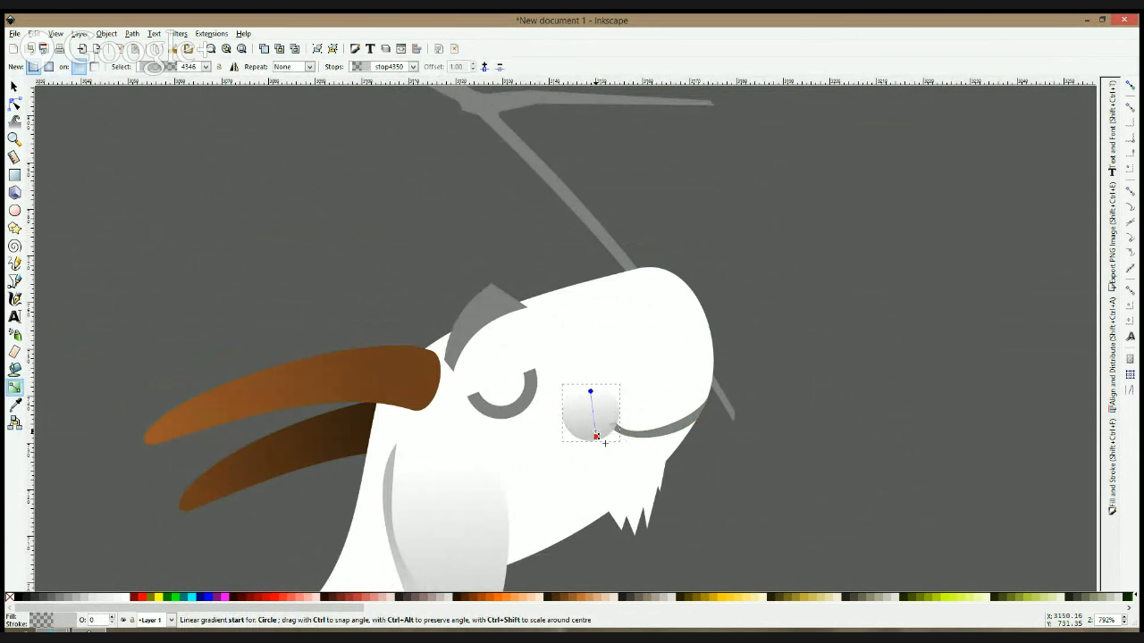
key("s")
left_click(823, 382)
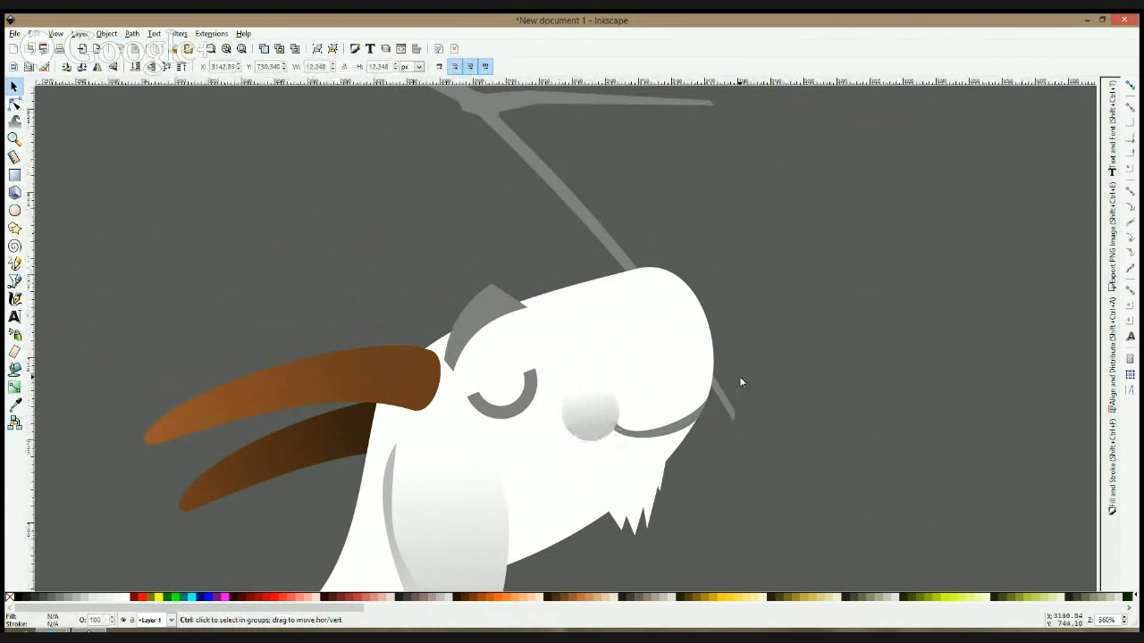
- Delete the grey cheek circle from the goat's face
scroll(740, 382, "down", 4, "ctrl")
left_click(705, 390)
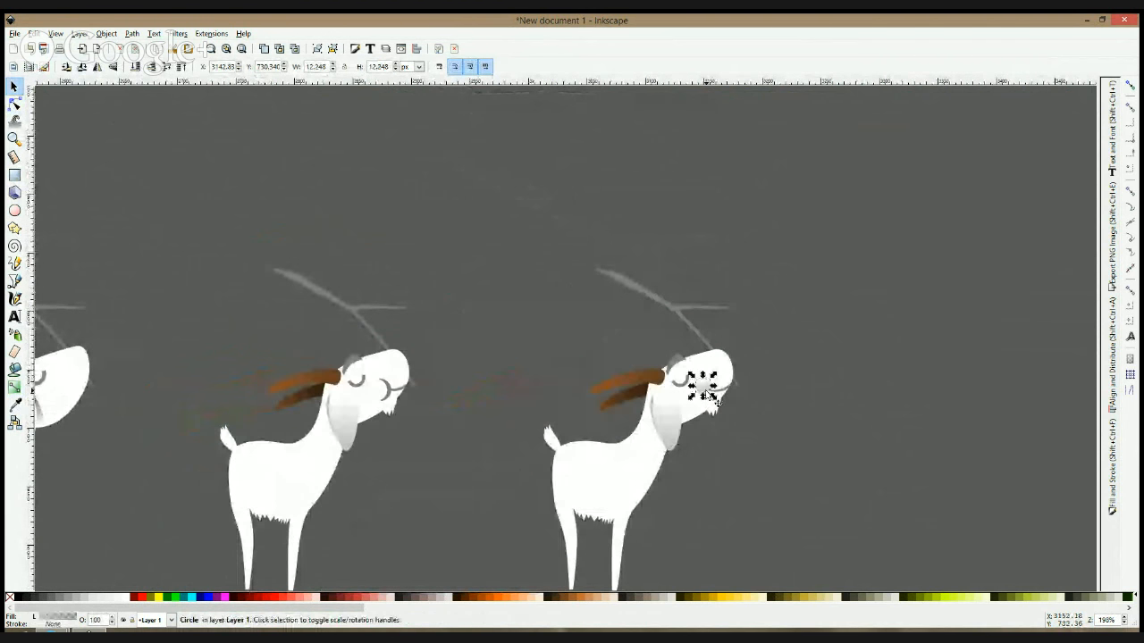
key("Delete")
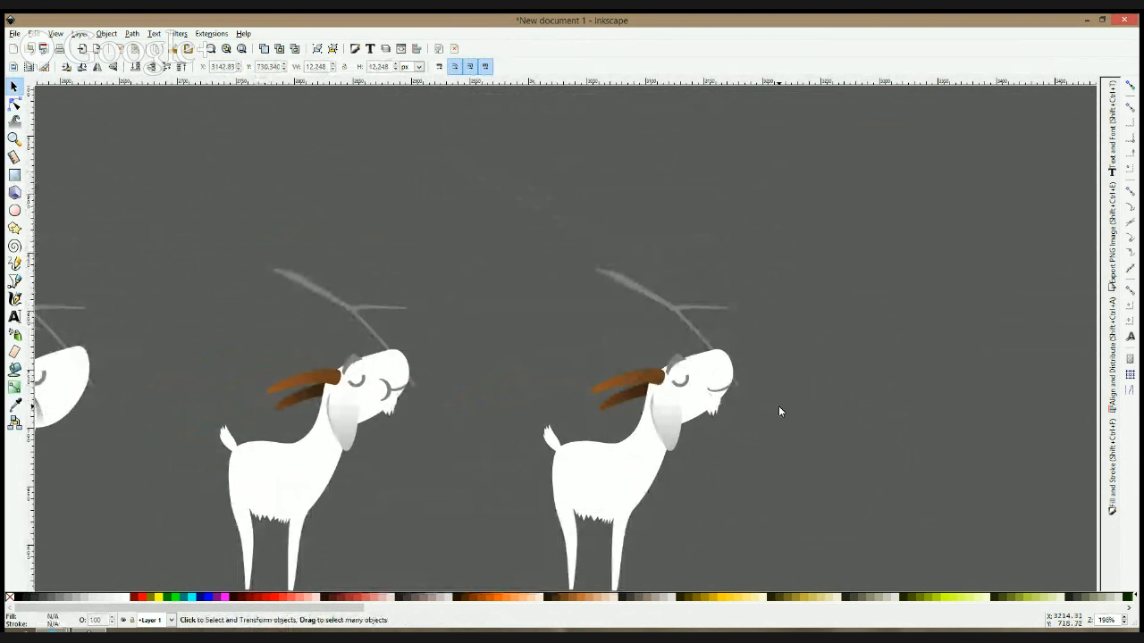
- Reshape the grey eyebrow by moving its nodes so that it becomes shorter and narrower above the eye
scroll(779, 408, "down", 2)
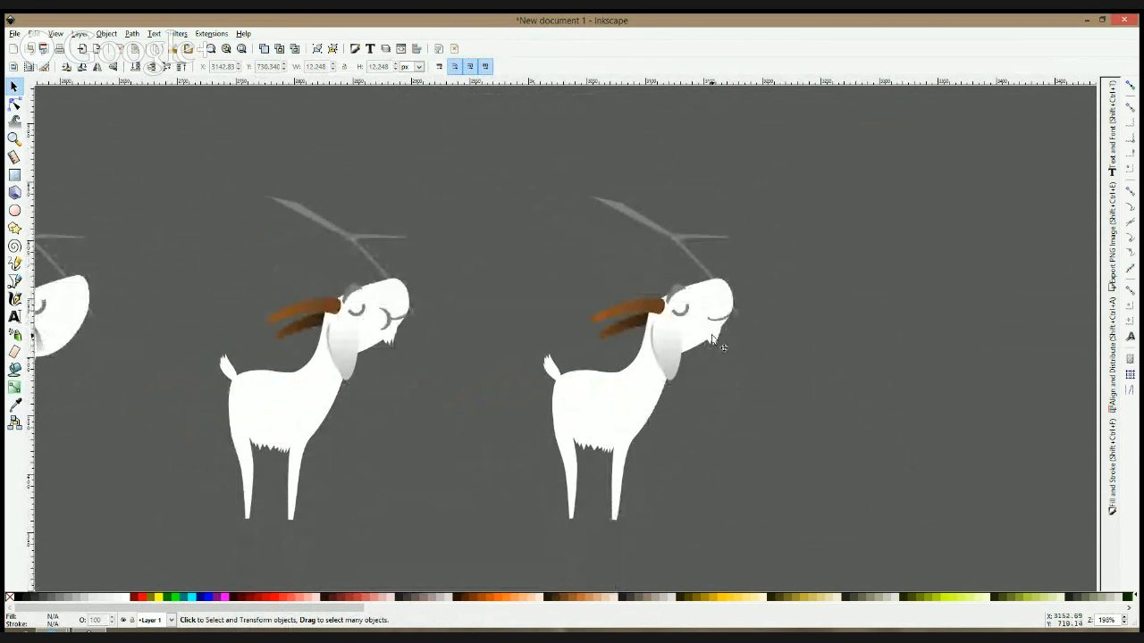
scroll(711, 334, "up", 1)
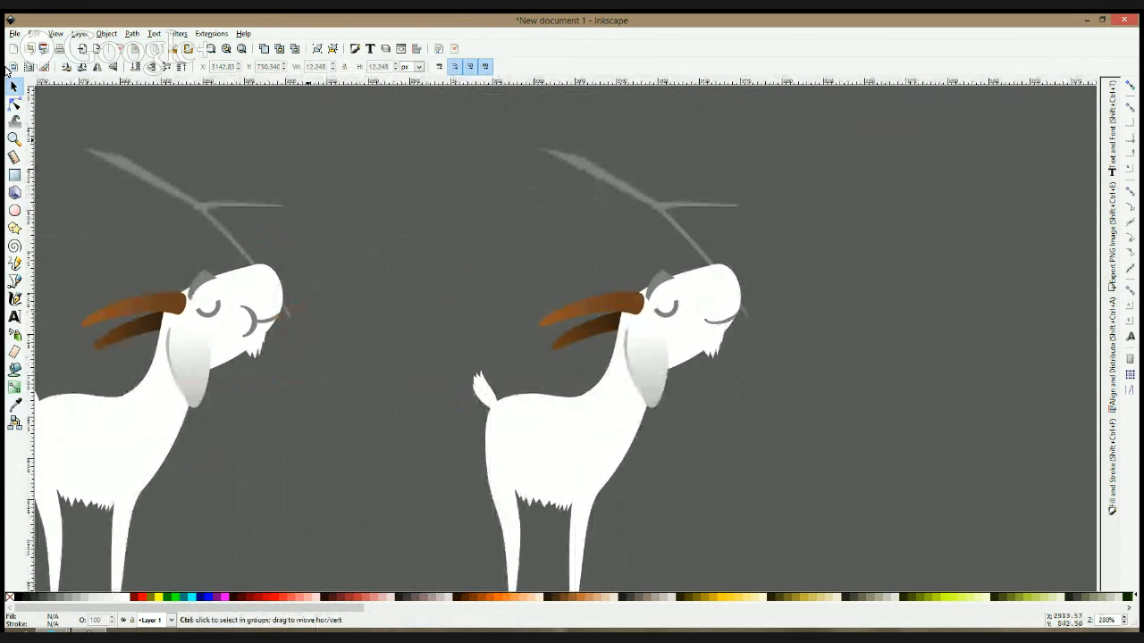
left_click(14, 103)
scroll(655, 296, "up", 3)
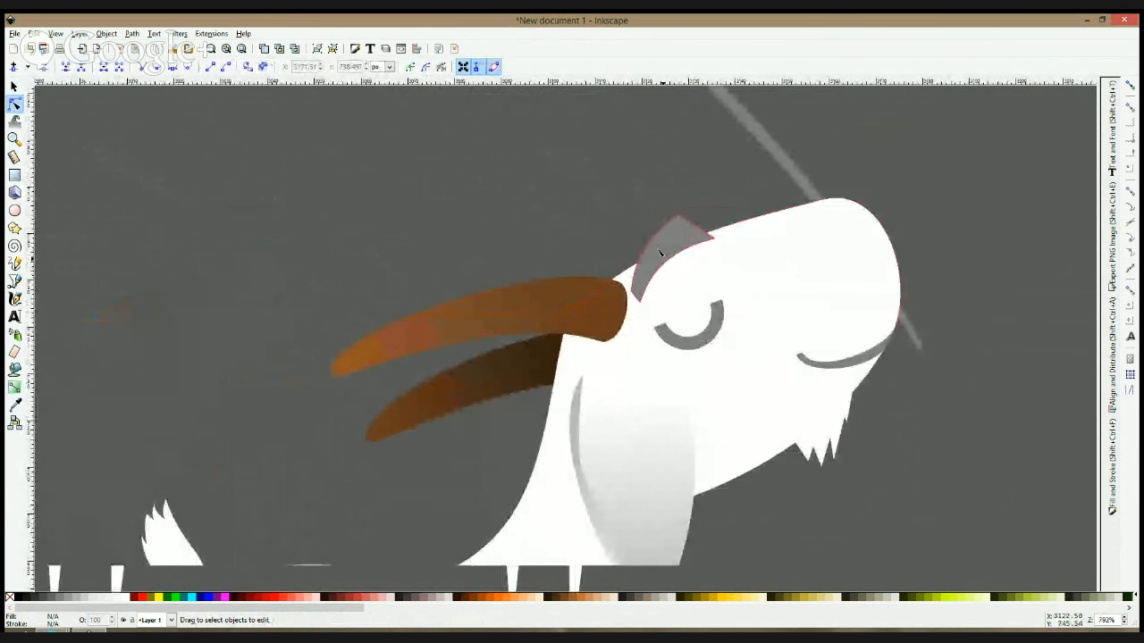
left_click(660, 253)
left_click_drag(708, 236, 684, 214)
key("s")
left_click(731, 193)
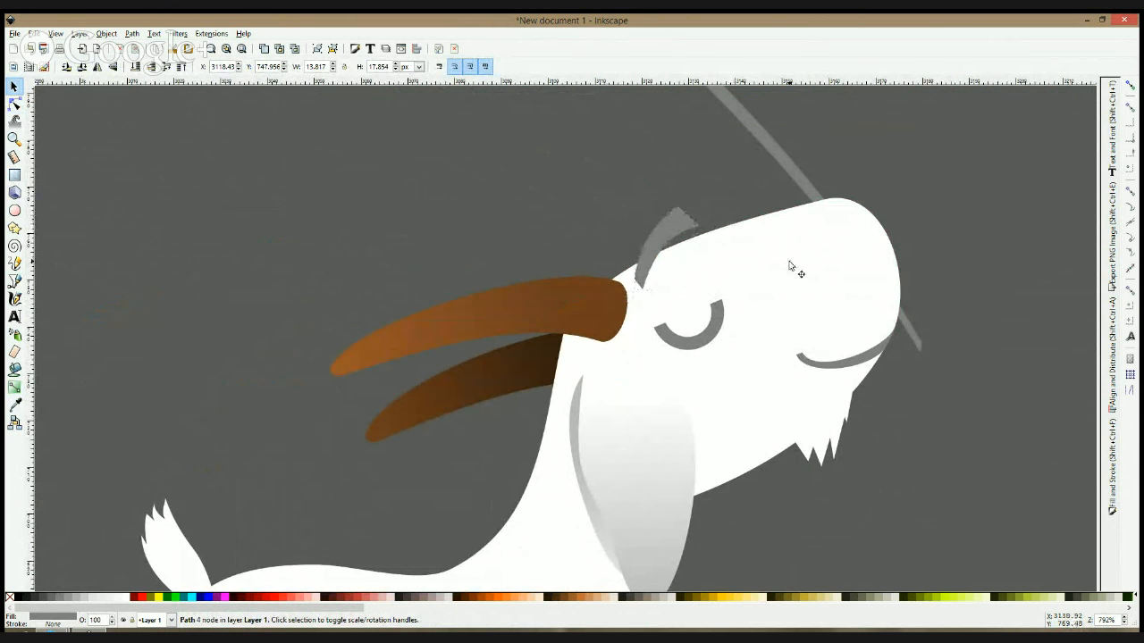
scroll(789, 266, "down", 2)
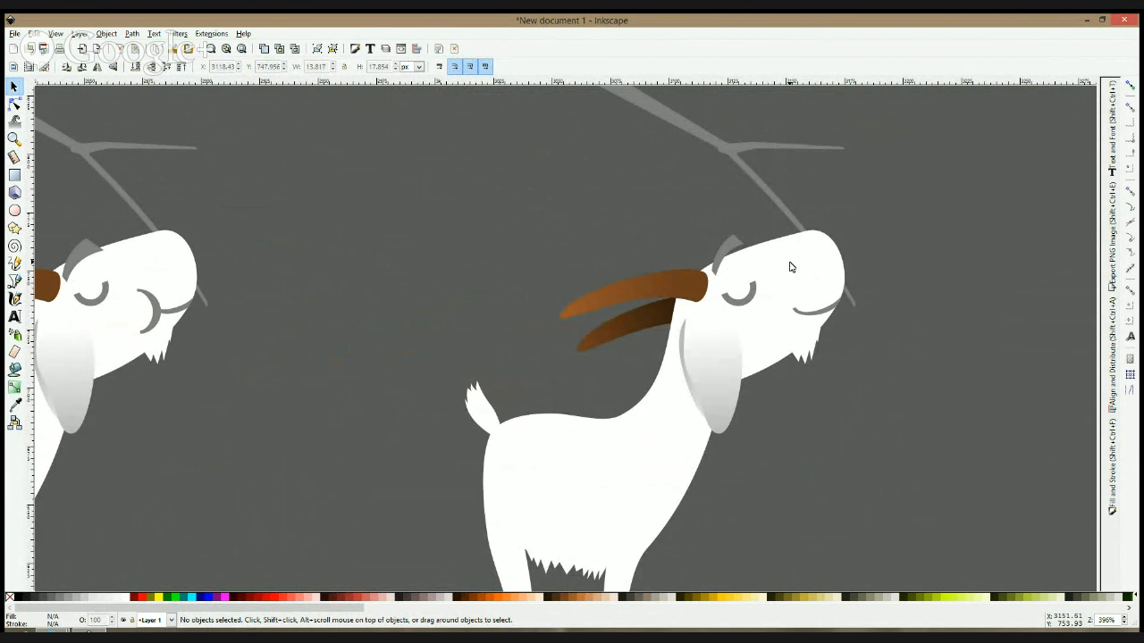
left_click(53, 631)
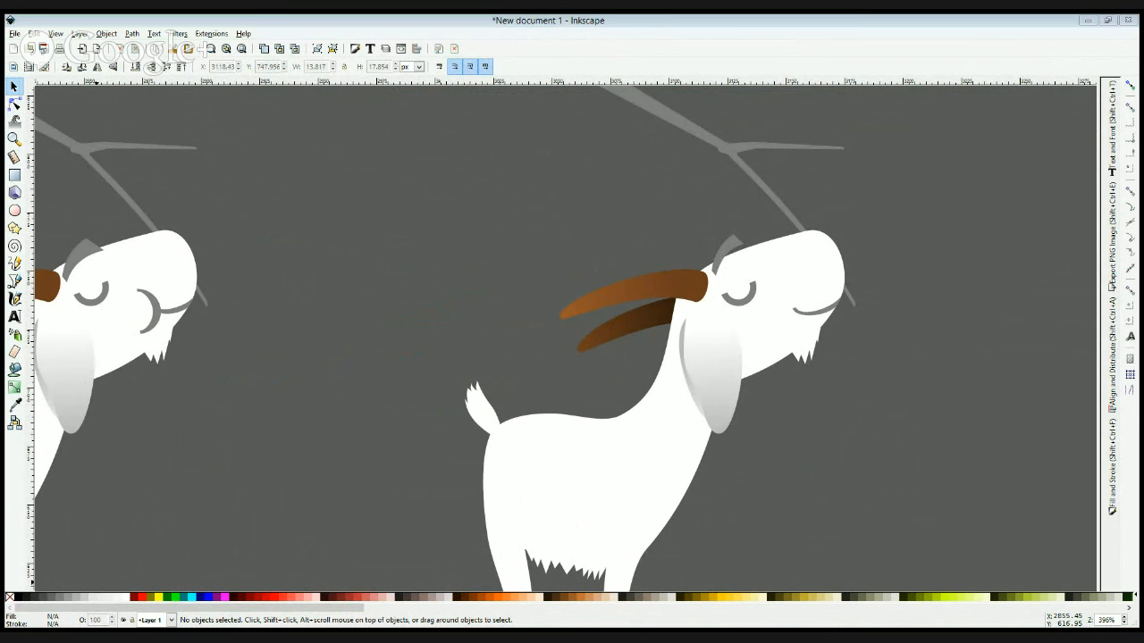
left_click(280, 463)
left_click(54, 631)
left_click(1078, 395)
- Shift the head outline's node where the forehead meets the muzzle about 2 px back to refine the curve
scroll(650, 297, "down", 2)
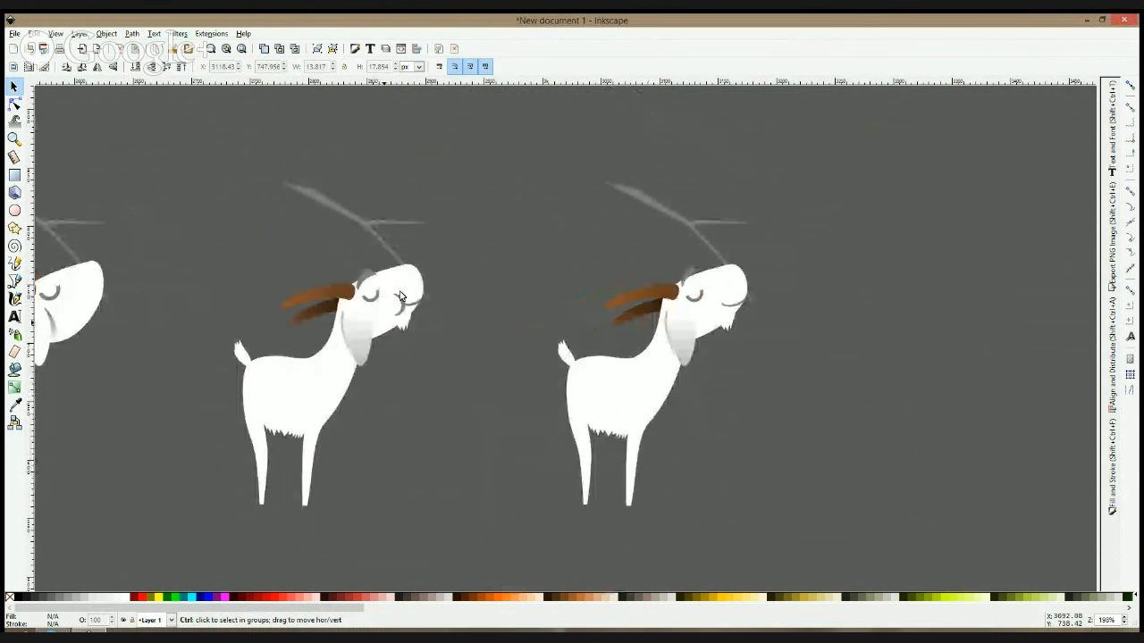
scroll(278, 298, "down", 2)
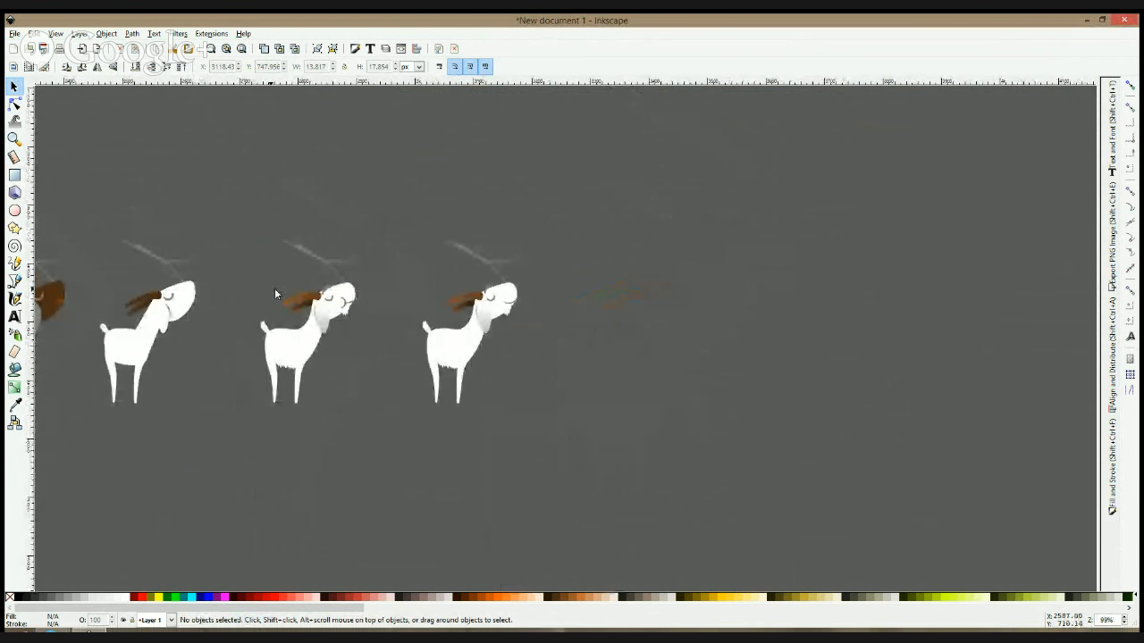
scroll(275, 295, "up", 3)
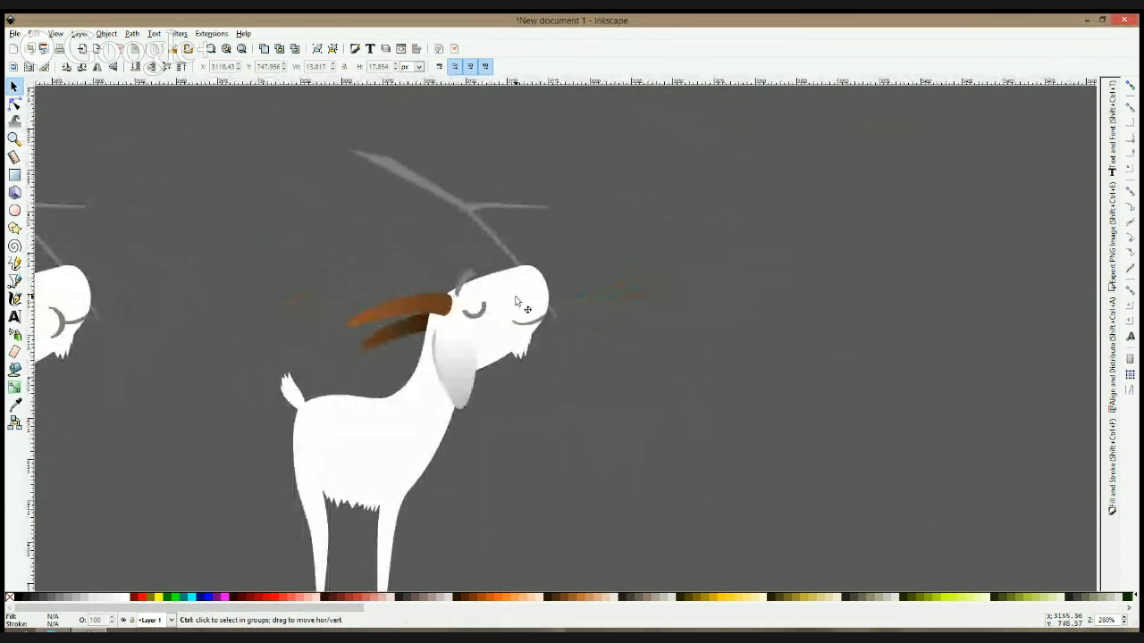
scroll(516, 300, "up", 2)
left_click(15, 104)
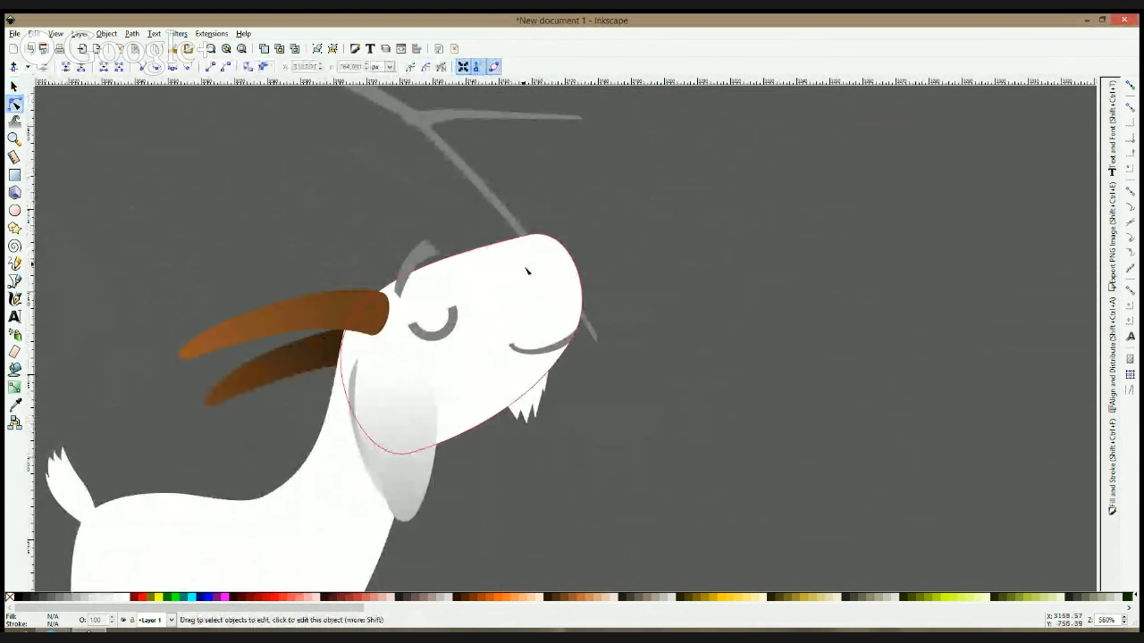
left_click(457, 265)
left_click_drag(450, 260, 452, 262)
left_click(521, 238)
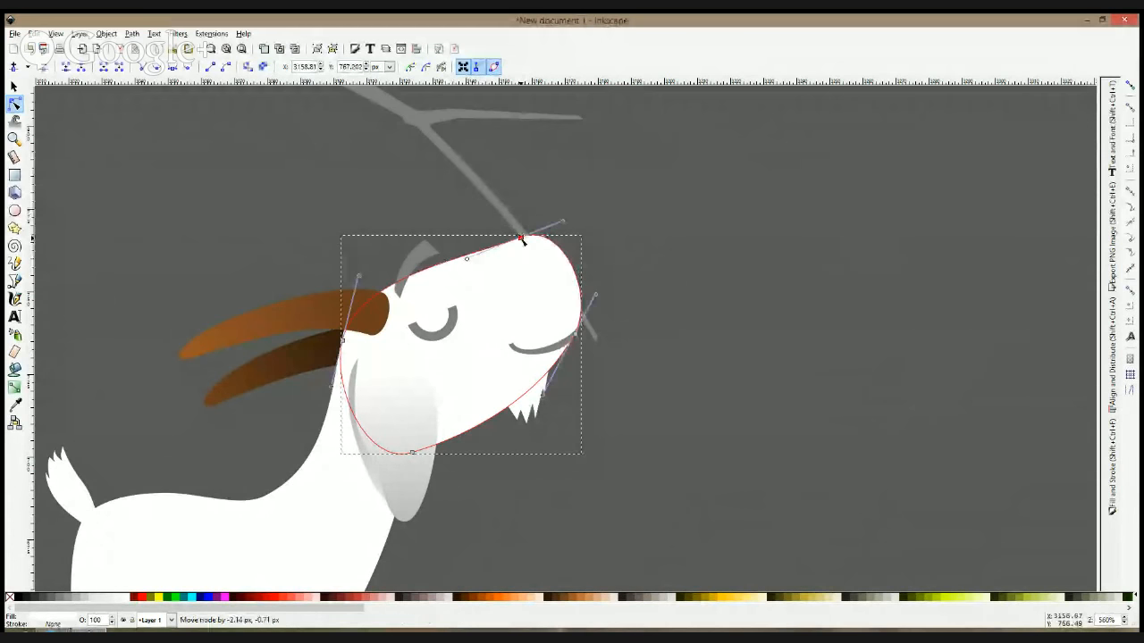
left_click(14, 87)
left_click(315, 152)
- Apply the existing white-to-grey linear gradient 4279 to the goat's body and tilt its grey end up towards the neck
scroll(464, 147, "down", 2)
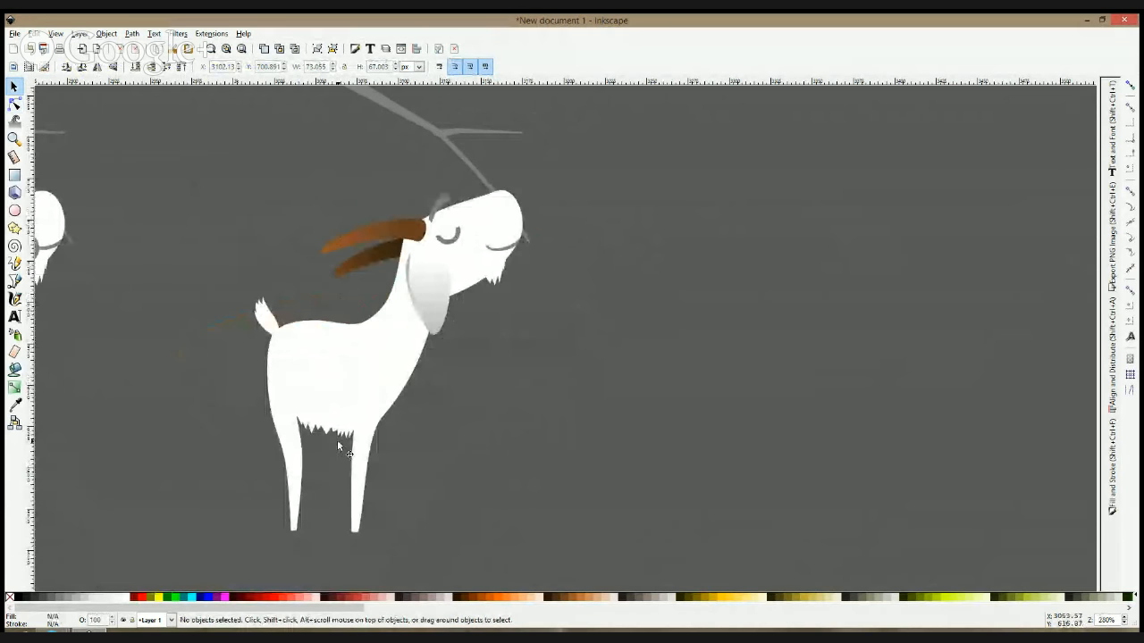
left_click(296, 461)
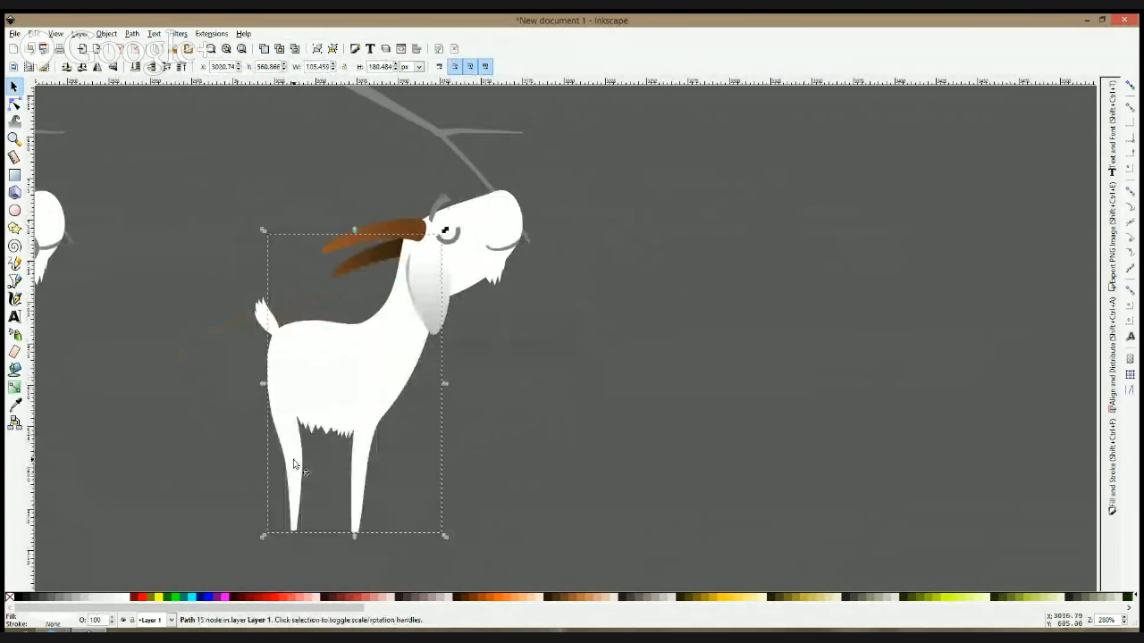
left_click(15, 387)
left_click(205, 66)
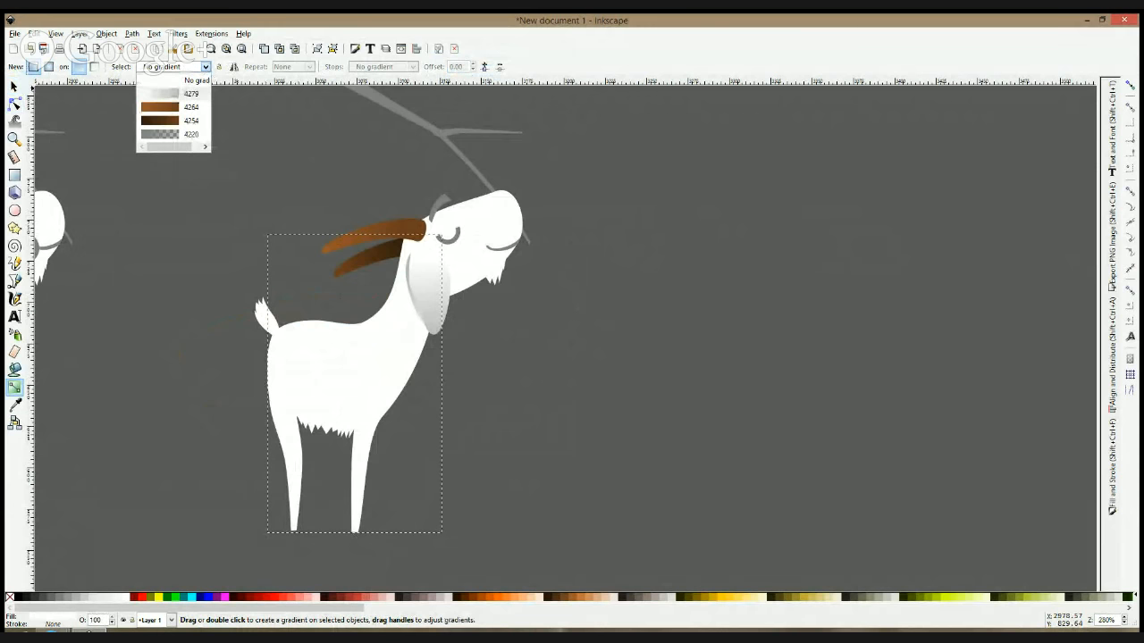
left_click(176, 93)
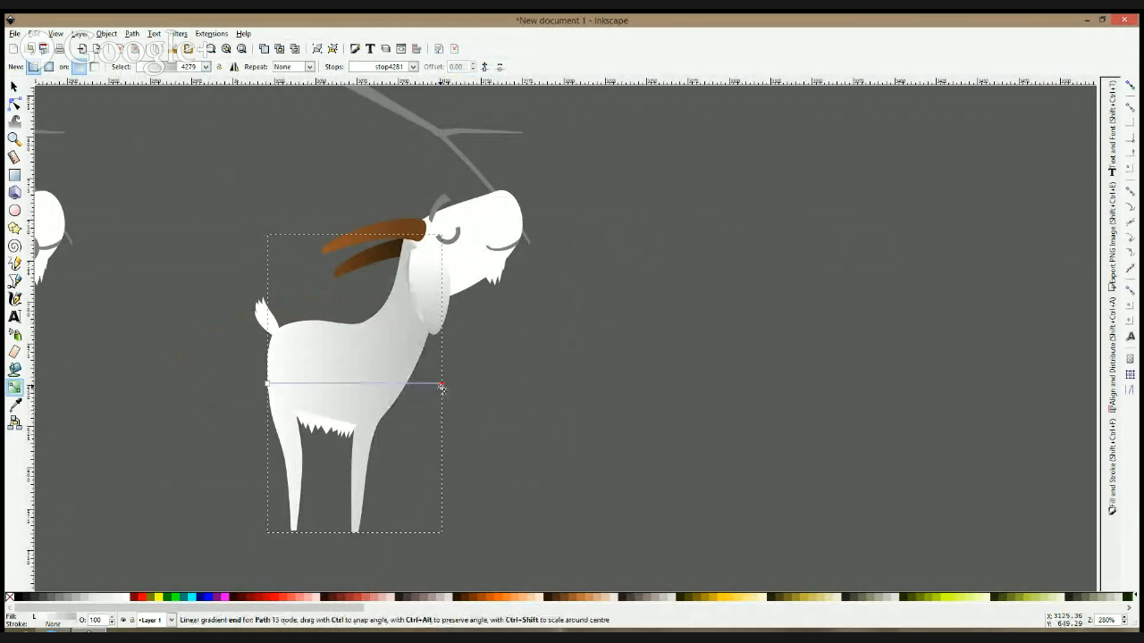
left_click_drag(441, 384, 429, 315)
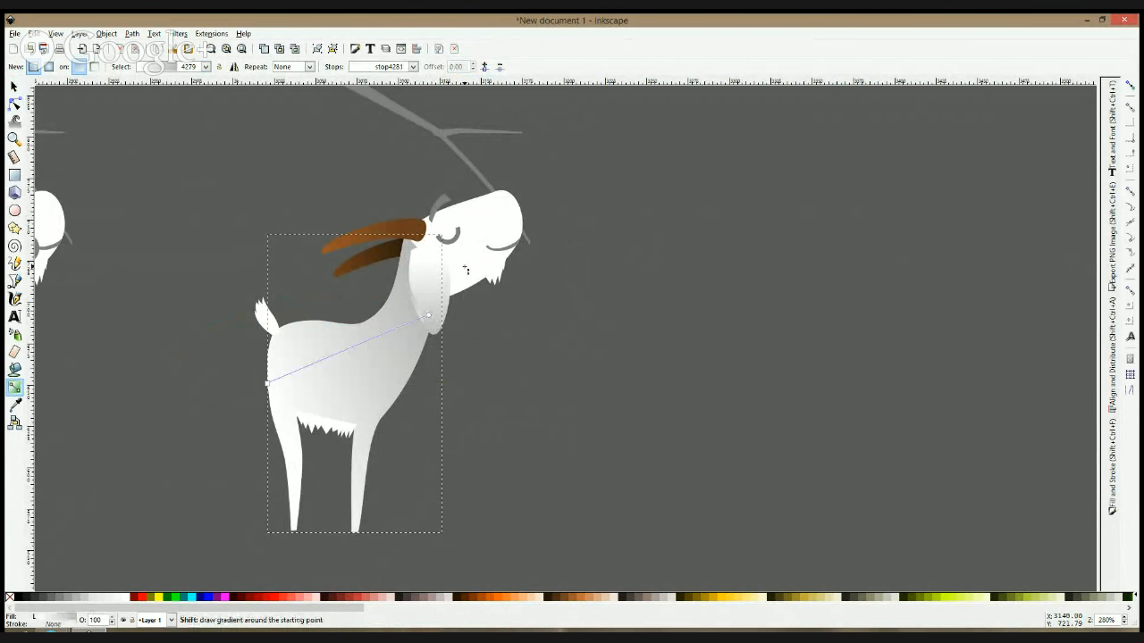
- Unite the goat's body and head into a single path
key("s")
left_click(465, 271, "shift")
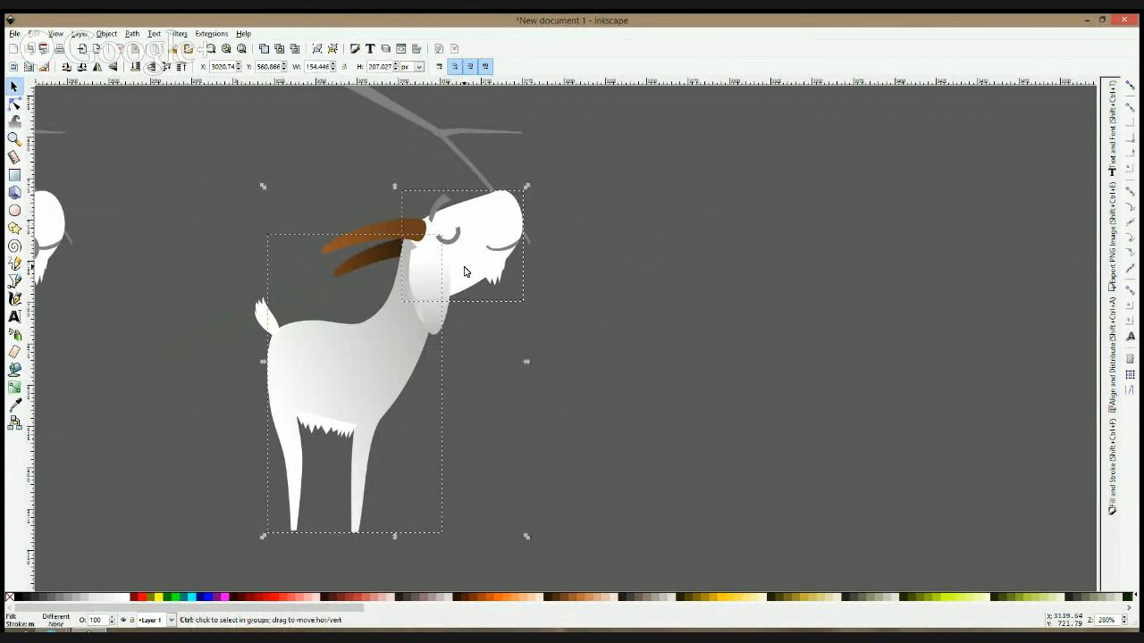
key("ctrl+plus")
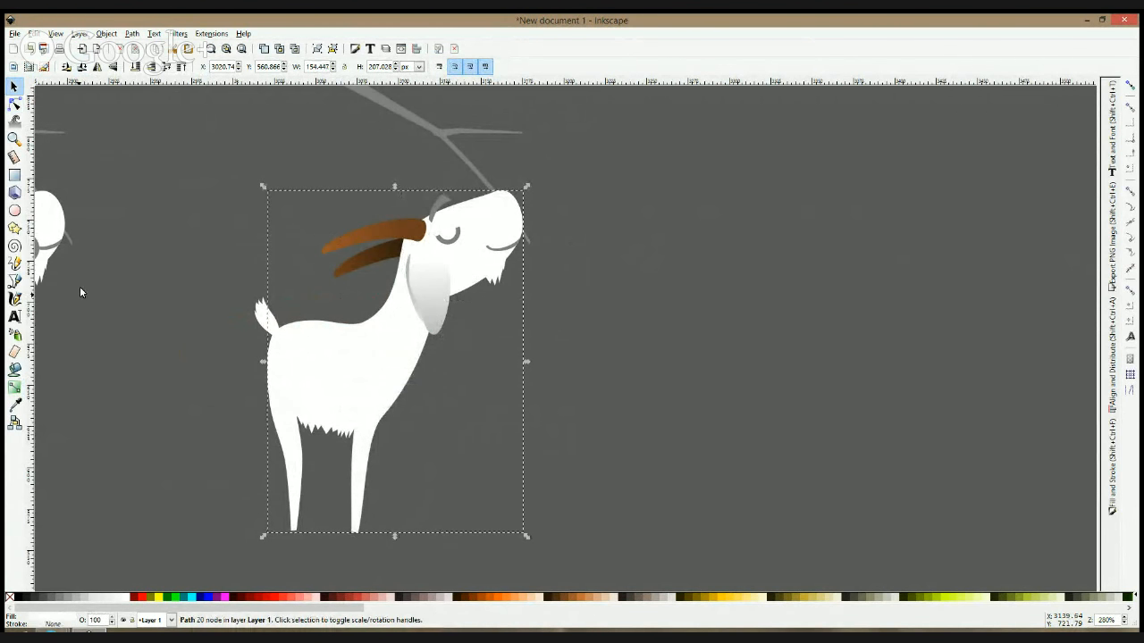
- Draw a linear gradient from mid-body to belly on the merged shape and colour its lower stop light grey sampled from the ear
left_click(14, 387)
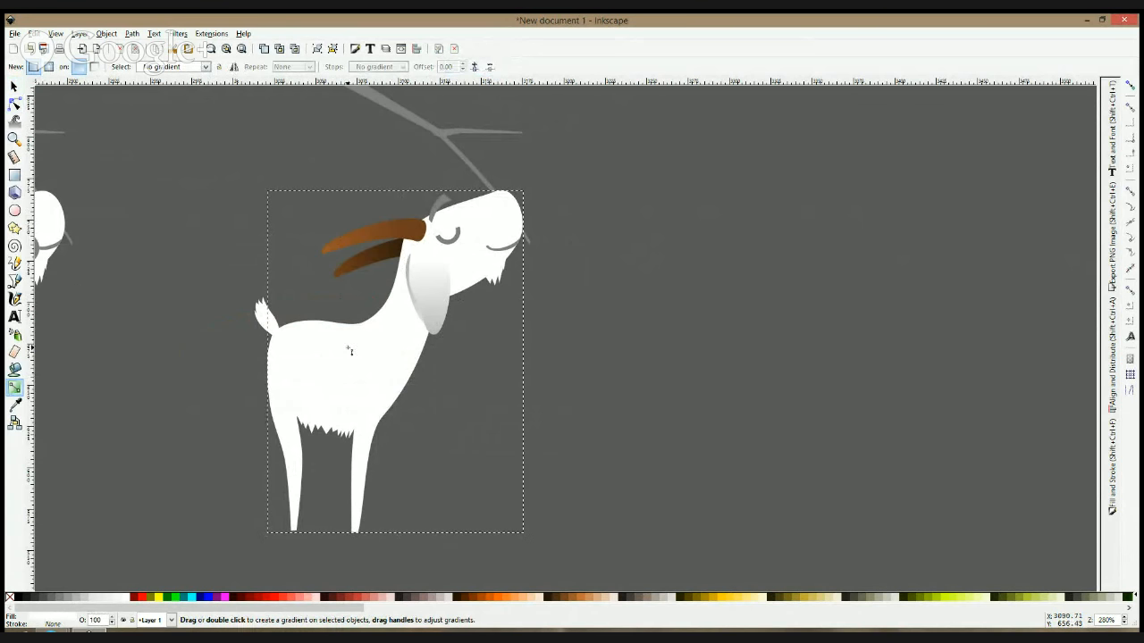
left_click_drag(348, 348, 336, 403)
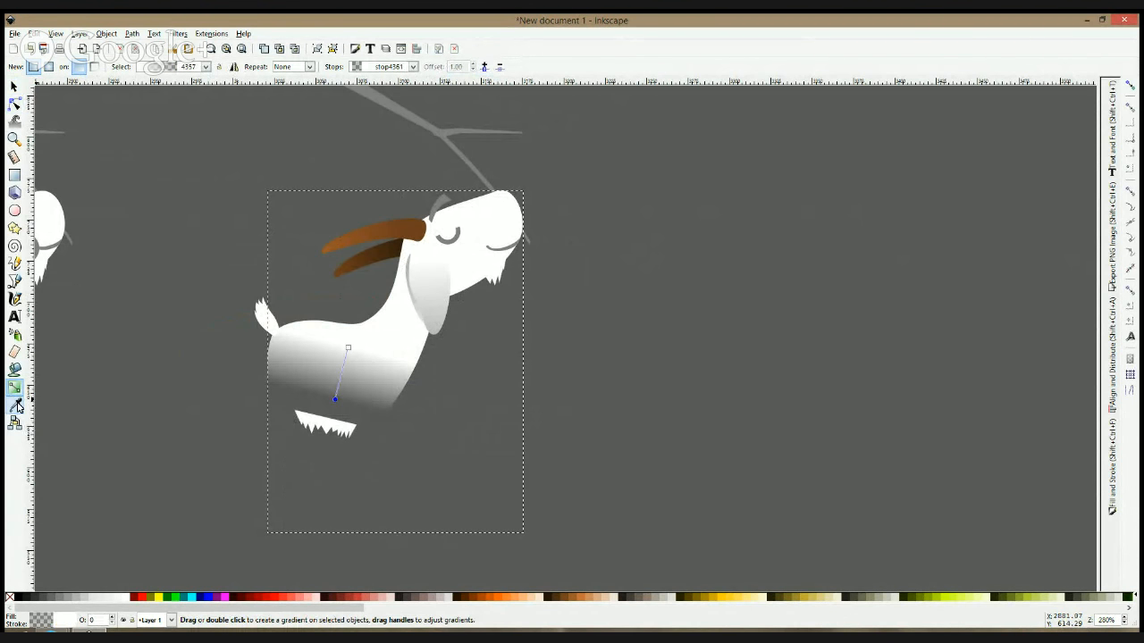
key("d")
left_click(427, 306)
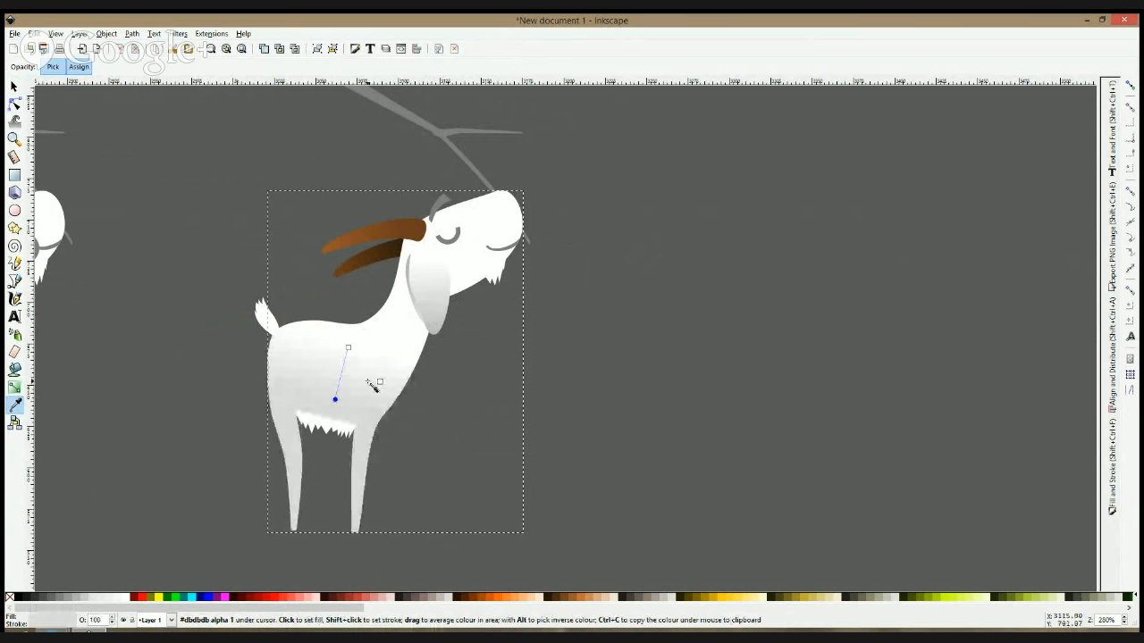
- Unite the belly fringe and the tail with the gradient-filled body
key("s")
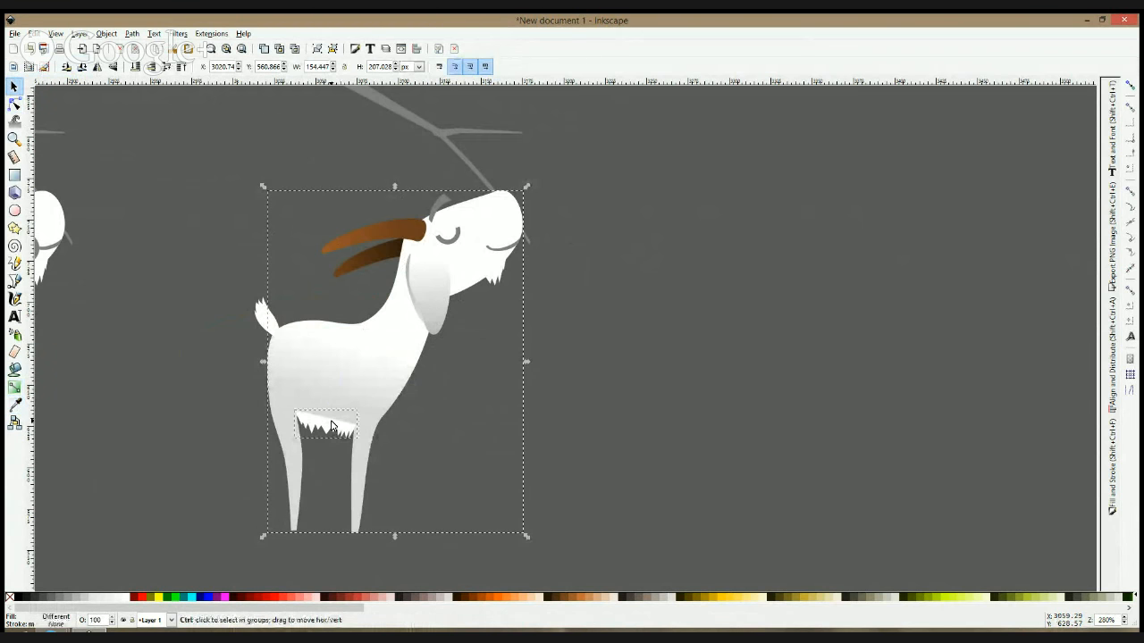
left_click(280, 328, "shift")
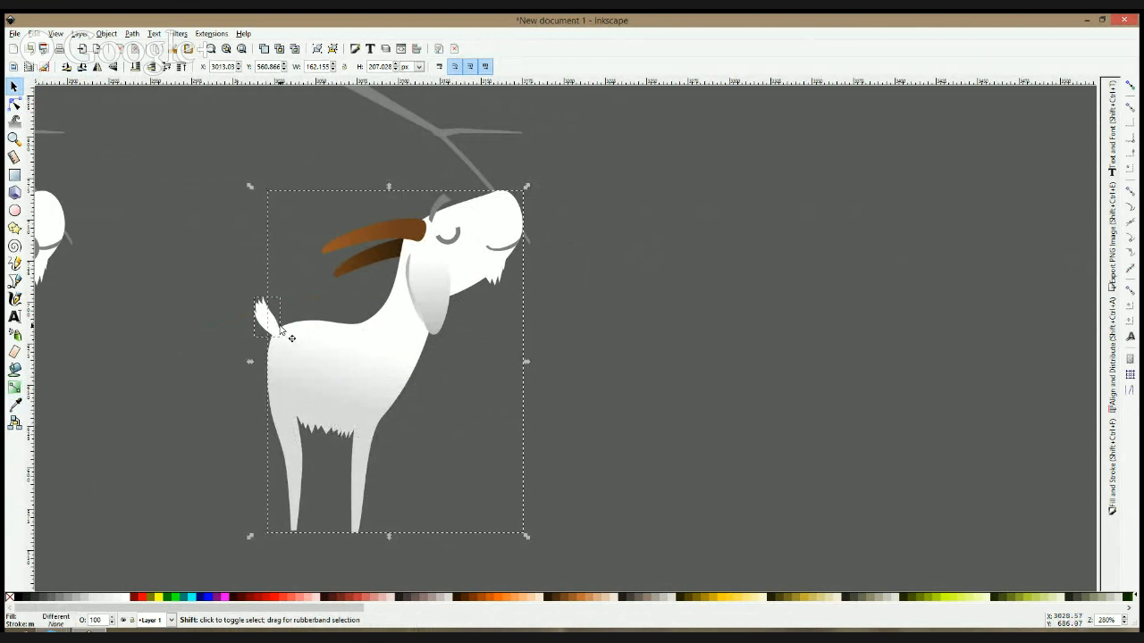
key("ctrl+plus")
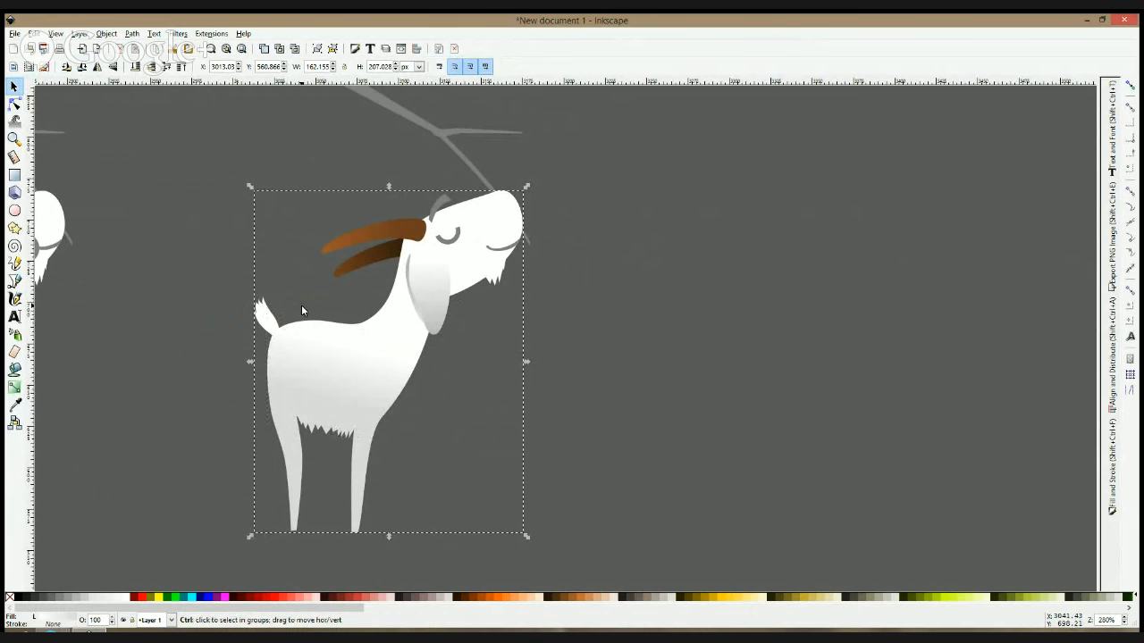
- Switch to outline view and delete the extra node where the neck meets the back of the head
key("ctrl+KP_5")
key("ctrl+KP_5")
key("ctrl+KP_5")
left_click(14, 103)
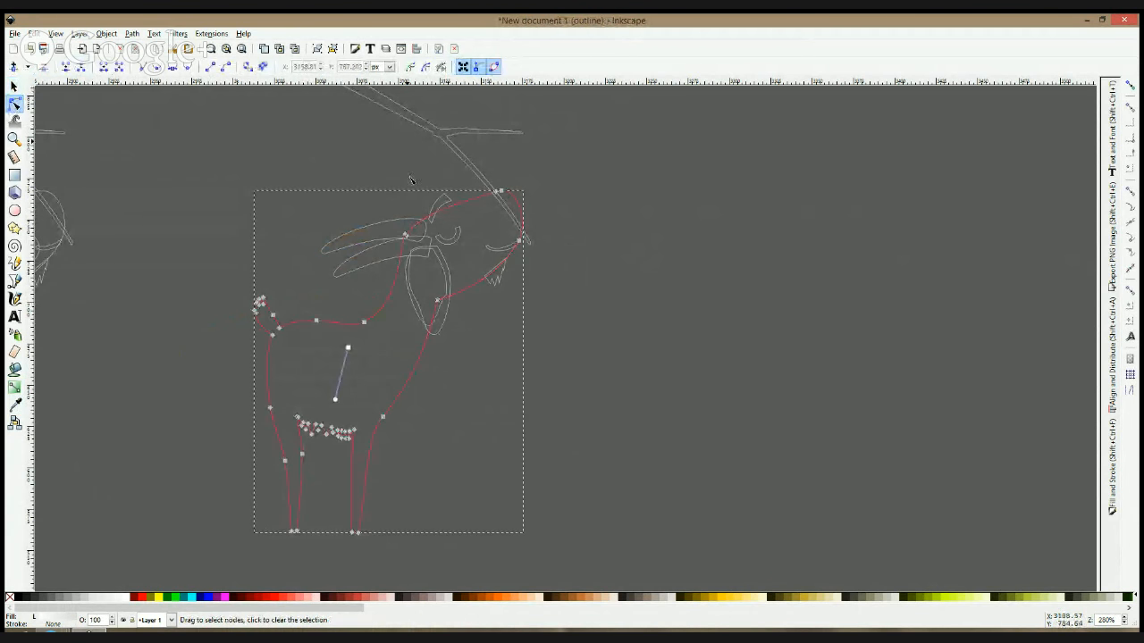
left_click(412, 242)
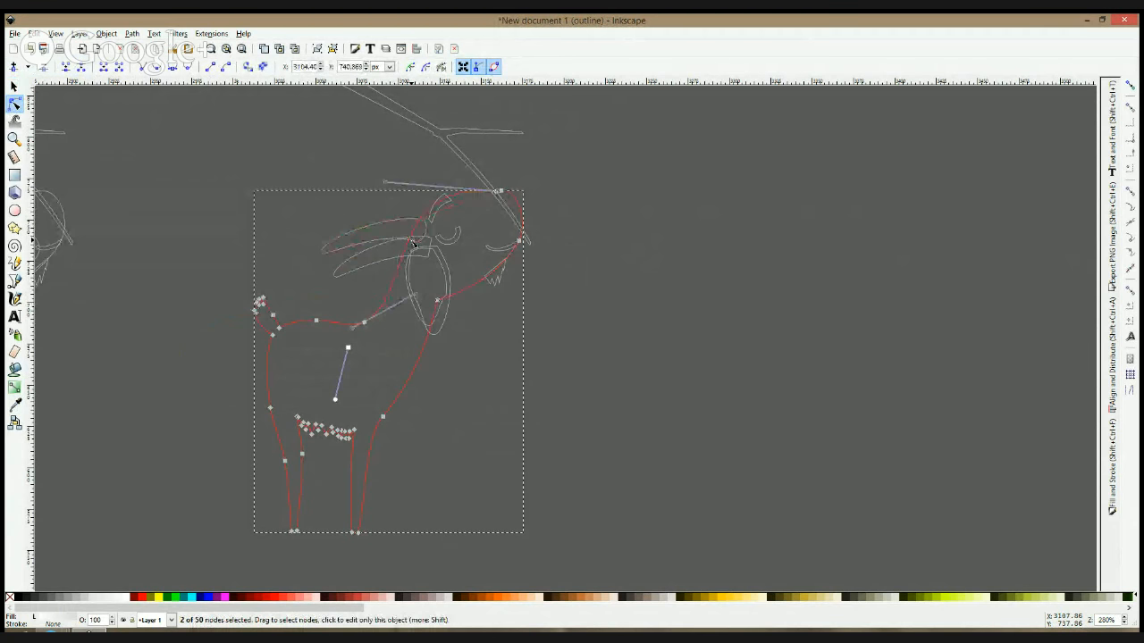
double_click(407, 236)
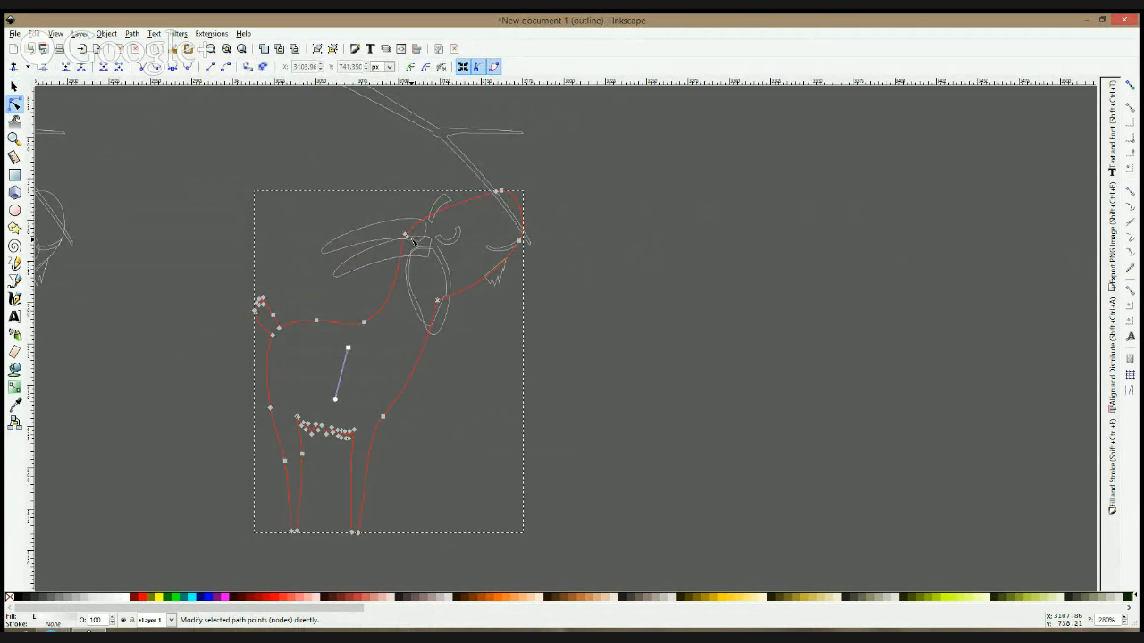
left_click_drag(409, 237, 407, 237)
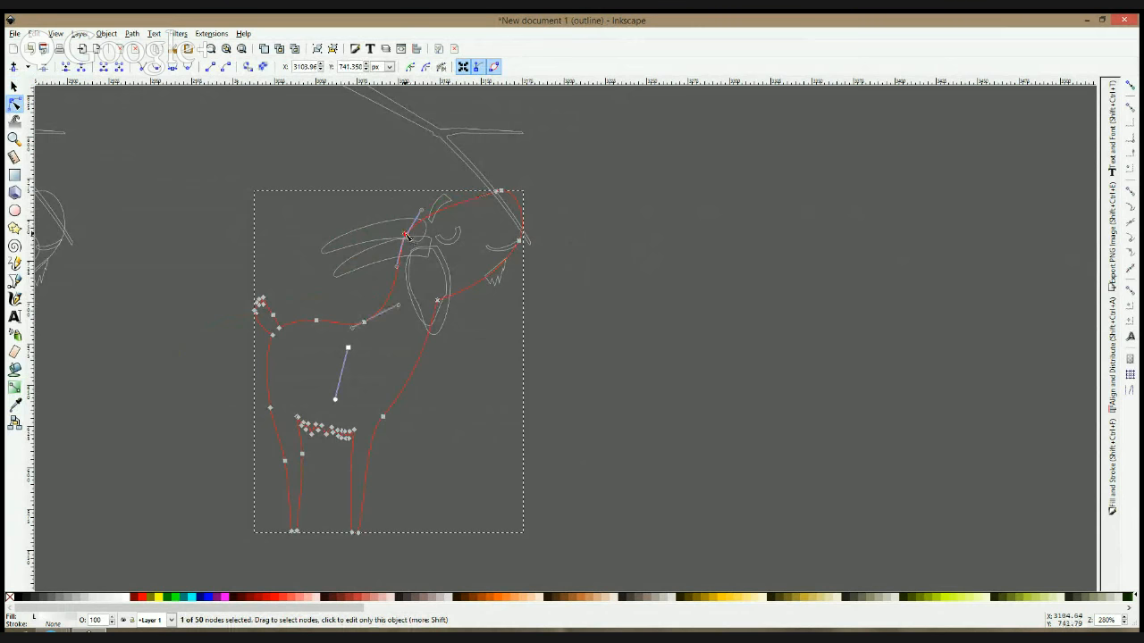
key("Delete")
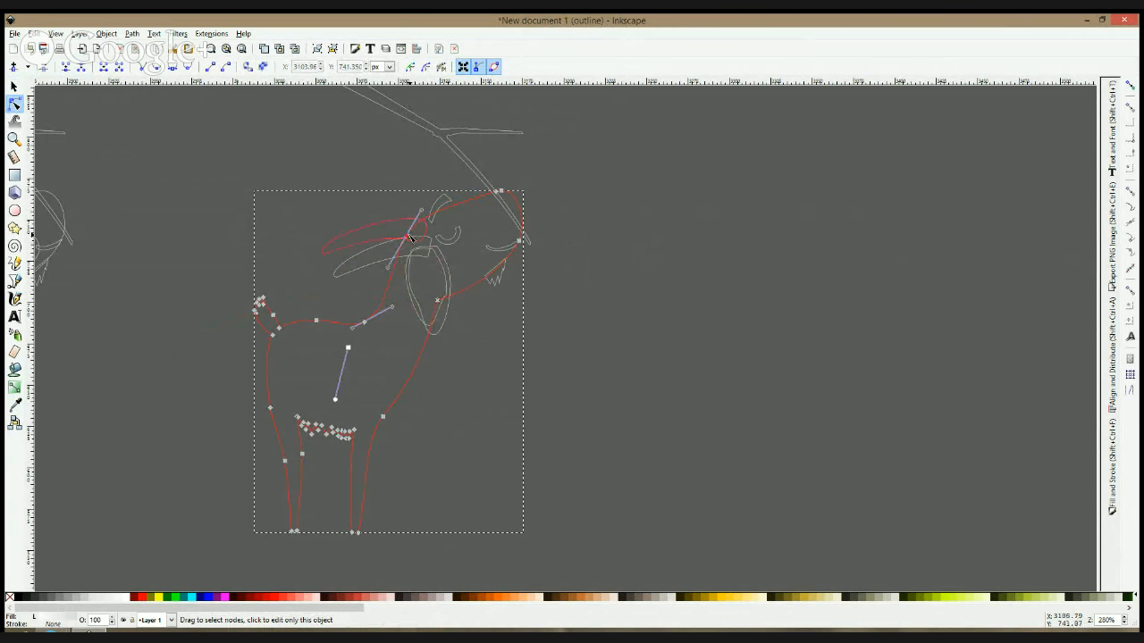
- Return to normal view and lower the nodes at the top of the goat's muzzle to flatten the forehead line
left_click(554, 327)
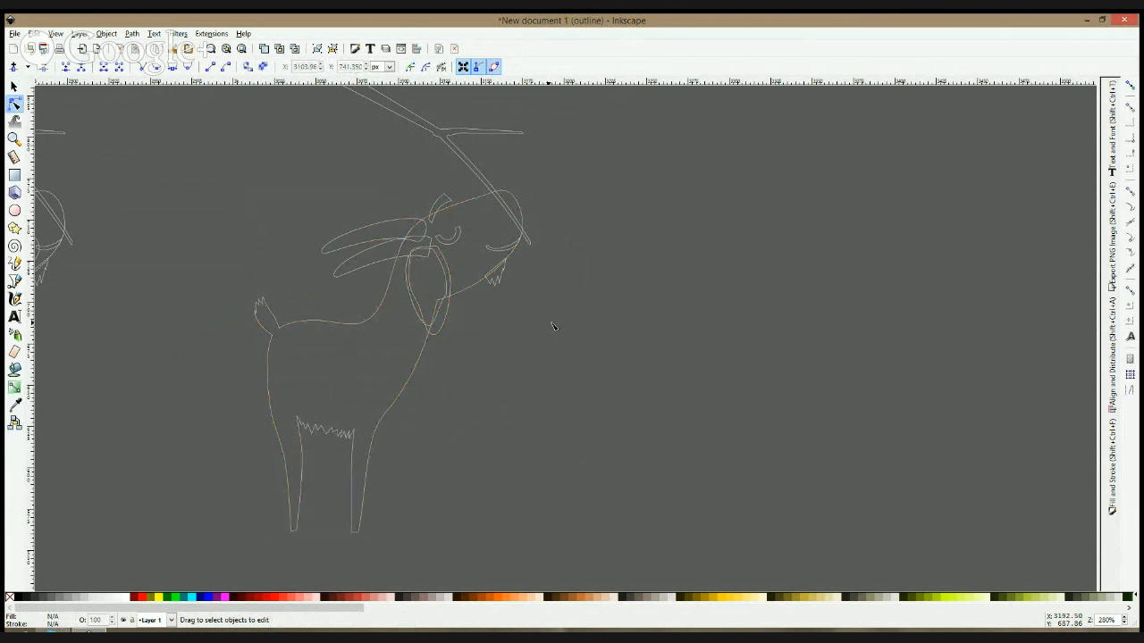
key("ctrl+KP_5")
scroll(553, 326, "down", 3)
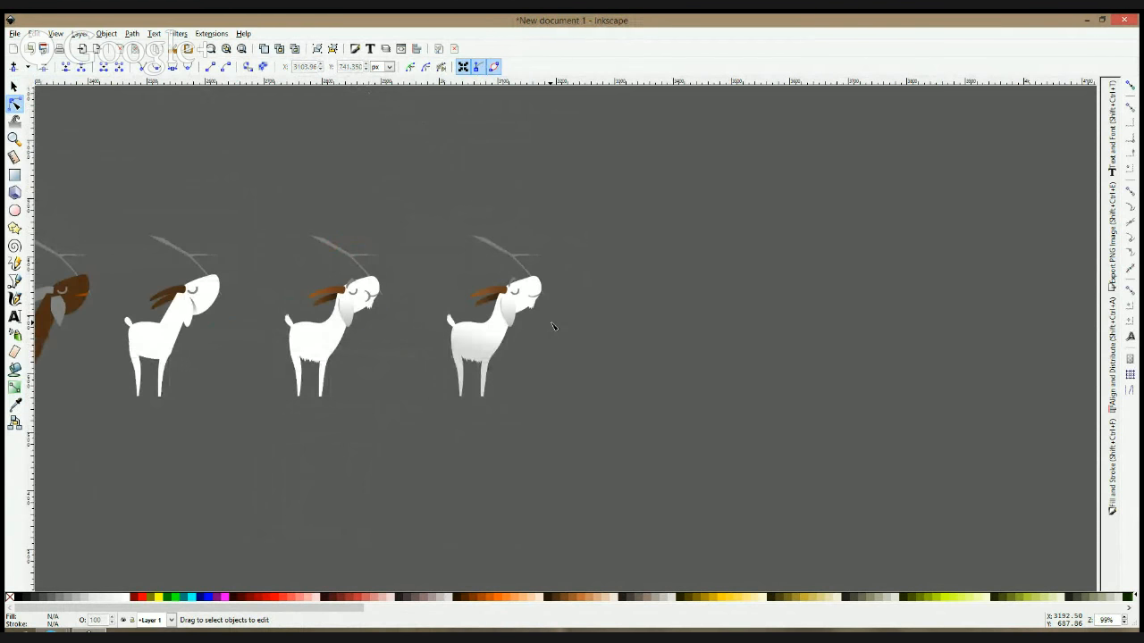
scroll(553, 327, "up", 2)
scroll(498, 255, "up", 2)
left_click(500, 250)
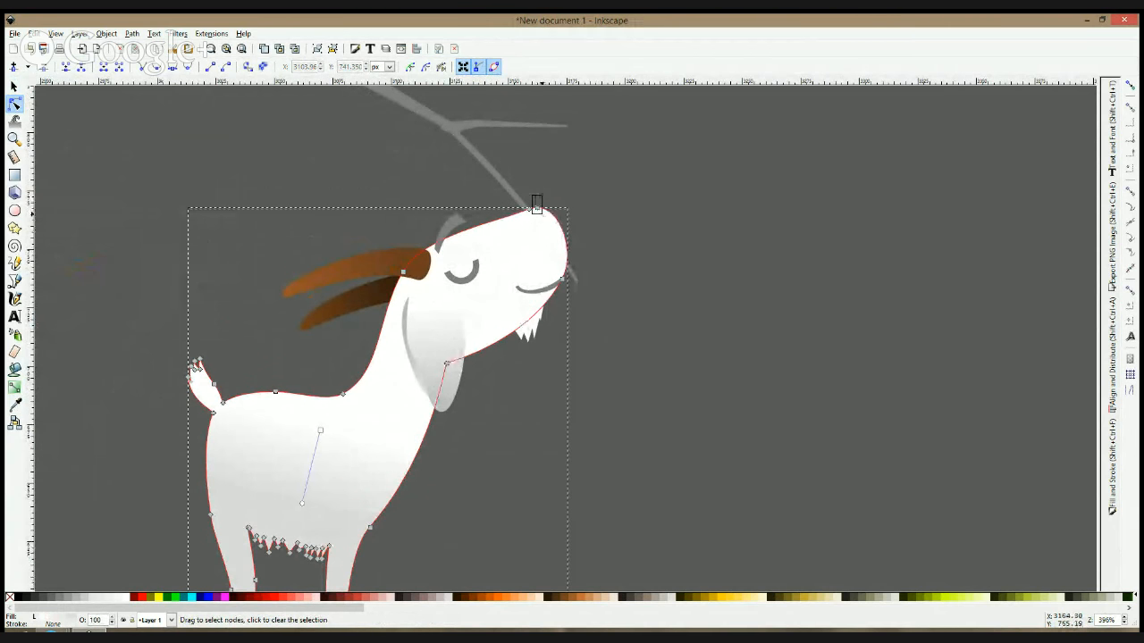
left_click_drag(536, 203, 564, 220)
left_click(620, 233)
left_click(631, 264)
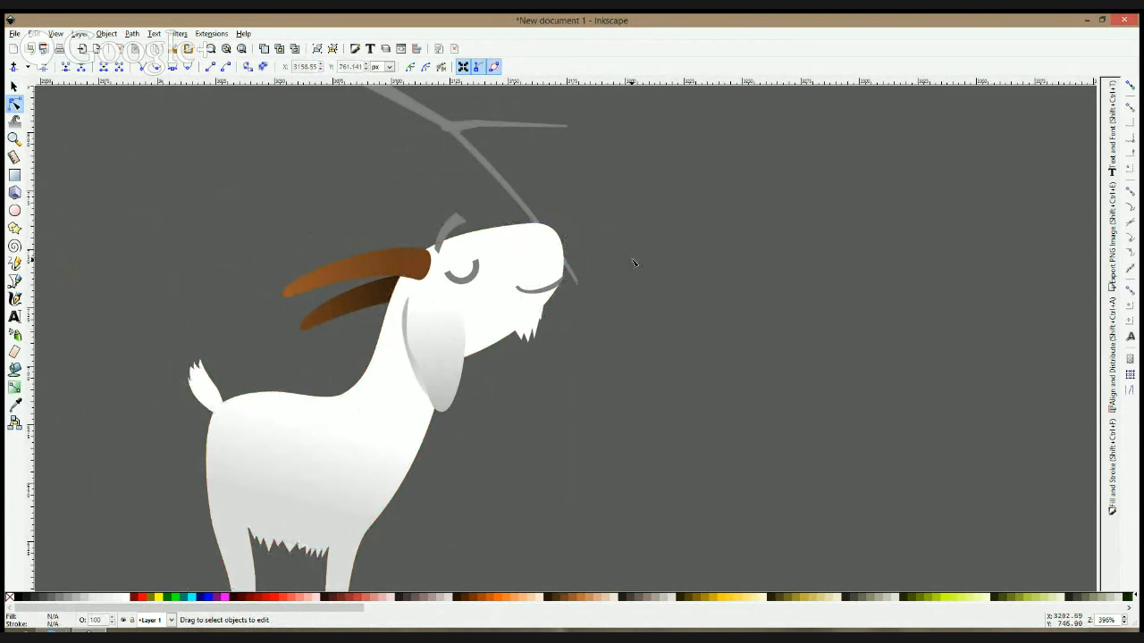
- Select the mouth line and reposition it at the front edge of the muzzle
left_click(543, 269)
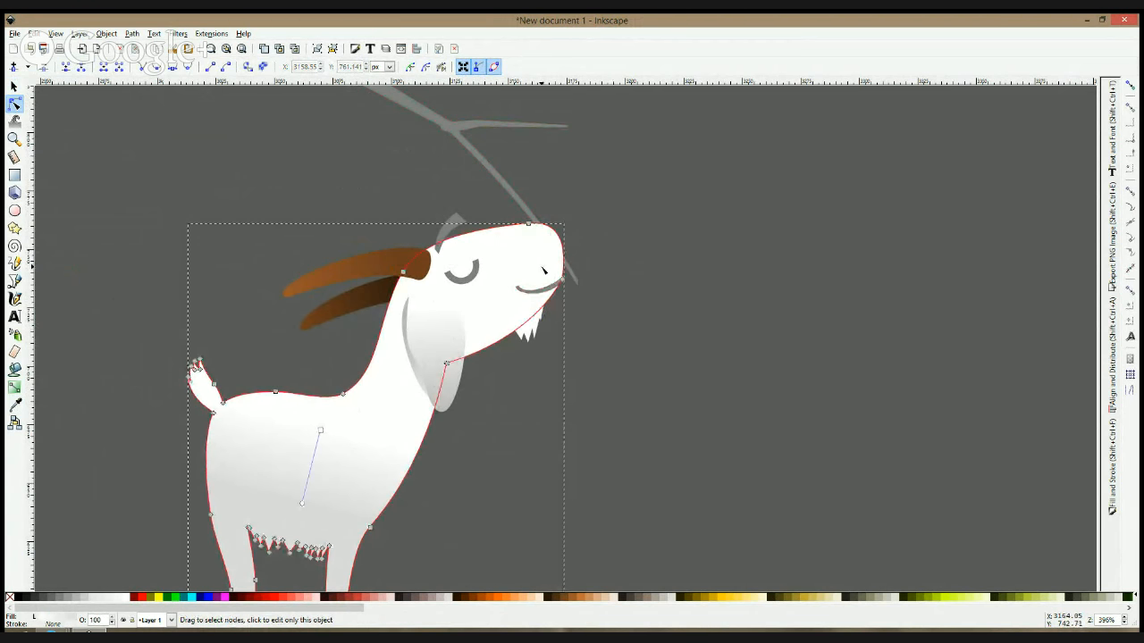
left_click(545, 293)
key("s")
left_click_drag(546, 291, 547, 291)
left_click(547, 255)
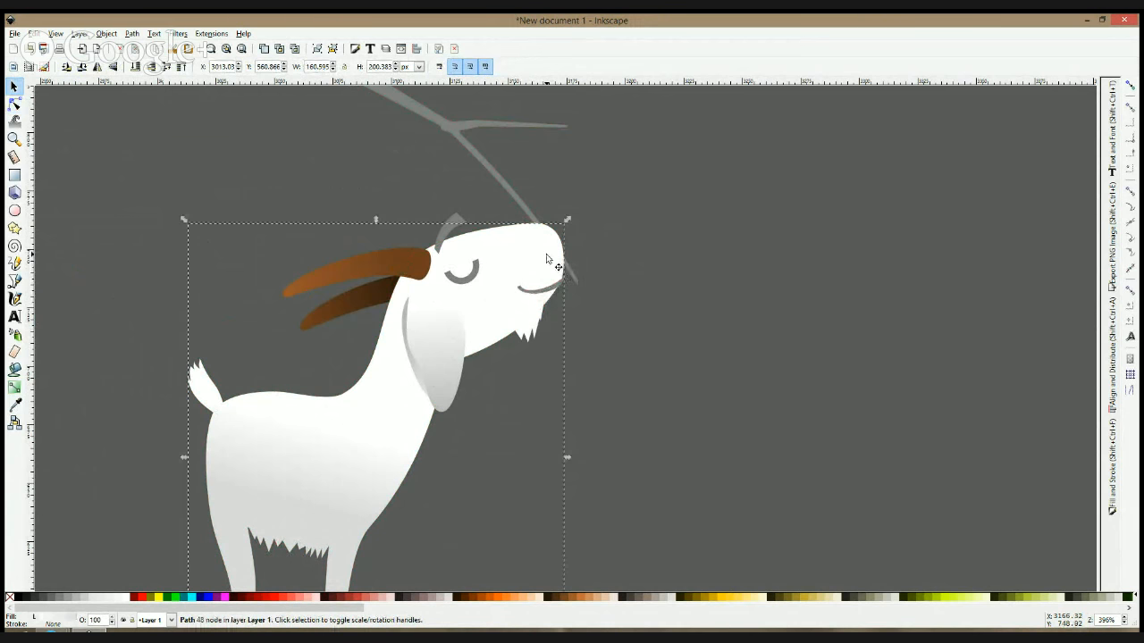
key("ctrl")
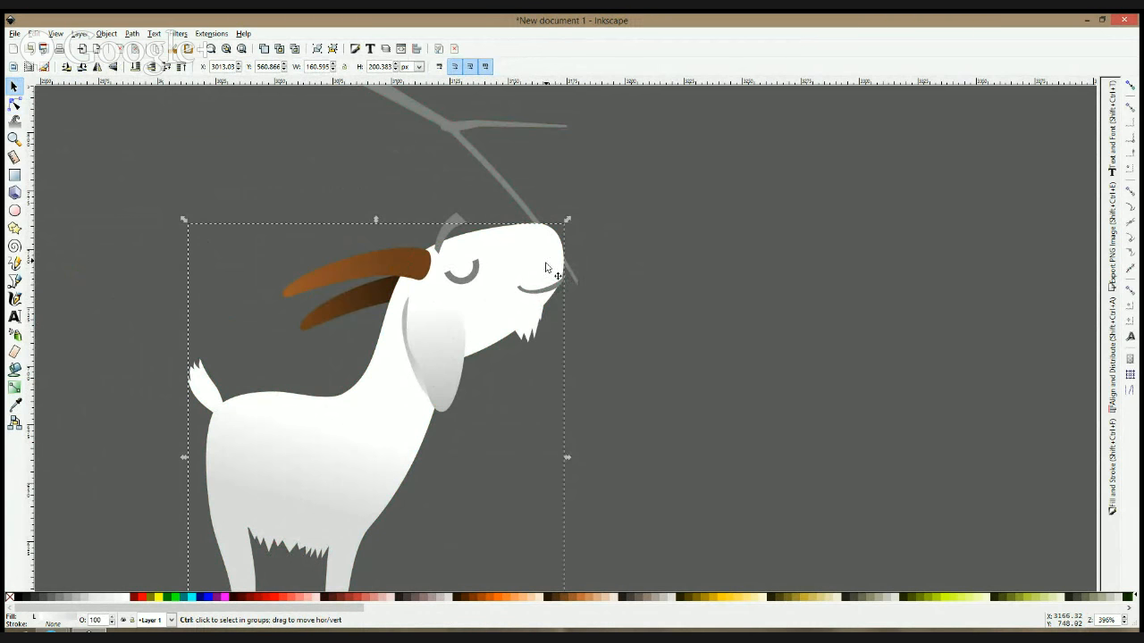
left_click(538, 294, "ctrl")
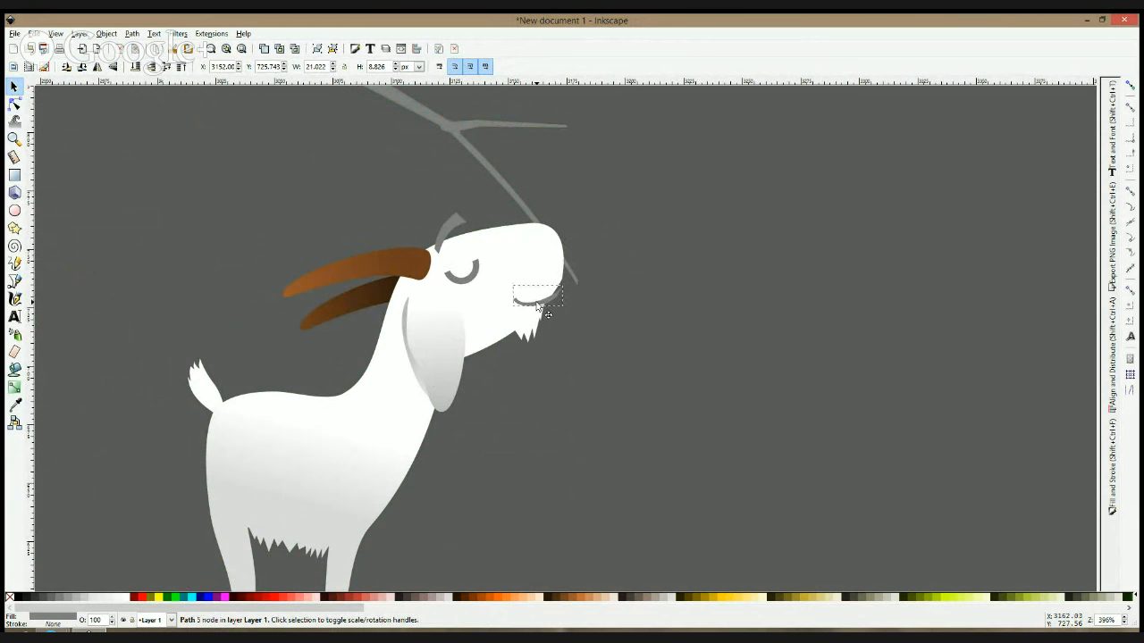
left_click_drag(537, 308, 540, 298)
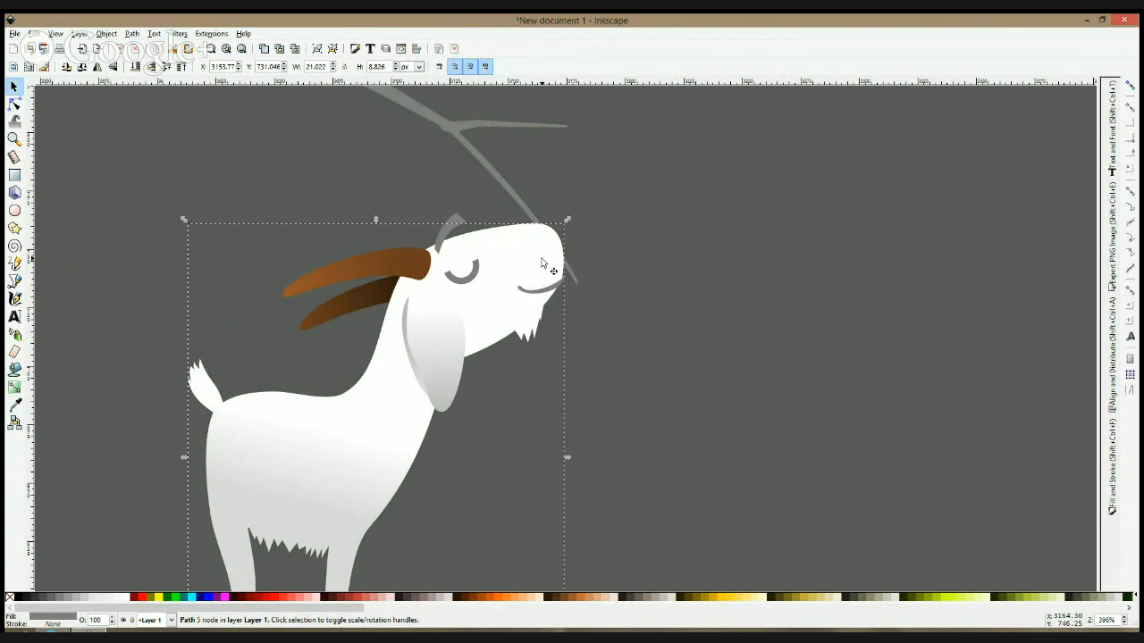
- Duplicate the goat's body and intersect the copy with the mouth line to trim the mouth to the muzzle's edge
key("ctrl+d")
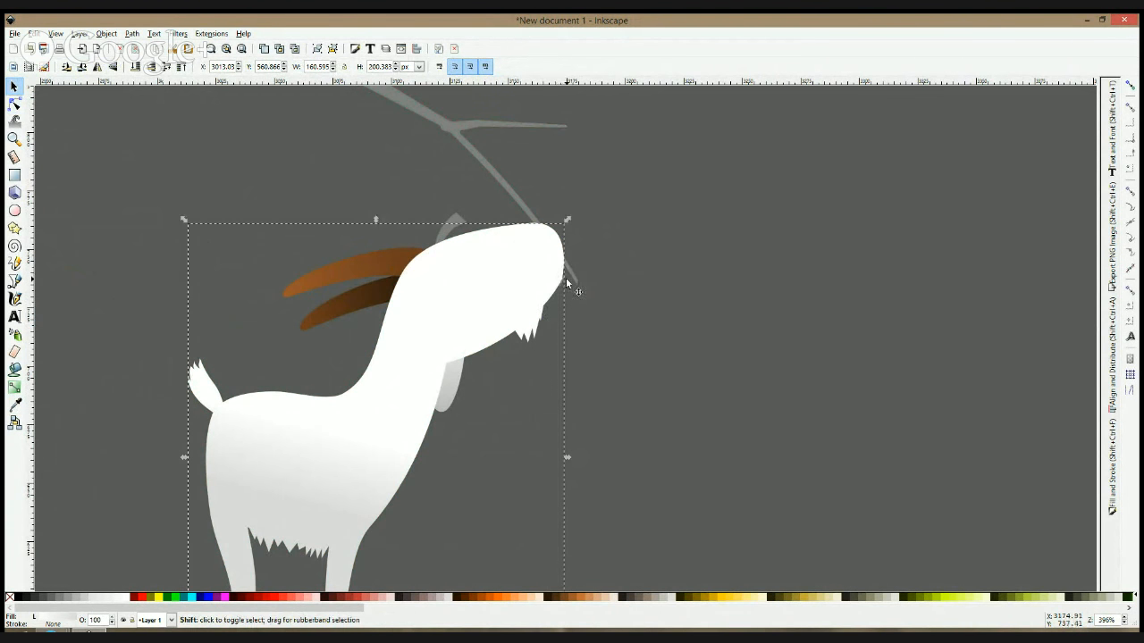
left_click(565, 279, "shift")
left_click(566, 276)
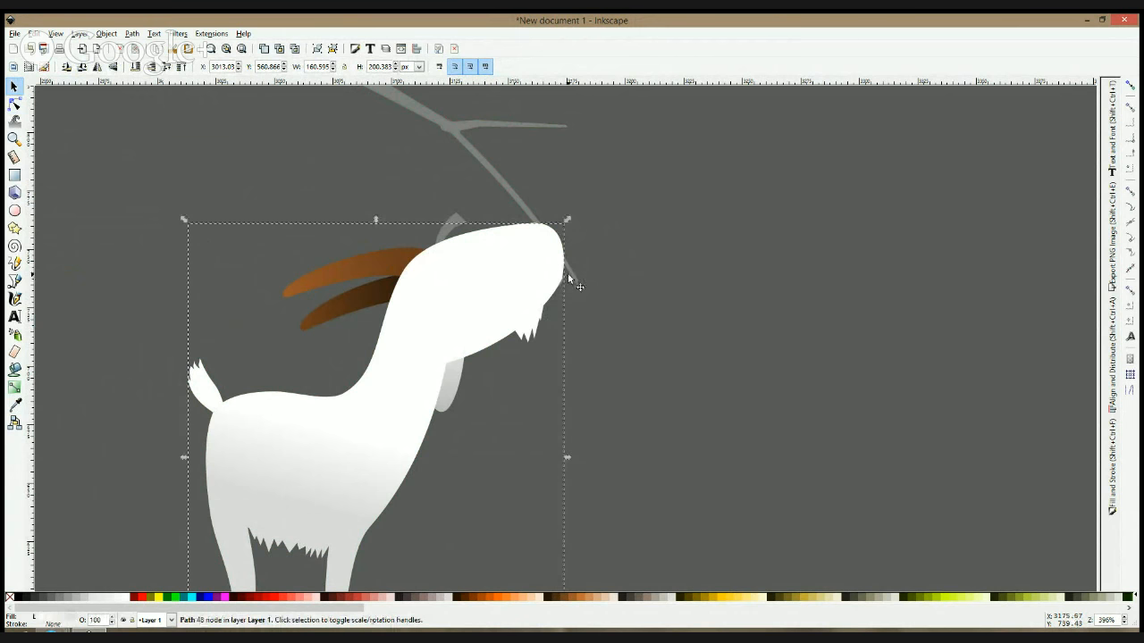
left_click(568, 275)
left_click(546, 251, "shift")
key("ctrl+asterisk")
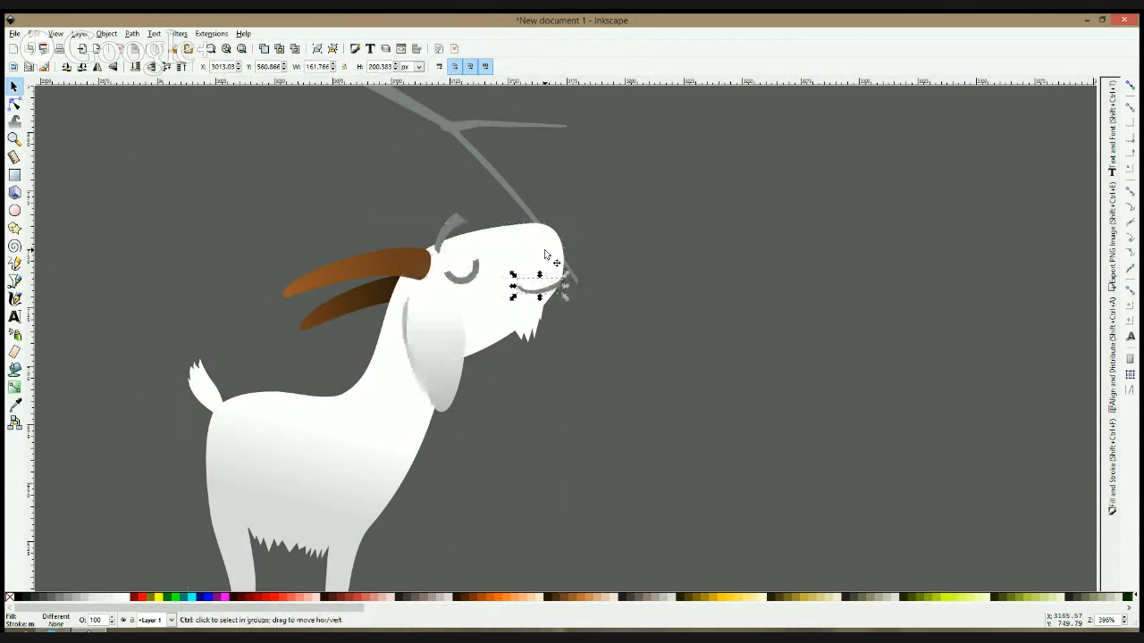
left_click(631, 202)
scroll(632, 202, "down", 2)
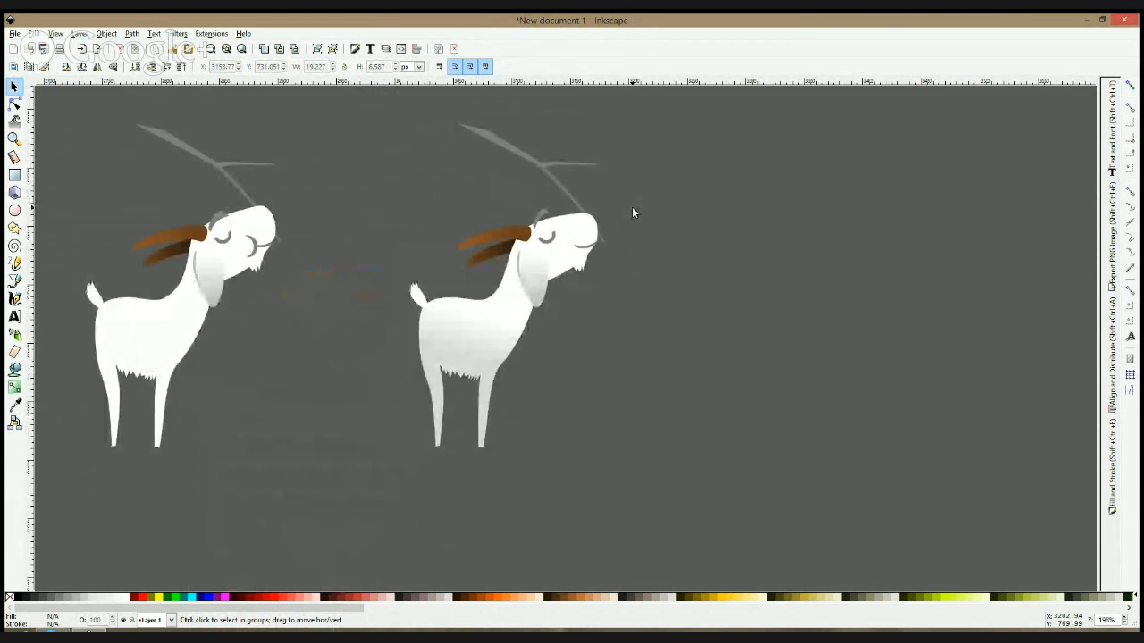
- Realign the body gradient vertically, recolour its lower stop with darker grey sampled from the ear's edge, and extend it down between the legs
left_click(491, 344)
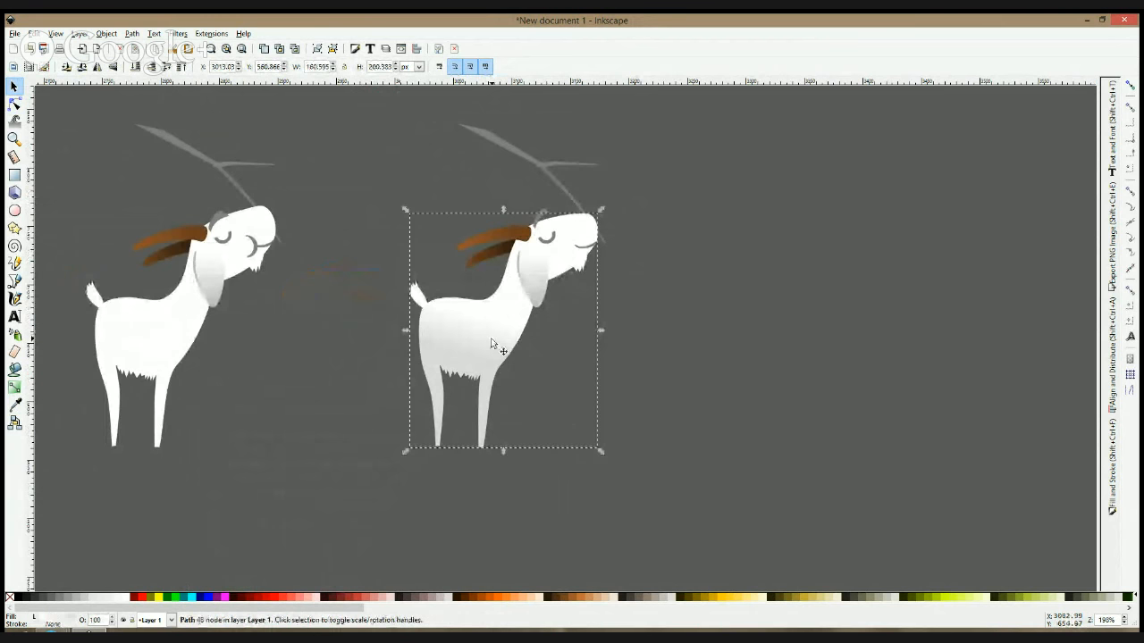
left_click(14, 386)
left_click_drag(467, 355, 475, 357)
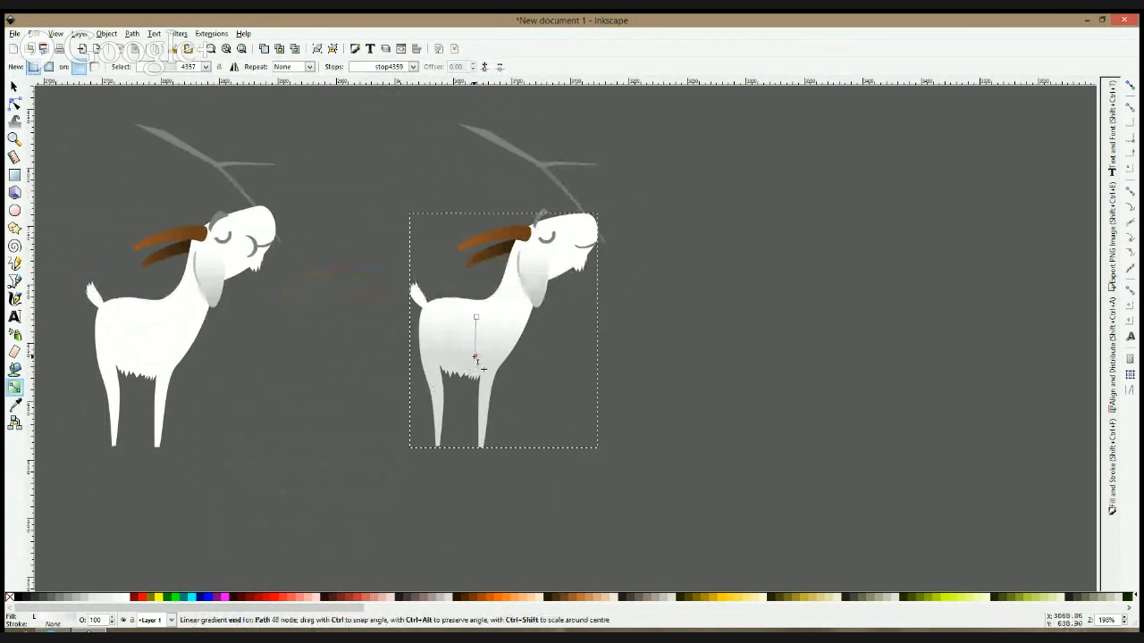
key("d")
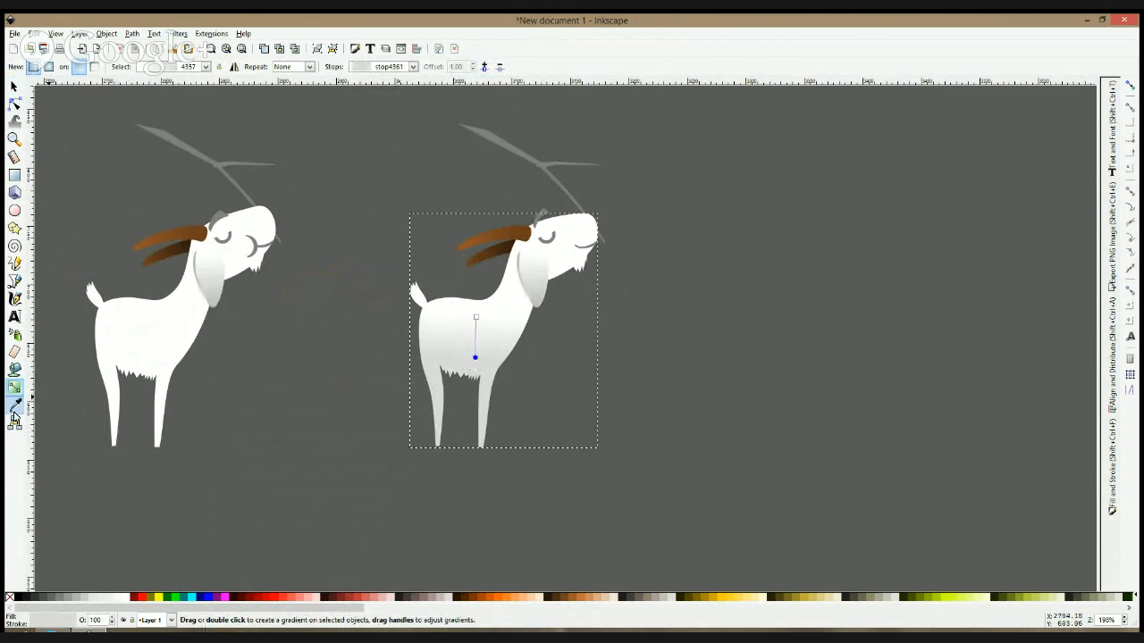
left_click(201, 265)
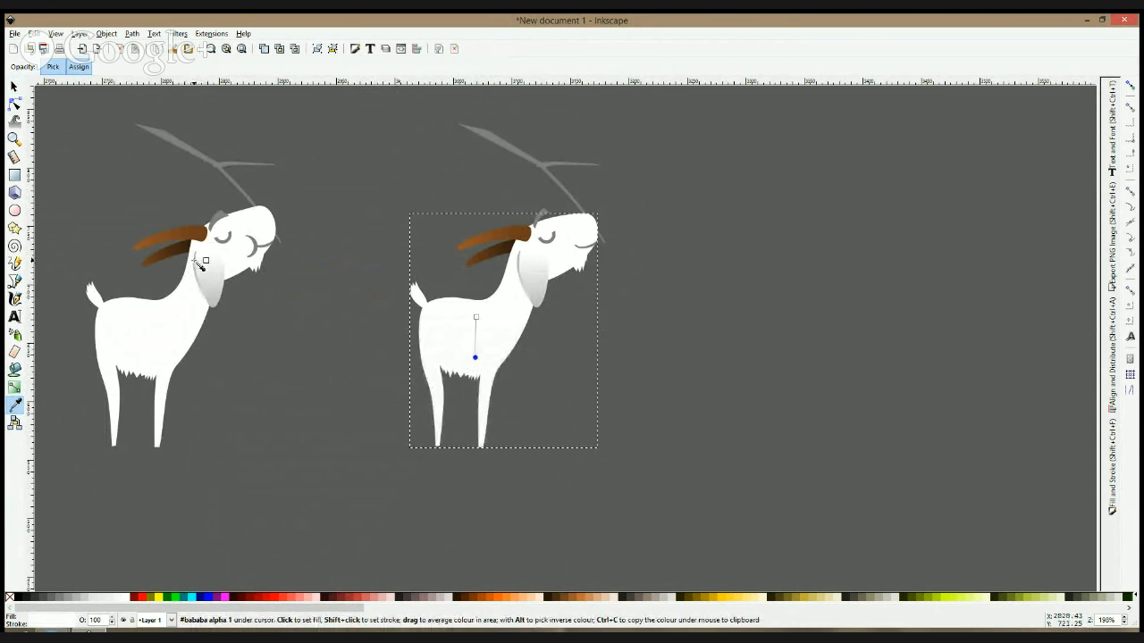
left_click(194, 260)
left_click_drag(475, 357, 474, 426)
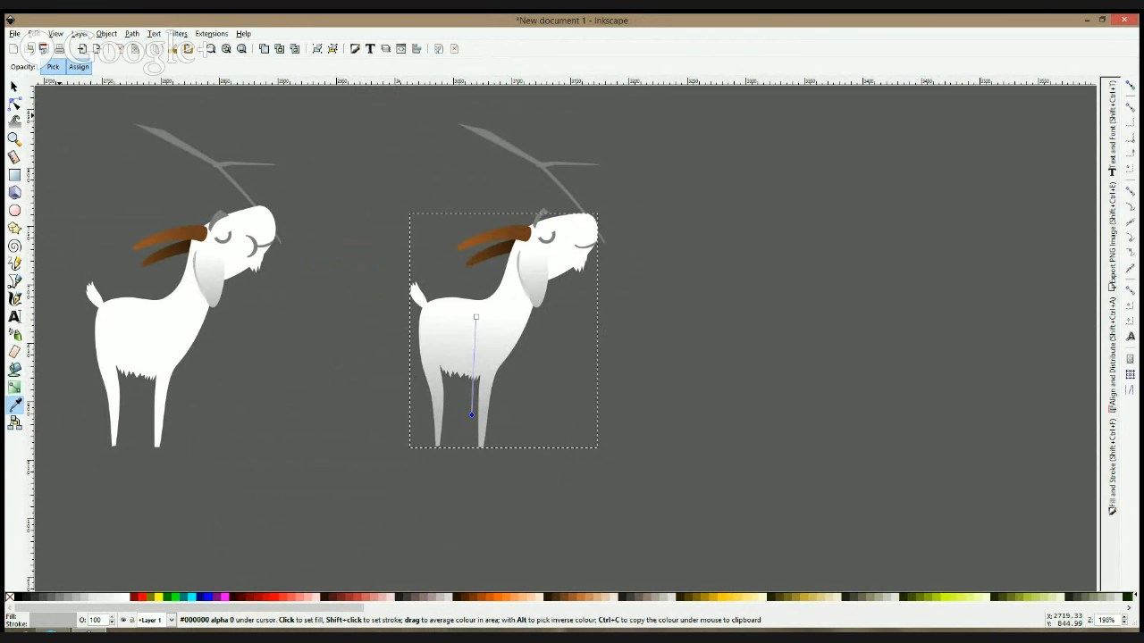
- Adjust the ear's linear gradient so its end sits just below the ear tip
left_click(14, 281)
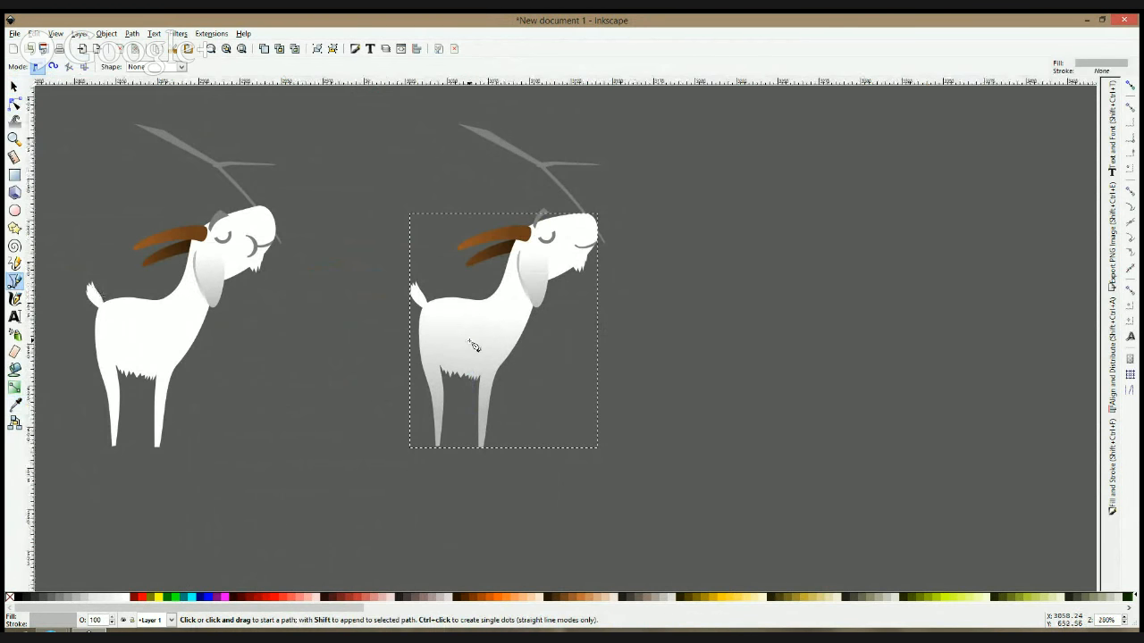
scroll(470, 335, "up", 2)
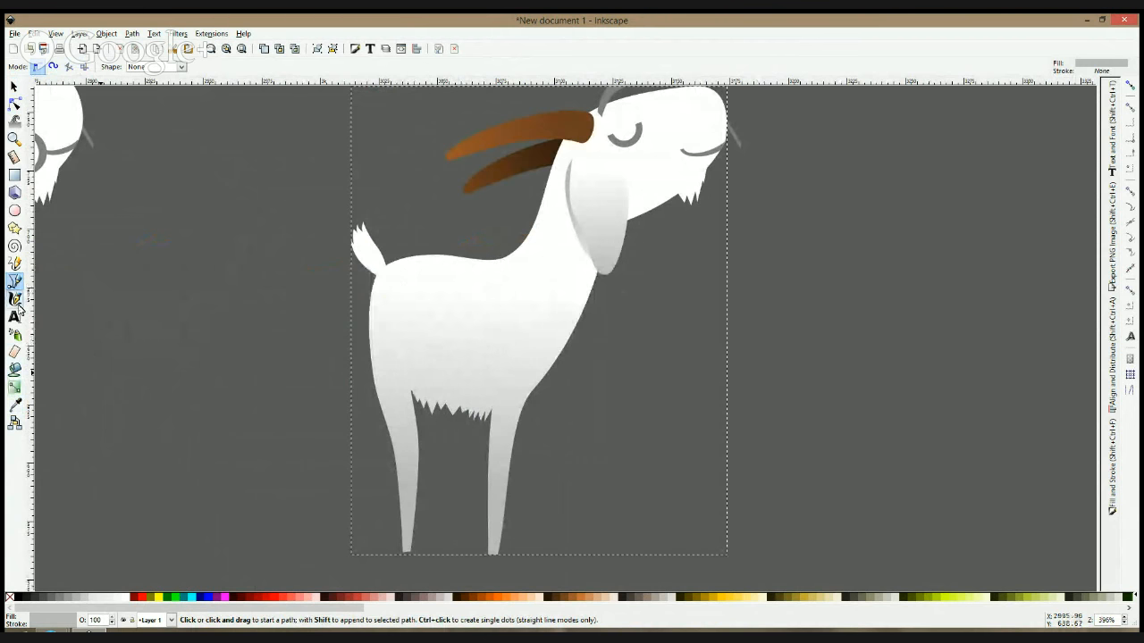
left_click(14, 387)
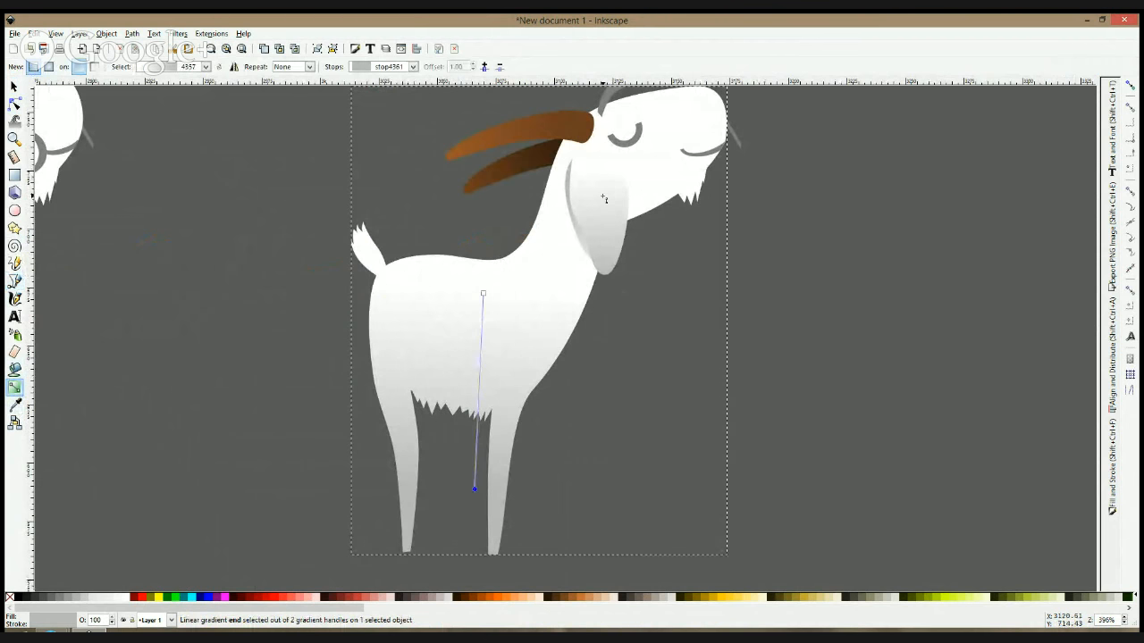
left_click(604, 225)
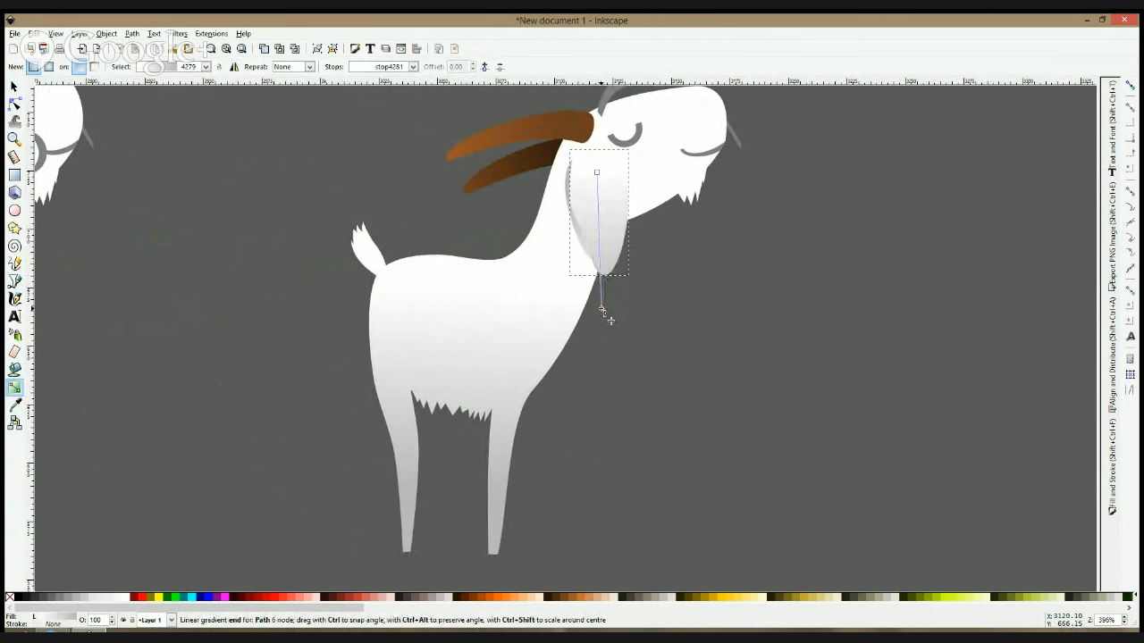
left_click_drag(604, 304, 605, 298)
left_click(15, 87)
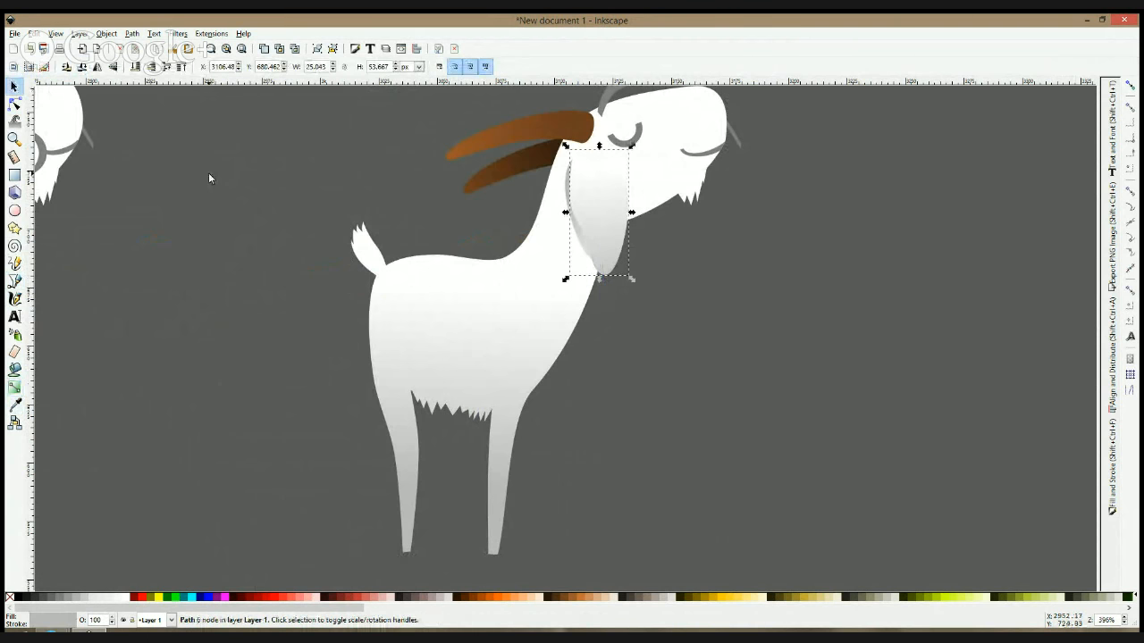
left_click(210, 170)
- Shift the branch behind the goat's head slightly down and to the left
left_click_drag(721, 184, 640, 349)
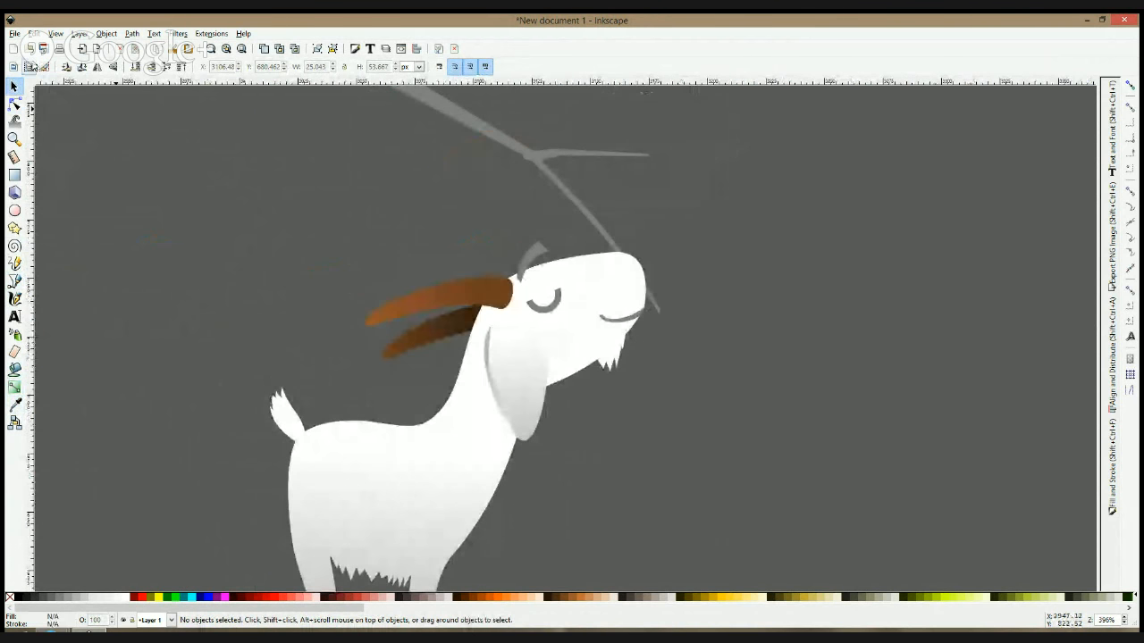
left_click(496, 142)
left_click_drag(497, 145, 489, 154)
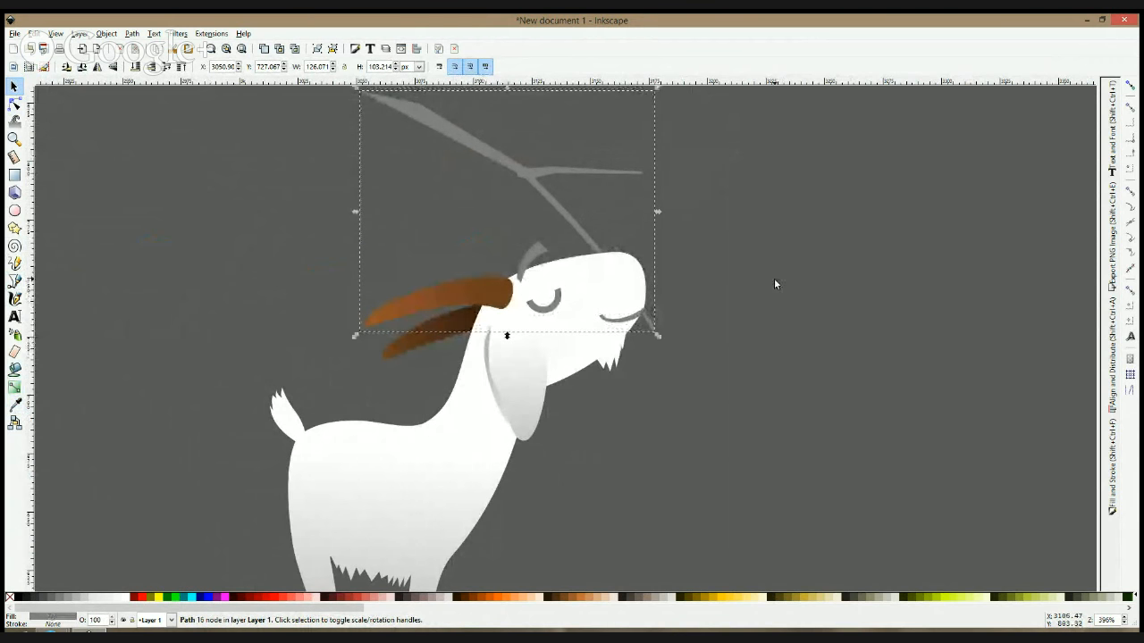
- Draw a triangle over the branch tip protruding below the muzzle and subtract it from the branch
left_click(15, 281)
left_click(657, 295)
left_click(624, 325)
left_click(660, 355)
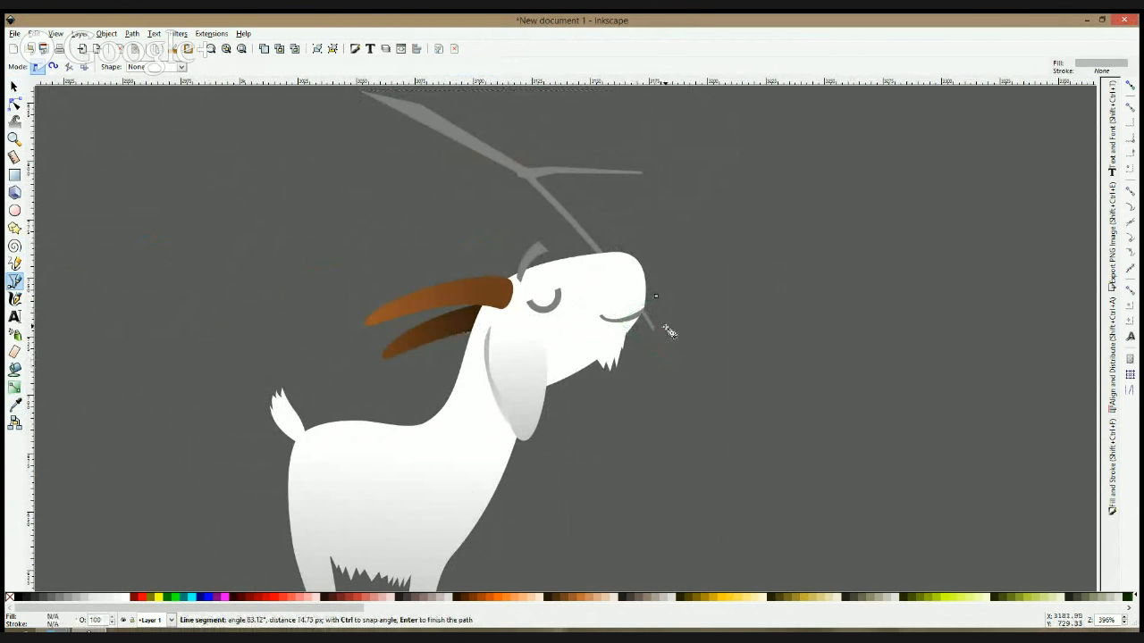
left_click(658, 298)
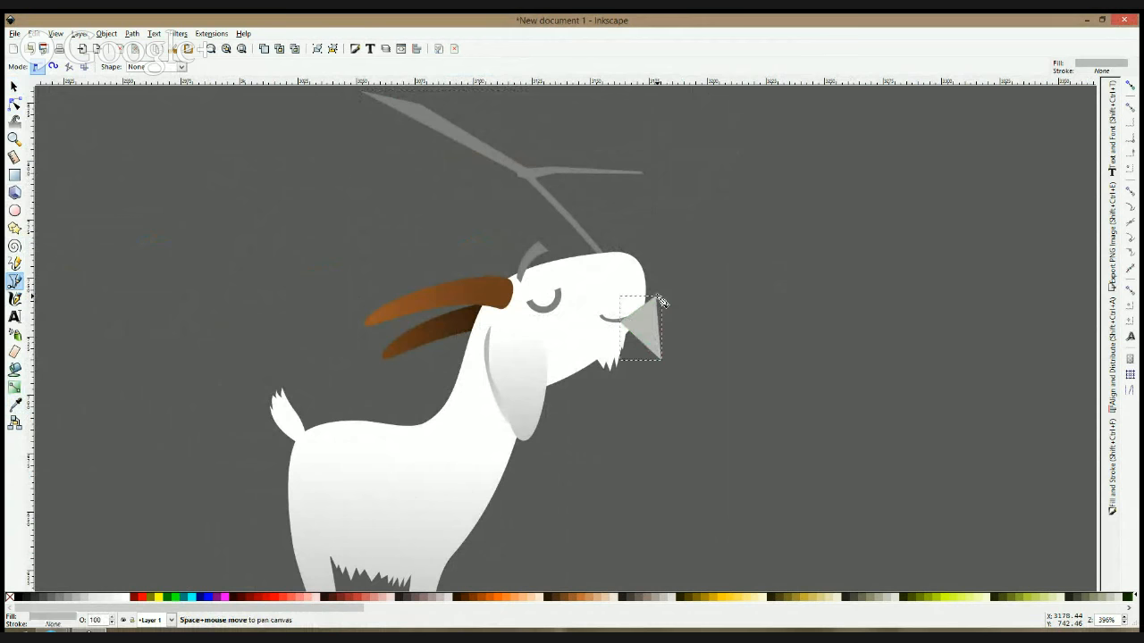
key("space")
left_click(552, 194, "shift")
key("ctrl+minus")
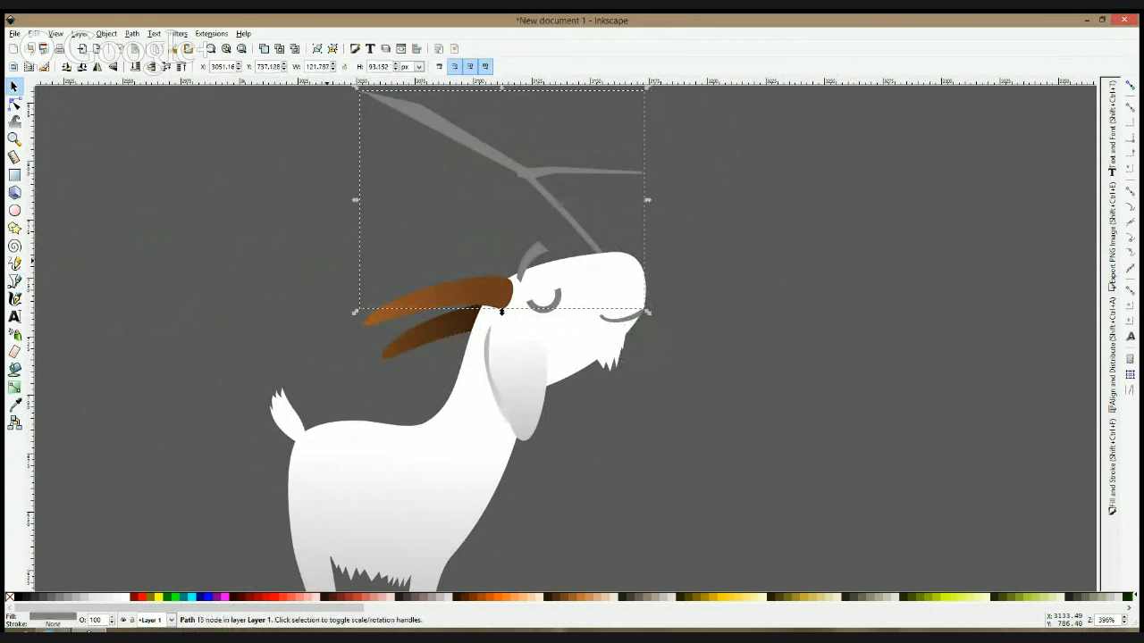
- Draw a thin grey strand hanging from the goat's mouth and bend its sides into an outward curve
left_click(14, 281)
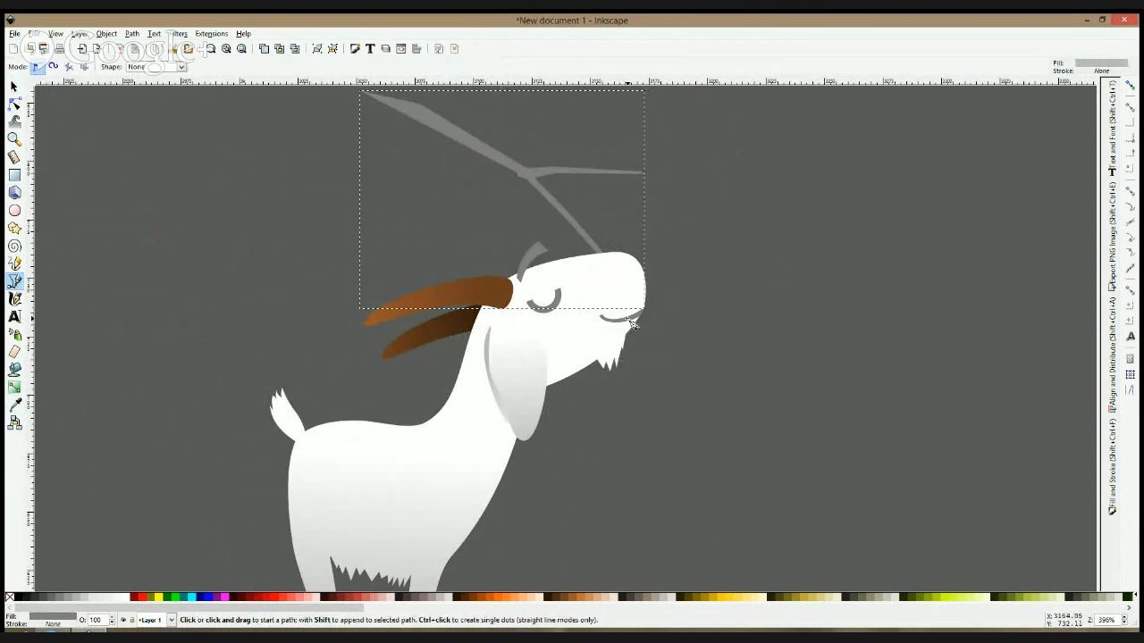
left_click(628, 318)
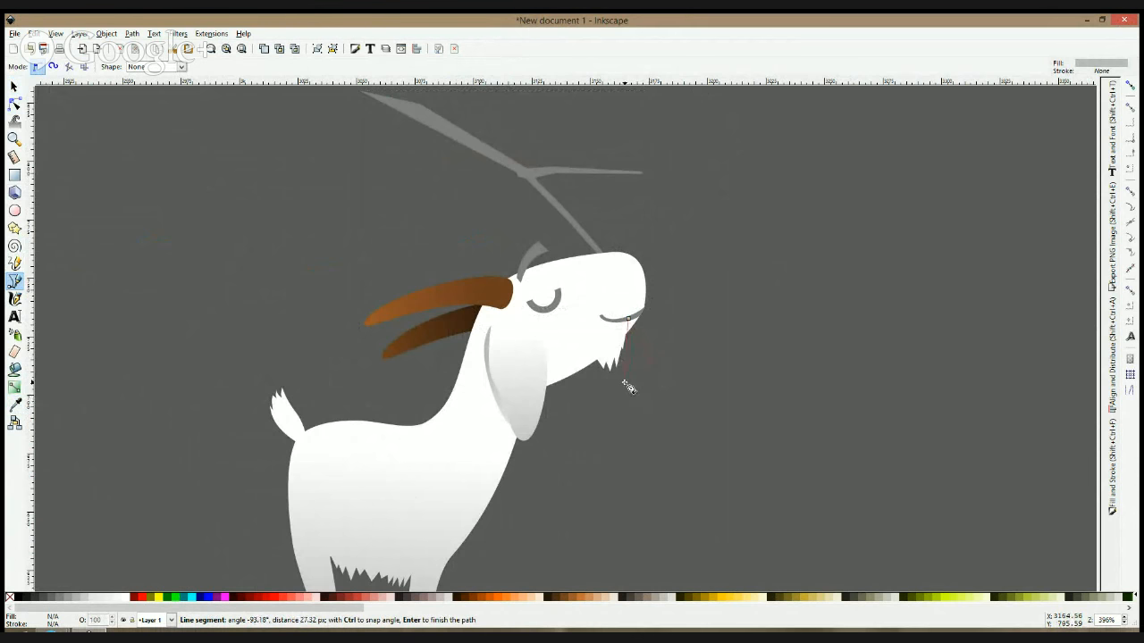
left_click(627, 387)
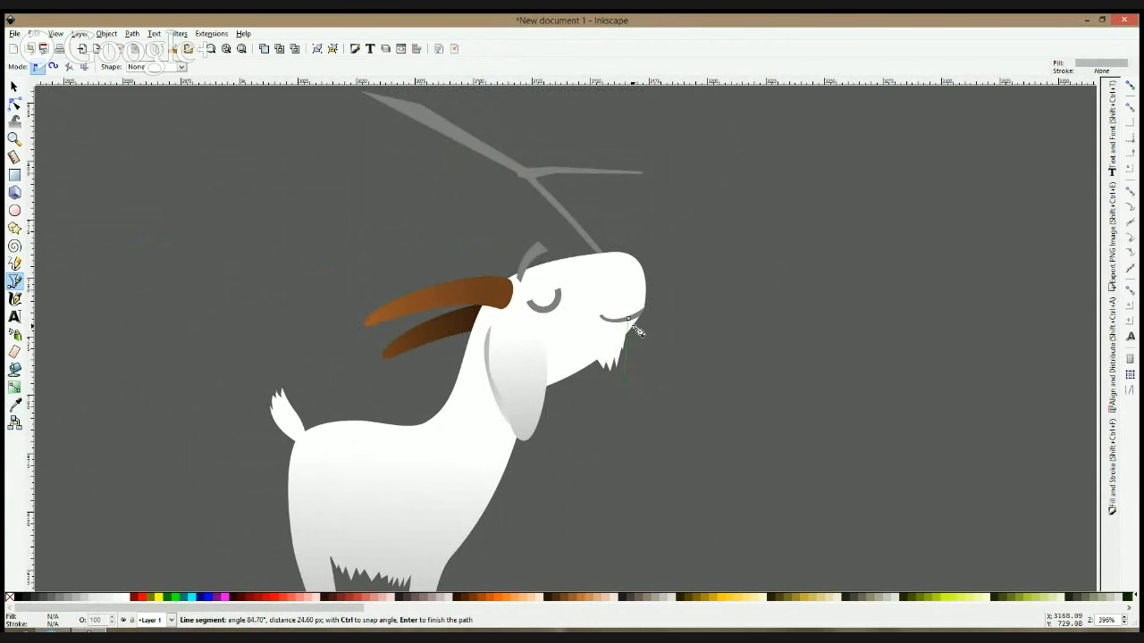
left_click(631, 319)
left_click(15, 104)
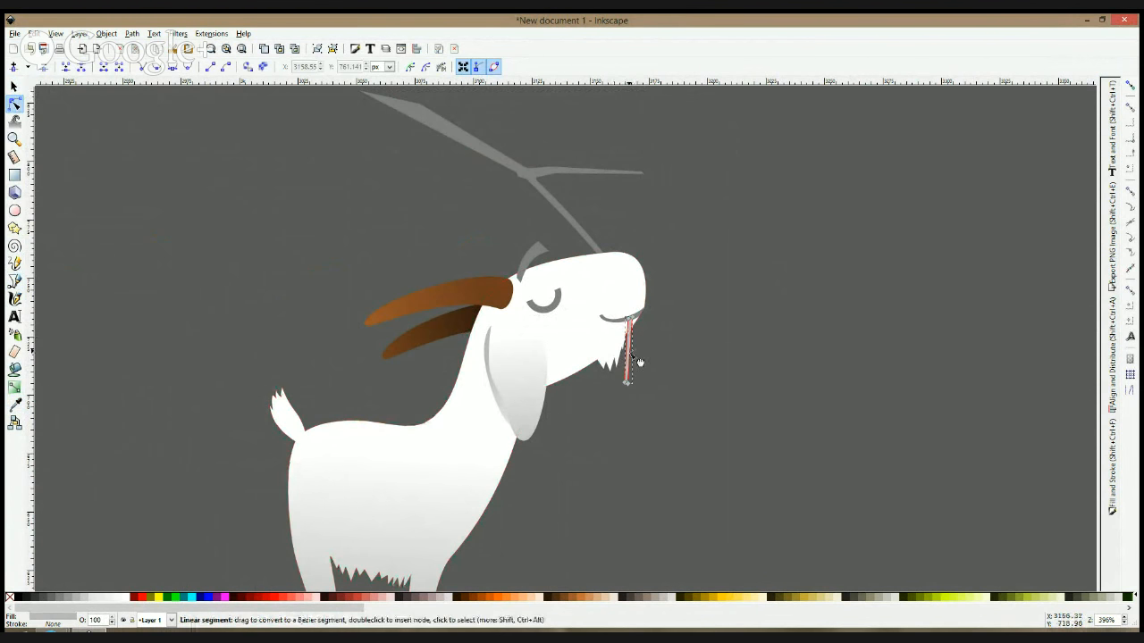
left_click_drag(637, 360, 644, 358)
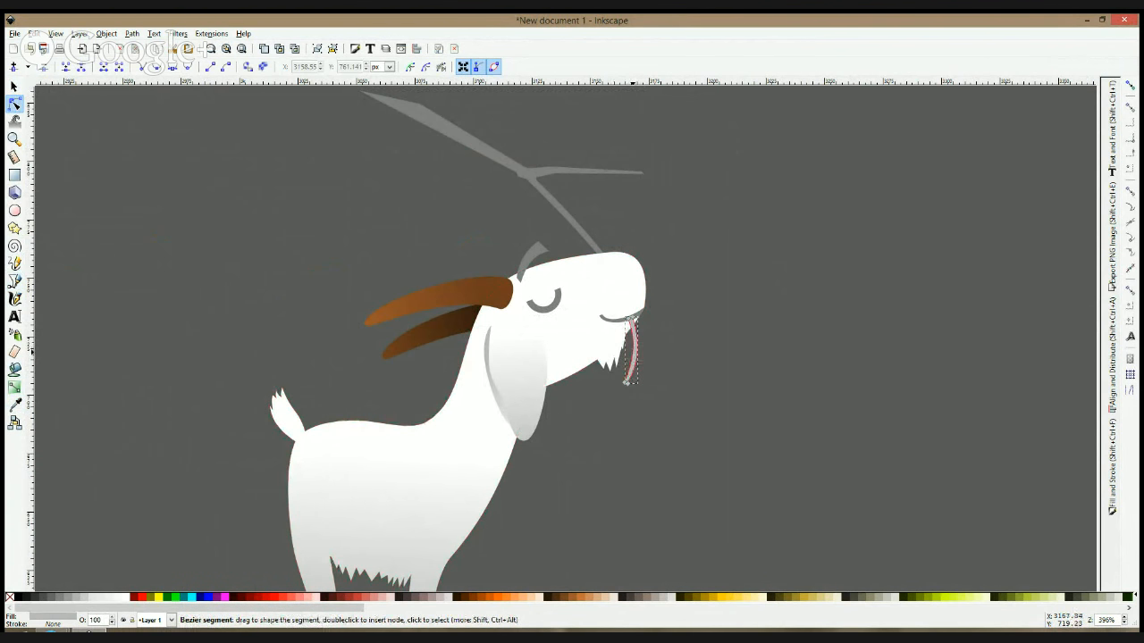
left_click(654, 370)
- Draw a light grey circle about 33 px wide, duplicate it sideways and intersect the overlapping pair into a lens shape
left_click(15, 281)
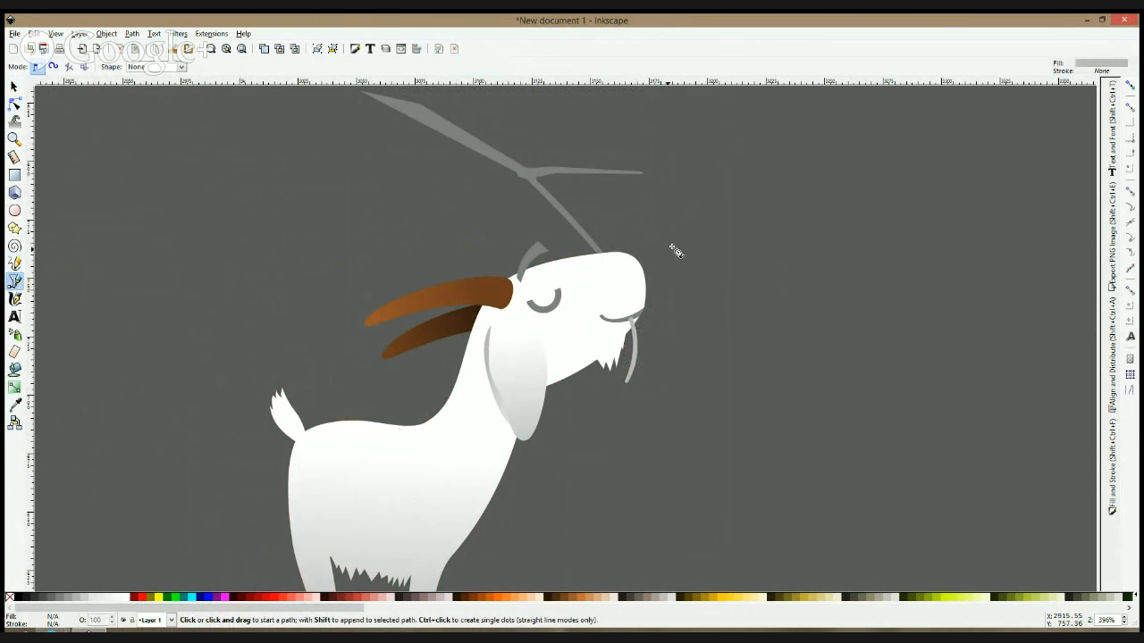
left_click(14, 212)
left_click_drag(263, 168, 370, 210)
key("s")
key("ctrl+d")
left_click(290, 189, "shift")
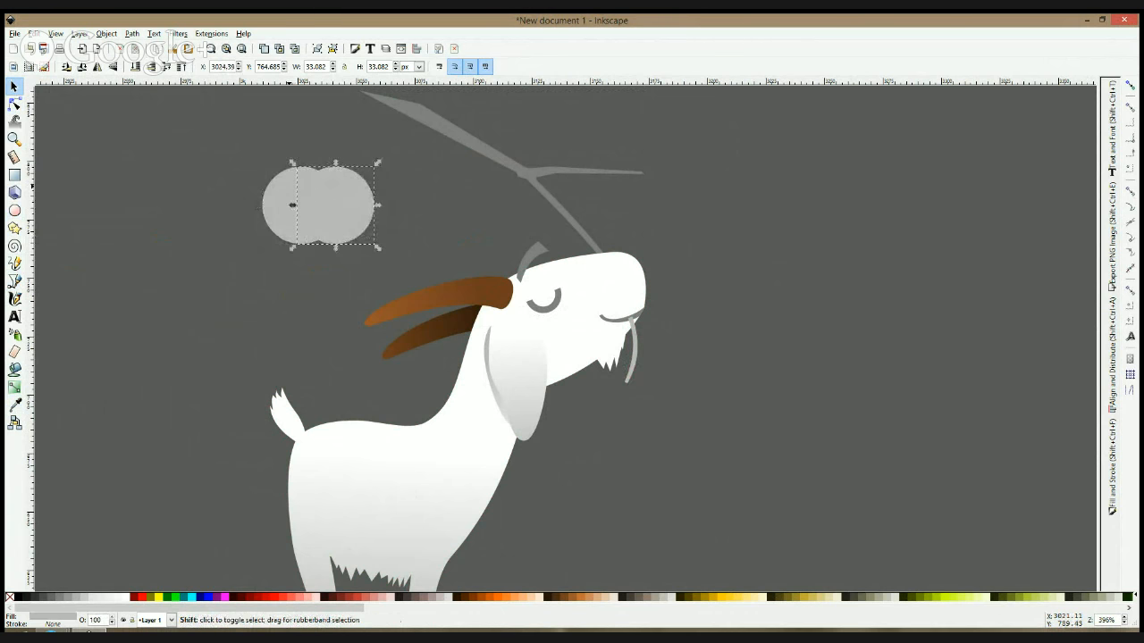
key("ctrl+asterisk")
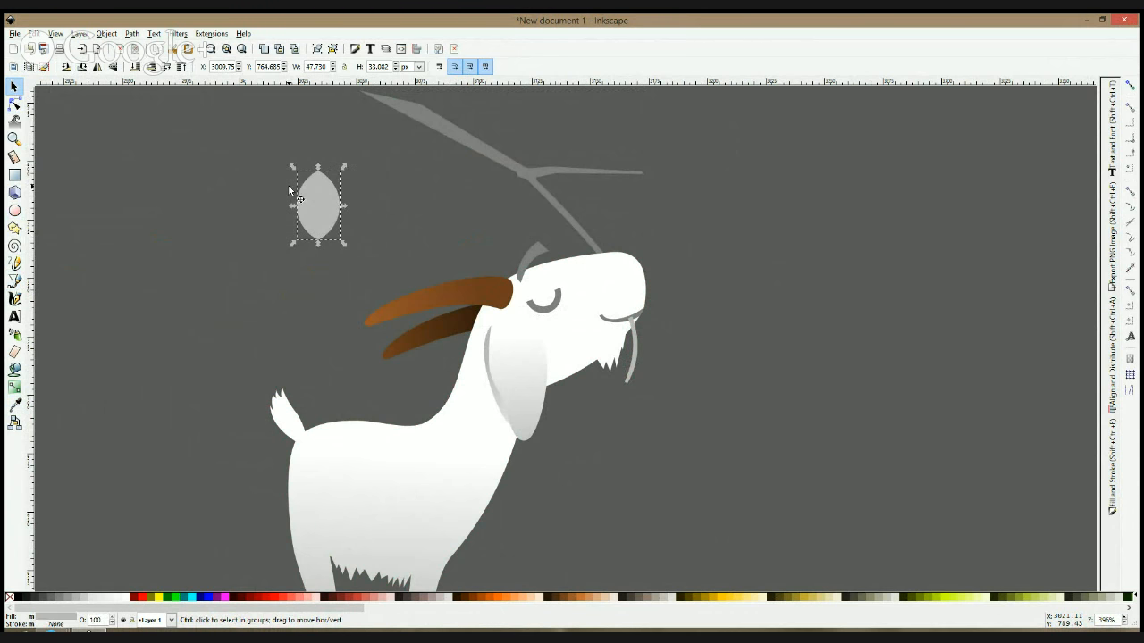
- Move the side nodes of the lens shape slightly down to form a leaf with a wider base
left_click(14, 104)
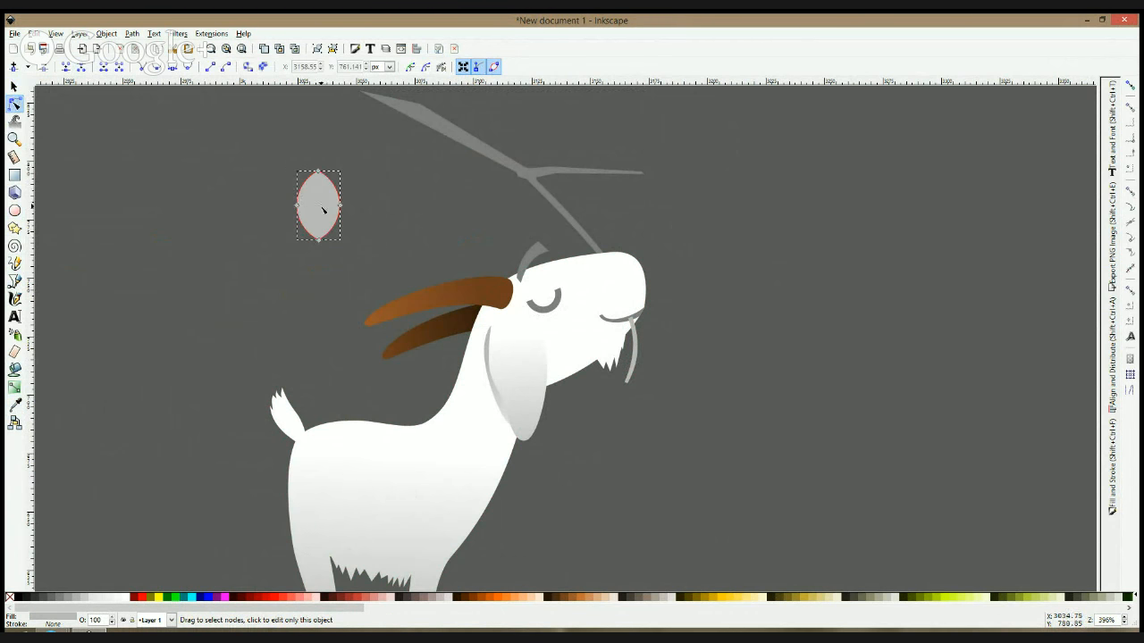
left_click_drag(285, 194, 340, 216)
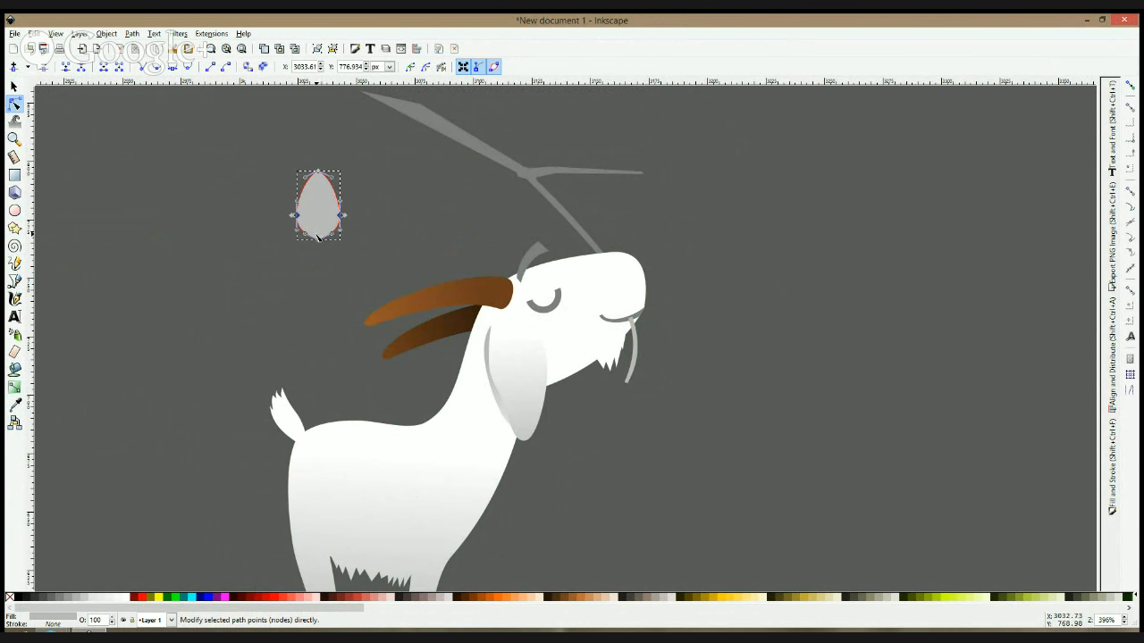
left_click(290, 274)
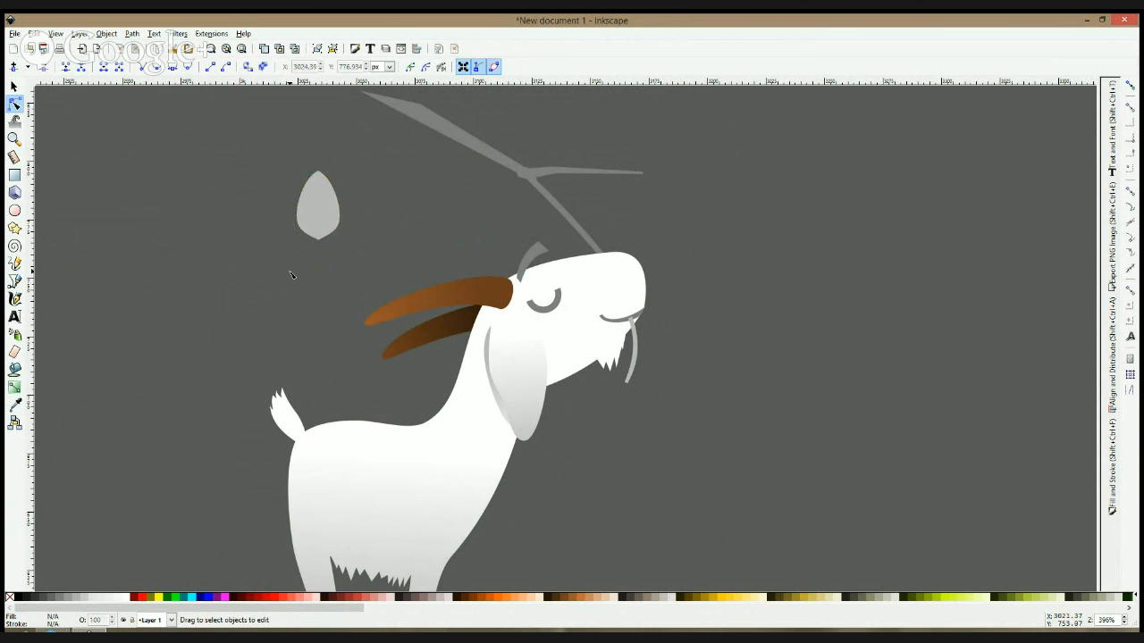
- Shrink and rotate the leaf at the end of the strand below the mouth, and fan out copies into a three-leaf cluster
key("s")
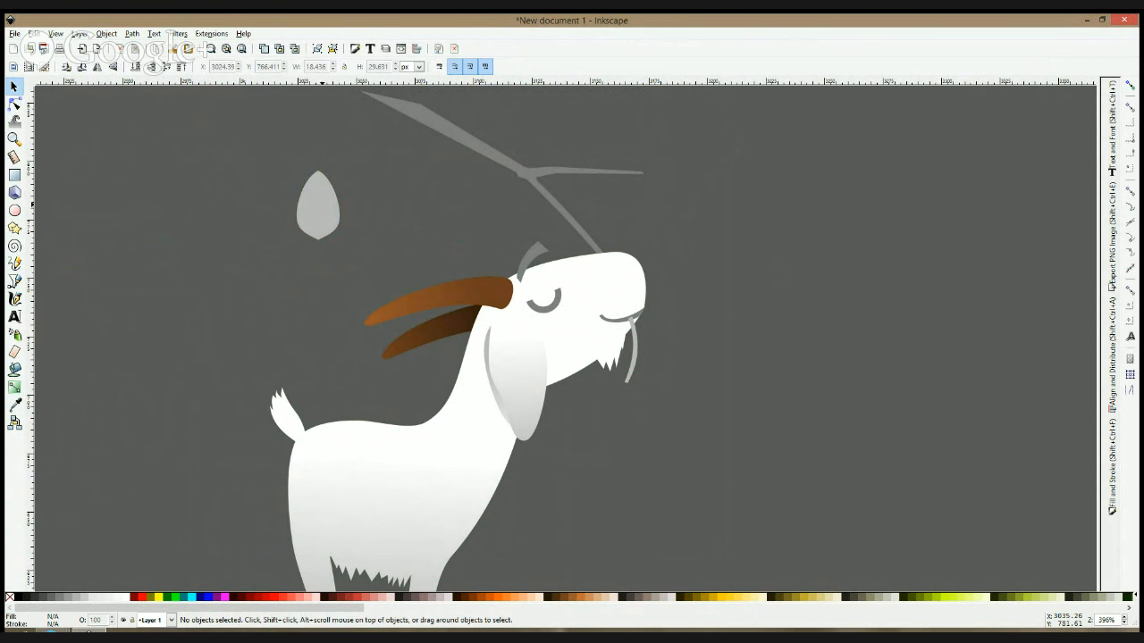
left_click(323, 207)
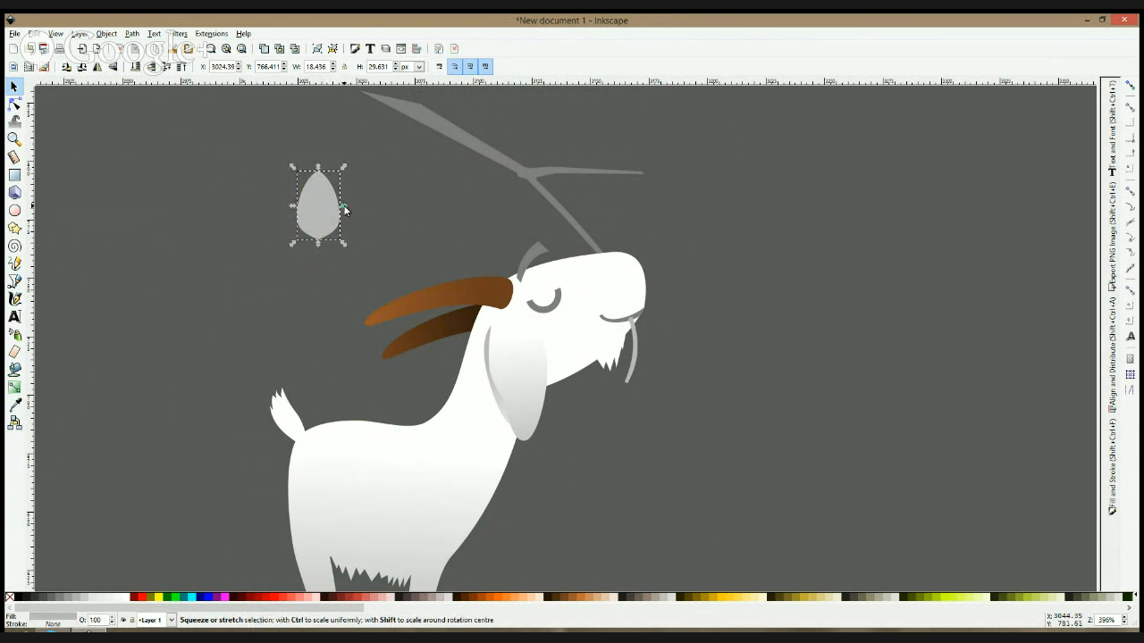
left_click_drag(345, 205, 634, 393)
left_click(316, 181)
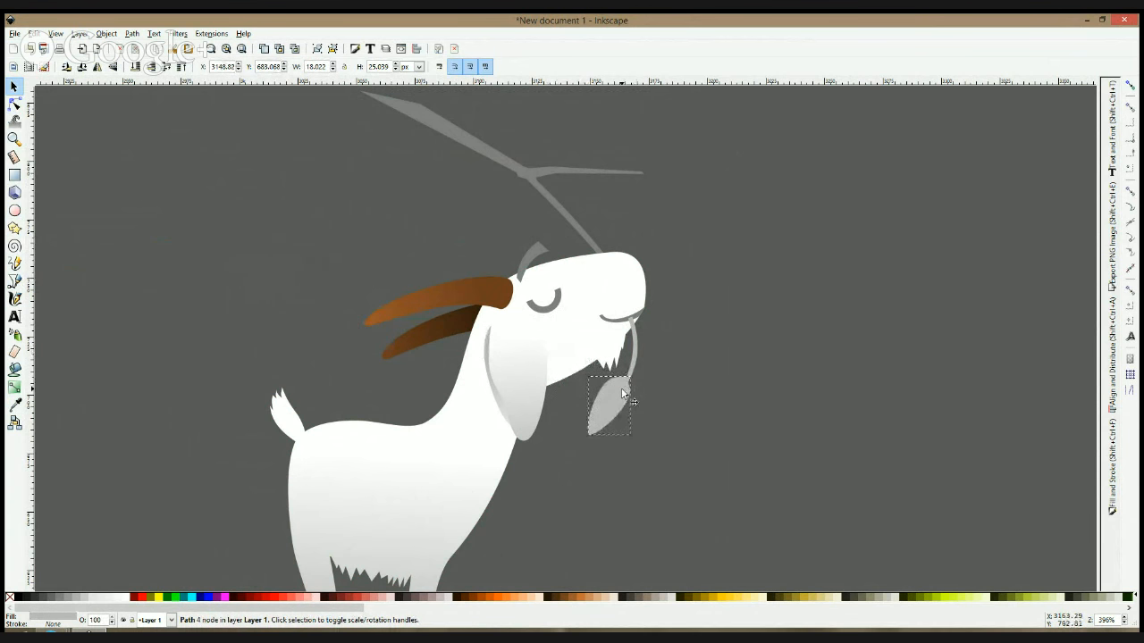
left_click_drag(582, 444, 597, 420)
left_click_drag(632, 371, 618, 409)
left_click(669, 374)
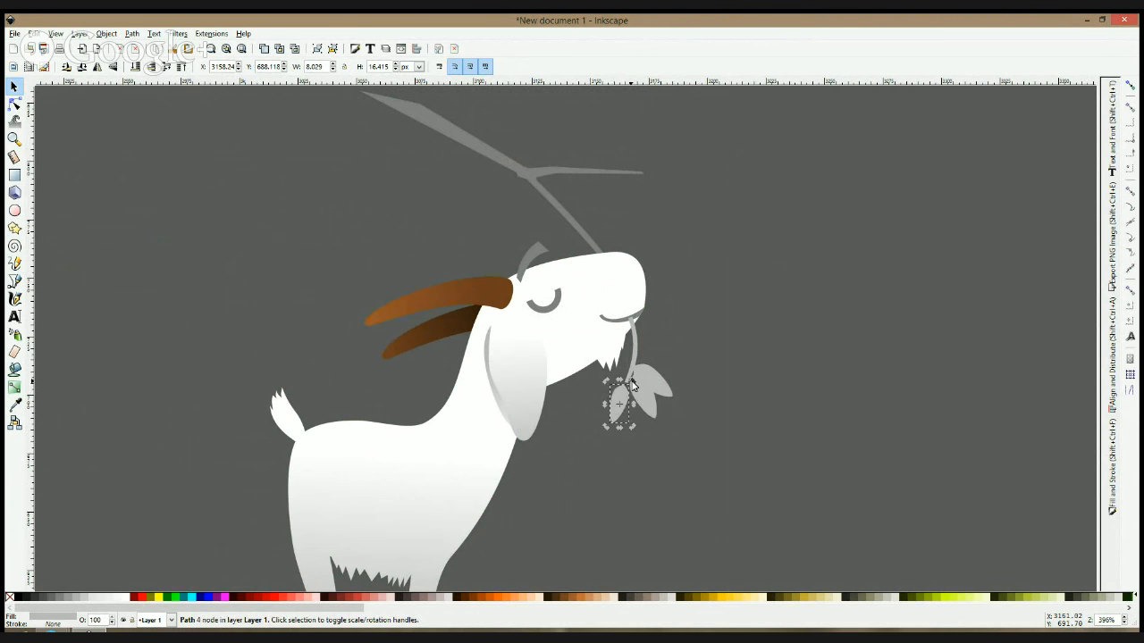
- Duplicate the leaves from the mouth strand and arrange four rotated copies around the tip of the branch's horizontal twig
key("ctrl")
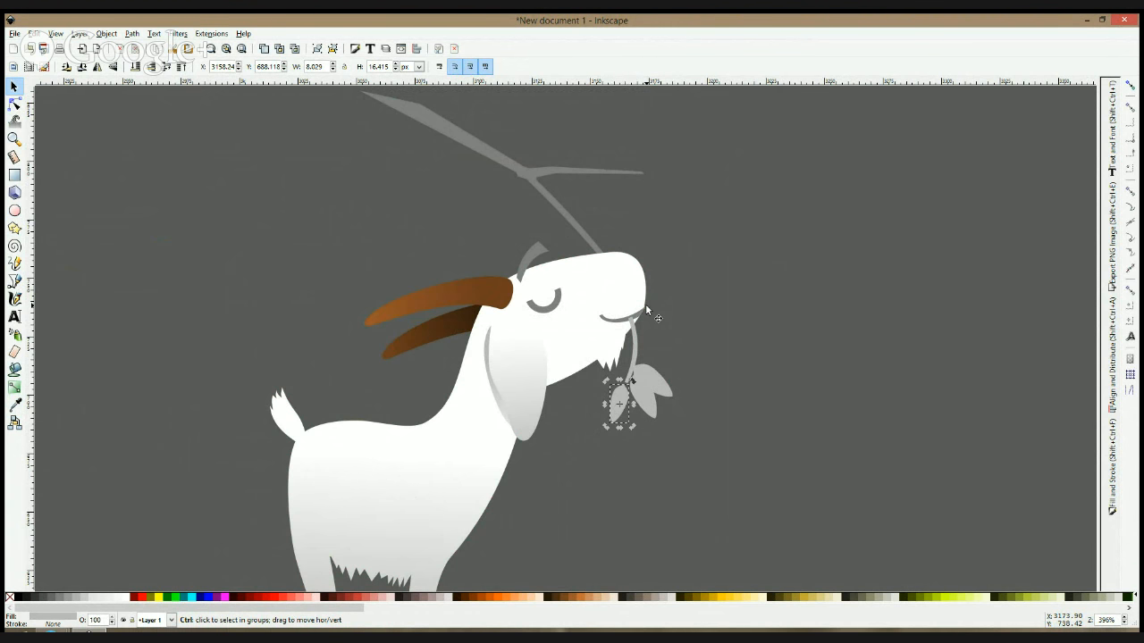
left_click(632, 380, "ctrl")
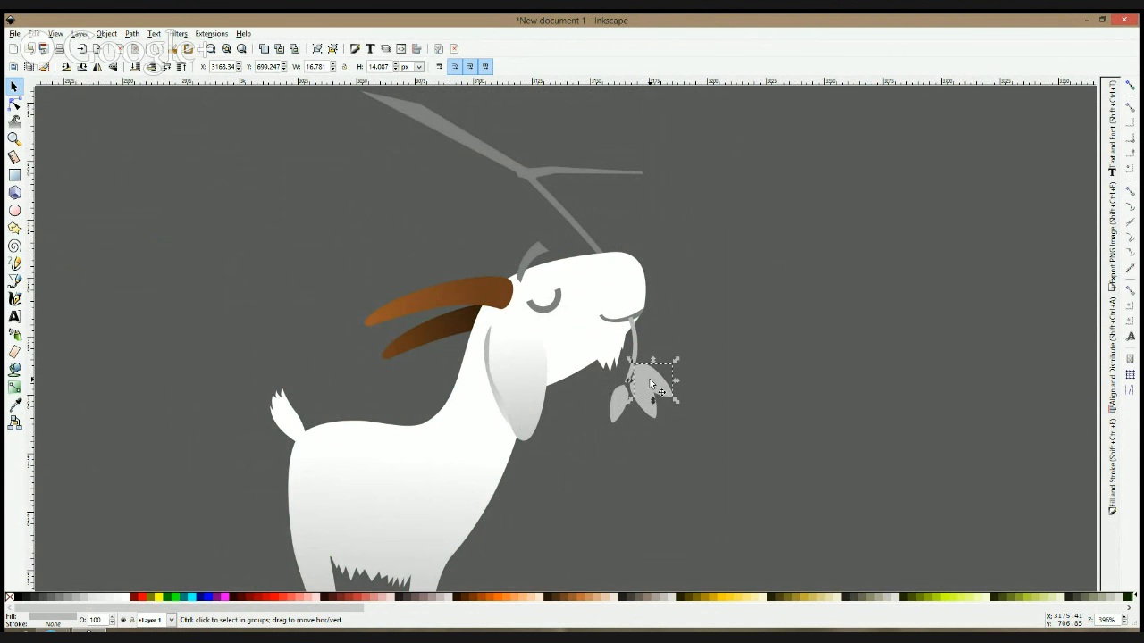
key("ctrl+d")
left_click_drag(659, 374, 649, 148)
left_click(650, 201)
left_click_drag(646, 194, 697, 166)
left_click(657, 143)
left_click(651, 148)
key("ctrl+d")
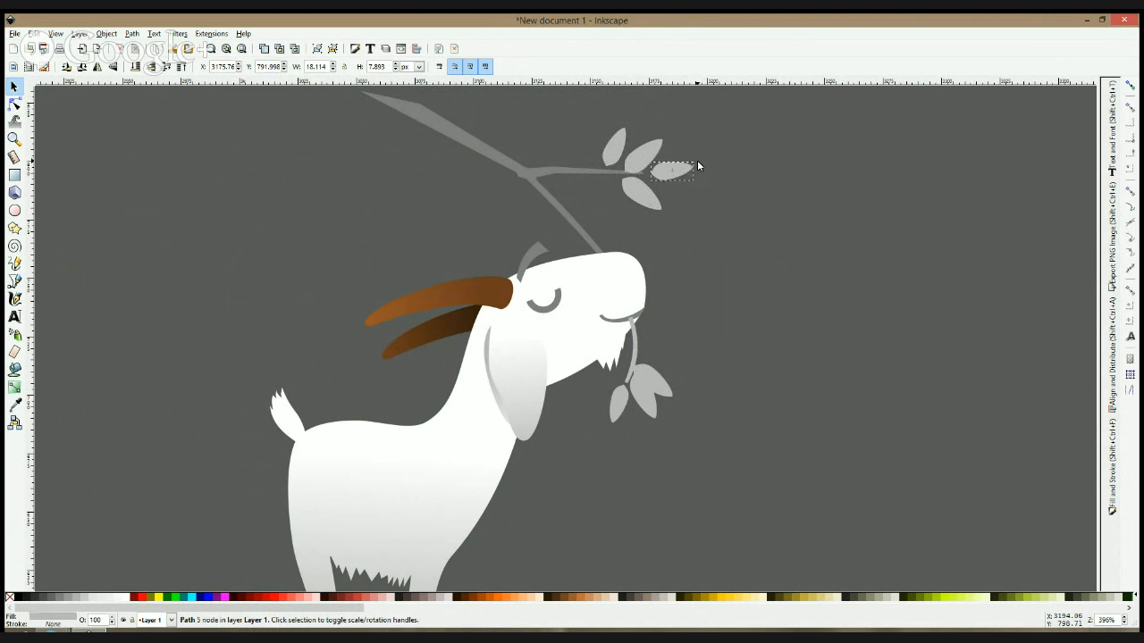
- Add a fifth leaf below the horizontal twig by flipping and rotating a copy of the leaf above it
left_click(700, 174)
scroll(688, 183, "down", 2)
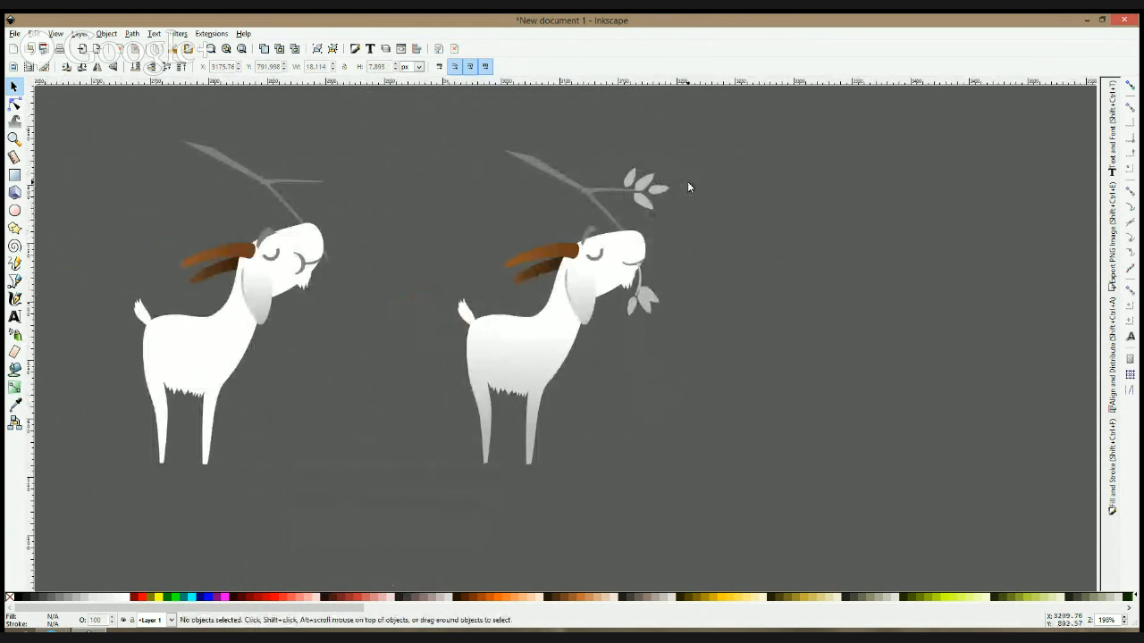
scroll(645, 183, "up", 2)
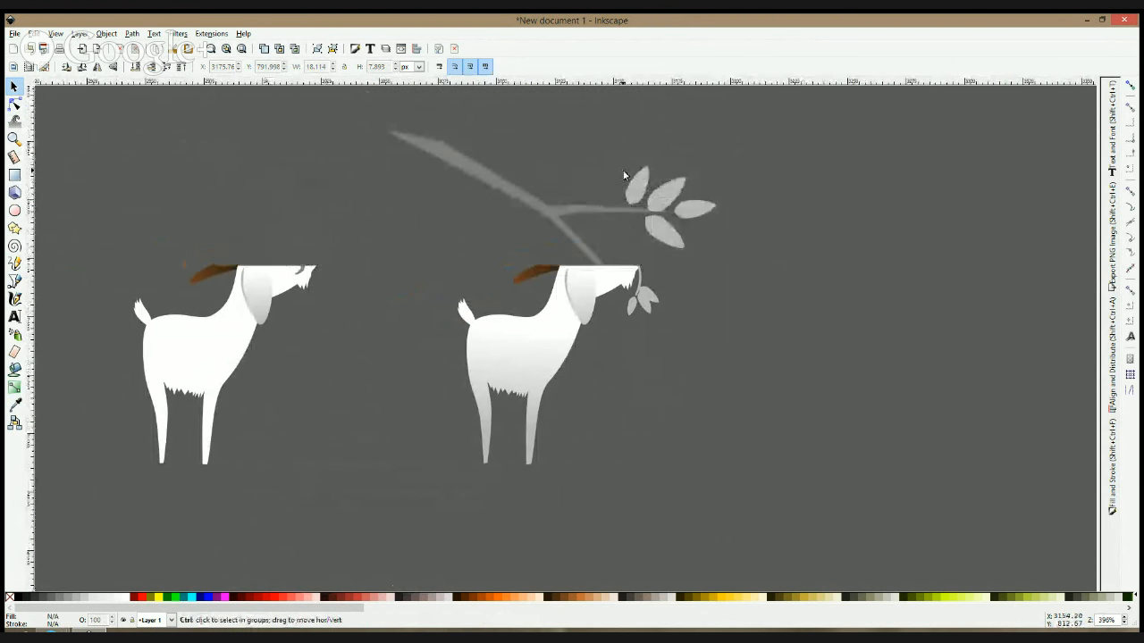
left_click(645, 183, "ctrl")
left_click(645, 183)
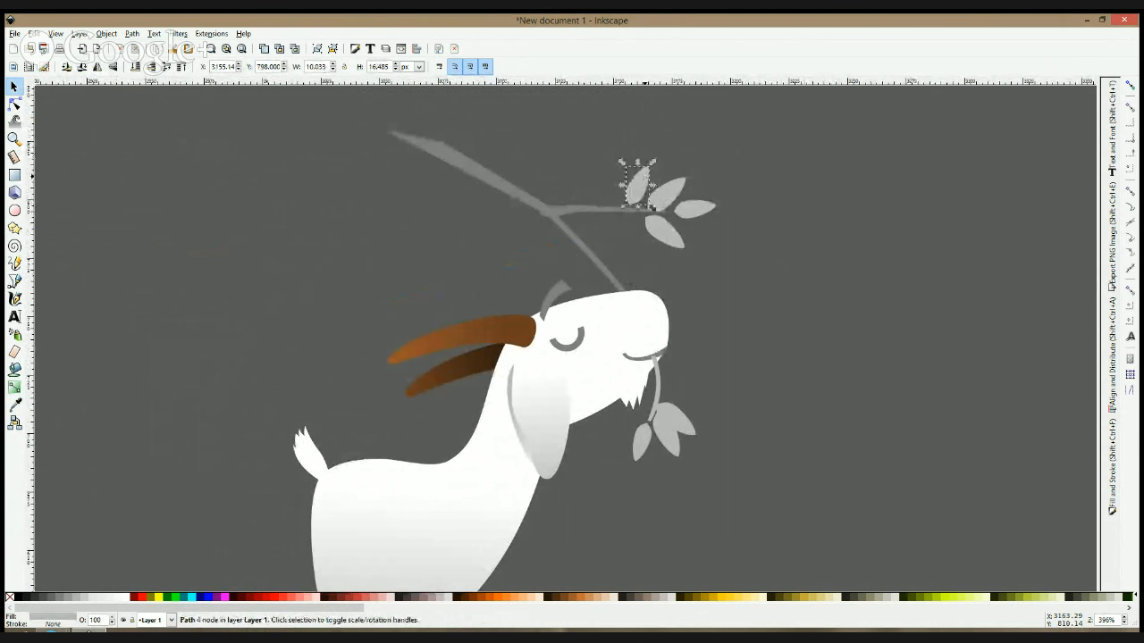
left_click_drag(622, 162, 636, 247)
left_click_drag(644, 185, 608, 264)
left_click(628, 235)
left_click(632, 223)
left_click(635, 227)
left_click(618, 254)
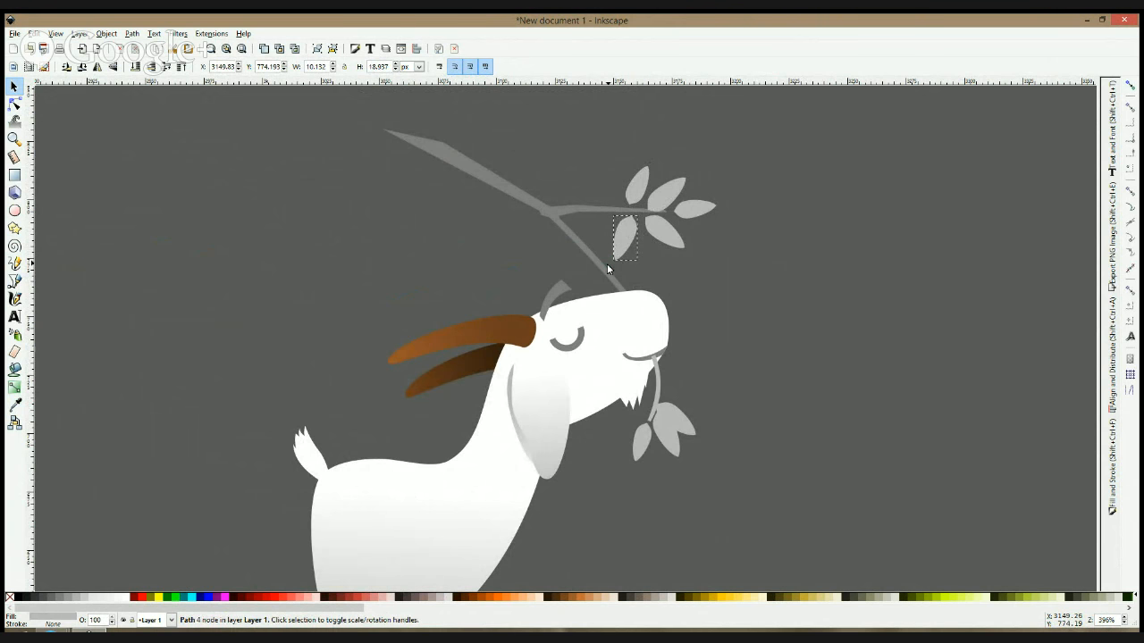
- Extend the thick end of the branch outward and bend its edges into a gentle arch
left_click(413, 238)
left_click(14, 104)
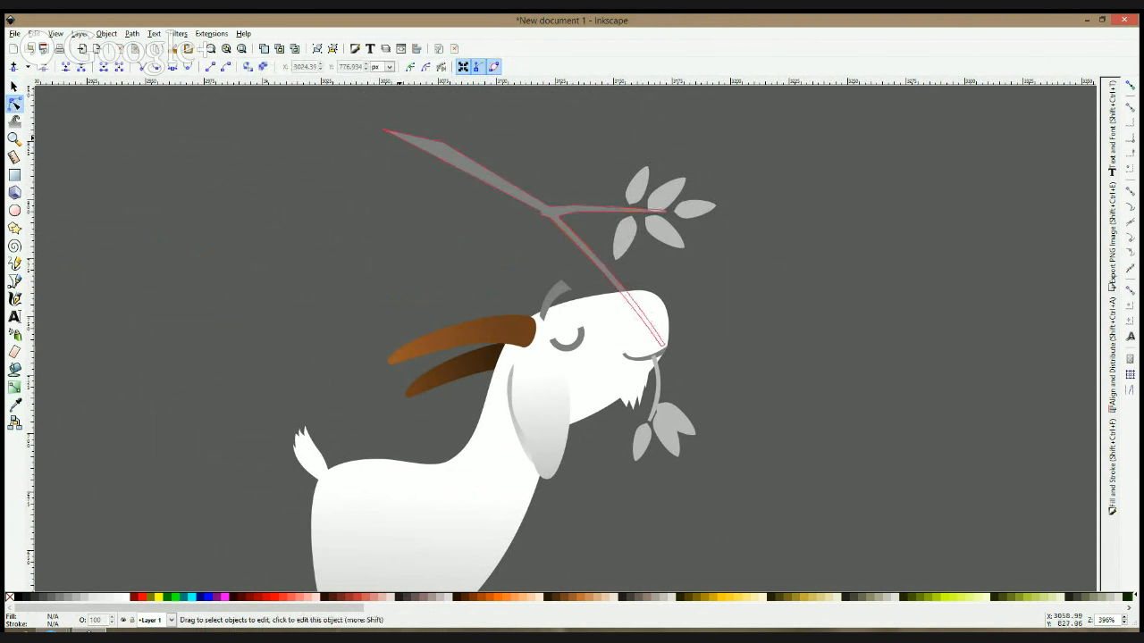
left_click(394, 134)
left_click_drag(382, 129, 367, 134)
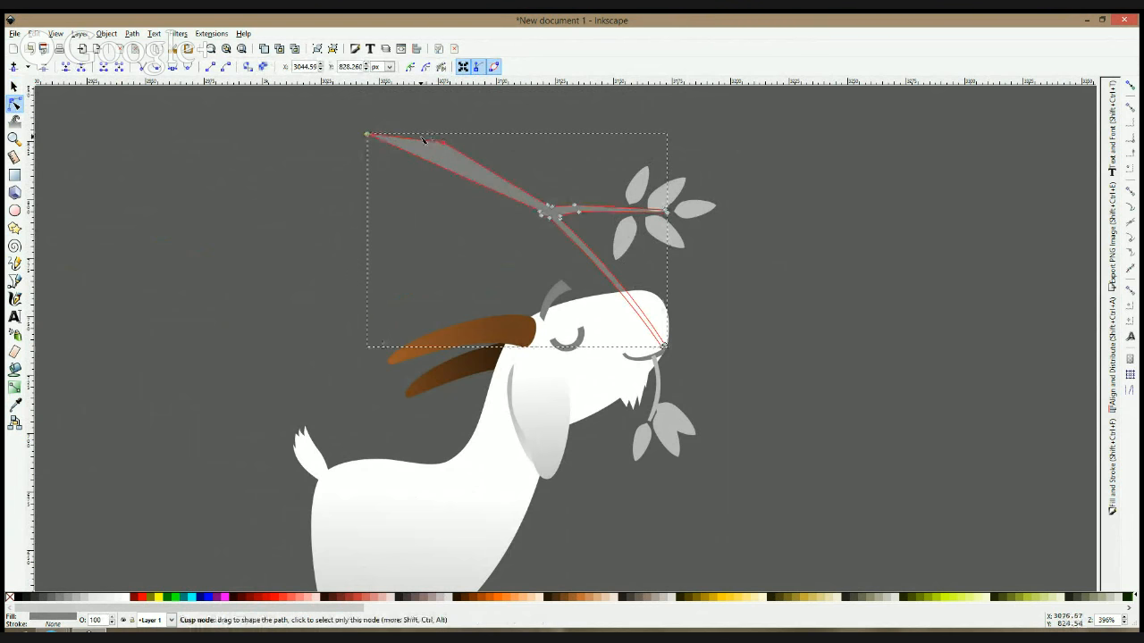
left_click_drag(480, 167, 486, 165)
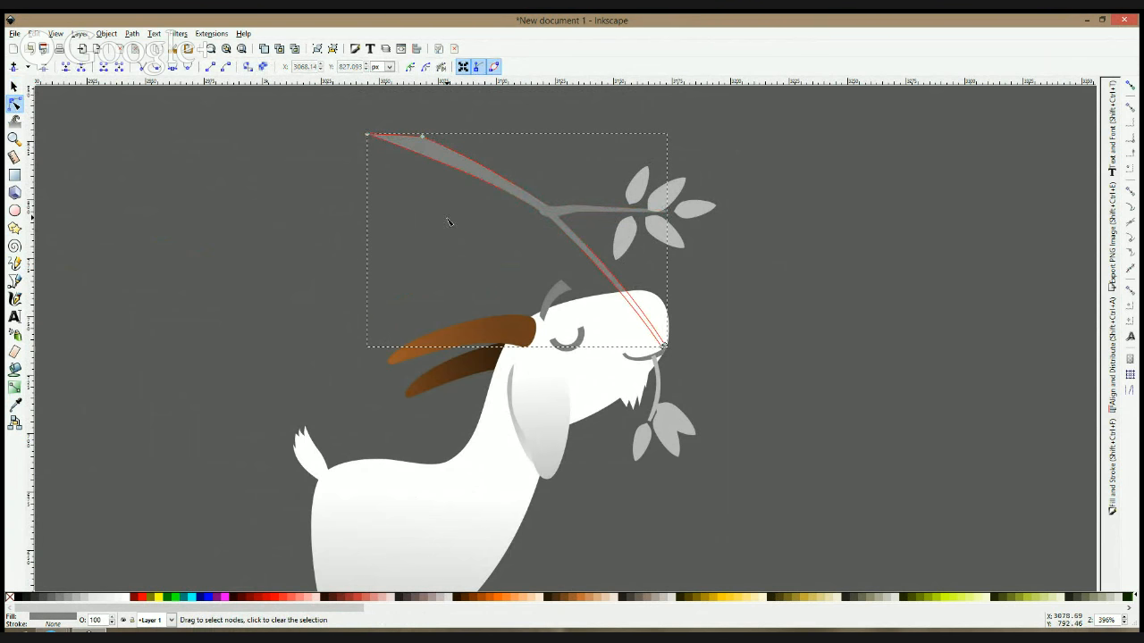
left_click(447, 228)
- Fill the branch and the strand hanging from the mouth with greyish brown #917C6F
scroll(447, 228, "down", 2, "ctrl")
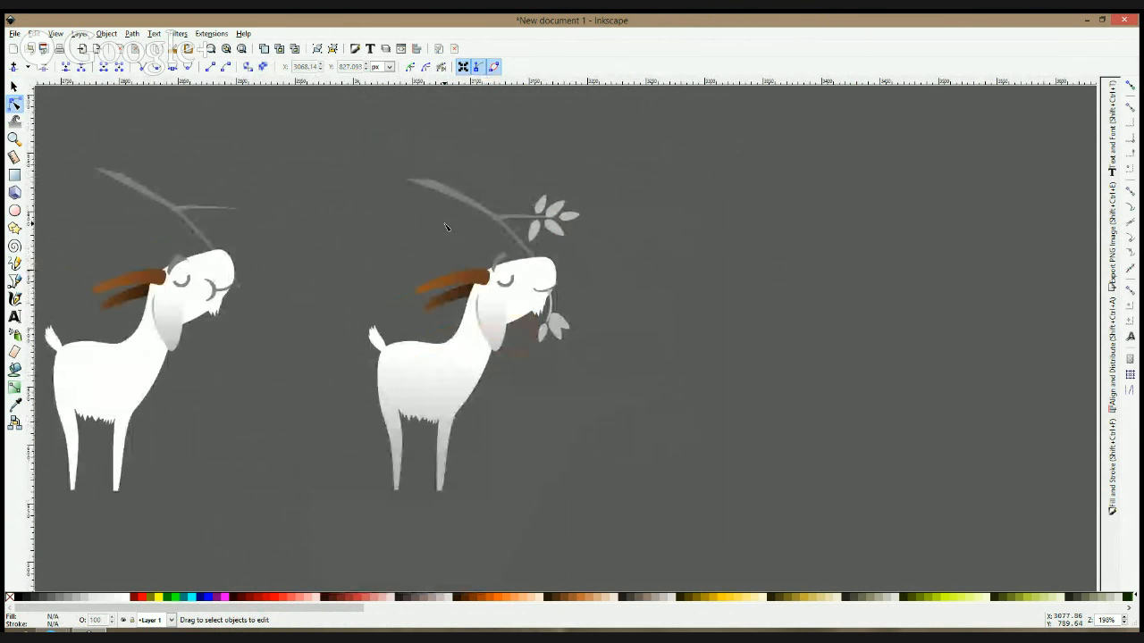
left_click(551, 307)
key("s")
left_click(515, 215, "shift")
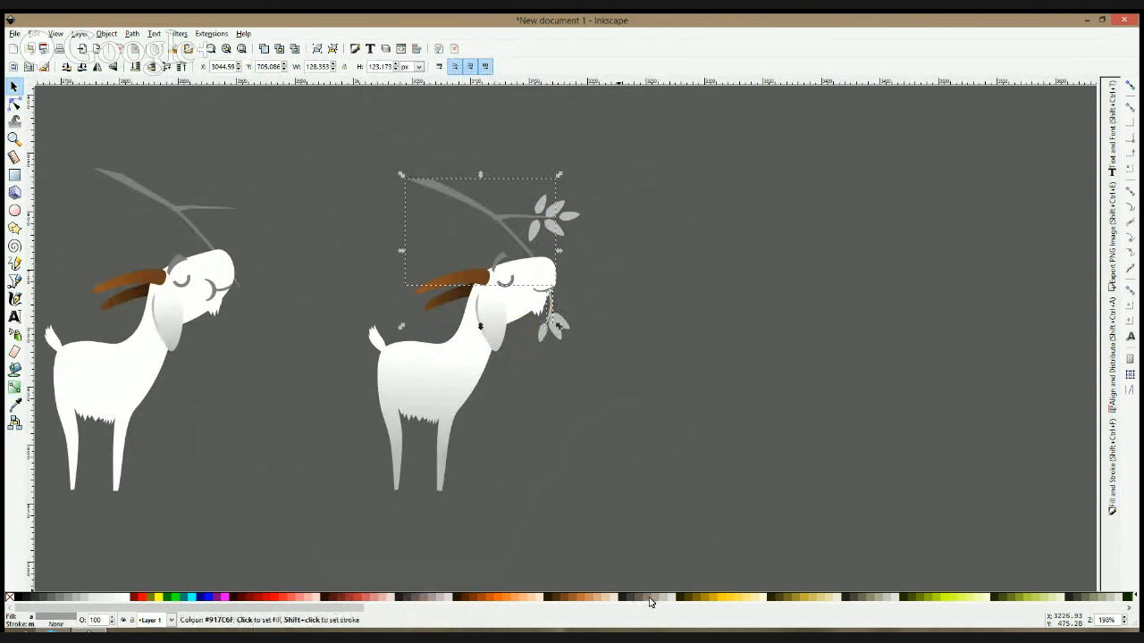
left_click(627, 219)
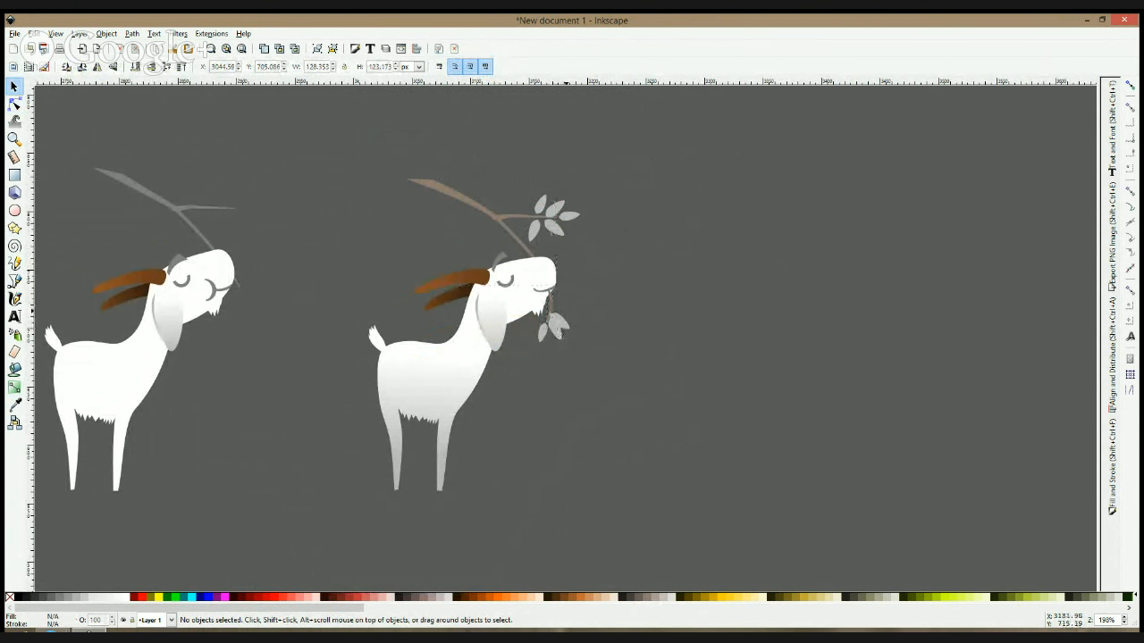
- Fill all eight leaves on the branch and the mouth strand with flat olive green 597817ff
left_click(555, 329)
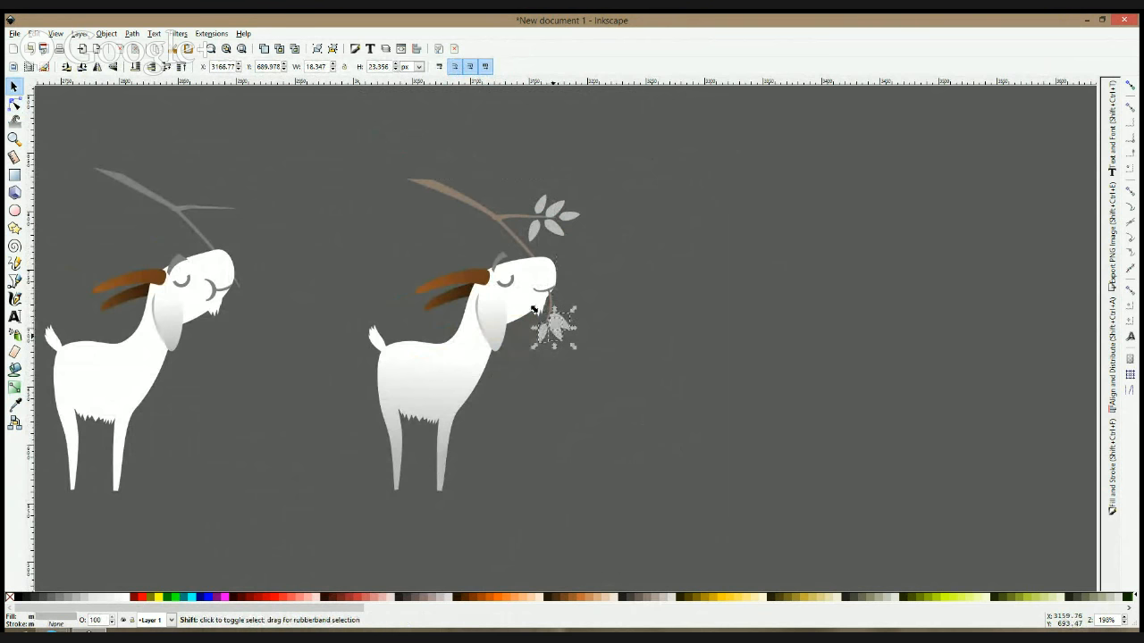
left_click(561, 215, "shift")
left_click(541, 205, "shift")
left_click(534, 230, "shift")
left_click(553, 229, "shift")
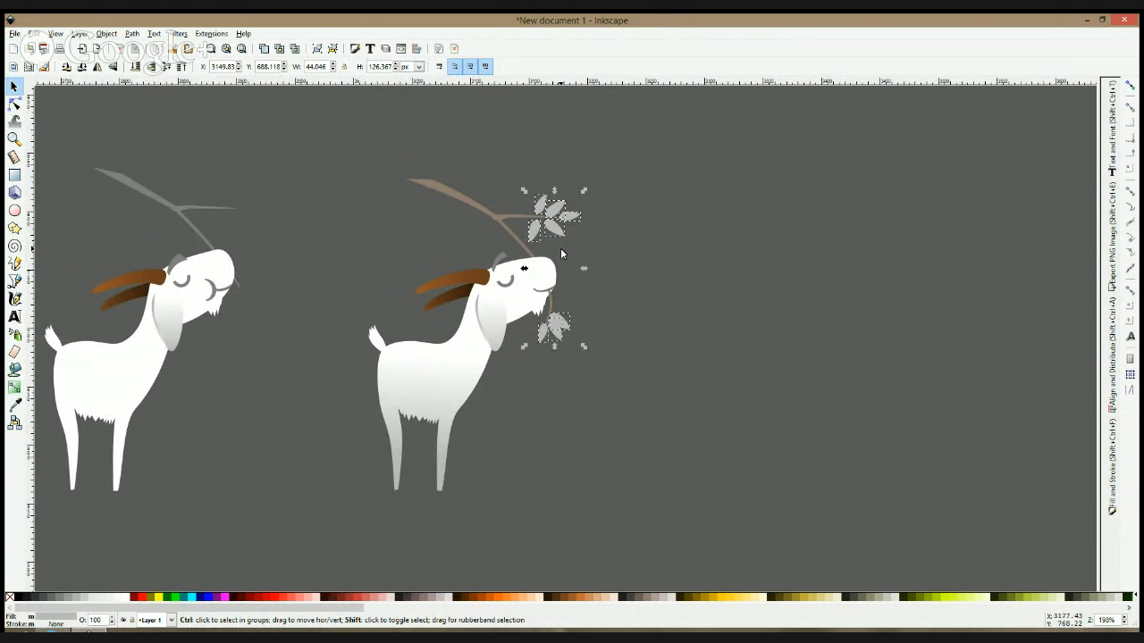
left_click(1110, 464)
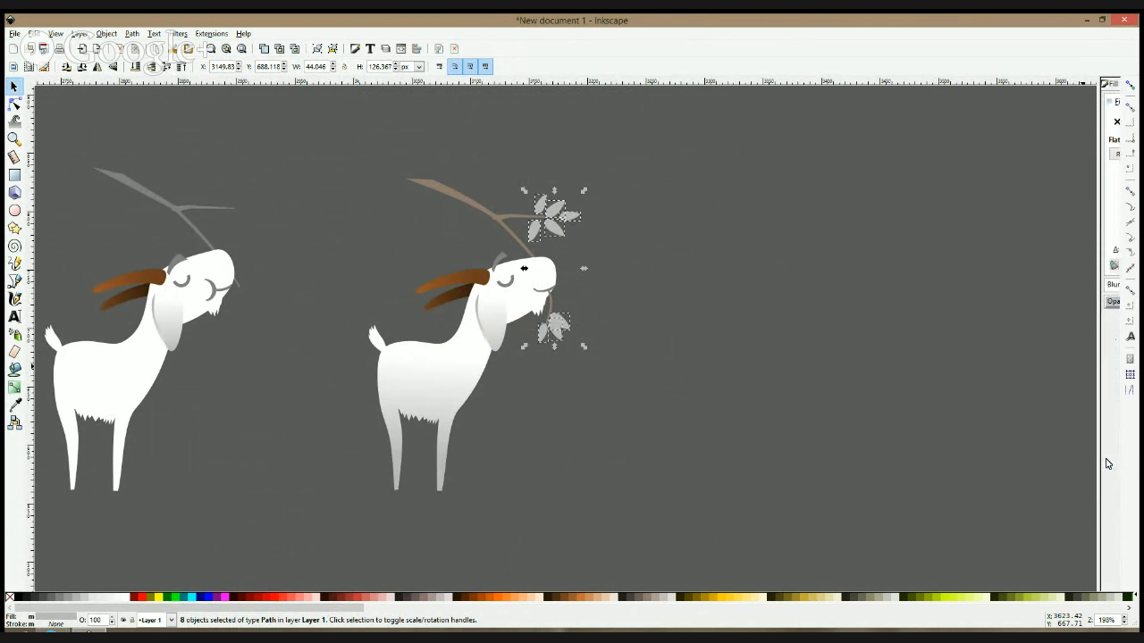
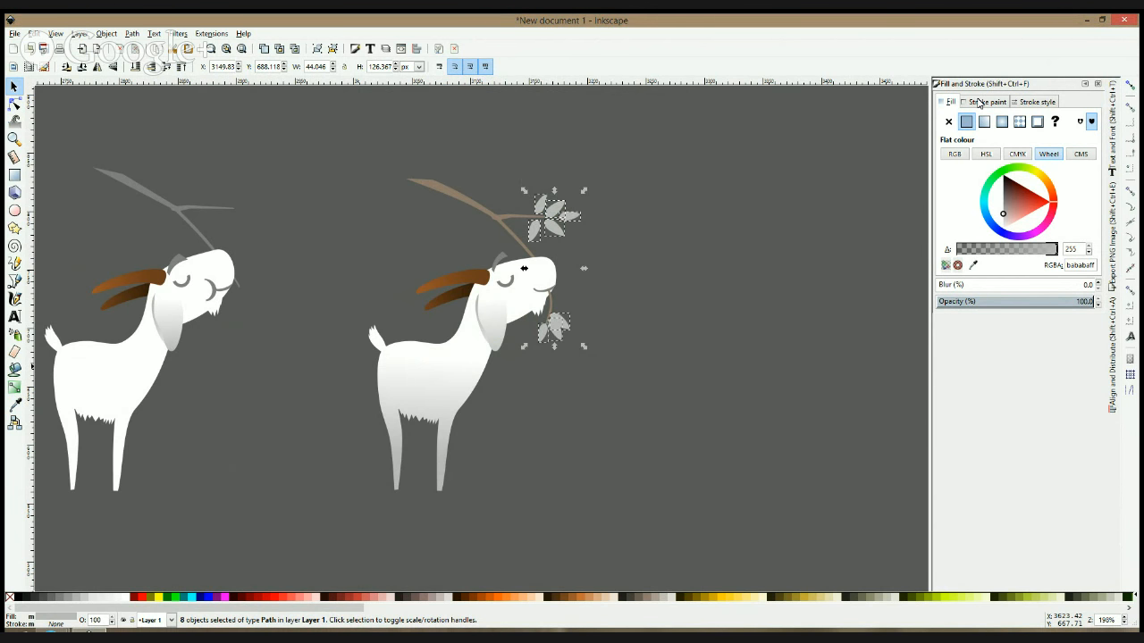
left_click(993, 168)
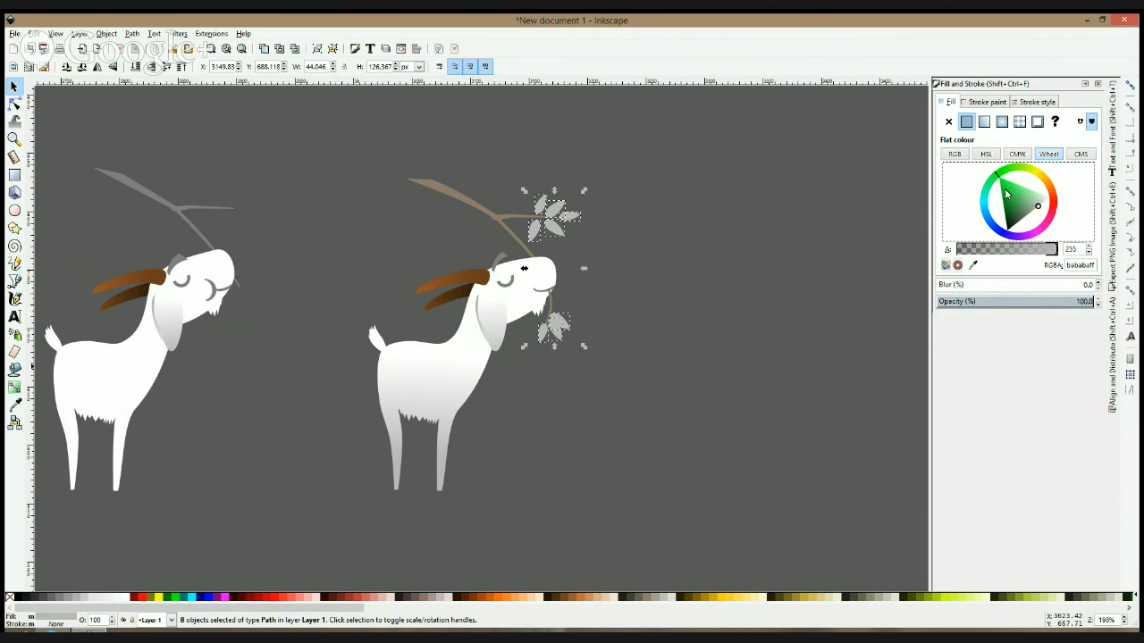
left_click(1027, 168)
left_click(1008, 200)
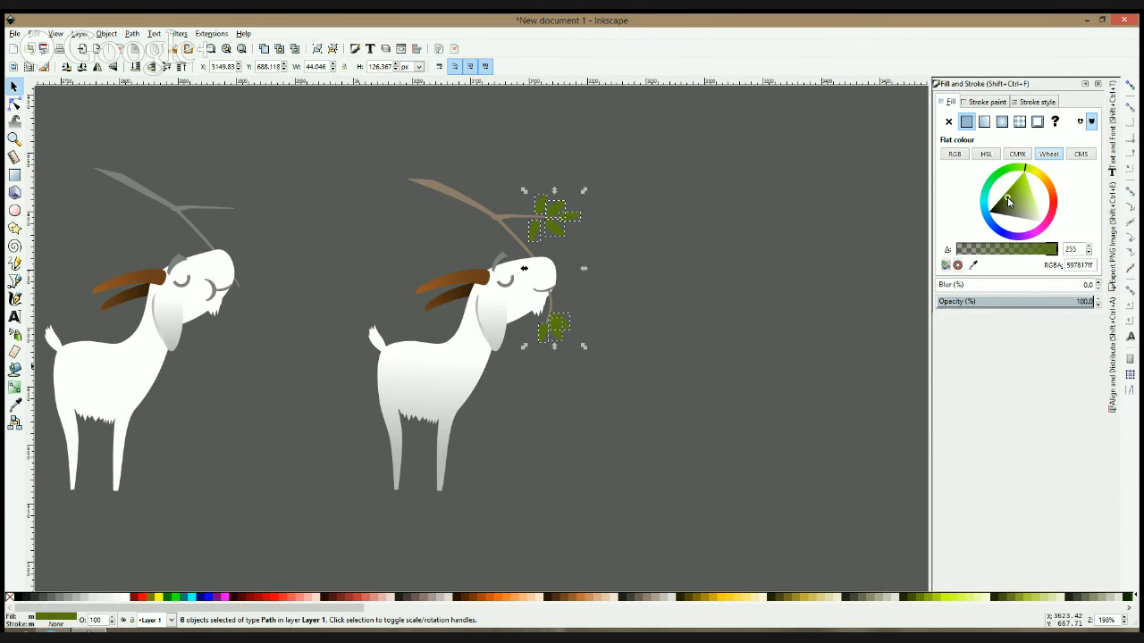
left_click(316, 136)
- Save the drawing to the Desktop as an Inkscape SVG named goat2015
scroll(317, 136, "down", 3)
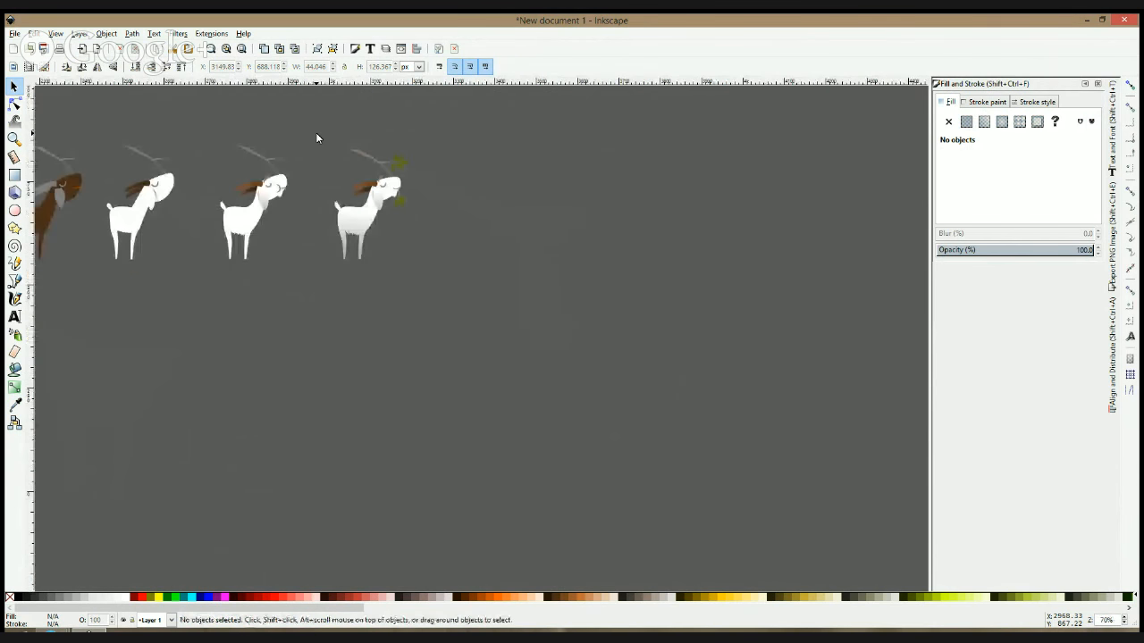
scroll(362, 156, "up", 2)
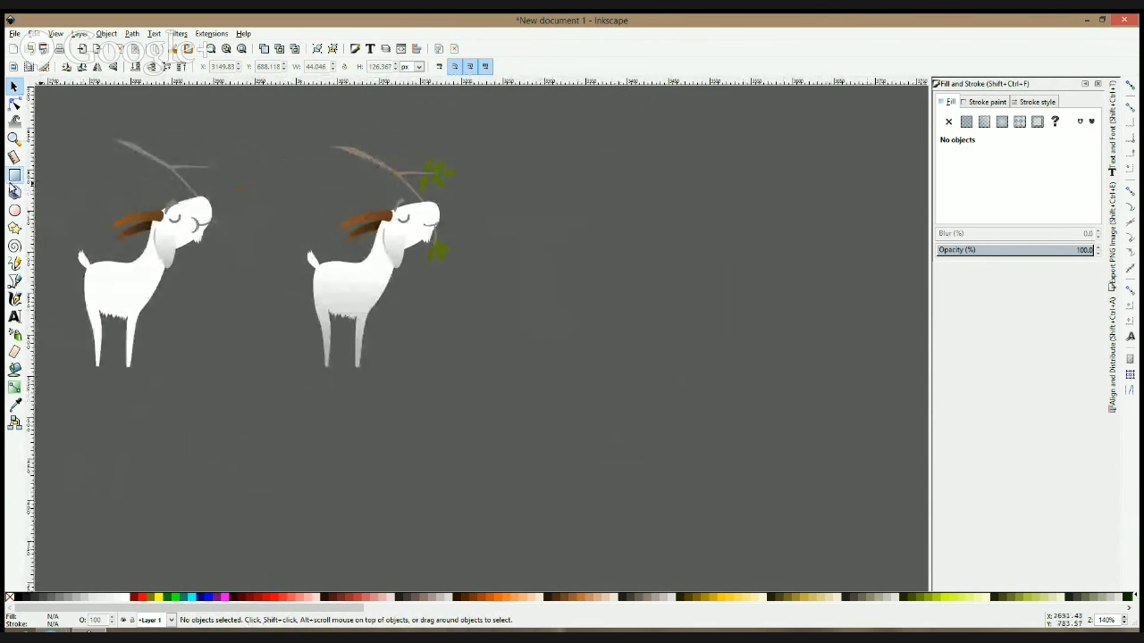
key("ctrl+s")
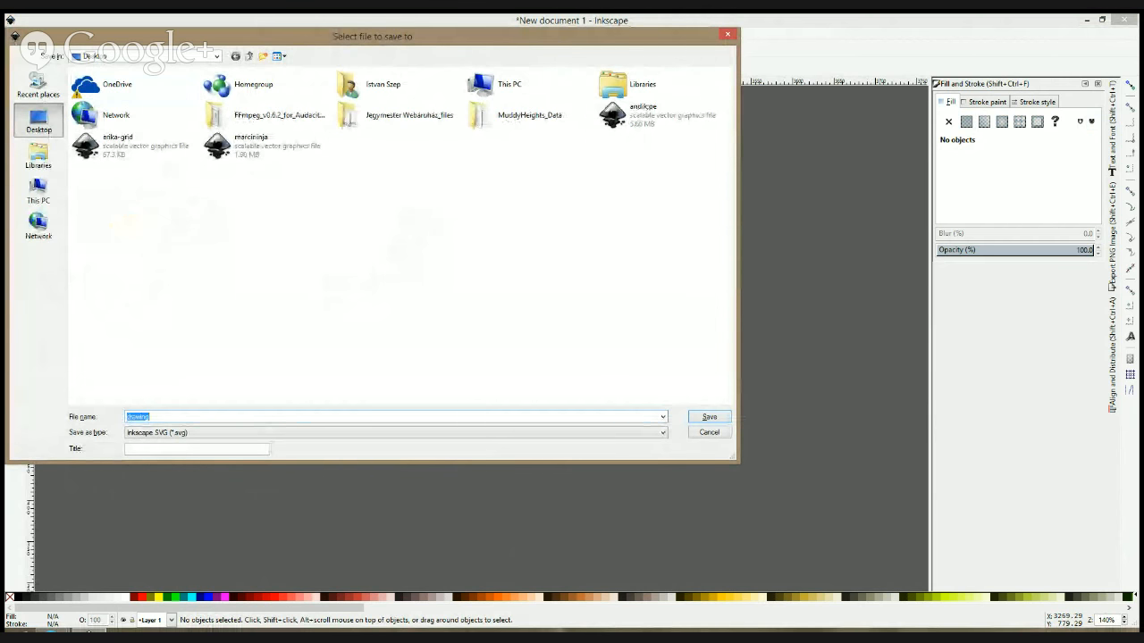
type("goat2015")
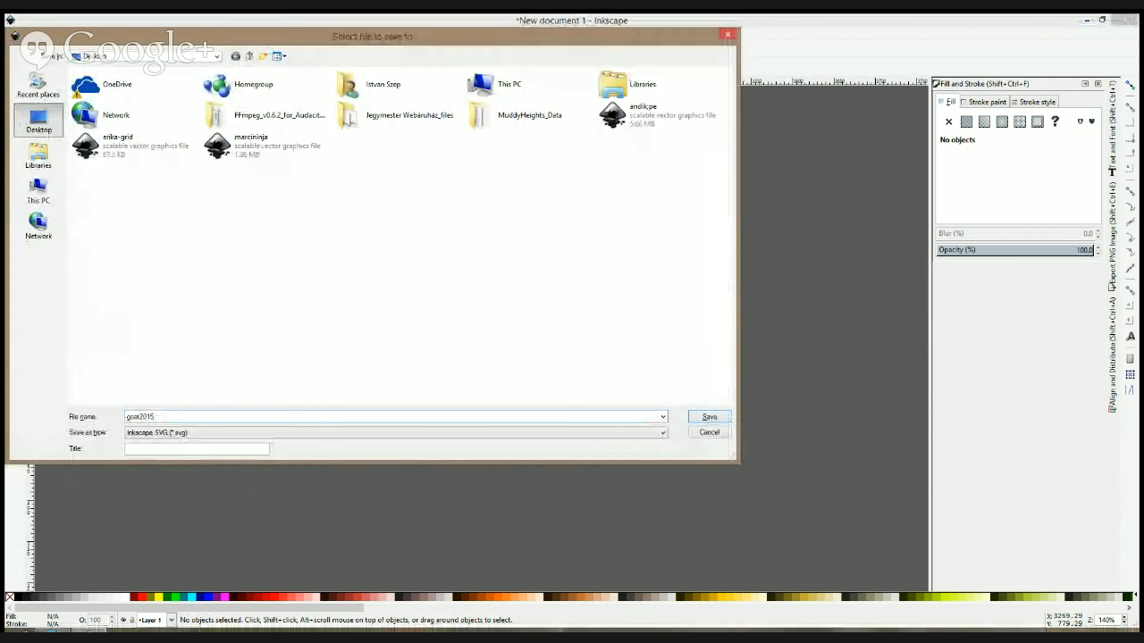
key("Return")
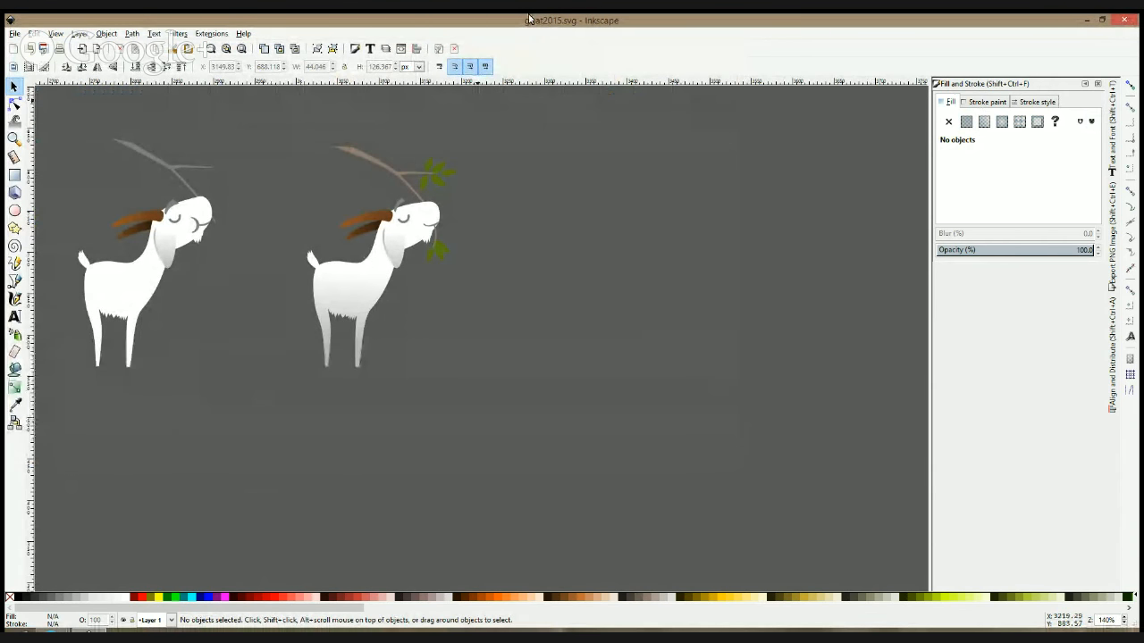
scroll(323, 192, "up", 1)
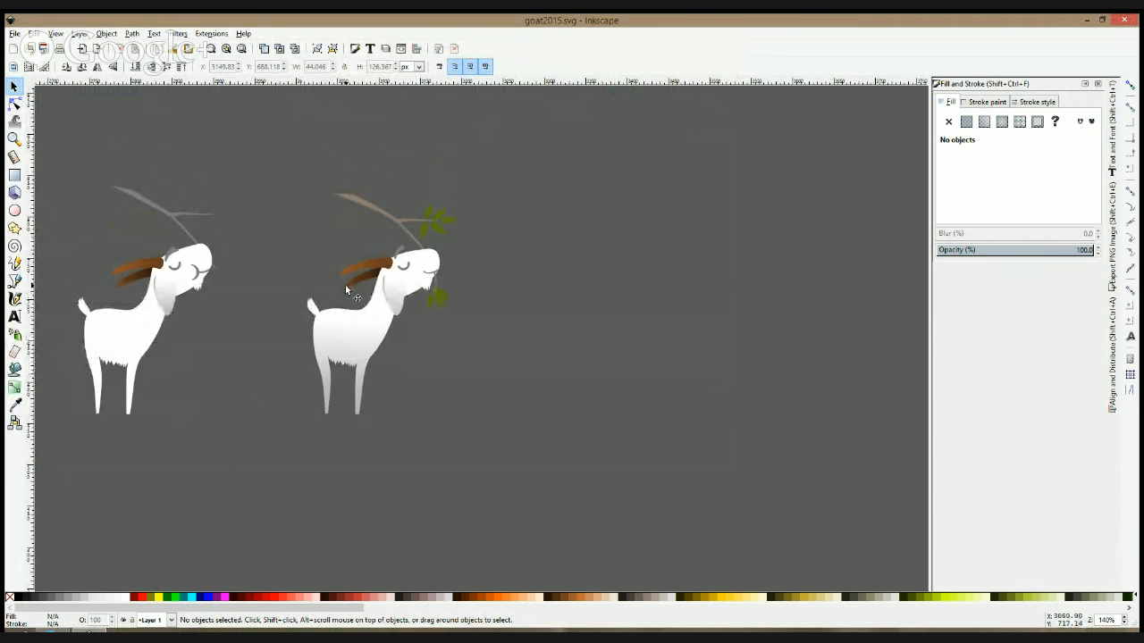
- Add a text object reading 2015 below the row of goats
scroll(396, 274, "up", 2)
scroll(396, 274, "down", 1)
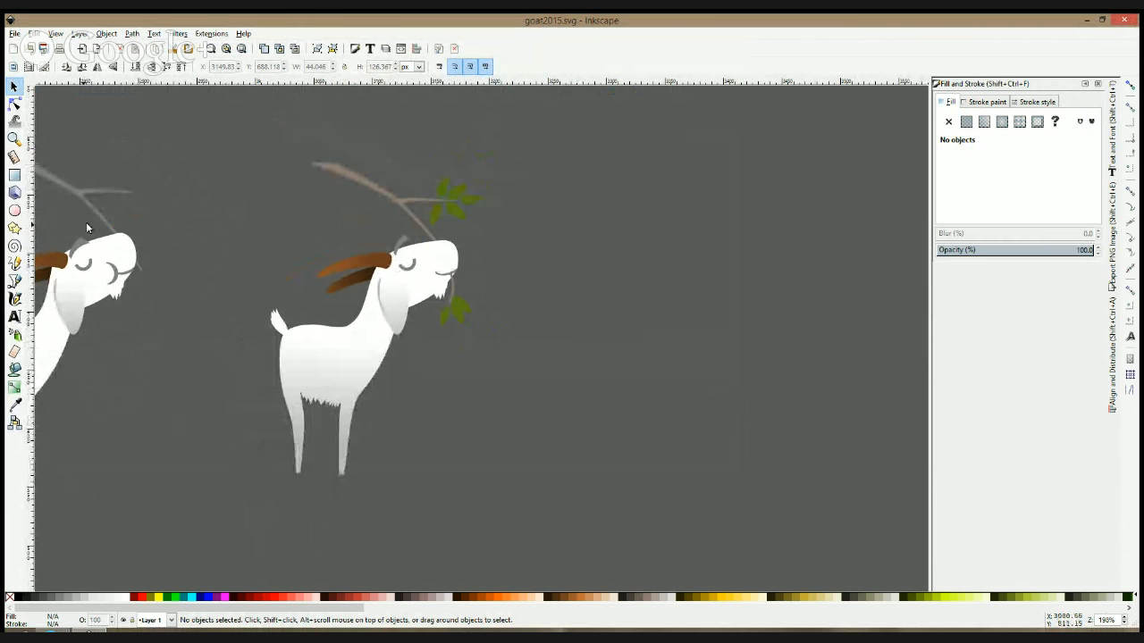
scroll(185, 279, "down", 6)
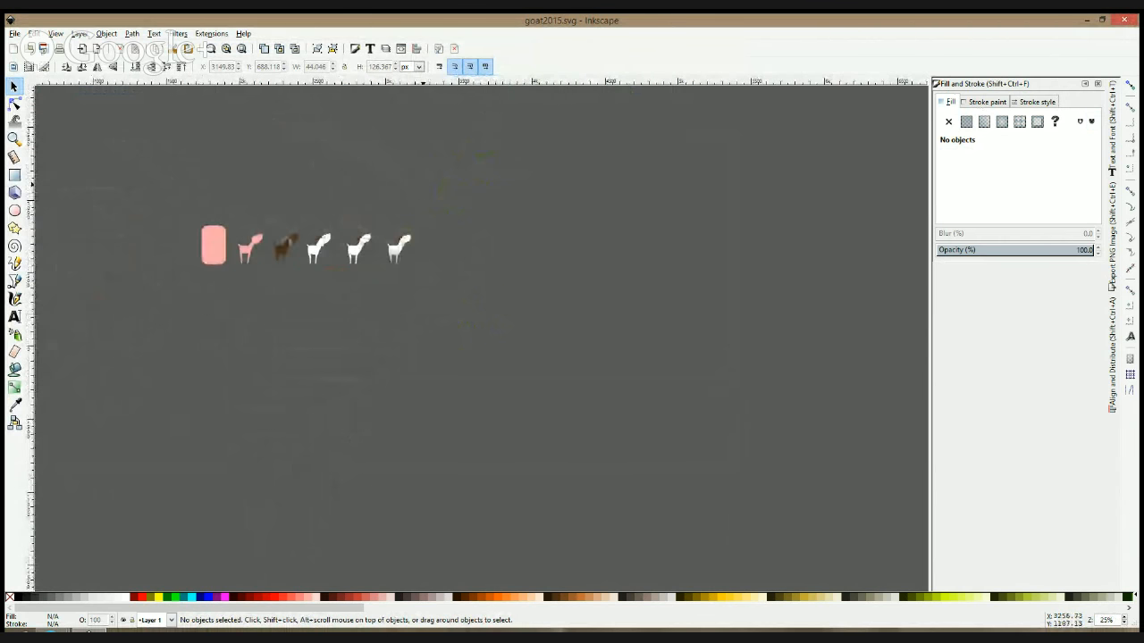
left_click(18, 317)
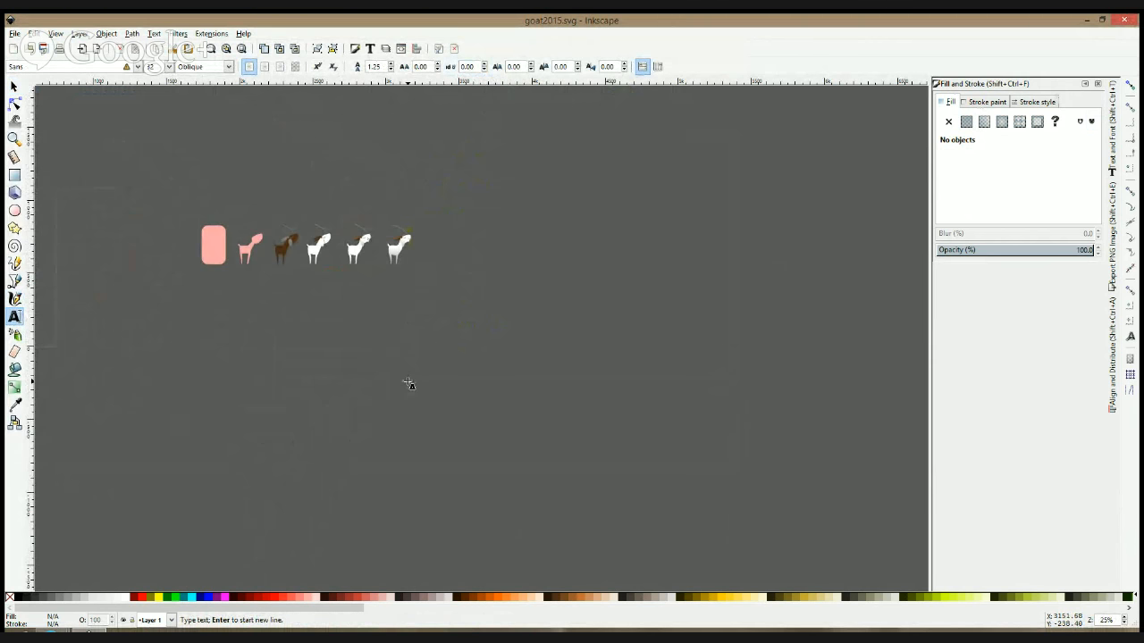
type("asdf")
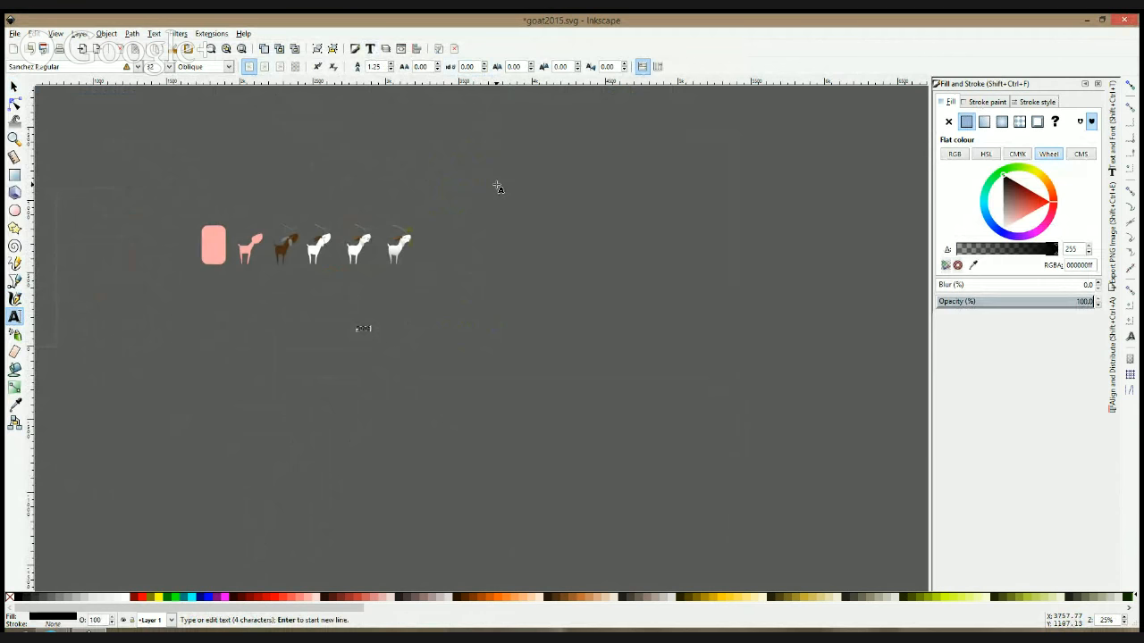
- Bring up the text and font settings for 2015 and set the font size to 60
left_click(1107, 165)
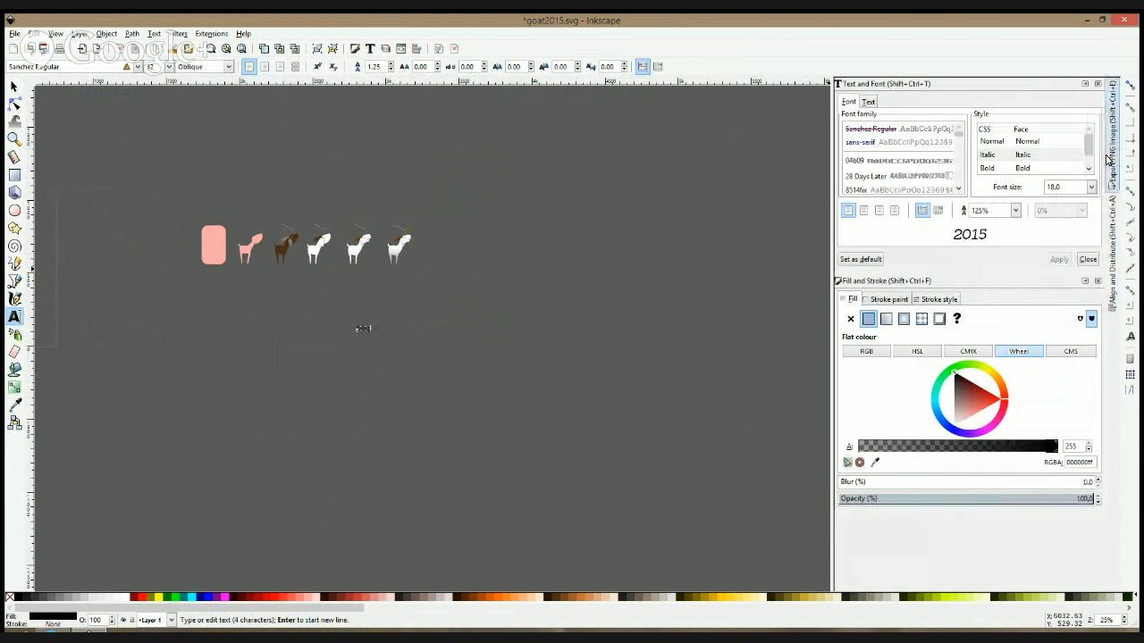
left_click(1085, 284)
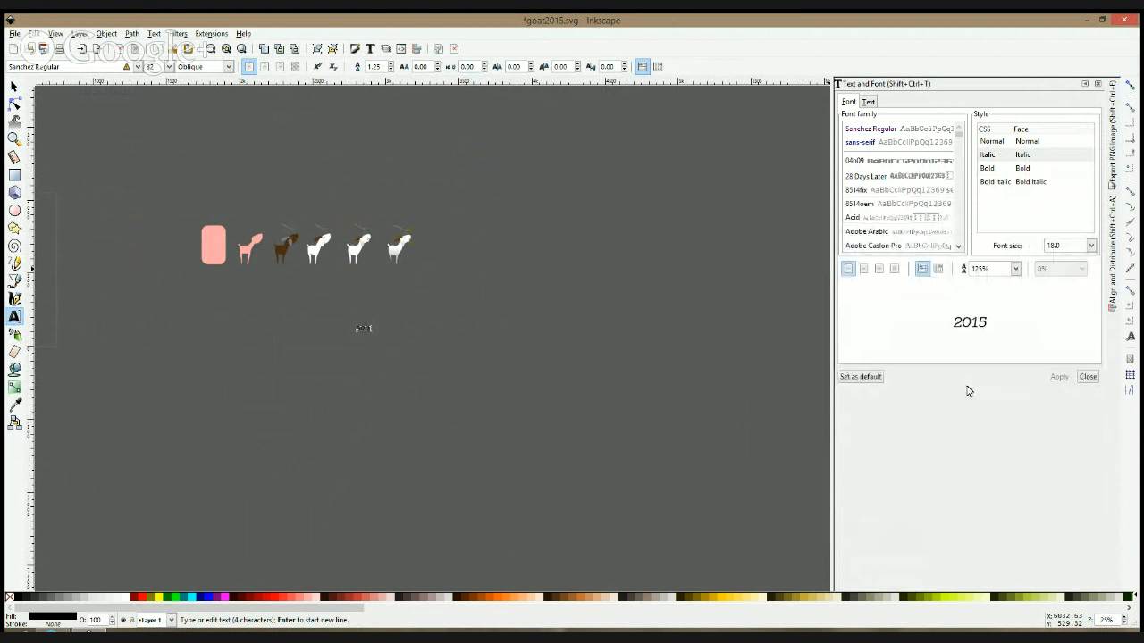
left_click(913, 182)
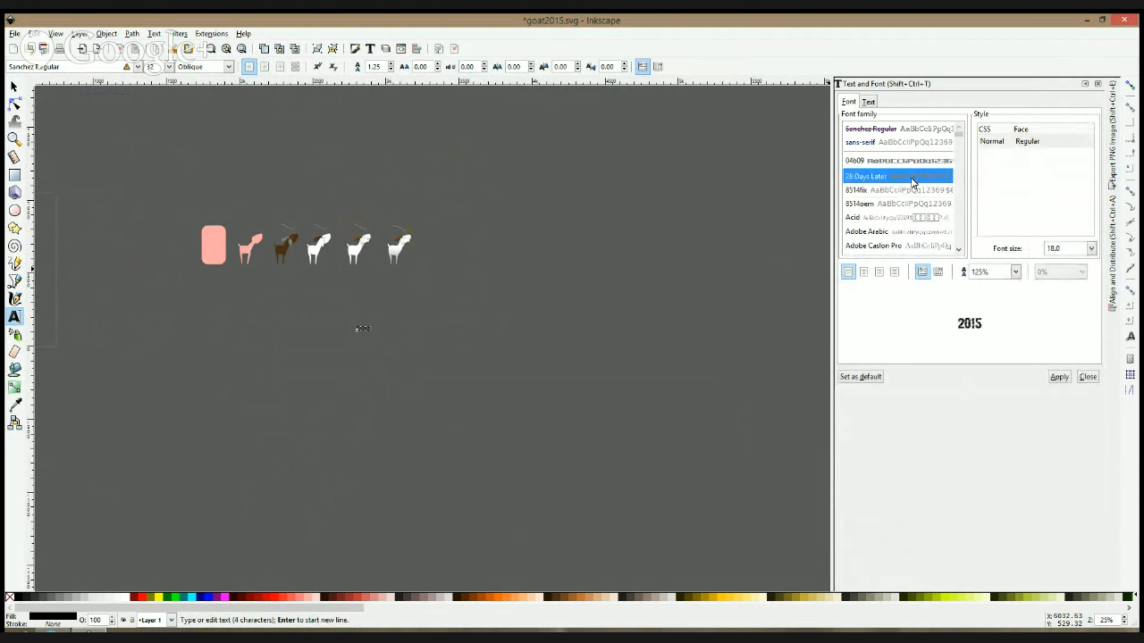
left_click(1036, 248)
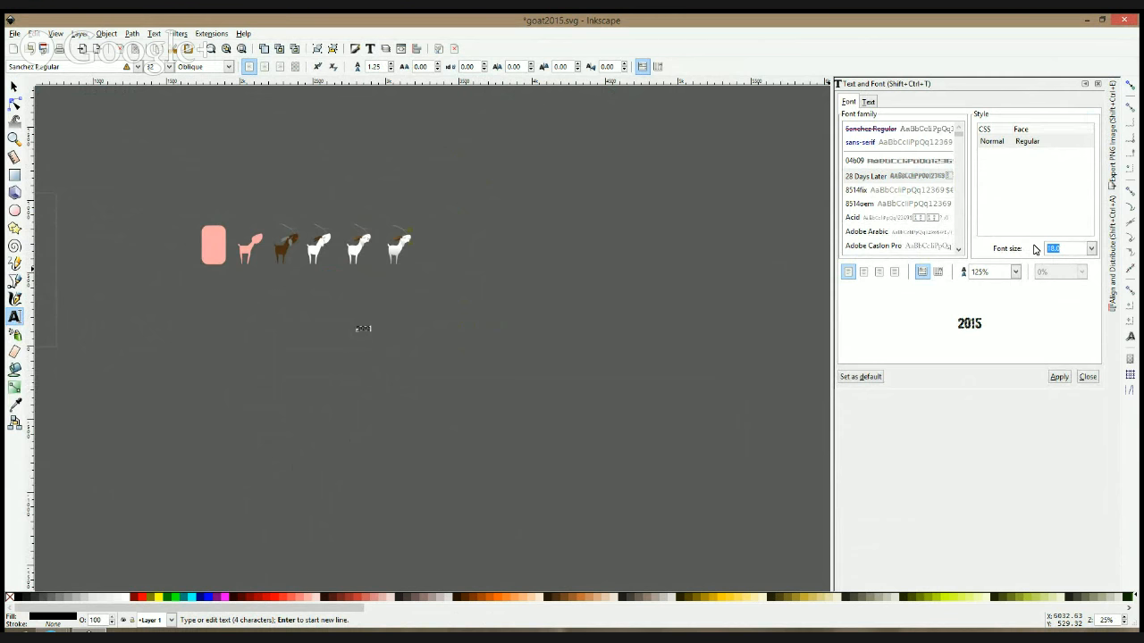
type("60")
- Compare previews of the Adobe font families and choose Adobe Garamond Pro for the 2015 text
left_click(897, 191)
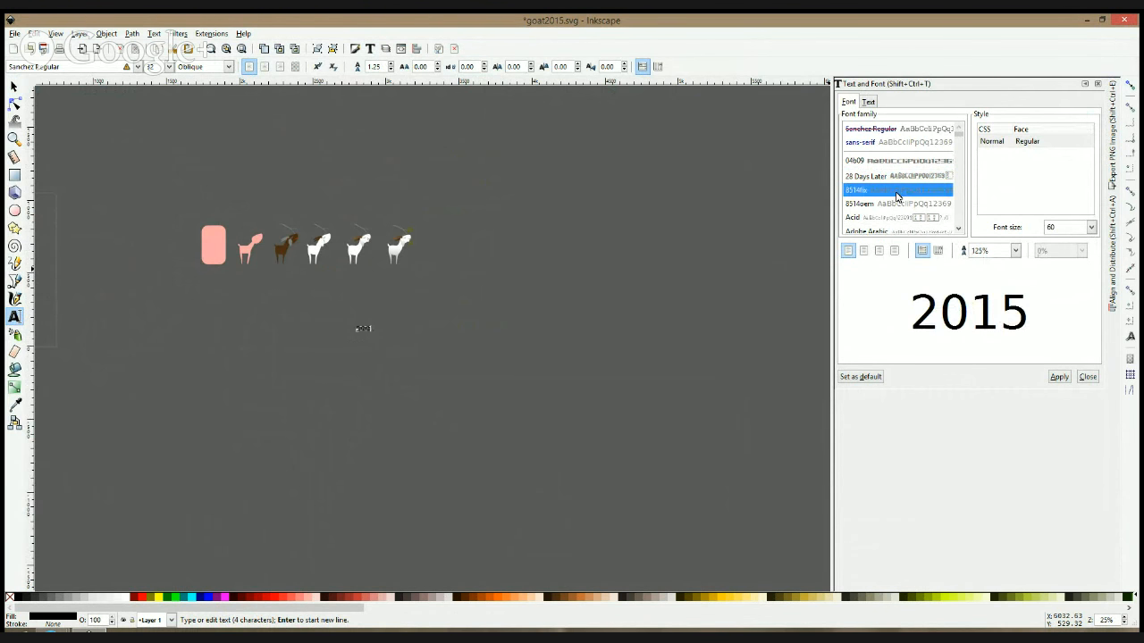
key("Down")
key("Down")
key("Down")
key("Down")
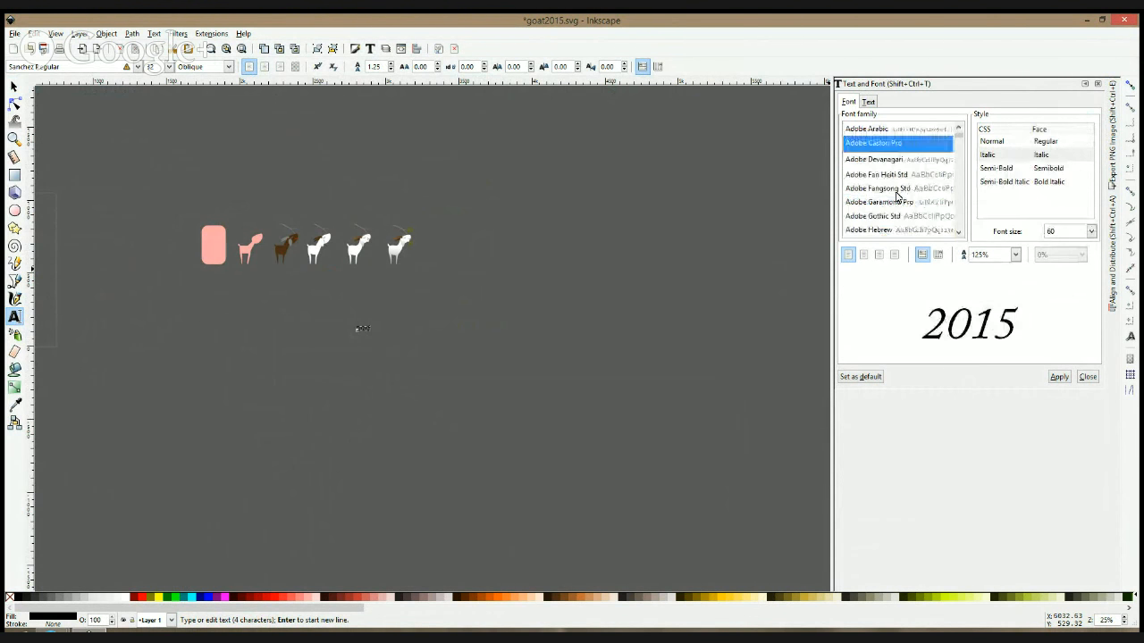
key("Down")
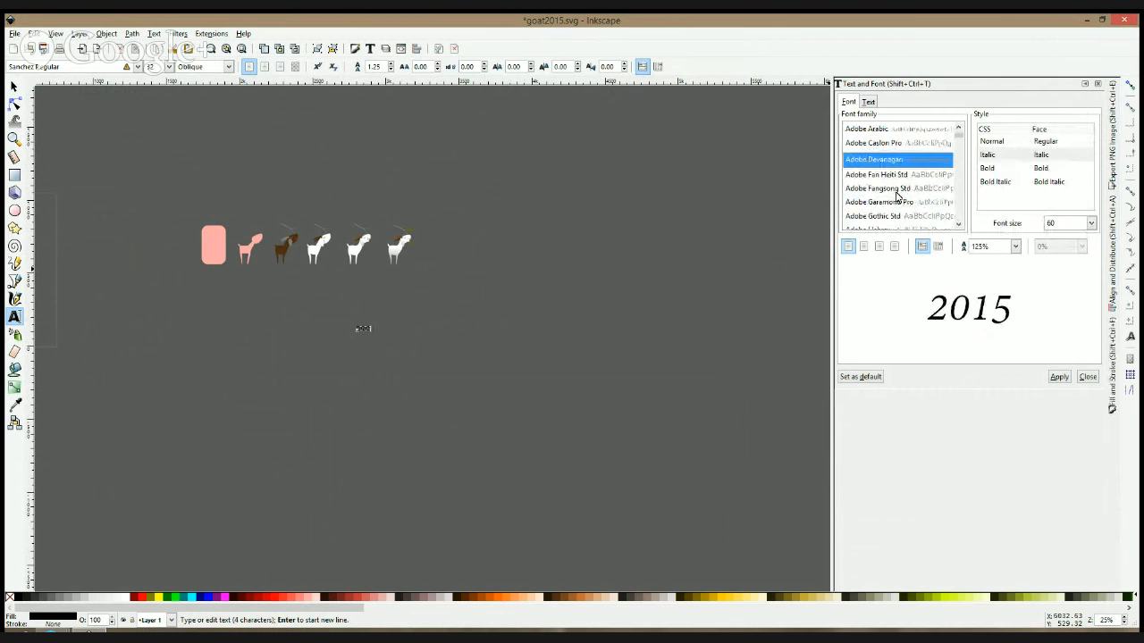
key("Down")
key("Up")
key("Down")
key("Down")
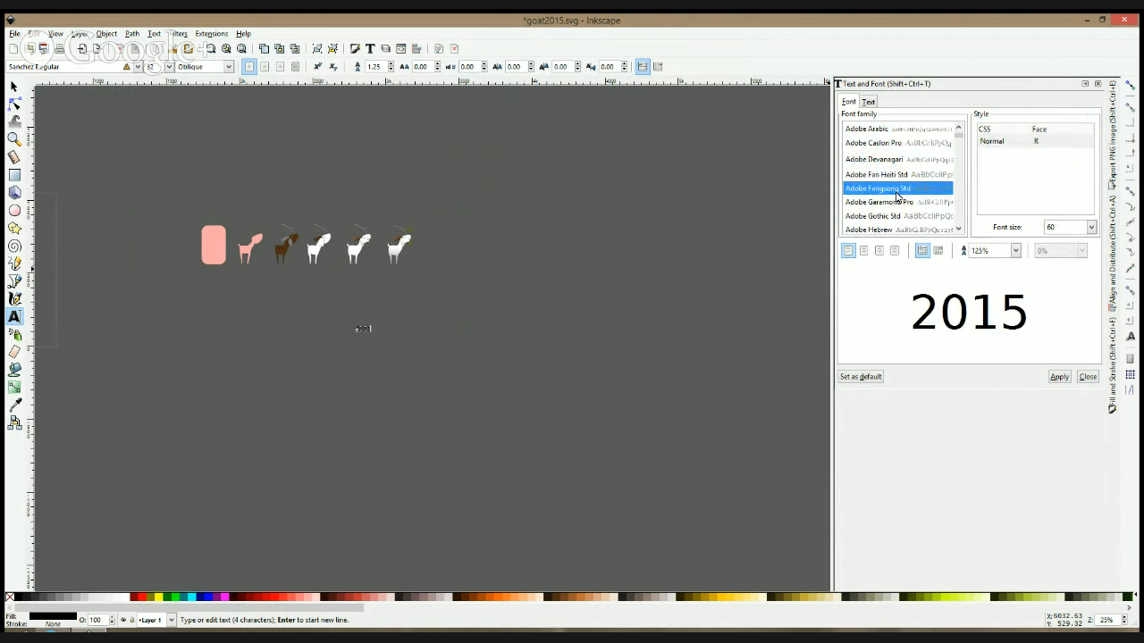
key("Down")
key("Down")
key("Up")
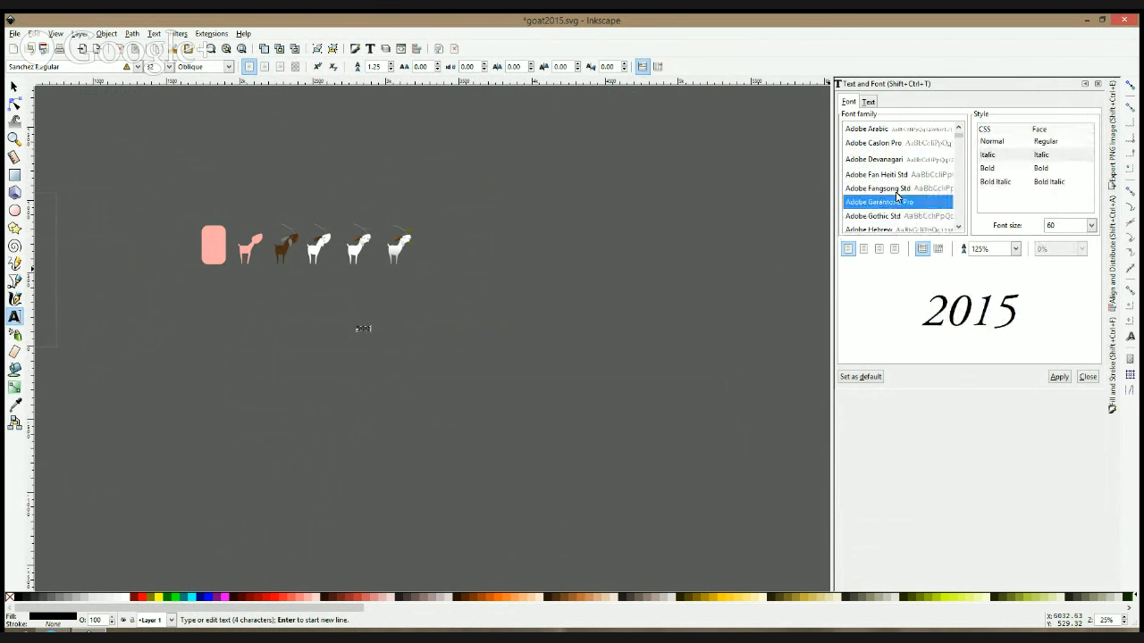
key("Down")
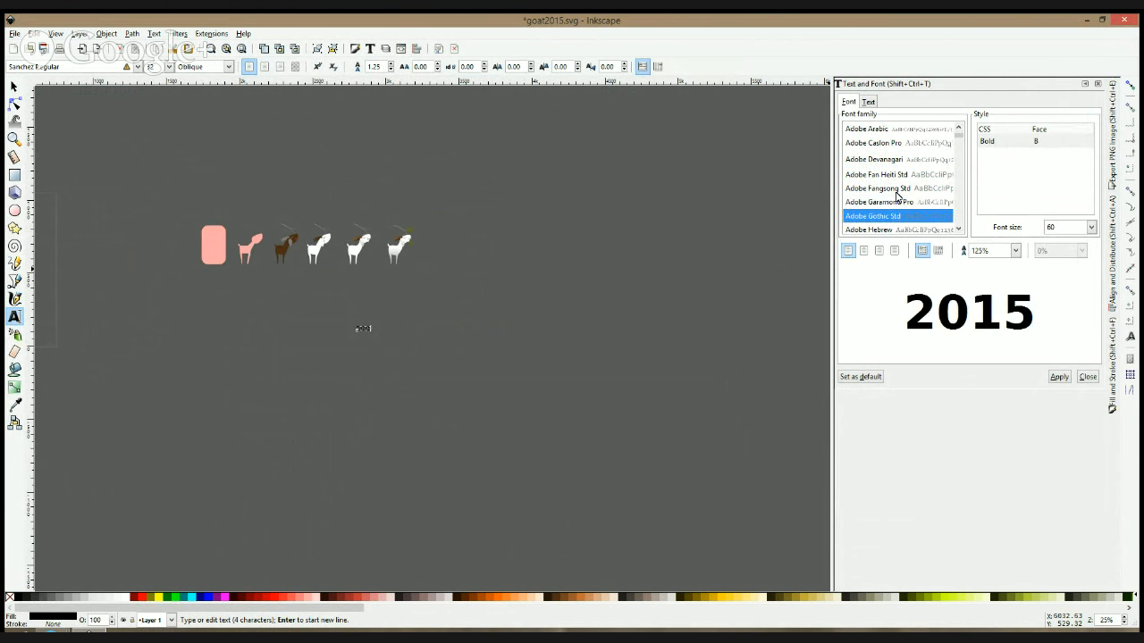
key("Up")
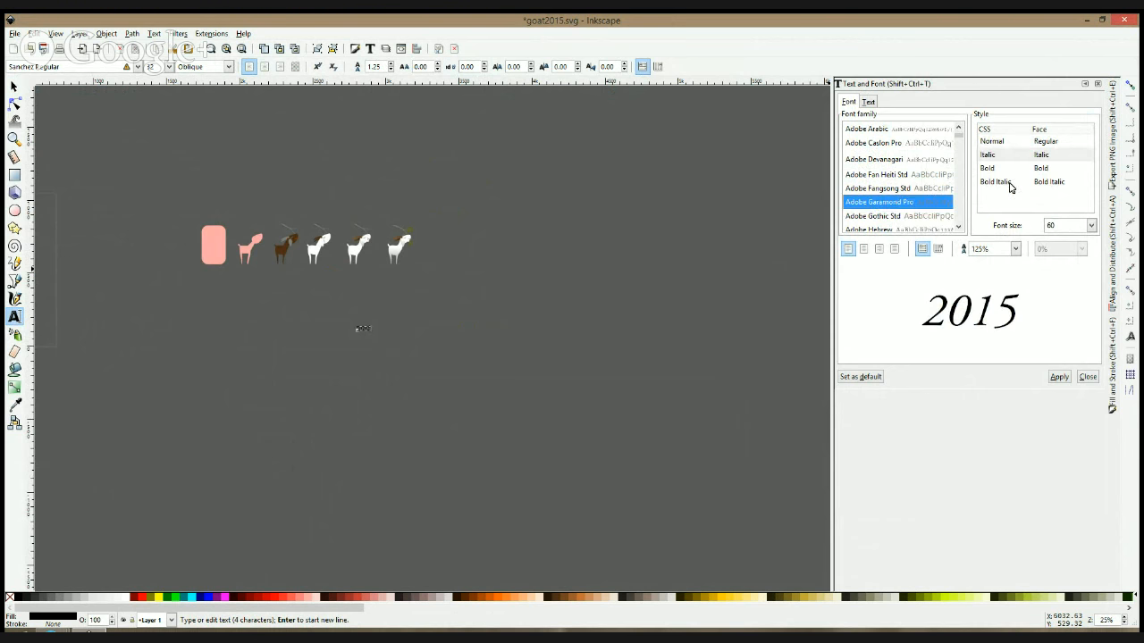
- Choose the Regular face, apply the font settings to the 2015 text and dismiss the font settings
left_click(995, 141)
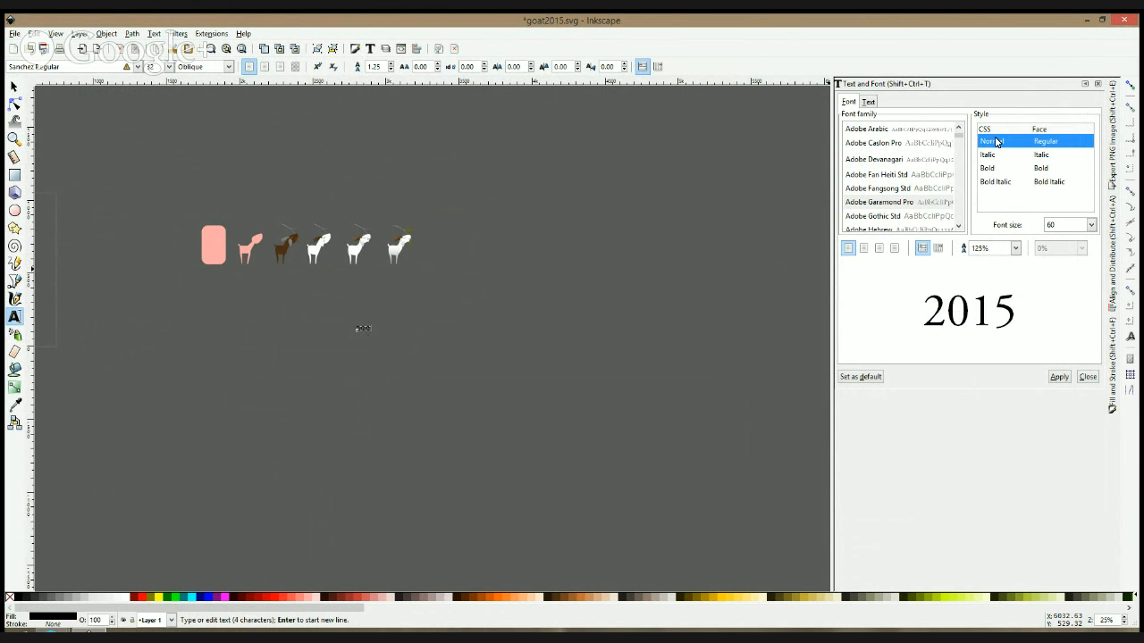
left_click(1057, 376)
left_click(1097, 83)
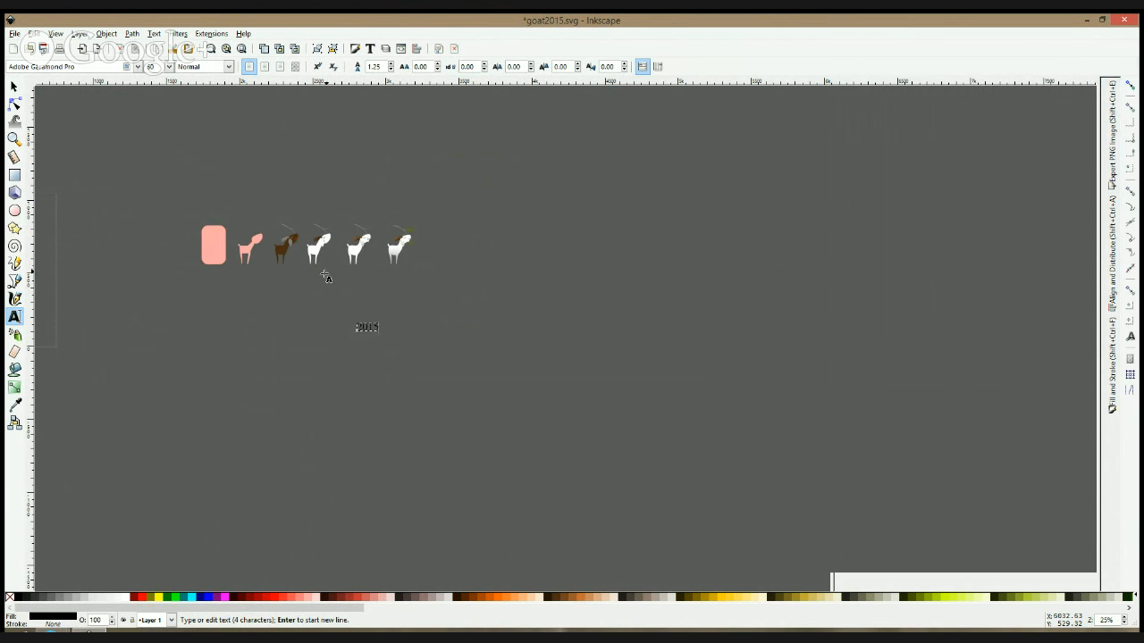
- Enlarge the 2015 text to about 761 px wide and shift it below the last goat
left_click(14, 85)
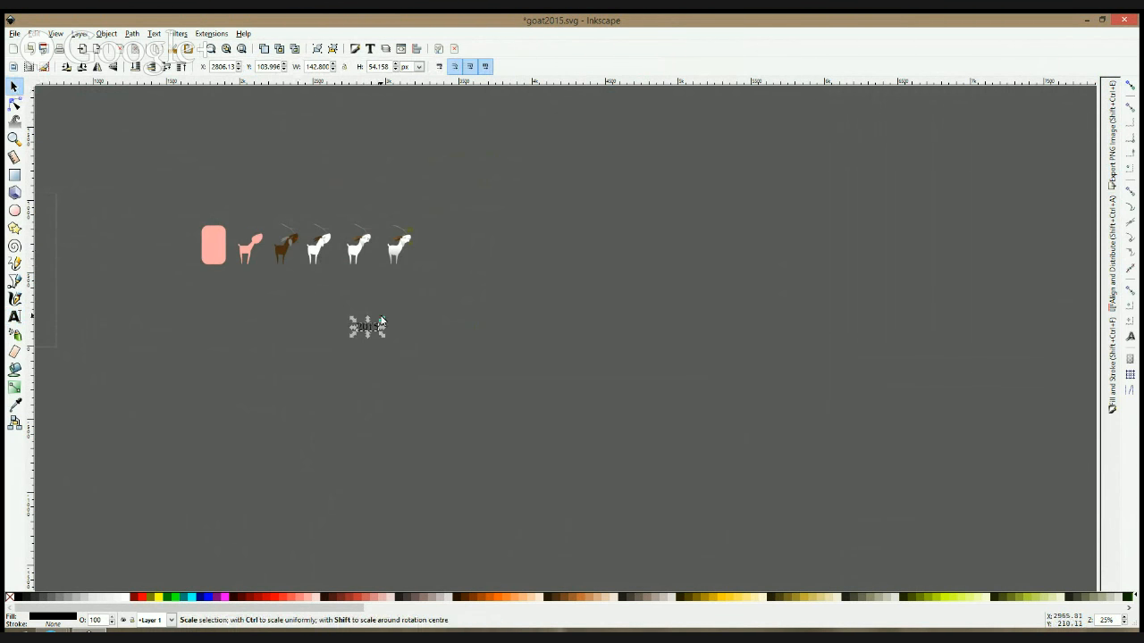
left_click_drag(381, 320, 470, 267)
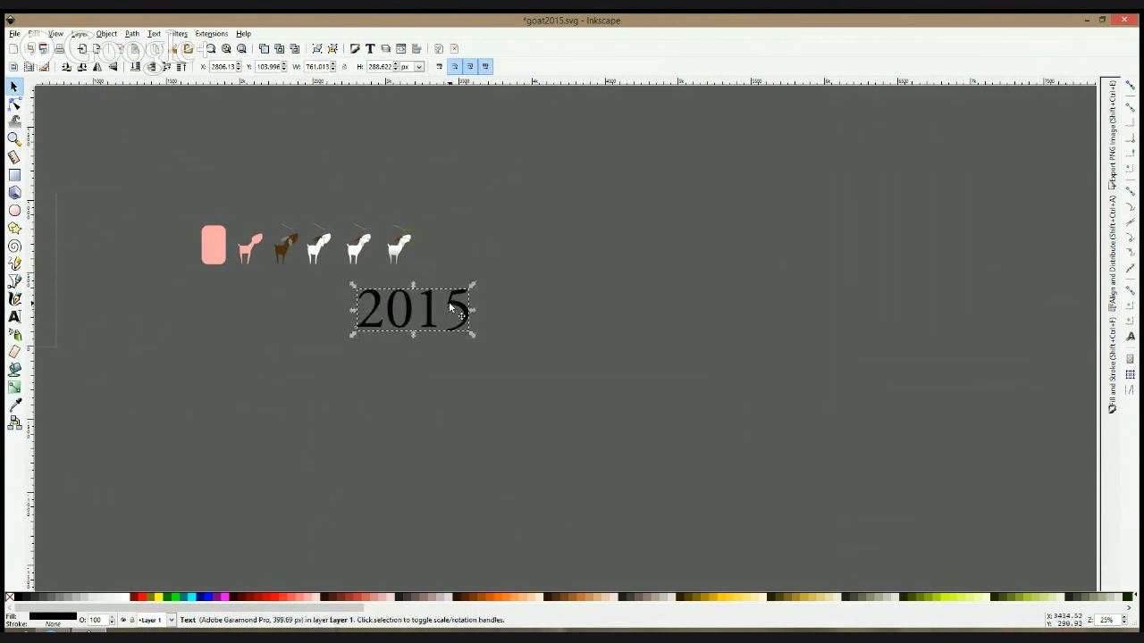
left_click_drag(449, 305, 497, 328)
- Group the parts of the last goat and place the 2015 text beside it in the same row
left_click_drag(462, 203, 380, 270)
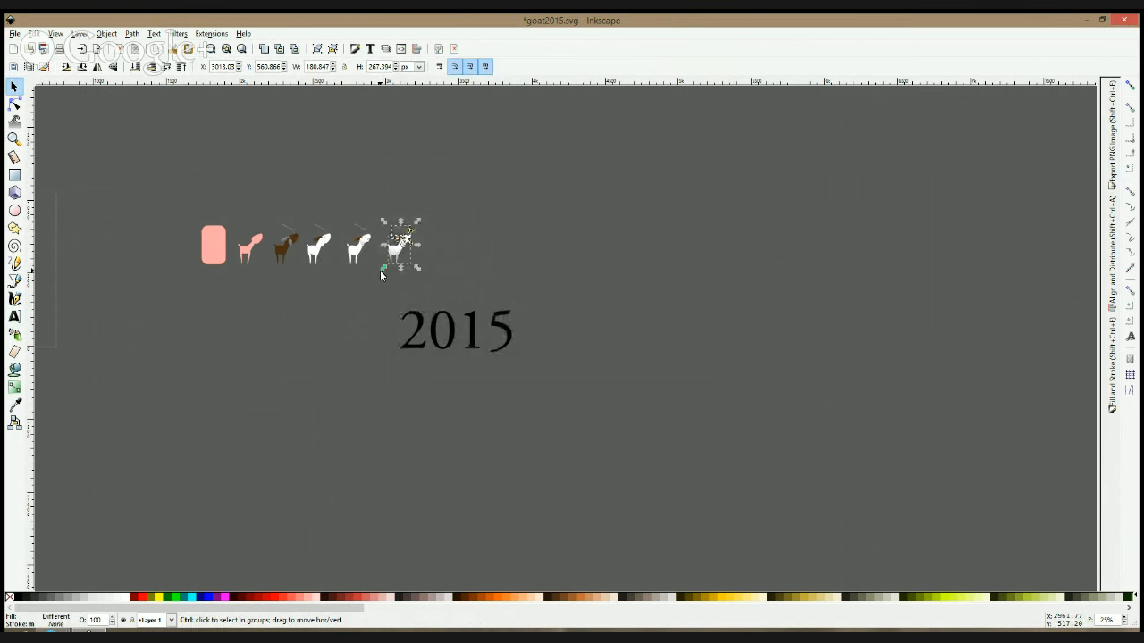
left_click_drag(467, 331, 499, 232)
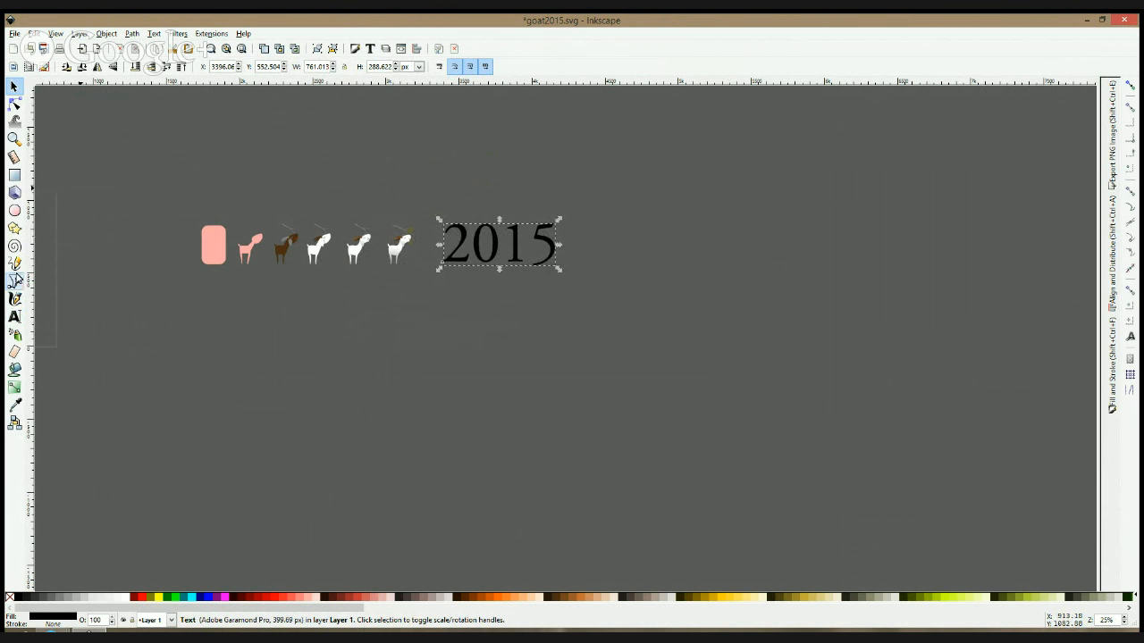
- Try to tighten the 2015 text with a letter spacing of -0.14 and a horizontal kerning of -0.08
left_click(15, 316)
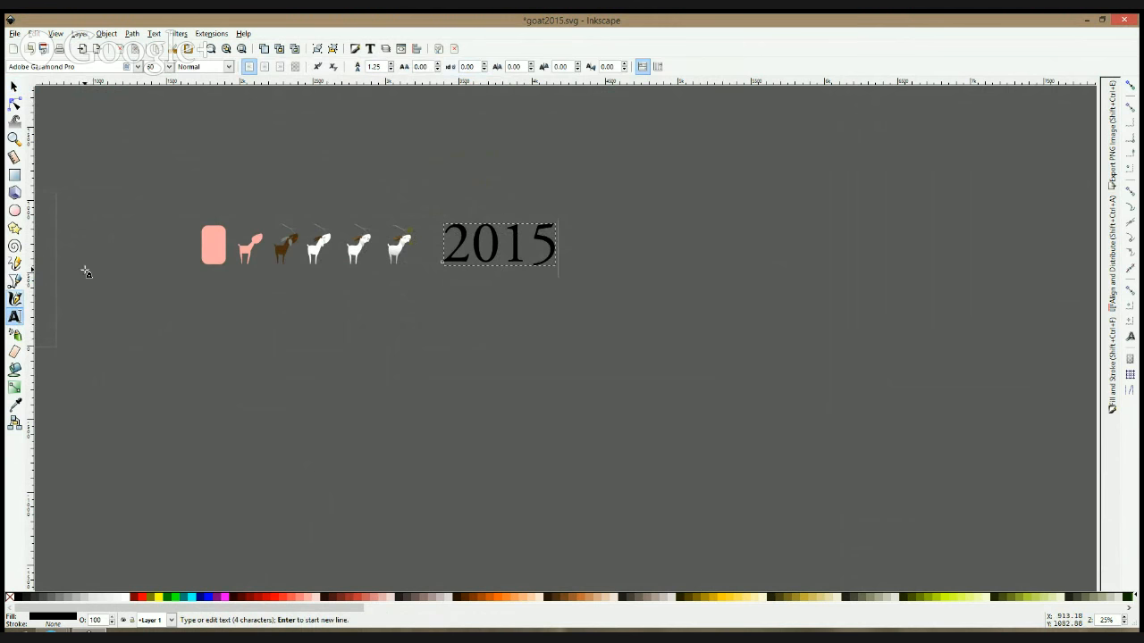
left_click(438, 71)
key("ctrl+a")
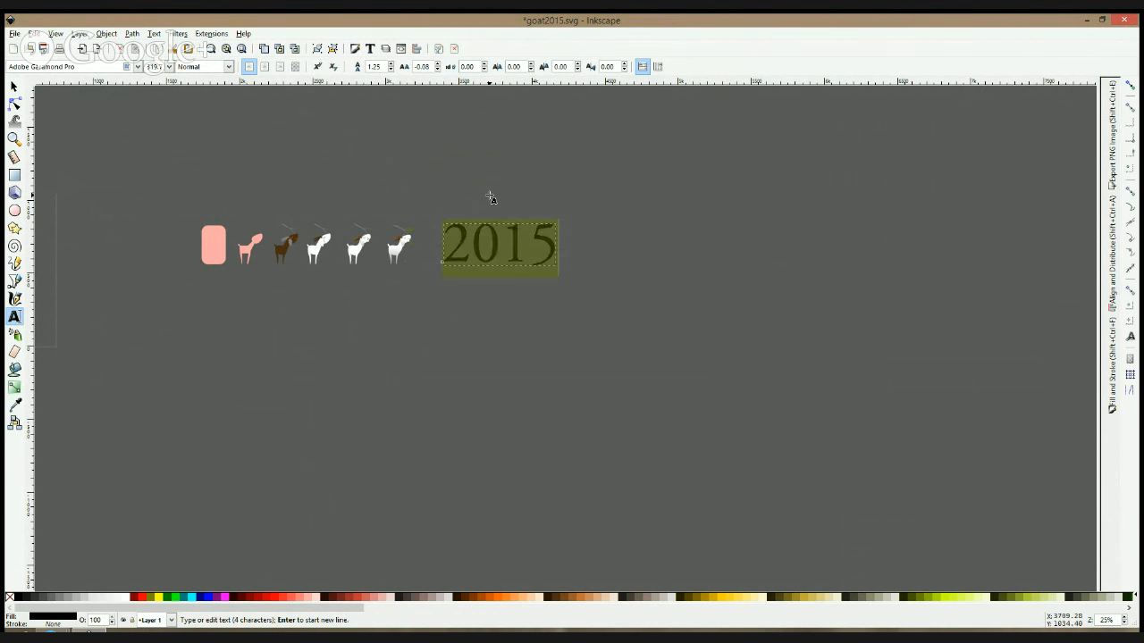
left_click(438, 69)
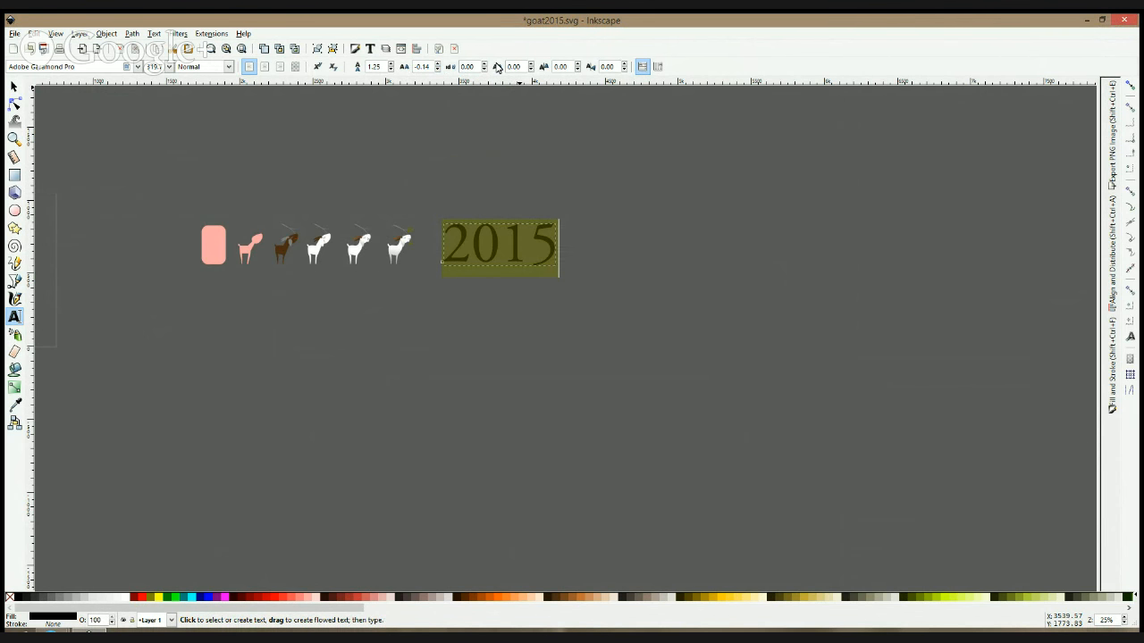
left_click(531, 70)
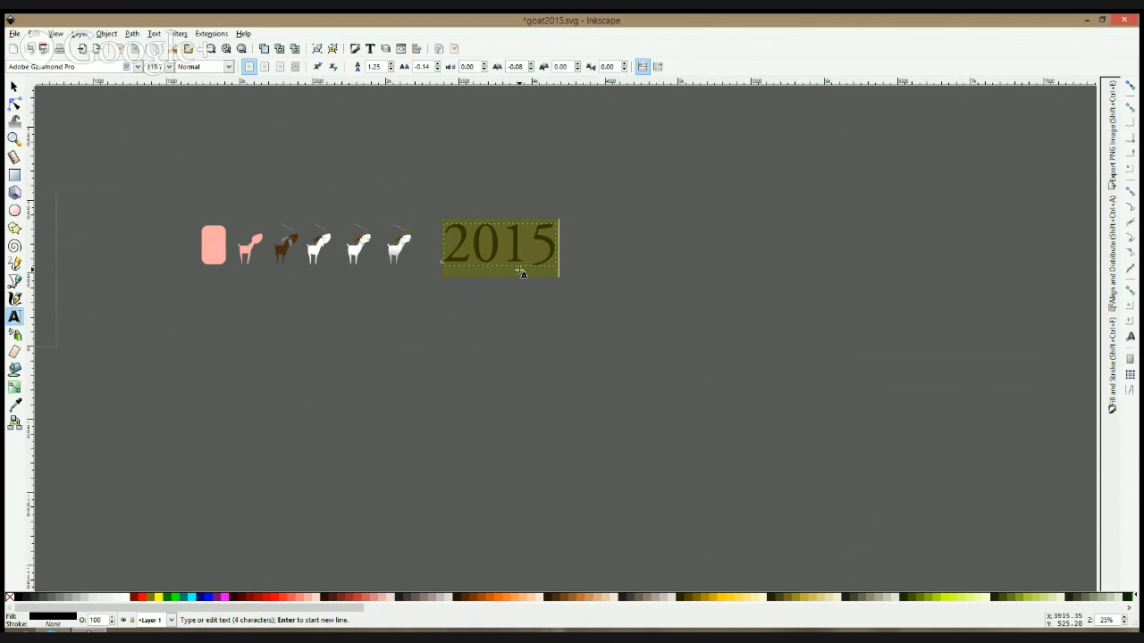
- Convert the 2015 text to paths and ungroup it into separate digits
left_click(553, 241)
key("ctrl+shift+c")
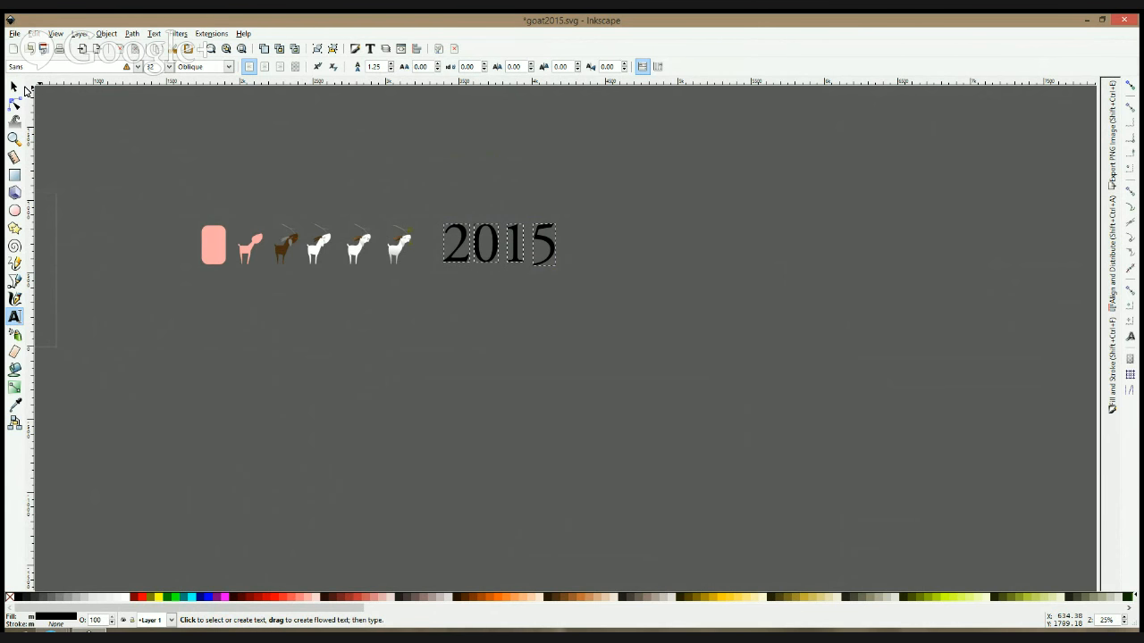
left_click(18, 87)
key("Escape")
- Move the digits 0, 1 and 5 closer together so that 2015 is tightly spaced
left_click(480, 243)
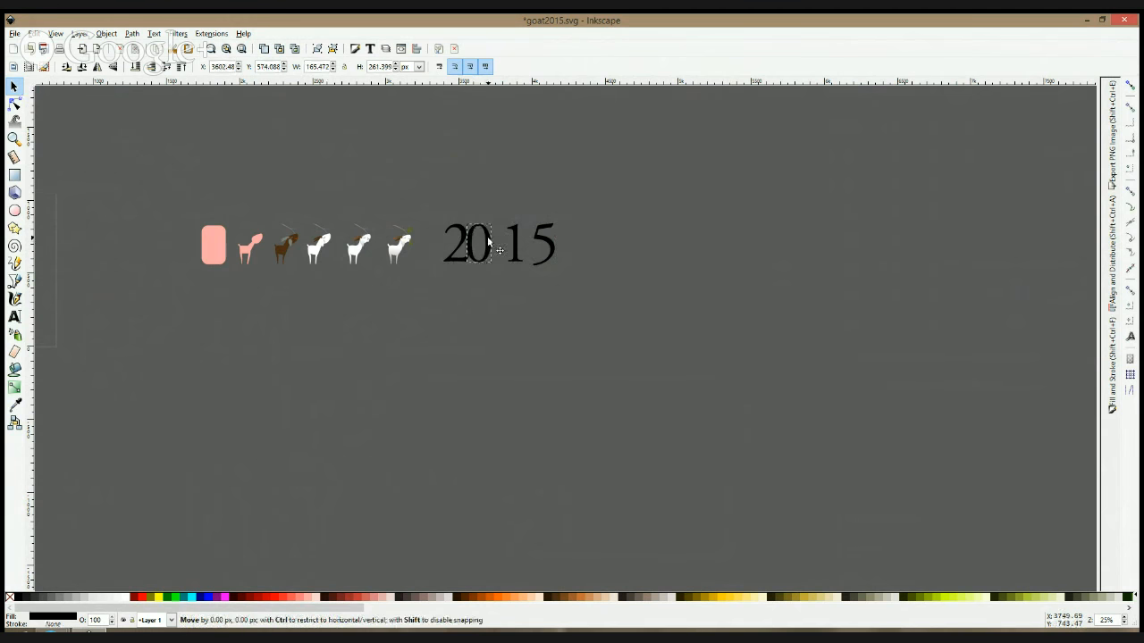
left_click(514, 241)
mouse_move(514, 232)
left_mouse_down()
mouse_move(501, 232)
mouse_move(531, 244)
mouse_move(518, 241)
left_mouse_up()
left_click(544, 243)
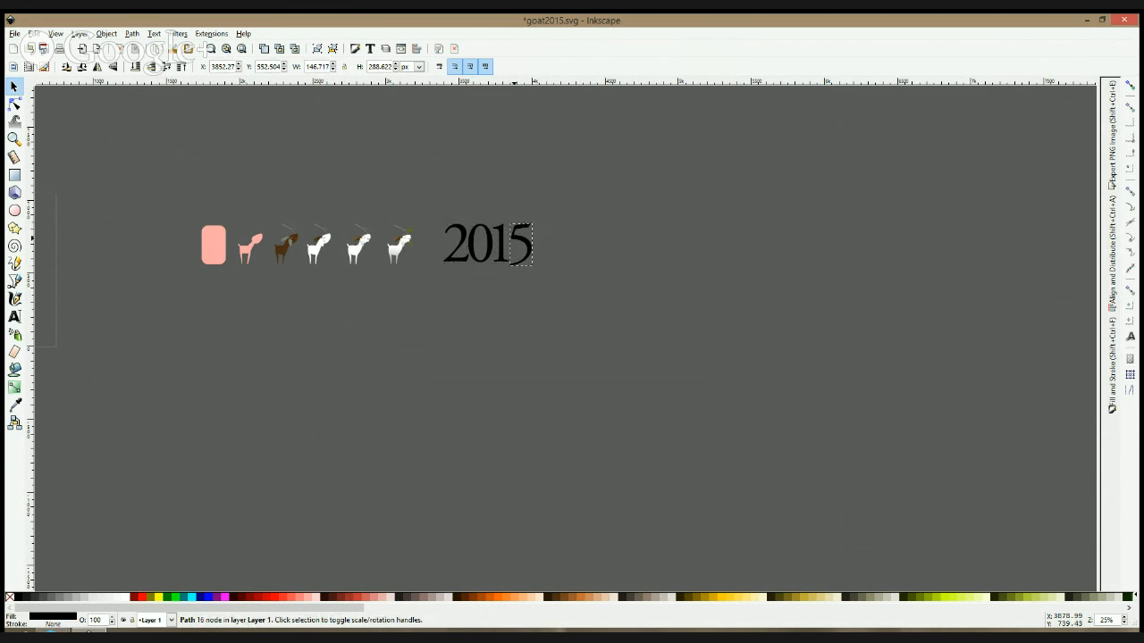
left_click(491, 241)
left_click(490, 241)
left_click(522, 227, "shift")
left_click_drag(522, 227, 495, 232)
- Place a duplicate of the finished goat group over the 0 of 2015
key("Escape")
key("Escape")
left_click_drag(376, 204, 487, 252)
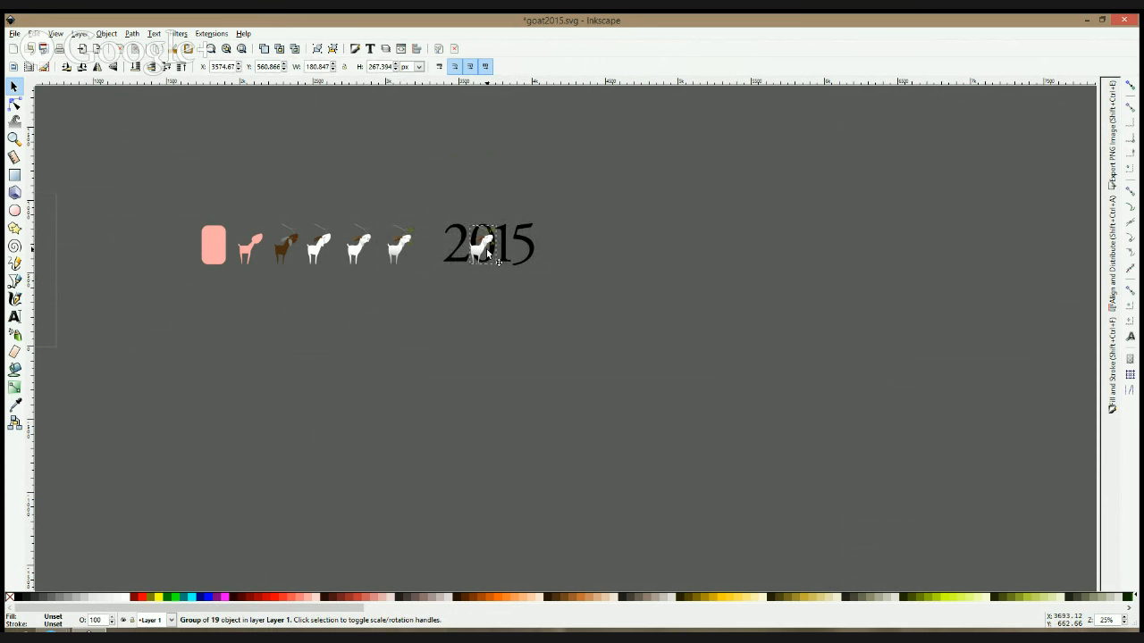
- Fill the digits 2, 1 and 5 with white
scroll(487, 252, "up", 4)
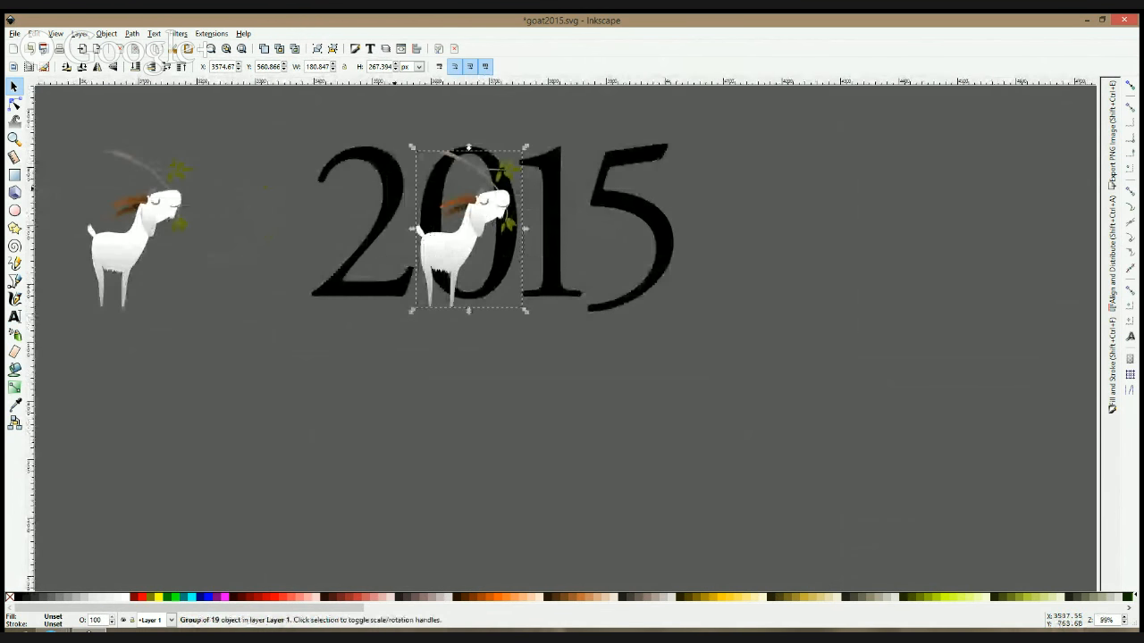
left_click(399, 196)
left_click(570, 196, "shift")
left_click(617, 204, "shift")
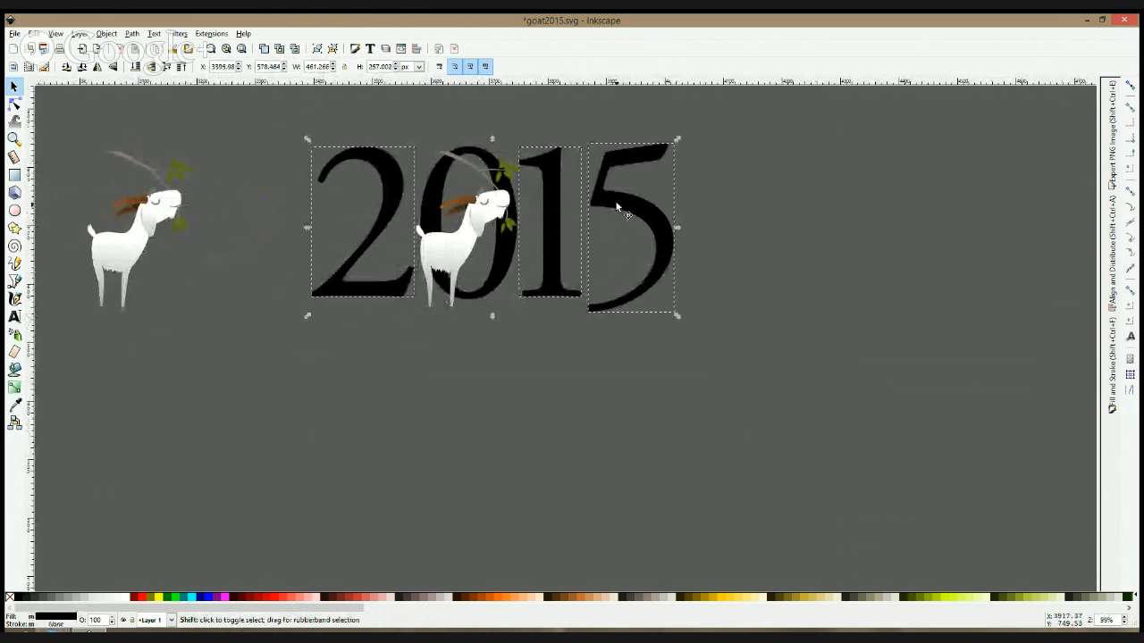
left_click(126, 598)
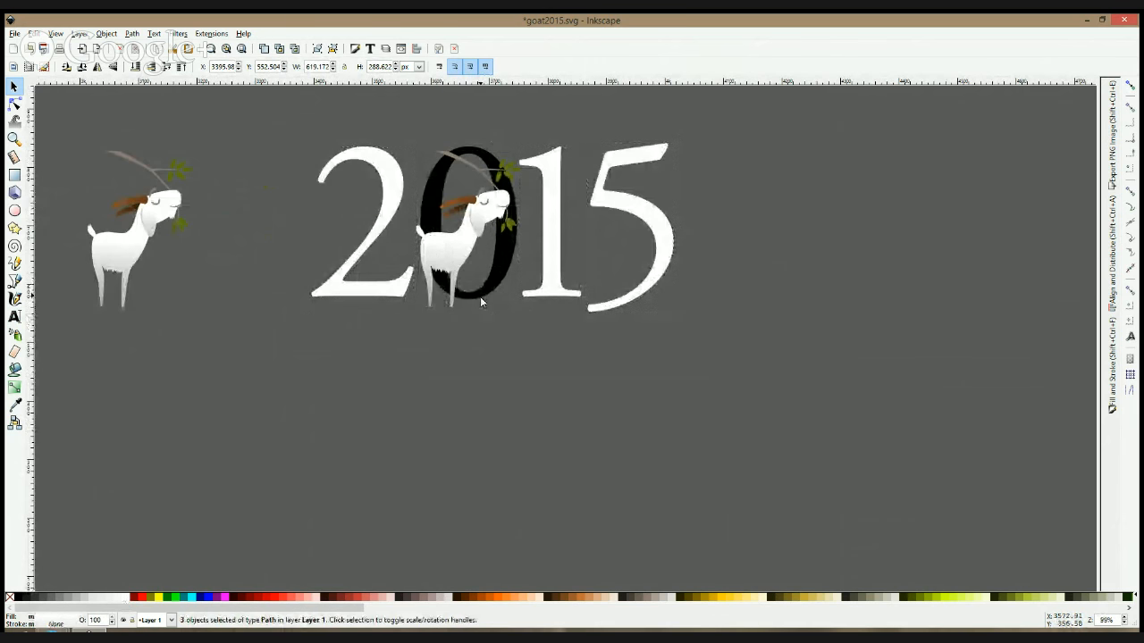
- Shift the goat over the 0 slightly toward the 1 and flip it horizontally
left_click_drag(480, 297, 487, 296)
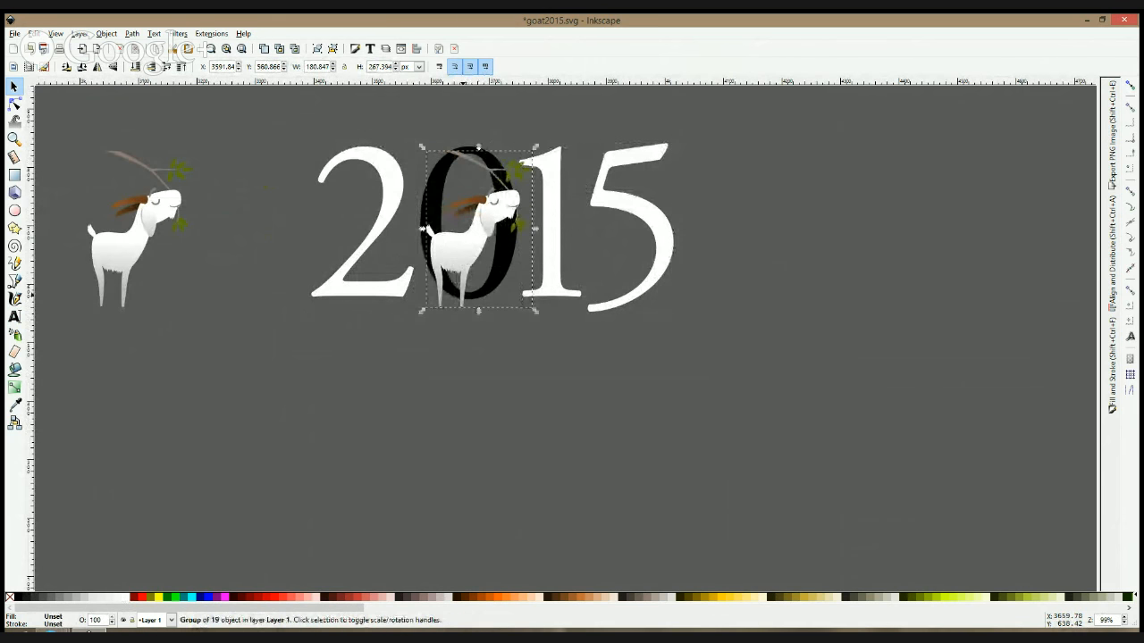
left_click(462, 349)
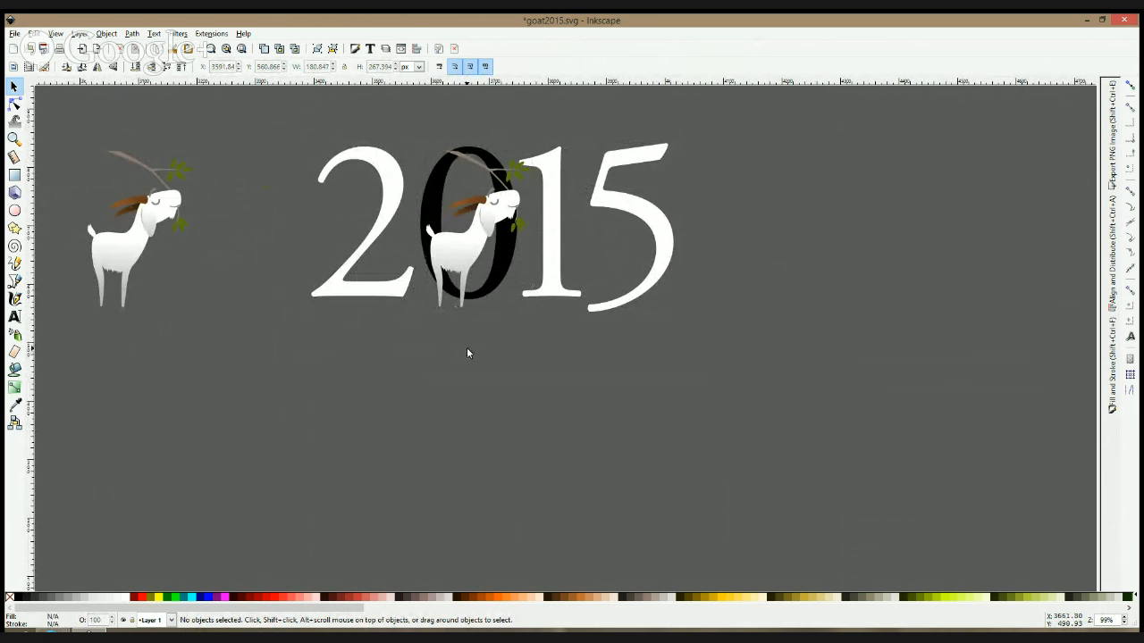
left_click(497, 212)
key("h")
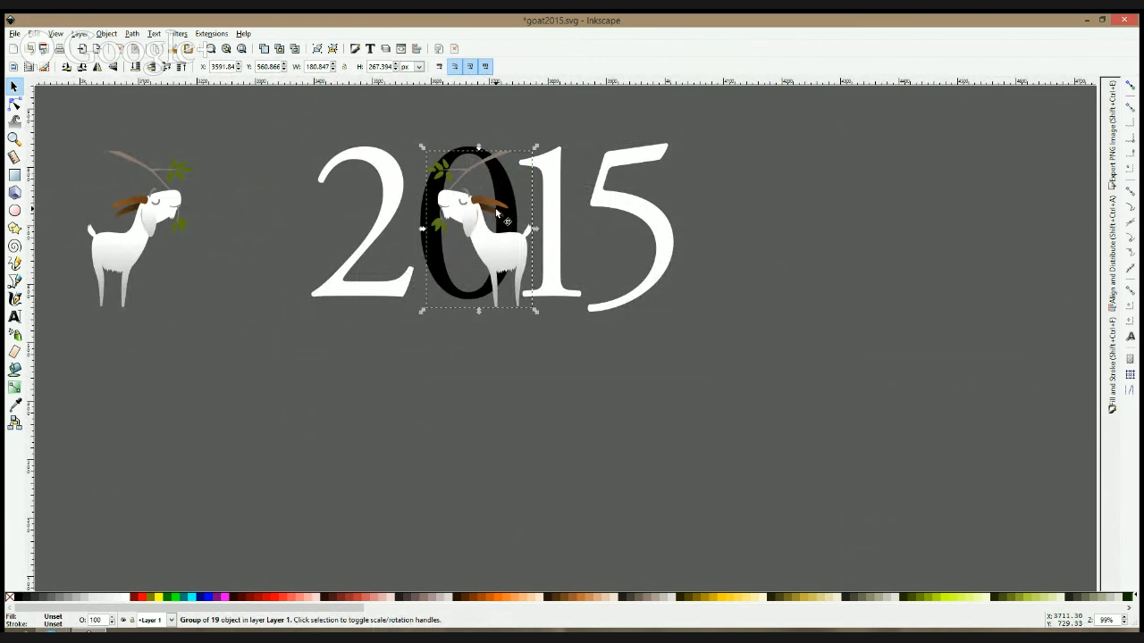
- Flip the goat over the 0 horizontally so that it faces the 1
key("h")
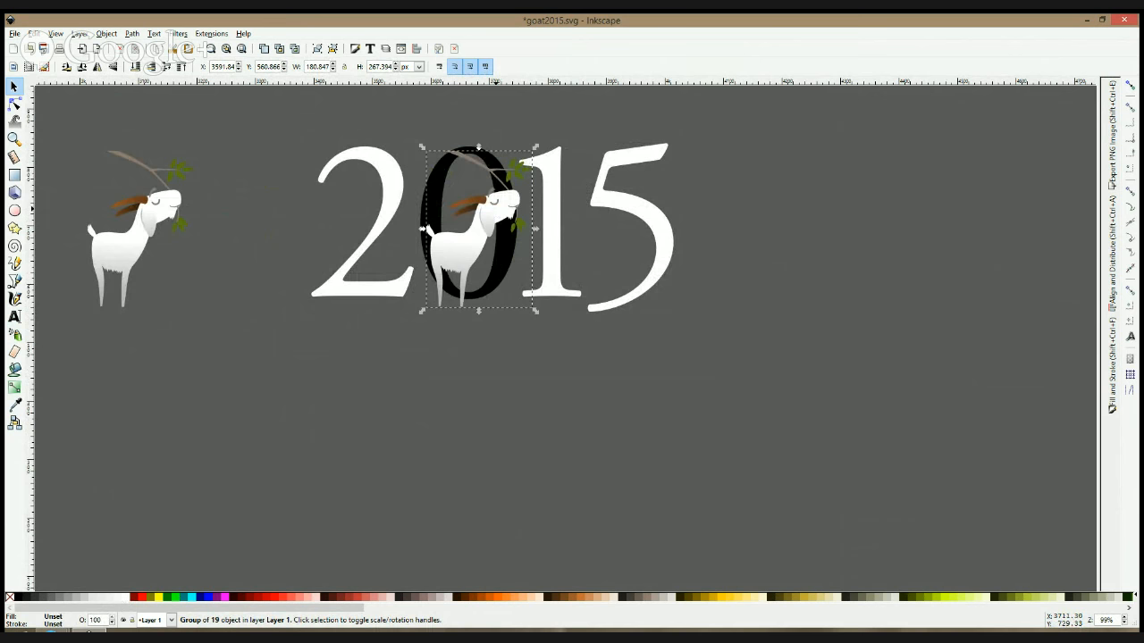
left_click(525, 113)
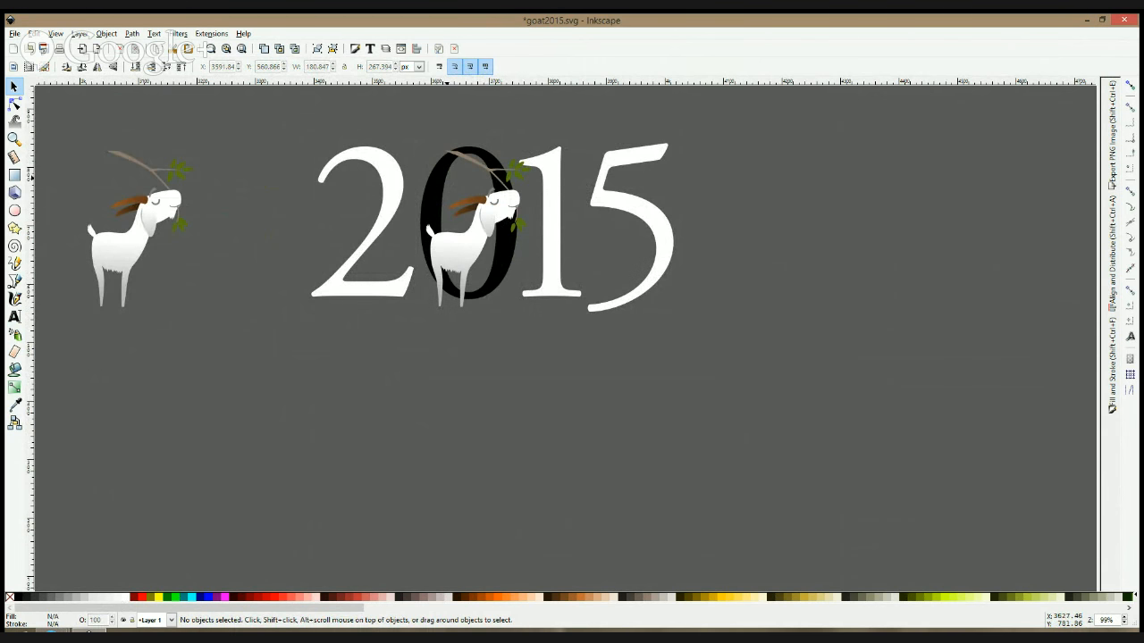
left_click(447, 189)
left_click_drag(446, 190, 432, 379)
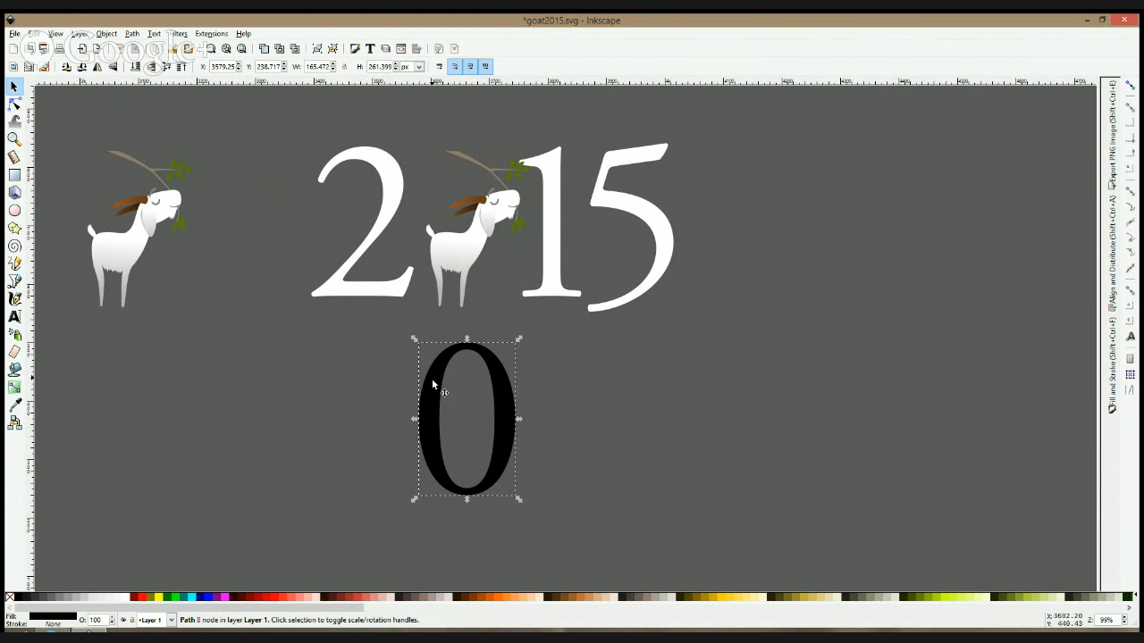
key("ctrl+z")
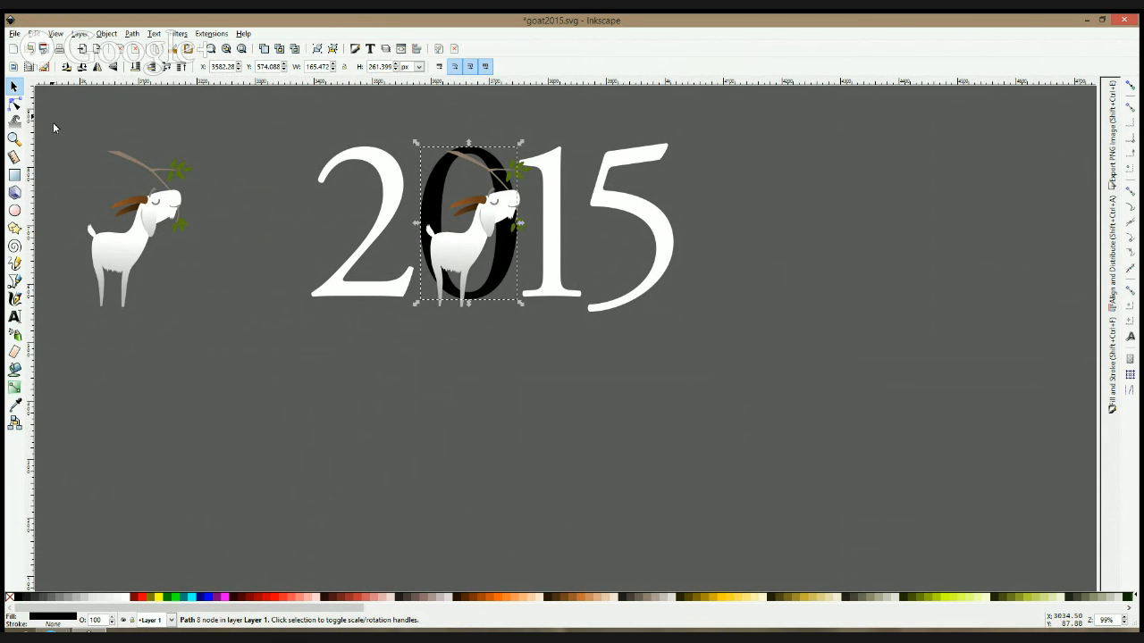
- Draw a white rectangle about 139 by 258 px over the 0 and round its corners fully
left_click(15, 210)
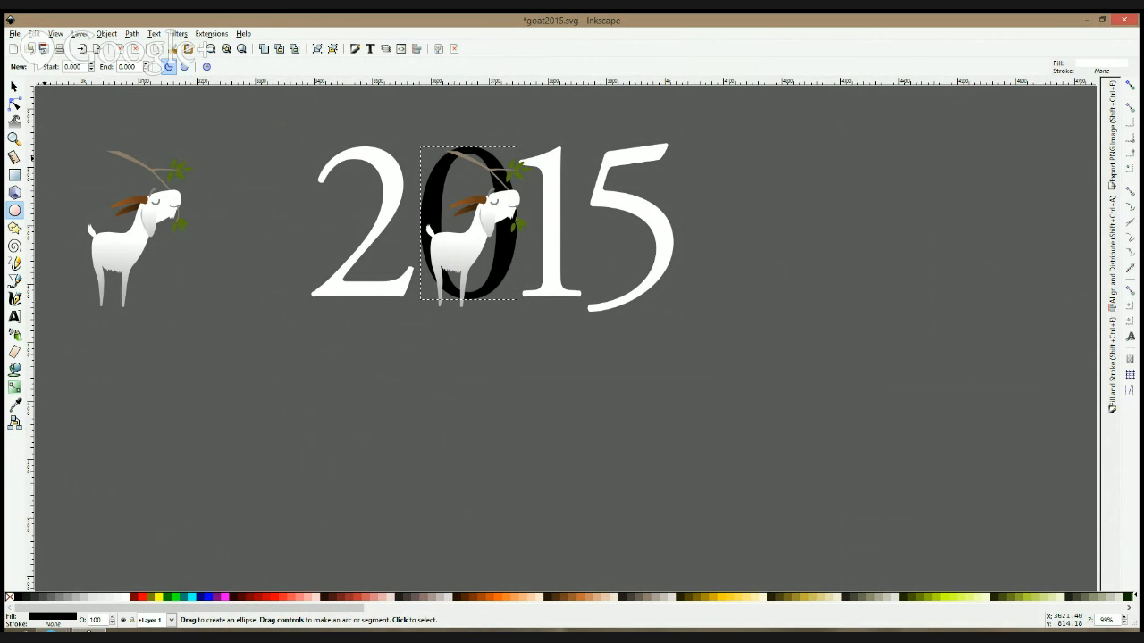
key("r")
left_click_drag(429, 147, 510, 298)
left_click_drag(513, 237, 513, 237)
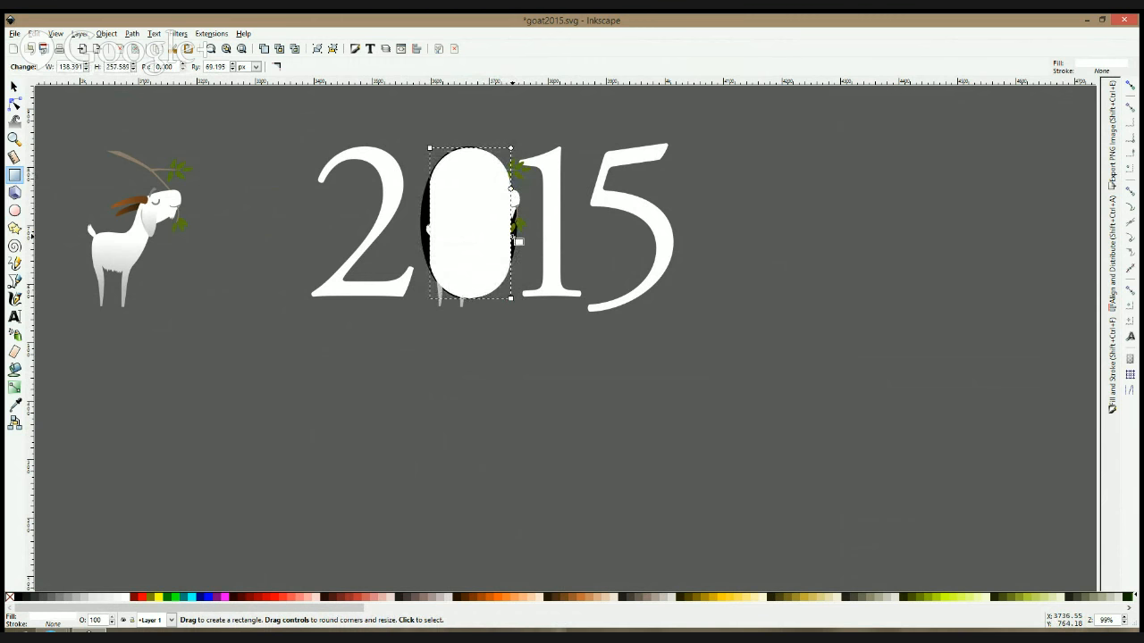
- Convert the rounded rectangle to a path, bulge both long sides outward into an oval, and shift it toward the 2 to cover the 0
key("space")
key("ctrl+shift+c")
left_click(14, 108)
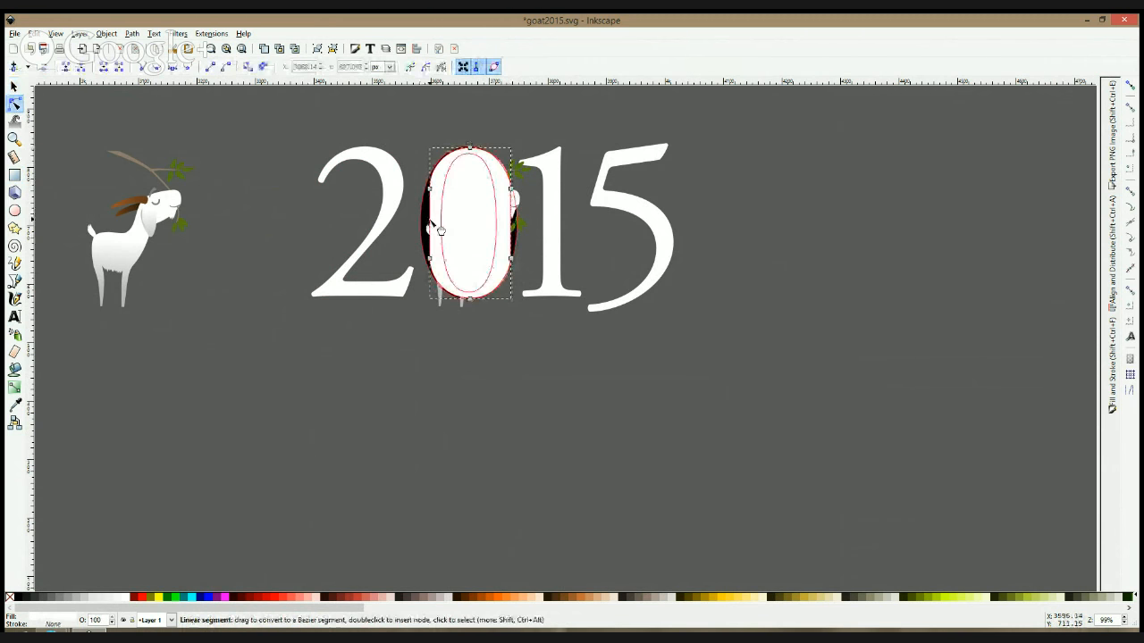
left_click_drag(428, 220, 426, 220)
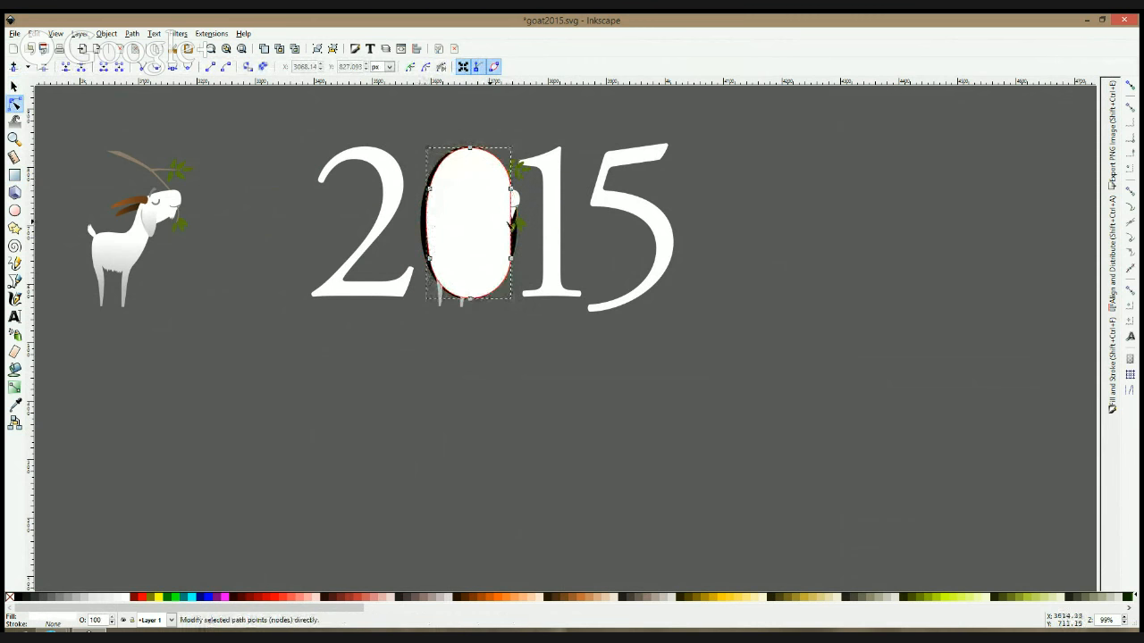
left_click_drag(511, 222, 513, 222)
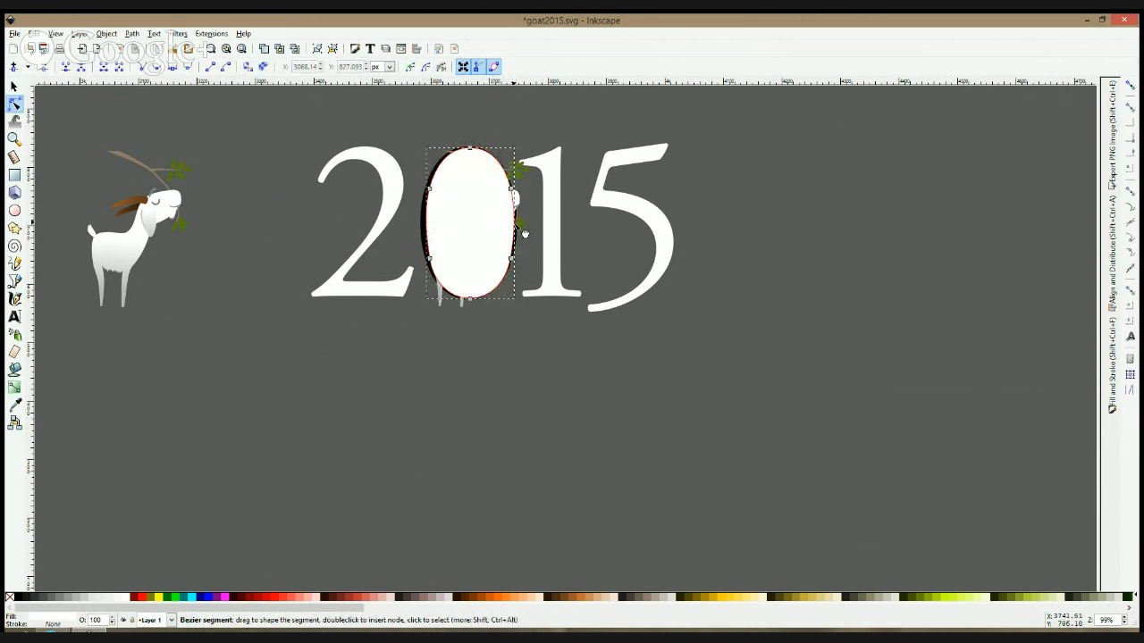
key("space")
left_click_drag(422, 224, 415, 224)
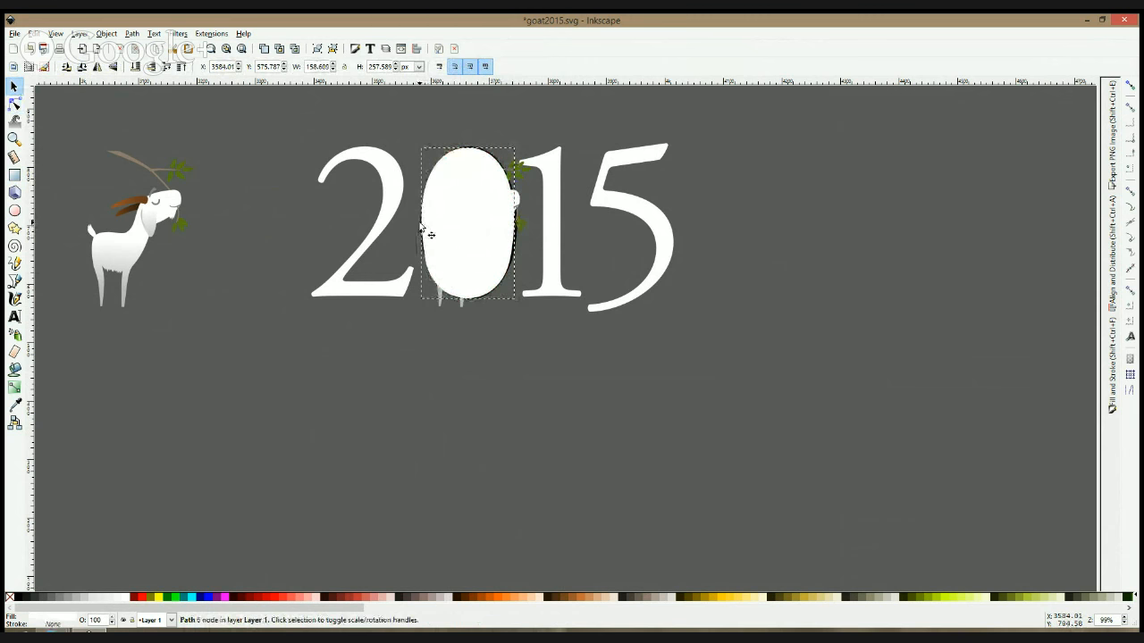
- Send the white oval behind the goat and delete the black 0
key("End")
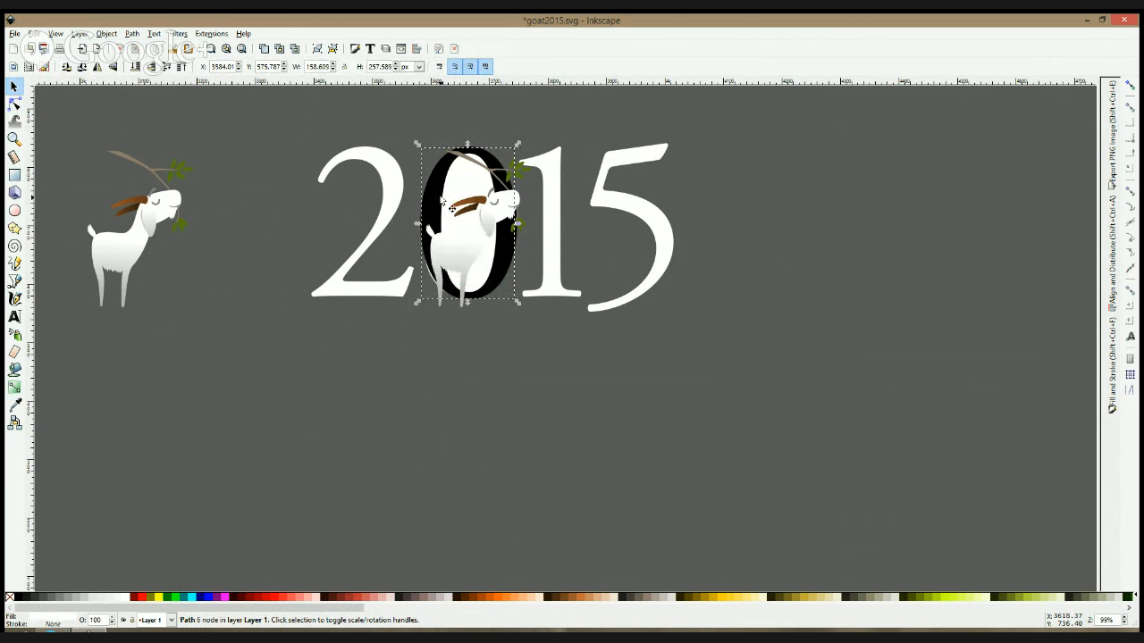
left_click(438, 195)
key("Delete")
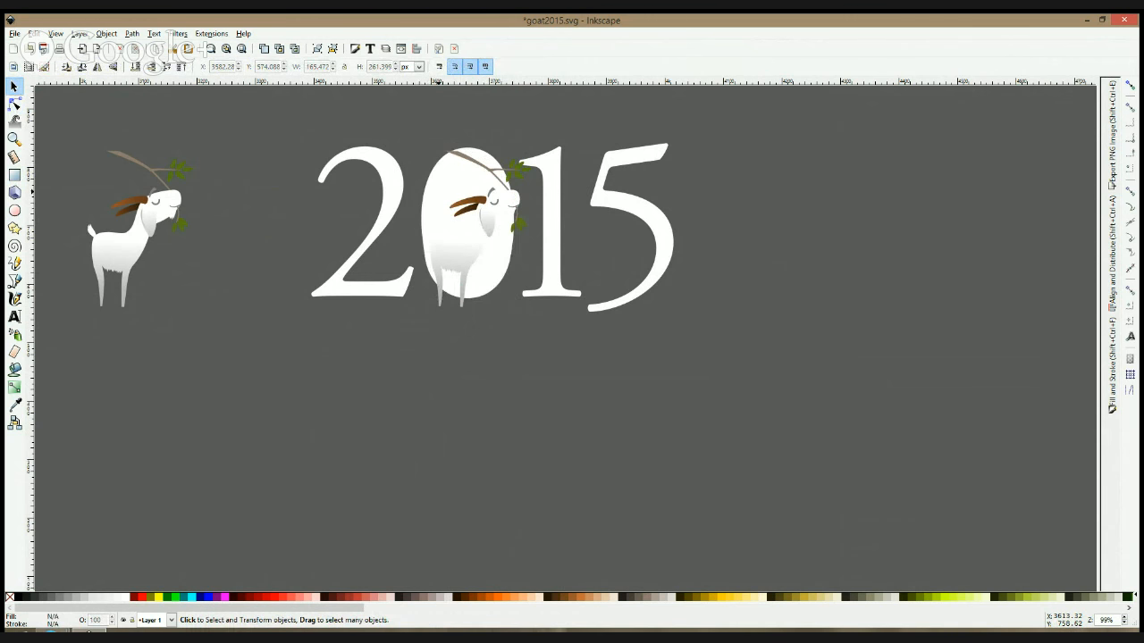
- Fill the oval behind the goat with grey #666666 and apply the same colour to the digits 2, 1 and 5
left_click(439, 196)
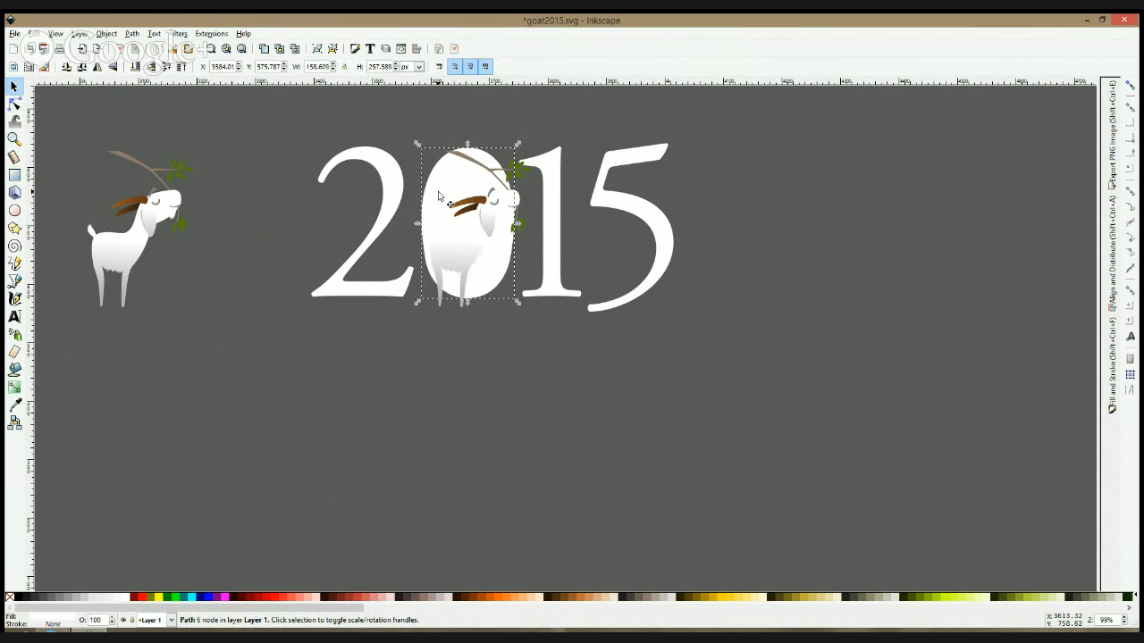
left_click(59, 597)
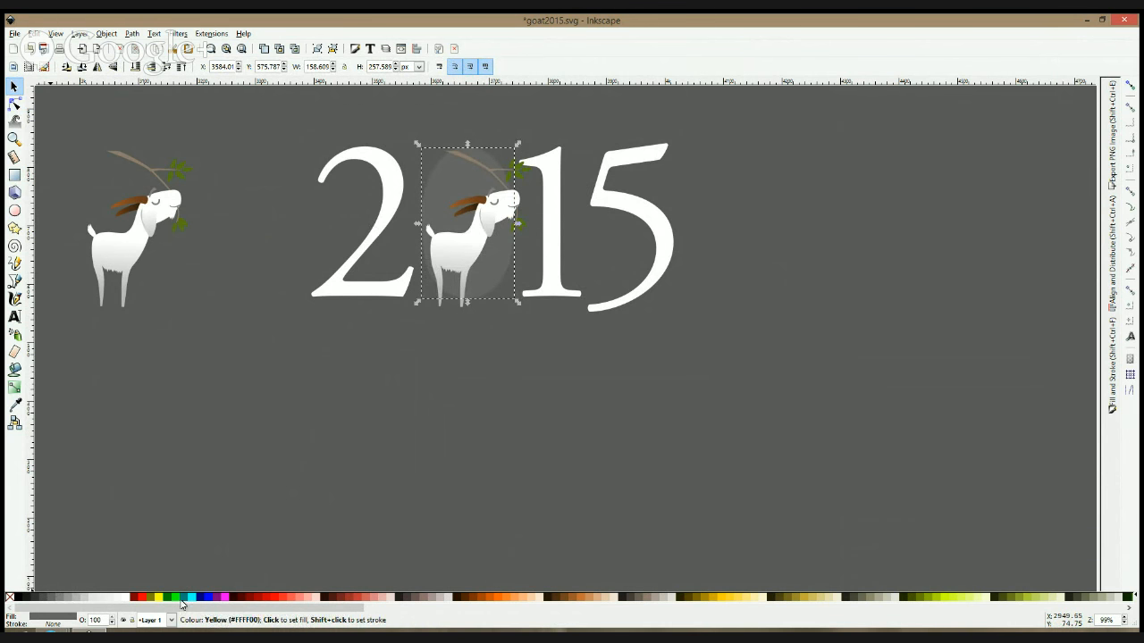
left_click(389, 192)
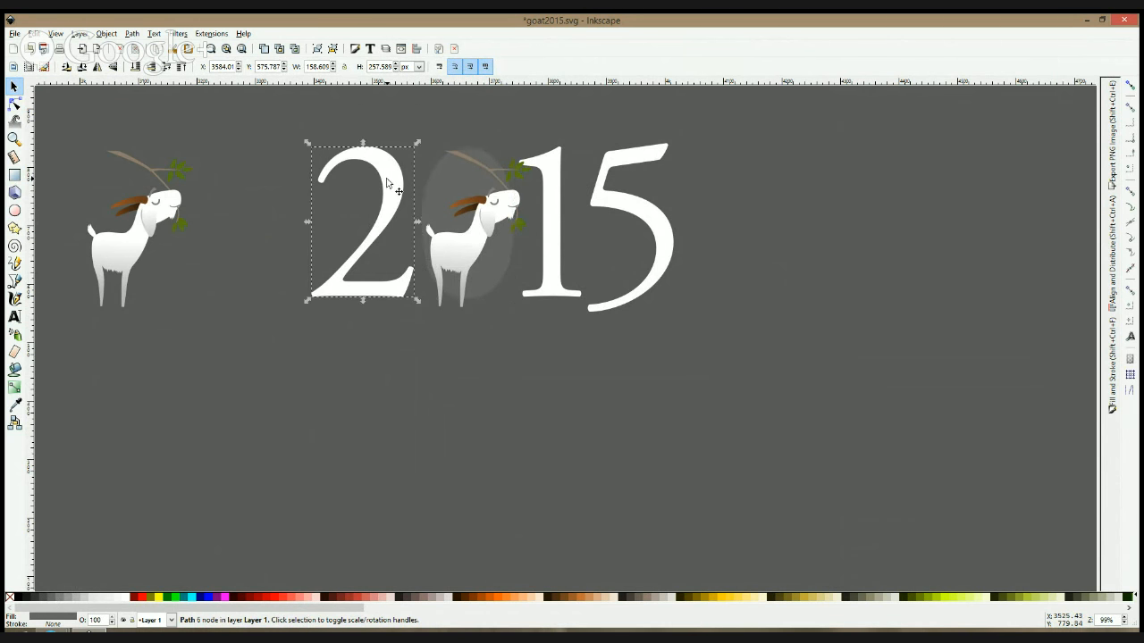
left_click(561, 183, "shift")
left_click(607, 248, "shift")
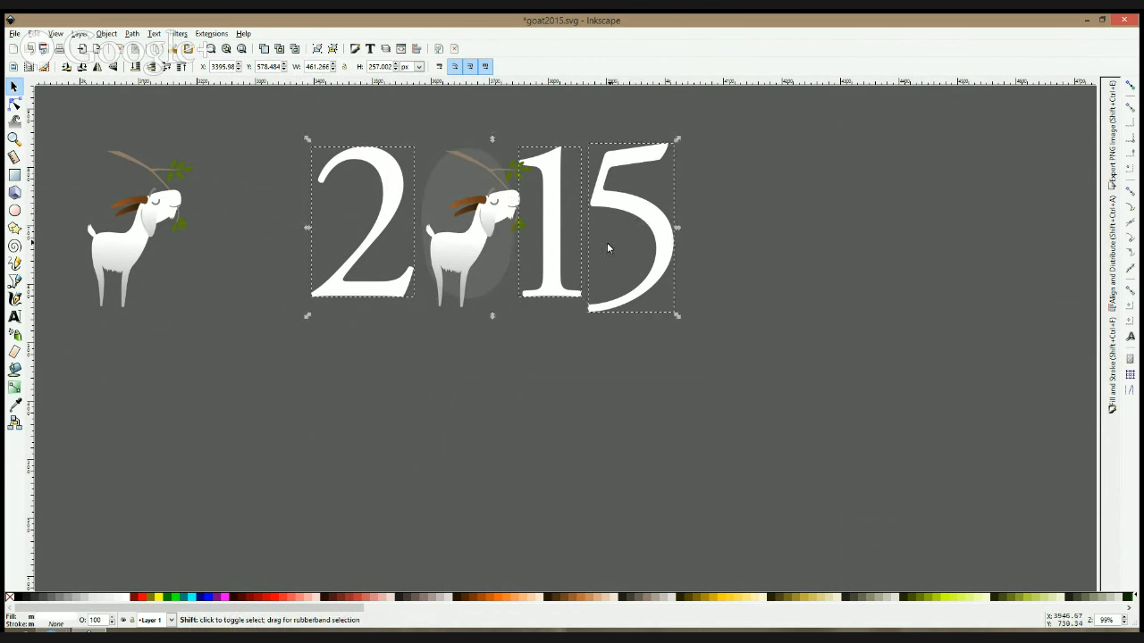
left_click(15, 405)
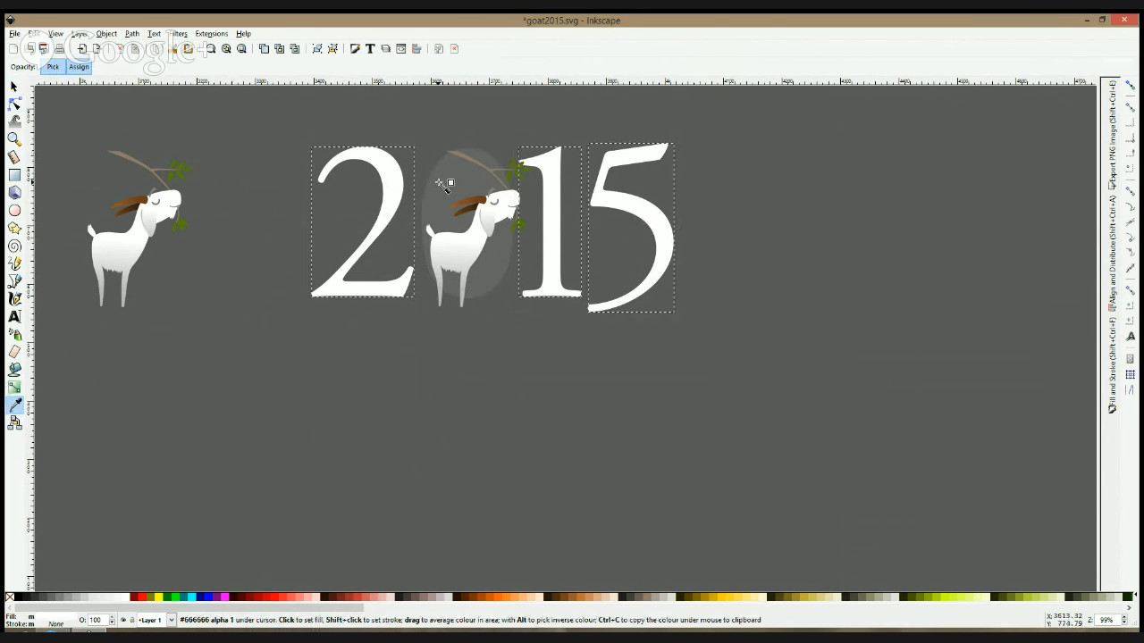
left_click(398, 181)
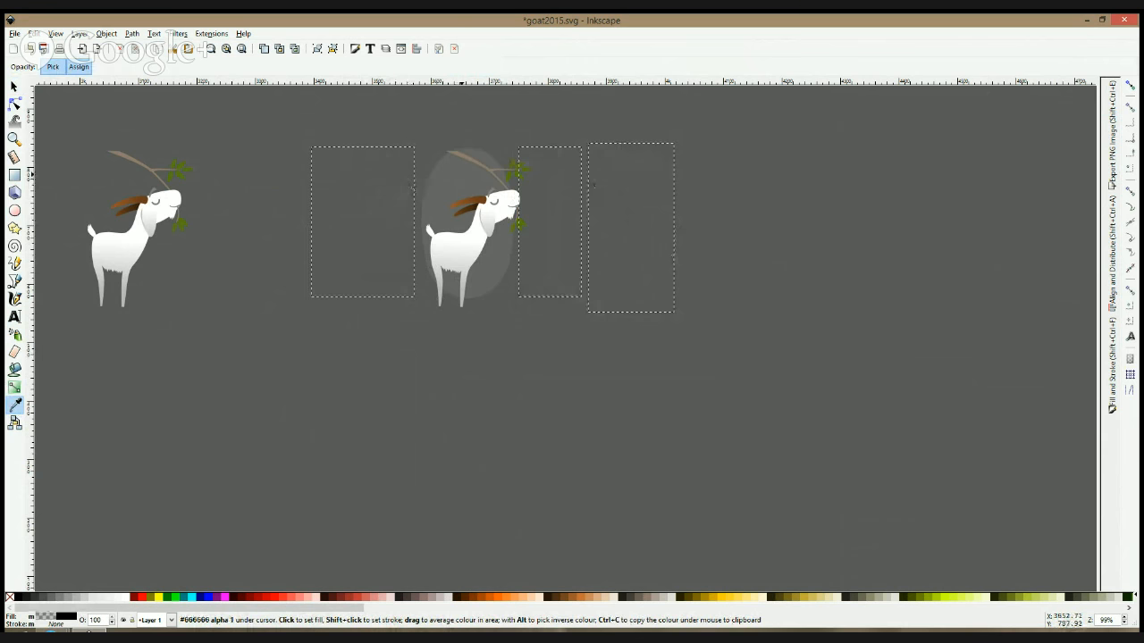
left_click(467, 176)
- Change the page background to white in the document properties
left_click(14, 33)
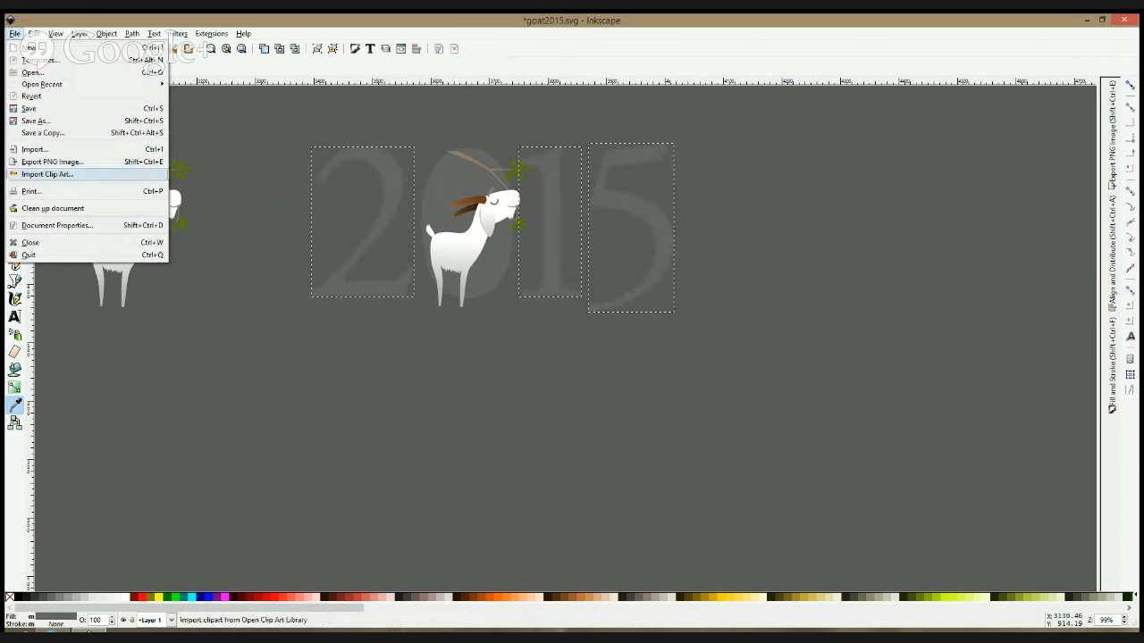
left_click(54, 226)
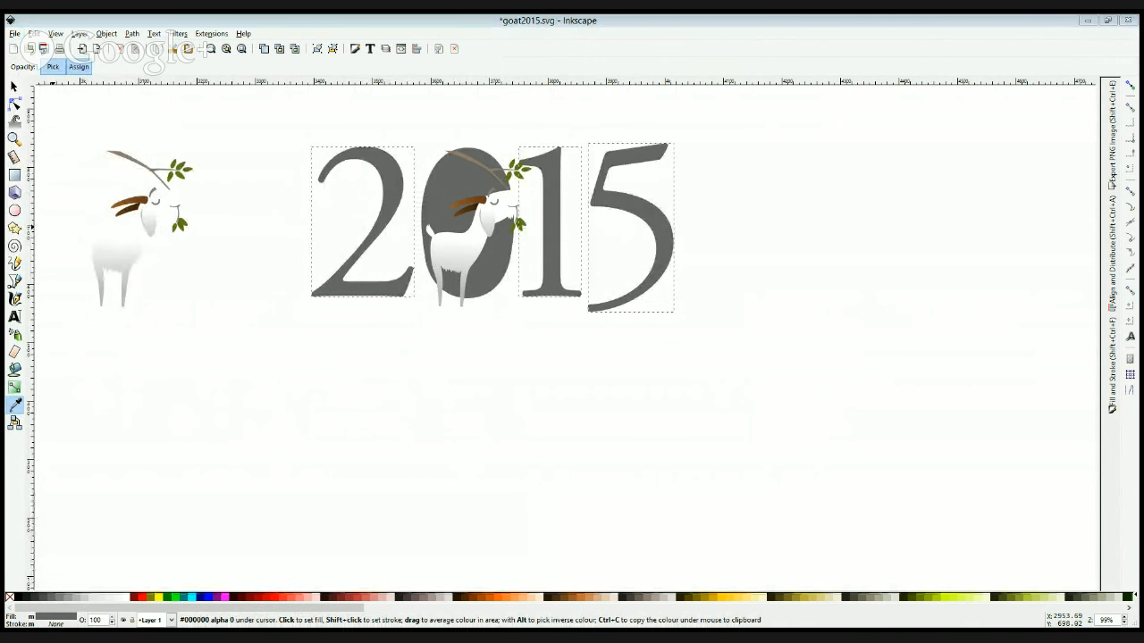
left_click(829, 24)
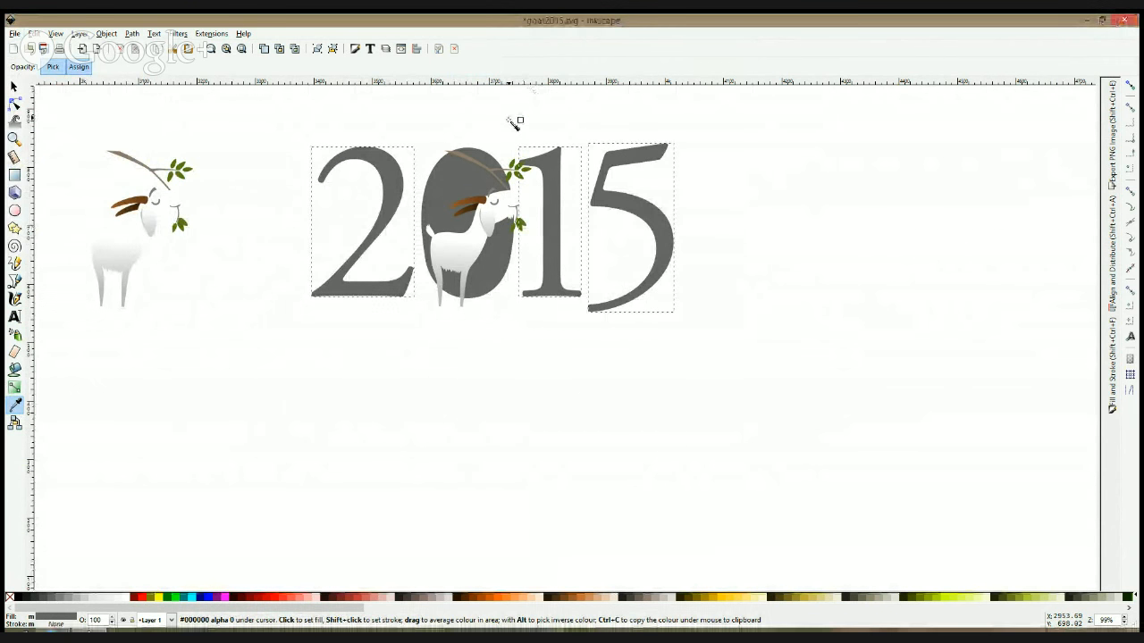
- Scale the goat on the oval down to about 159 by 235 px and move it up toward the 1
key("F1")
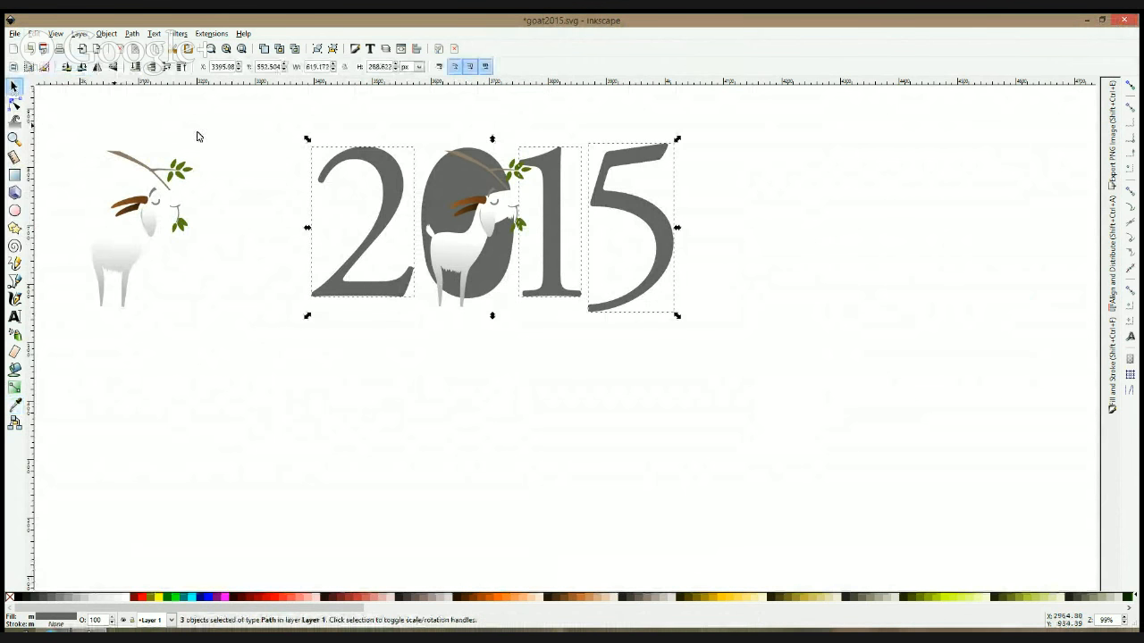
left_click(524, 201)
left_click_drag(540, 141, 521, 153)
left_click_drag(489, 216, 492, 207)
left_click(547, 134)
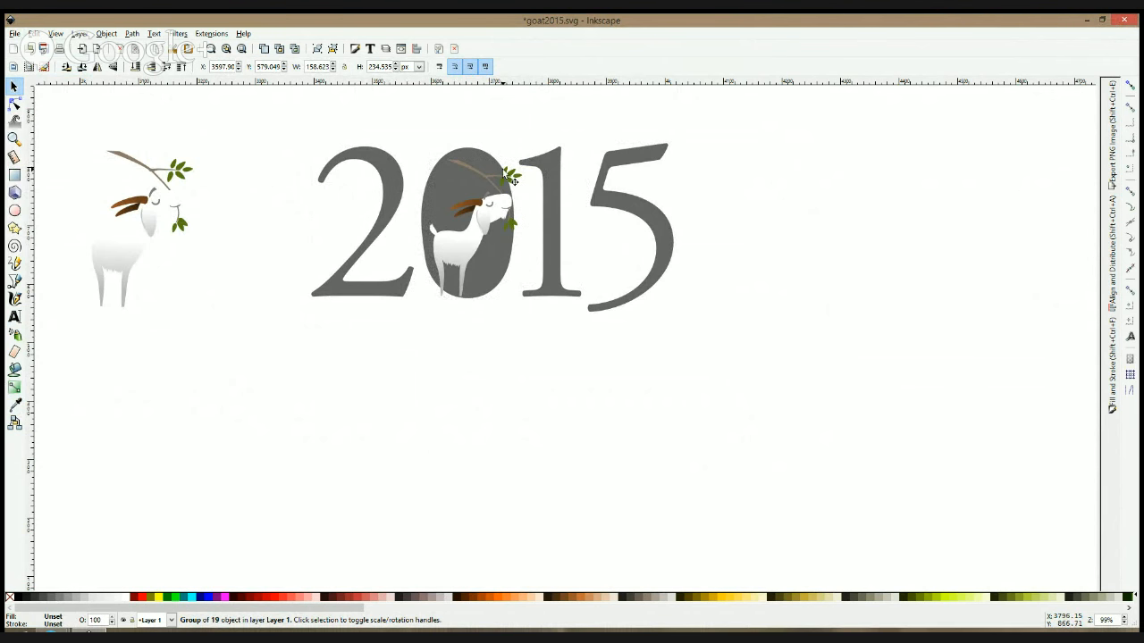
left_click_drag(483, 244, 491, 218)
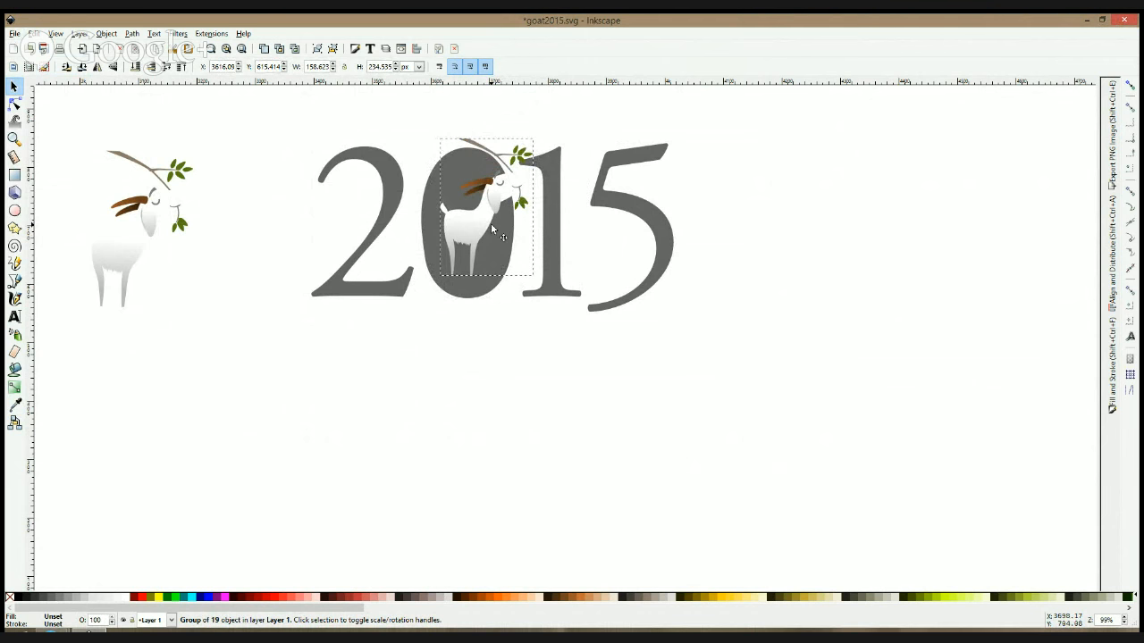
left_click_drag(491, 225, 493, 225)
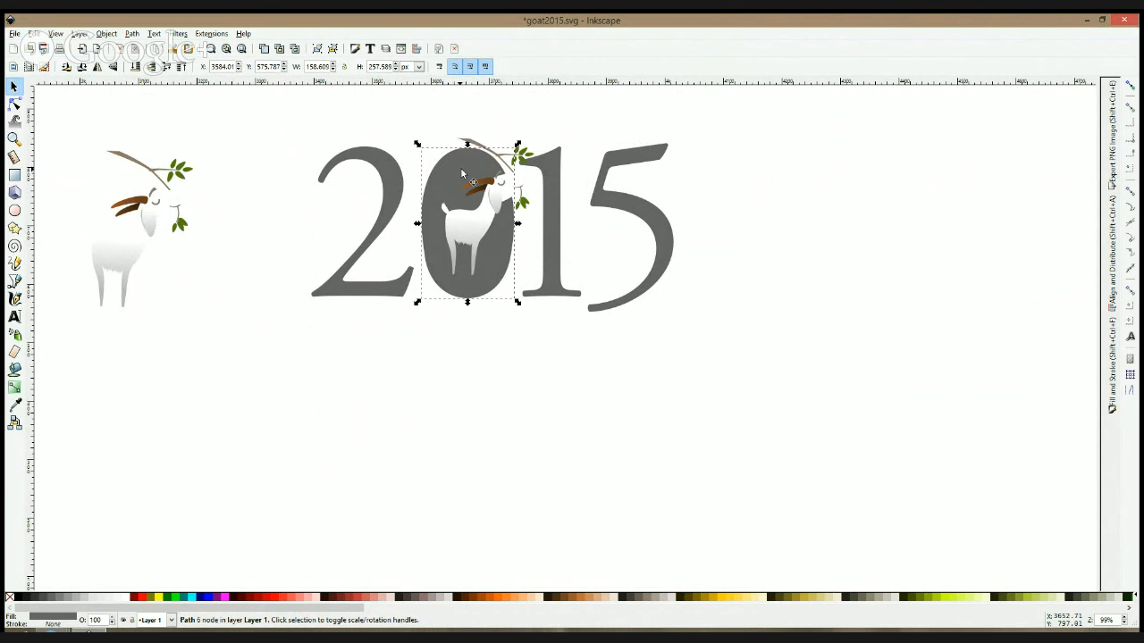
- Fill the oval and the digits 2, 1 and 5 with the teal blue 1e92aeff
left_click(407, 195, "shift")
left_click(547, 223, "shift")
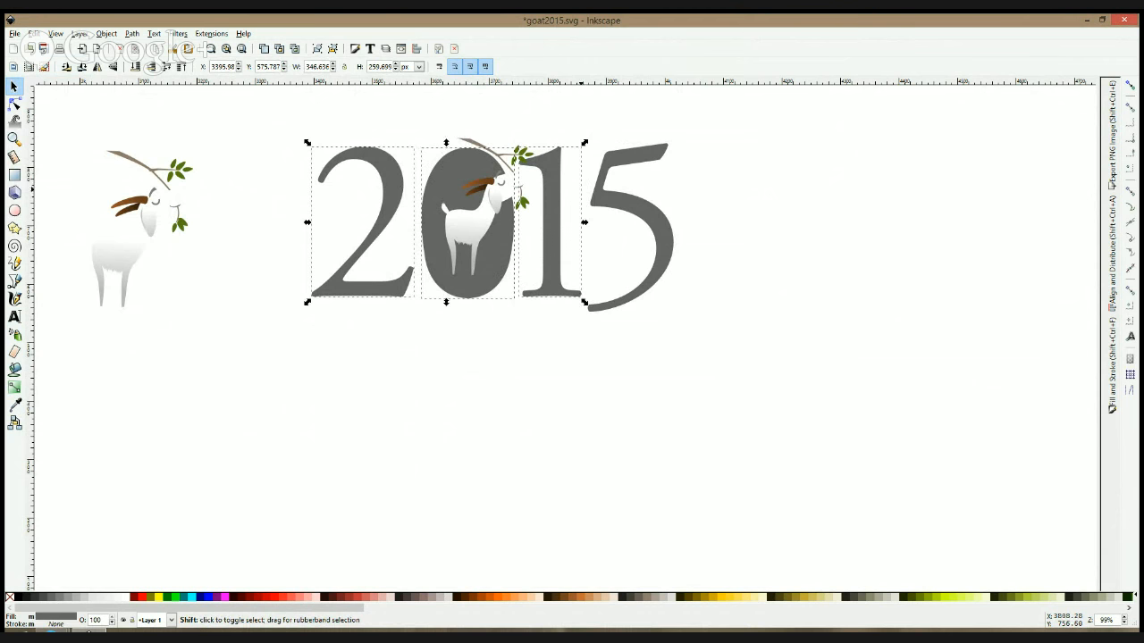
left_click(607, 217, "shift")
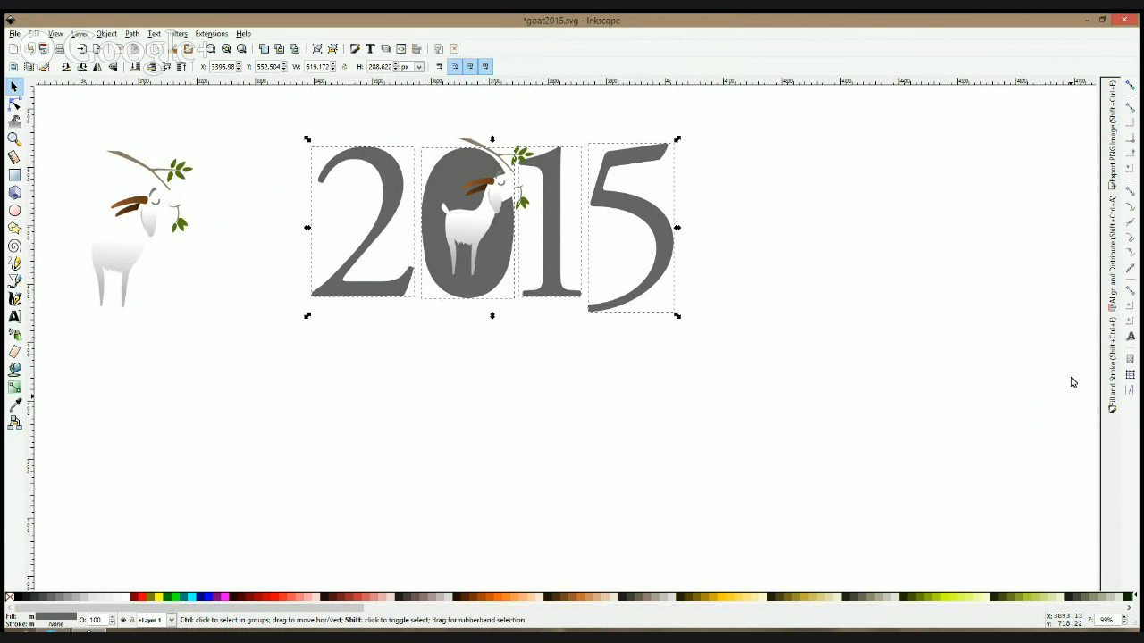
left_click(1112, 354)
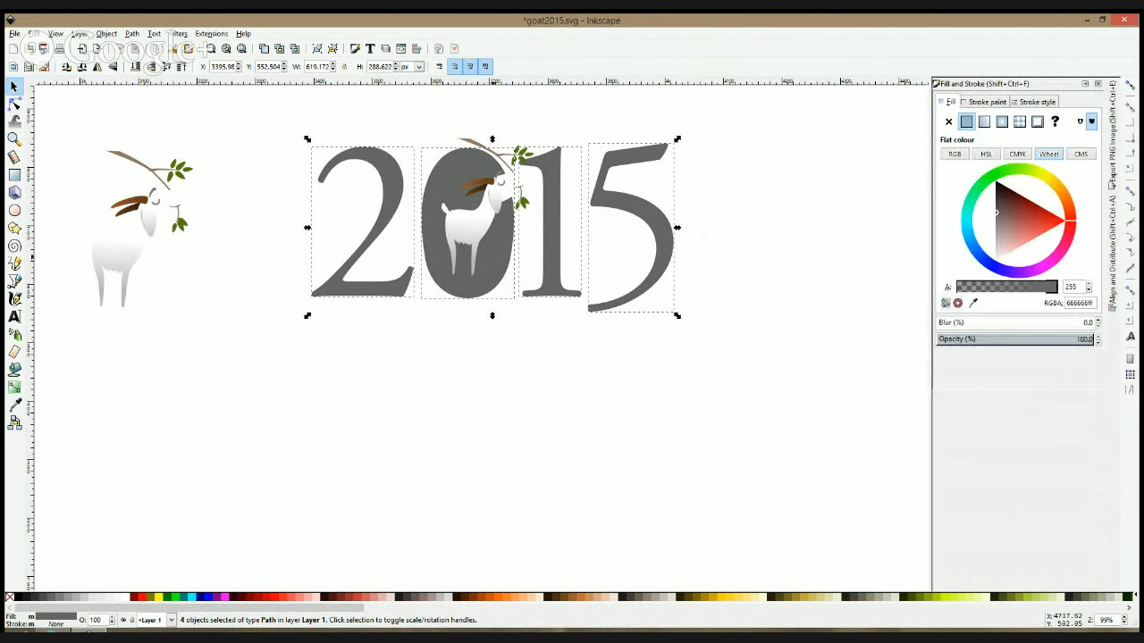
left_click(967, 228)
left_click(1005, 235)
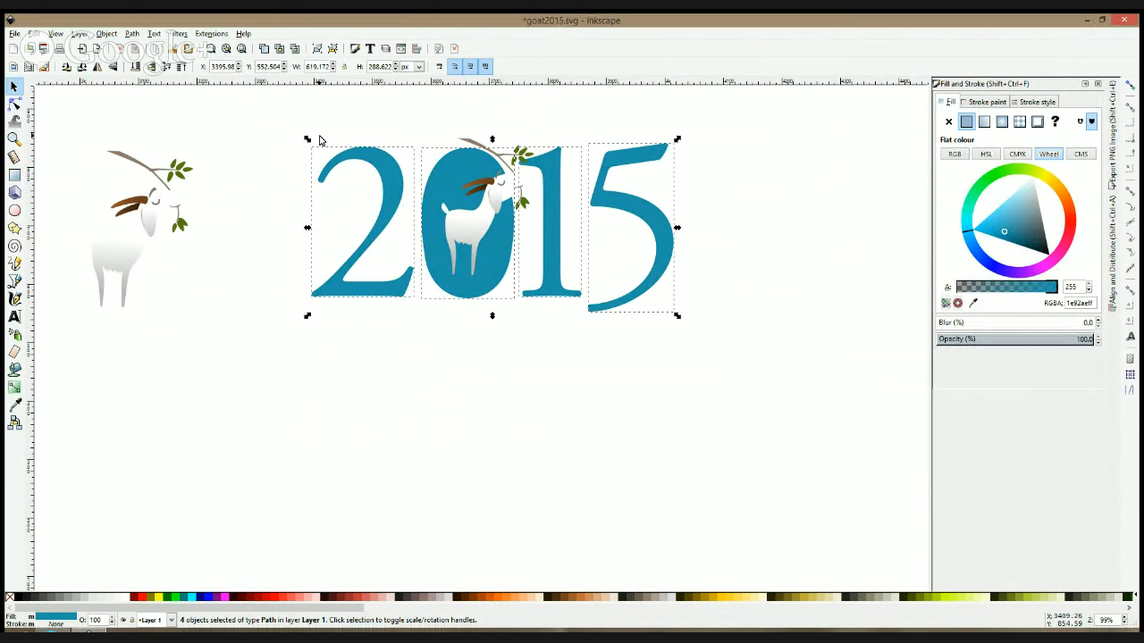
- Group the oval with the three digits and apply a vertical linear gradient fading downward from blue to transparent
key("ctrl+g")
left_click(14, 387)
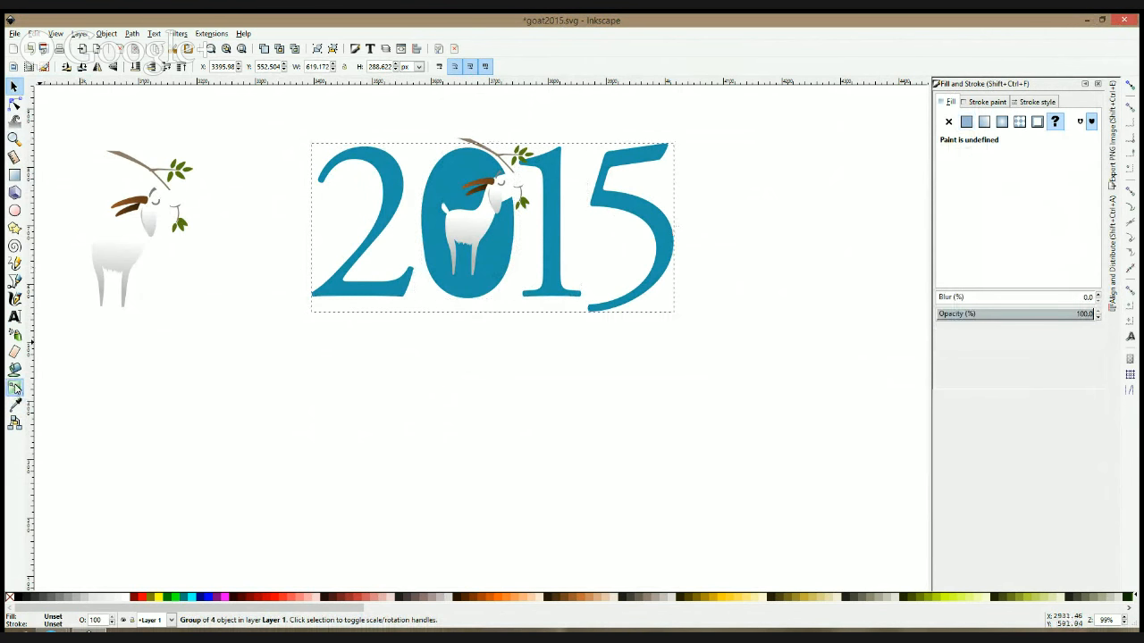
left_click_drag(395, 194, 396, 264)
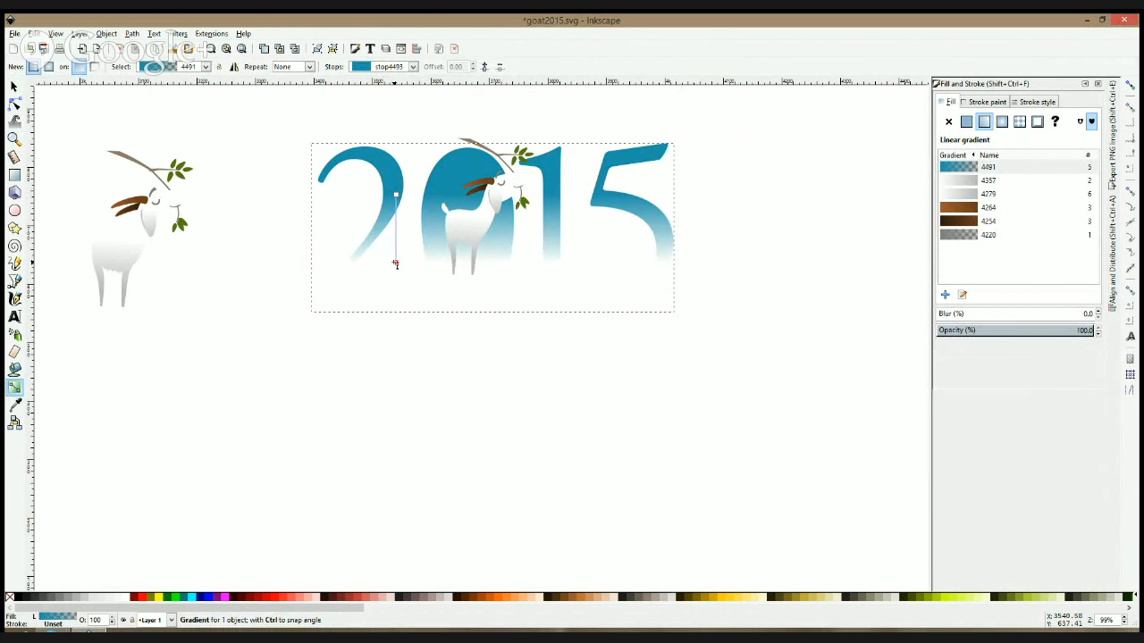
- Set the gradient's end stop to a light blue with alpha 167 and reverse the gradient so the darker blue is at the digits' base
left_click(14, 405)
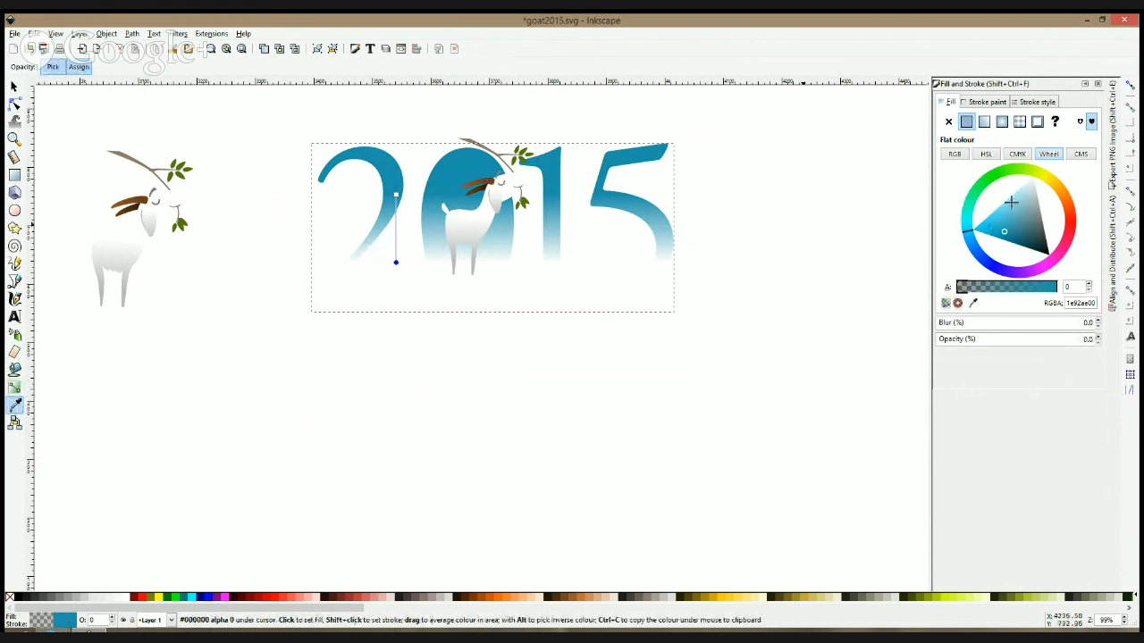
left_click(1010, 204)
left_click(1024, 288)
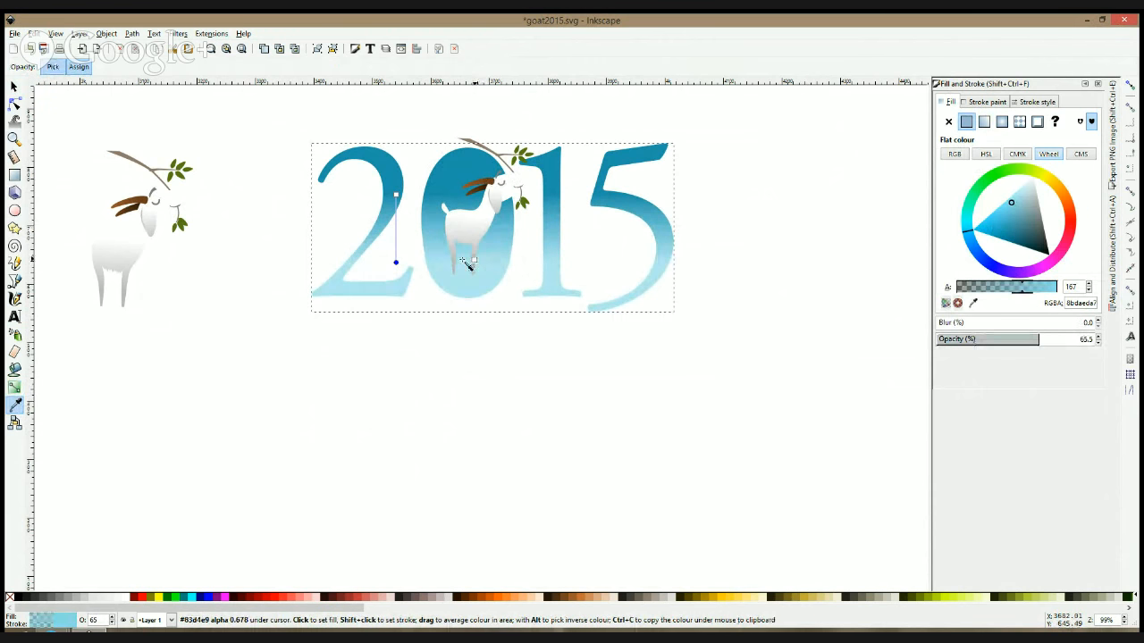
left_click(15, 385)
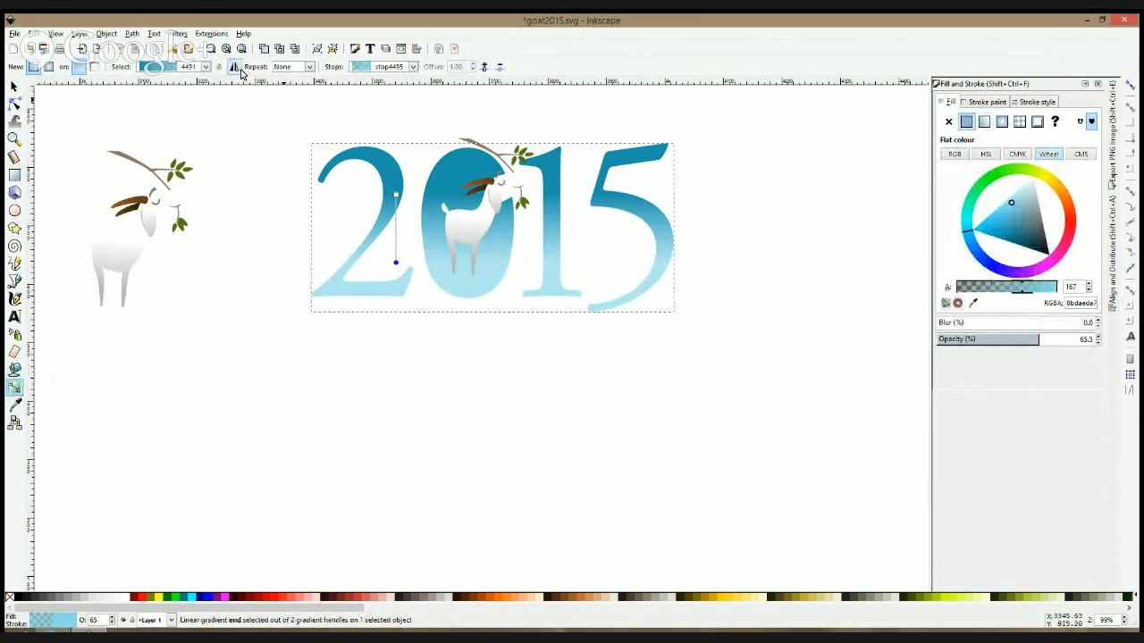
left_click(232, 68)
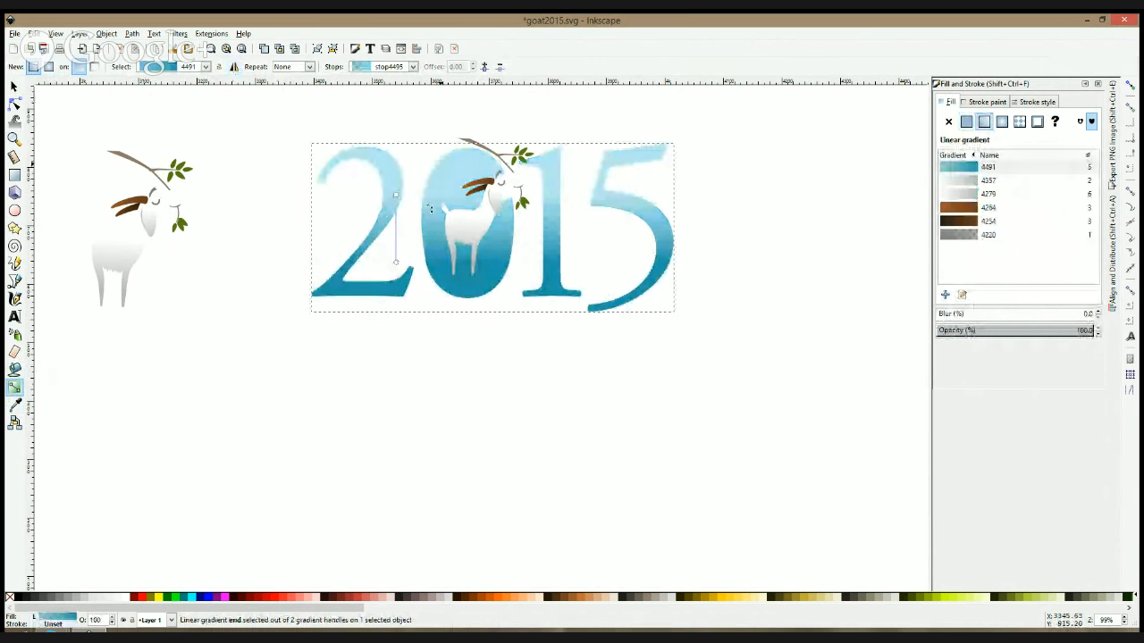
- Reverse the 2015 gradient so the darker blue is at the top and set the light blue end stop's alpha to 255
left_click(233, 68)
left_click(396, 262)
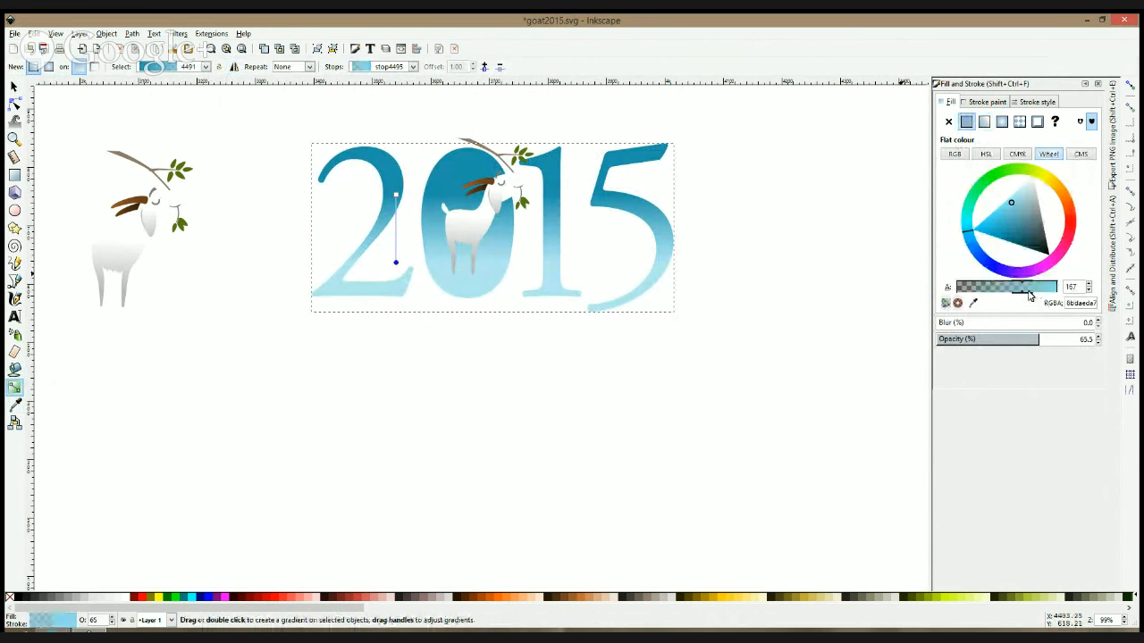
left_click_drag(1080, 292, 1095, 291)
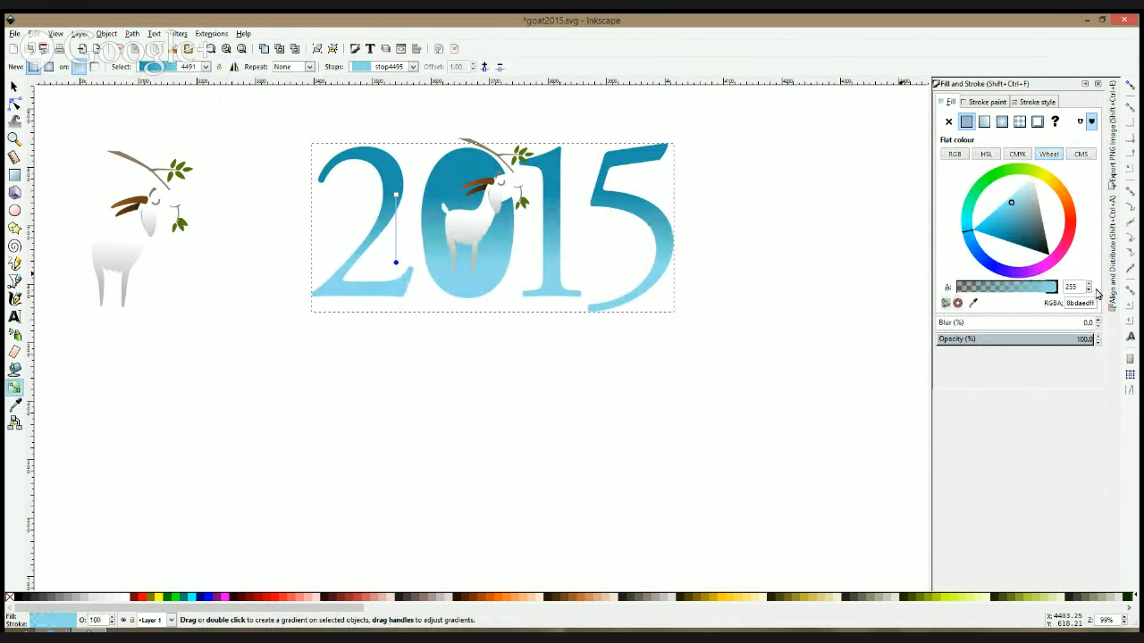
- Extend the gradient's light blue end straight down to the lowest edge of the 5
left_click_drag(396, 262, 404, 324)
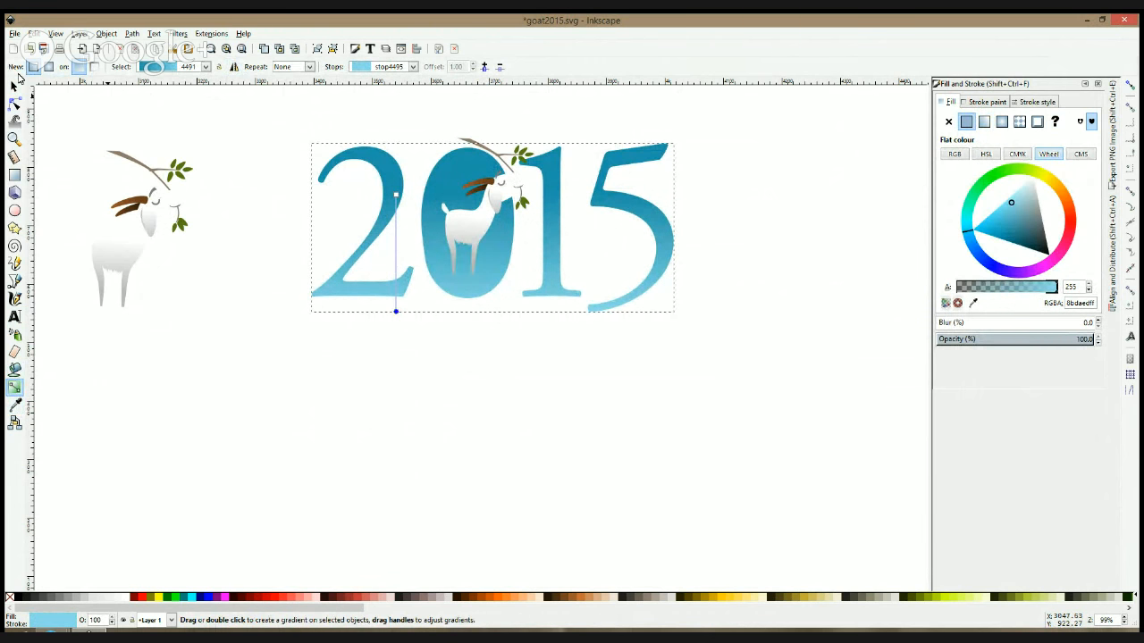
left_click(15, 87)
left_click(523, 108)
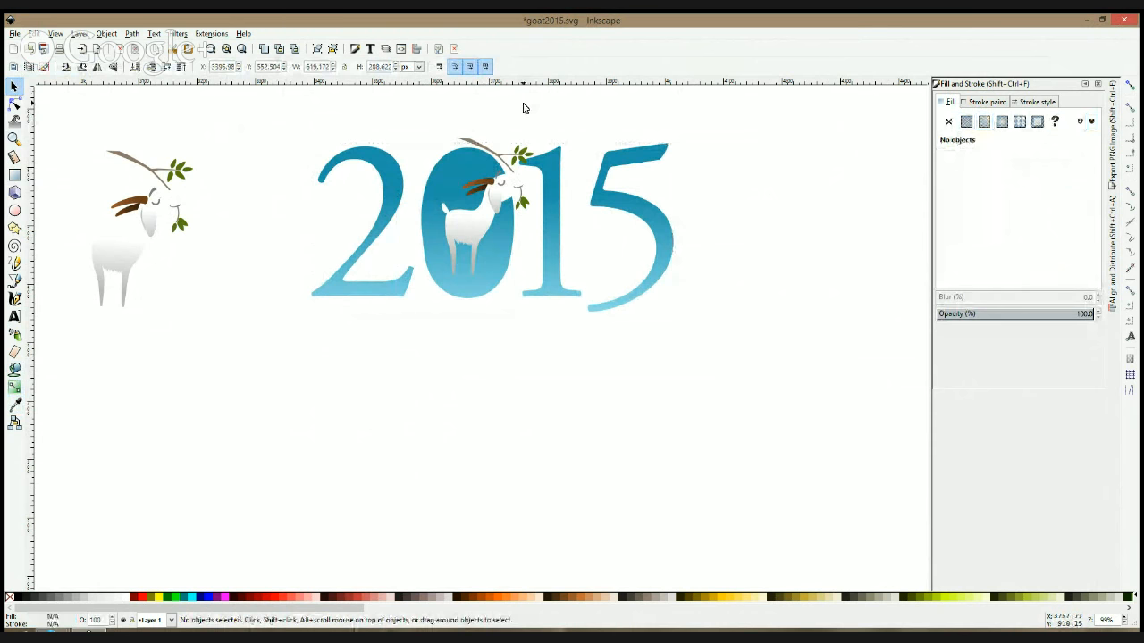
- Move the goat down into the blue oval and scale it to about 157 by 231 px
scroll(523, 108, "down", 3)
scroll(523, 110, "up", 3)
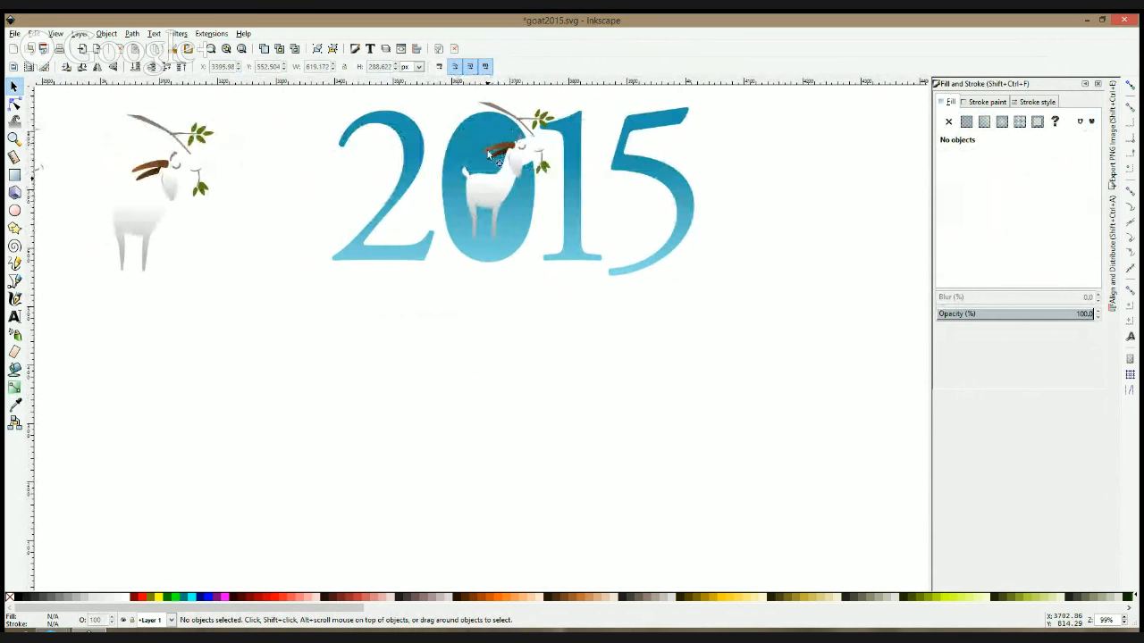
left_click(485, 205)
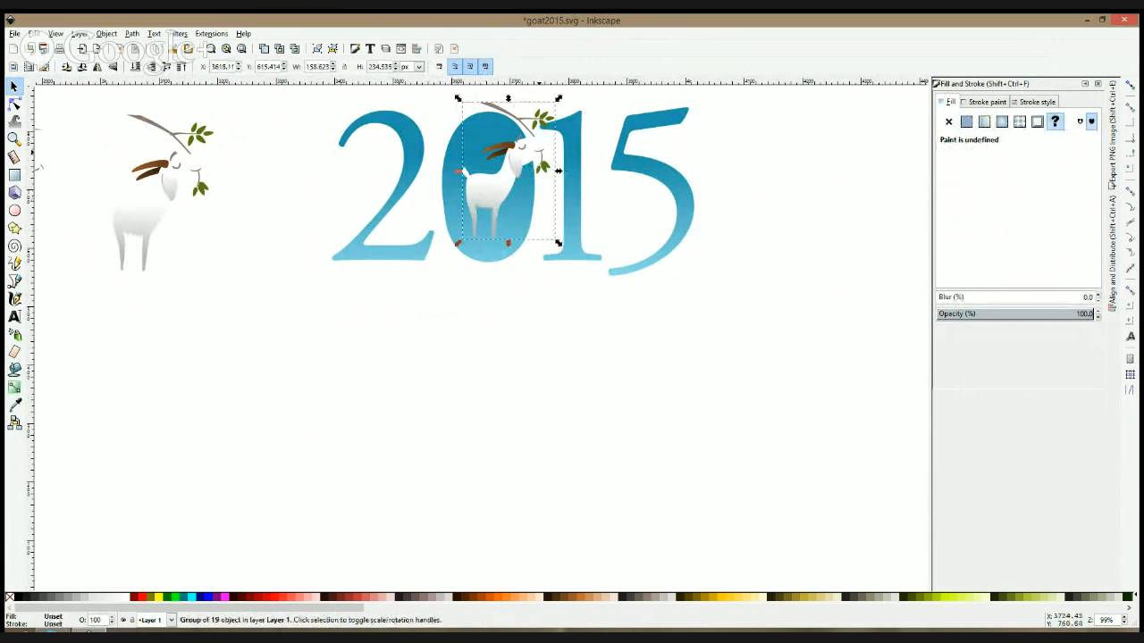
mouse_move(545, 100)
left_mouse_down()
mouse_move(533, 105)
mouse_move(542, 98)
left_mouse_up()
left_click_drag(458, 243, 441, 264)
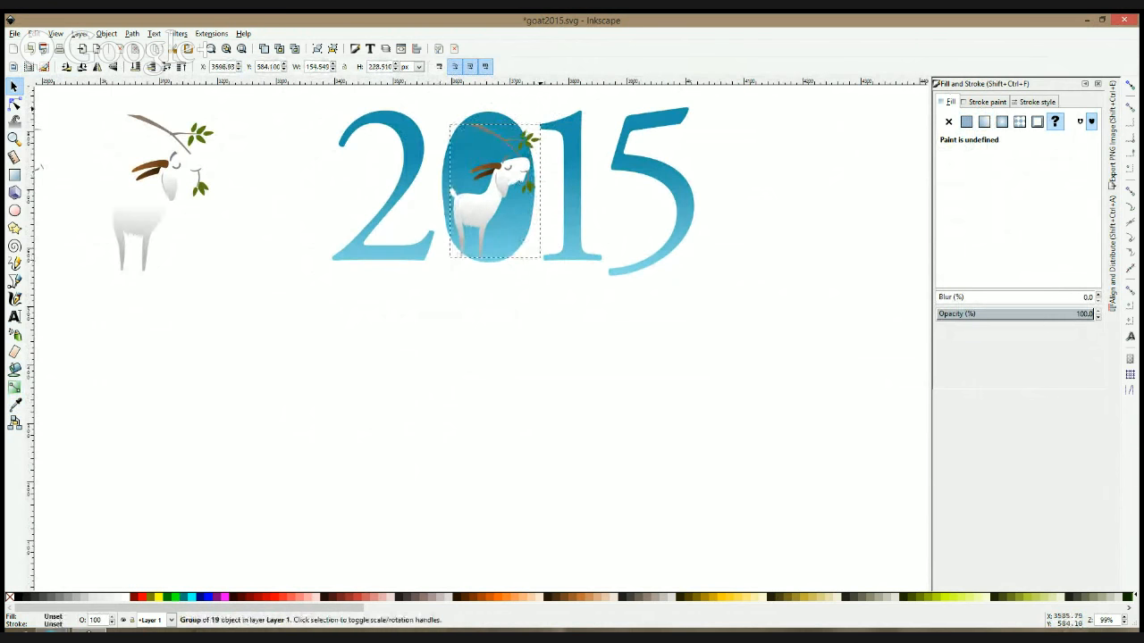
left_click_drag(544, 120, 544, 123)
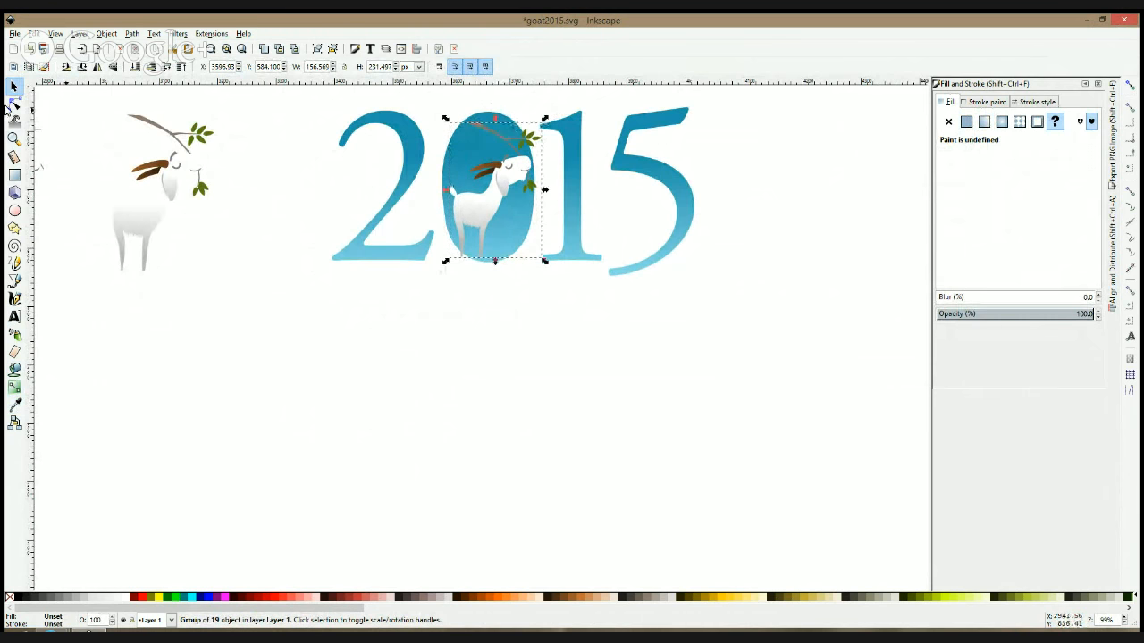
- Reshape the branch above the goat by stretching its thick end outward to the oval's edge
left_click(14, 104)
left_click(488, 133)
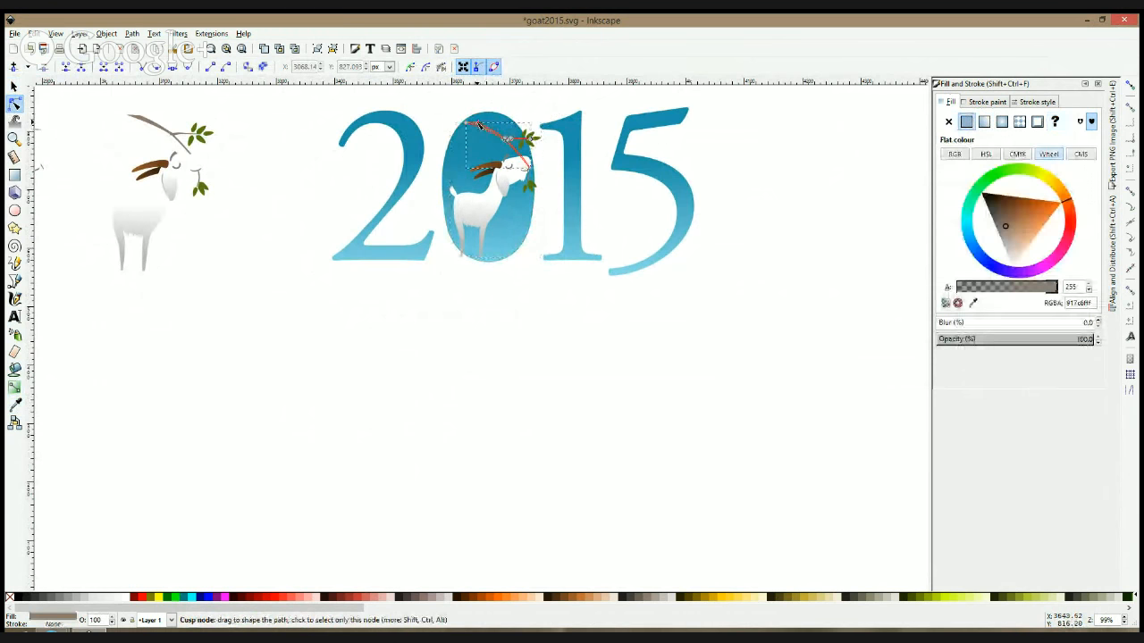
left_click(462, 118)
left_click_drag(462, 118, 453, 122)
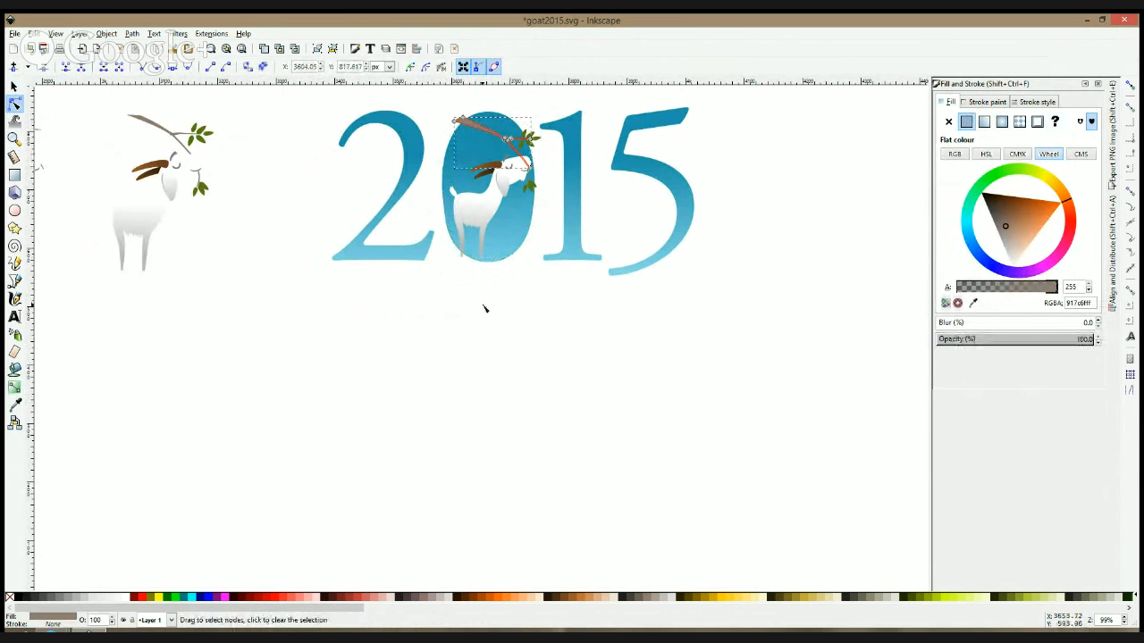
left_click(517, 332)
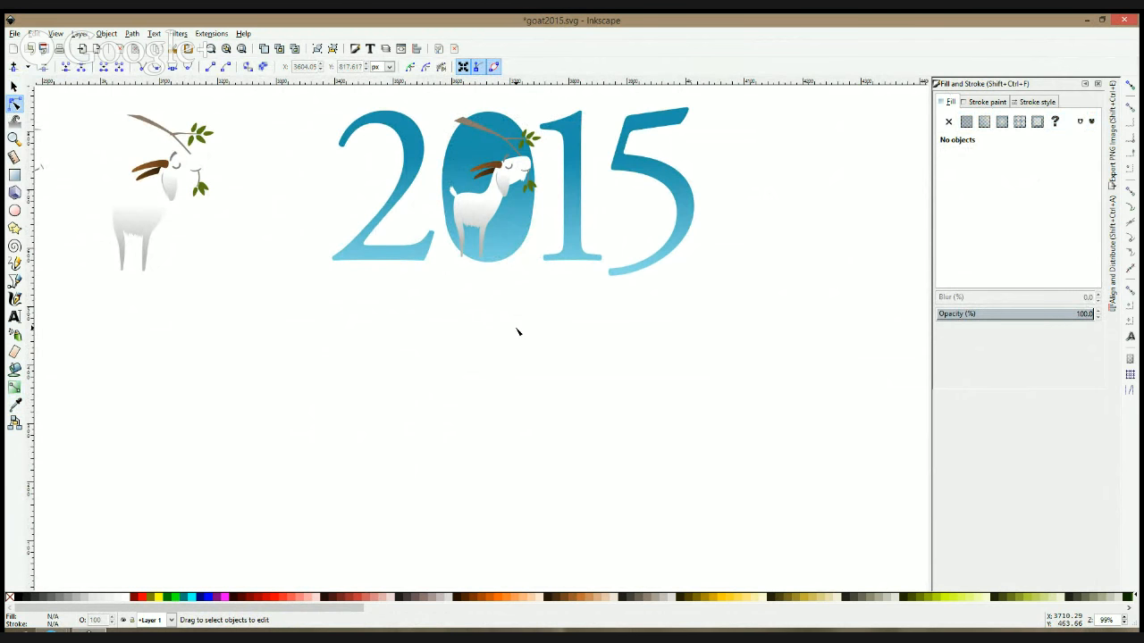
- Replace the gradient on the goat's body in the oval with a flat white fill
left_click(480, 219)
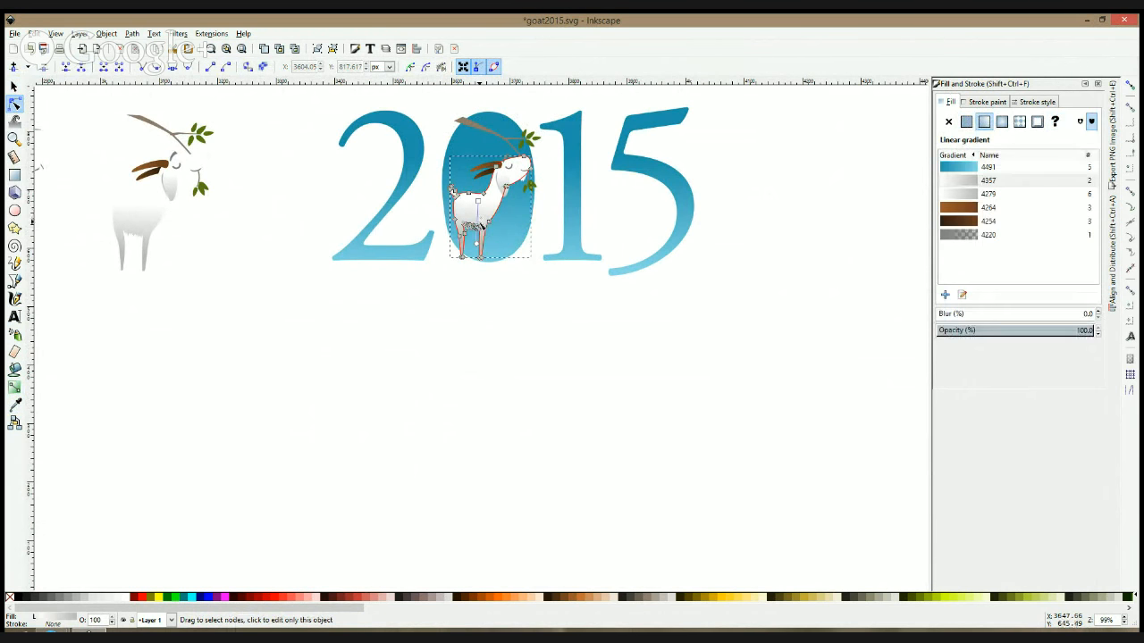
left_click(125, 597)
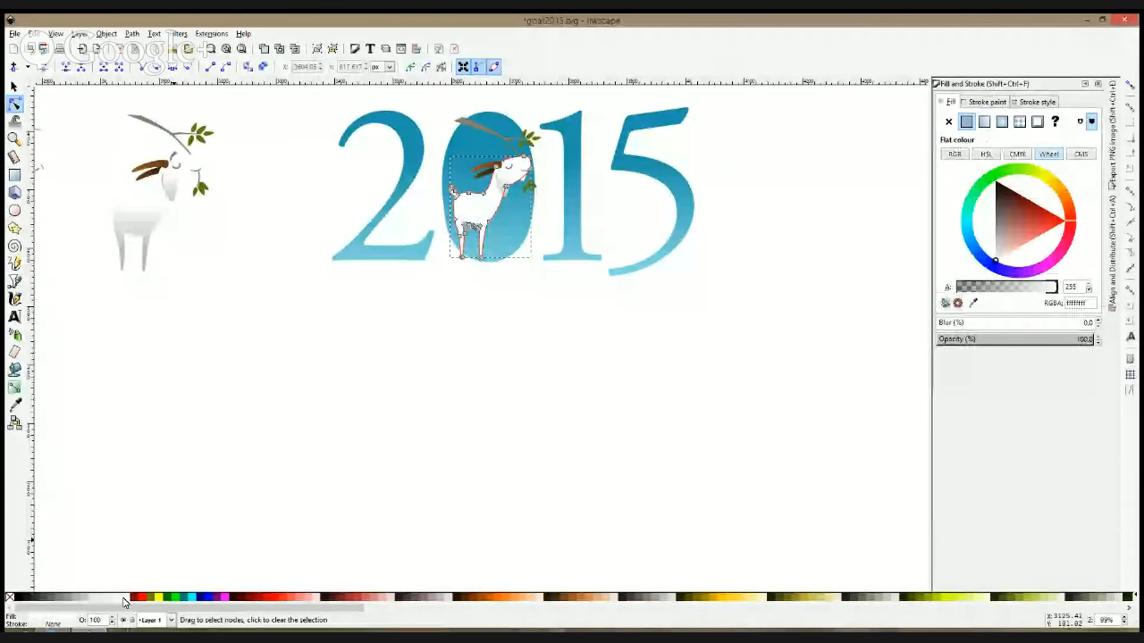
left_click(15, 86)
left_click(296, 319)
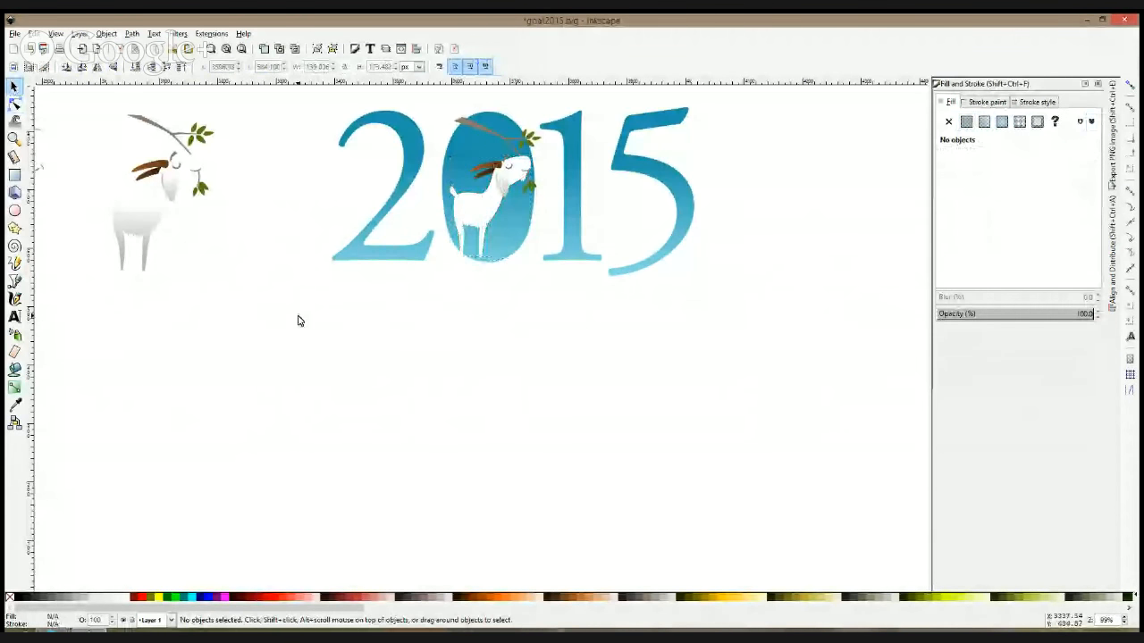
- Lengthen the goat's front leg by moving its hoof nodes down past the oval's lower edge
left_click(15, 103)
left_click(500, 241)
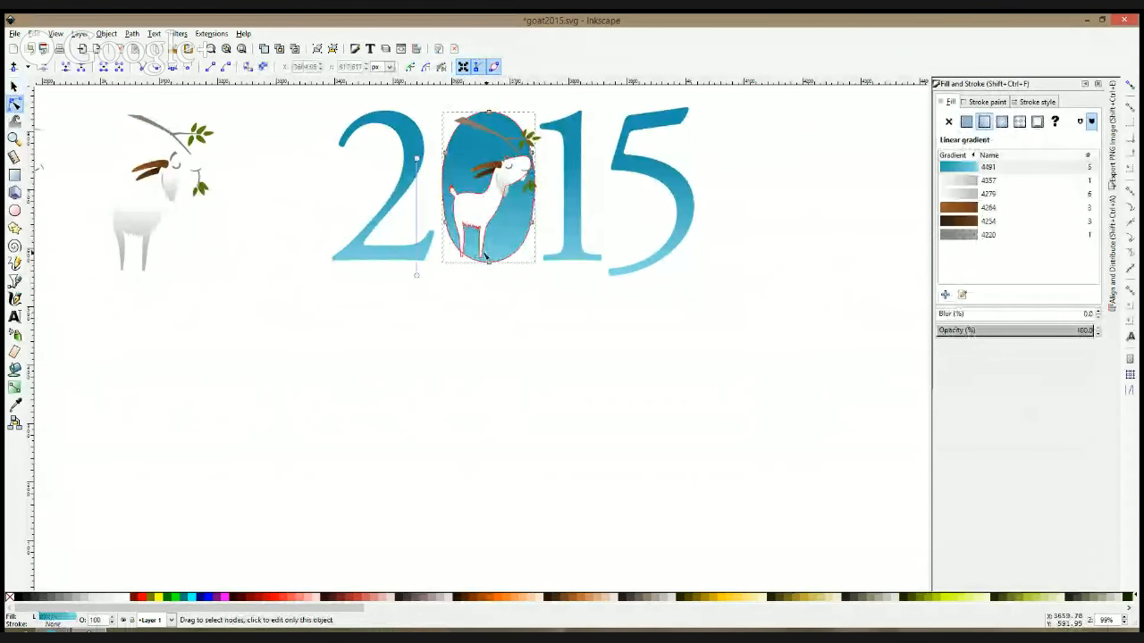
left_click(481, 255)
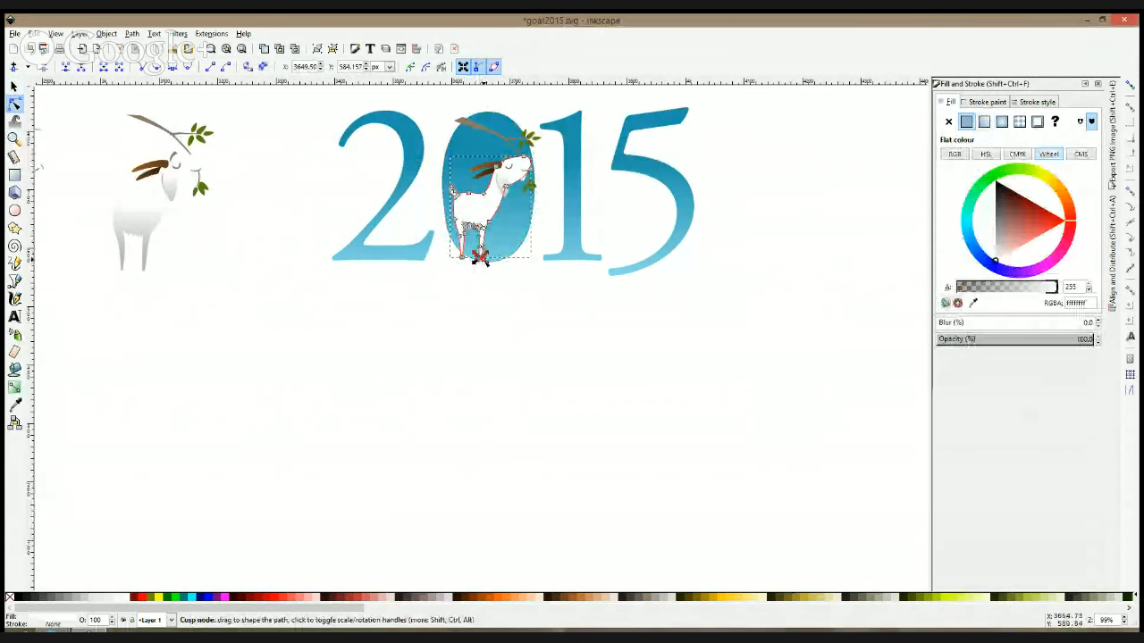
left_click(515, 335)
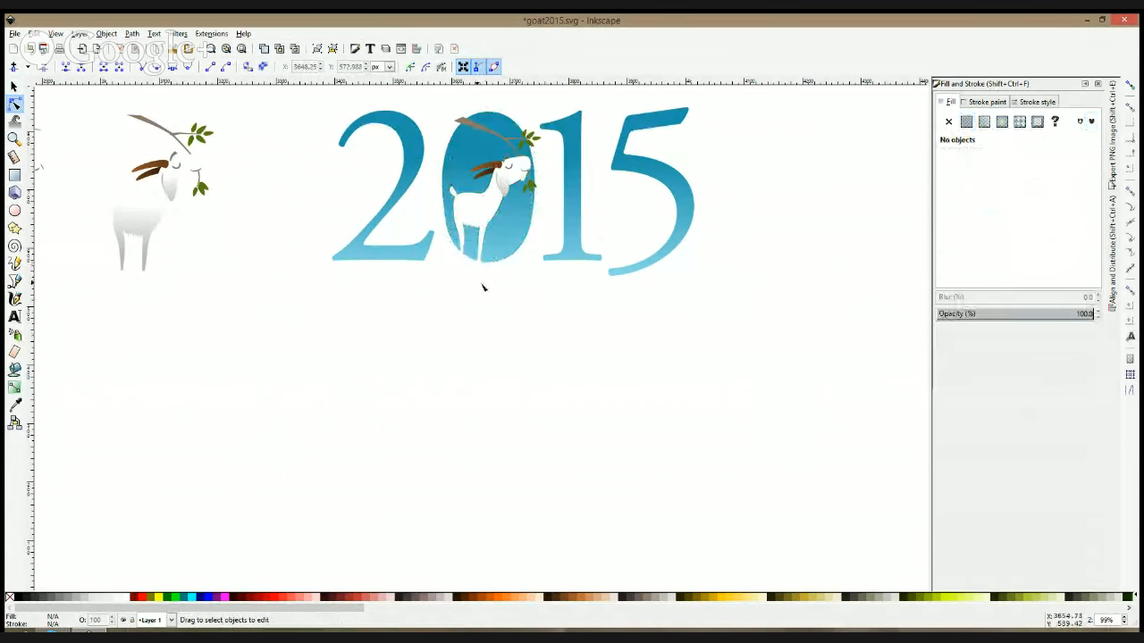
- Select the branch, its leaves and the leafy sprig at the goat's mouth inside the group and fill them white
scroll(529, 141, "up", 2)
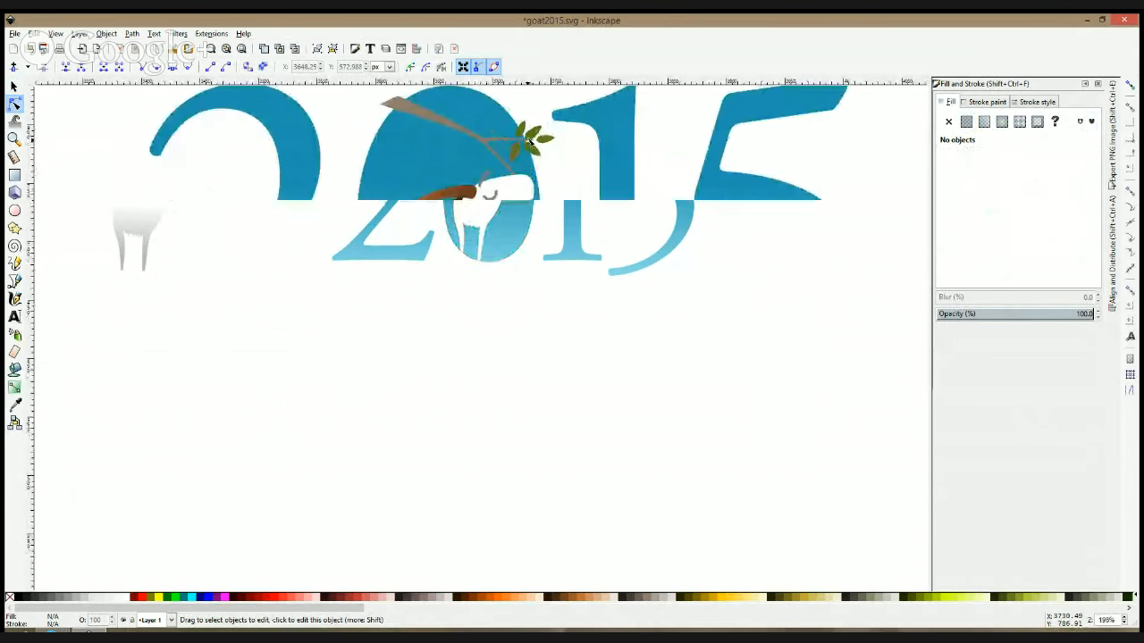
key("F1")
left_click(521, 130)
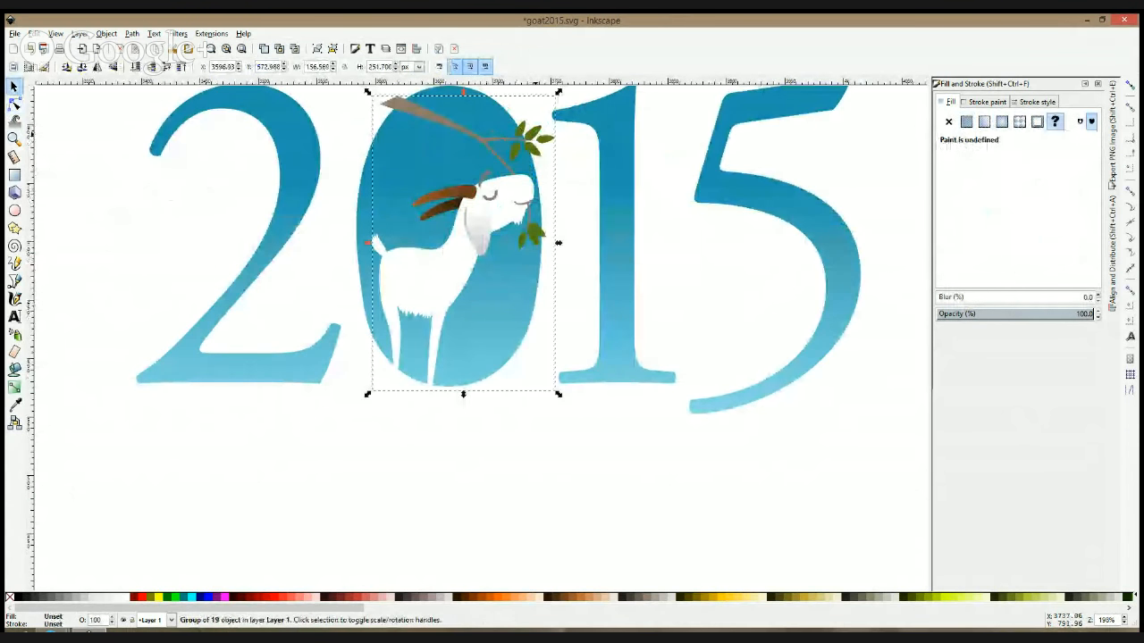
double_click(534, 133)
left_click(533, 134)
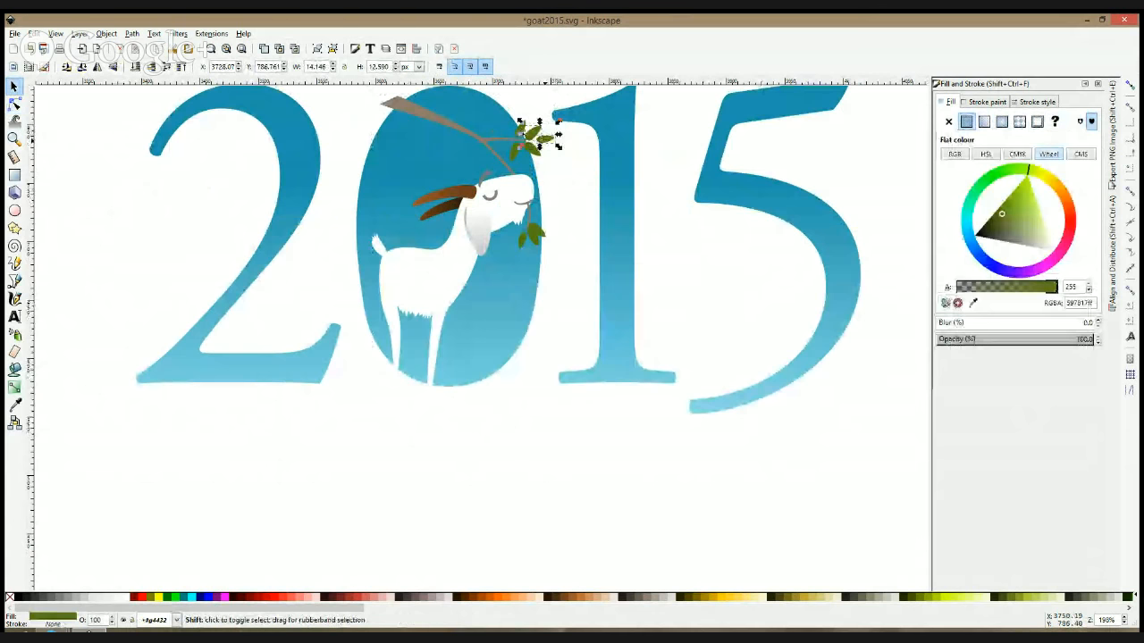
left_click(520, 131, "shift")
left_click(516, 151, "shift")
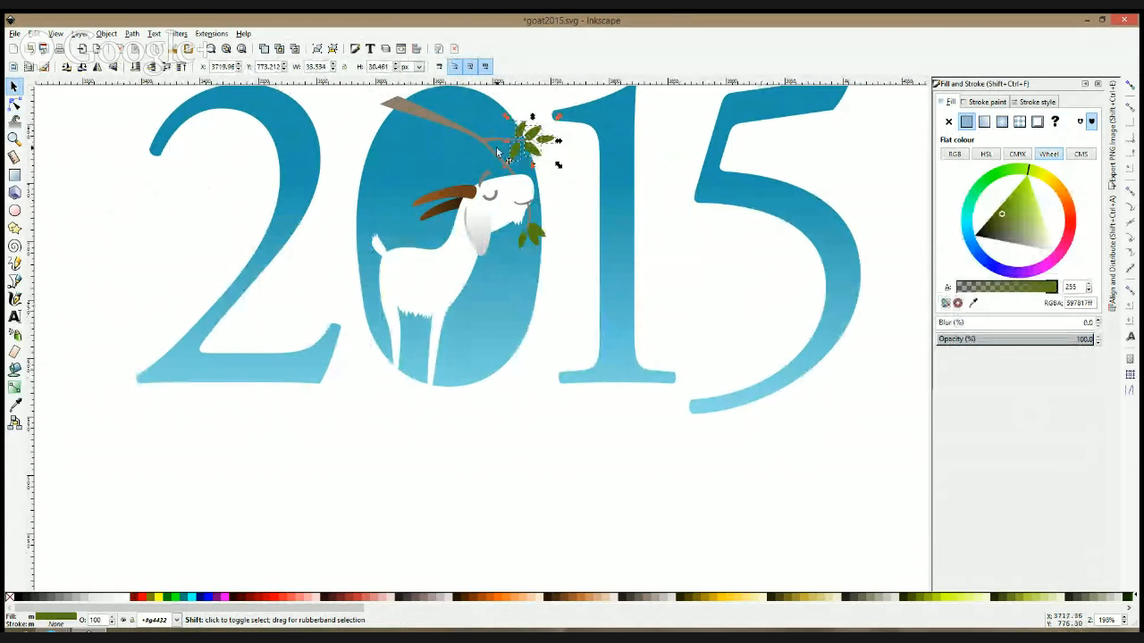
left_click(507, 167, "shift")
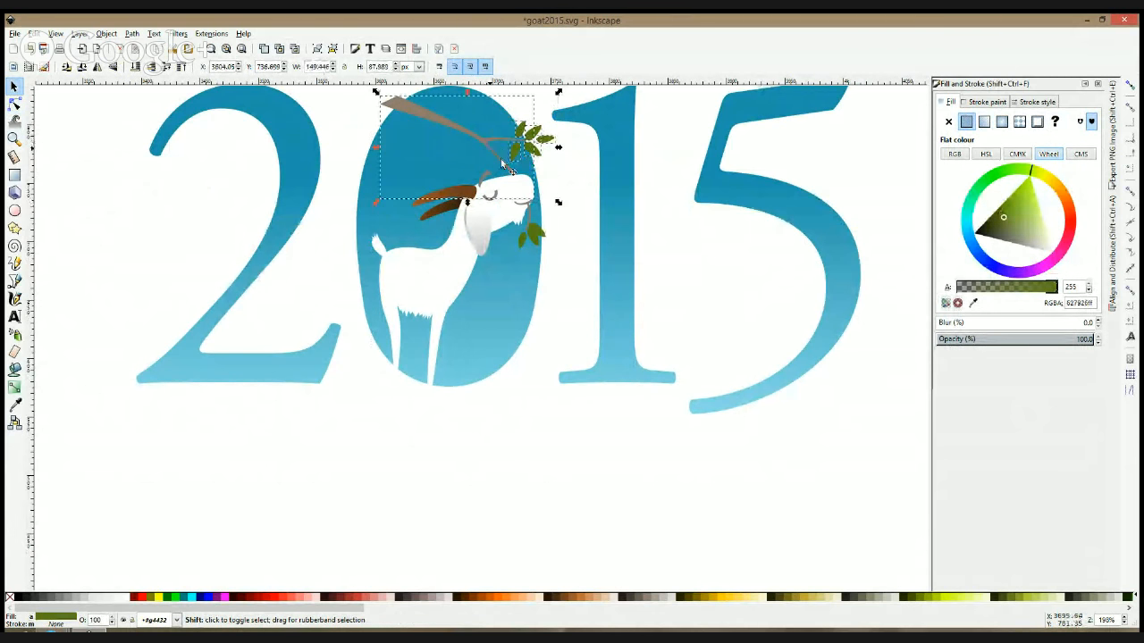
left_click(532, 234, "shift")
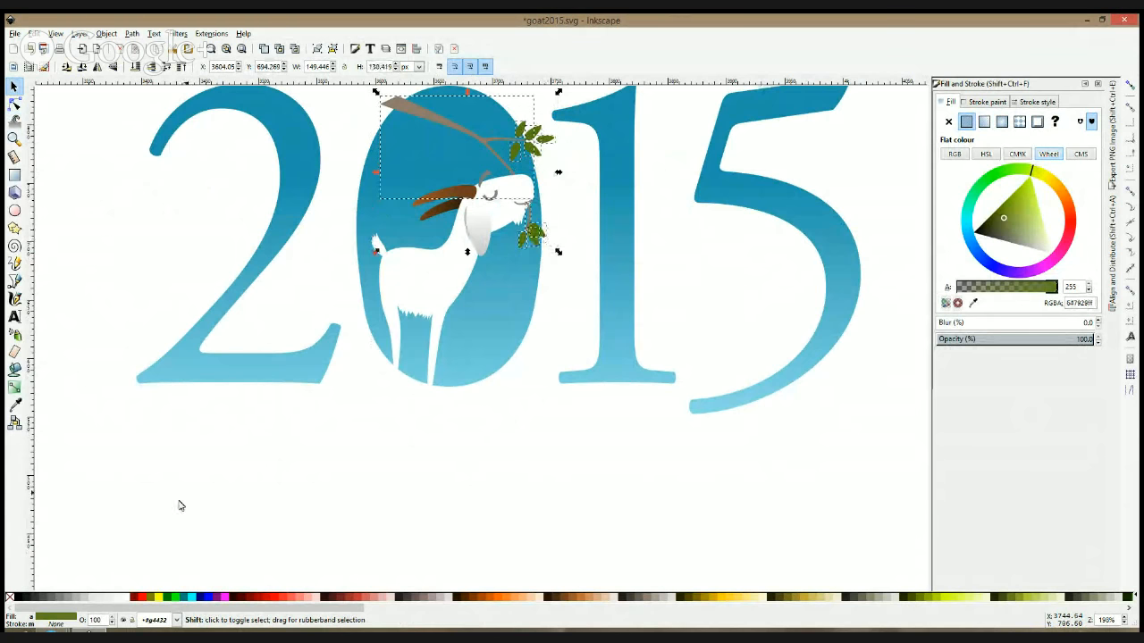
left_click(128, 599)
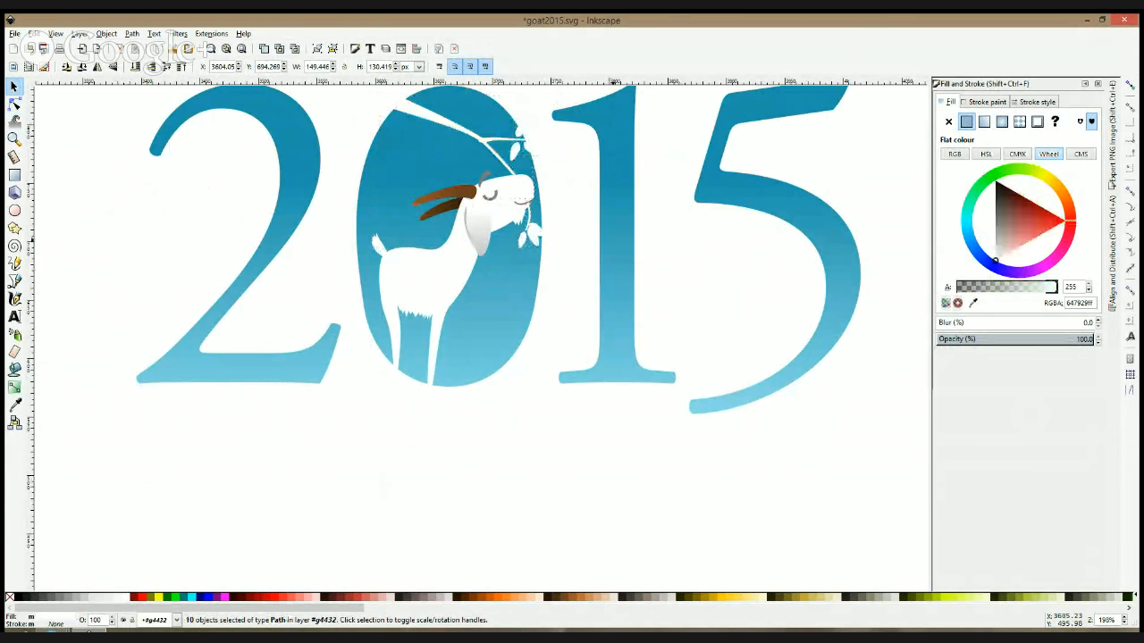
key("Escape")
- Nudge the white leaf beside the goat's mouth that overlaps the oval's edge
scroll(579, 219, "down", 1)
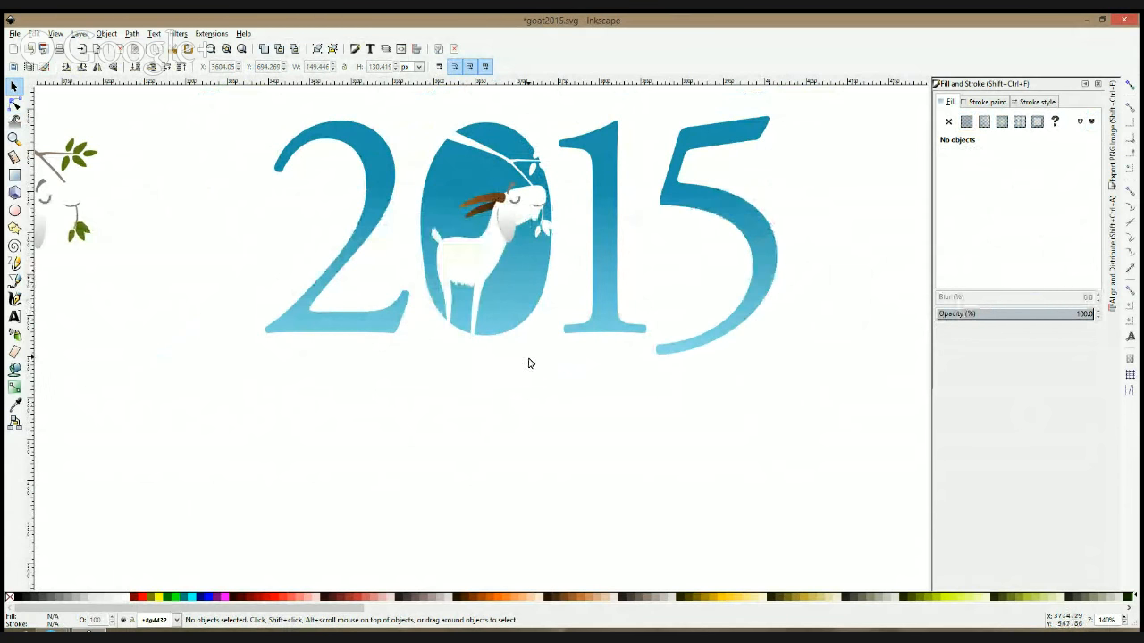
scroll(549, 213, "up", 3)
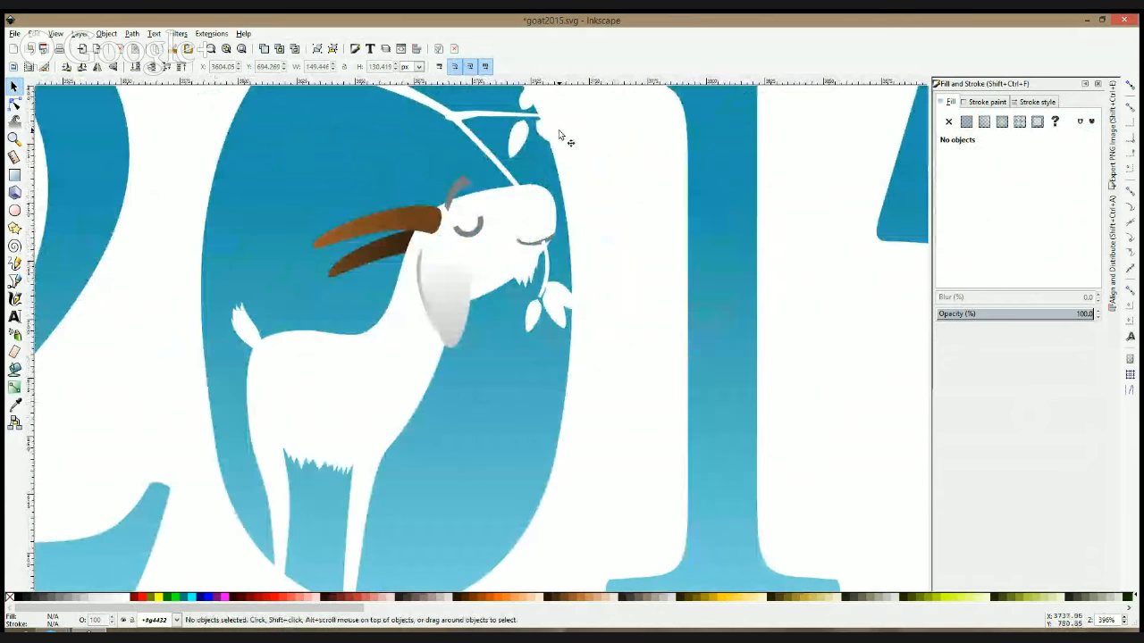
scroll(558, 136, "down", 2)
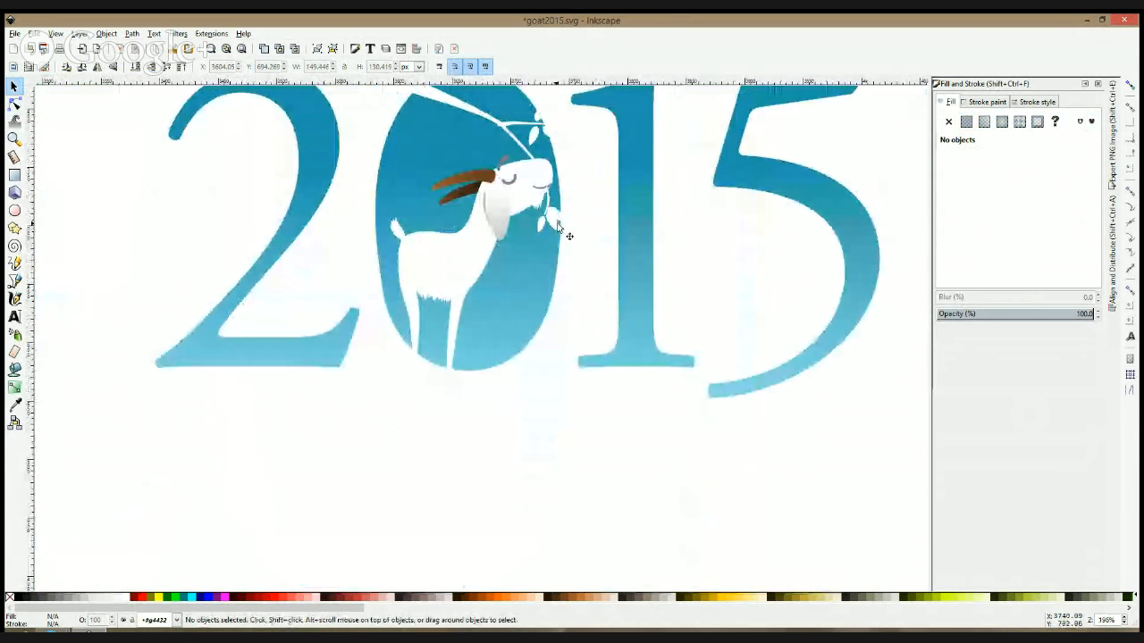
left_click(563, 214)
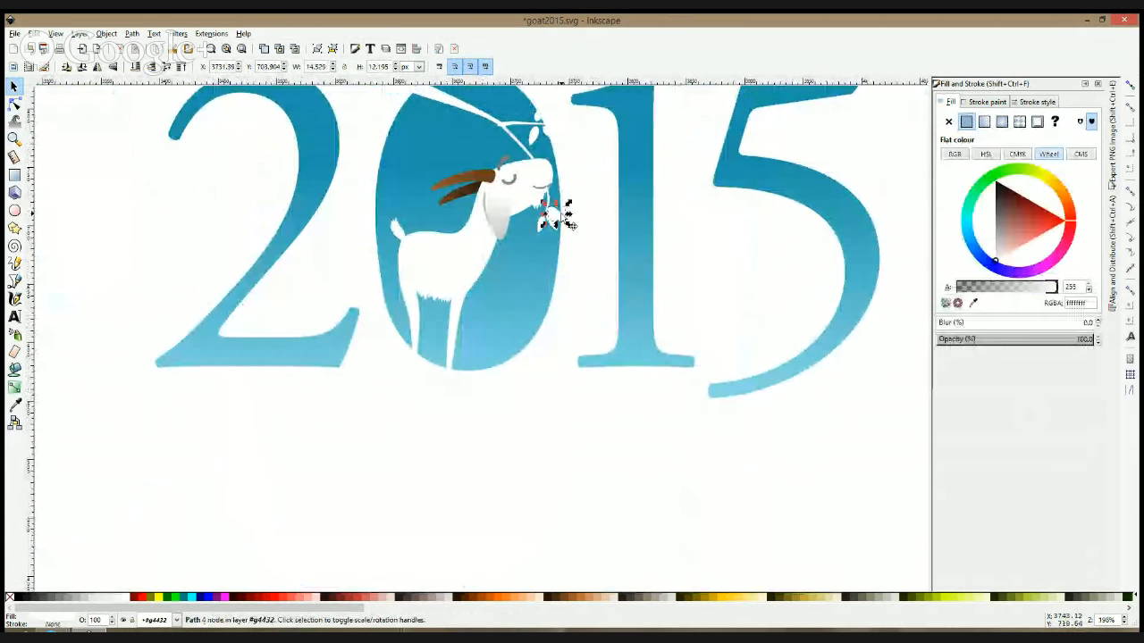
left_click(584, 280)
- Select the three branch leaves extending beyond the oval in outline view and fill them with the oval's teal blue 1e92aeff
key("ctrl+KP_5")
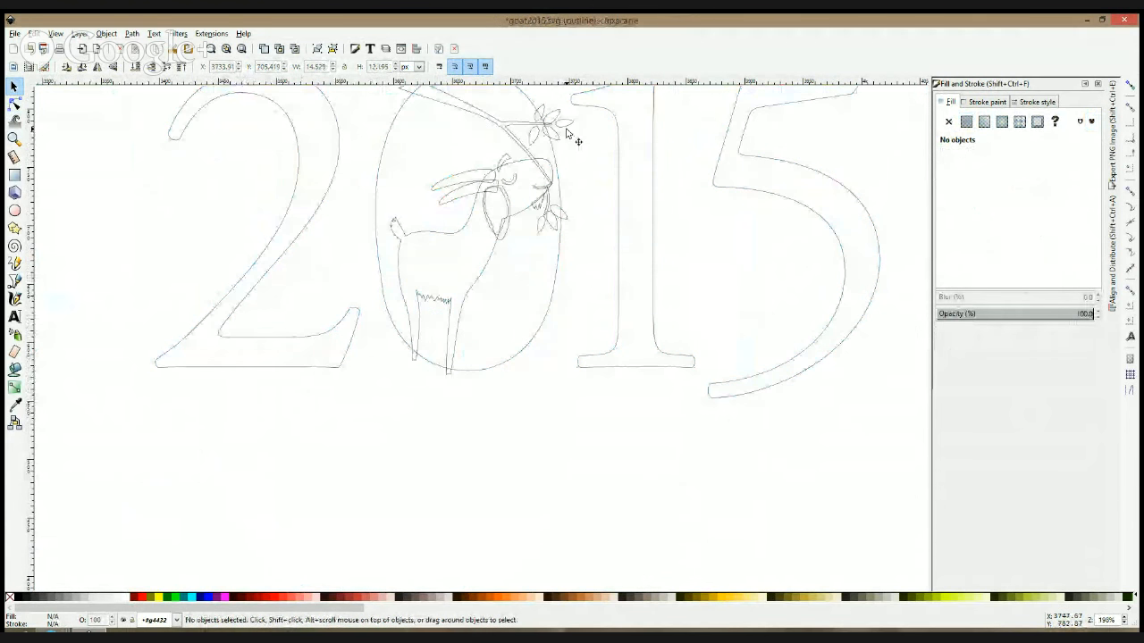
left_click(570, 122, "shift")
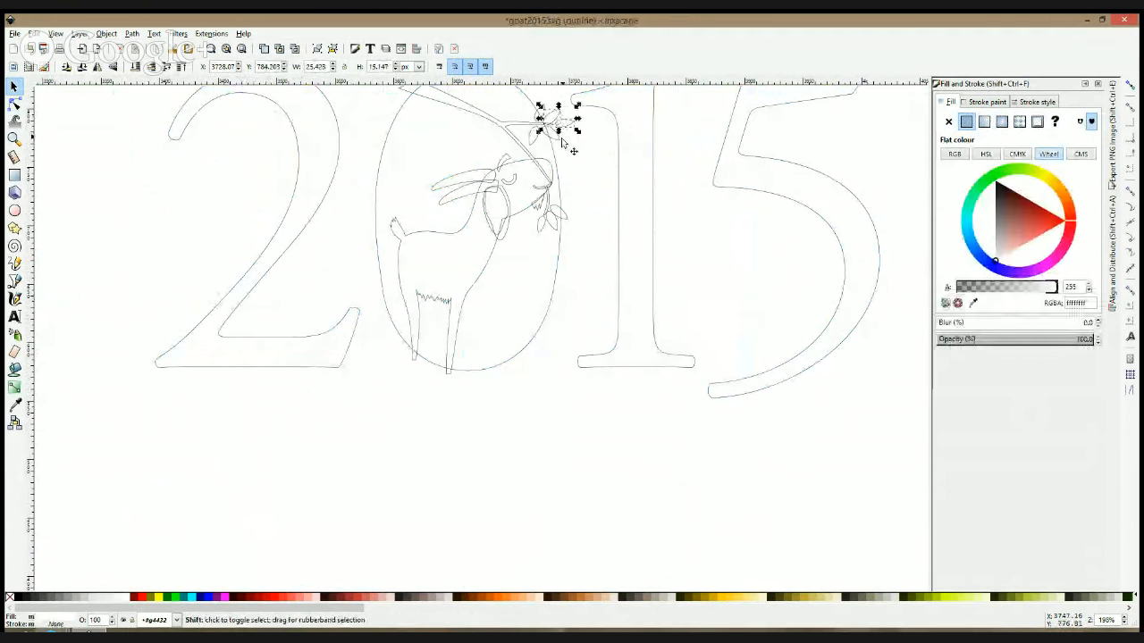
left_click(559, 142, "shift")
key("ctrl+KP_5")
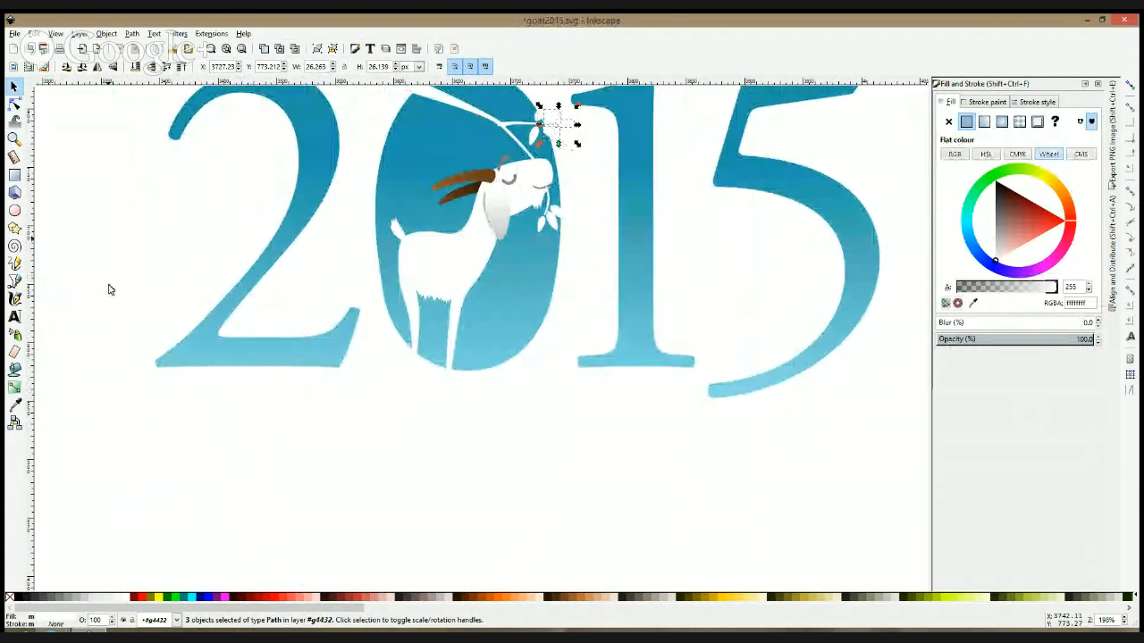
left_click(16, 407)
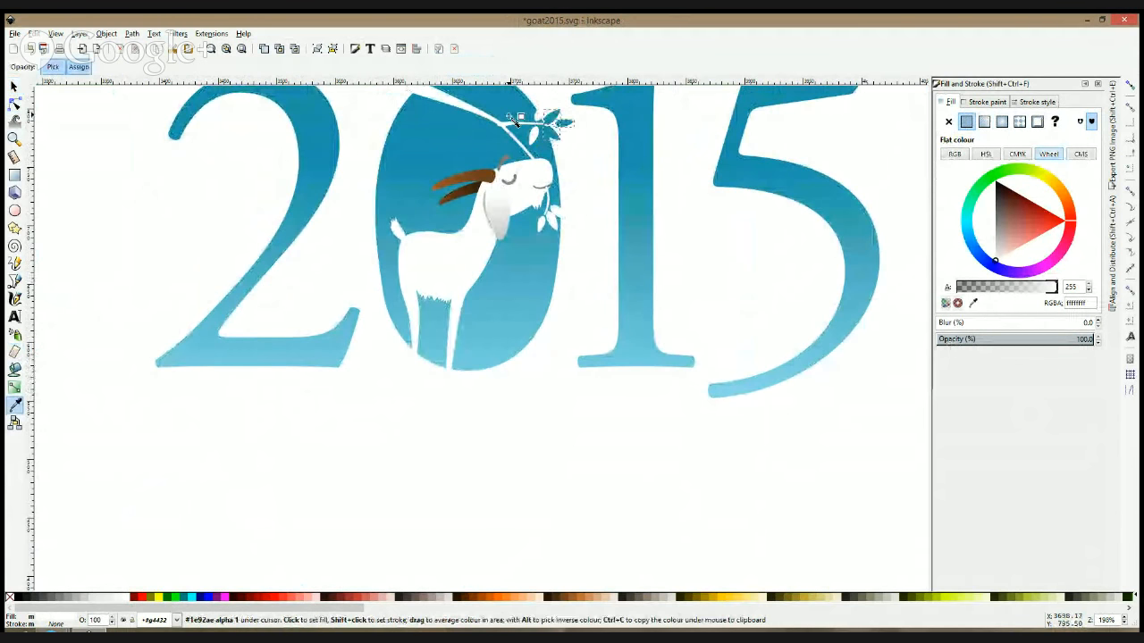
left_click(514, 122)
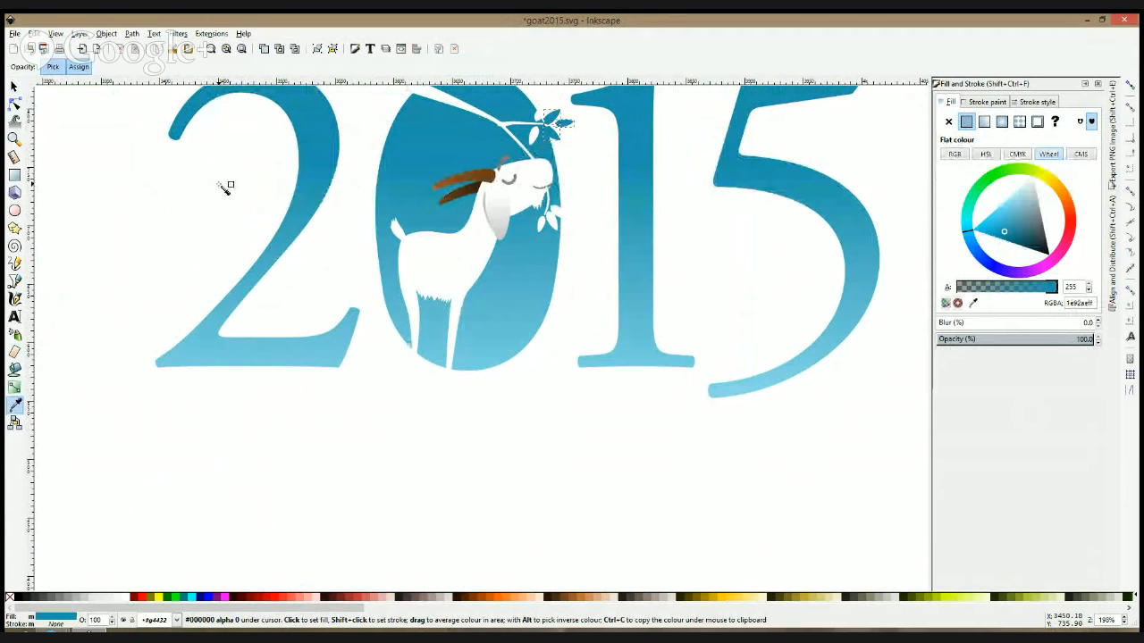
left_click(14, 85)
left_click(166, 197)
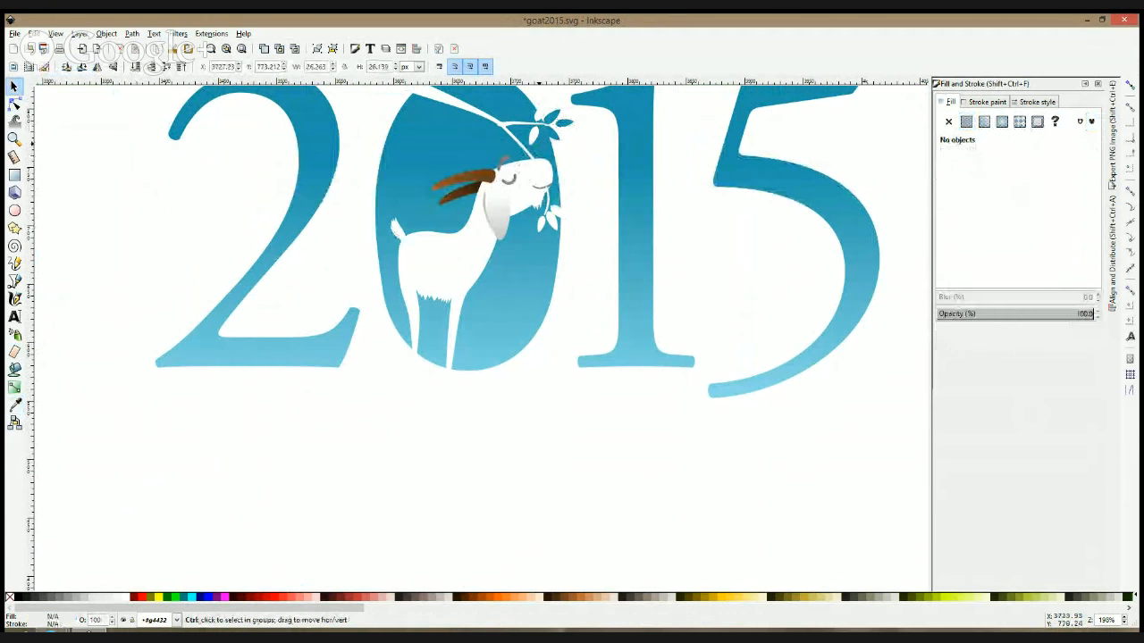
scroll(539, 317, "down", 4, "ctrl")
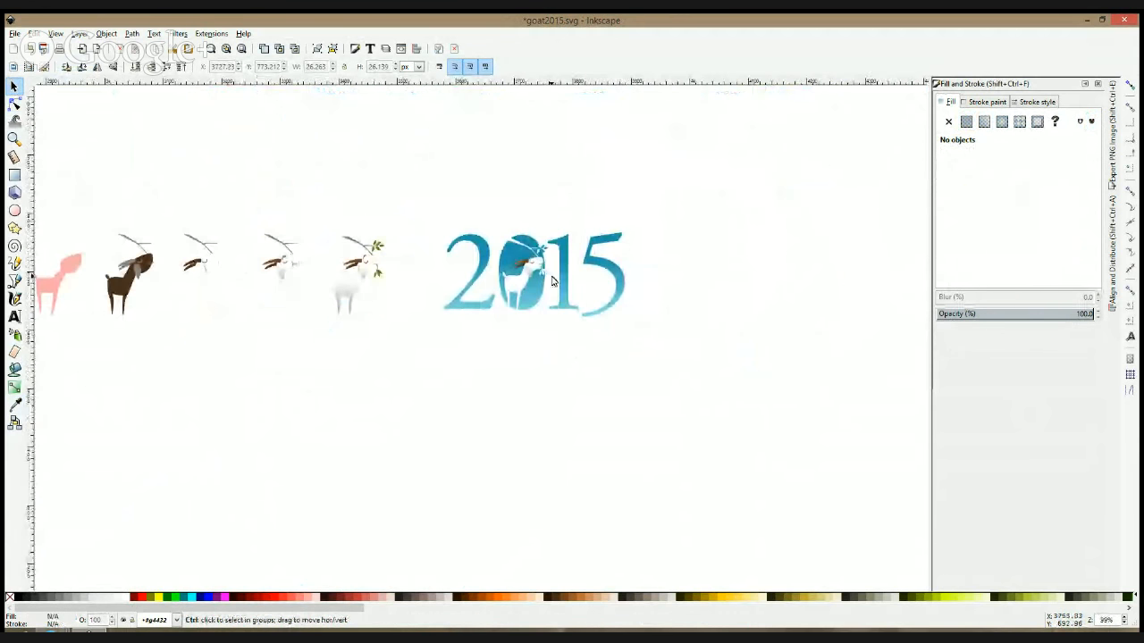
- Fill the goat's closed eye inside the group with the oval's teal blue 1e92aeff
scroll(552, 281, "up", 1, "ctrl")
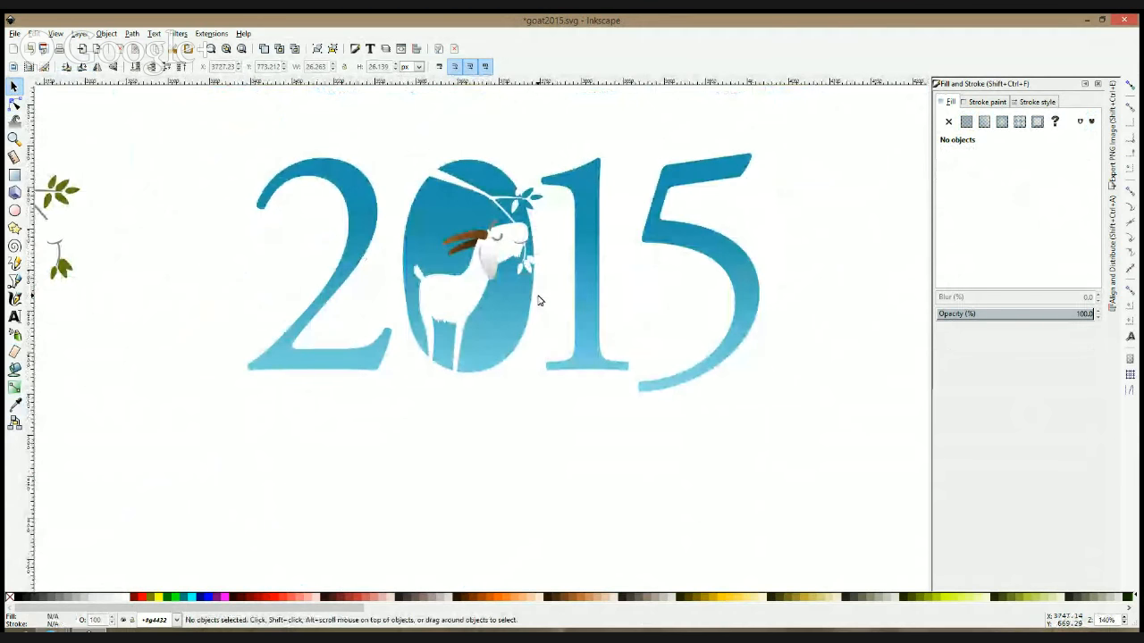
key("ctrl")
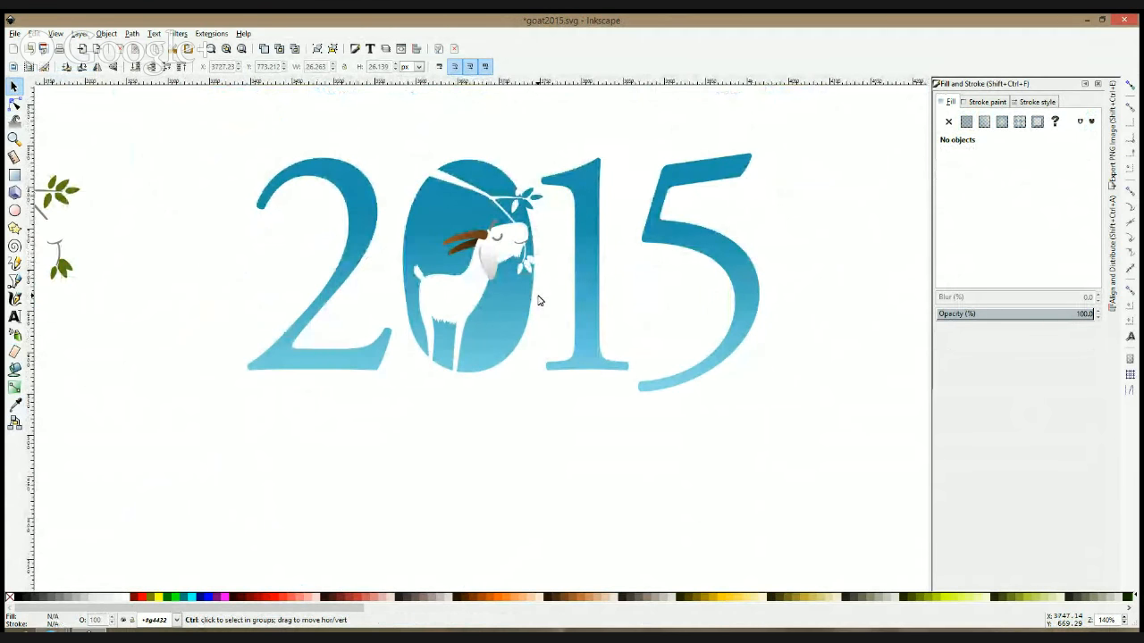
left_click(456, 238, "ctrl")
left_click(457, 249, "ctrl+shift")
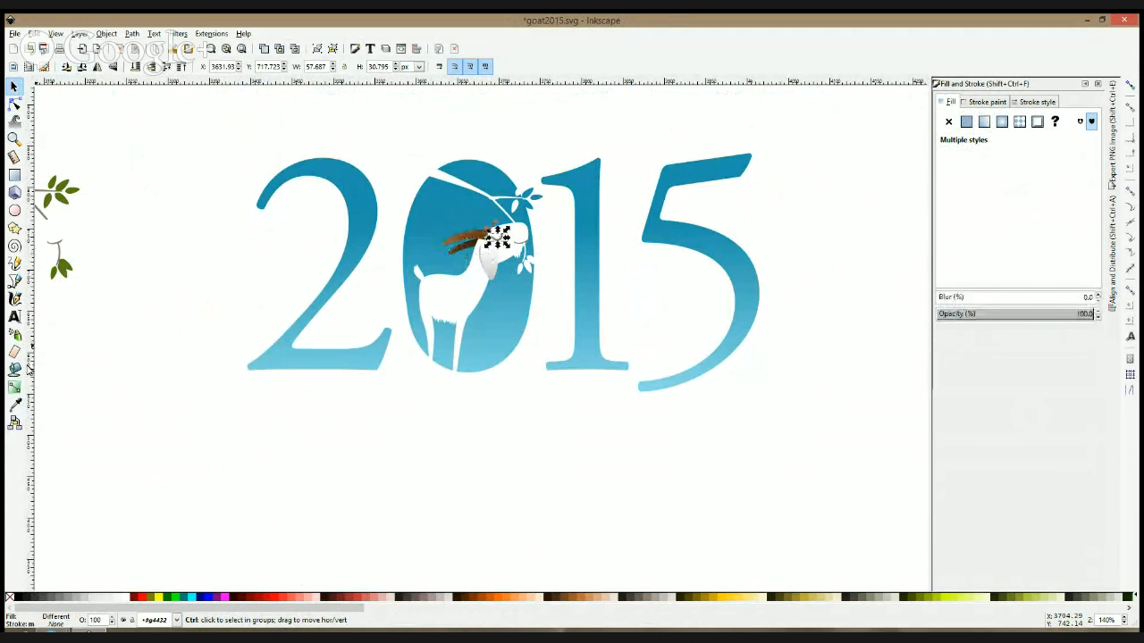
key("d")
left_click(450, 207)
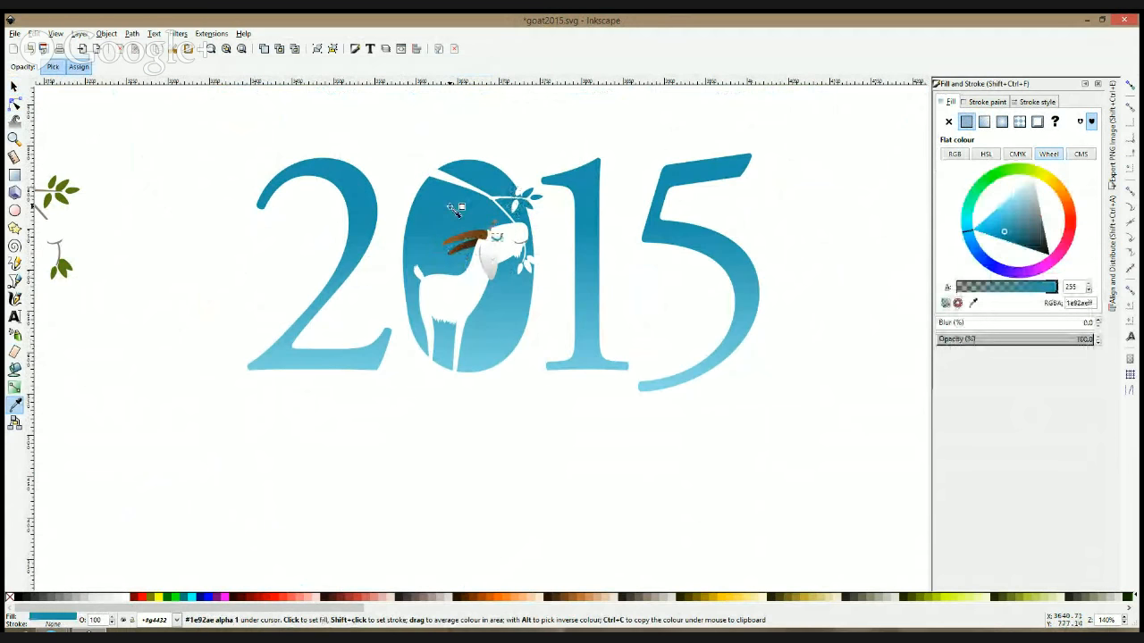
key("space")
- Fill the small grey shape sticking up above the goat's eye with the body's white ffffffff
scroll(492, 227, "up", 2)
left_click(493, 234, "ctrl")
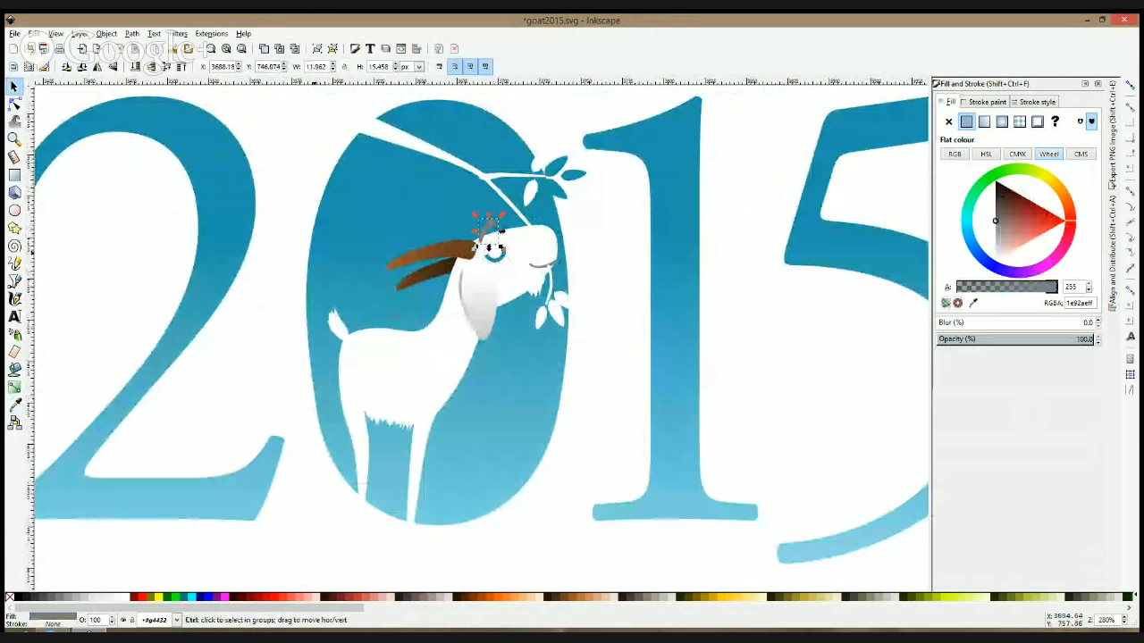
left_click(14, 404)
left_click(408, 384)
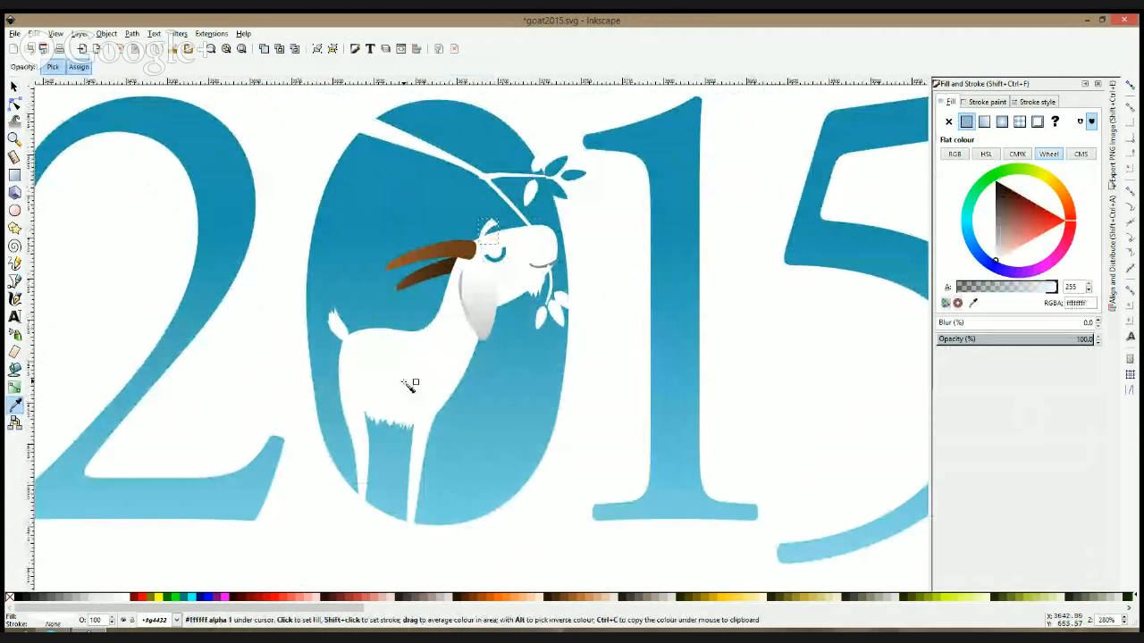
key("space")
- Fill the goat's mouth line with the teal blue 1e92aeff sampled from the numeral 1
left_click(537, 272, "ctrl")
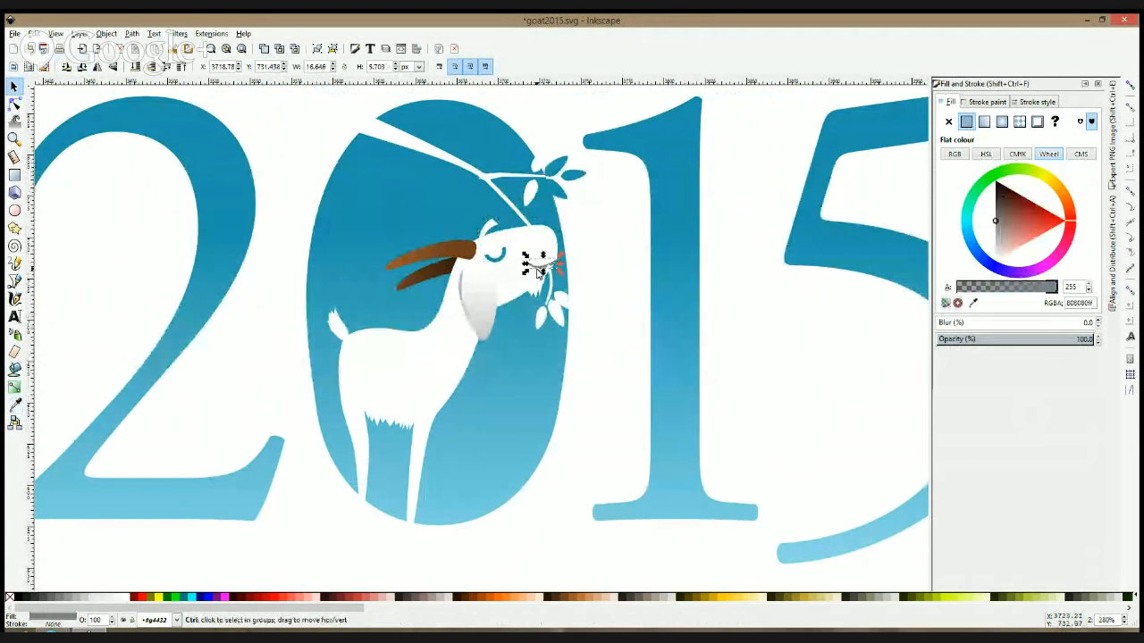
left_click(14, 404)
left_click(658, 165)
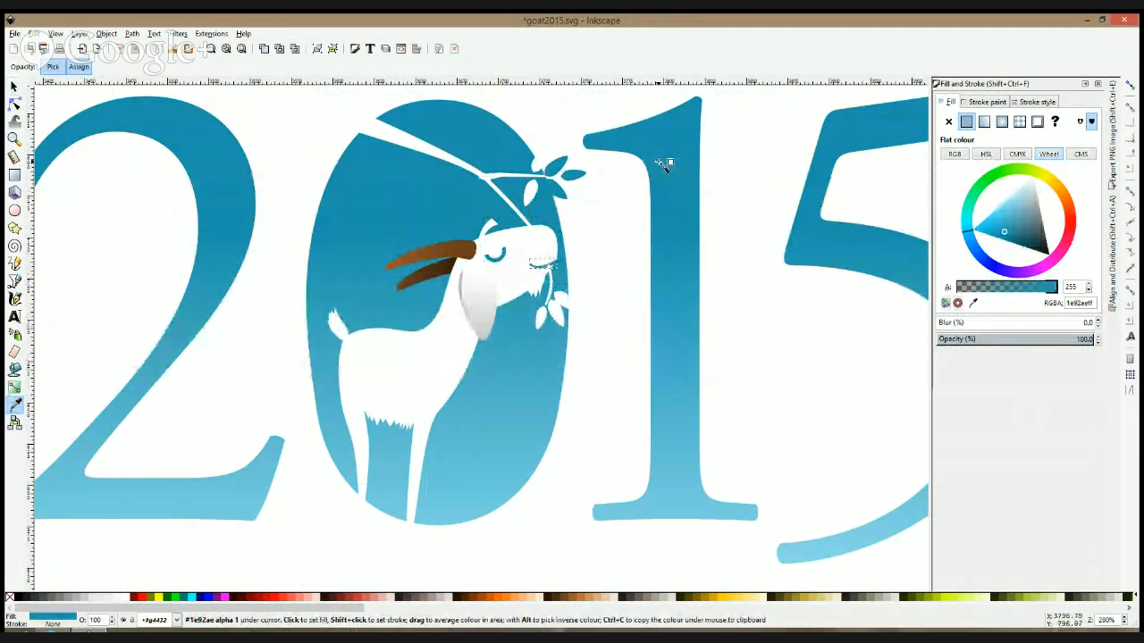
key("space")
- Select both brown horns inside the group and recolour them with the flat dark teal 11687fff
left_click(415, 257, "ctrl")
left_click(404, 278, "ctrl+shift")
left_click(410, 279, "ctrl+shift")
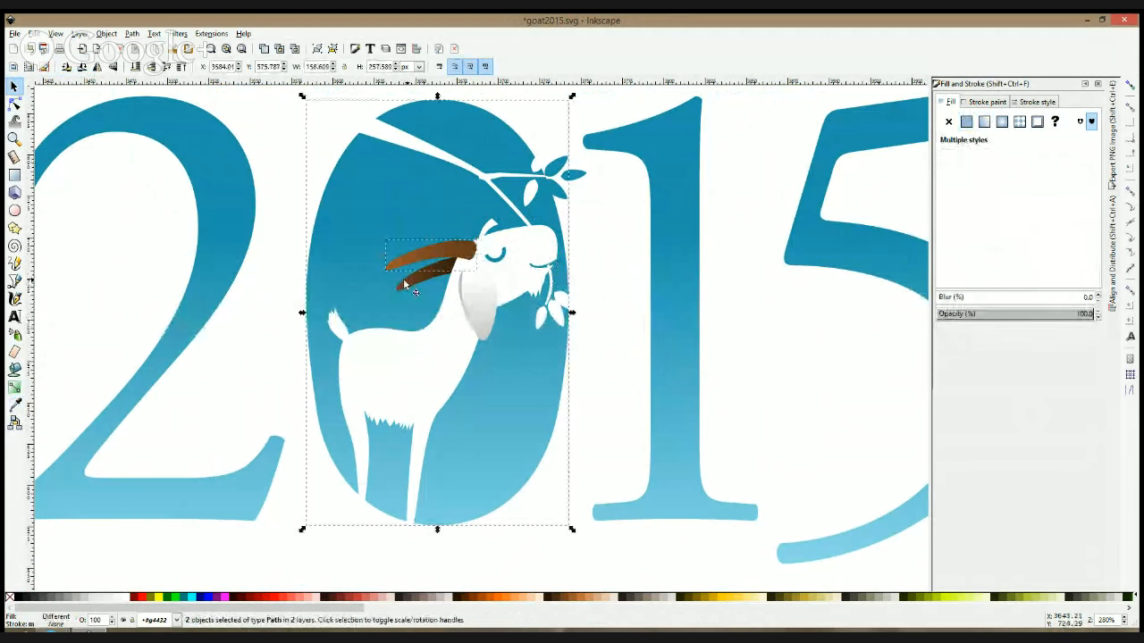
left_click(444, 155, "ctrl+shift")
left_click(438, 134, "ctrl+shift")
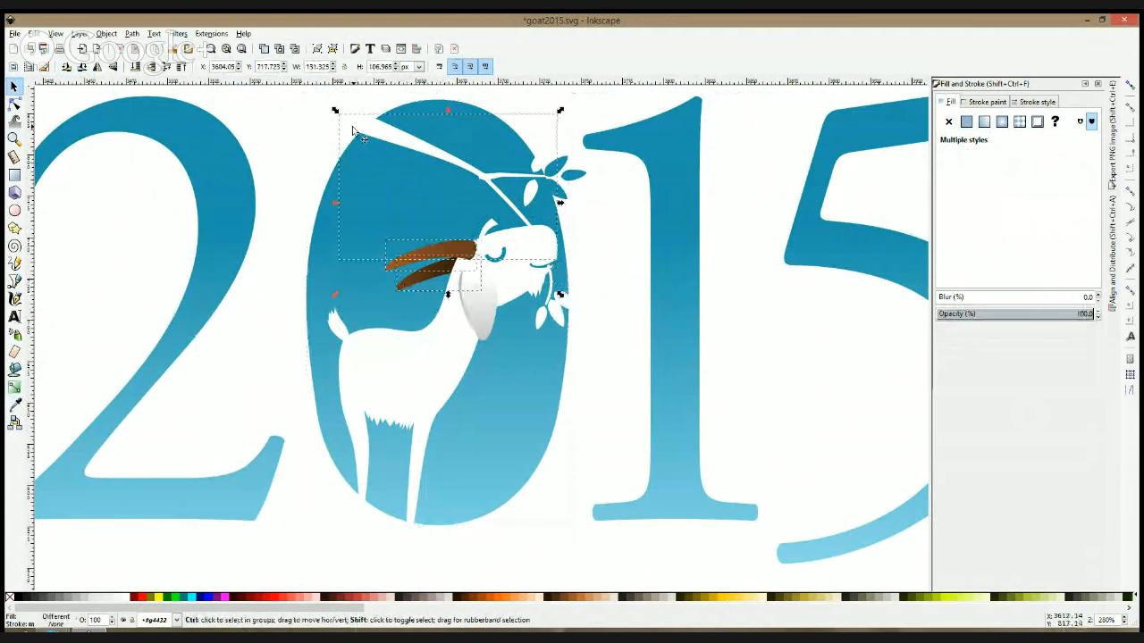
left_click(14, 404)
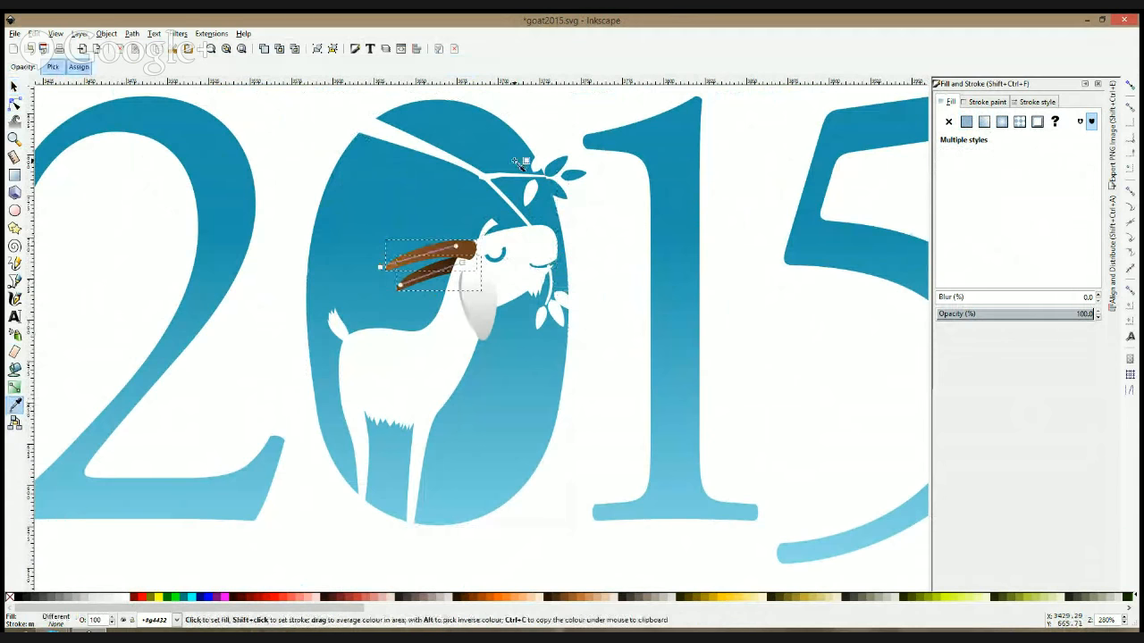
left_click(548, 177)
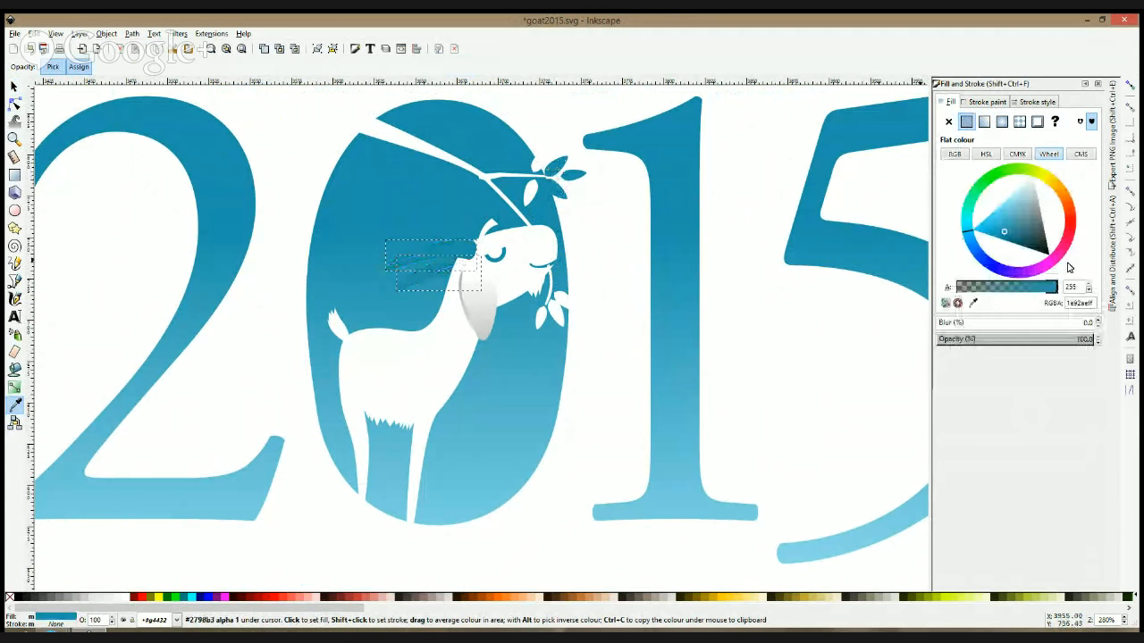
left_click(1025, 243)
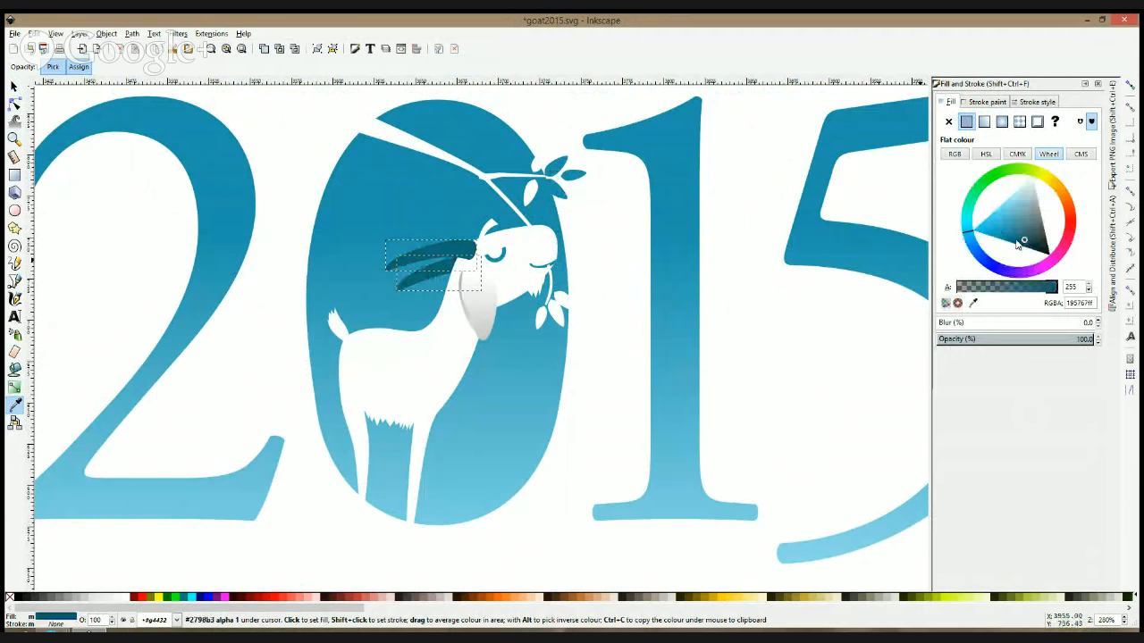
left_click(13, 87)
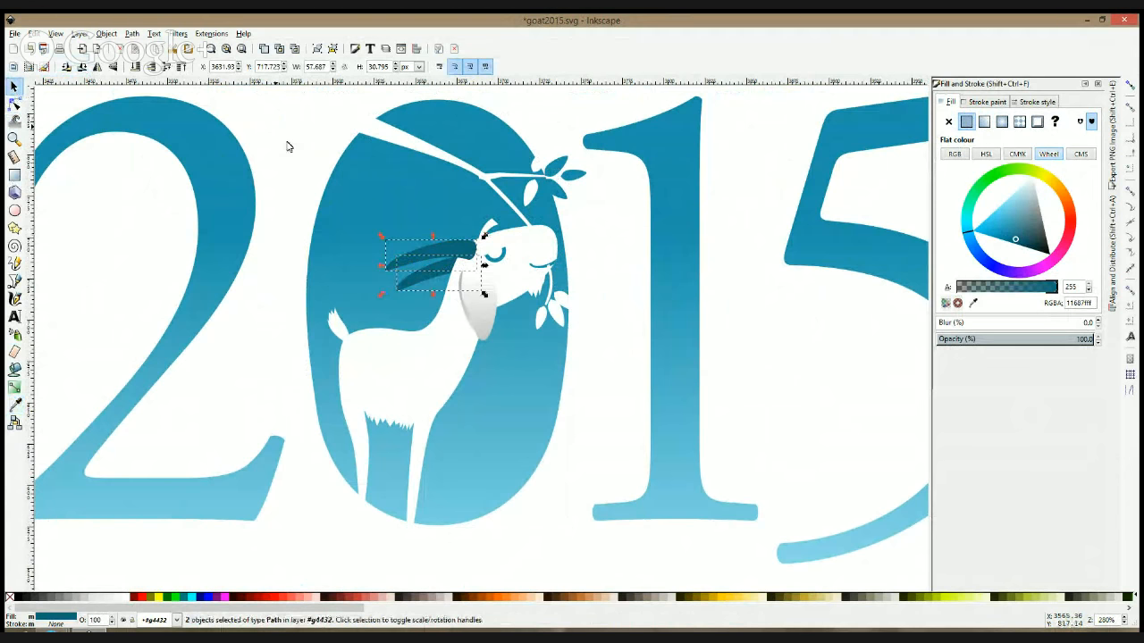
- Apply a linear gradient along the goat's upper horn and set its end stop to the horn's own dark teal
left_click(287, 142)
left_click(462, 263)
key("g")
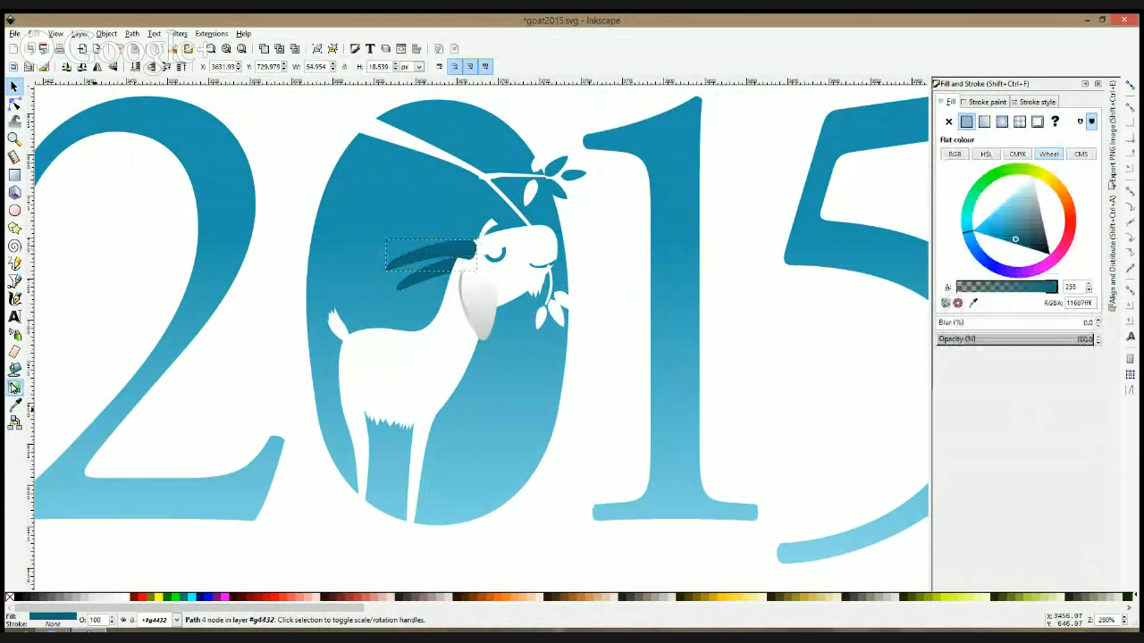
left_click_drag(441, 253, 411, 262)
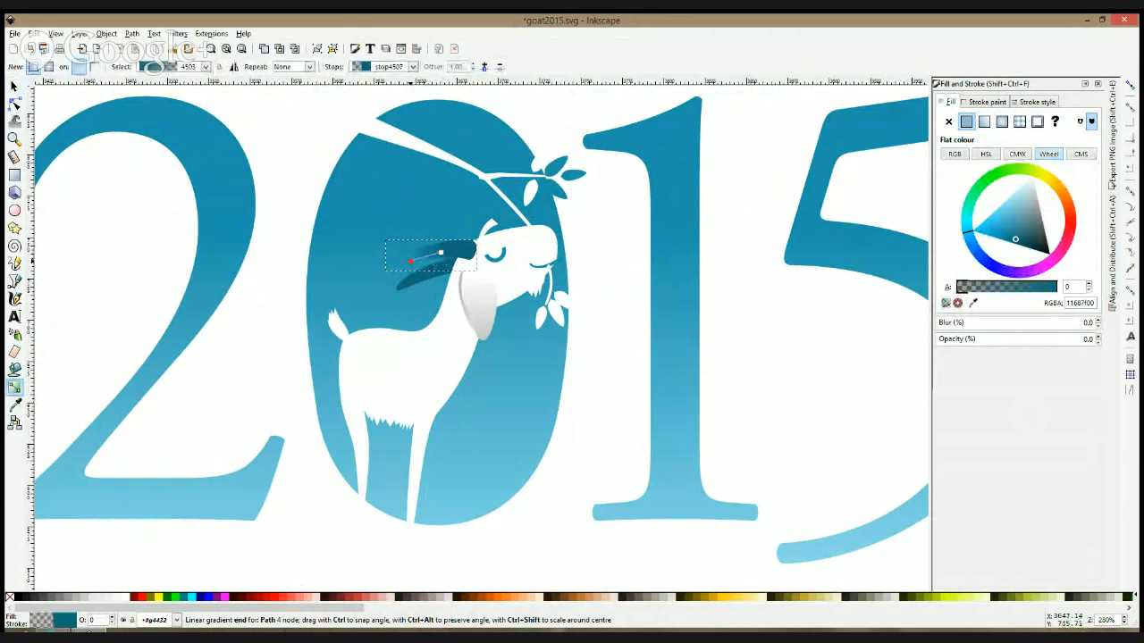
key("d")
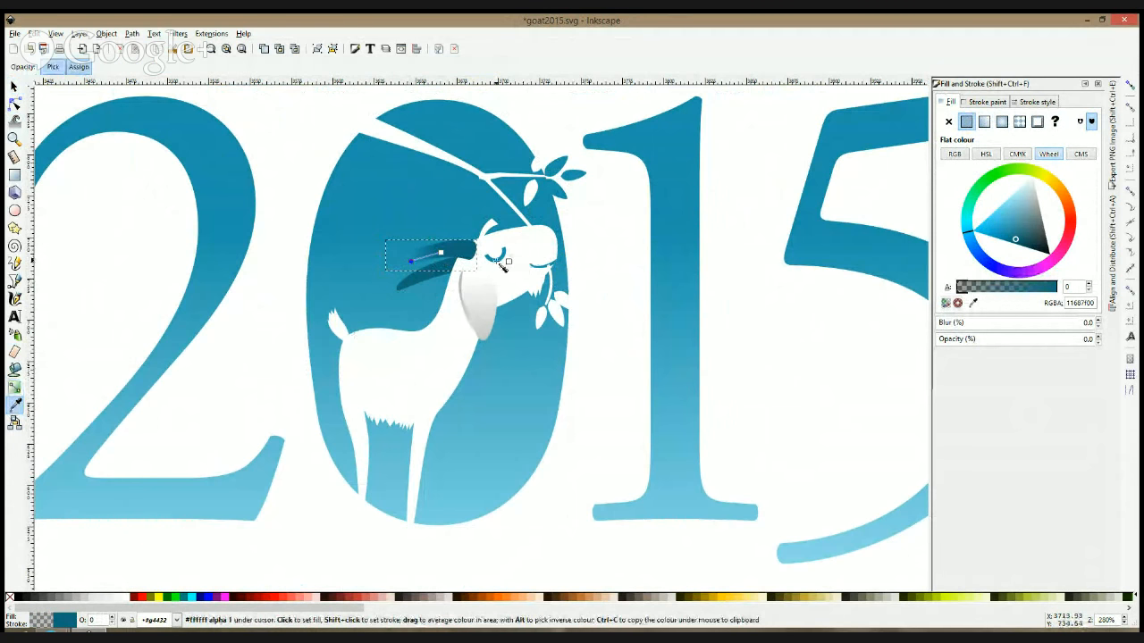
left_click(481, 411)
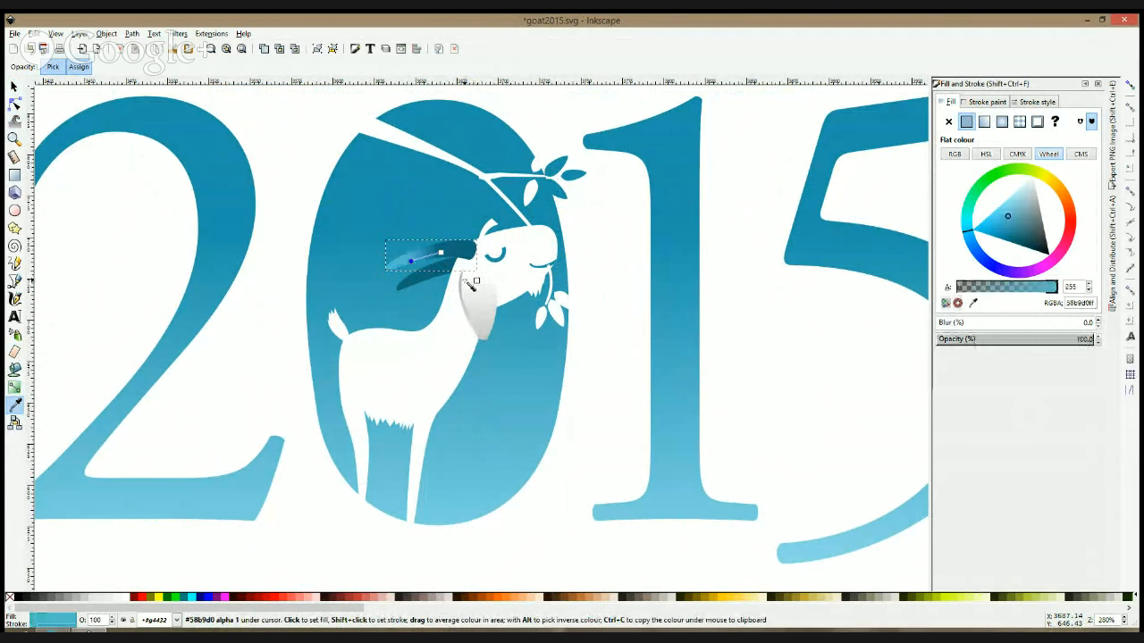
left_click(429, 199)
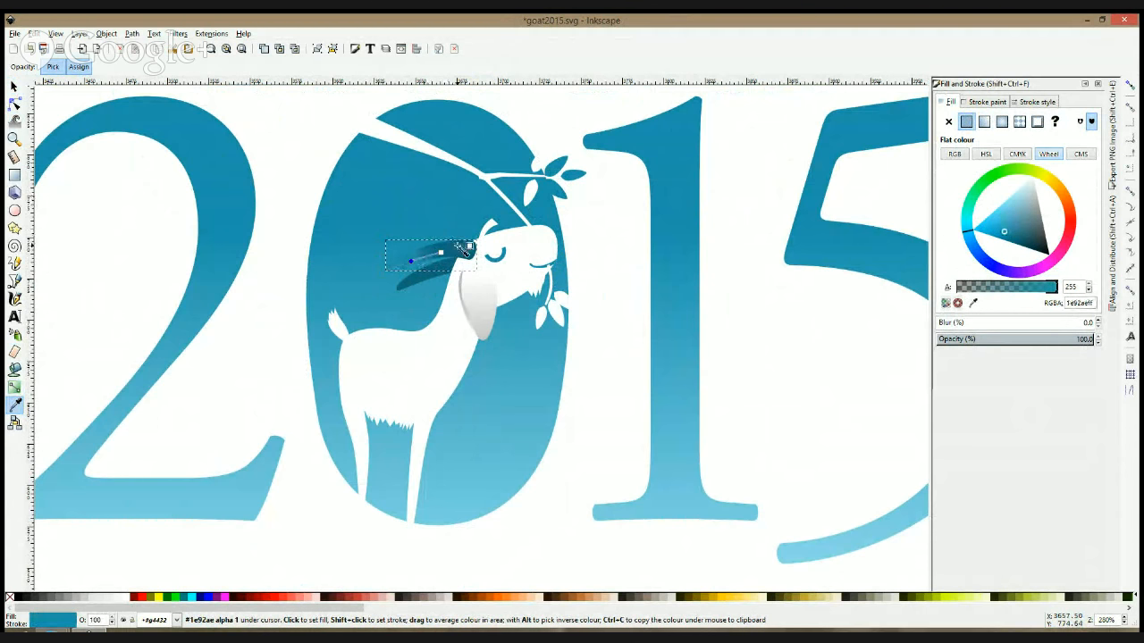
left_click(459, 245)
left_click(14, 87)
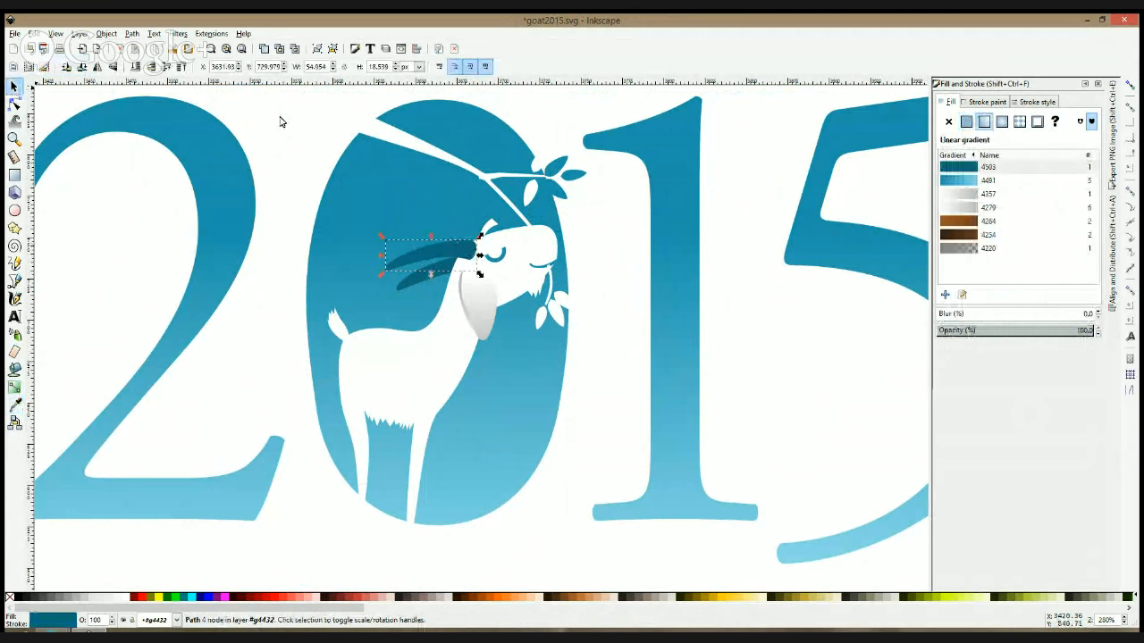
left_click(305, 149)
- Try a shrunken copy of the oval inside the group, filled white and with the numeral 2's blue 1f93afff, and remove it
scroll(505, 234, "down", 3)
scroll(537, 332, "down", 2)
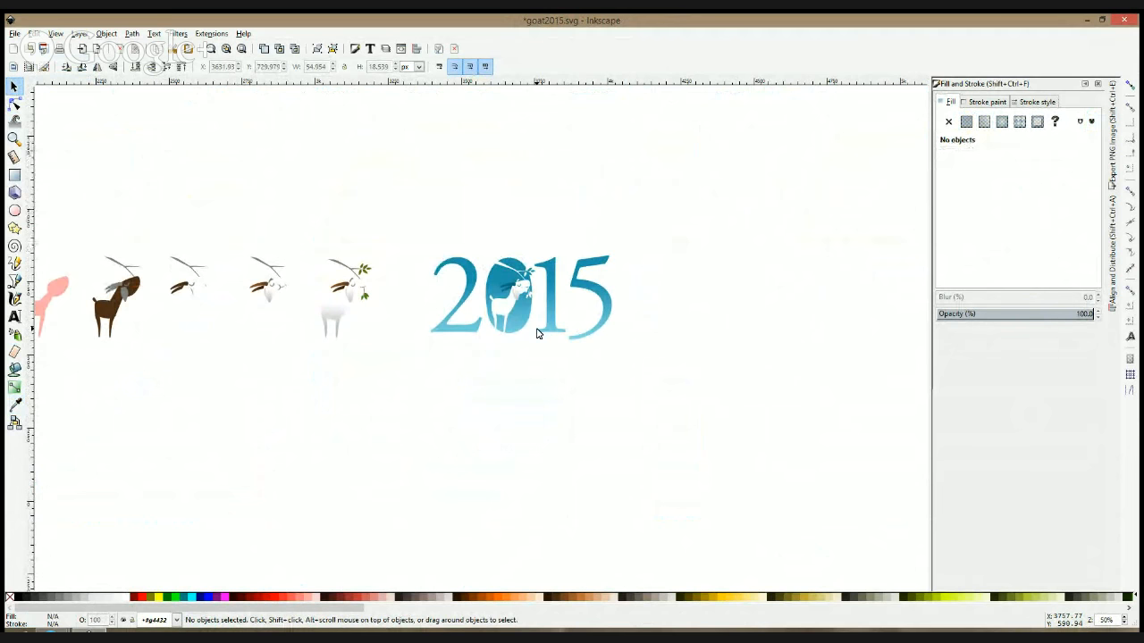
scroll(535, 278, "up", 3)
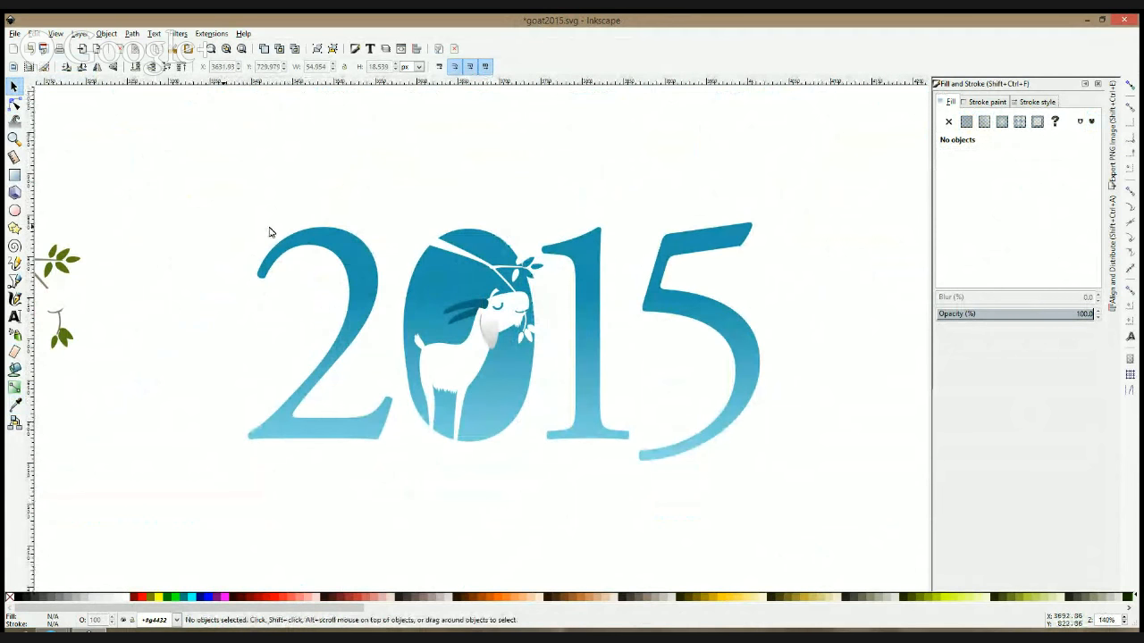
left_click(433, 281)
double_click(433, 281)
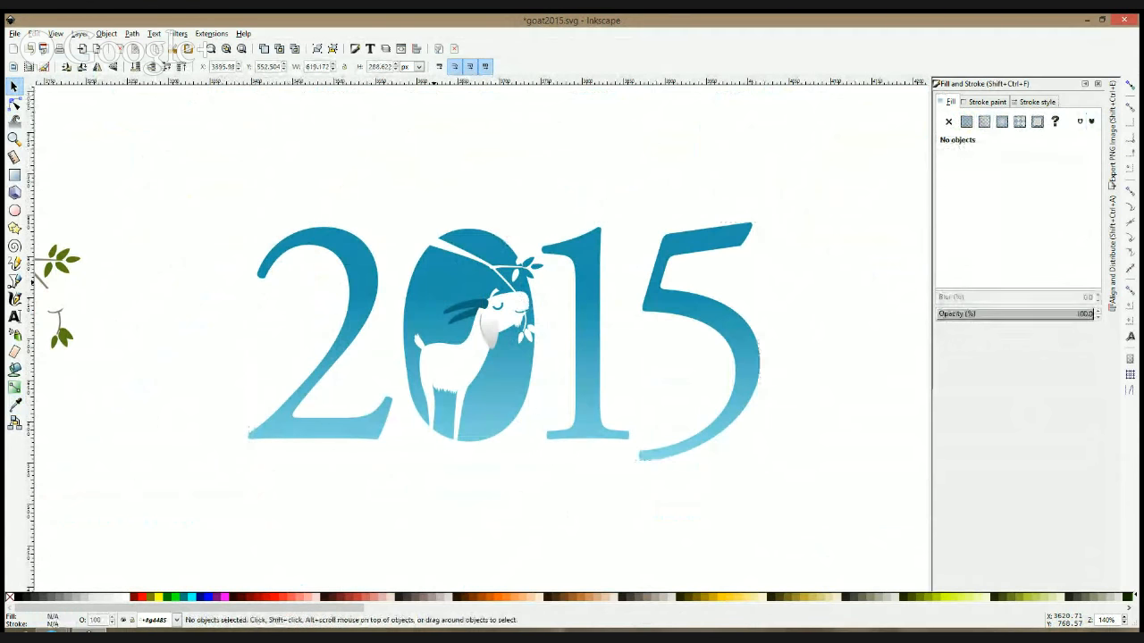
left_click(432, 281)
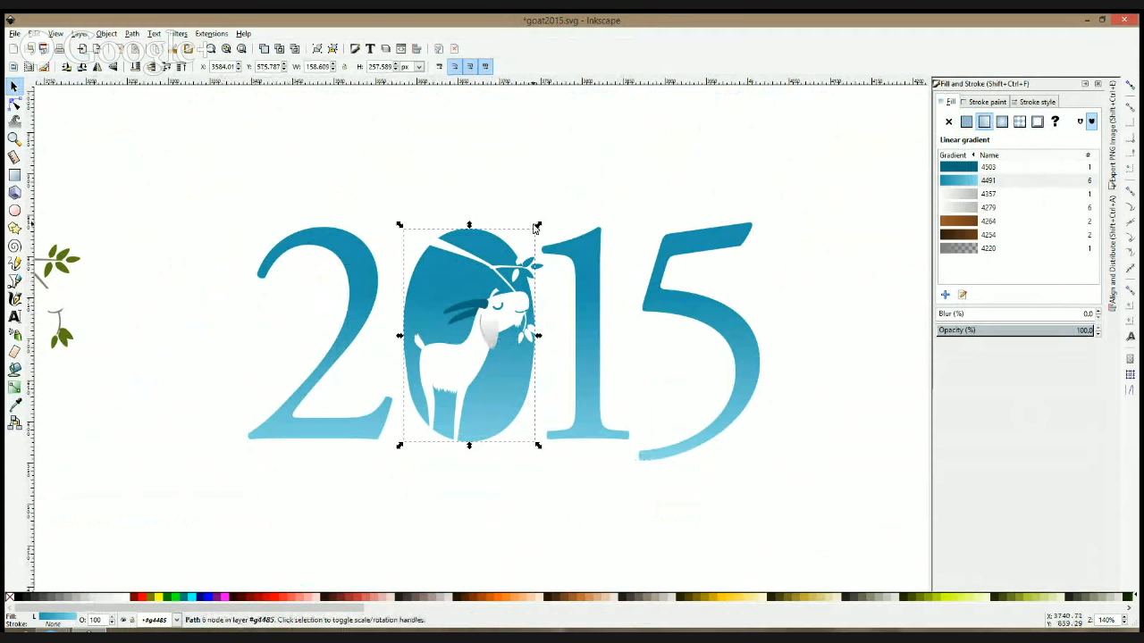
left_click_drag(537, 225, 505, 243)
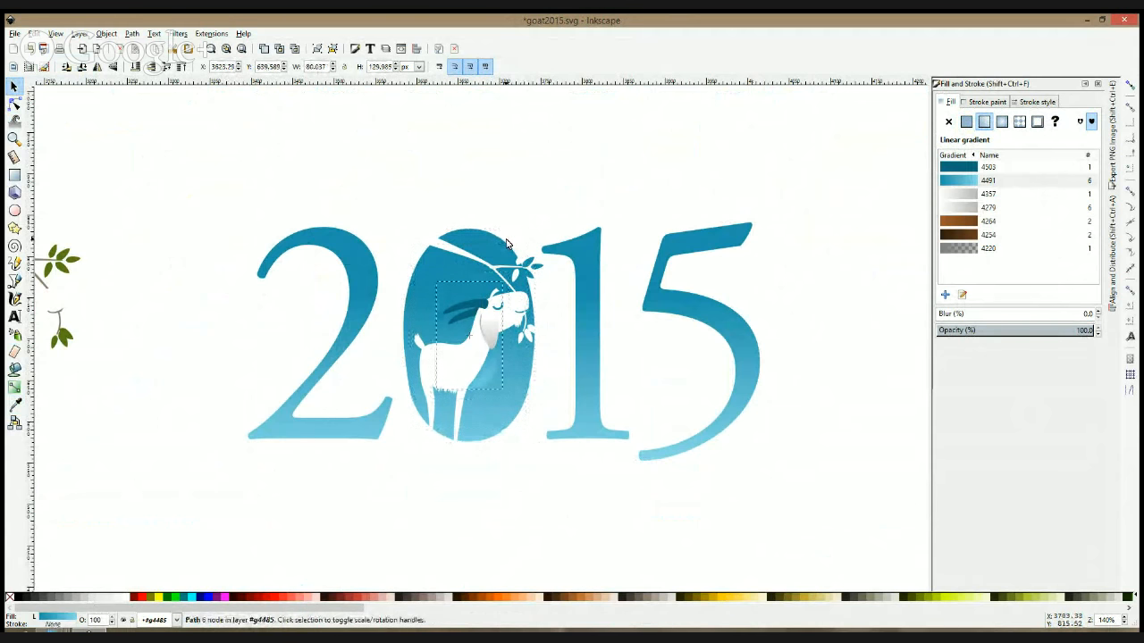
left_click(125, 597)
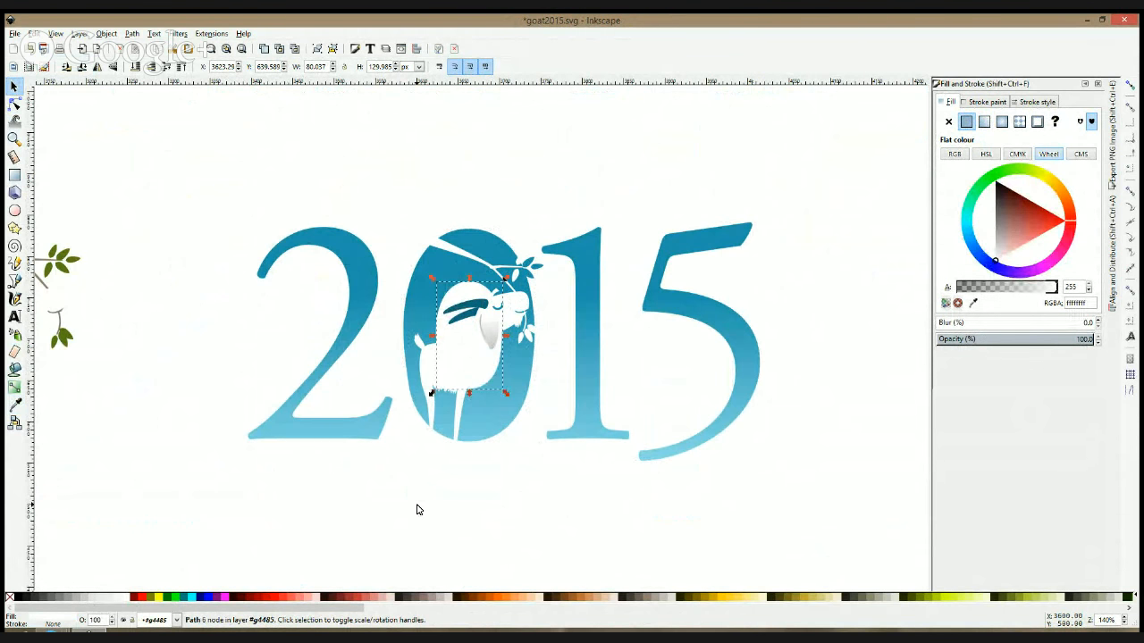
left_click(14, 404)
left_click(370, 296)
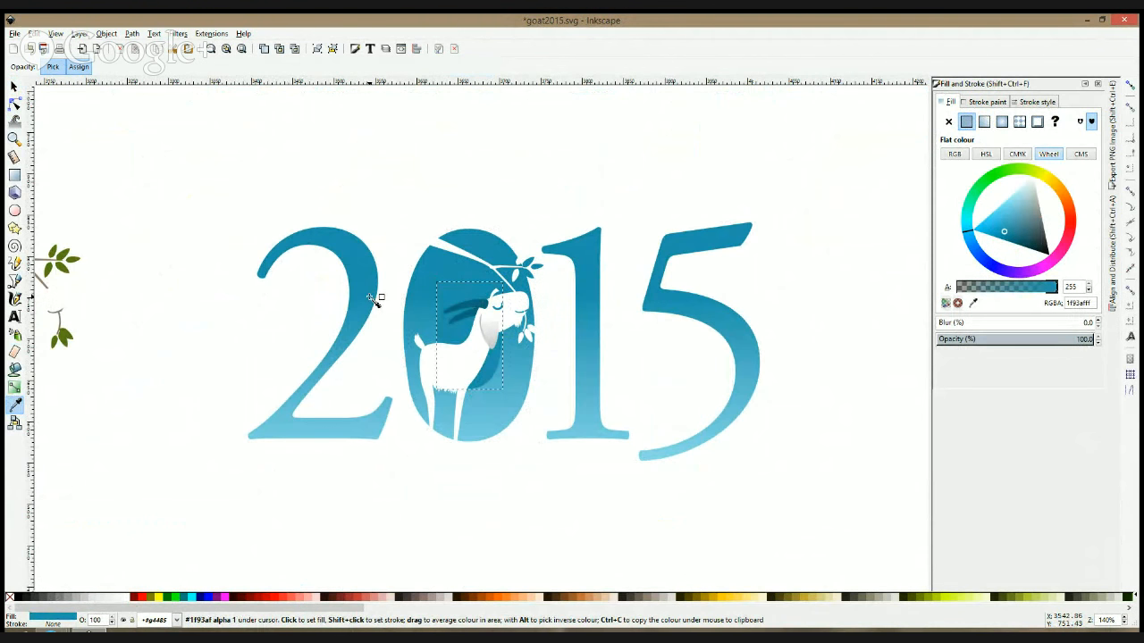
key("ctrl+z")
left_click(14, 86)
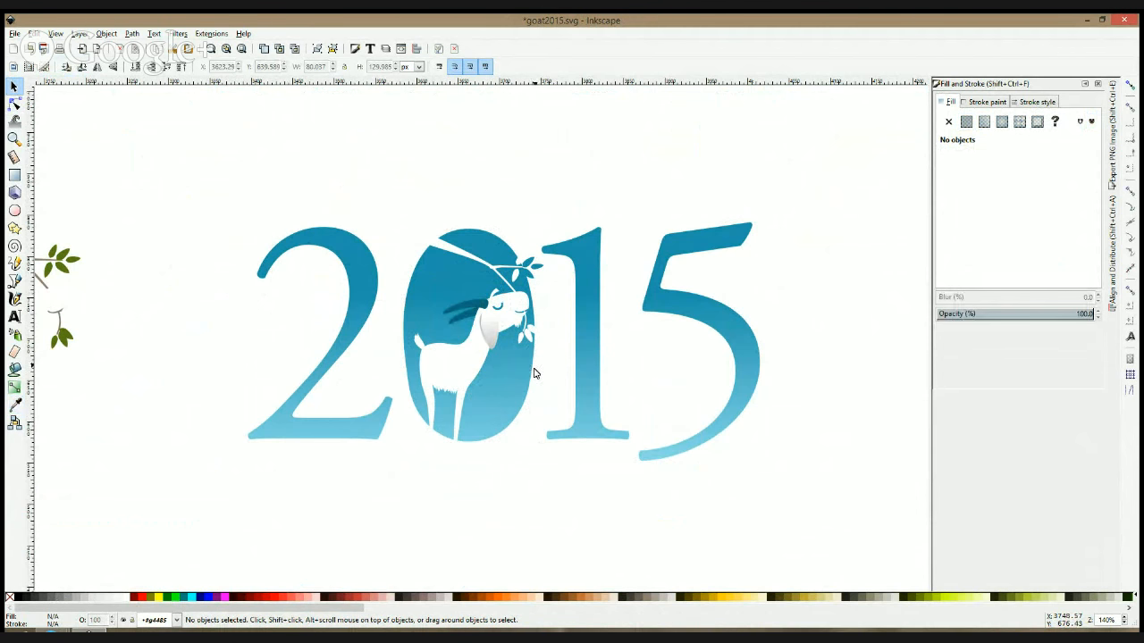
- Draw a closed jagged grass tuft with straight segments across the oval's lower edge beside the front leg and fill it white
left_click(14, 282)
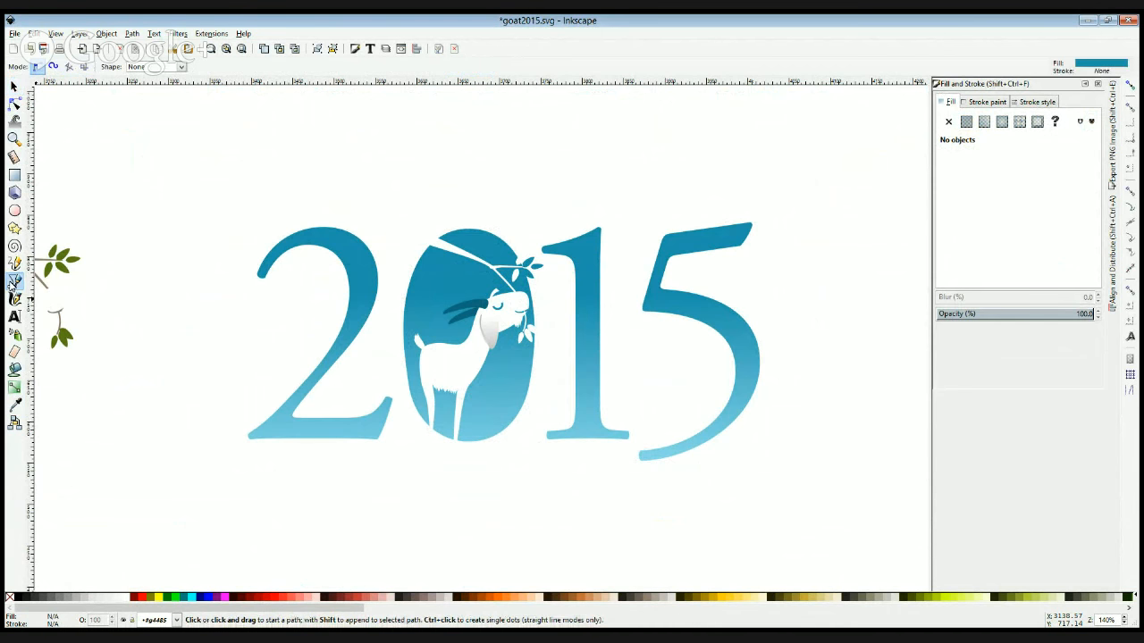
scroll(507, 461, "up", 2)
left_click(453, 429)
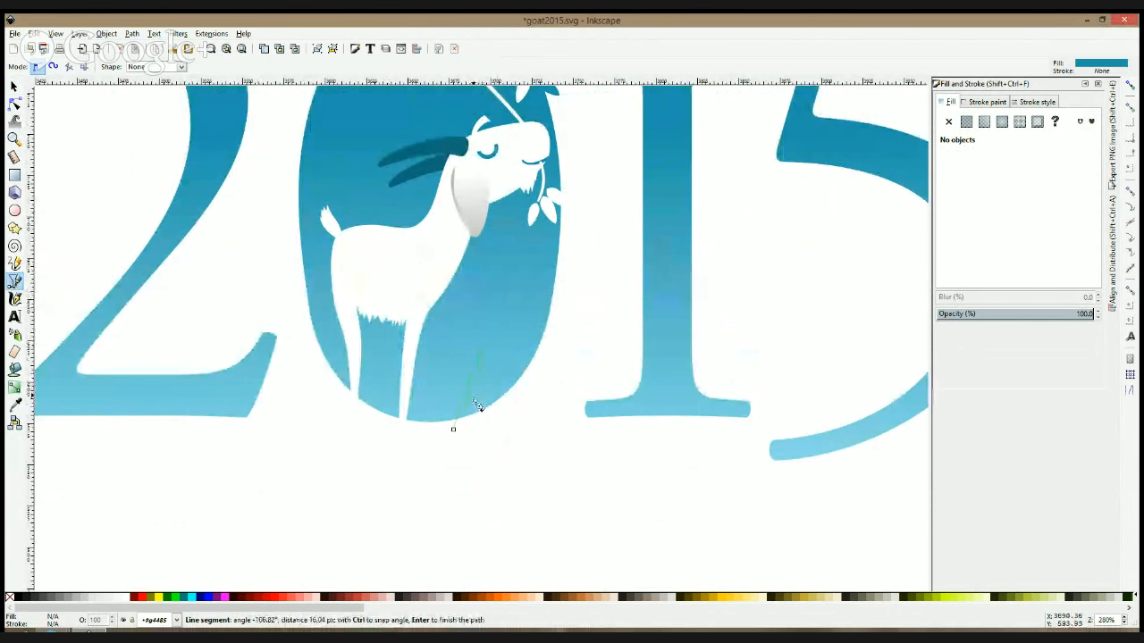
left_click(475, 404)
left_click(485, 377)
left_click(483, 396)
left_click(491, 382)
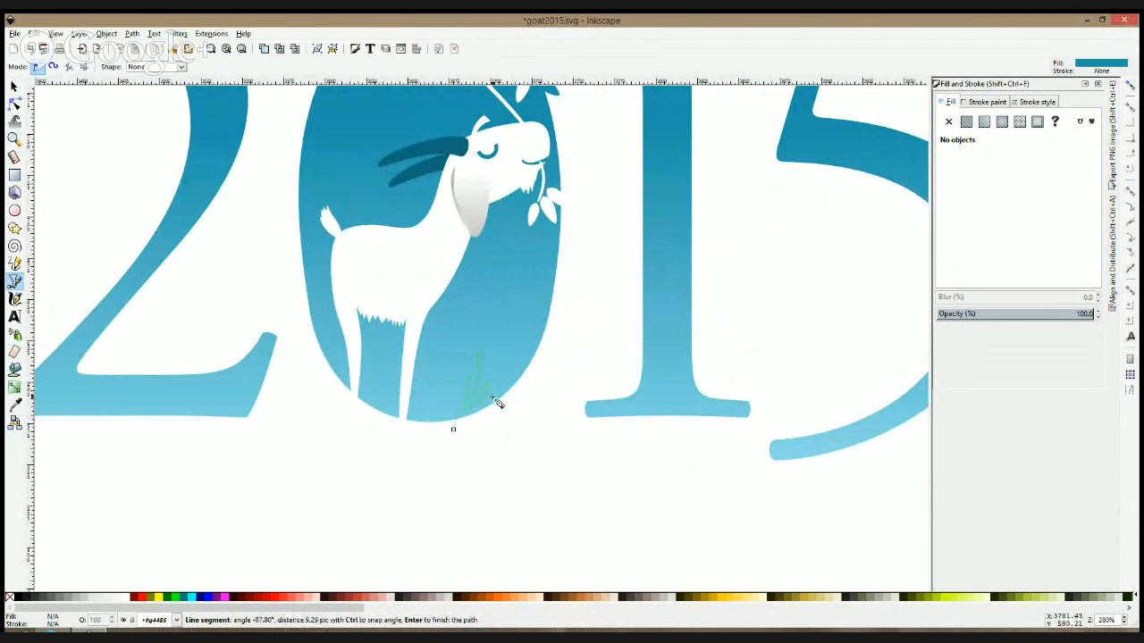
left_click(494, 397)
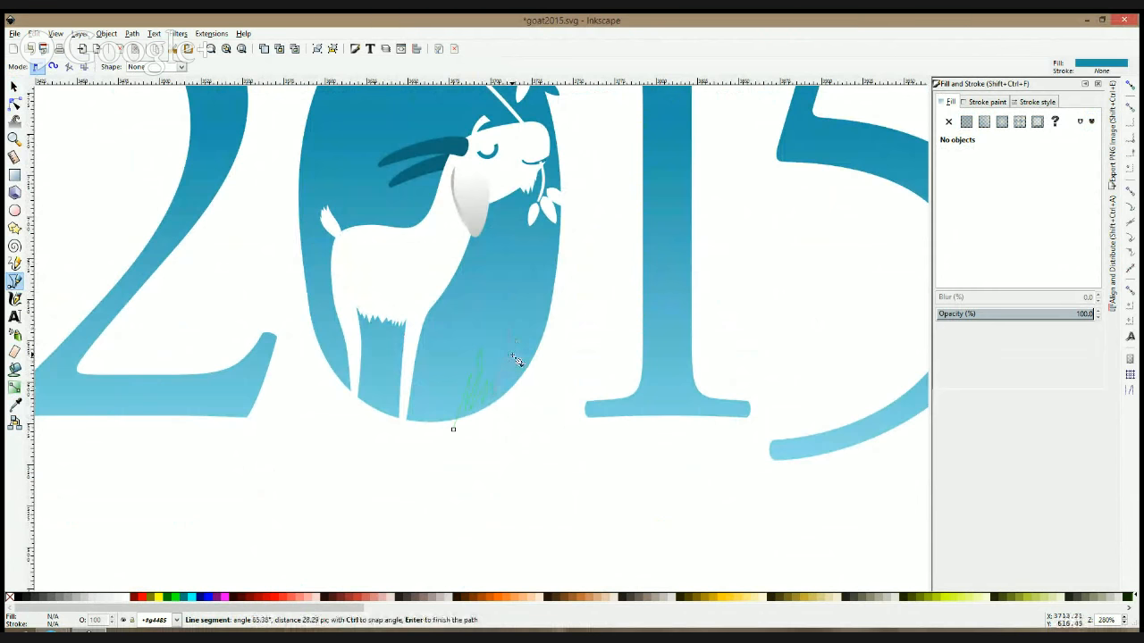
left_click(513, 345)
left_click(506, 416)
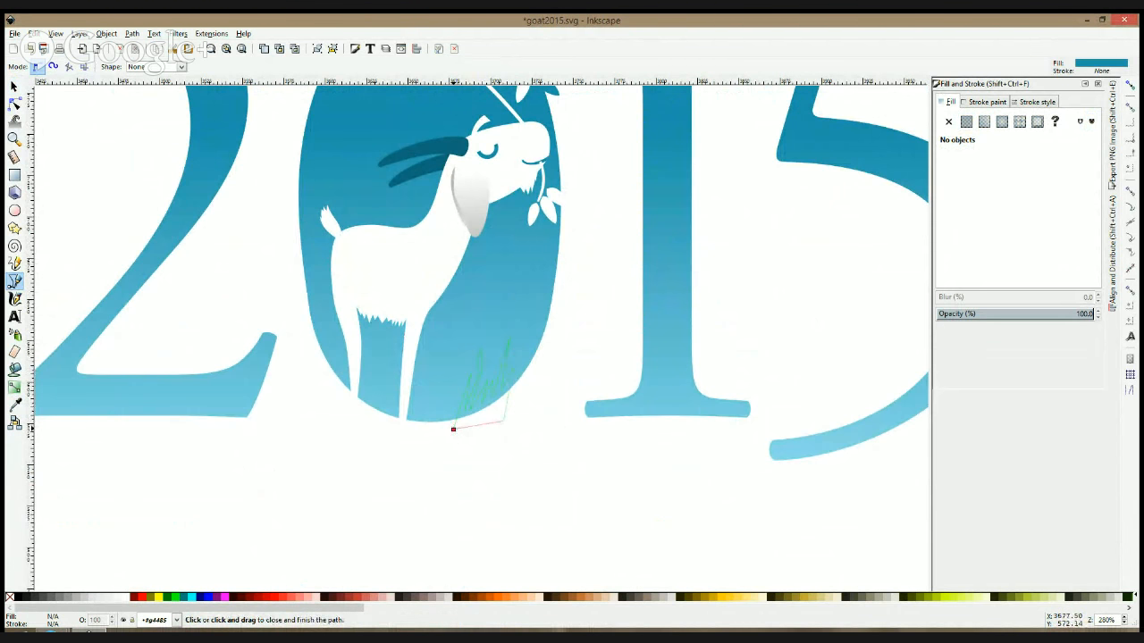
left_click(453, 429)
left_click(14, 404)
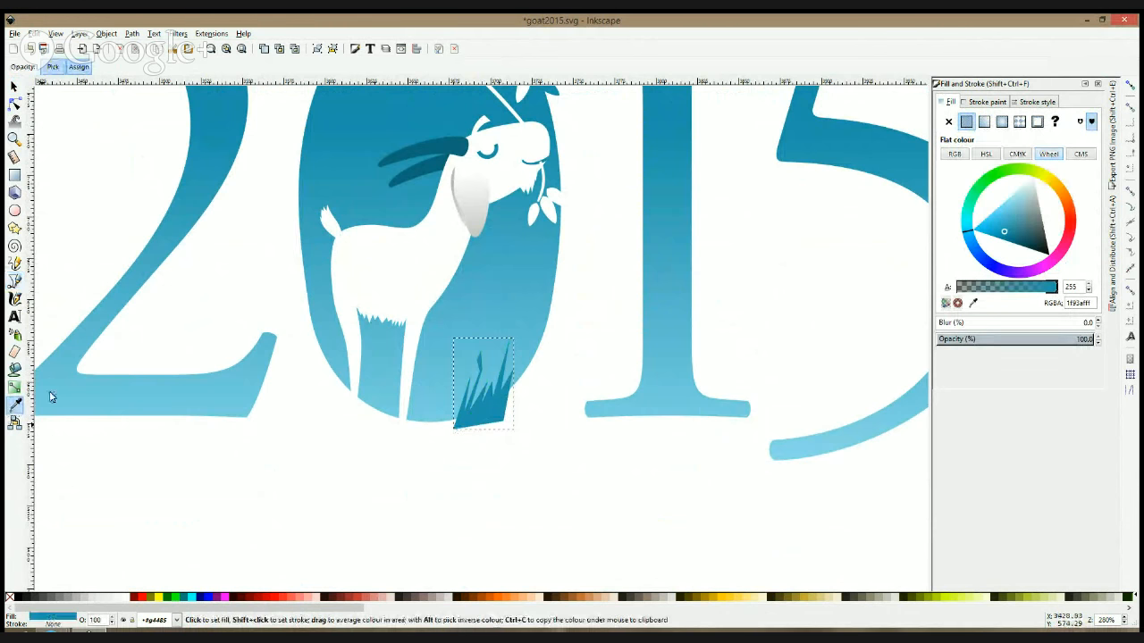
left_click(369, 298)
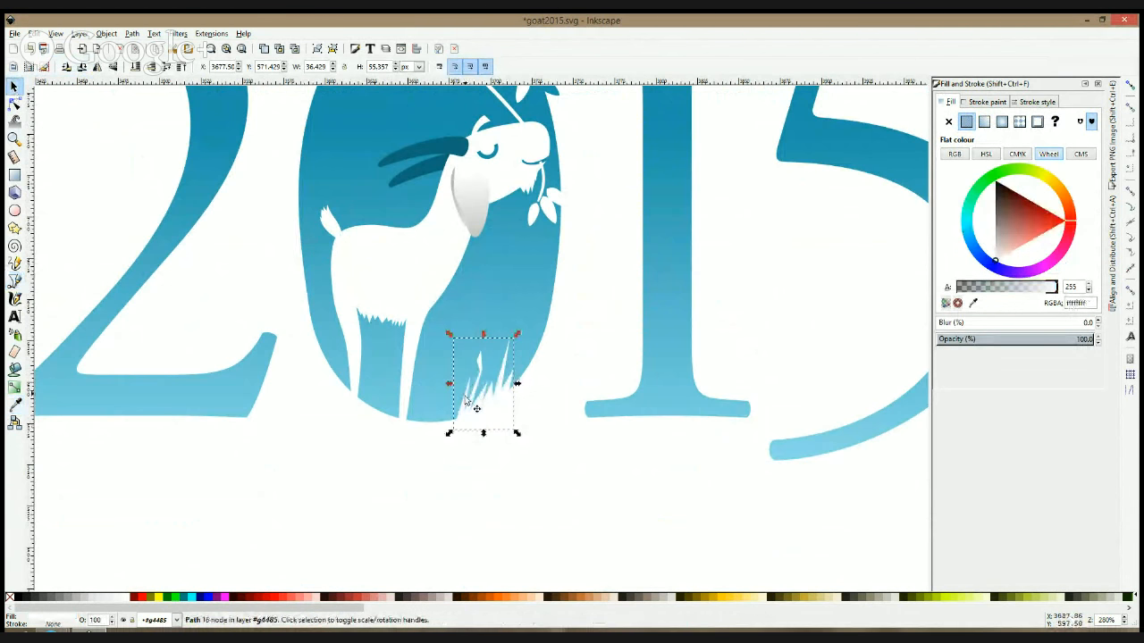
- Bend the straight edges of the white grass tuft into curved blades and round out its bud-shaped tip
key("n")
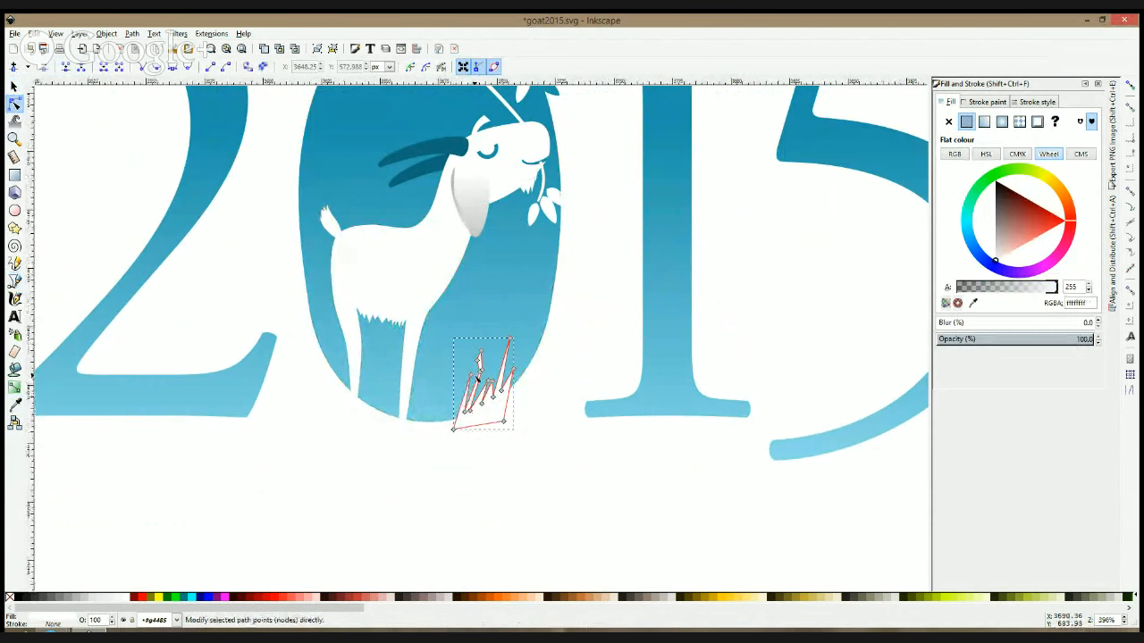
scroll(475, 375, "up", 2)
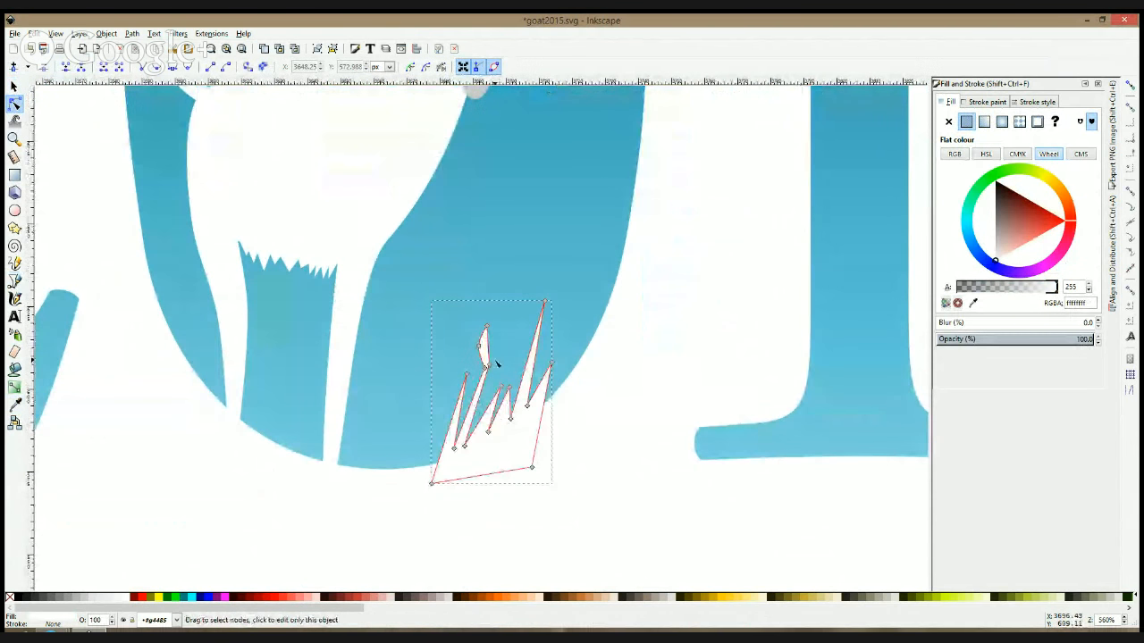
left_click_drag(489, 349, 495, 348)
left_click(487, 327, "ctrl")
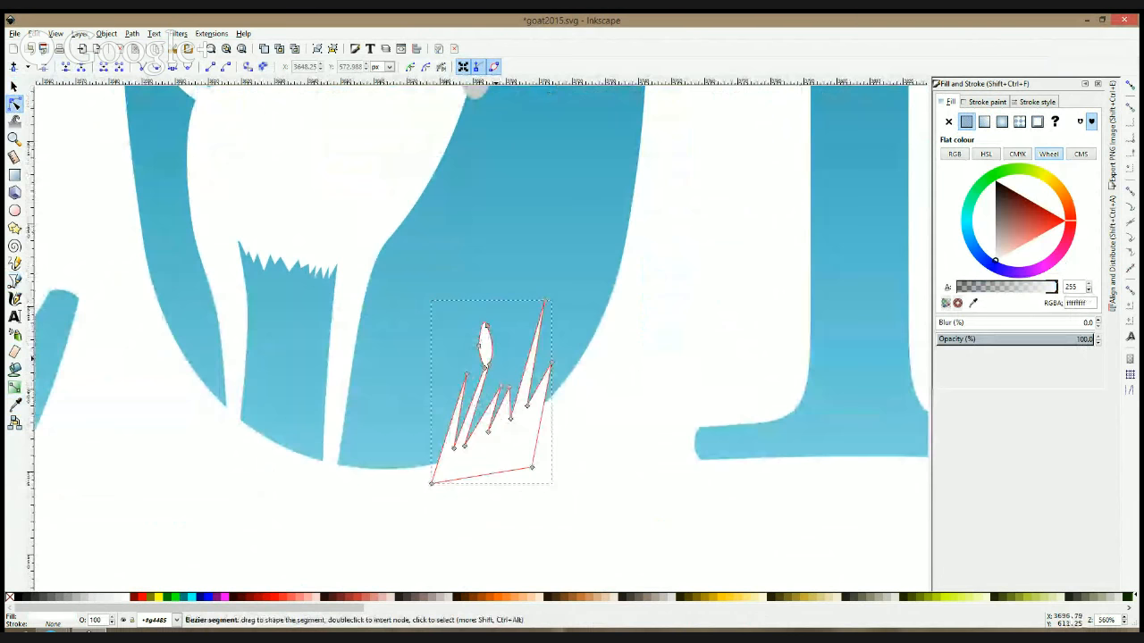
left_click(485, 368, "ctrl")
left_click(489, 366, "ctrl")
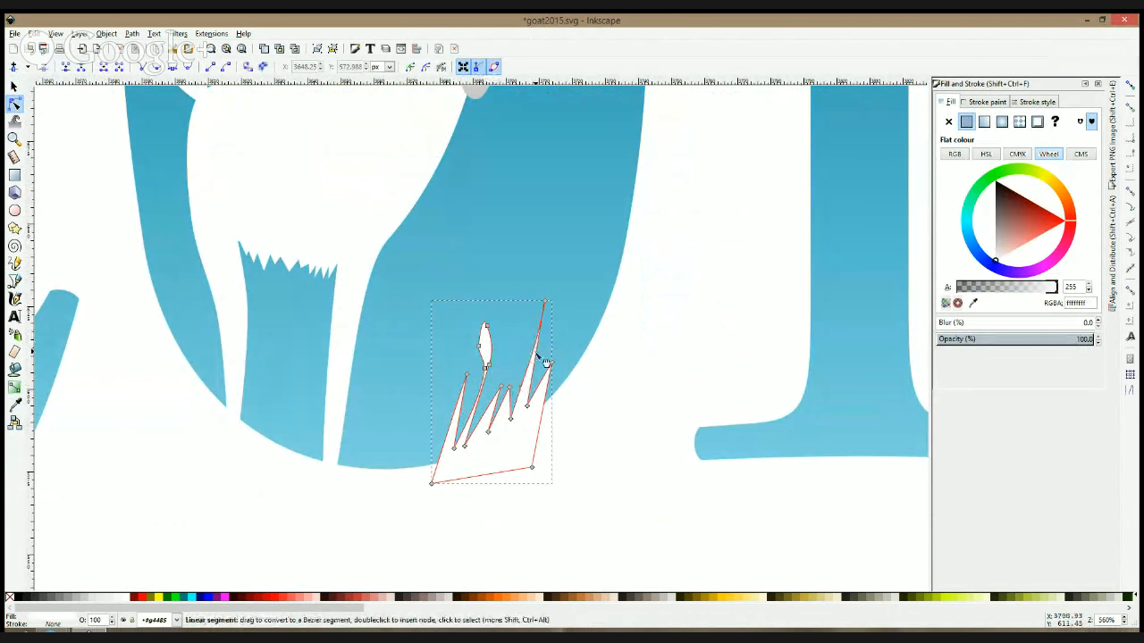
left_click_drag(491, 408, 500, 413)
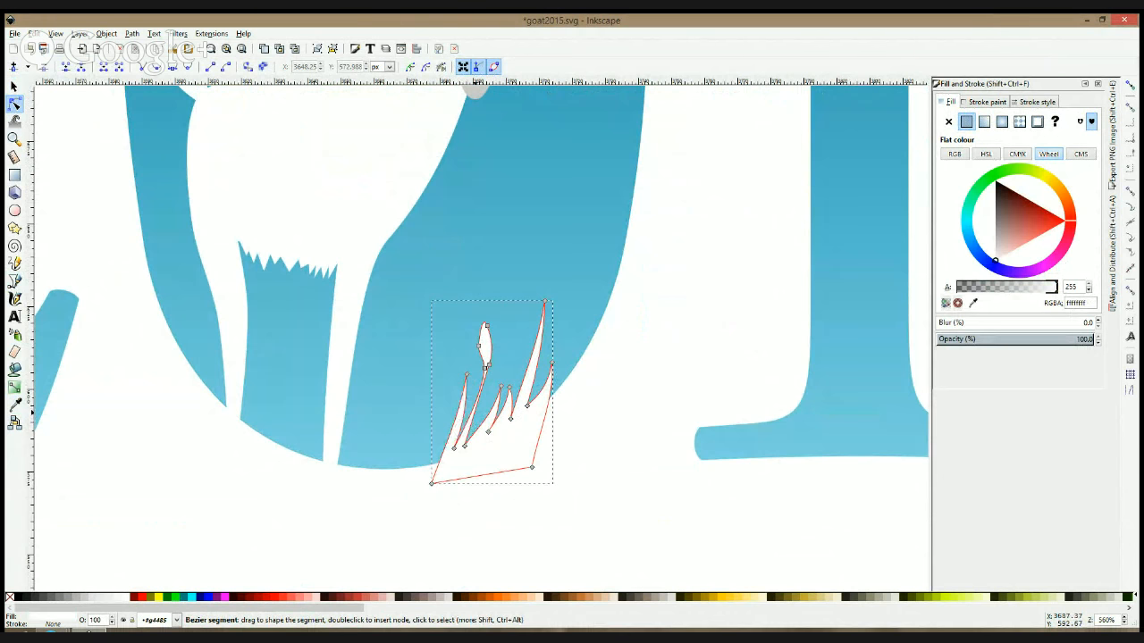
left_click_drag(475, 416, 482, 417)
left_click(506, 516)
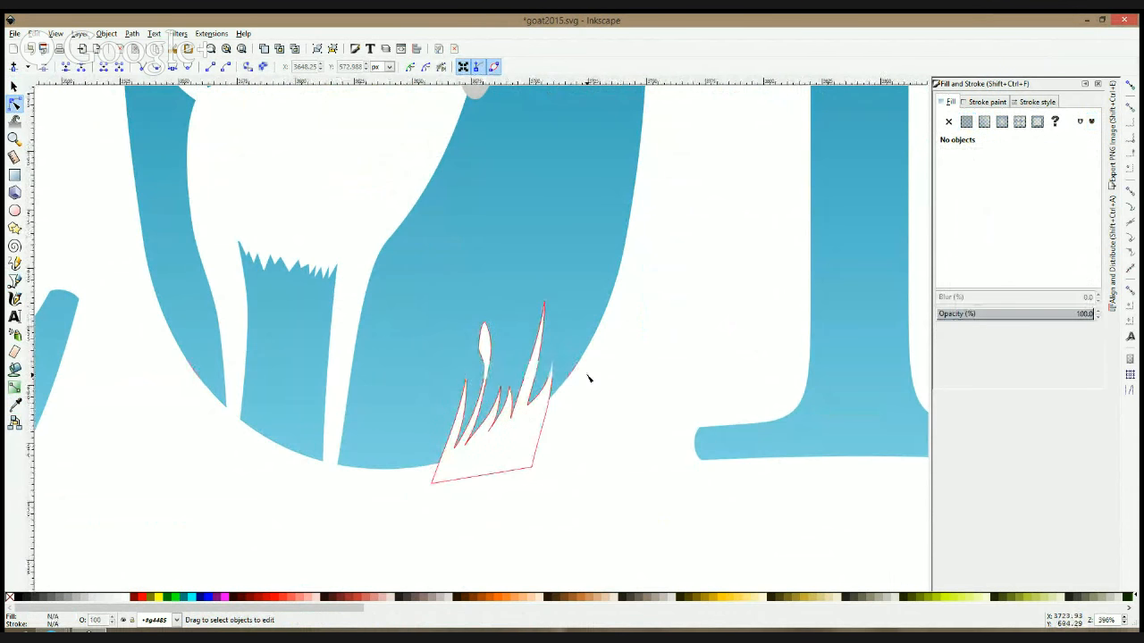
- Nudge the white grass tuft slightly up and to the right at the oval zero's lower edge
scroll(589, 379, "down", 3)
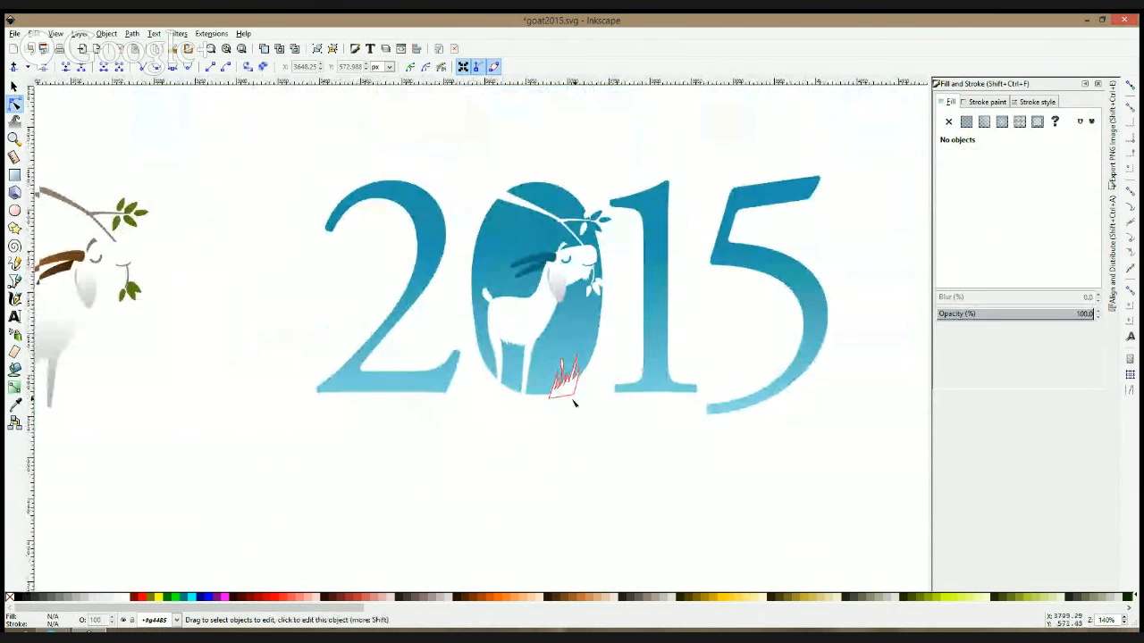
left_click(572, 393)
key("s")
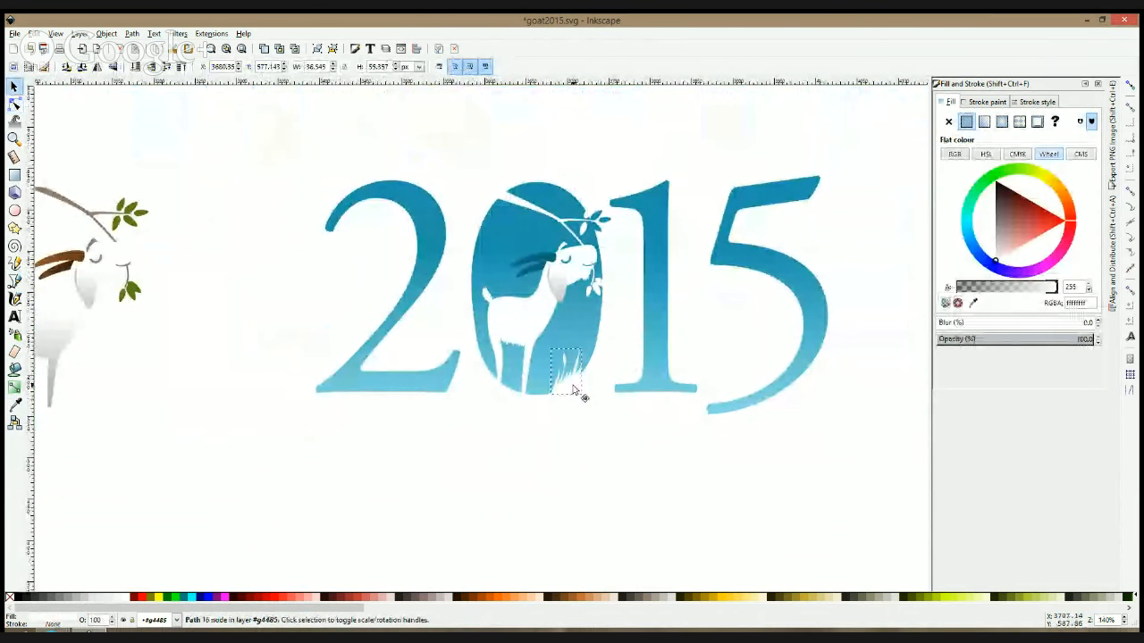
left_click(571, 456)
- Duplicate the complete 2015 lettering with the goat and place the copy directly below the original
scroll(568, 447, "down", 4)
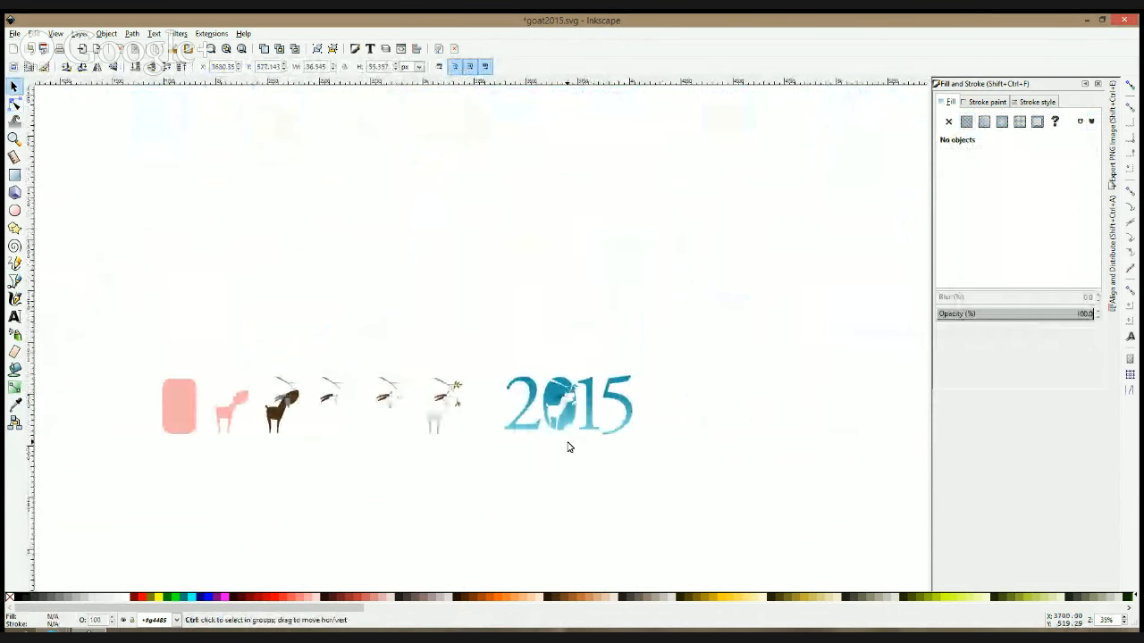
scroll(568, 447, "down", 3)
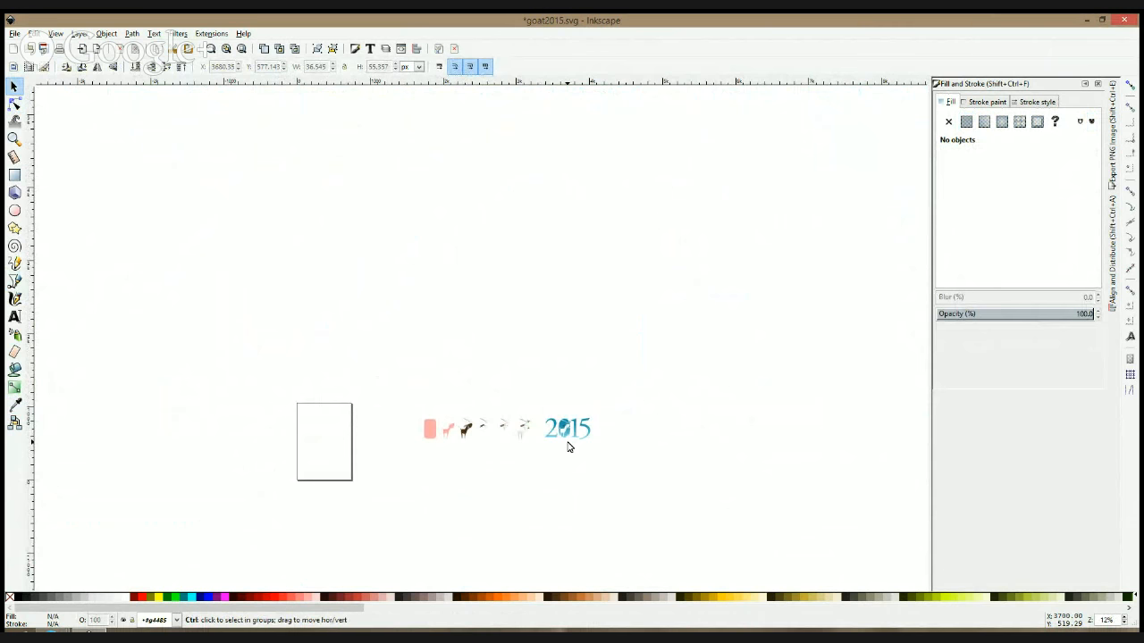
scroll(568, 444, "up", 4)
left_click_drag(460, 301, 723, 478)
scroll(564, 456, "down", 1)
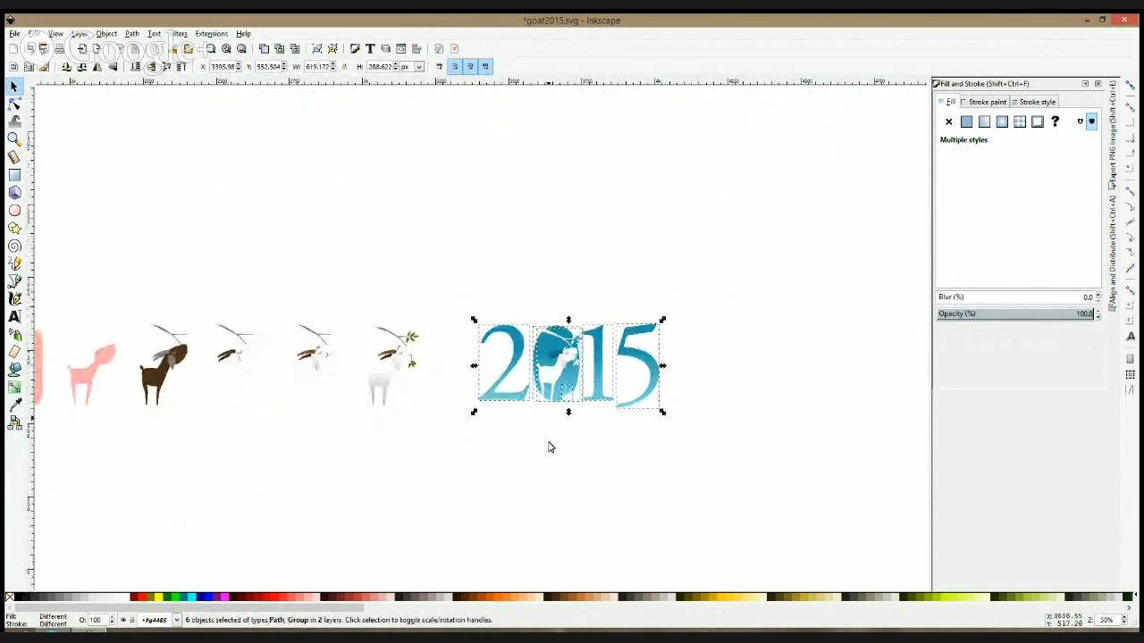
key("ctrl+d")
left_click_drag(563, 362, 566, 509)
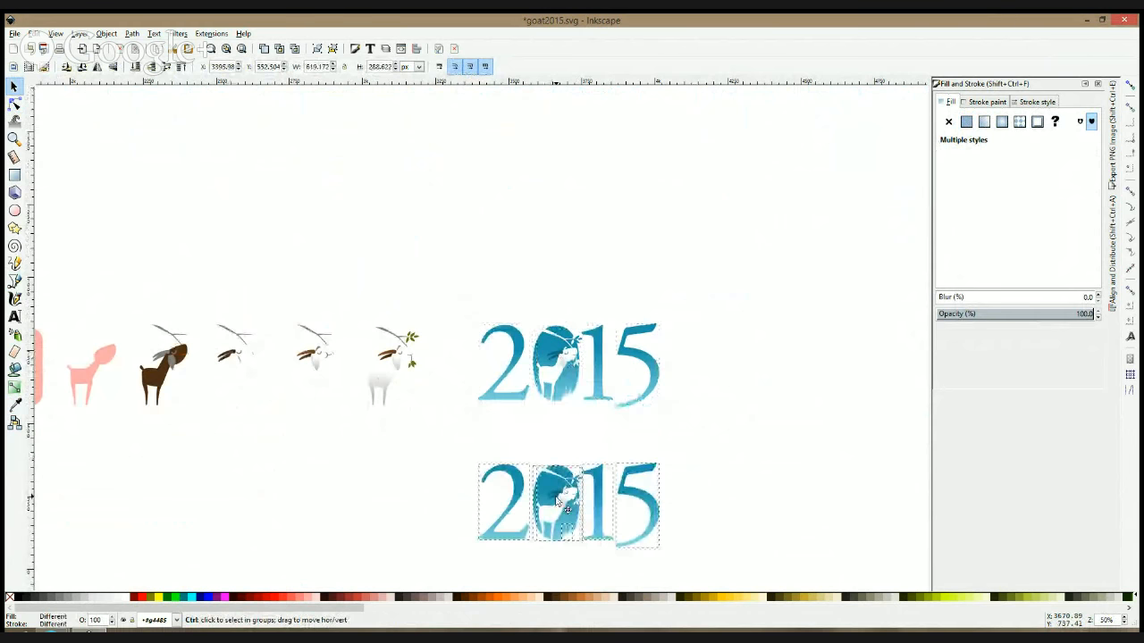
scroll(702, 456, "down", 3)
left_click(703, 450)
- Try scaling down only the 2 of the lower copy and undo it
left_click(521, 386)
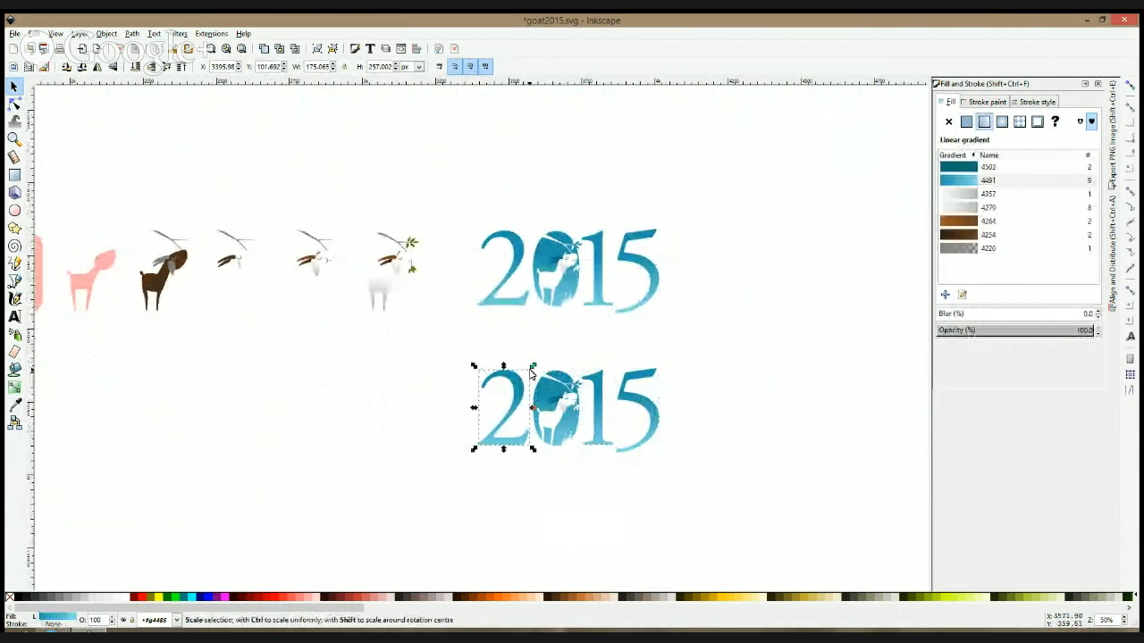
double_click(521, 385)
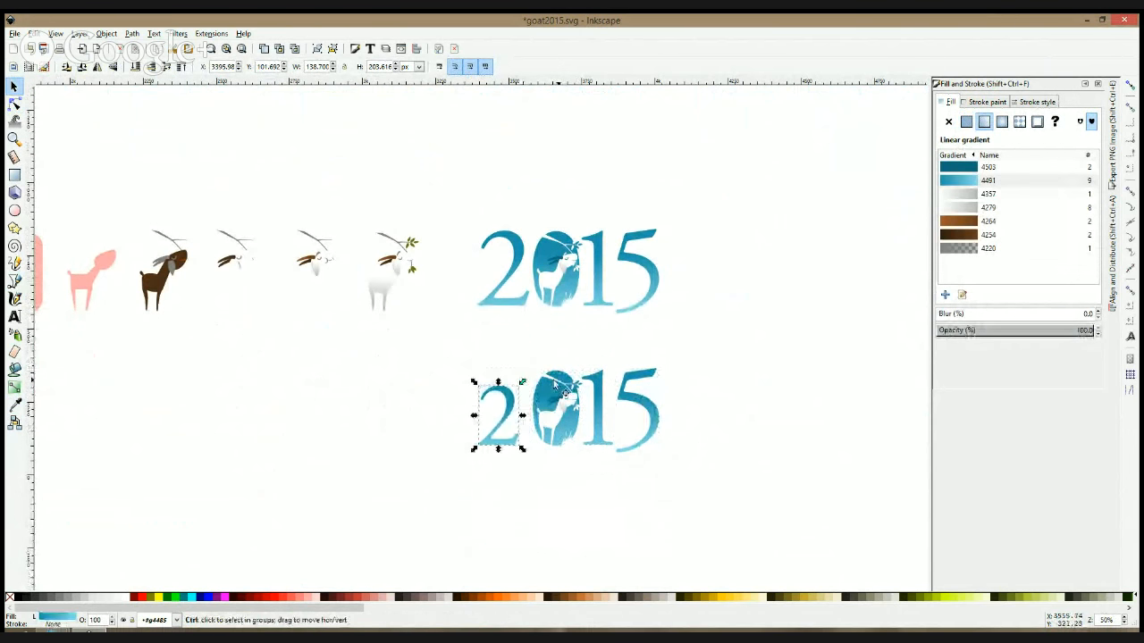
key("ctrl+shift+z")
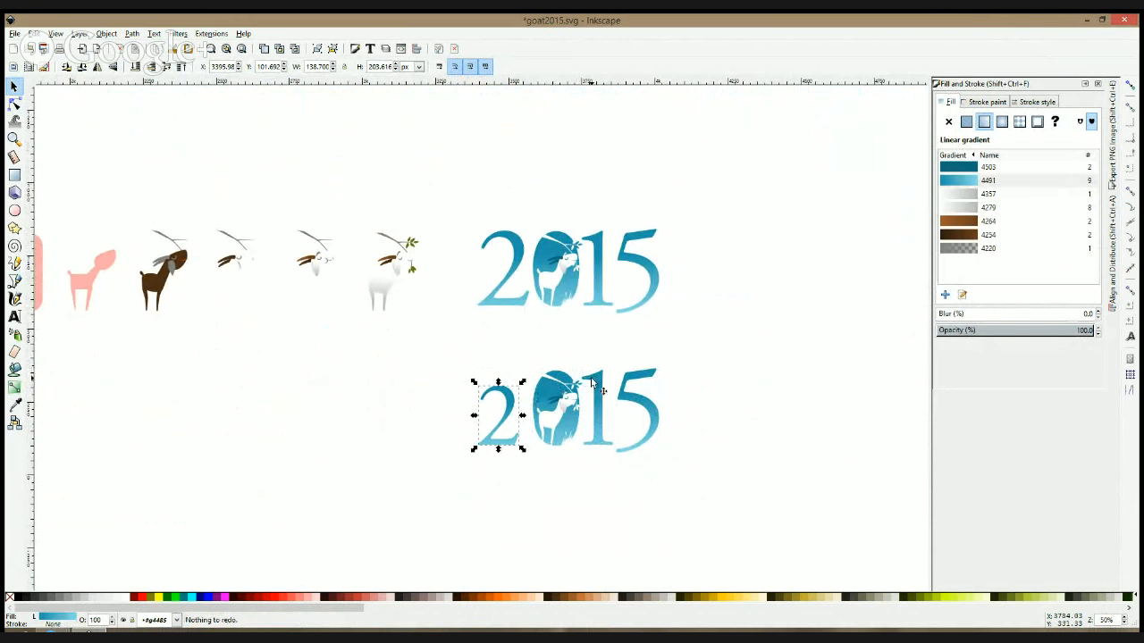
key("ctrl+z")
- Add the 1 and 5 to the selected 2 in the lower copy and shrink them proportionally to about 519 px wide
left_click(596, 384, "shift")
left_click(635, 382, "shift")
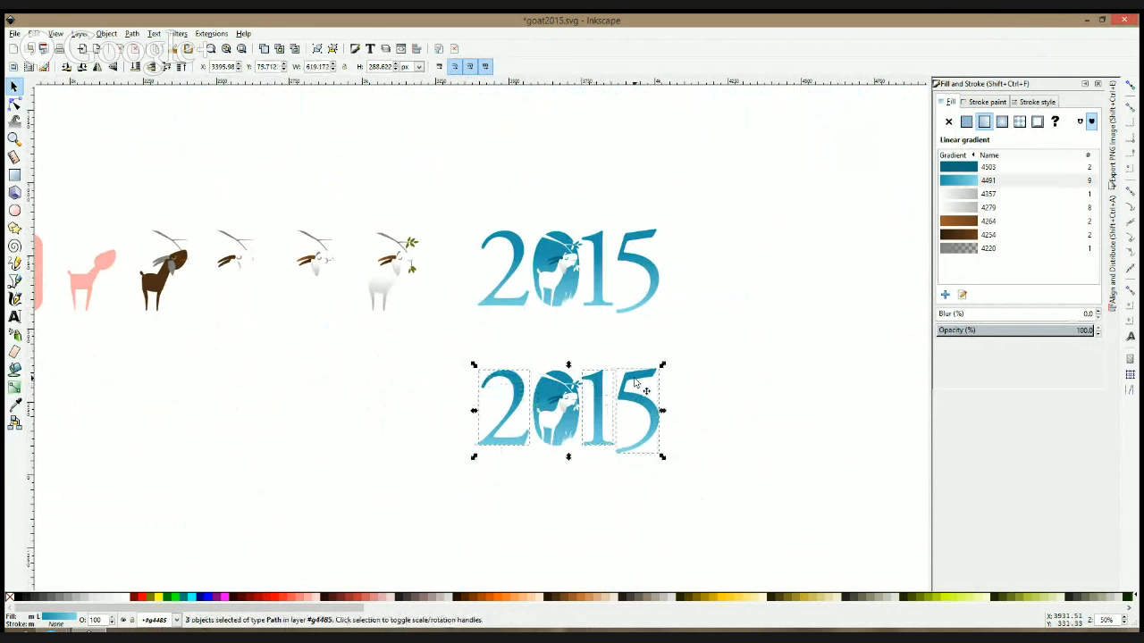
left_click_drag(662, 365, 634, 375)
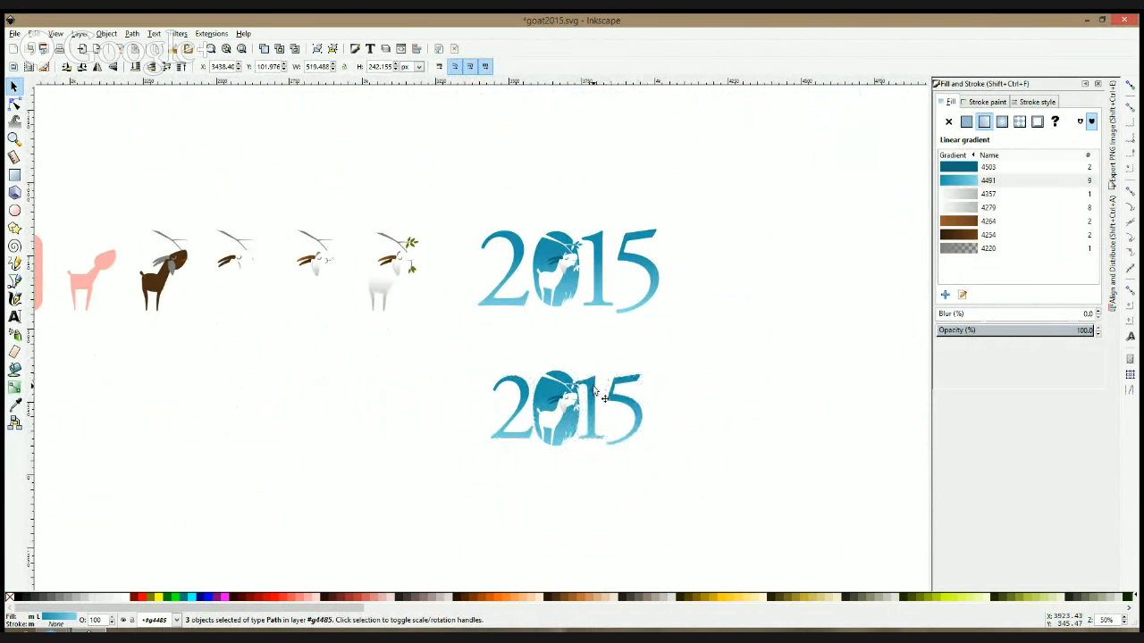
- Reposition the shrunken digits of the lower copy individually so they sit closely and evenly around the oval zero
left_click(594, 387)
left_click(624, 391)
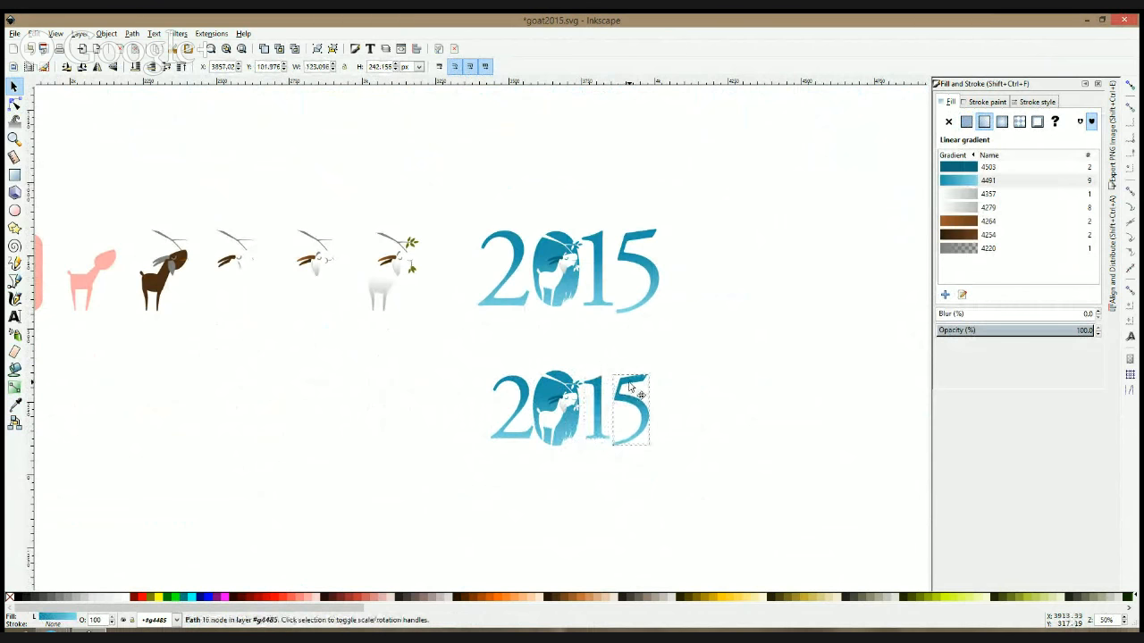
left_click(694, 360)
left_click(522, 393)
left_click_drag(522, 393, 521, 393)
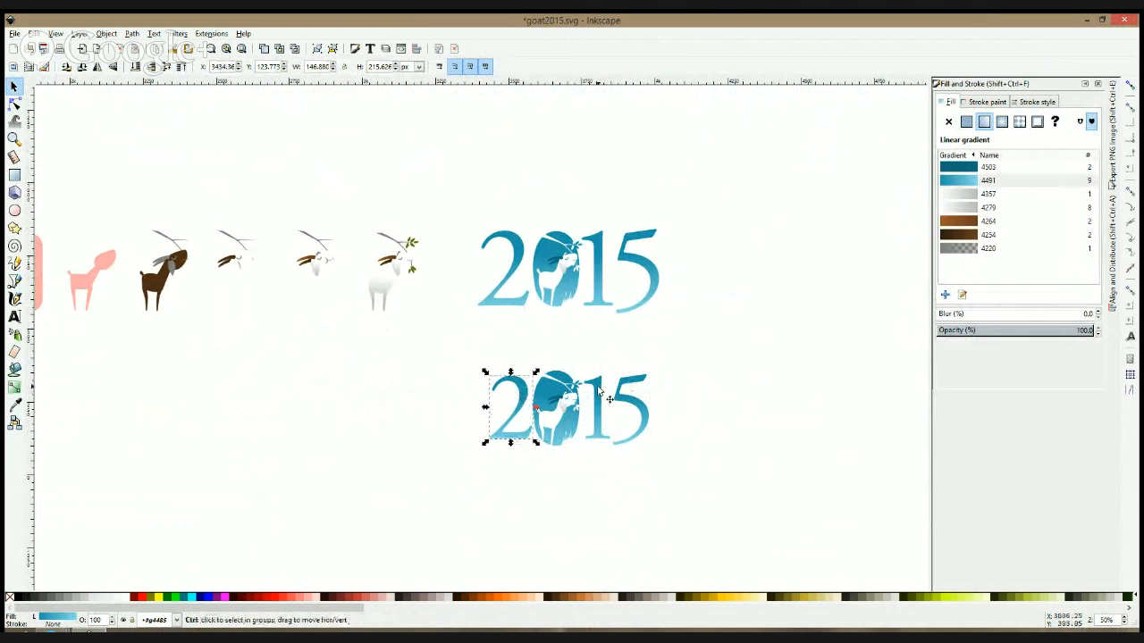
left_click(625, 389)
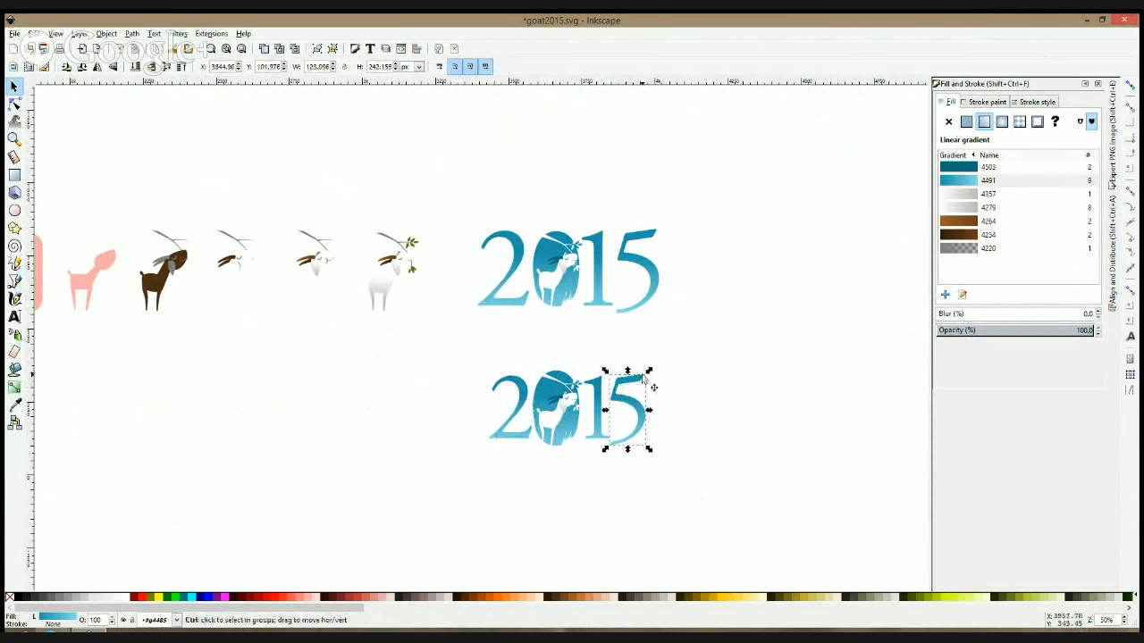
left_click_drag(640, 381, 643, 382)
key("Escape")
- Check the proportions of the lower 2015 lettering and save the document
scroll(631, 423, "up", 1)
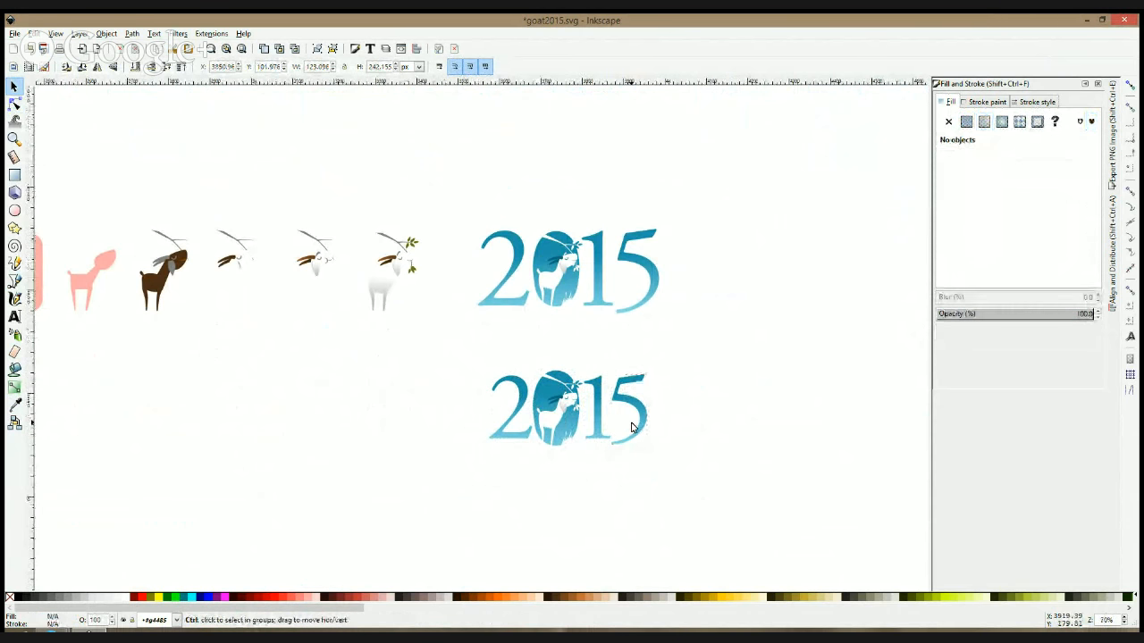
scroll(631, 426, "up", 1)
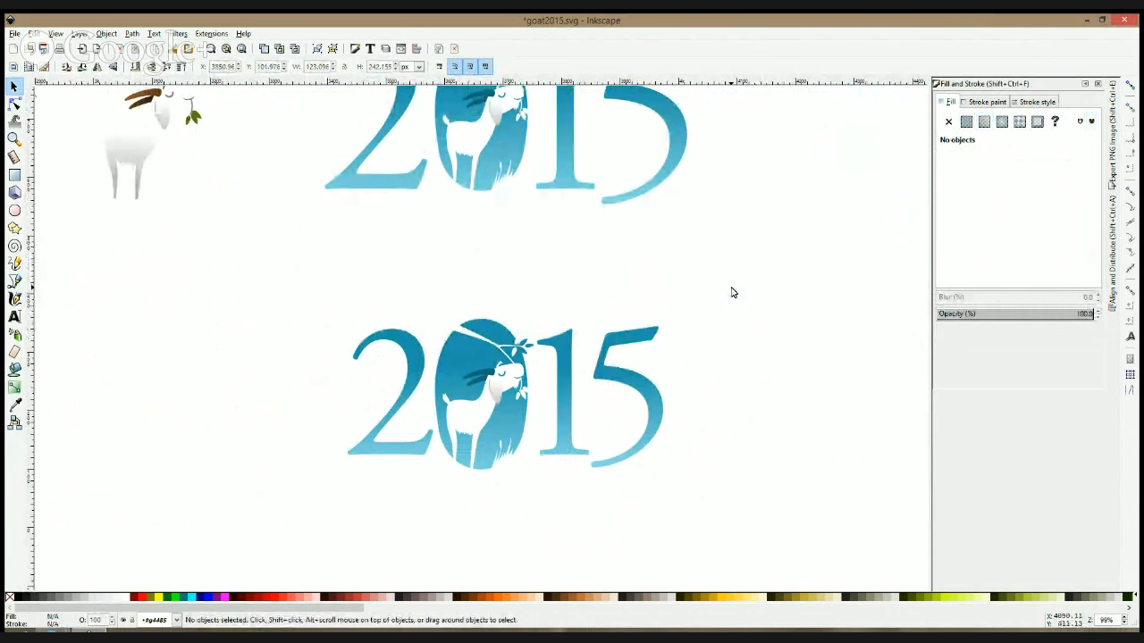
scroll(662, 317, "down", 2)
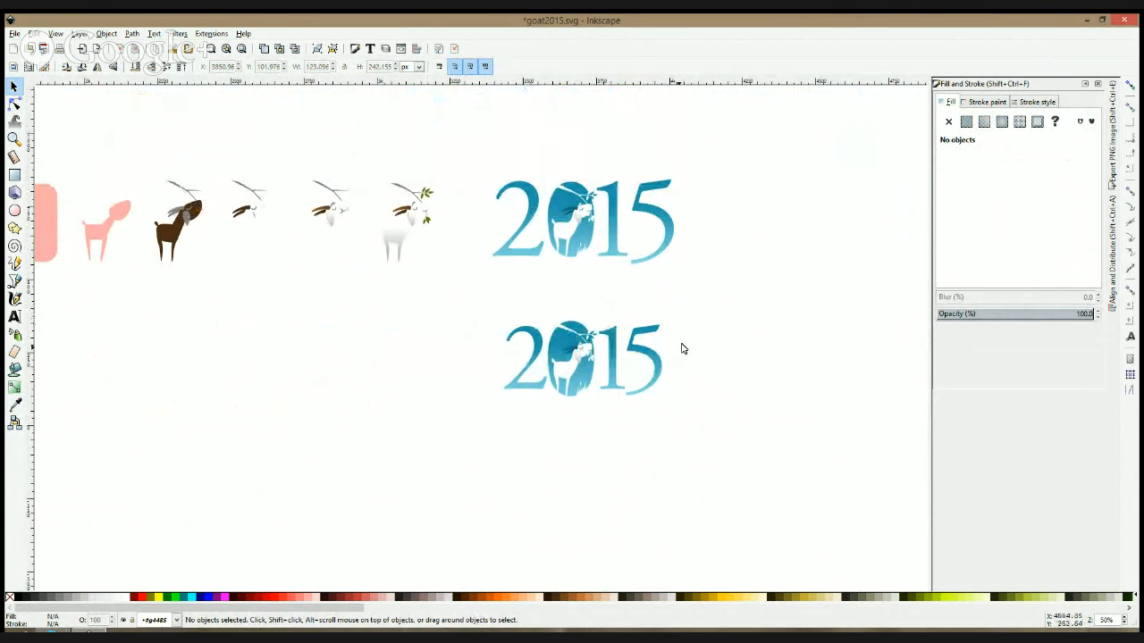
scroll(657, 351, "up", 2)
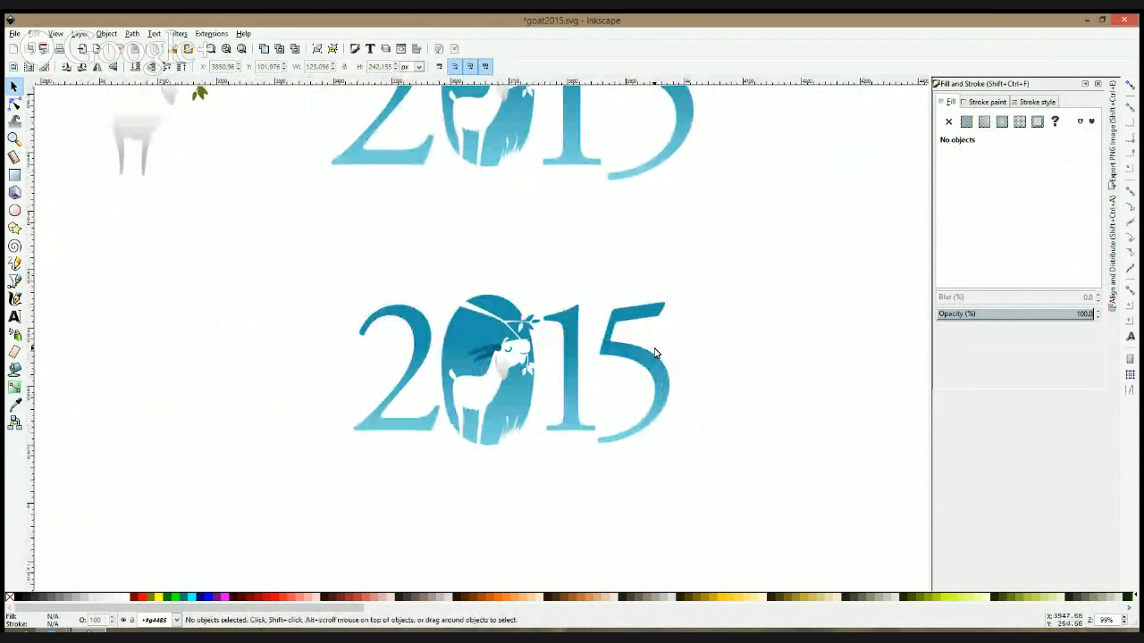
key("ctrl")
key("ctrl+s")
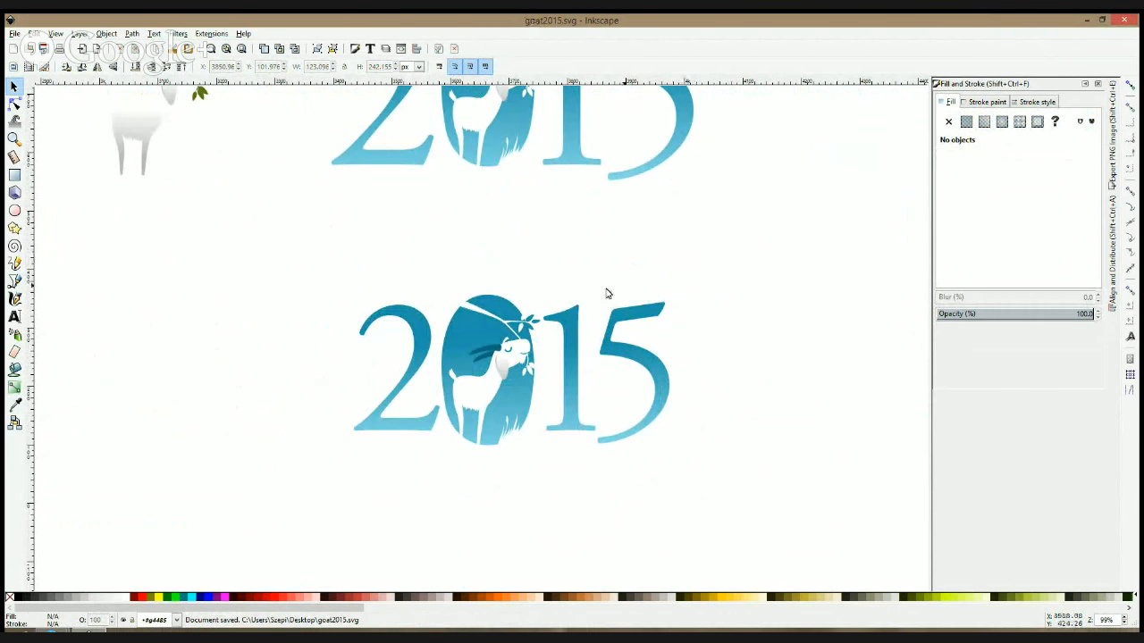
- Fetch the green PESTO DESIGN logo from another window and paste it below the lower 2015 lettering
left_click(12, 36)
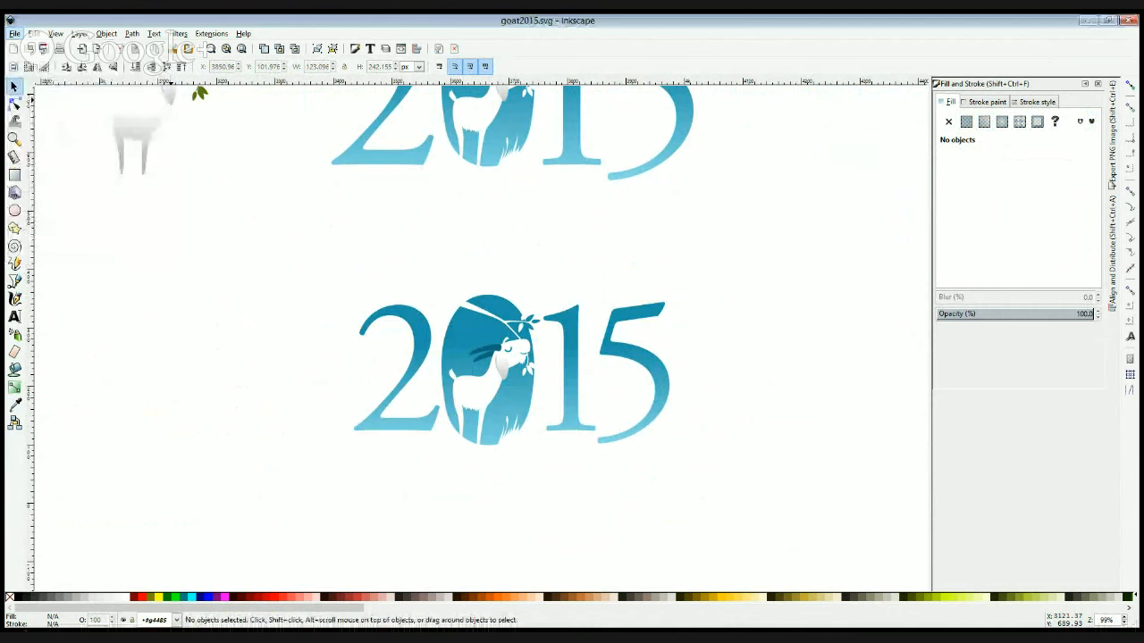
left_click(33, 72)
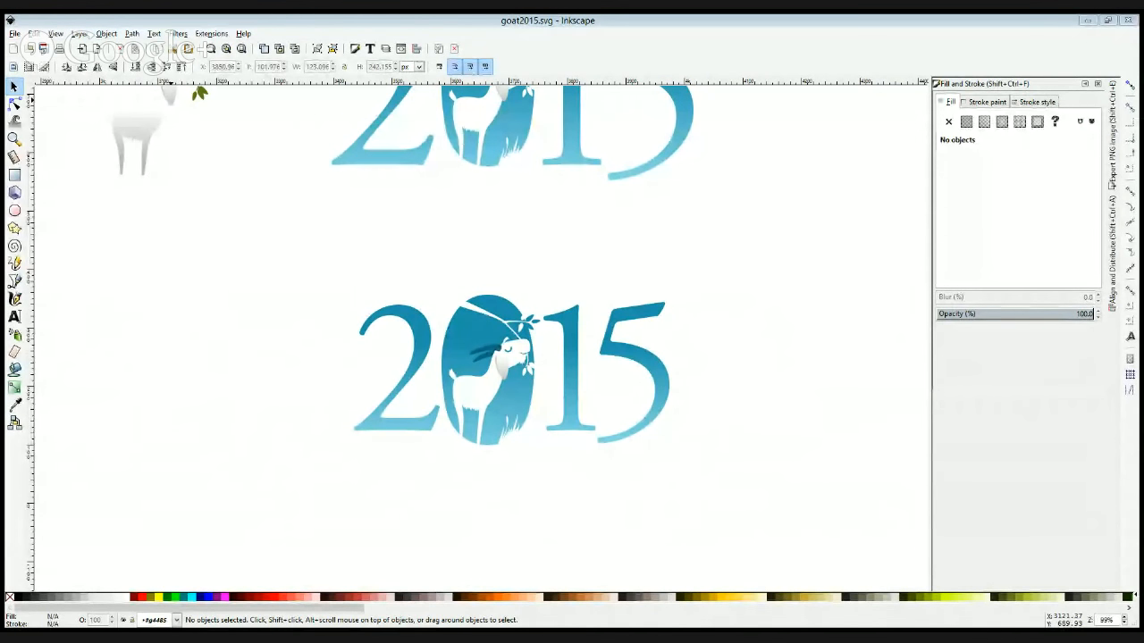
key("alt+Tab")
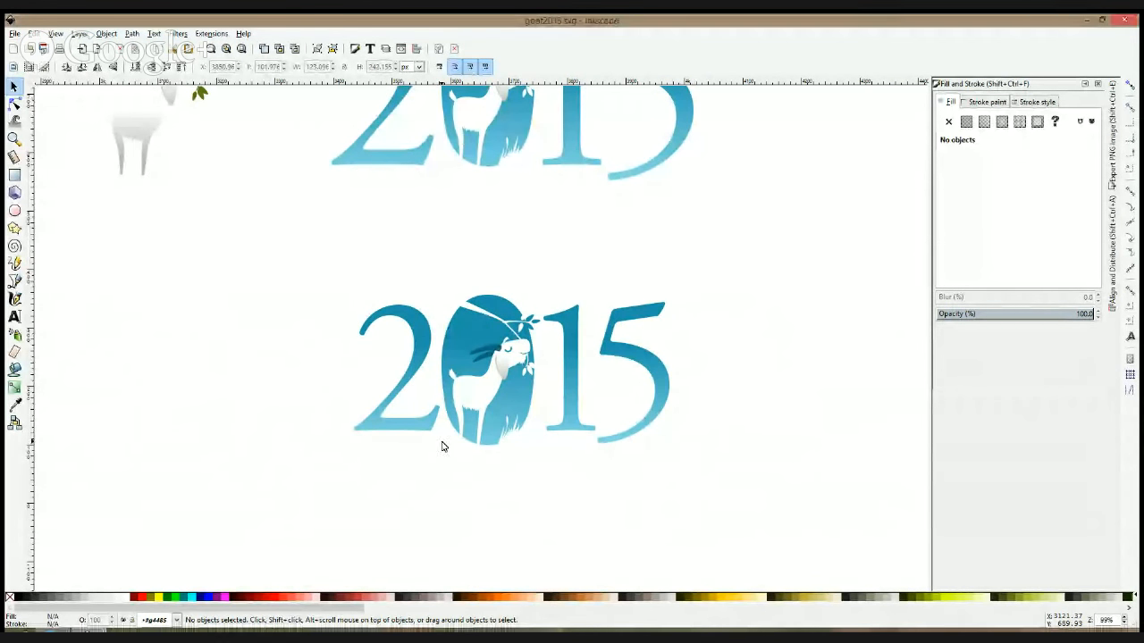
key("ctrl+v")
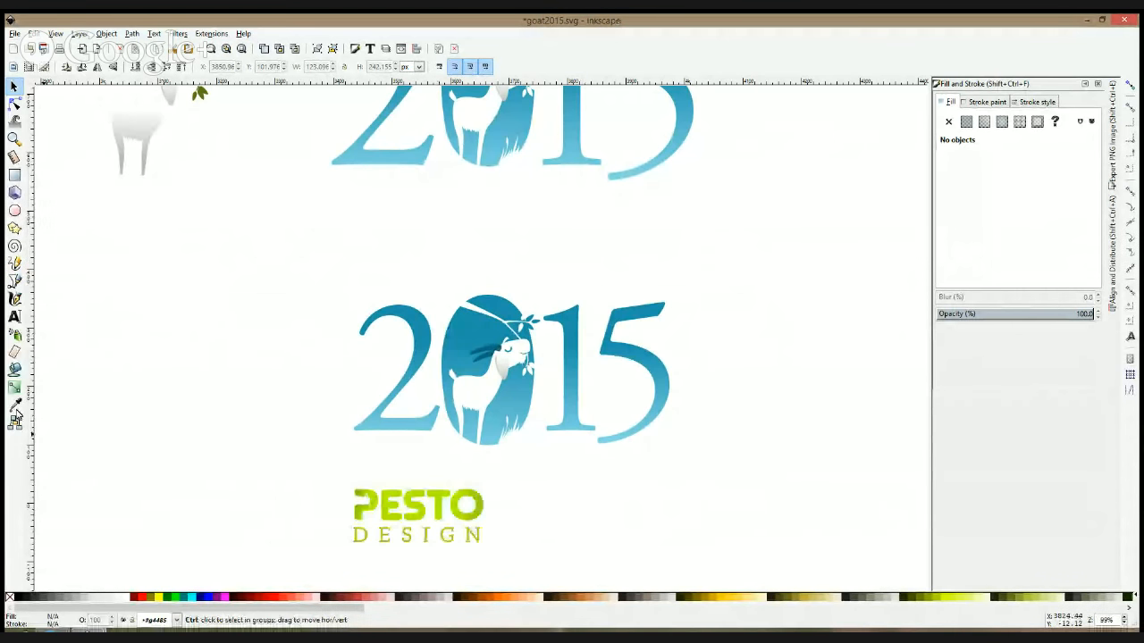
- Recolour the PESTO DESIGN logo with the light blue 77cde1ff picked from the zero's lower edge, then shrink and place it under the zero
key("d")
left_click(494, 437)
left_click(16, 84)
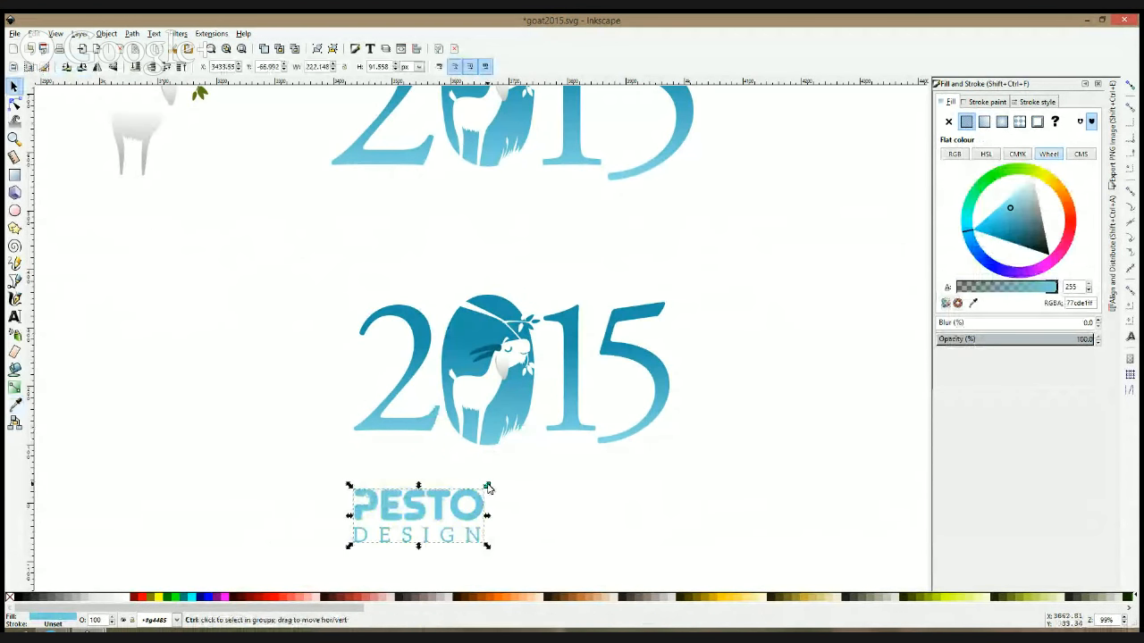
left_click_drag(487, 485, 545, 487)
left_click(586, 368, "shift")
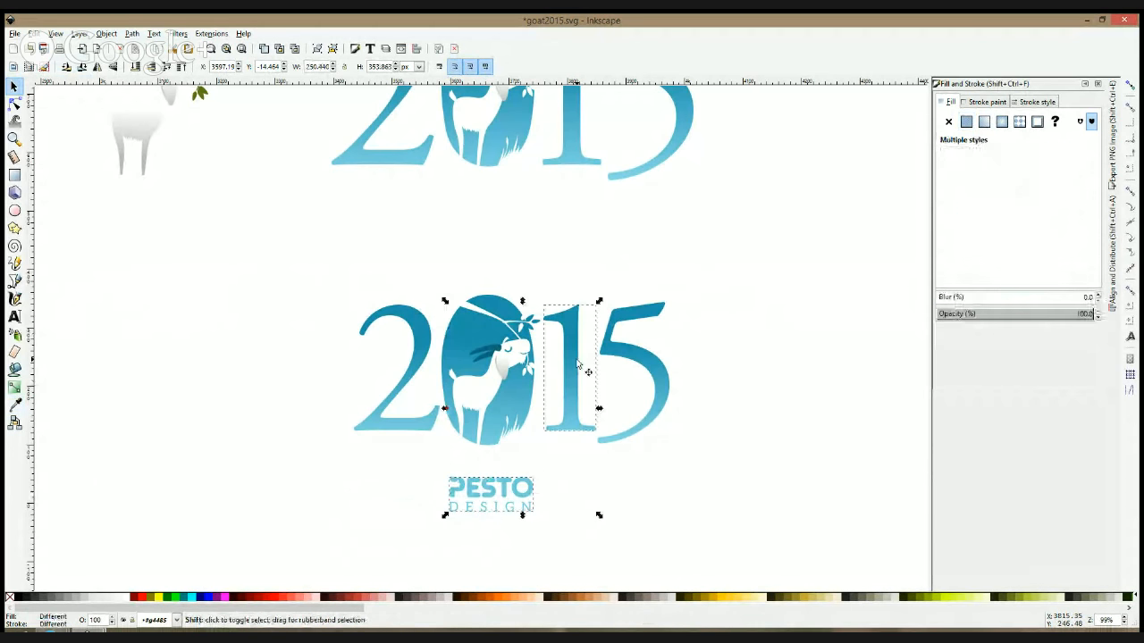
left_click(704, 309)
left_click(660, 310)
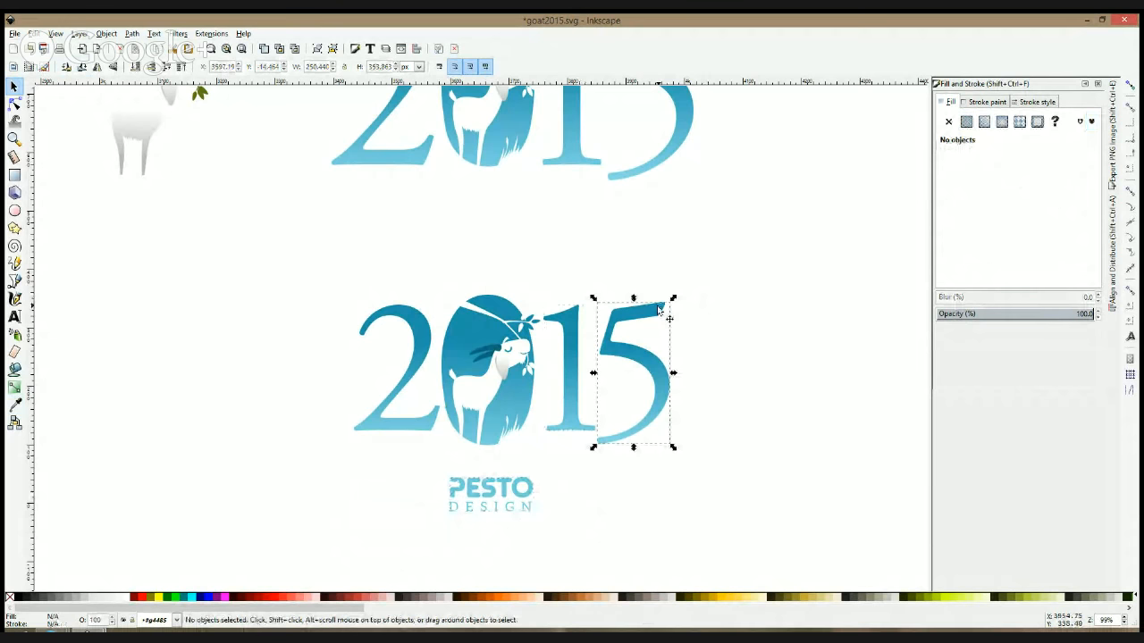
left_click(812, 235)
- Break up the enclosing group and group all parts of the lower 2015 lettering without the logo
left_click(628, 319)
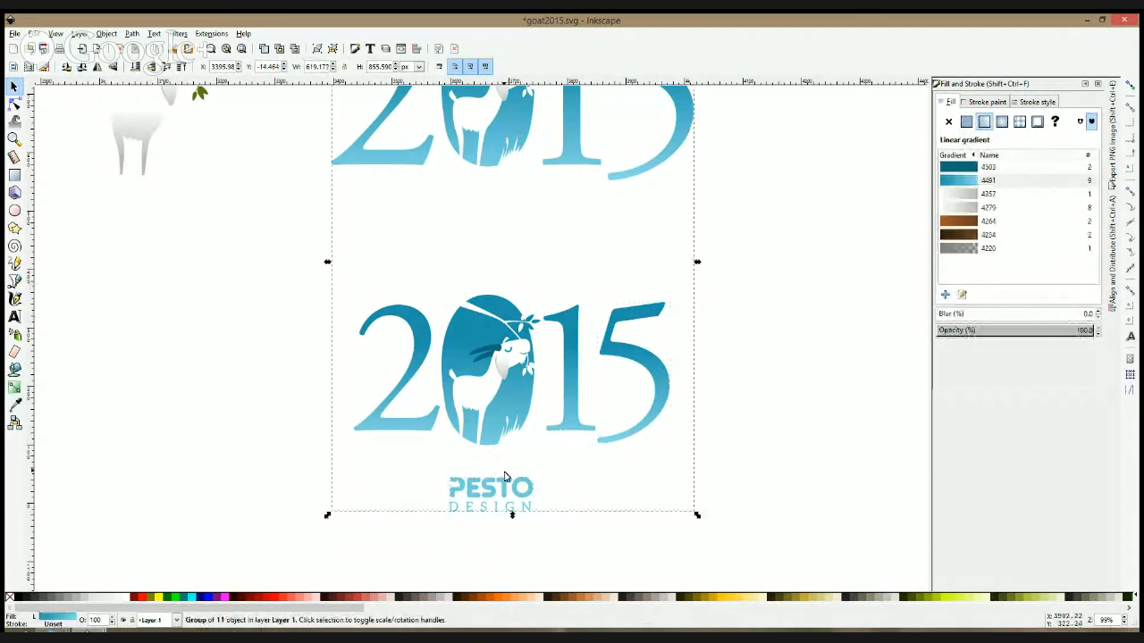
left_click(621, 422)
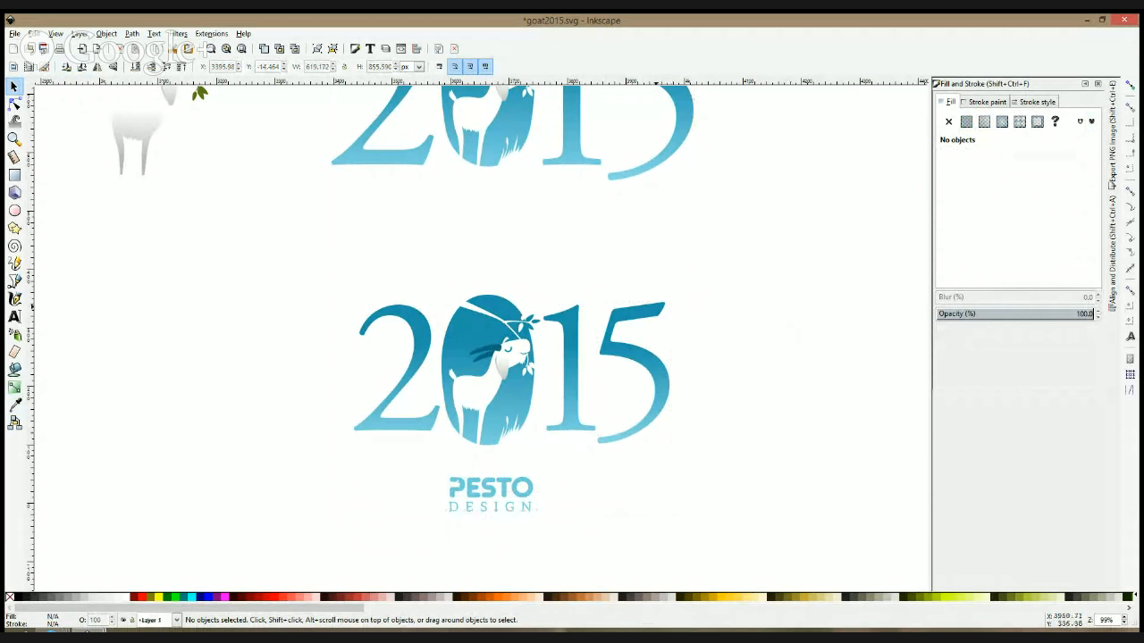
left_click(663, 312)
left_click_drag(766, 242, 305, 465)
key("ctrl+g")
- Centre the lower 2015 group horizontally on the PESTO DESIGN logo, aligning relative to the last selected object
left_click(500, 490, "shift")
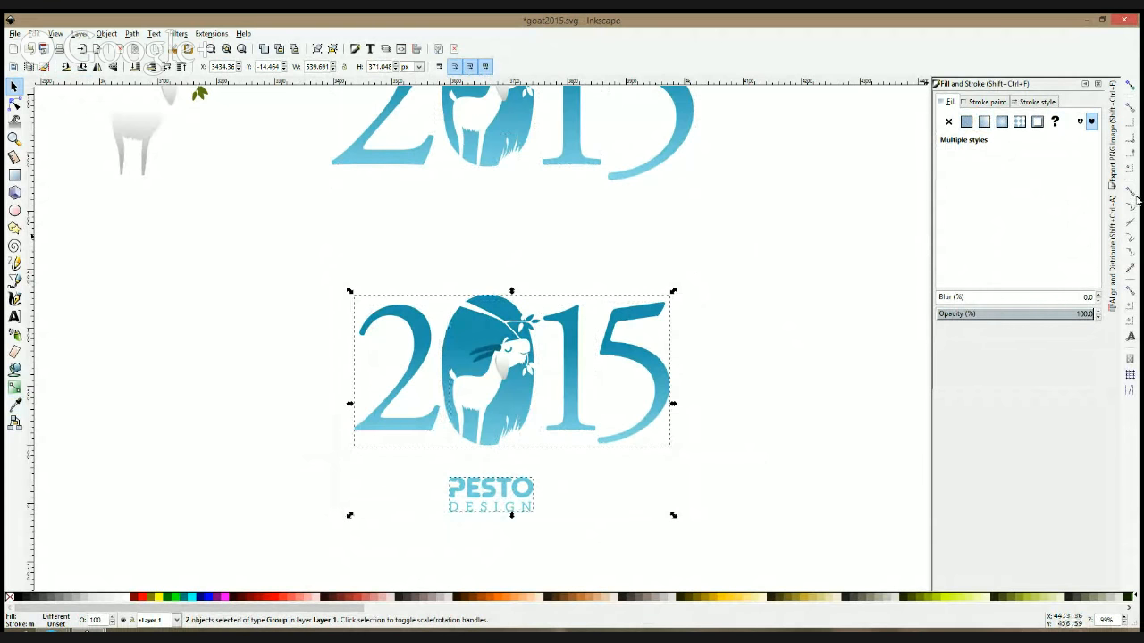
left_click(1114, 237)
left_click(1030, 148)
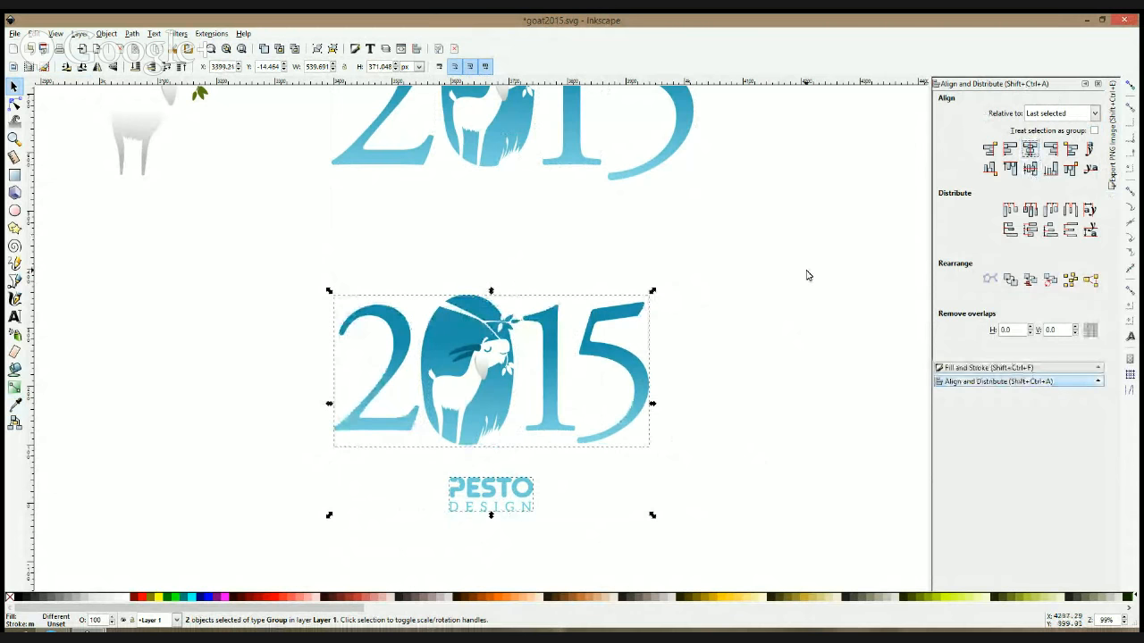
- Shrink the PESTO DESIGN logo to about 103 px wide and place it close below the middle of the 2015 lettering
left_click(807, 273)
mouse_move(502, 485)
left_mouse_down()
mouse_move(502, 475)
mouse_move(525, 486)
mouse_move(518, 473)
left_mouse_up()
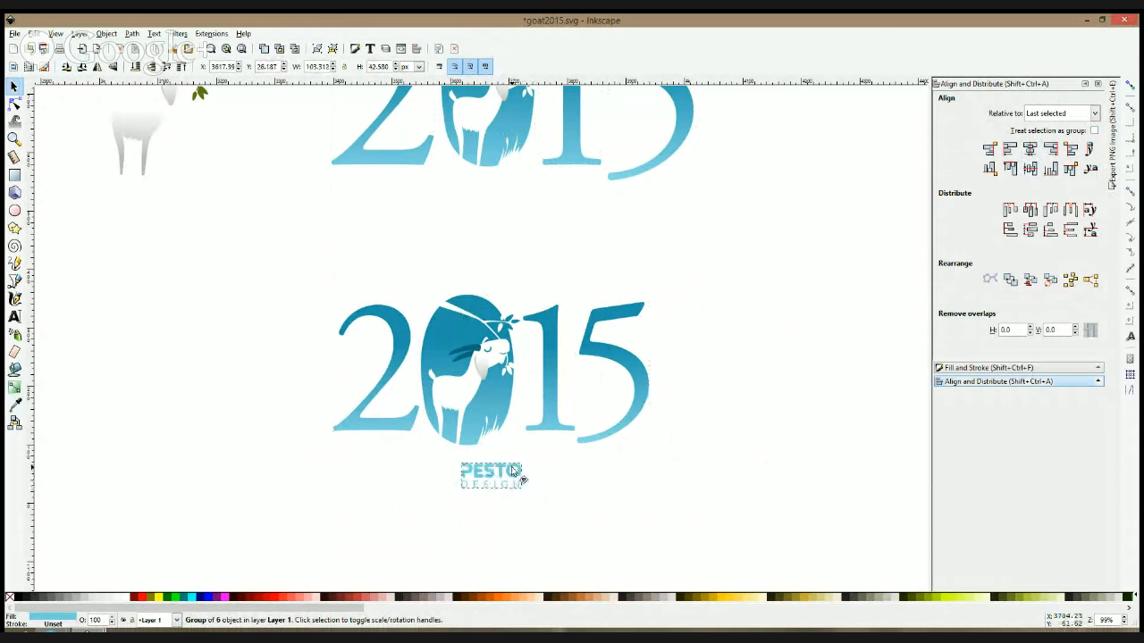
left_click(636, 472)
scroll(637, 476, "down", 2)
scroll(636, 476, "up", 3)
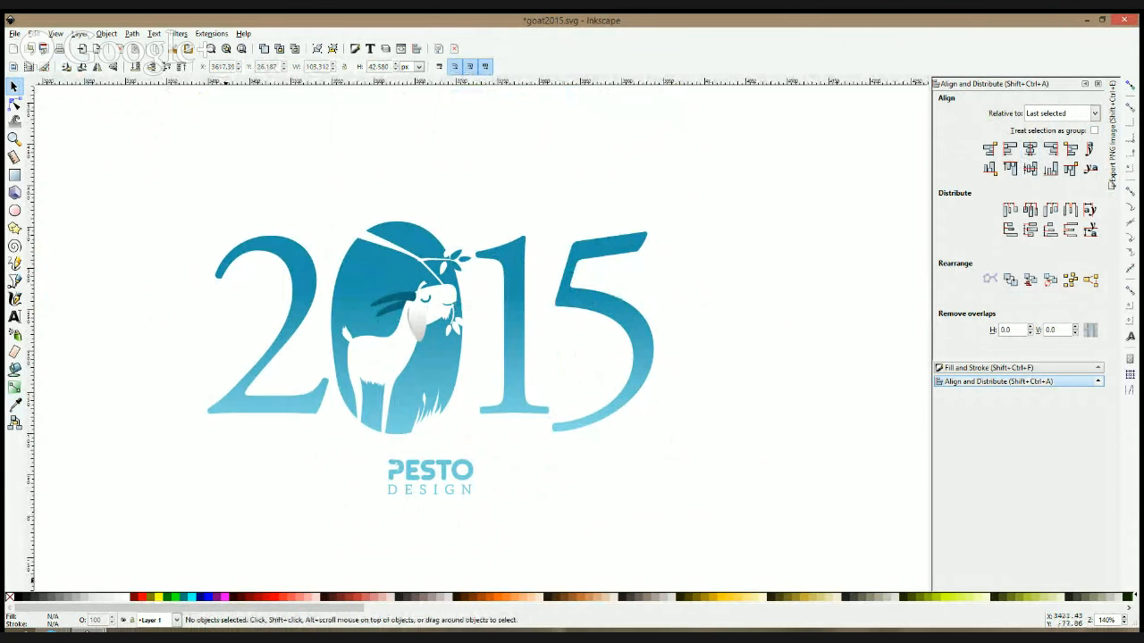
left_click(53, 631)
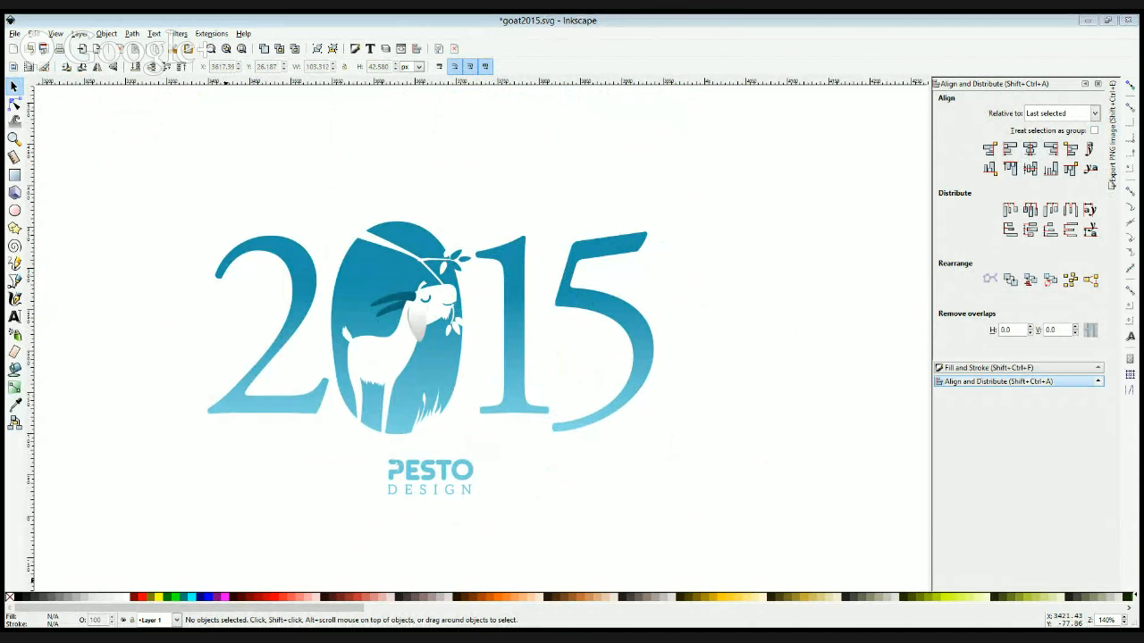
left_click(114, 350)
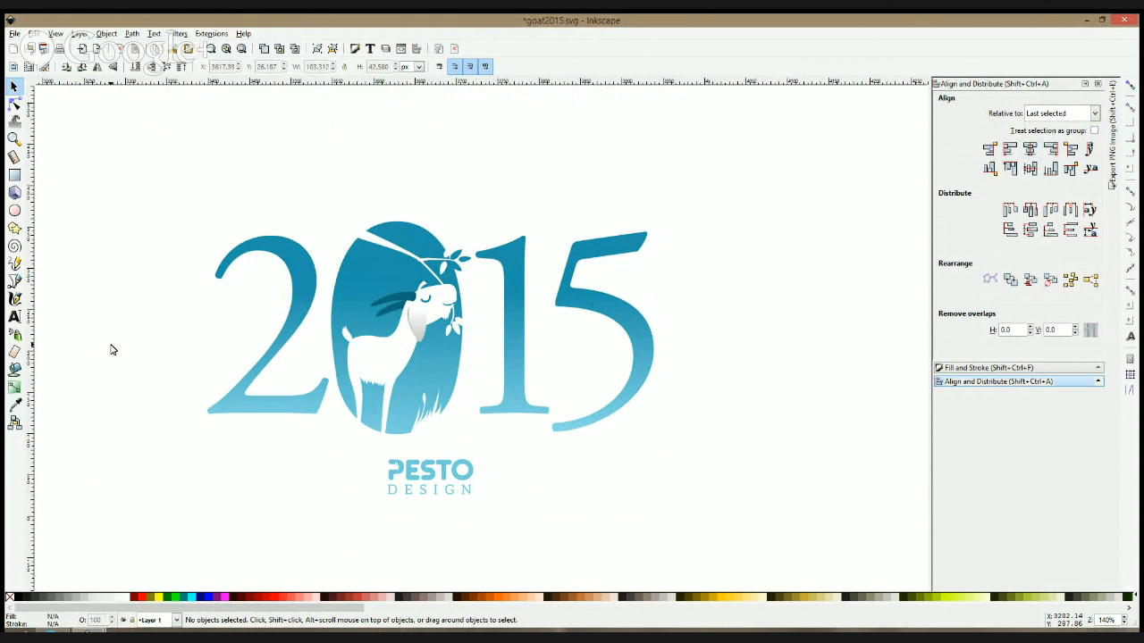